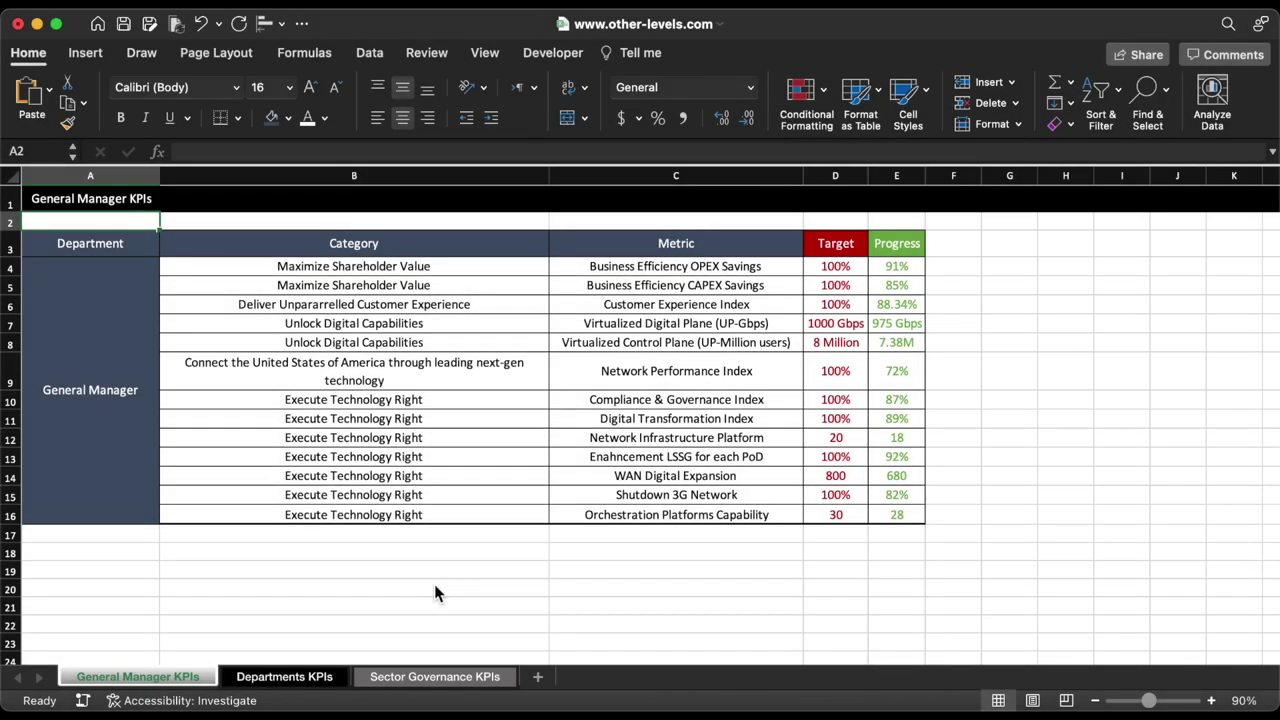
Look through the three KPI sheets and the General Manager KPIs table's headers and columns.
click(278, 680)
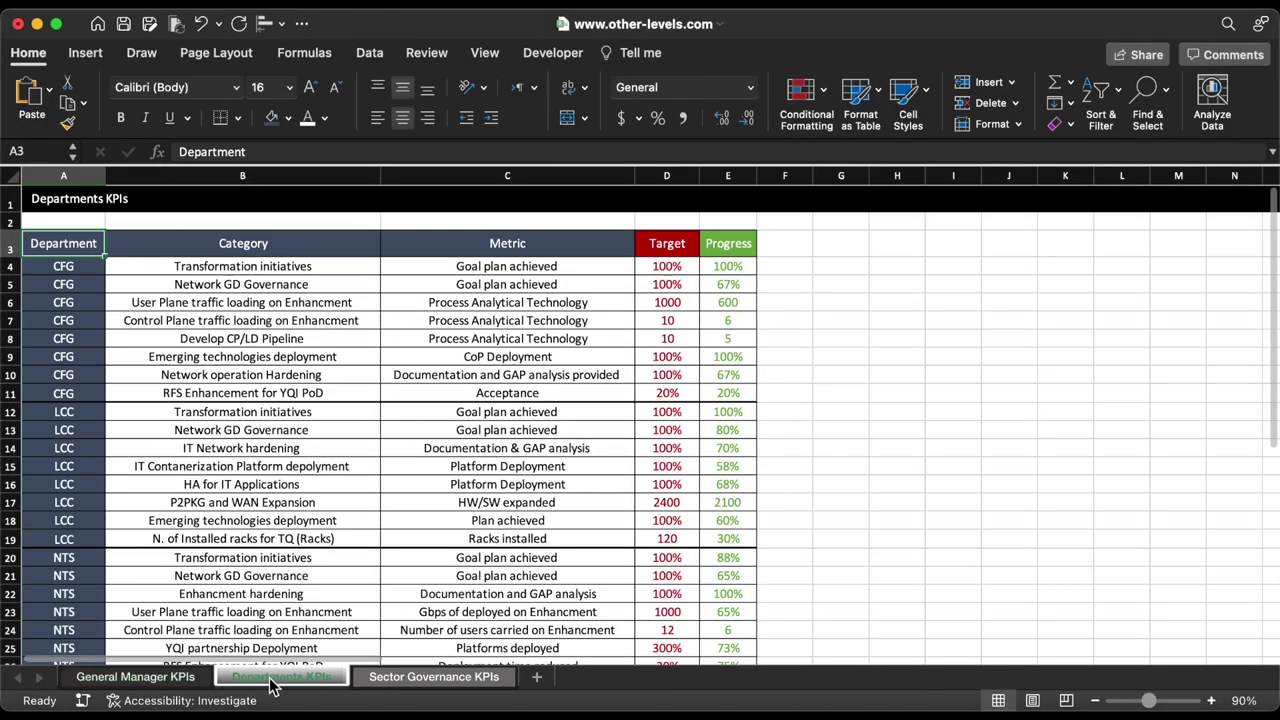
click(395, 686)
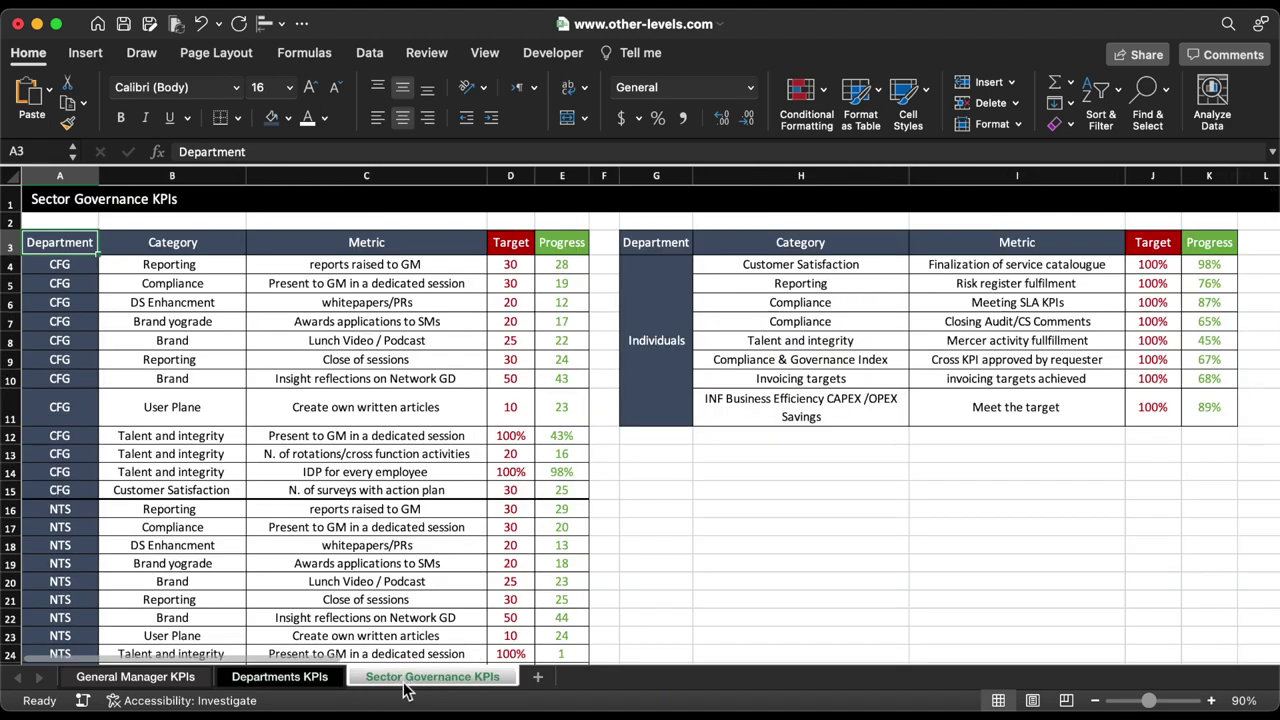
click(166, 679)
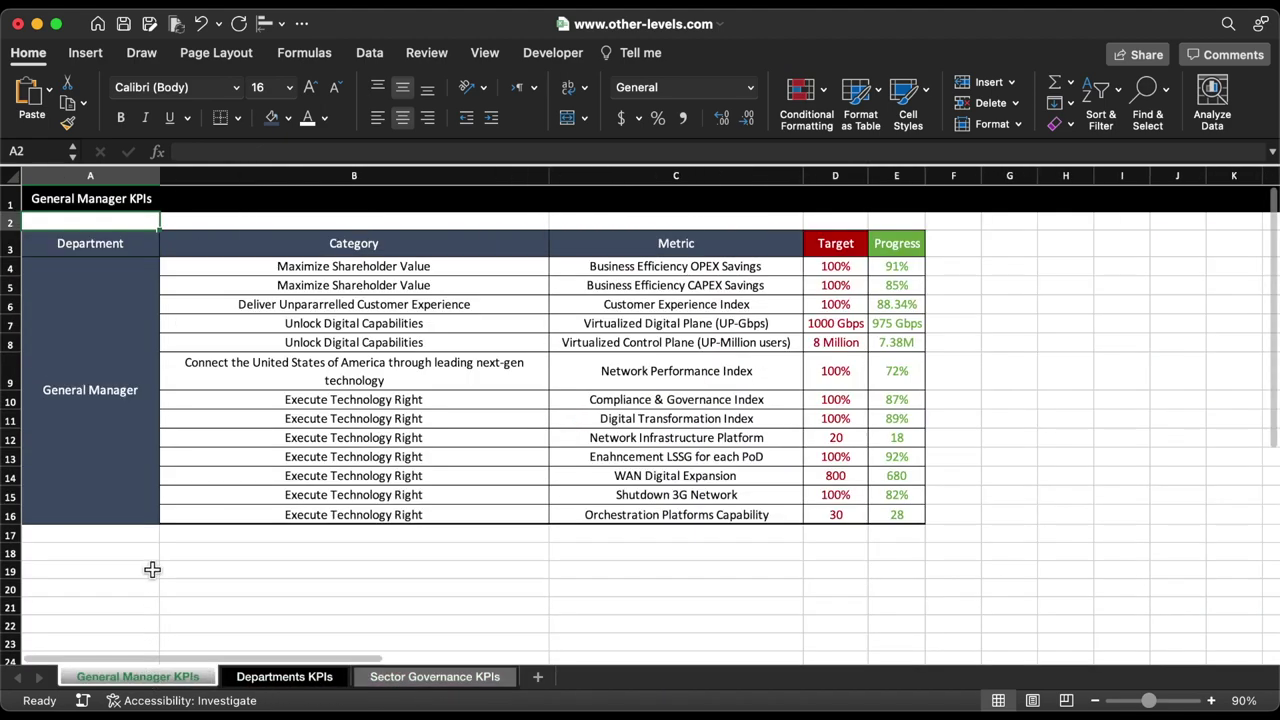
click(103, 254)
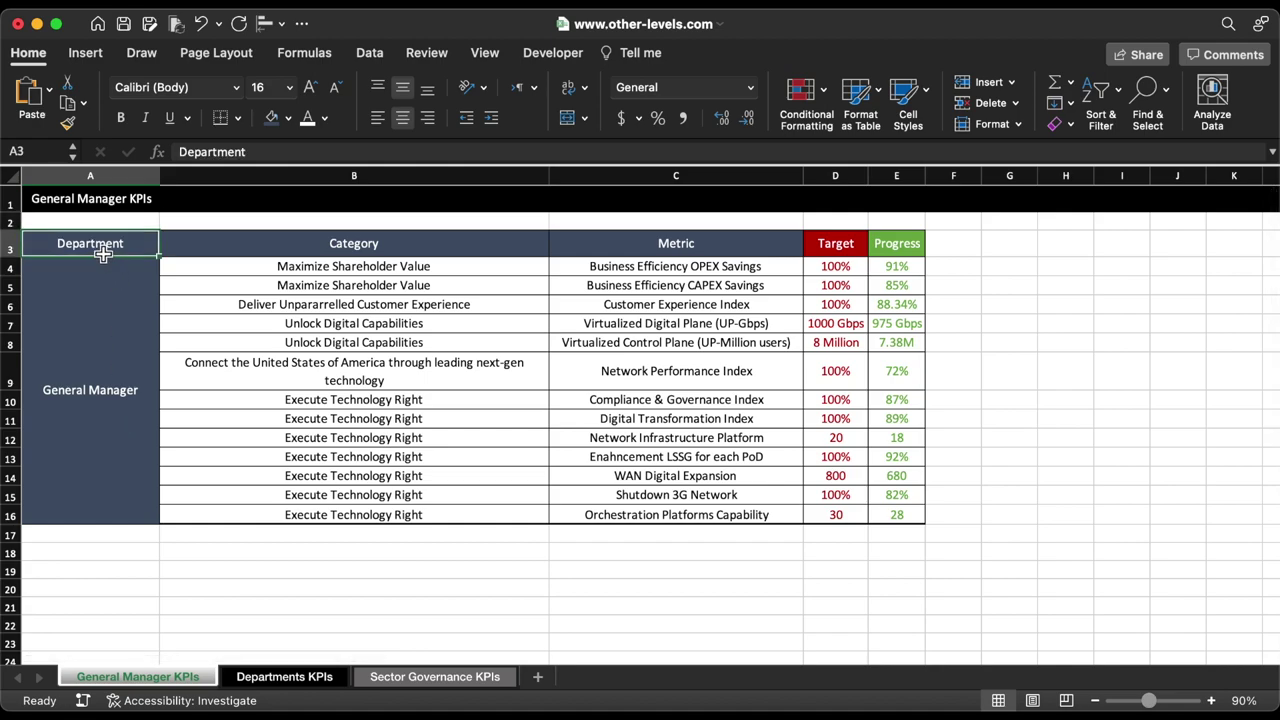
click(108, 349)
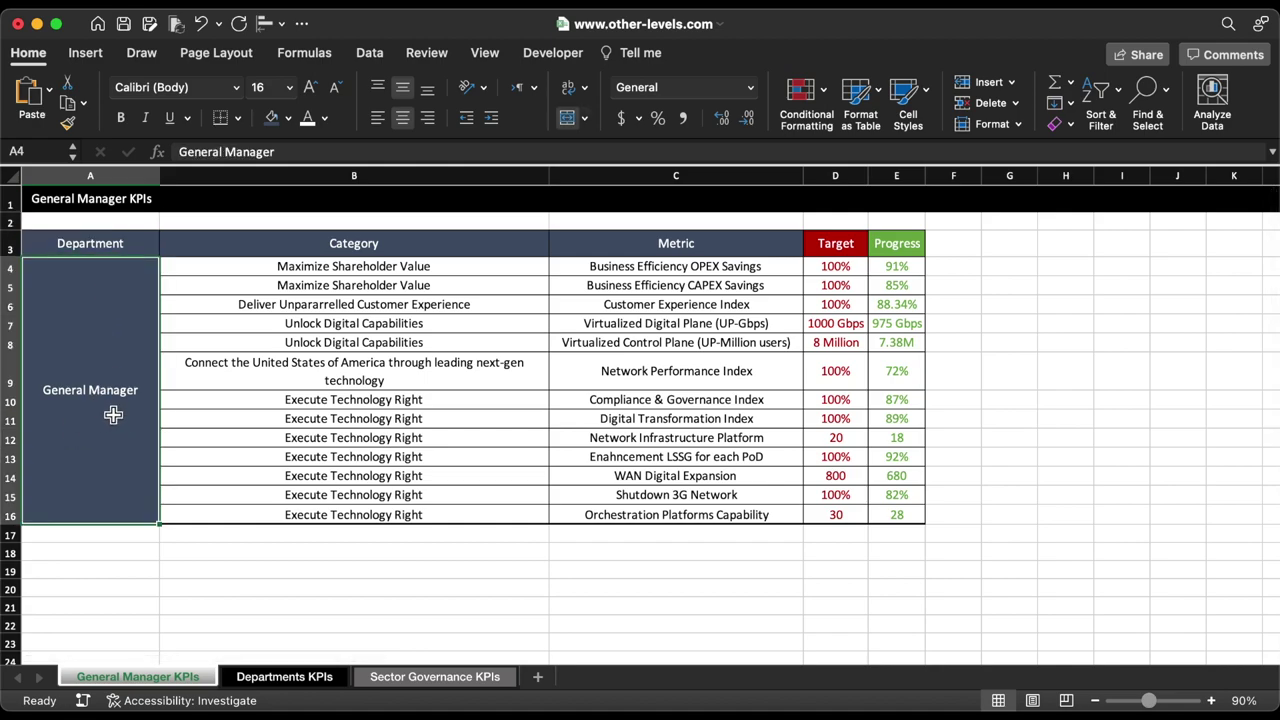
click(301, 249)
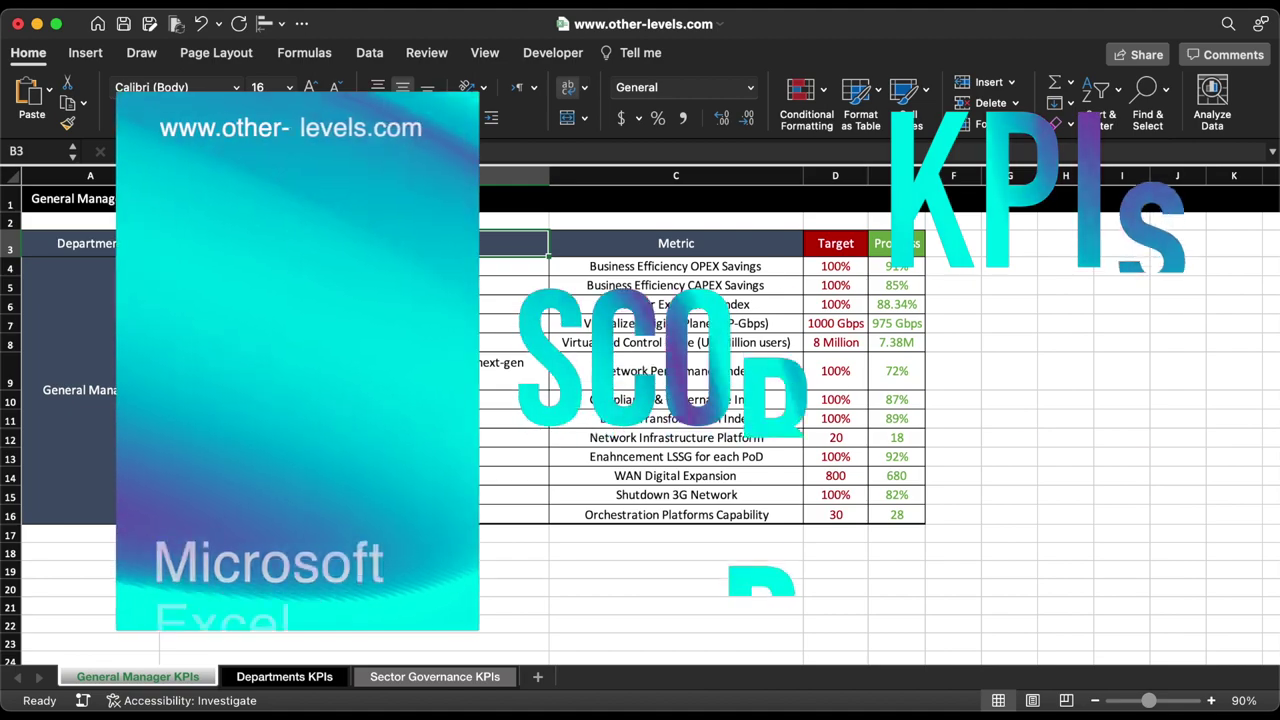
drag(301, 249, 301, 437)
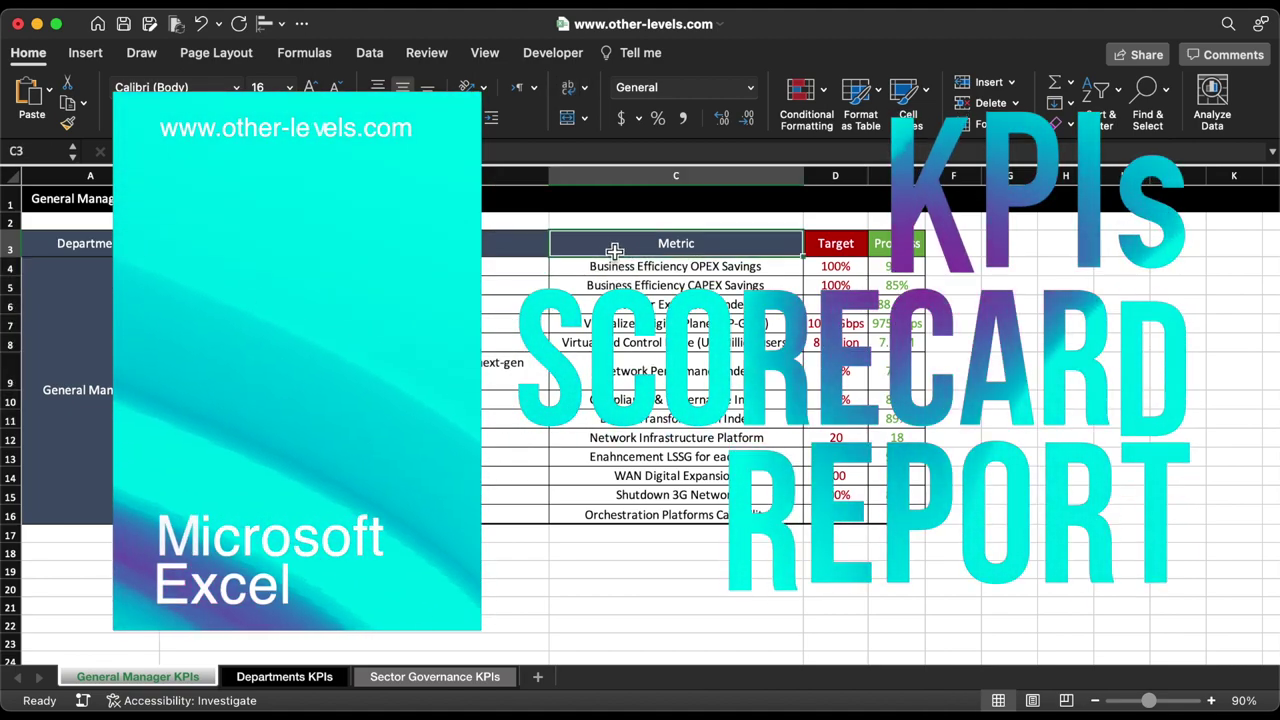
drag(676, 243, 614, 487)
click(842, 252)
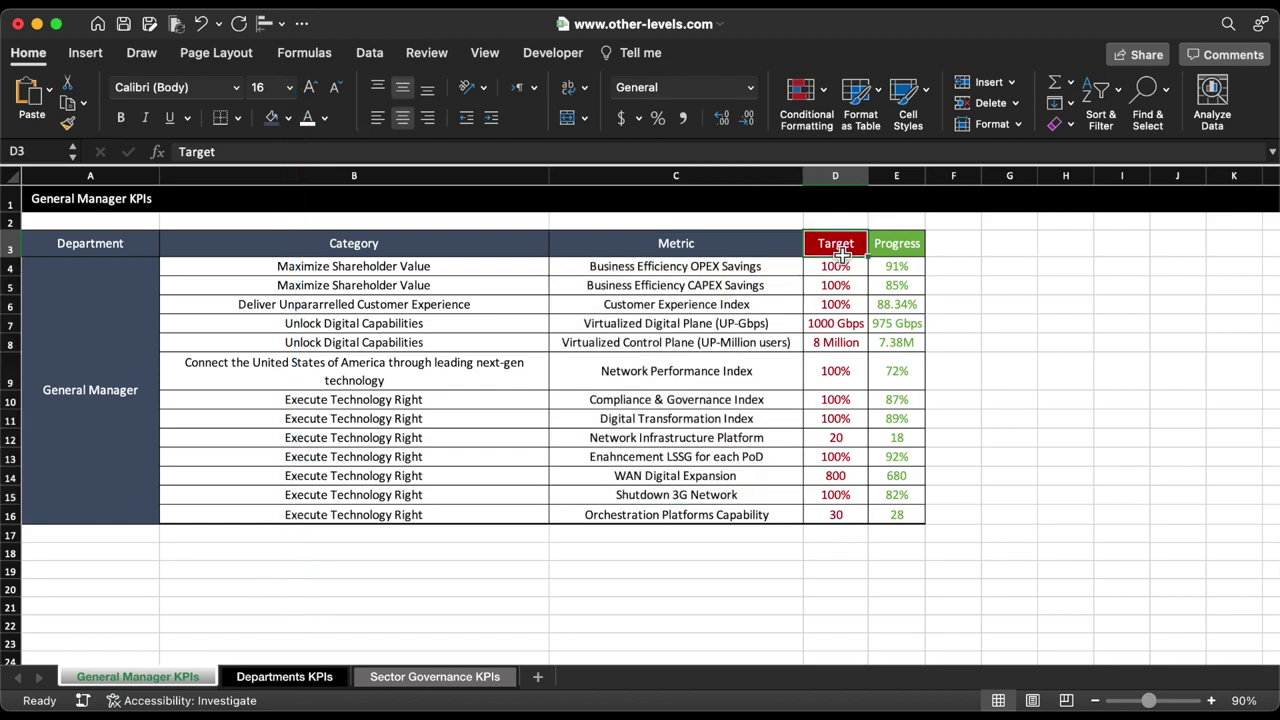
click(896, 250)
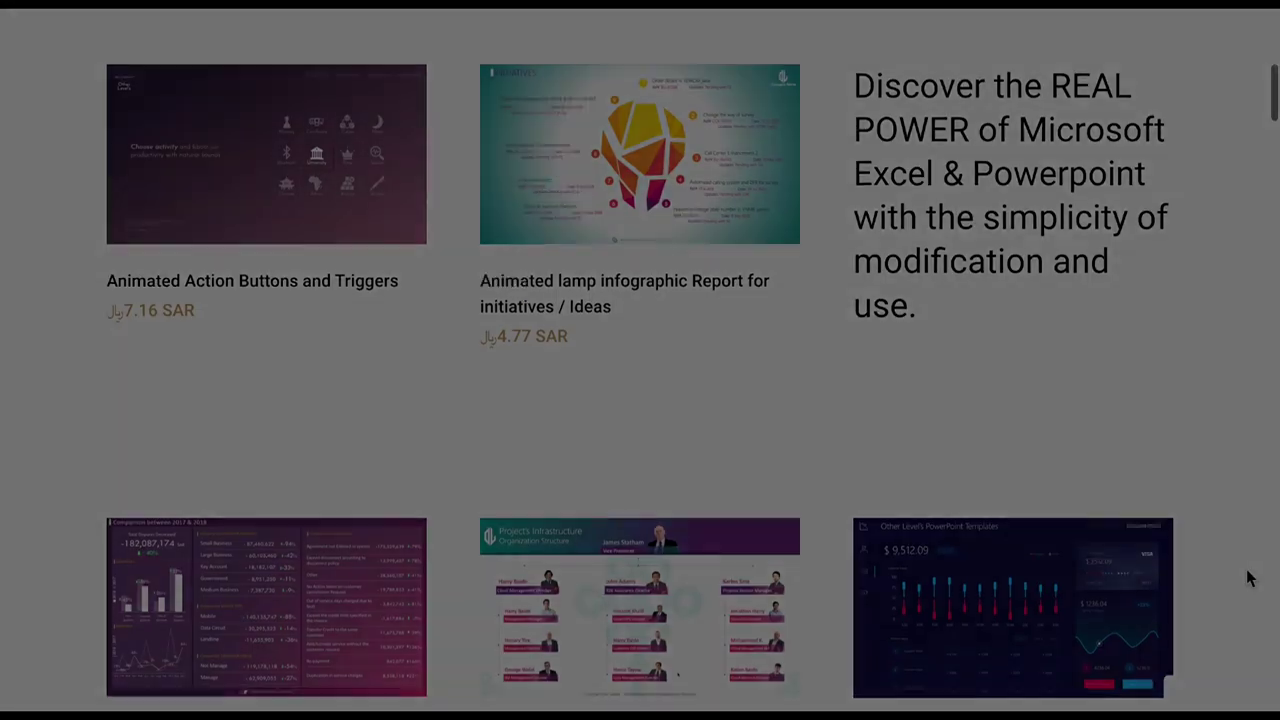
scroll(1248, 578, down, 15)
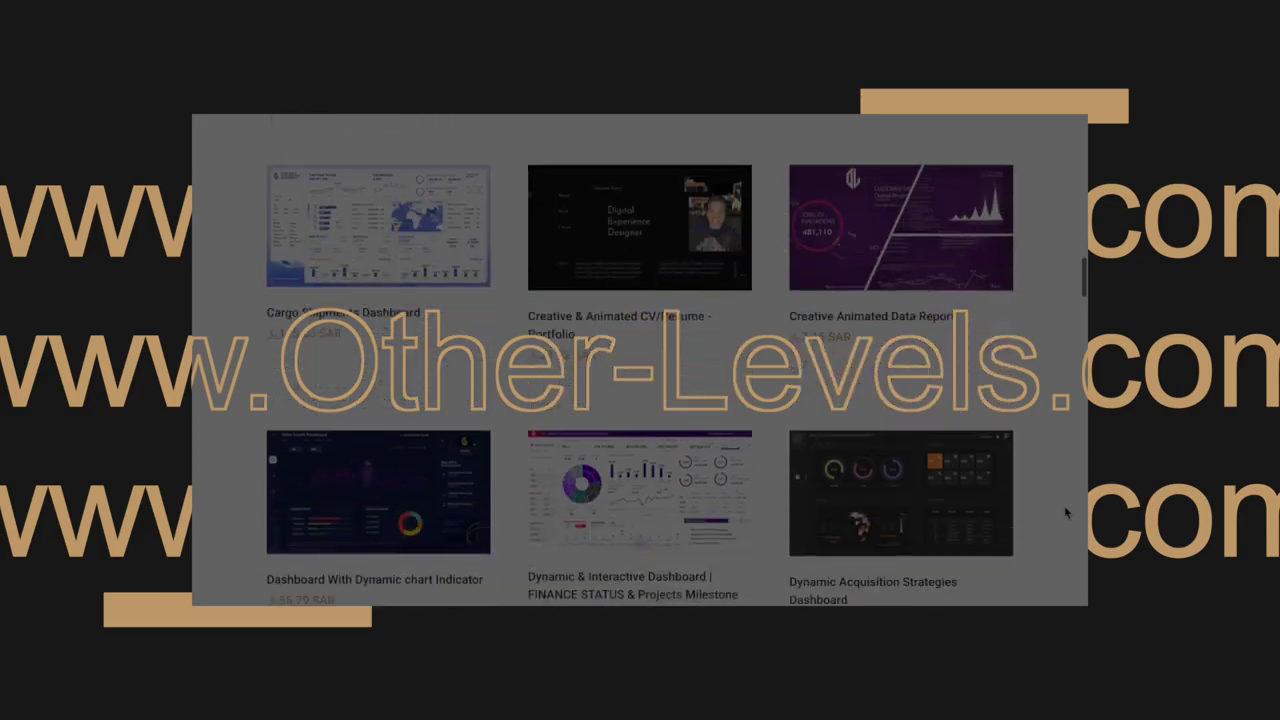
scroll(1065, 512, down, 12)
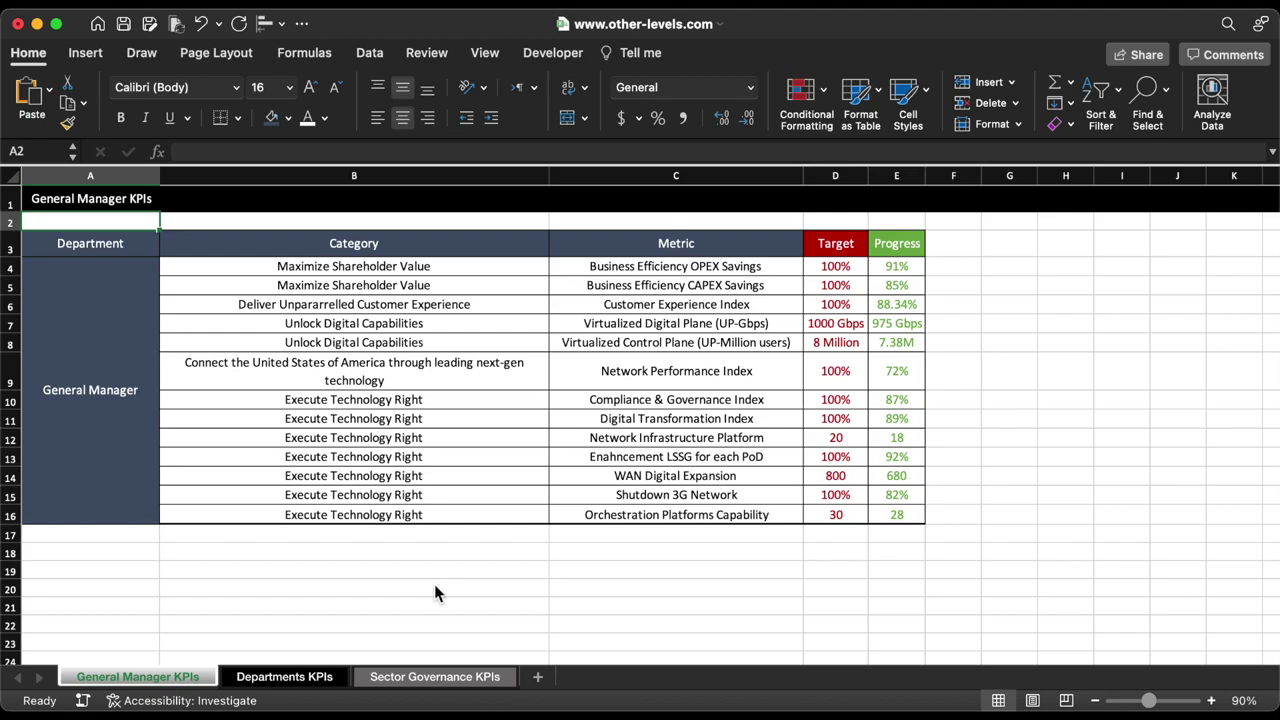
Recheck the General Manager table's Department, Category, Metric, Target and Progress columns.
click(280, 680)
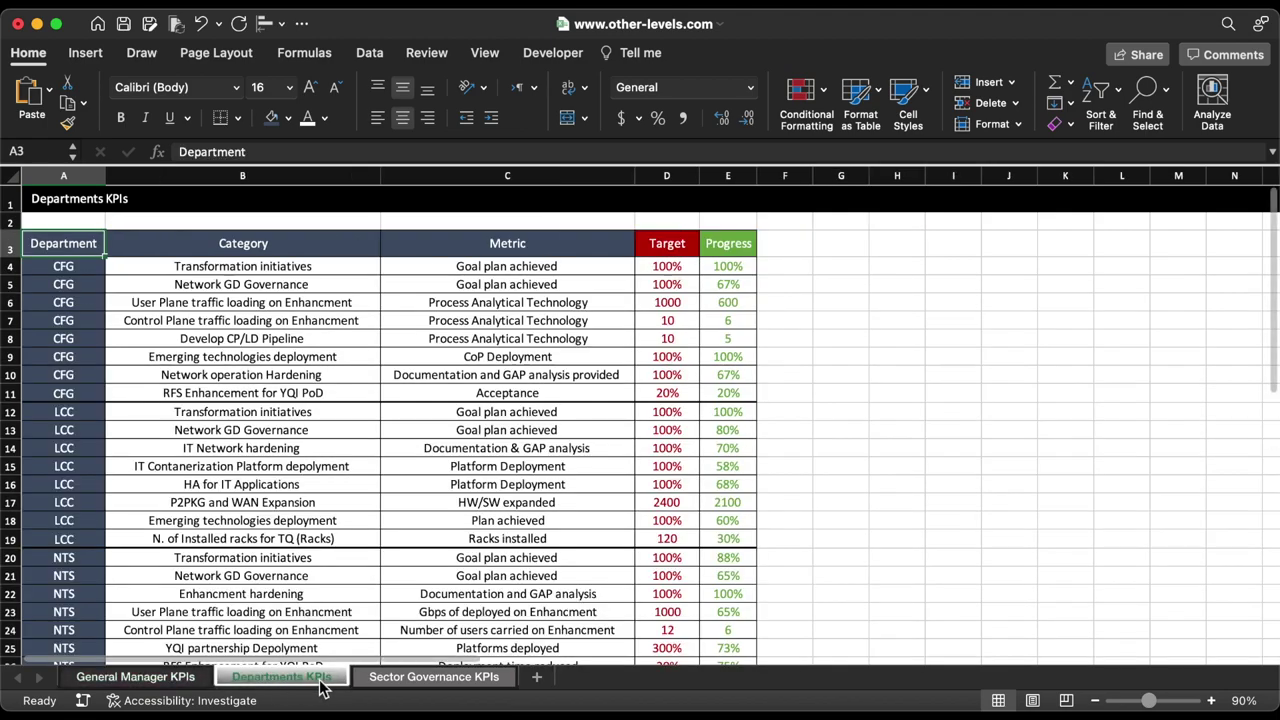
click(400, 680)
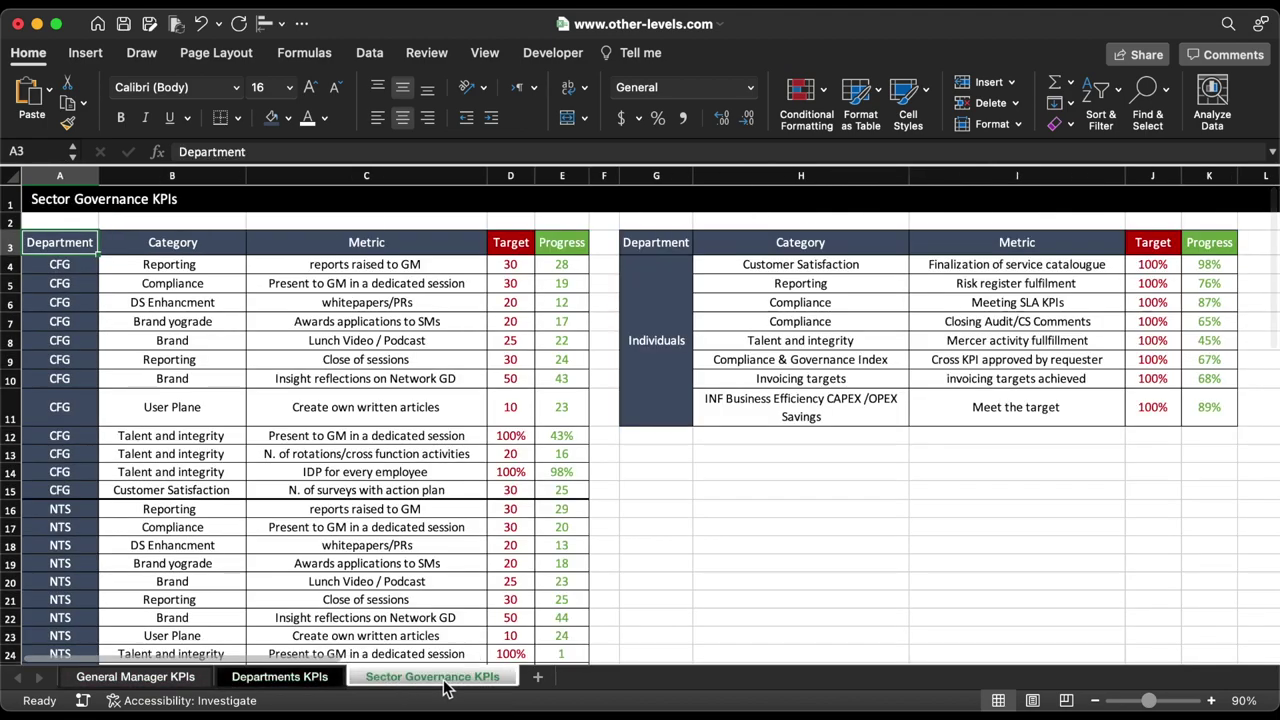
click(160, 677)
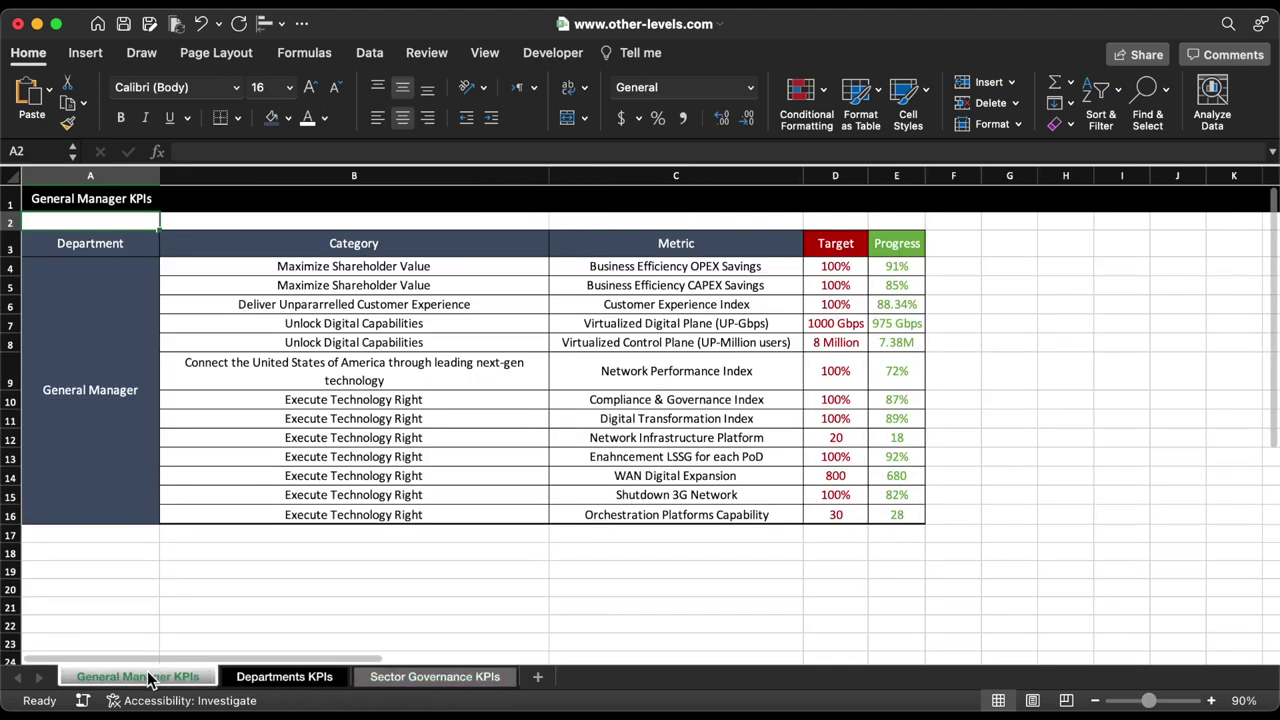
click(103, 255)
click(92, 406)
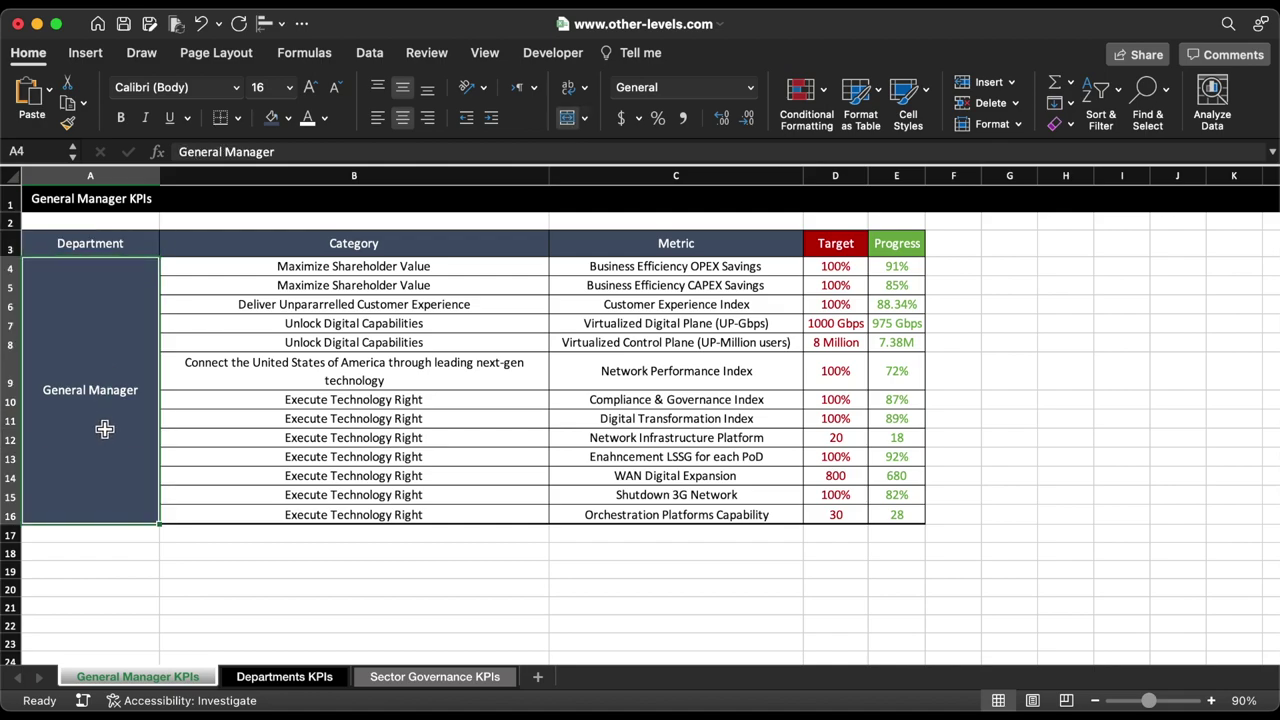
drag(302, 247, 296, 446)
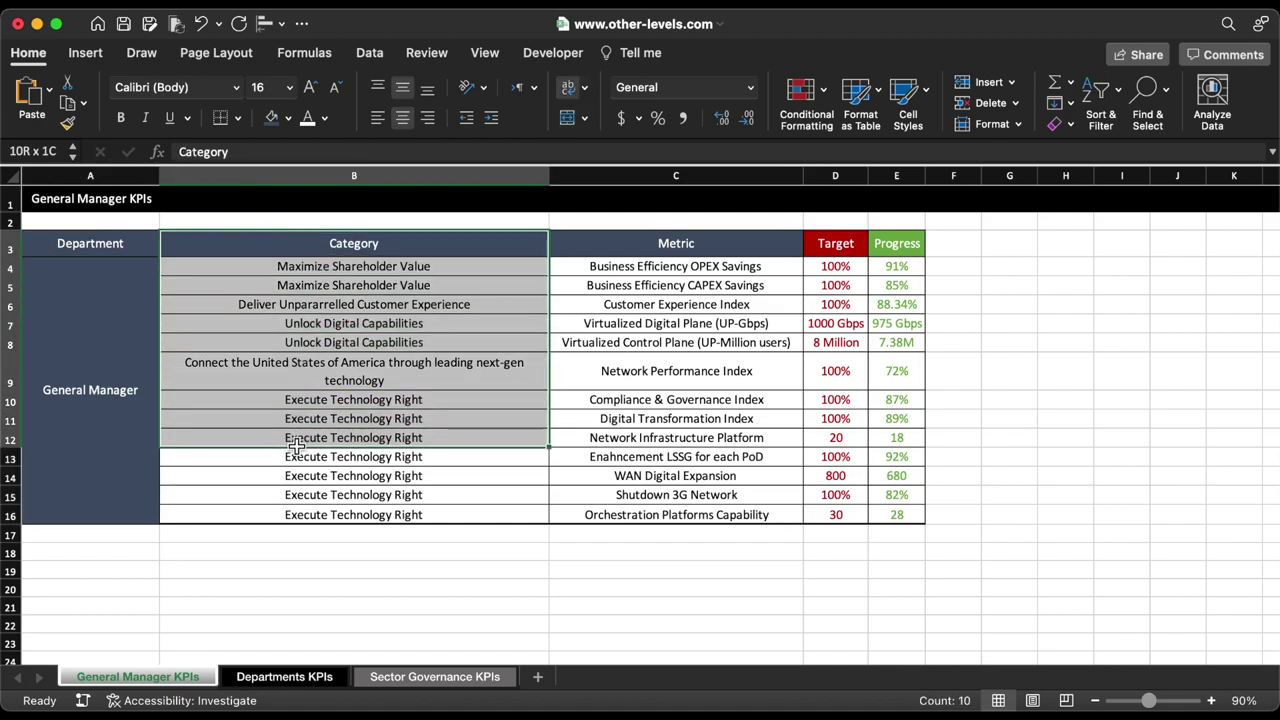
drag(622, 254, 614, 488)
click(841, 254)
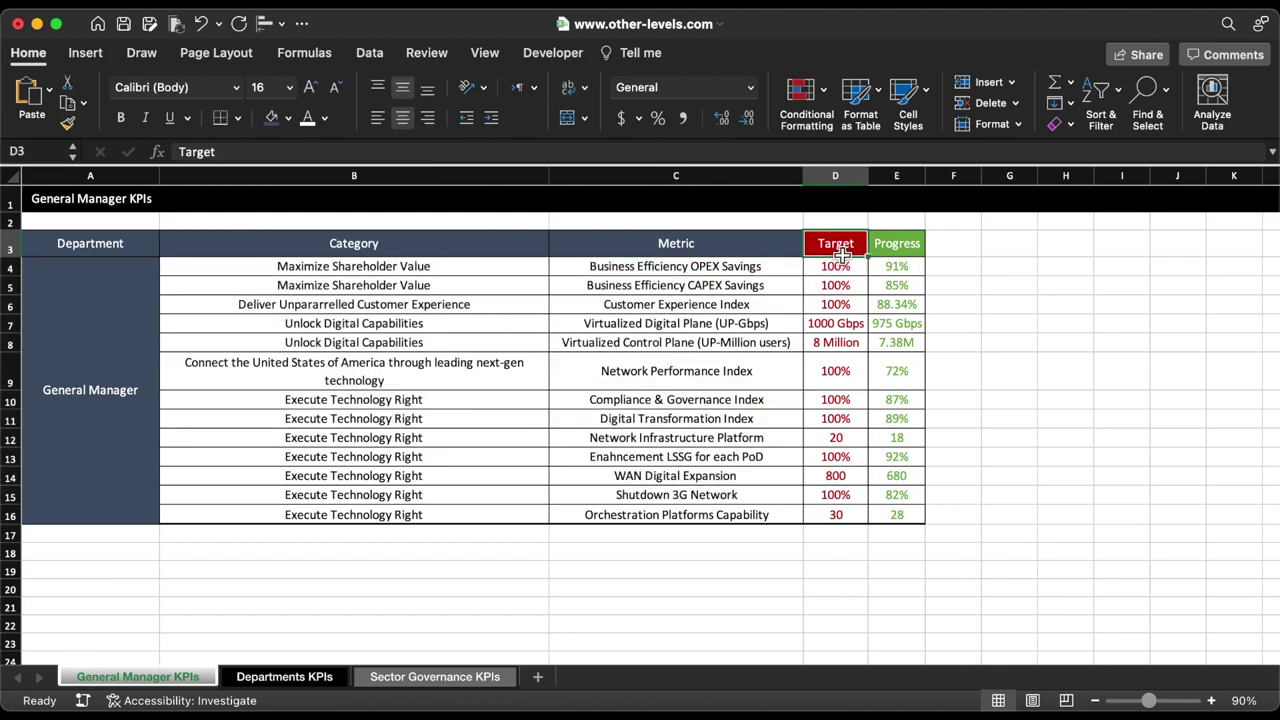
click(910, 258)
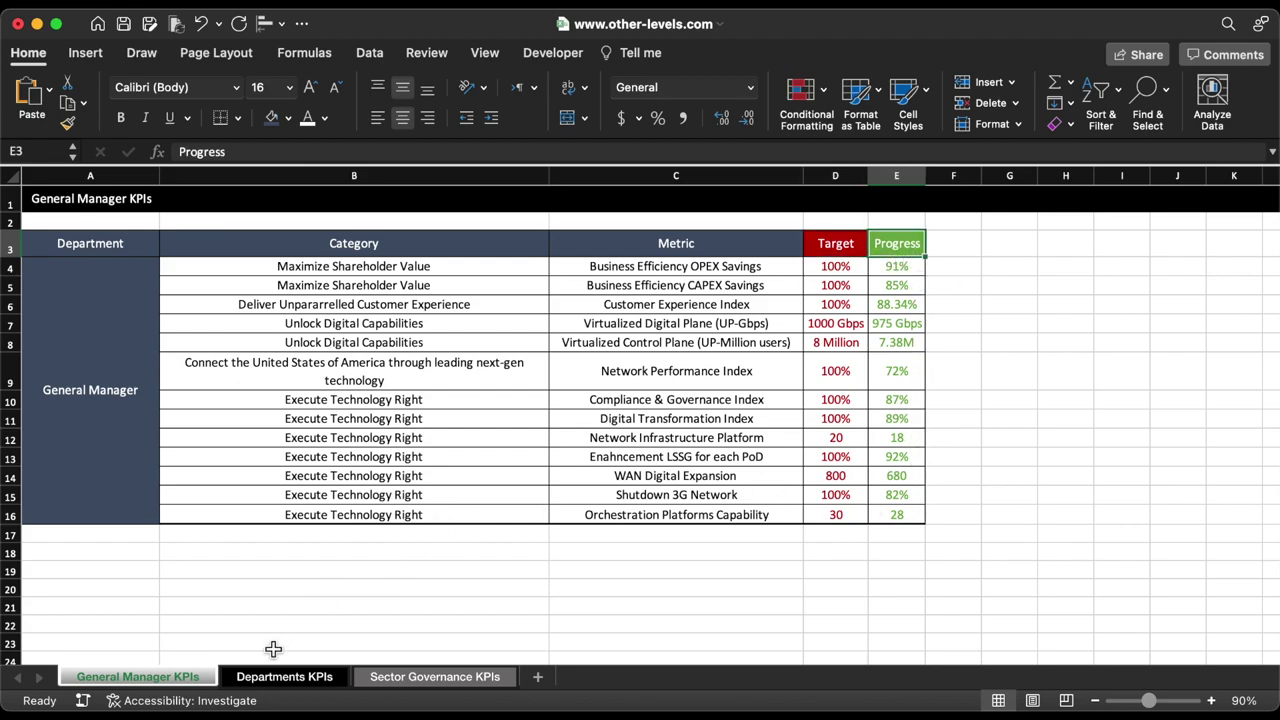
Inspect the Departments and Sector Governance KPIs sheets, then add a new blank worksheet.
click(290, 677)
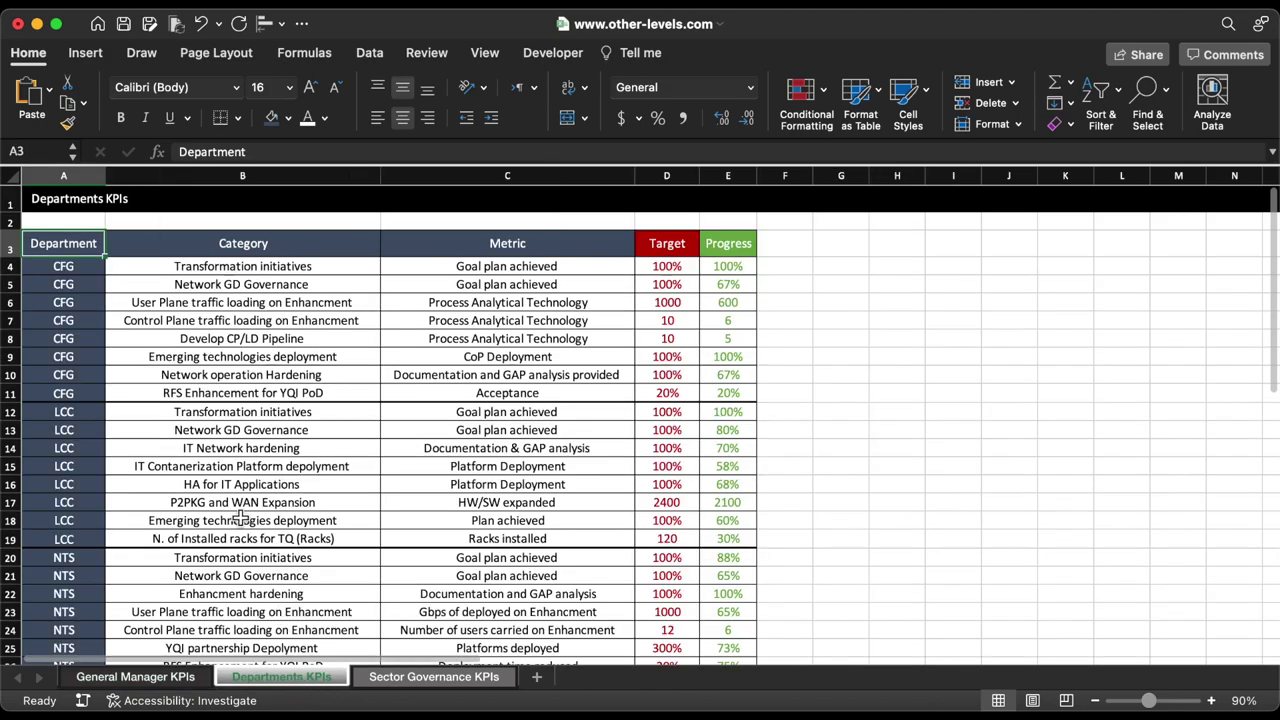
scroll(97, 340, down, 5)
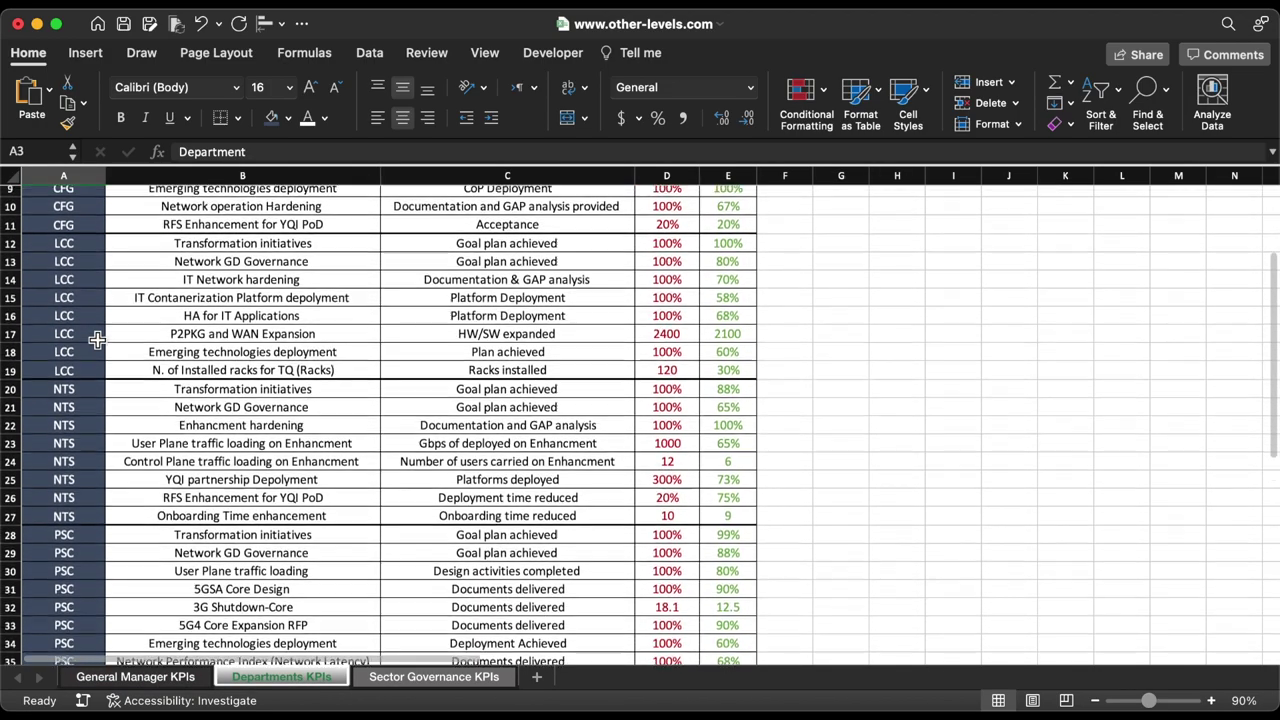
scroll(97, 340, down, 2)
scroll(97, 340, up, 6)
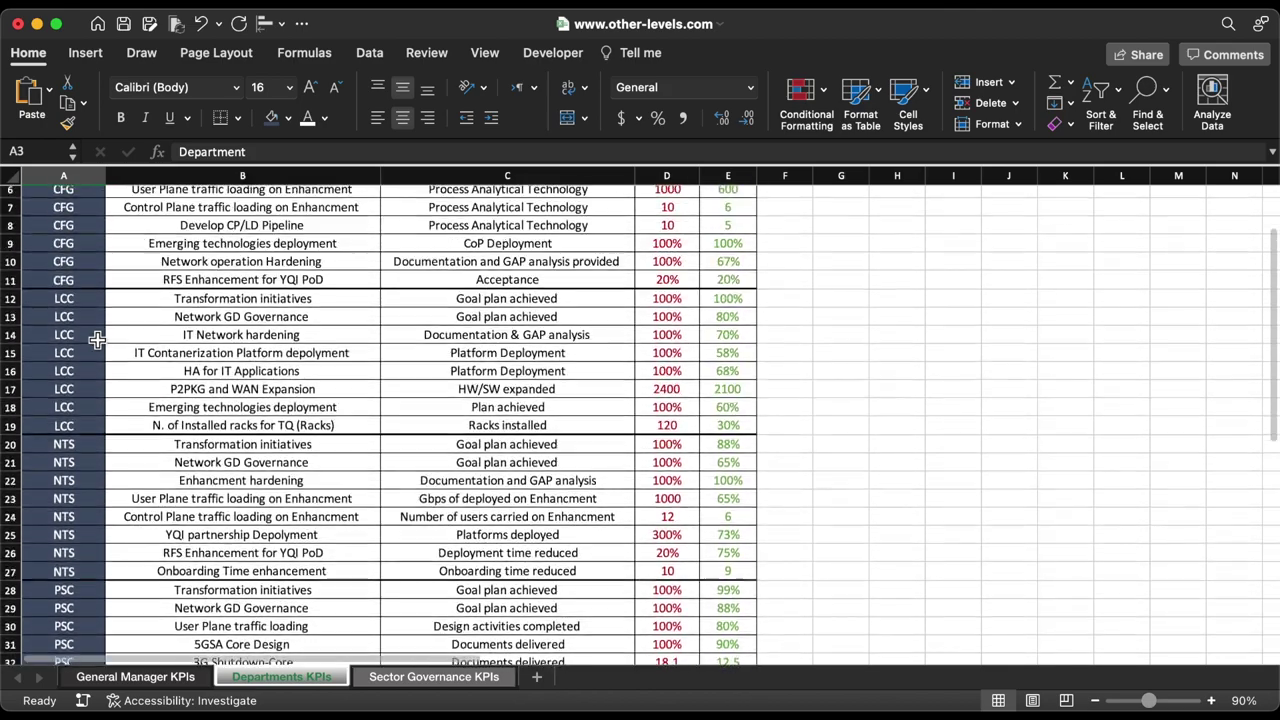
click(424, 679)
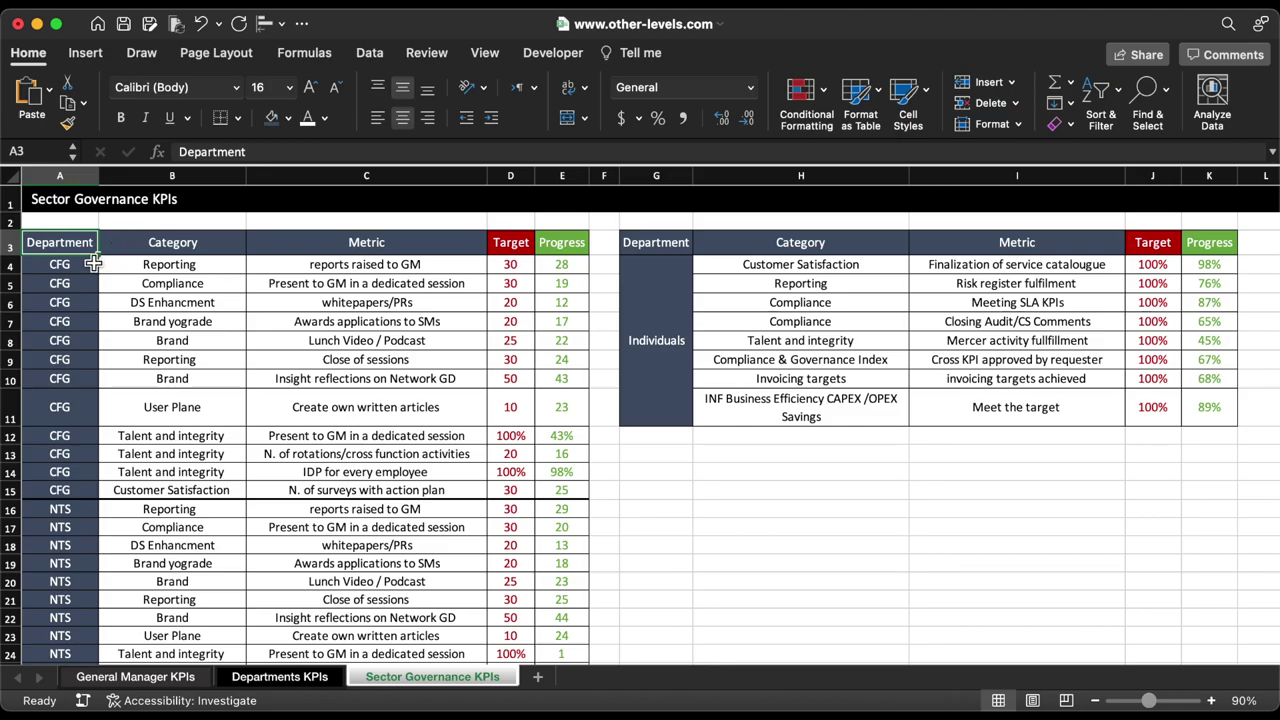
scroll(86, 364, down, 5)
scroll(83, 364, up, 5)
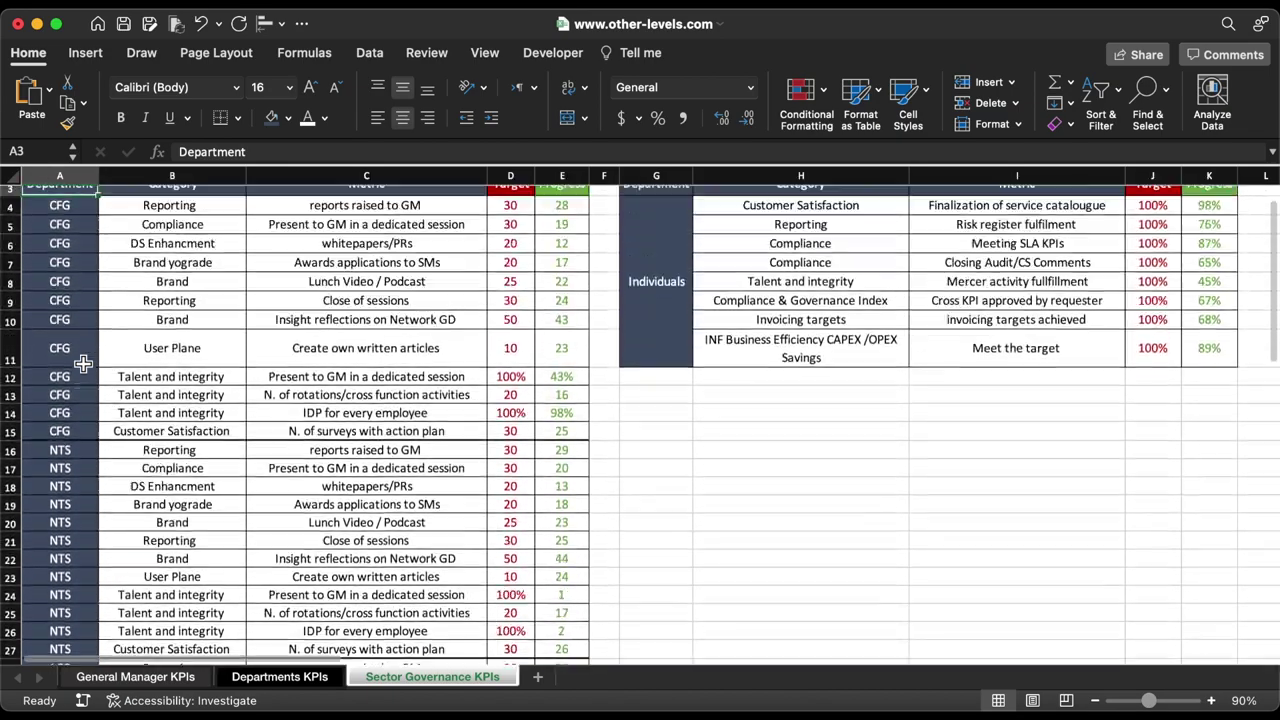
scroll(83, 364, up, 2)
click(683, 249)
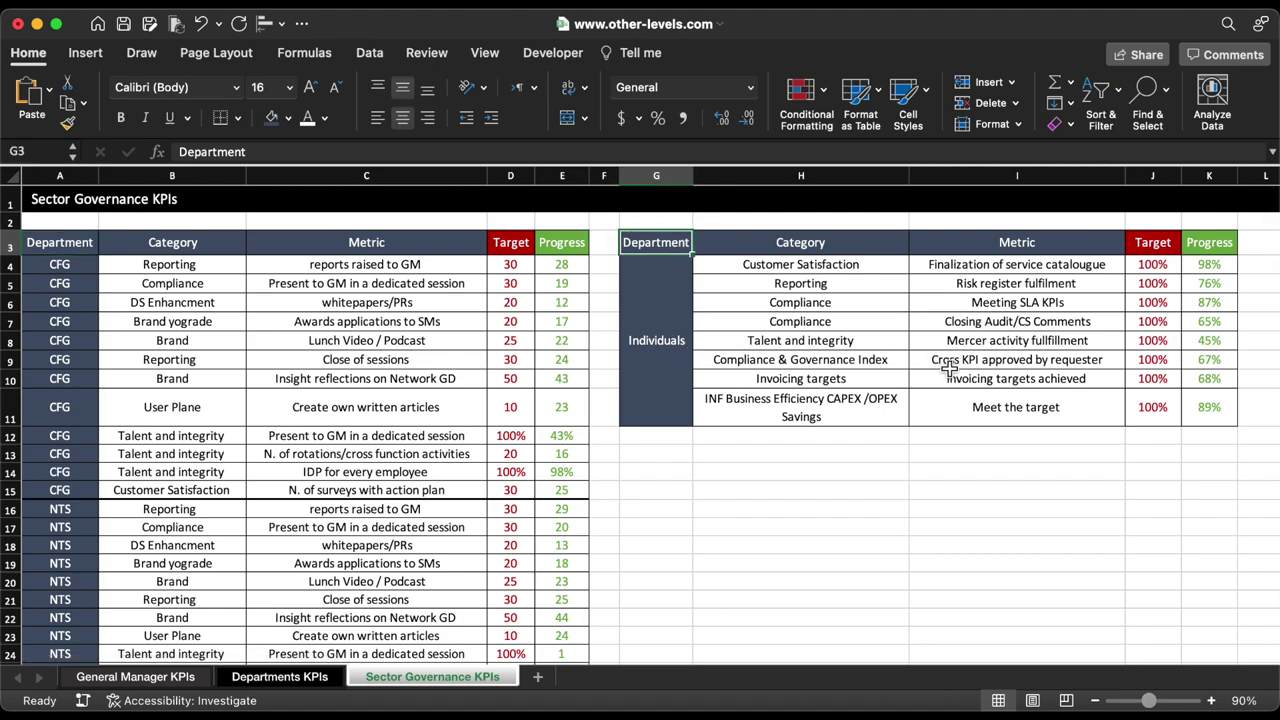
click(1066, 491)
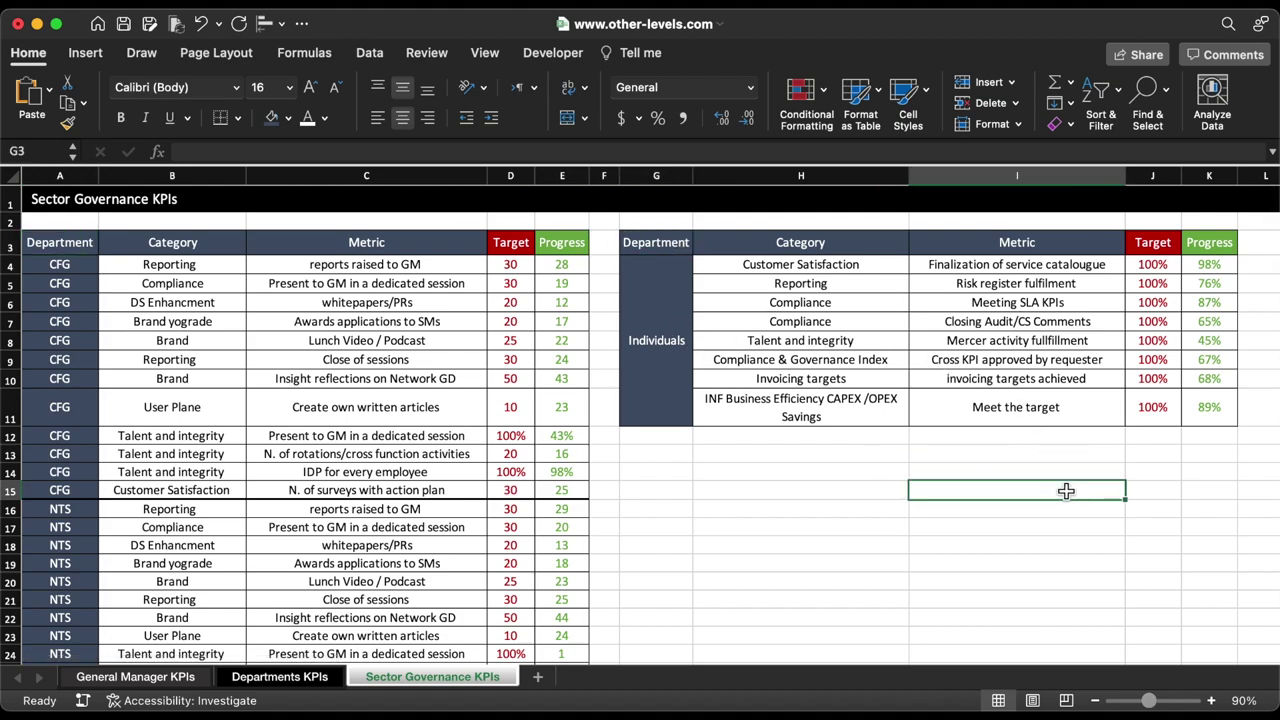
click(537, 679)
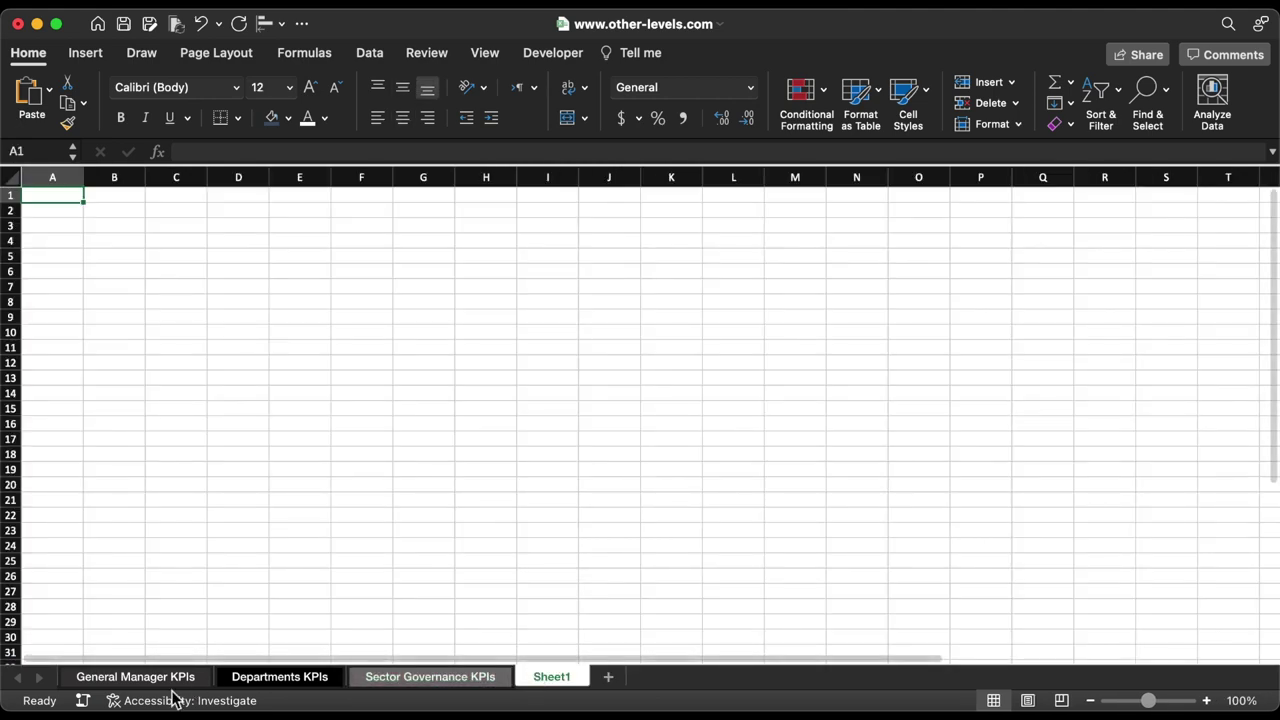
Copy the General Manager KPI data B4:E16 into Sheet1 at F8 without text wrapping.
click(128, 680)
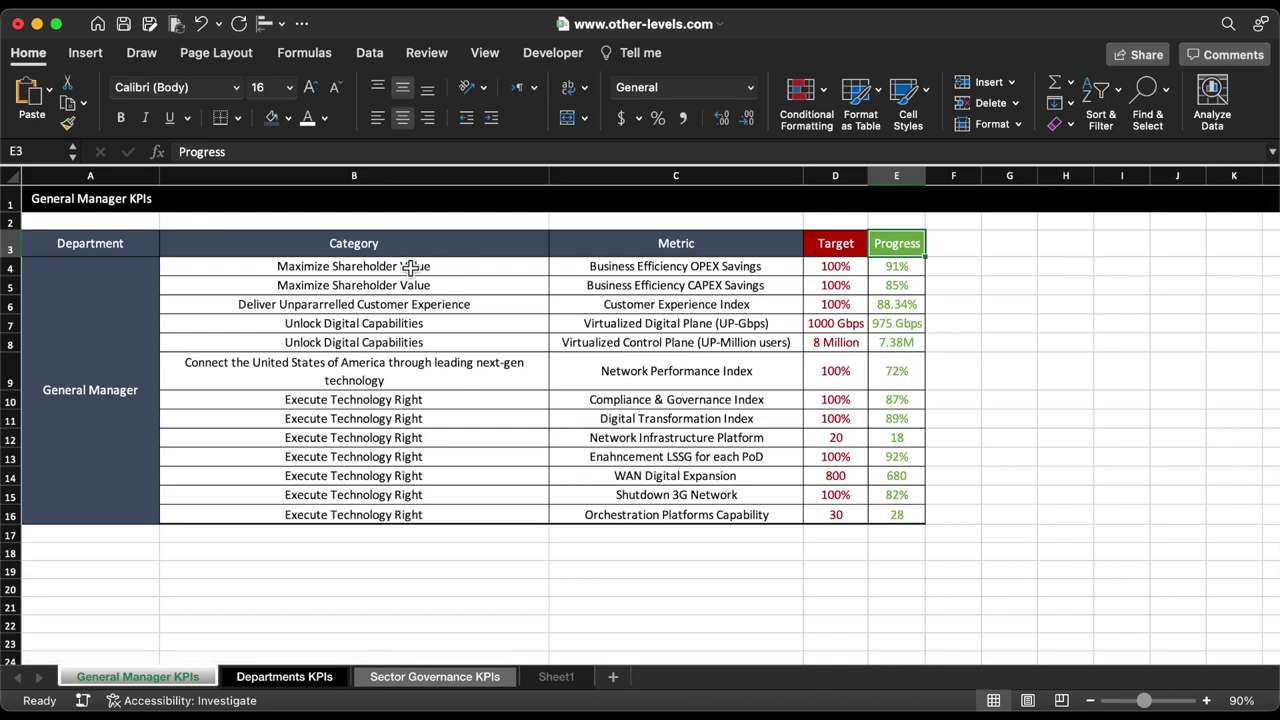
drag(414, 264, 877, 515)
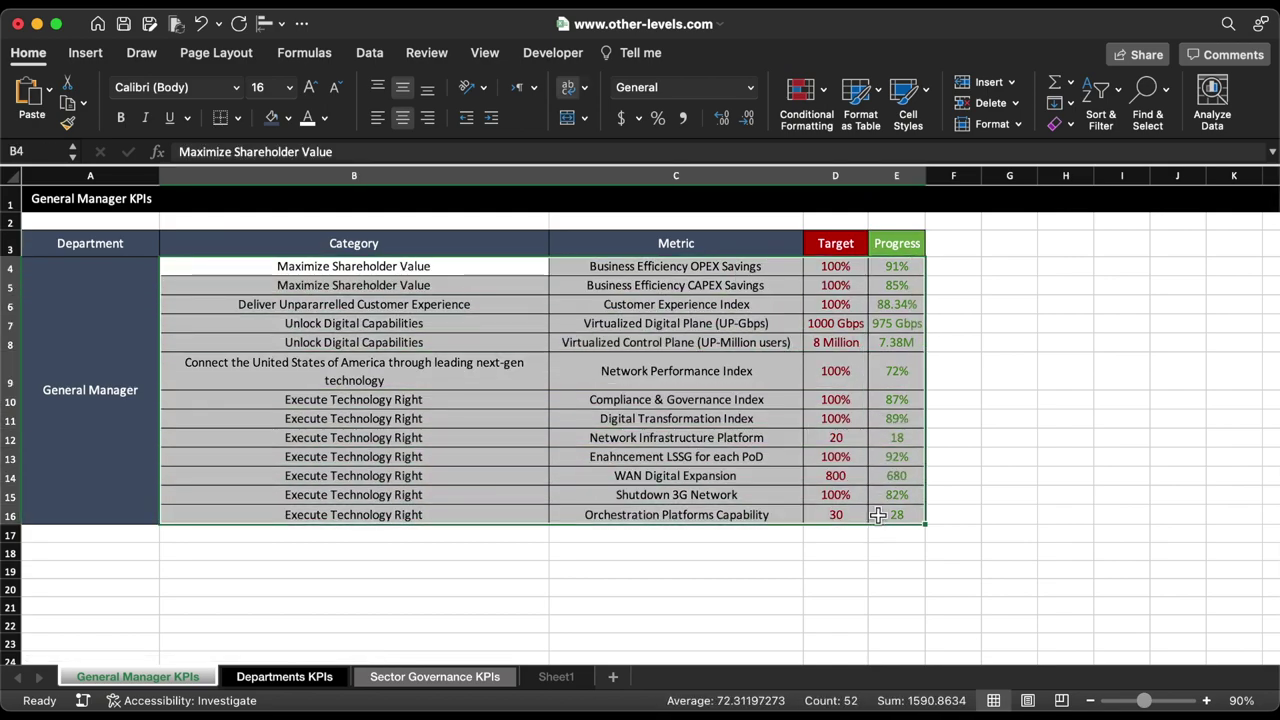
key(cmd+c)
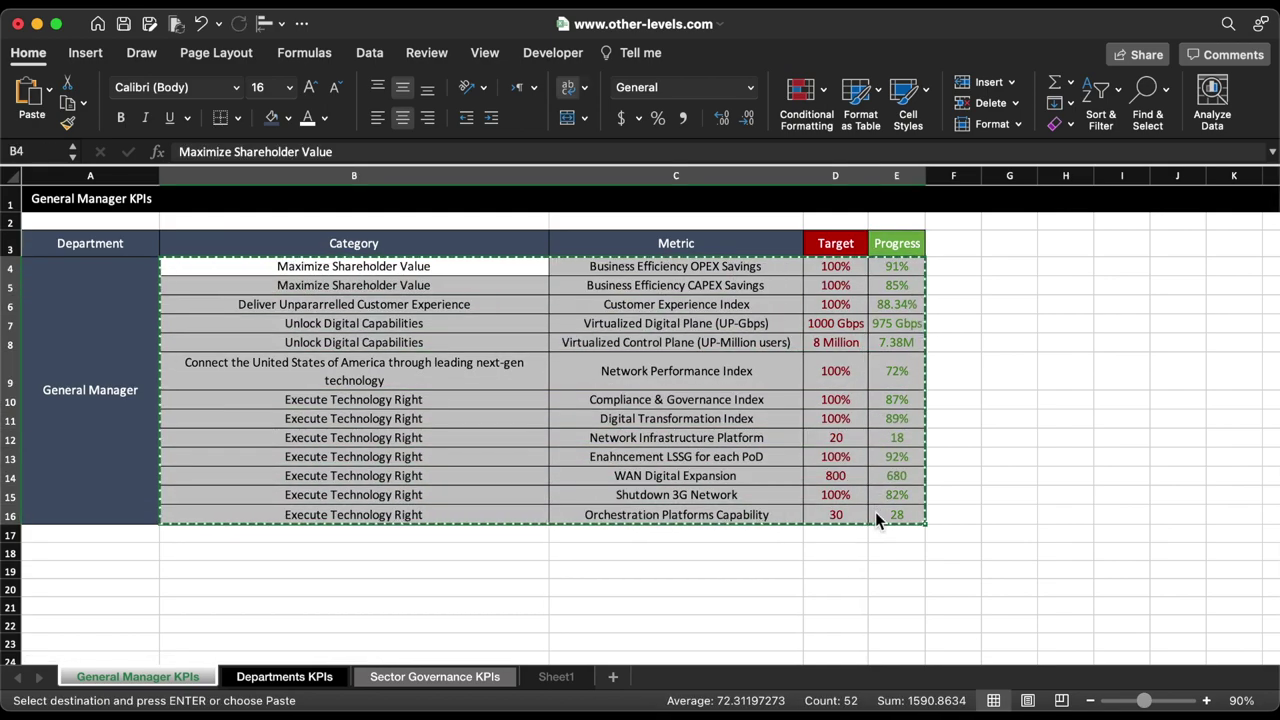
click(556, 674)
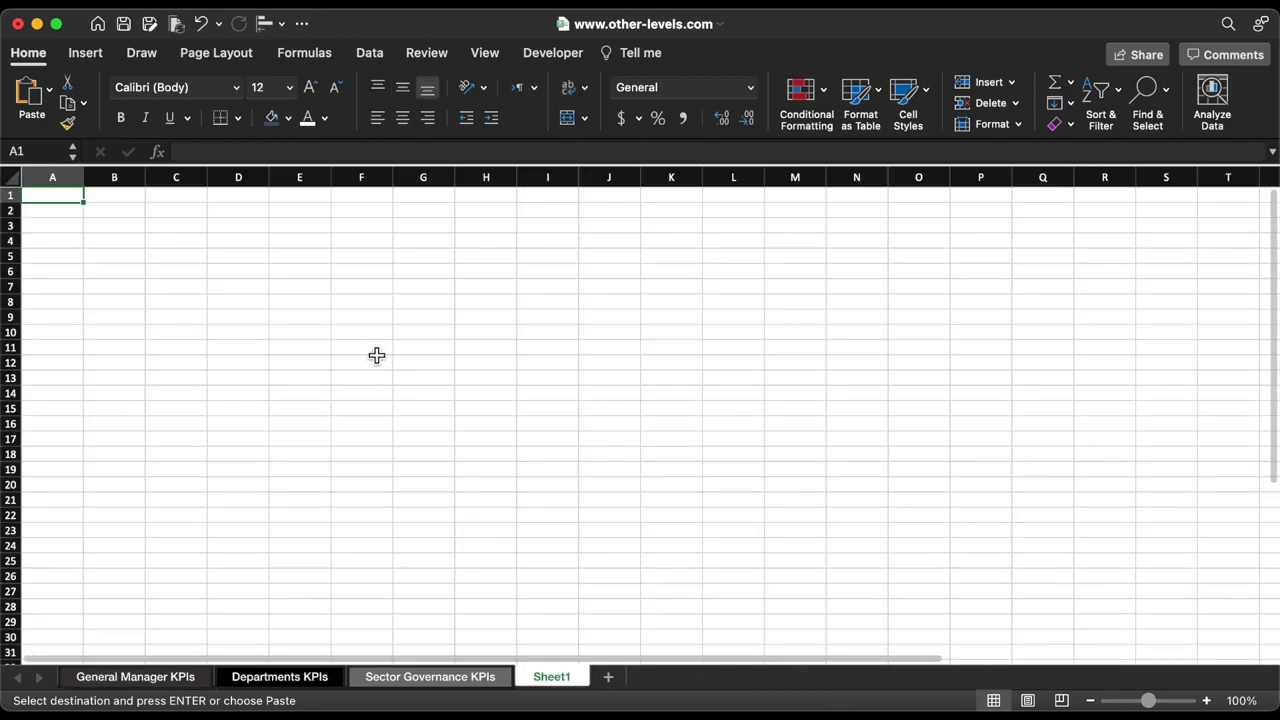
click(371, 305)
key(super+v)
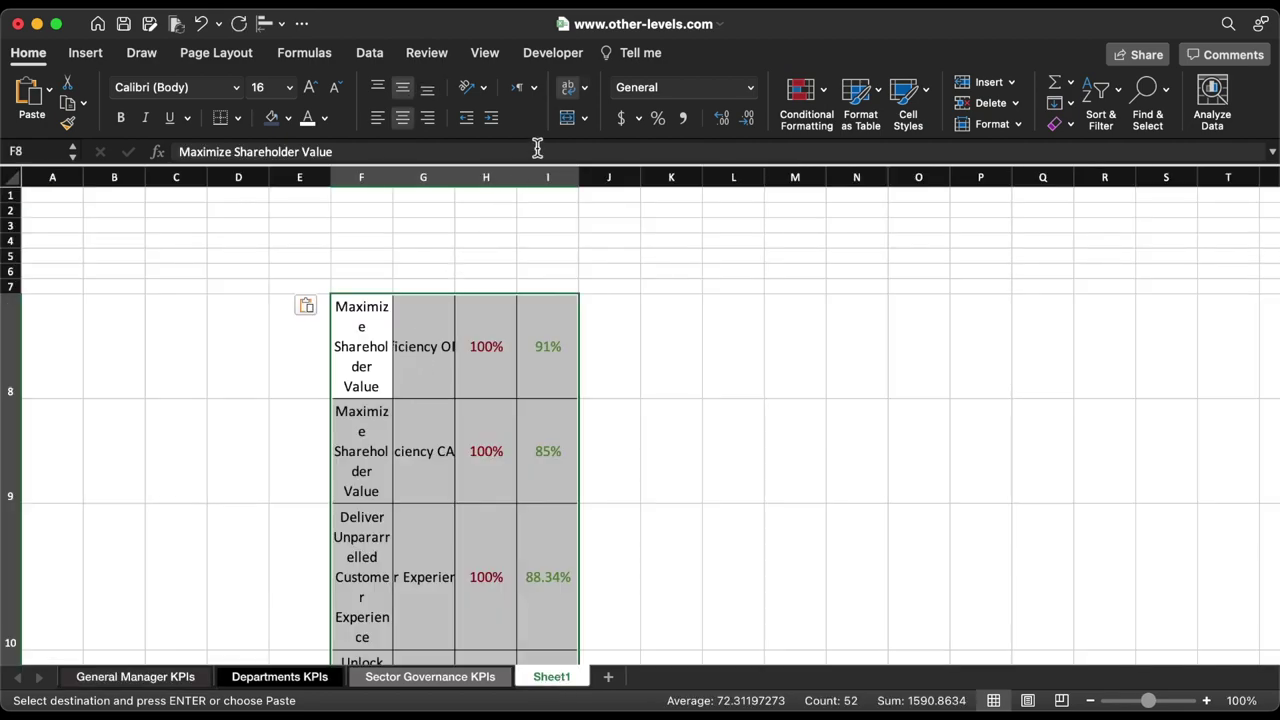
click(570, 90)
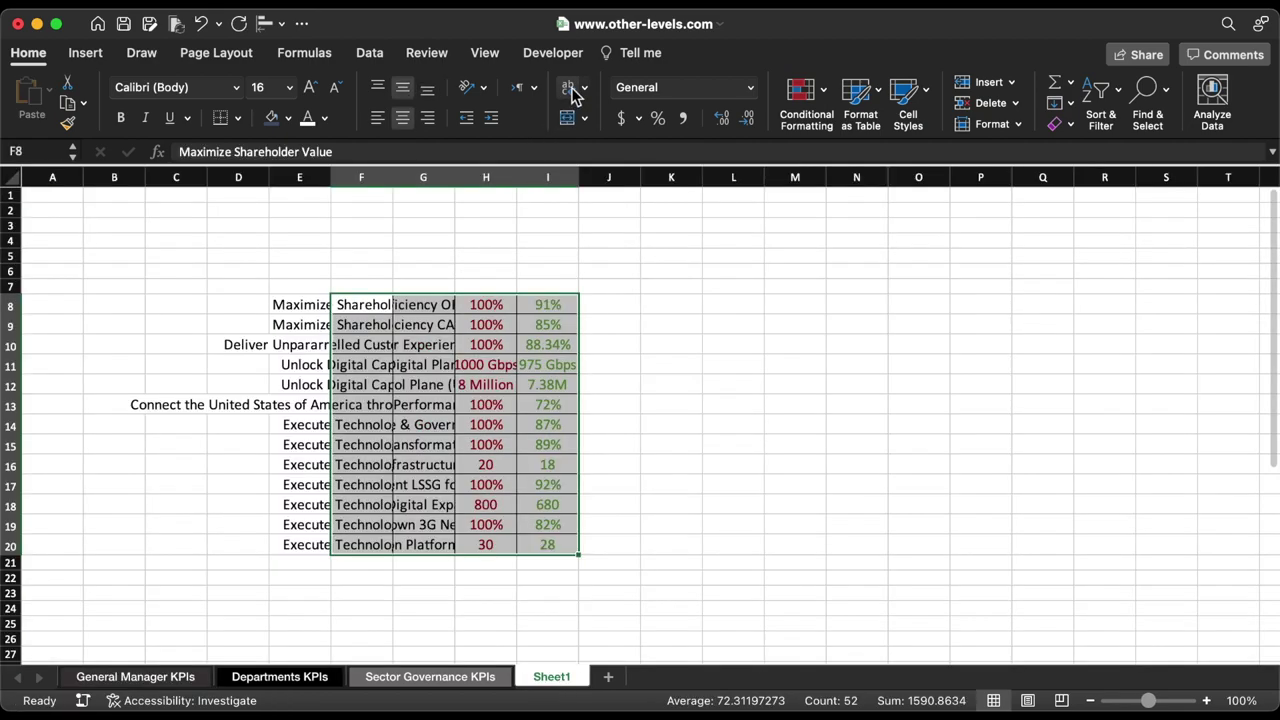
Remove all borders from F8:I20, set it in Arial 10, and select columns F:G.
click(241, 118)
click(283, 272)
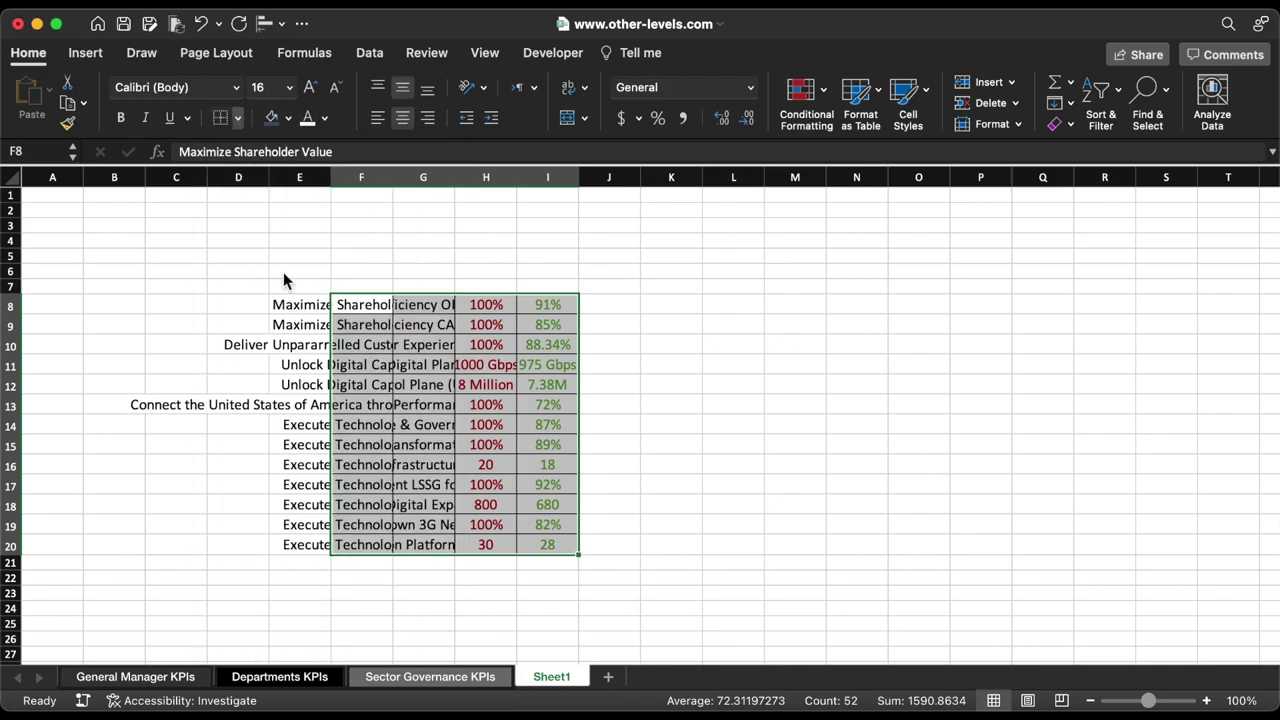
click(238, 88)
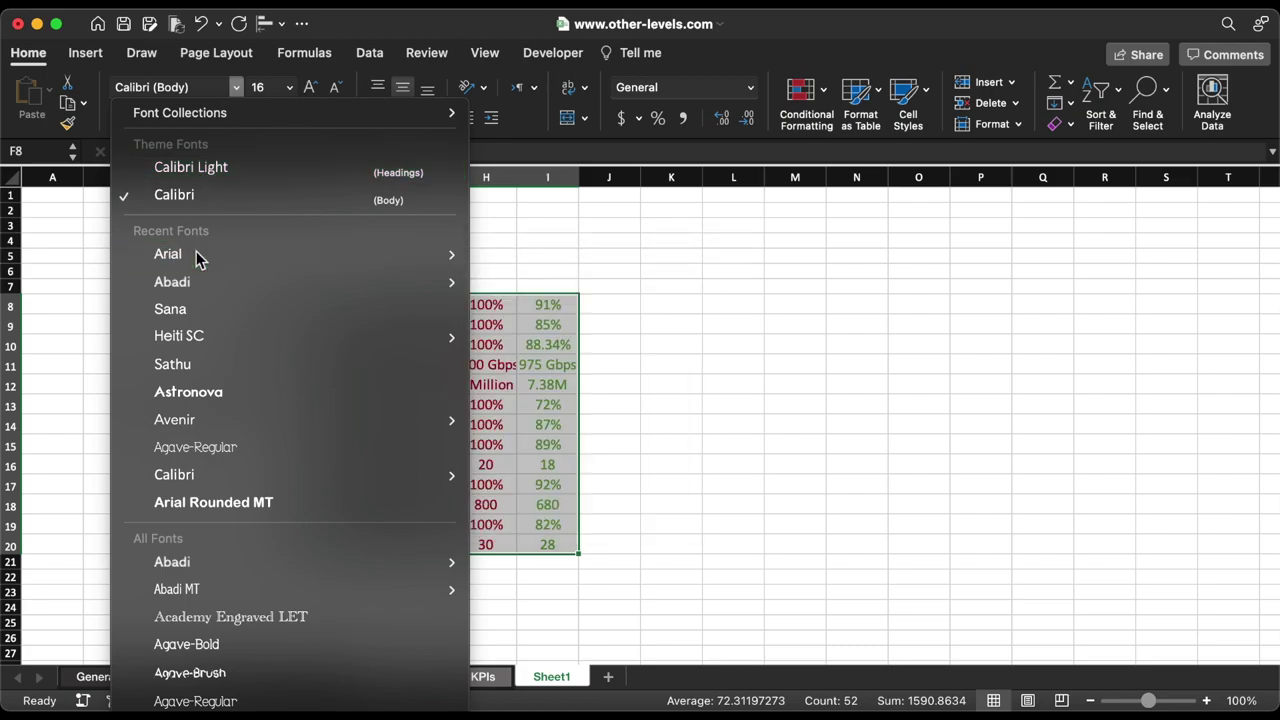
click(196, 254)
click(289, 87)
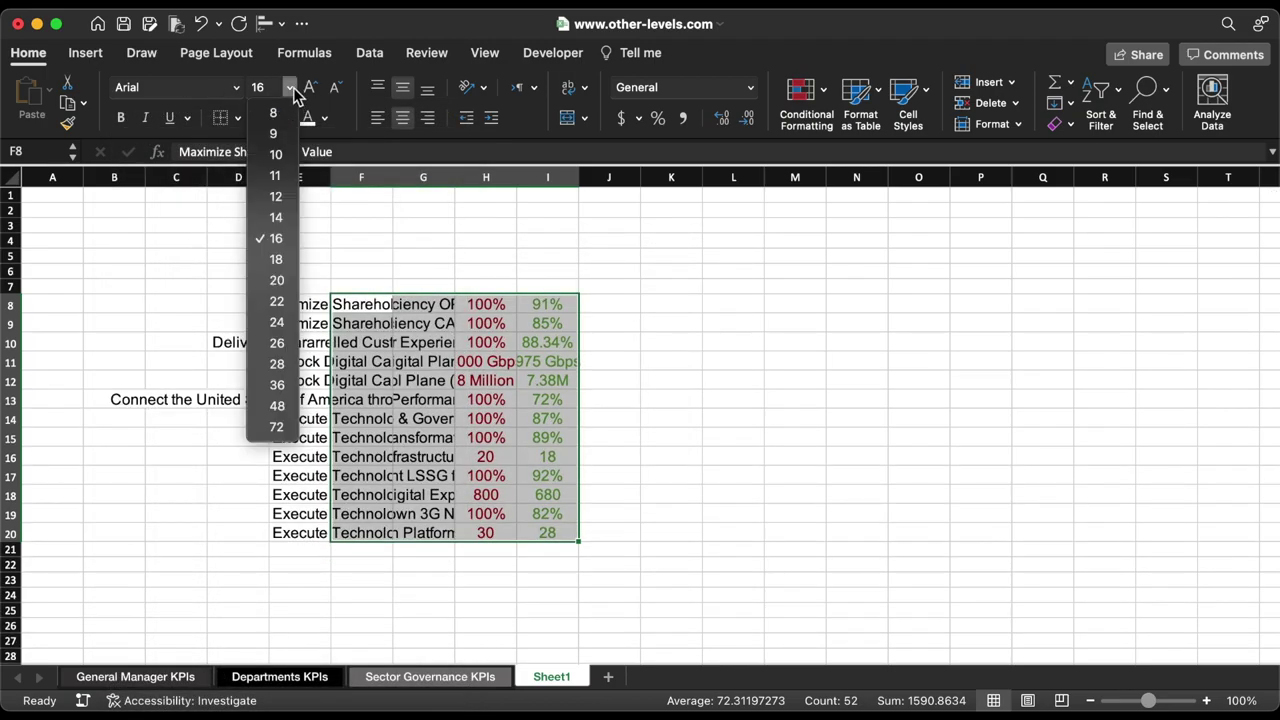
click(276, 155)
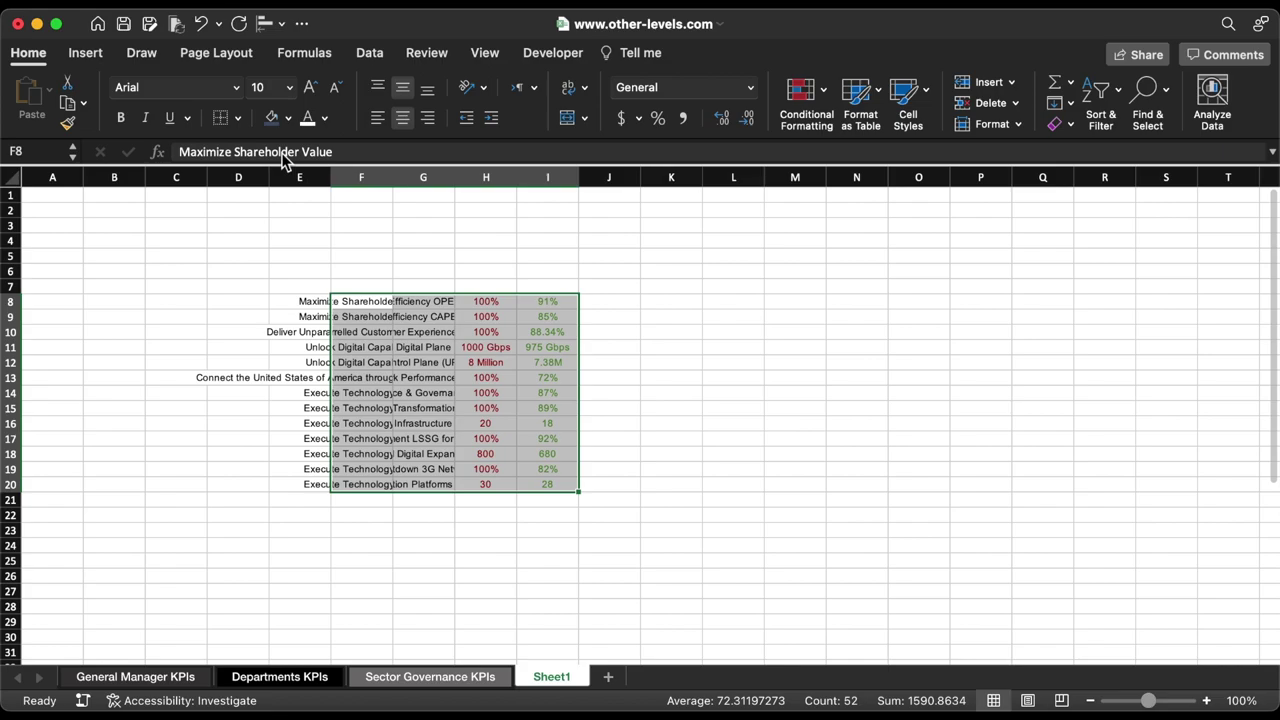
drag(381, 176, 483, 181)
Draw a text box above the KPI table over F3:G5 and fit it to the title.
click(578, 392)
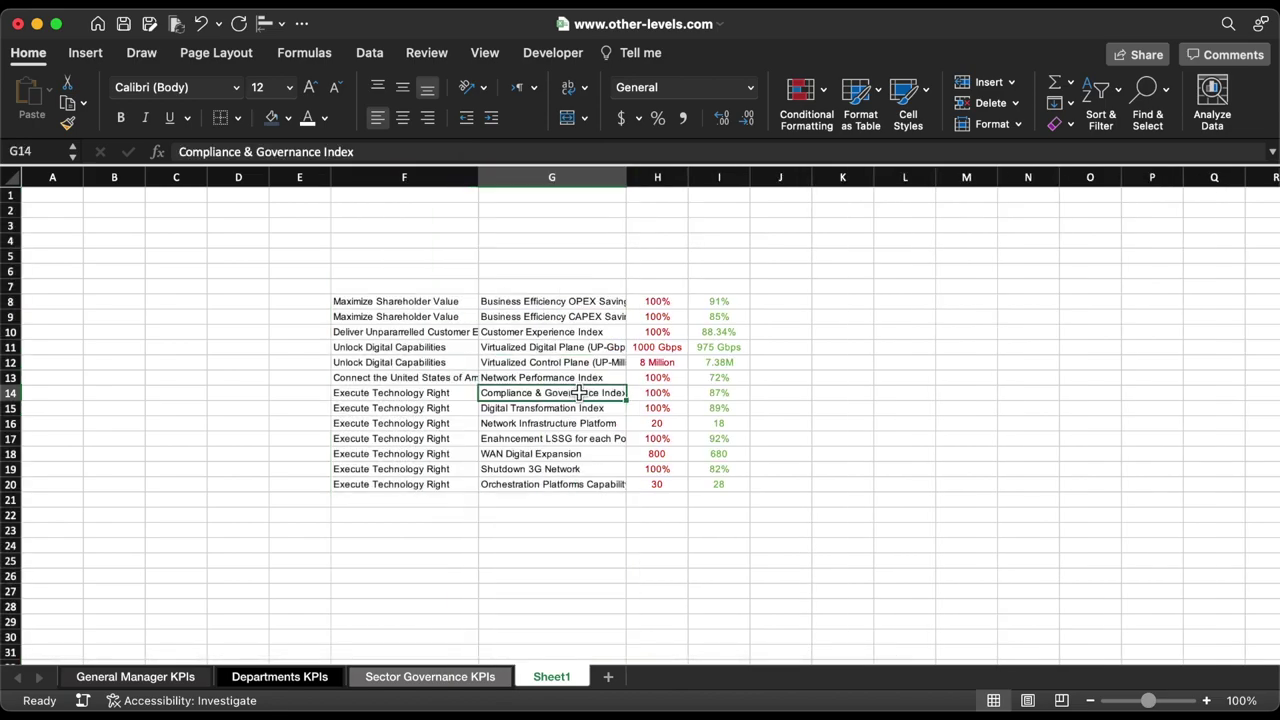
click(85, 52)
click(297, 100)
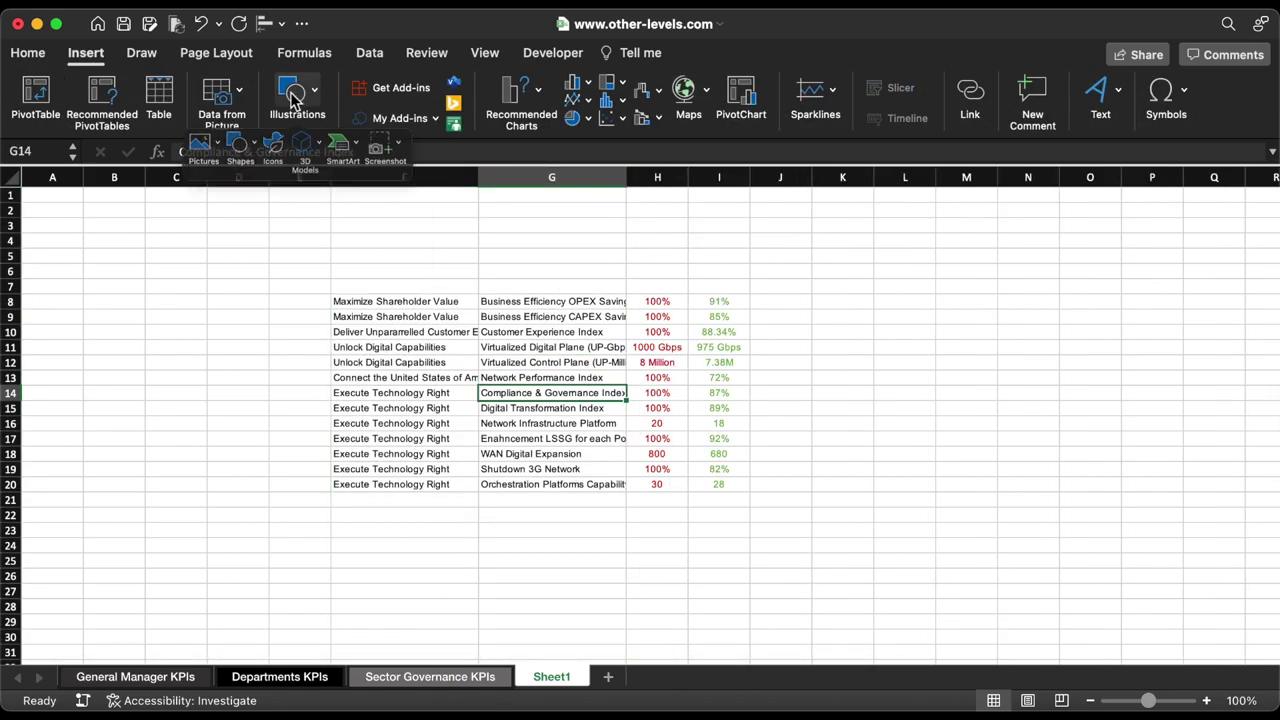
click(241, 152)
click(251, 208)
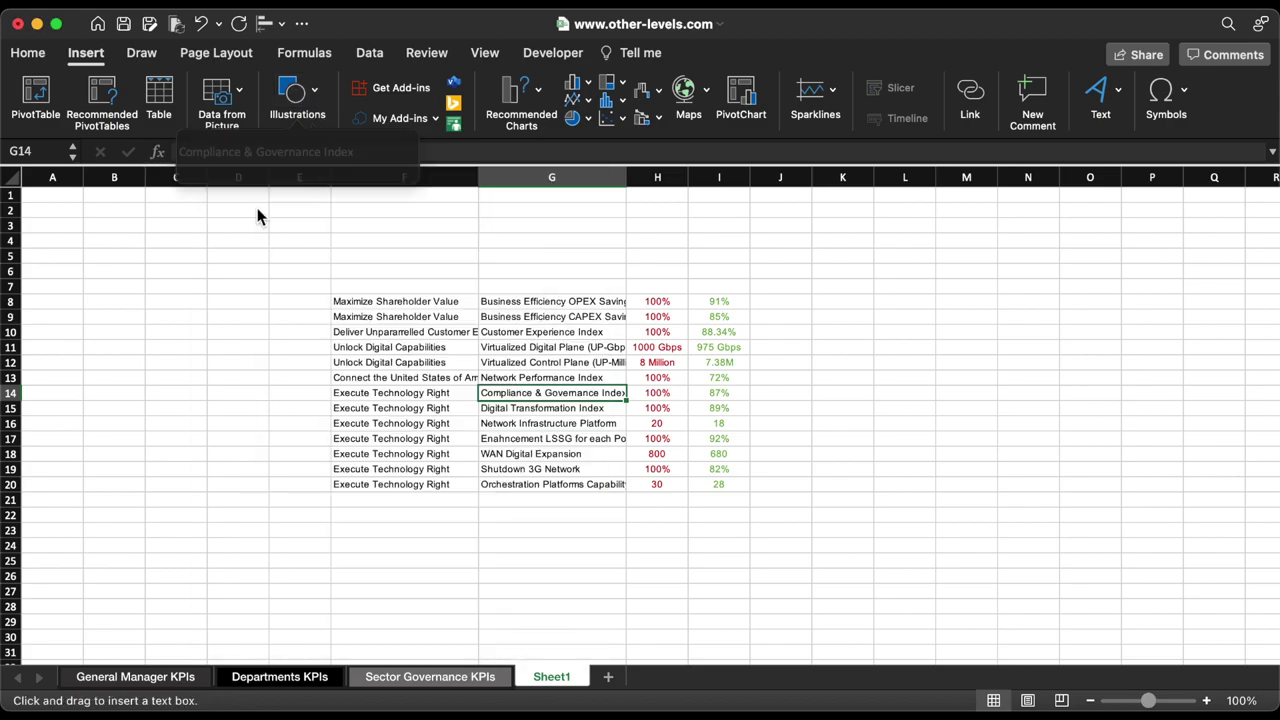
mouse_move(333, 211)
mouse_down()
mouse_move(530, 268)
mouse_move(648, 250)
mouse_up()
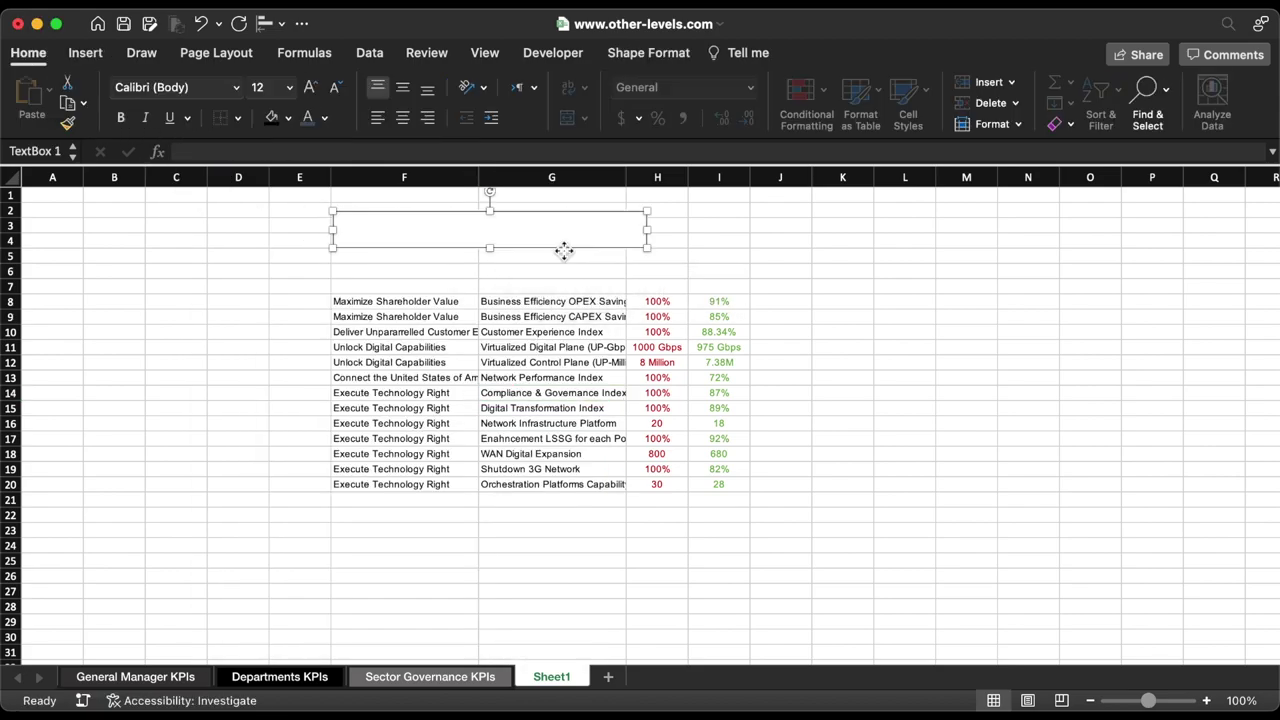
mouse_move(566, 251)
mouse_down()
mouse_move(583, 271)
mouse_move(568, 274)
mouse_up()
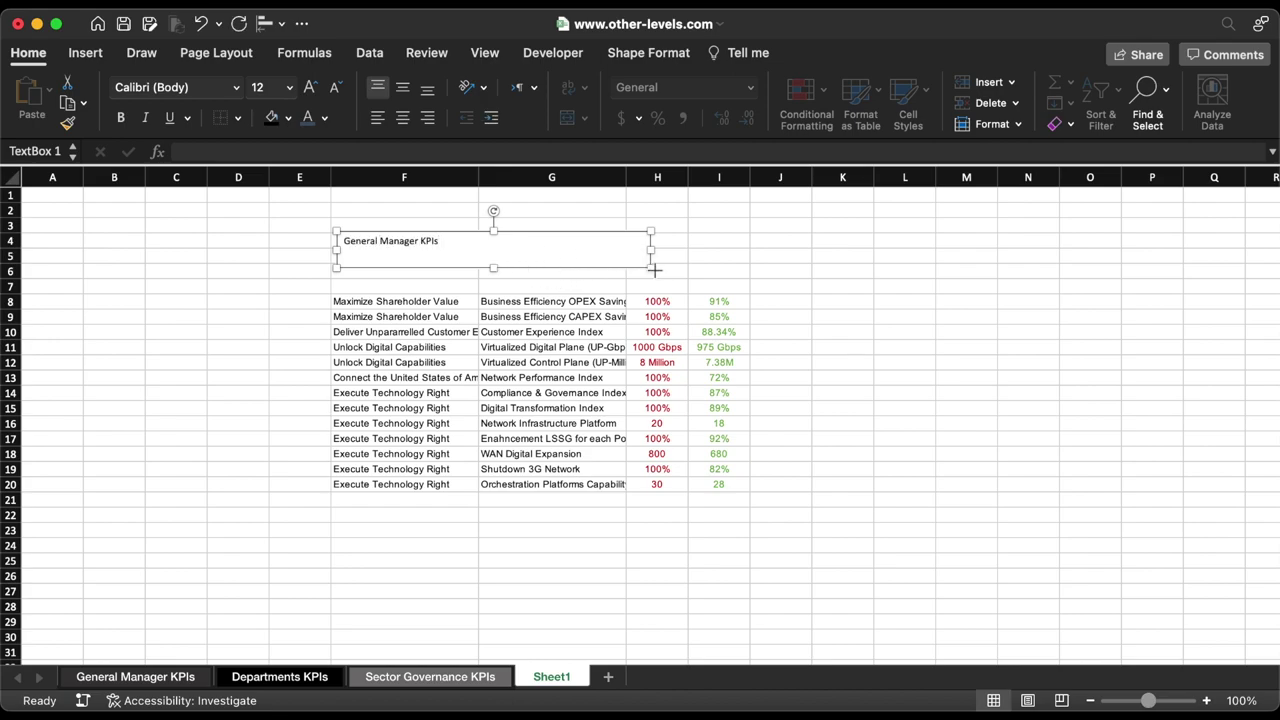
drag(654, 270, 605, 261)
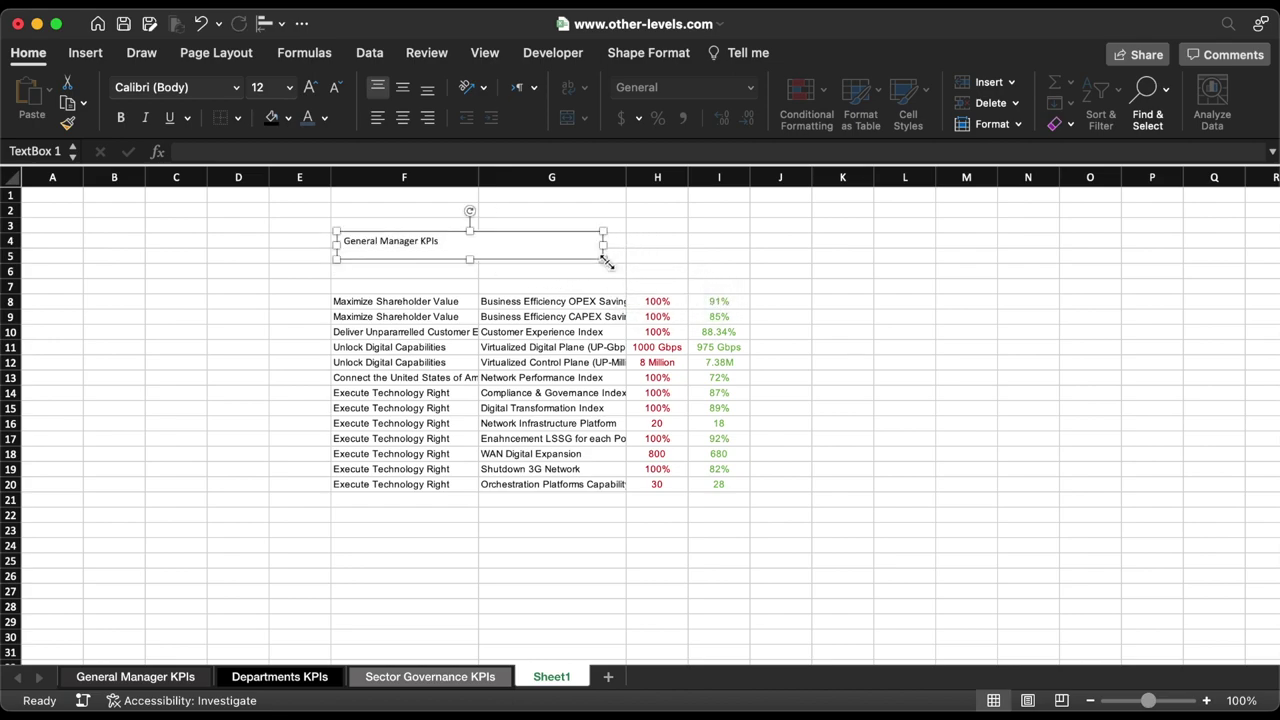
Set the title text to size 18.
click(290, 89)
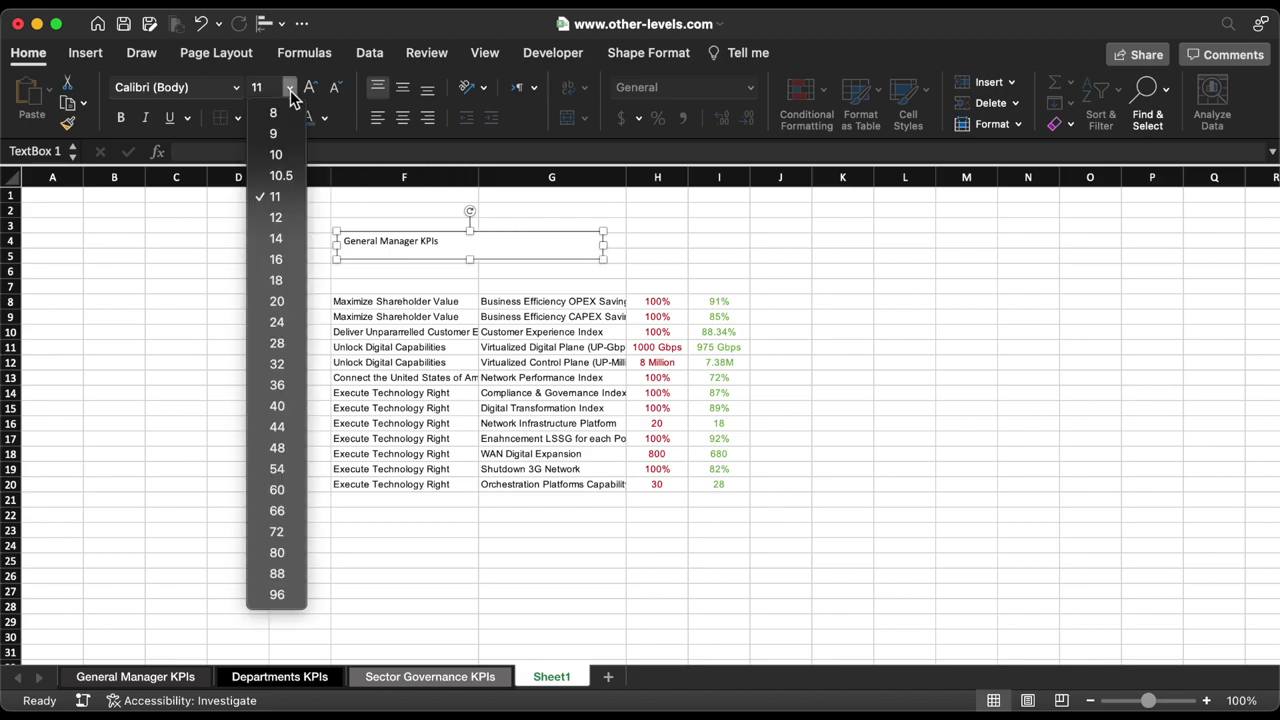
click(280, 258)
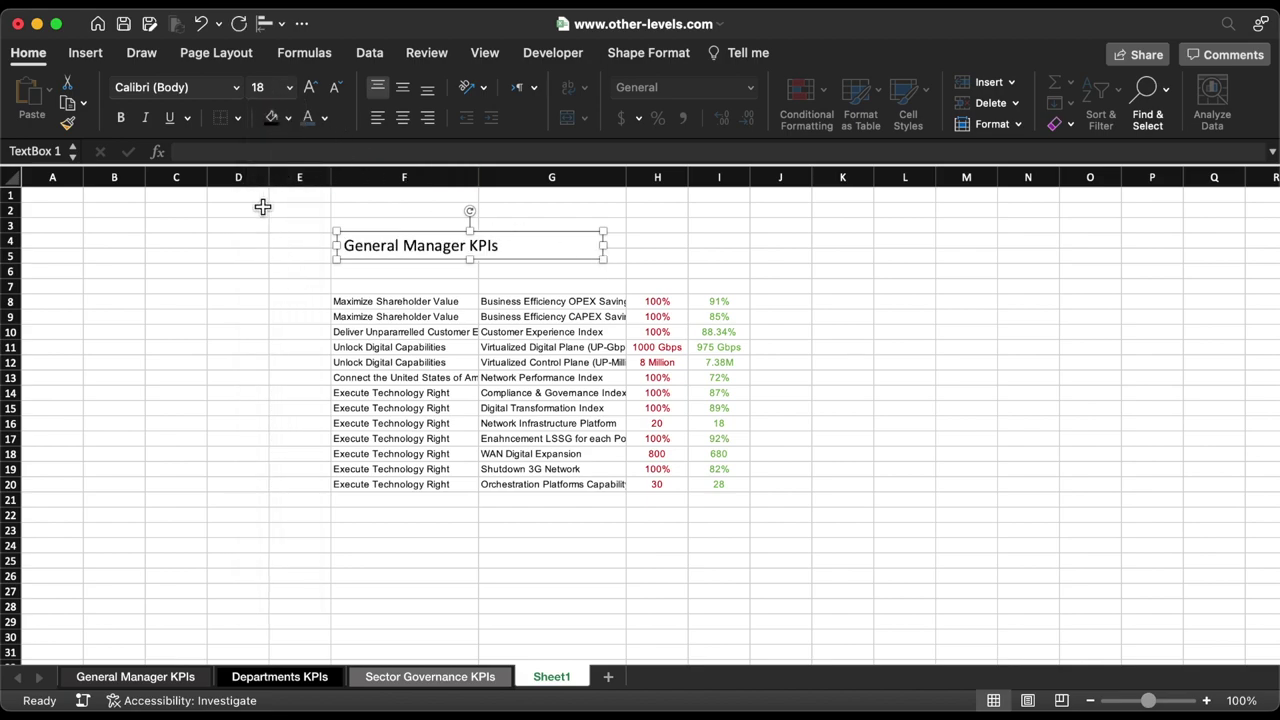
click(234, 88)
Set the title to Arial, nudge it left, and give it no outline and no fill.
click(400, 252)
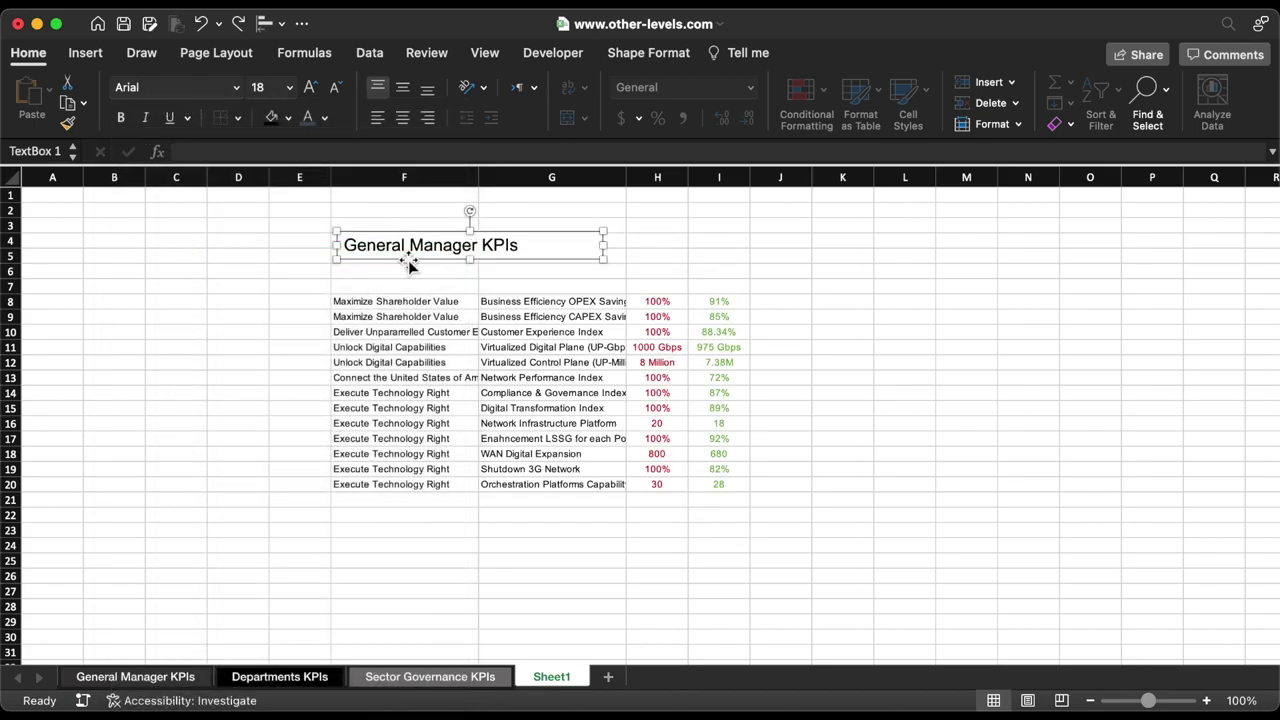
drag(408, 262, 380, 266)
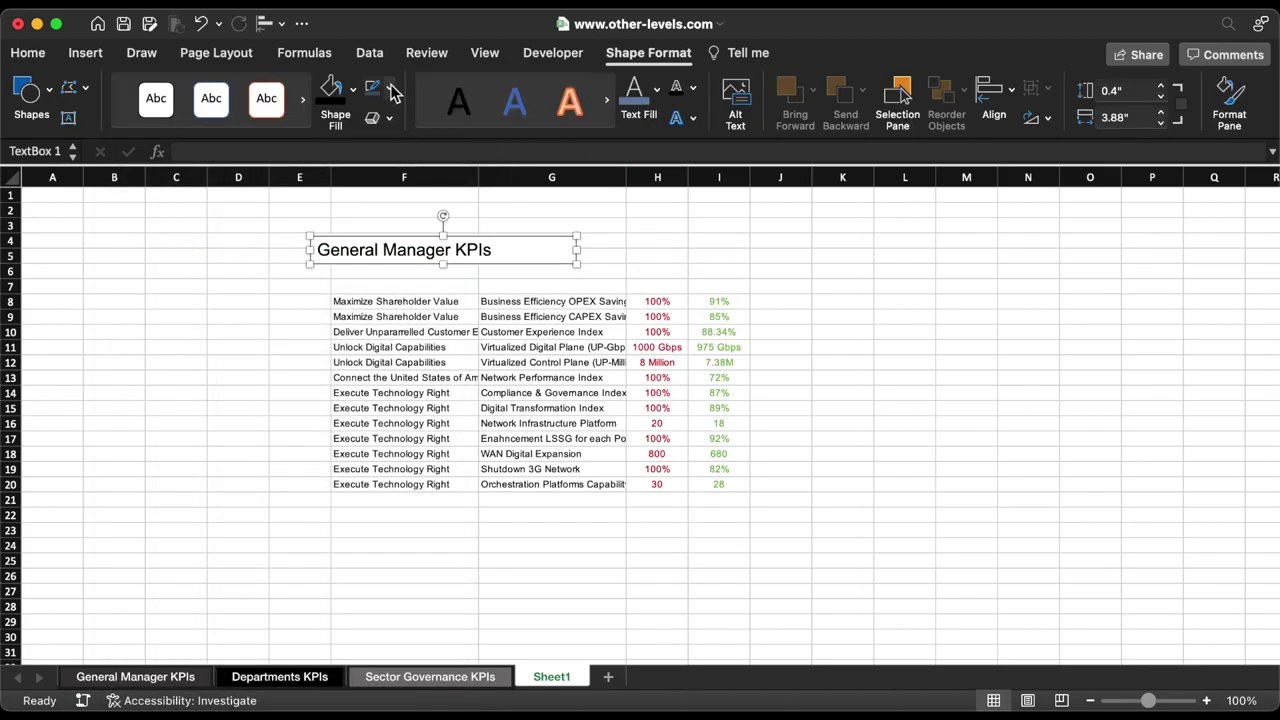
click(390, 90)
click(422, 148)
click(352, 89)
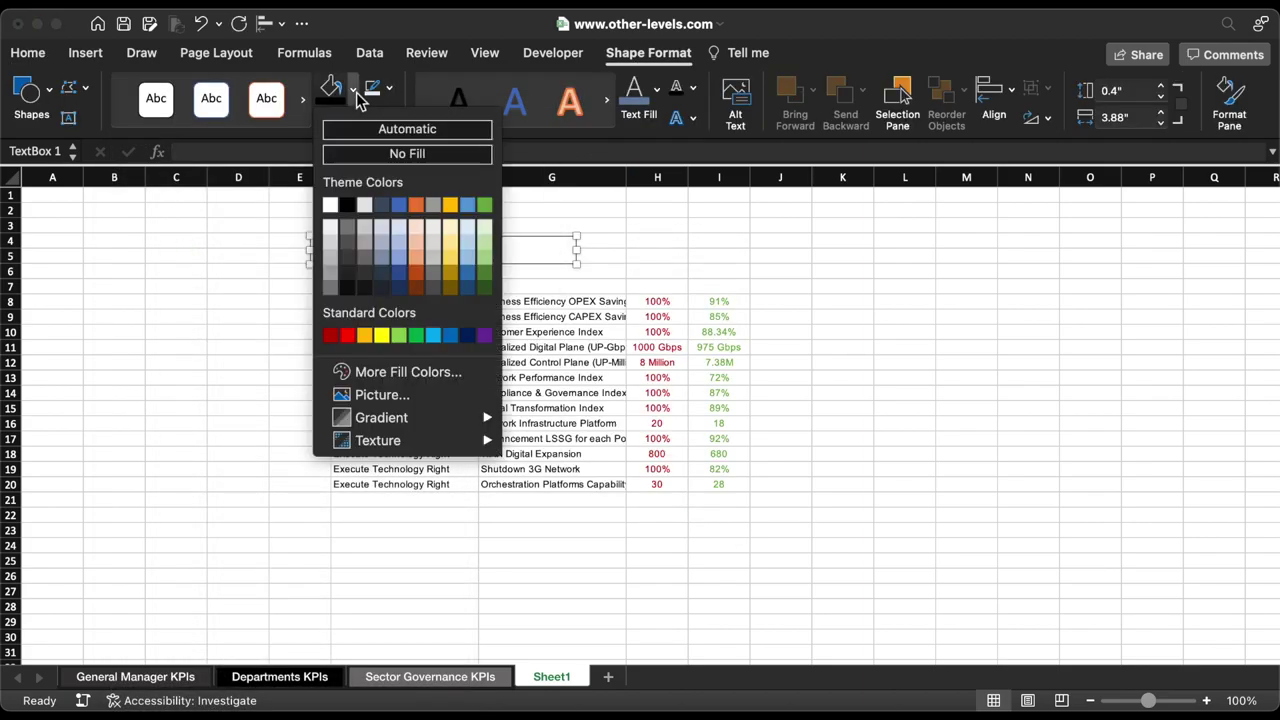
click(409, 156)
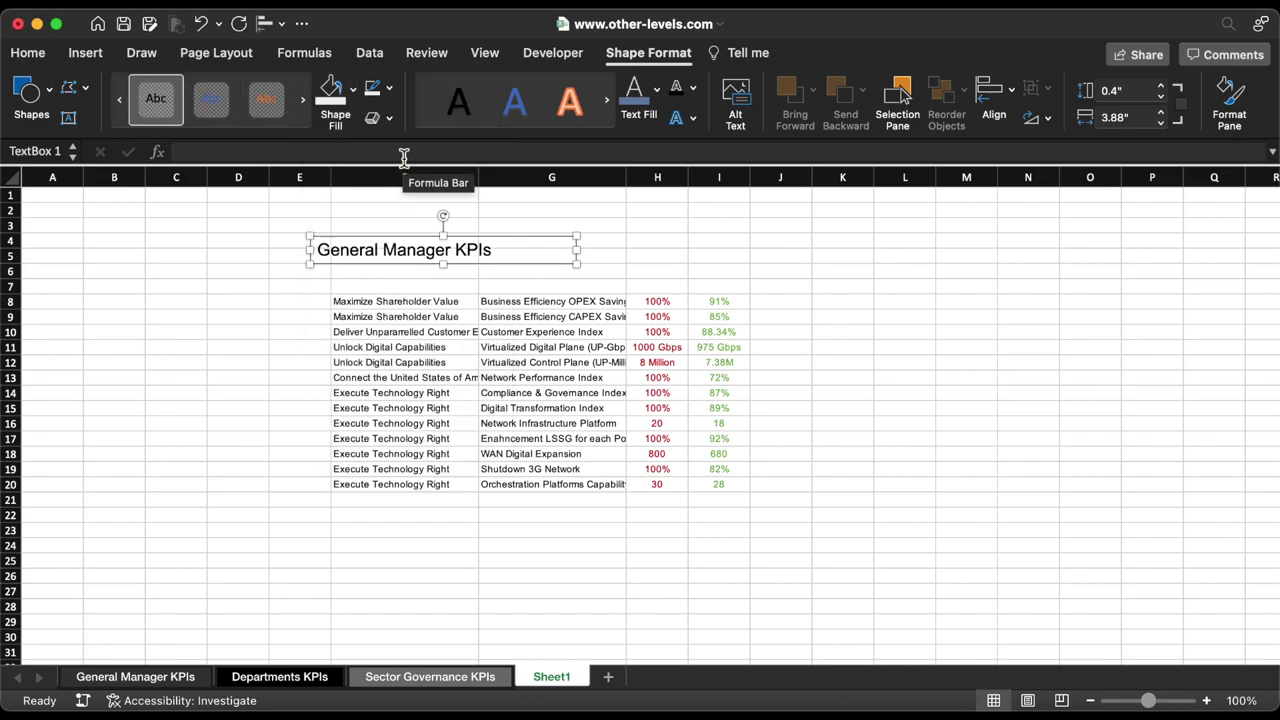
click(240, 676)
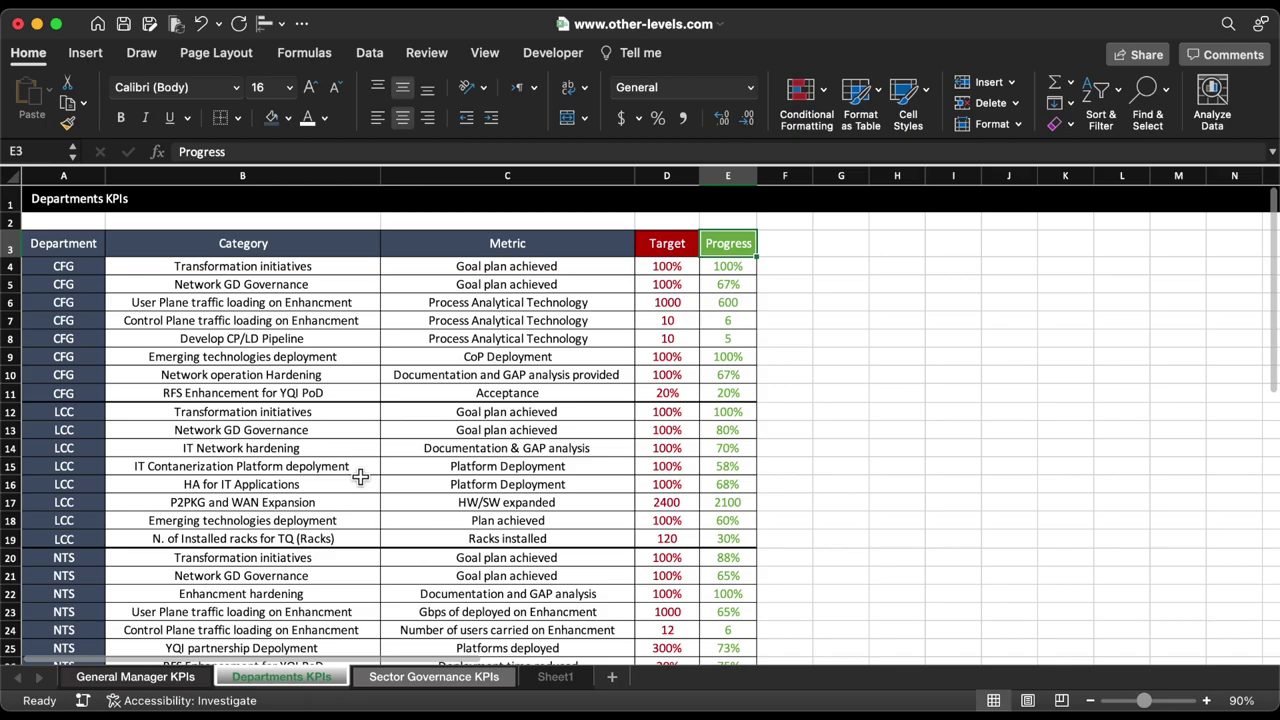
Copy the CFG rows B4:E11 from Departments KPIs into Sheet1 at F36.
scroll(360, 477, down, 8)
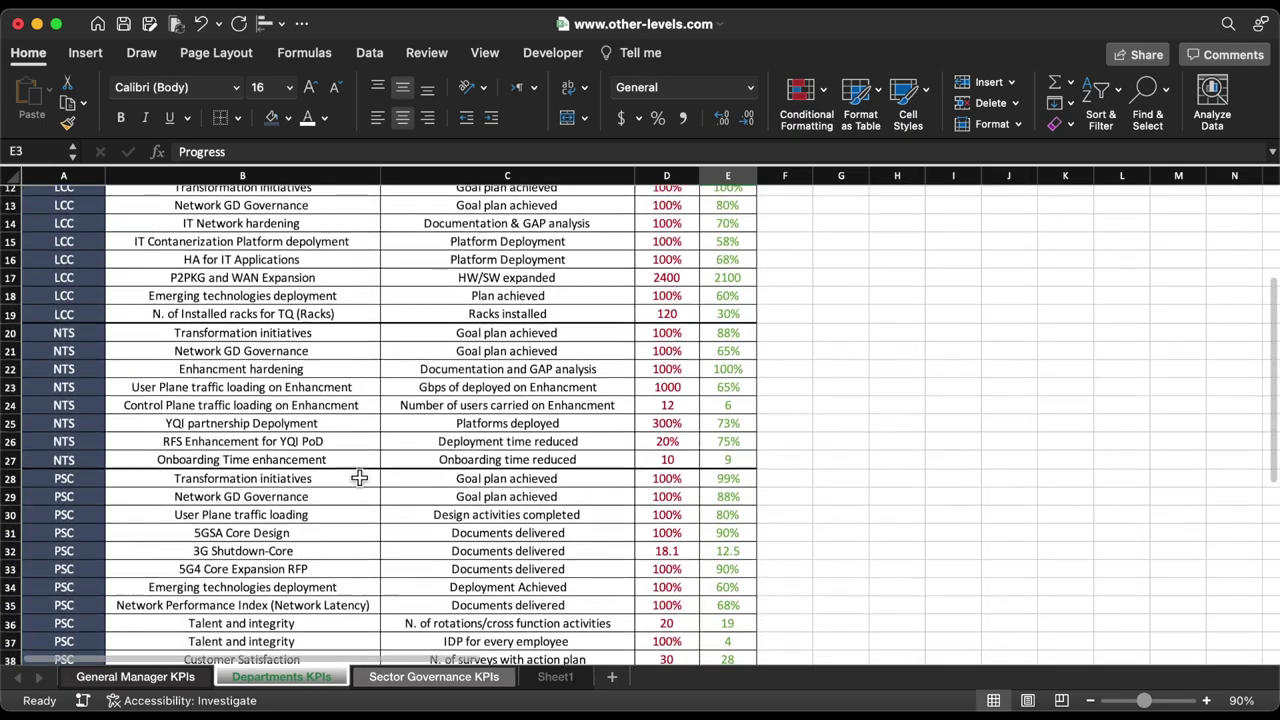
scroll(360, 477, up, 8)
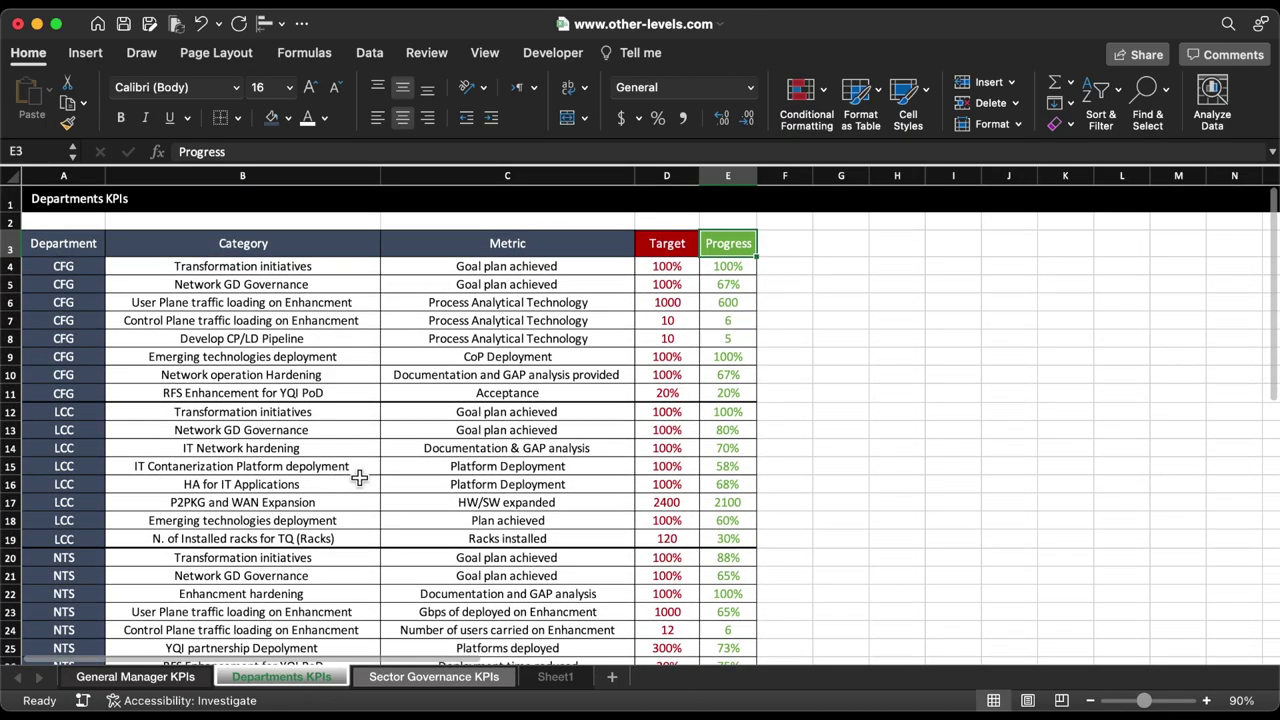
drag(232, 267, 725, 398)
key(super+c)
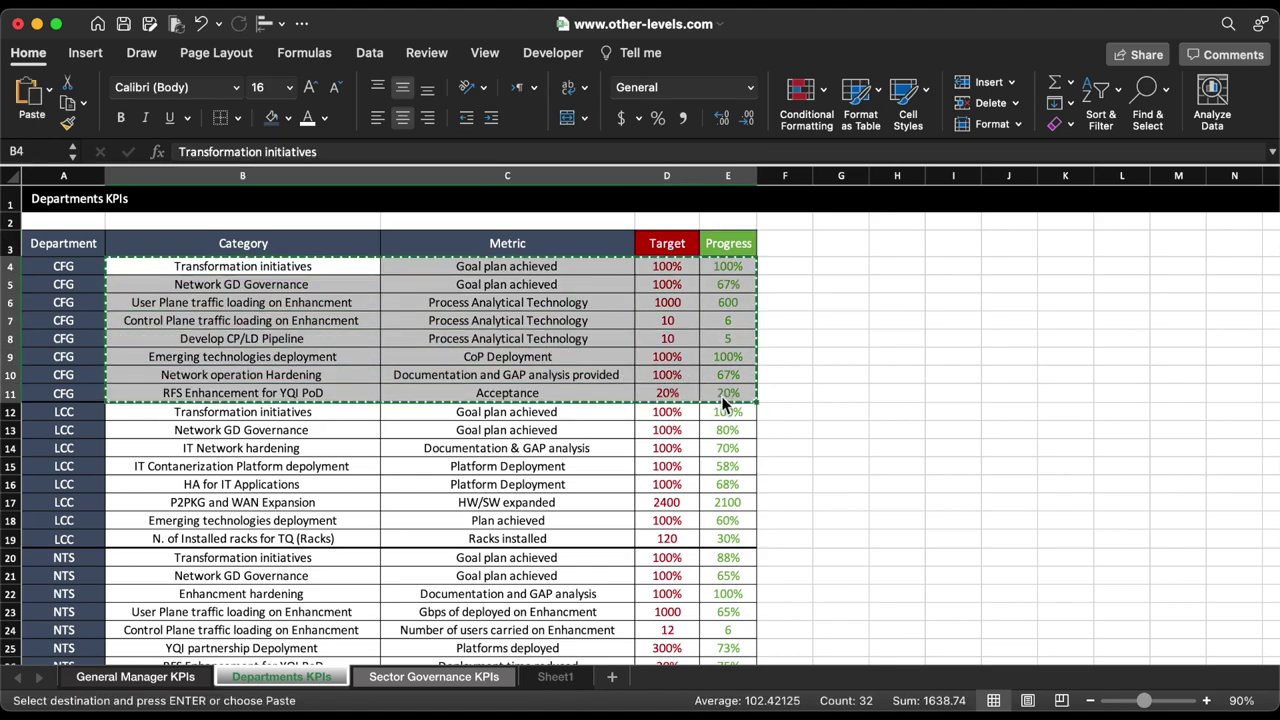
click(555, 677)
scroll(480, 565, down, 5)
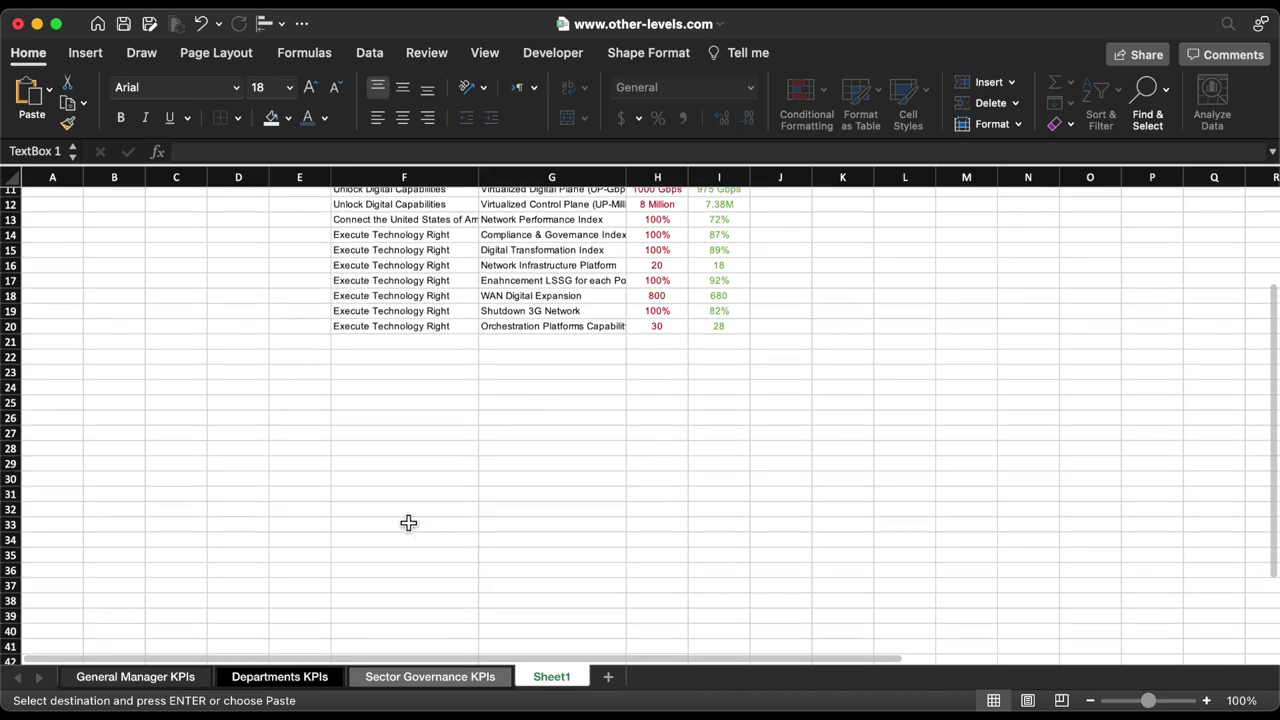
click(379, 576)
scroll(379, 576, down, 5)
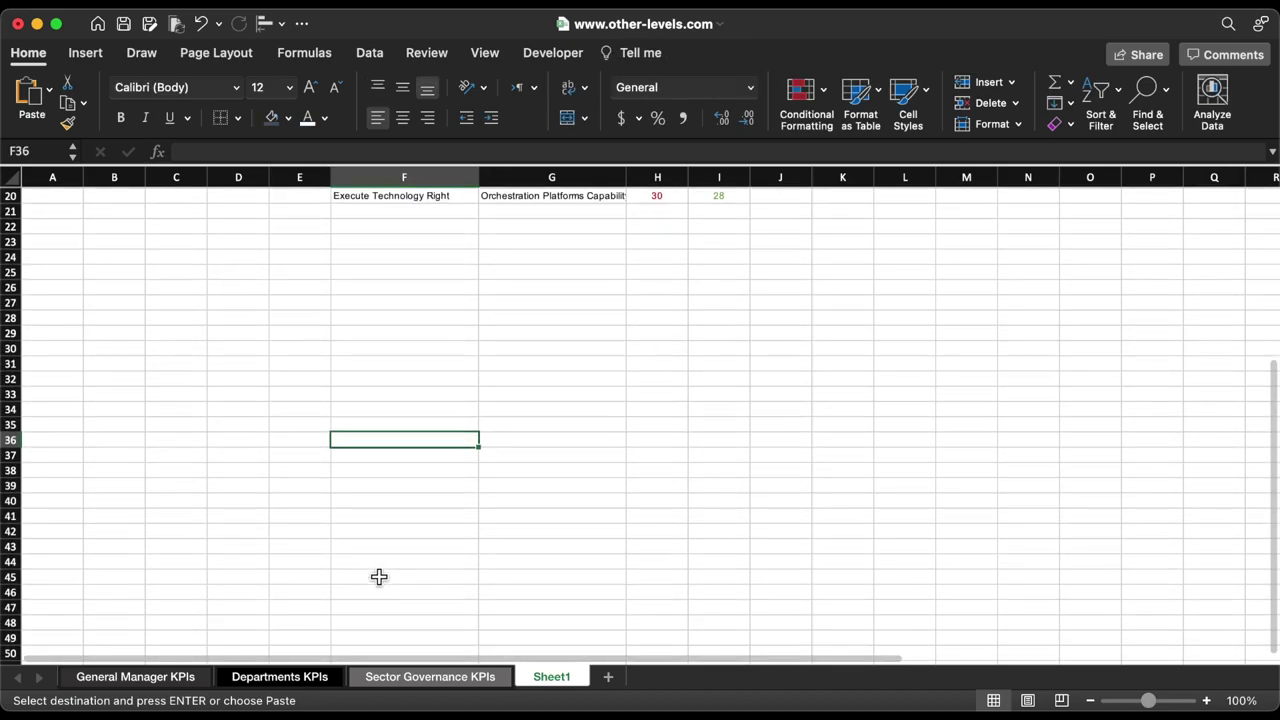
key(super+v)
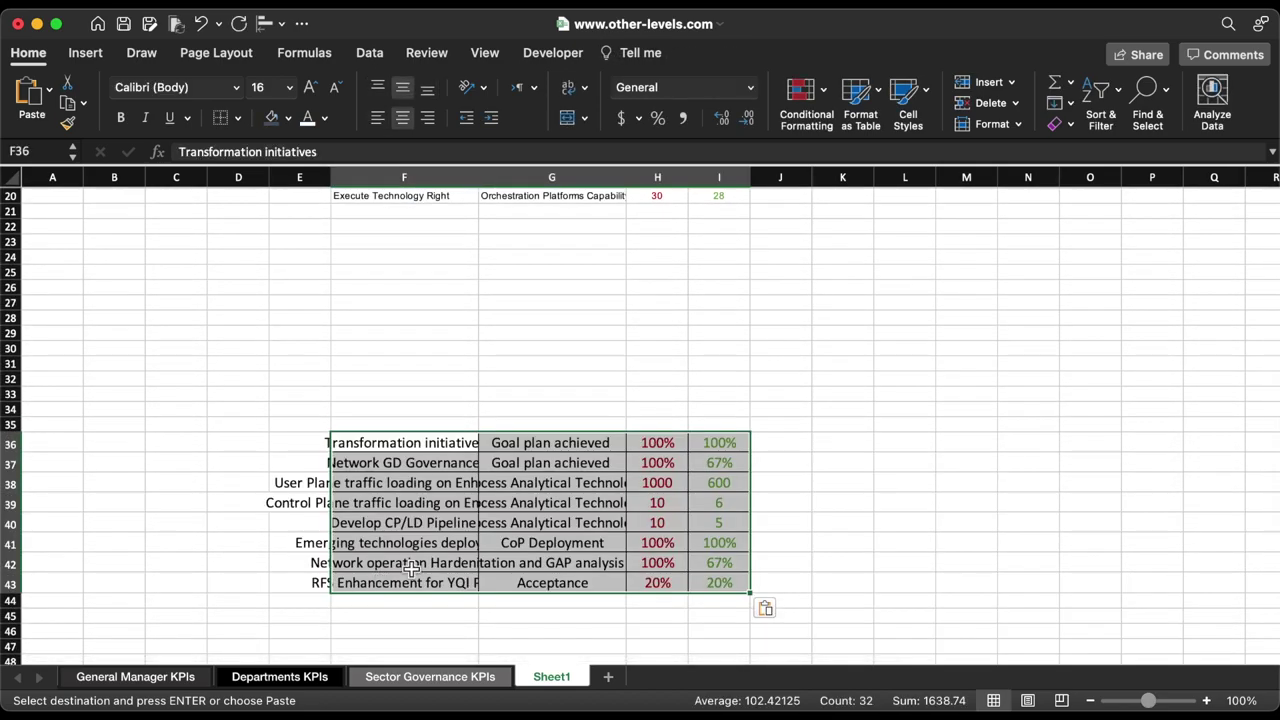
scroll(570, 570, down, 4)
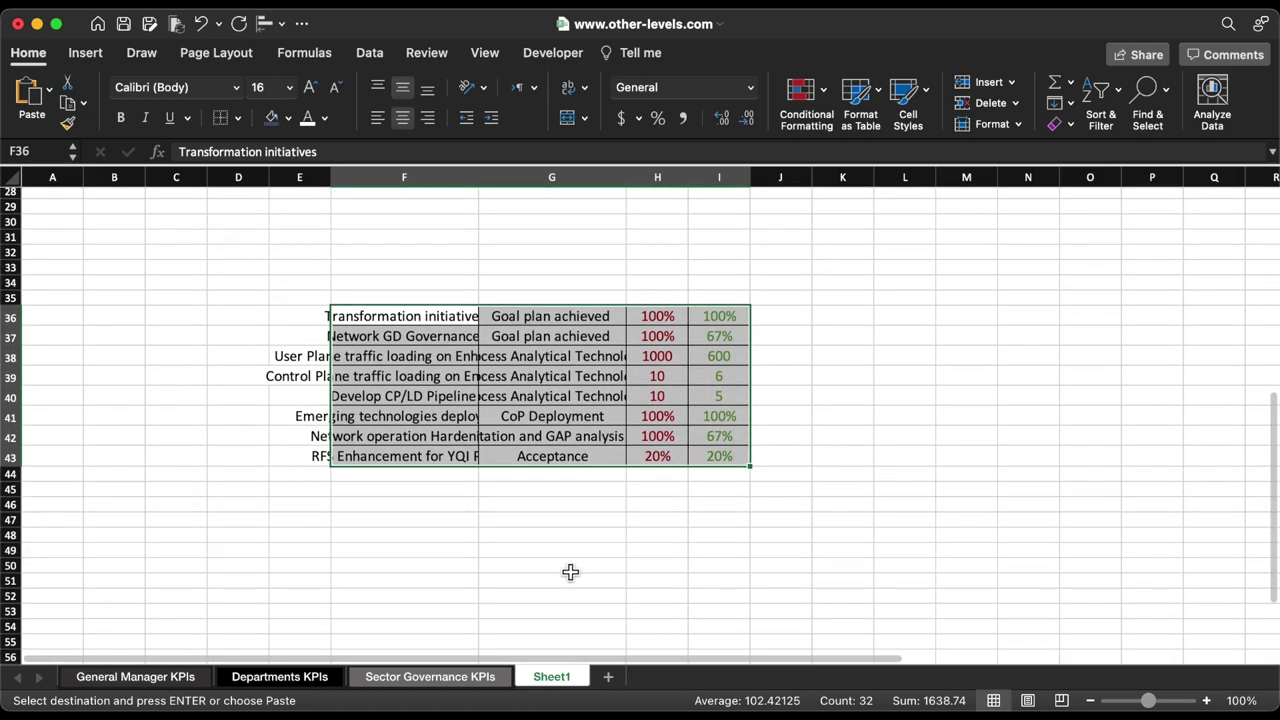
Copy the LCC rows from B12 into Sheet1 at F47.
click(288, 679)
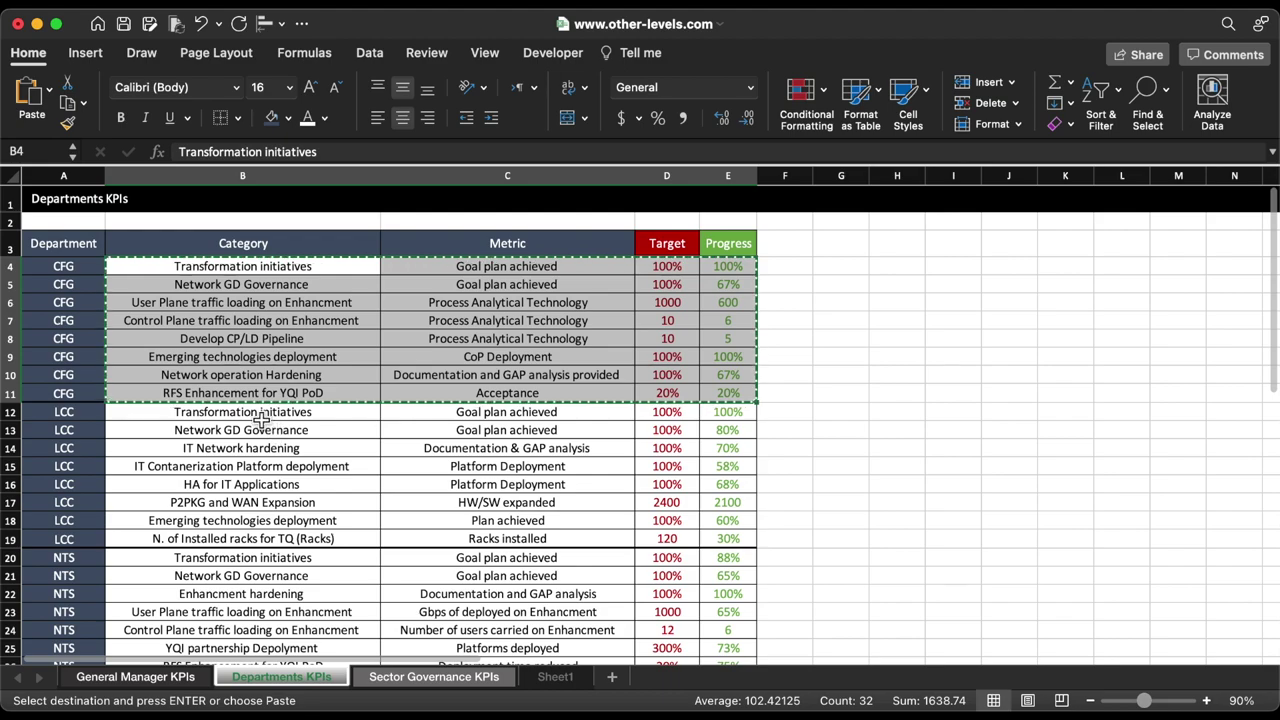
drag(261, 418, 713, 545)
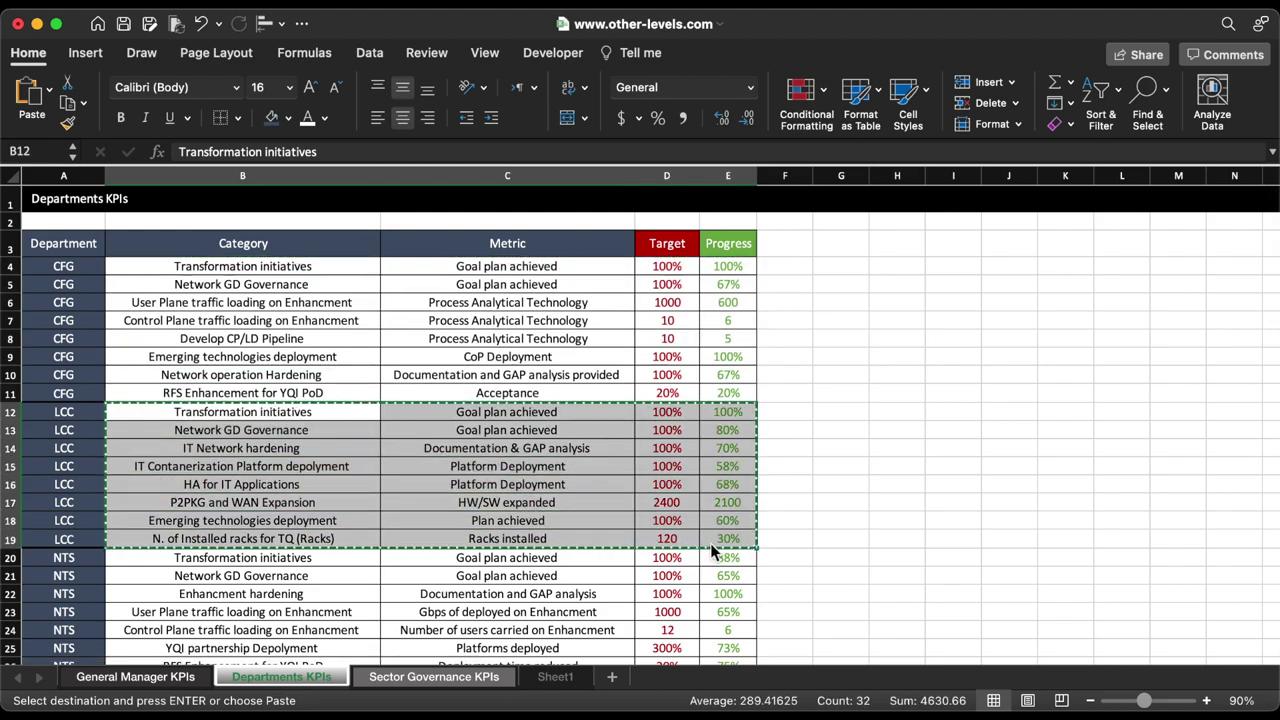
click(550, 677)
scroll(400, 477, down, 2)
click(400, 477)
key(super+v)
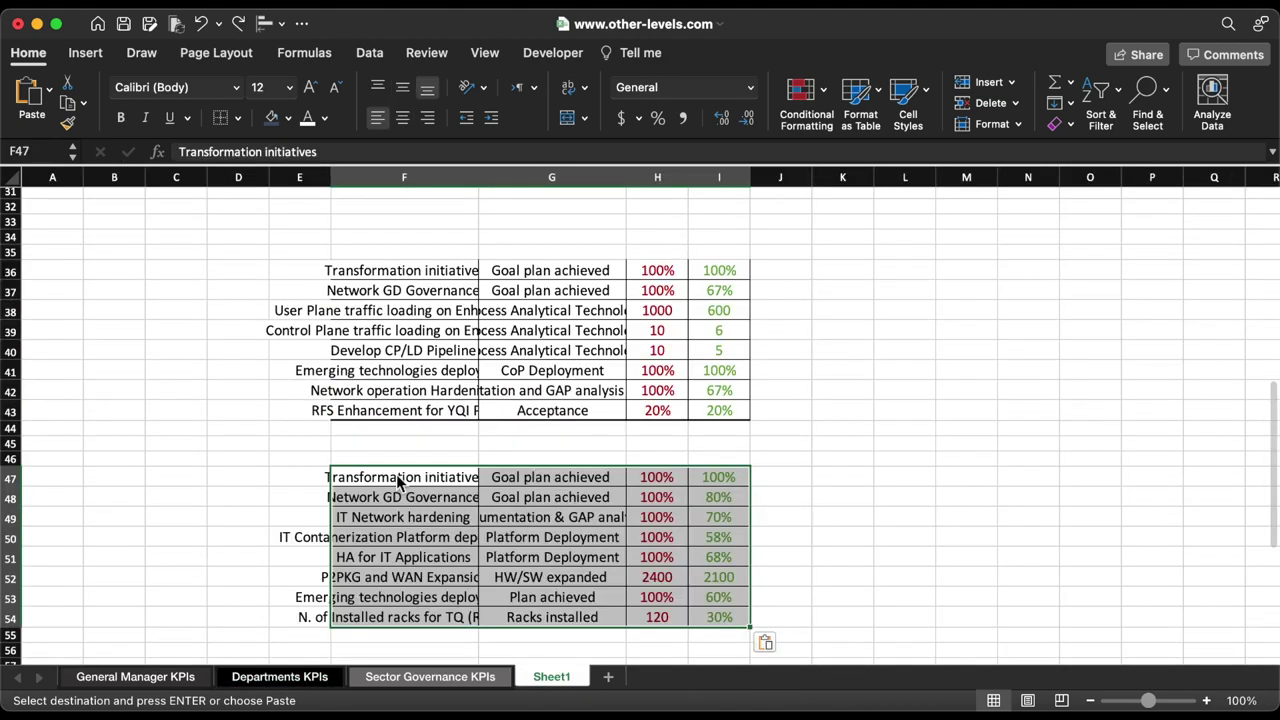
Label the blocks 'LCC' in F46 and 'CFG' in F35.
click(400, 459)
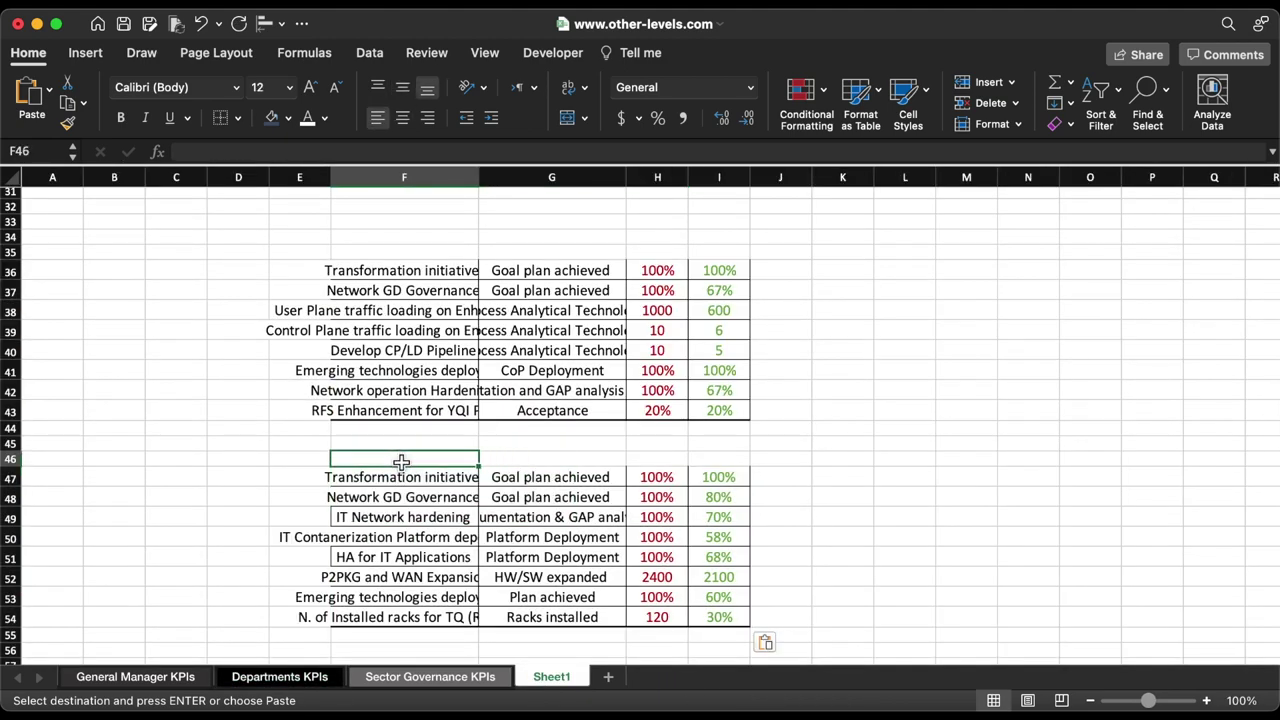
text(LCC)
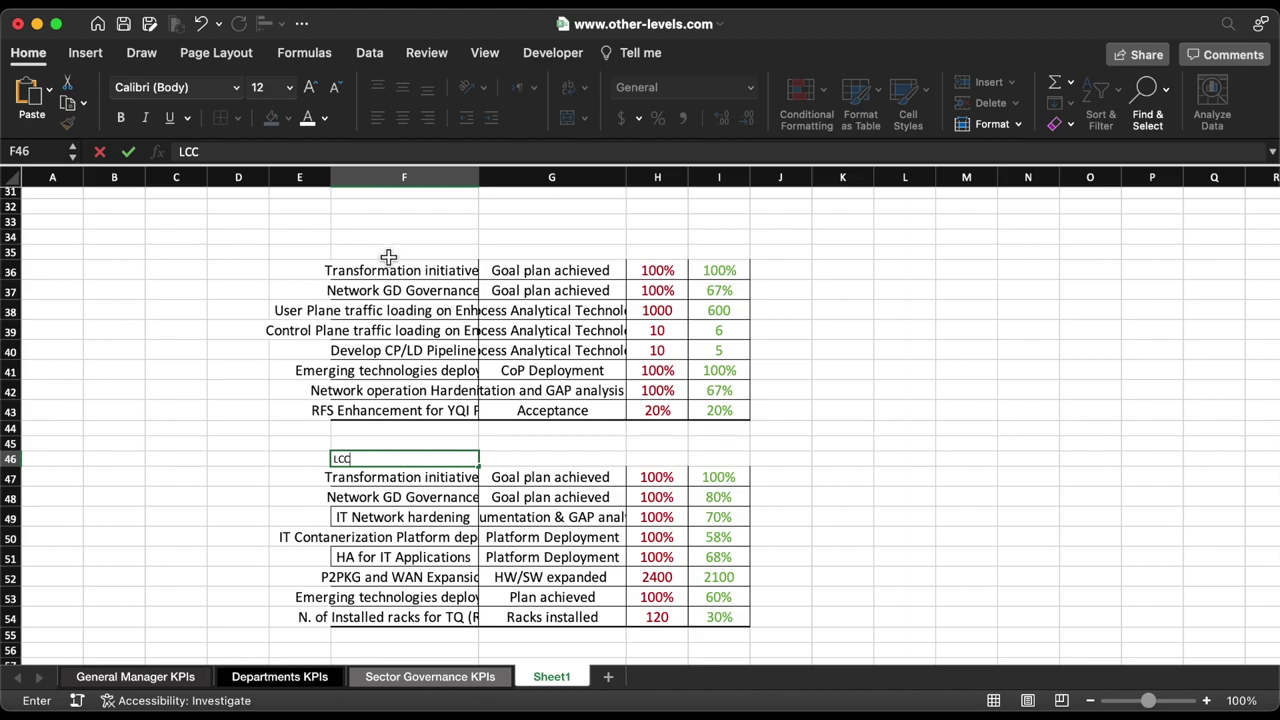
click(388, 257)
text(CFG)
key(Return)
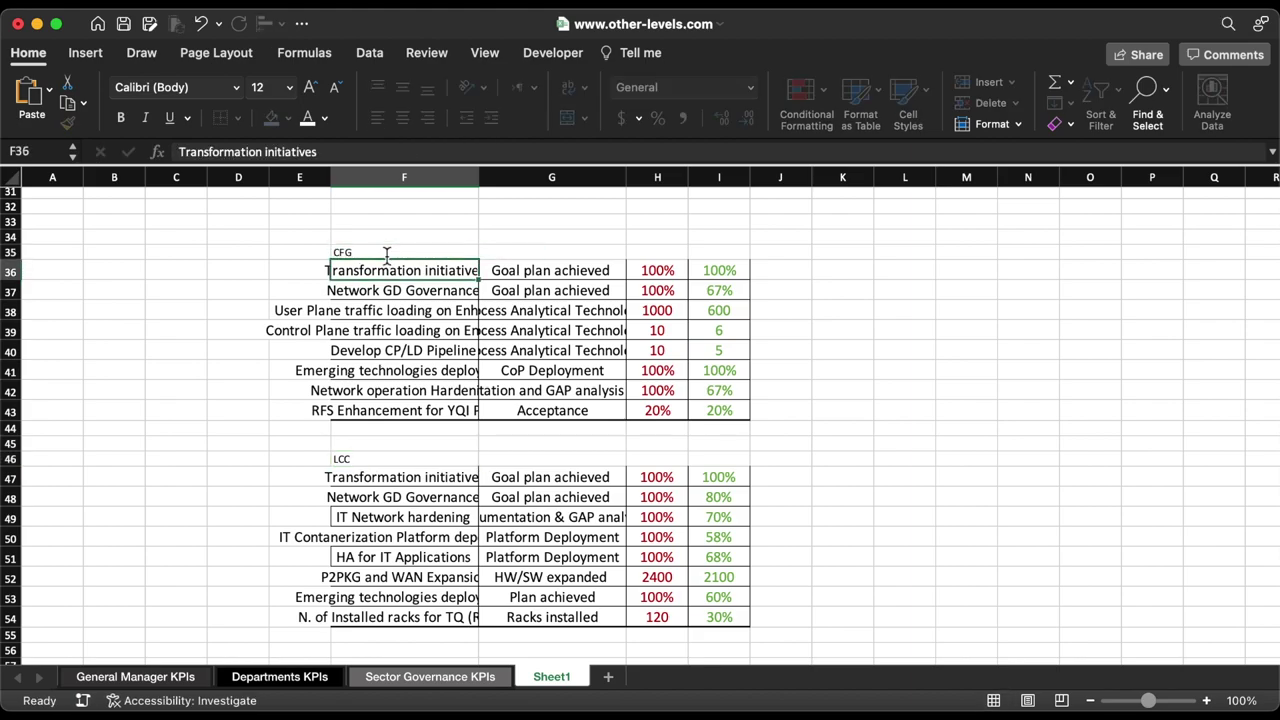
Copy the NTS rows B20:E27 from Departments KPIs into Sheet1 at L36.
click(279, 676)
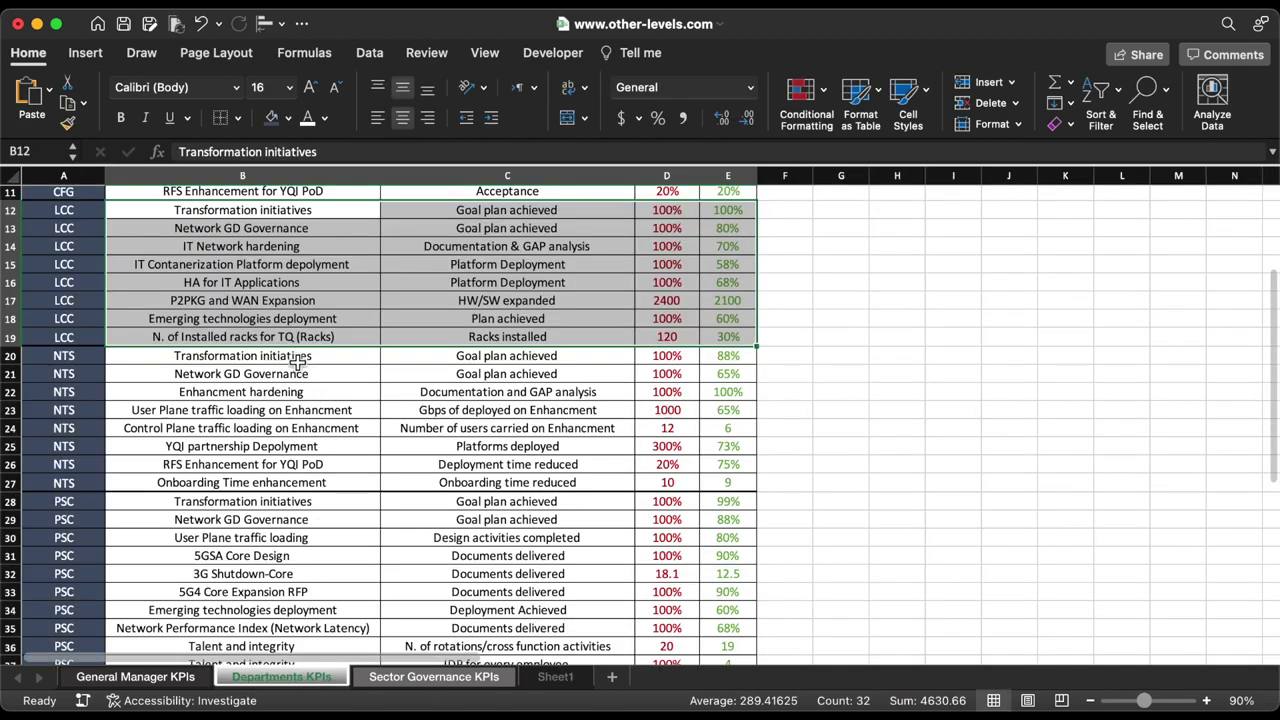
drag(285, 357, 725, 483)
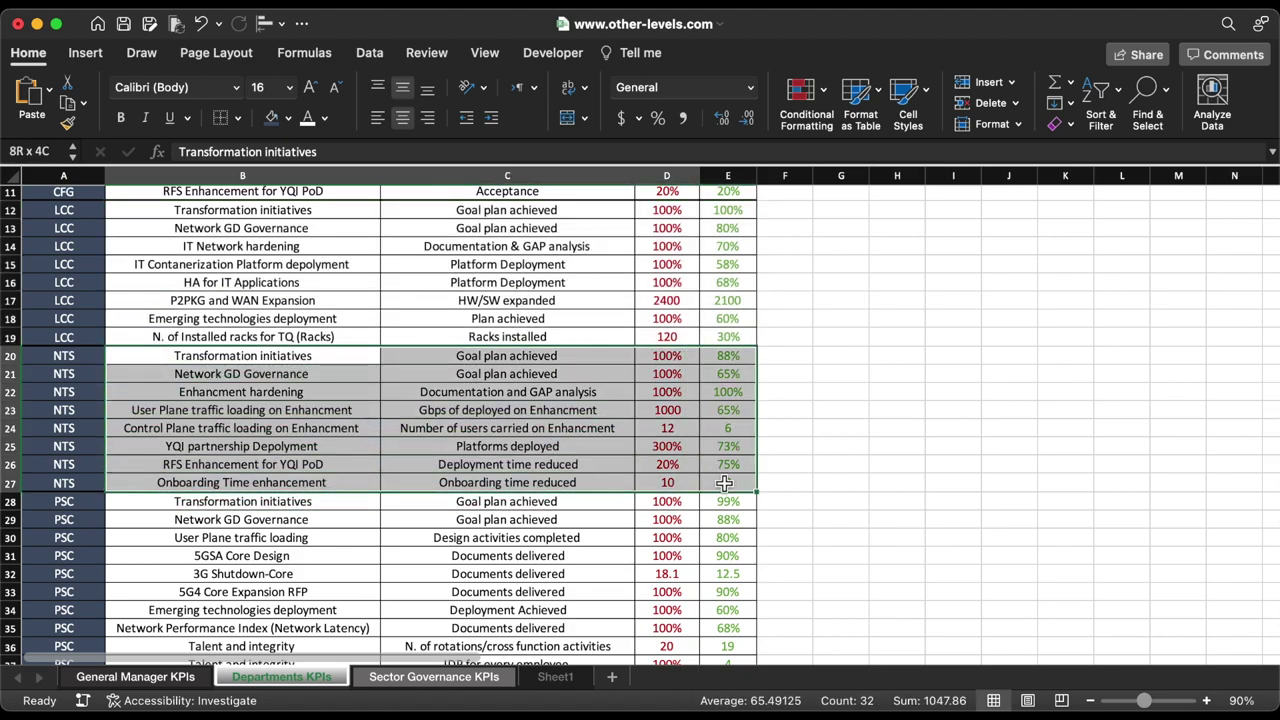
key(super+c)
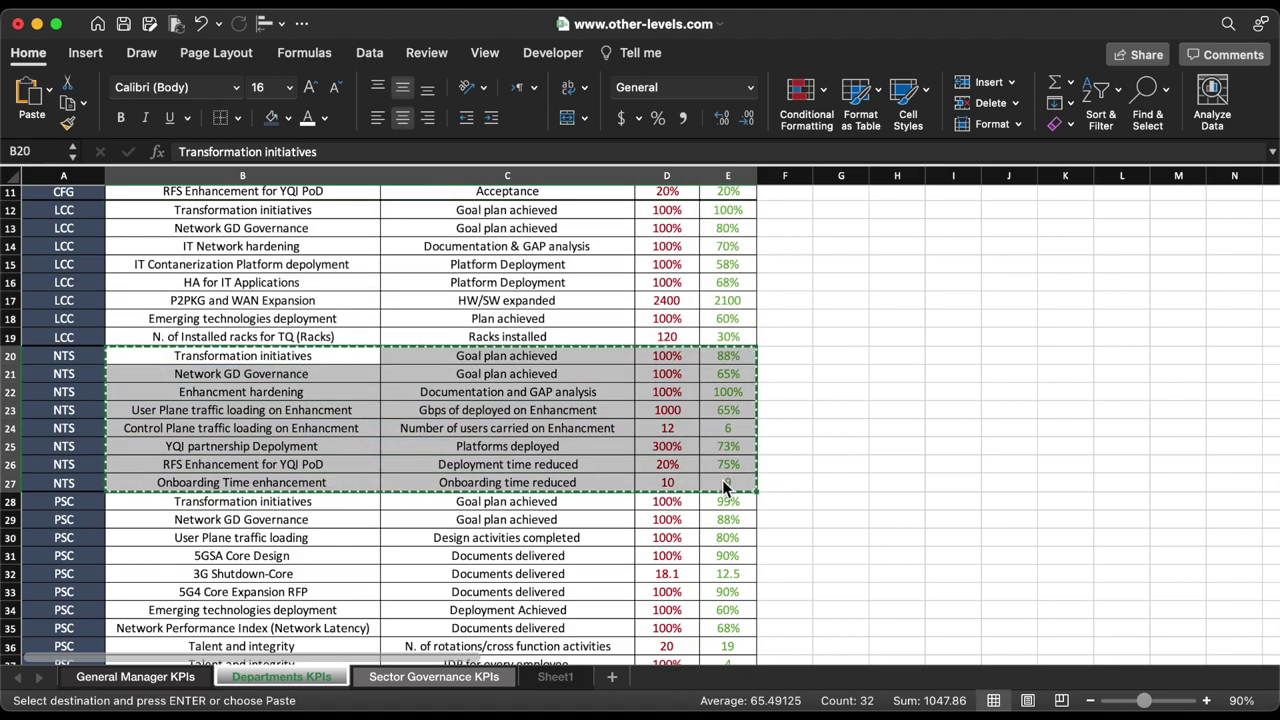
click(555, 677)
click(918, 275)
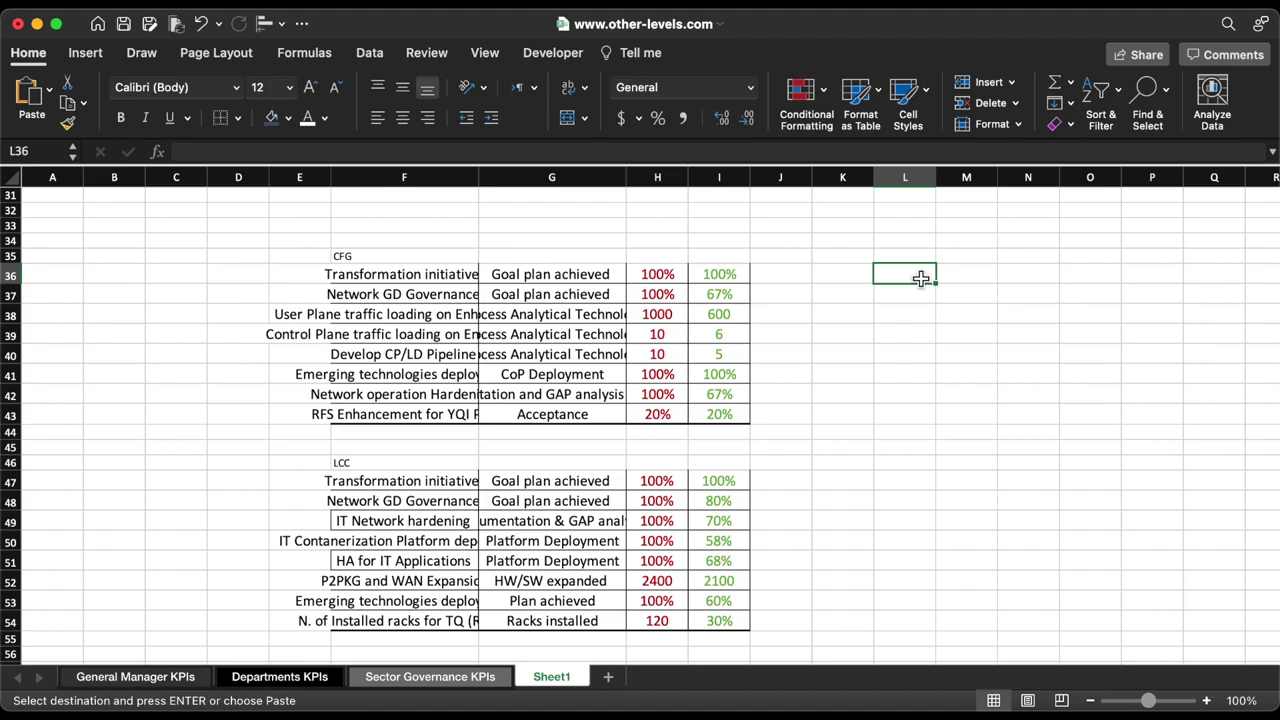
key(super+v)
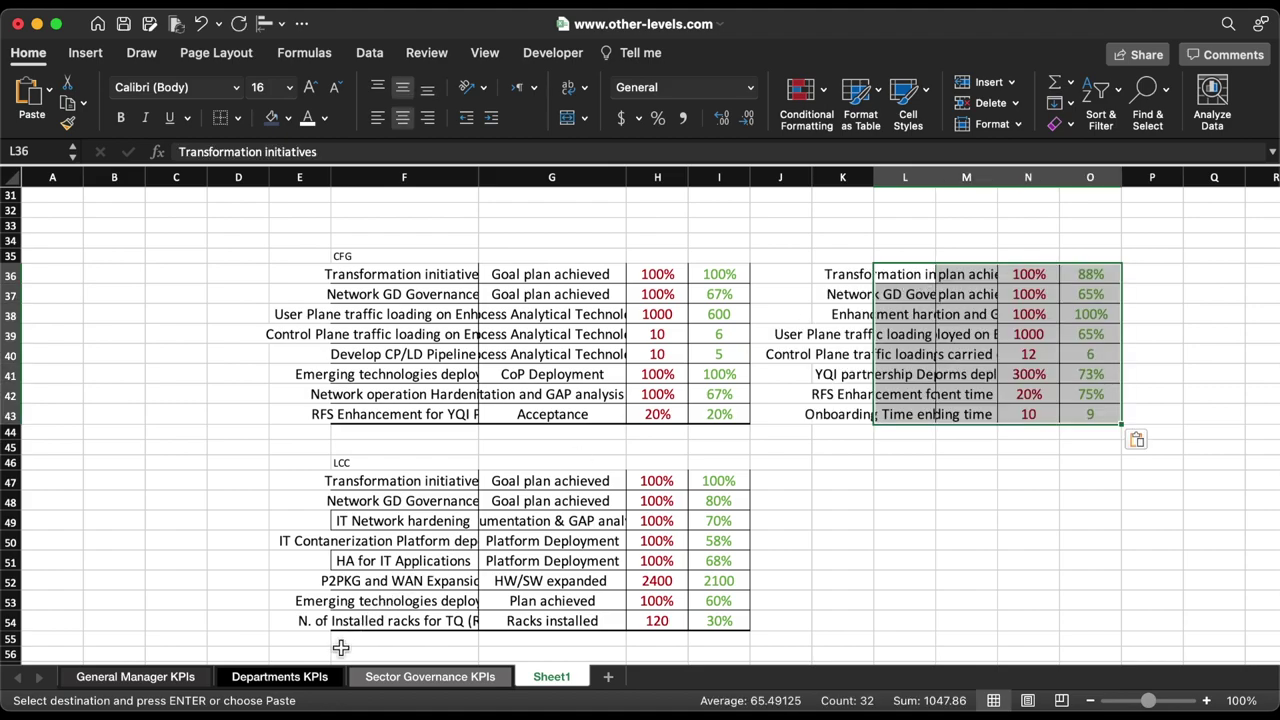
Copy the PSC rows B28:E35 into Sheet1 at L47.
click(280, 677)
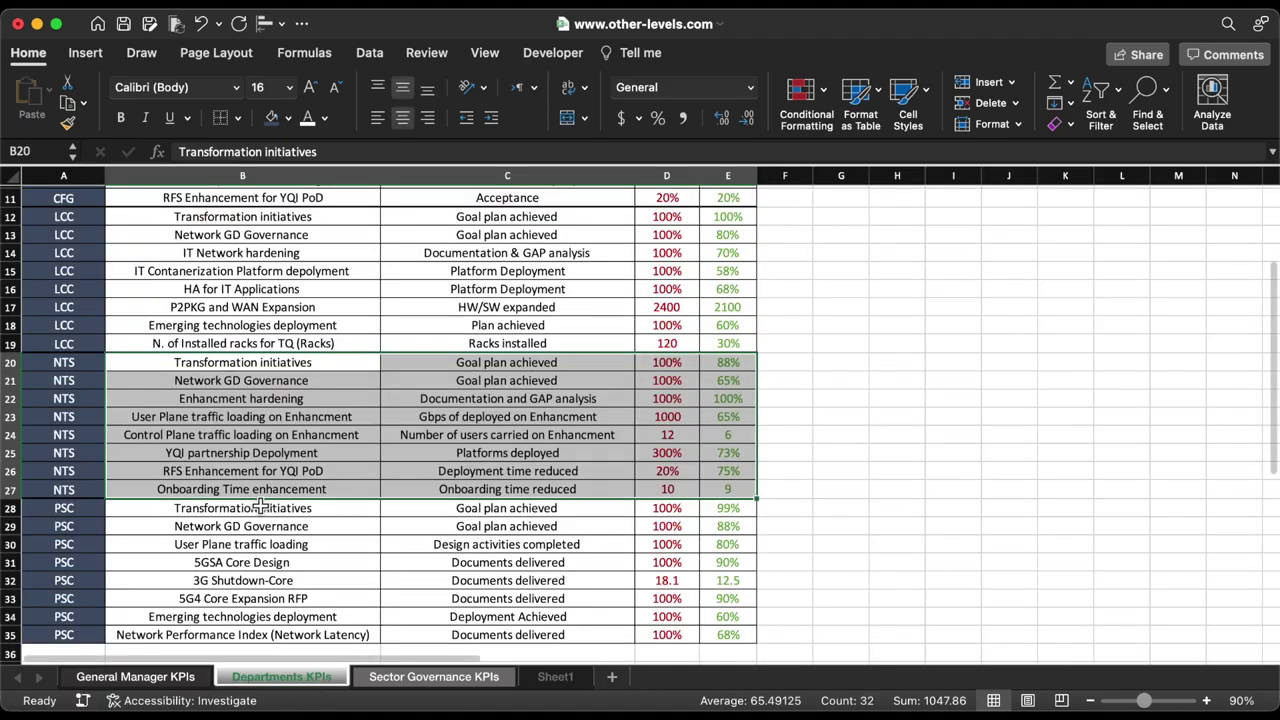
drag(262, 508, 719, 637)
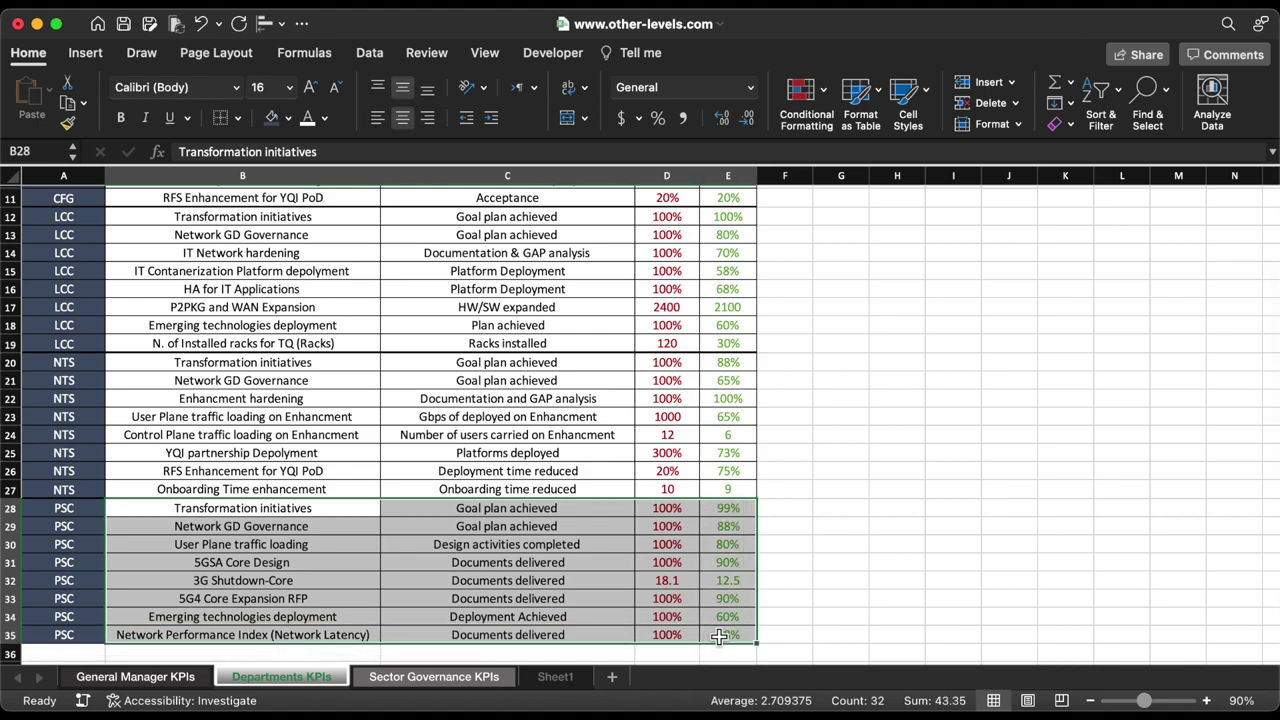
key(super+c)
click(556, 677)
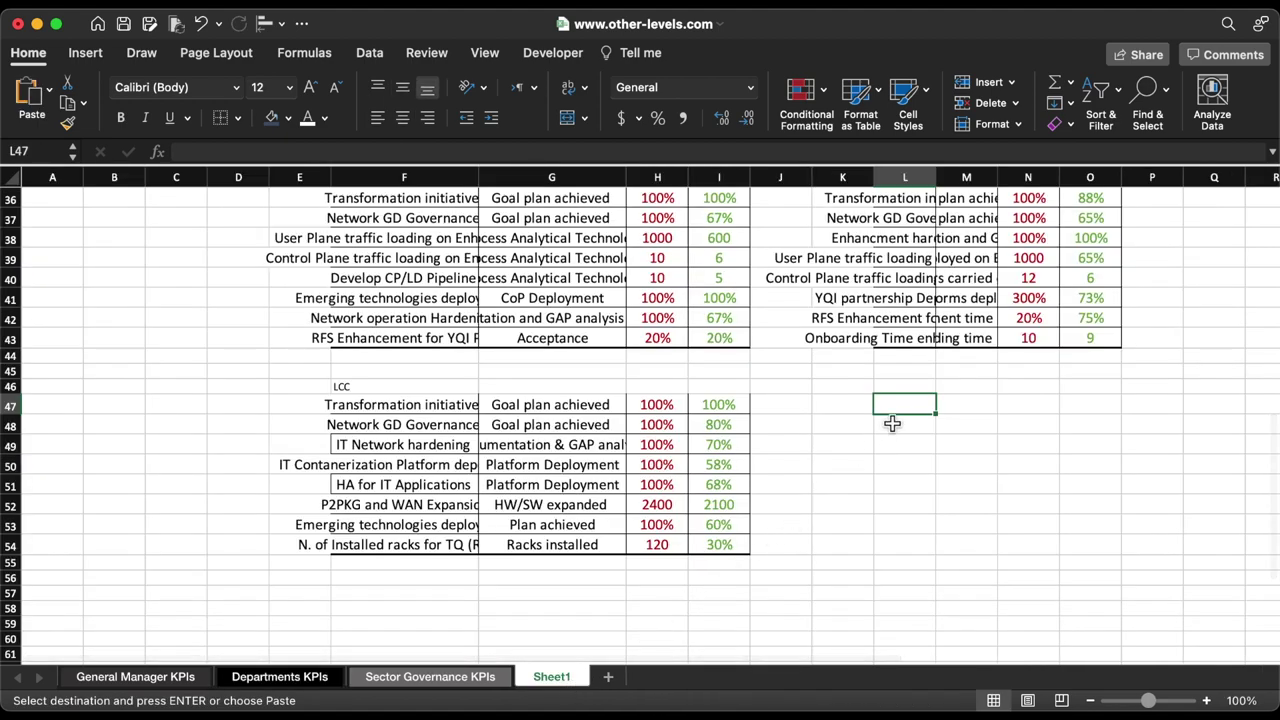
key(super+v)
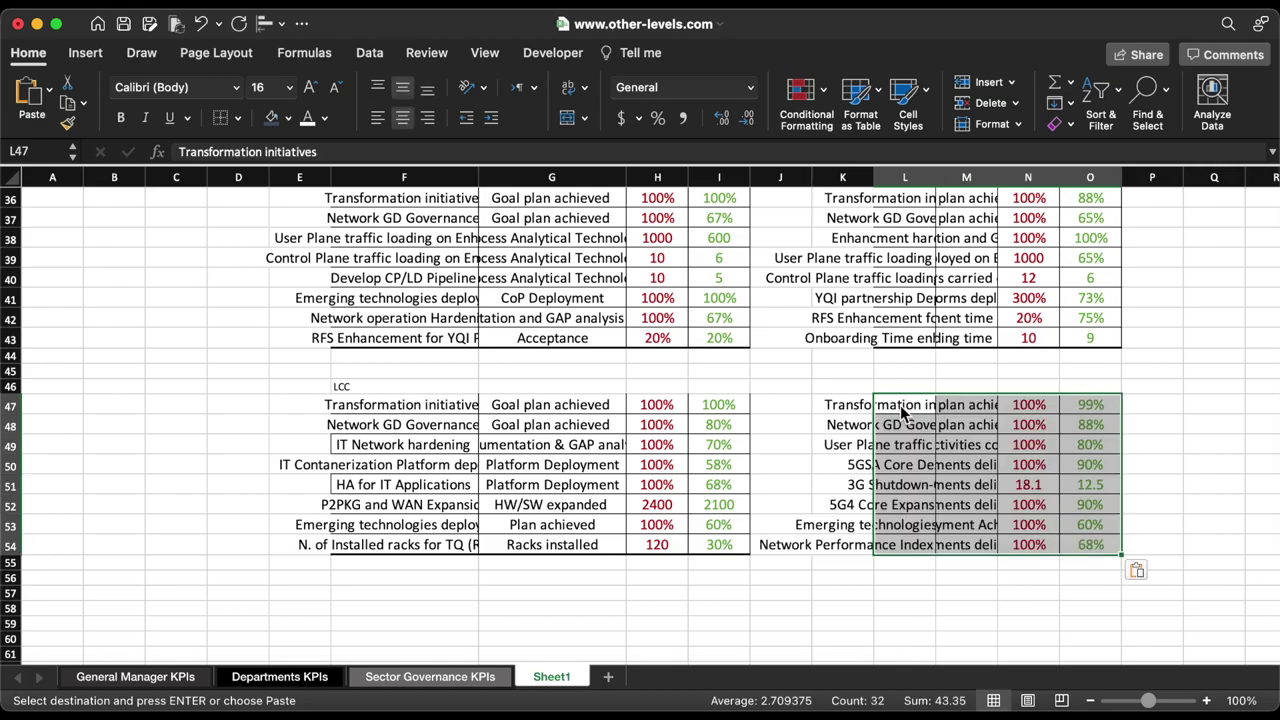
Label the blocks 'NTS' in L35 and 'PSC' in L46.
scroll(903, 412, up, 5)
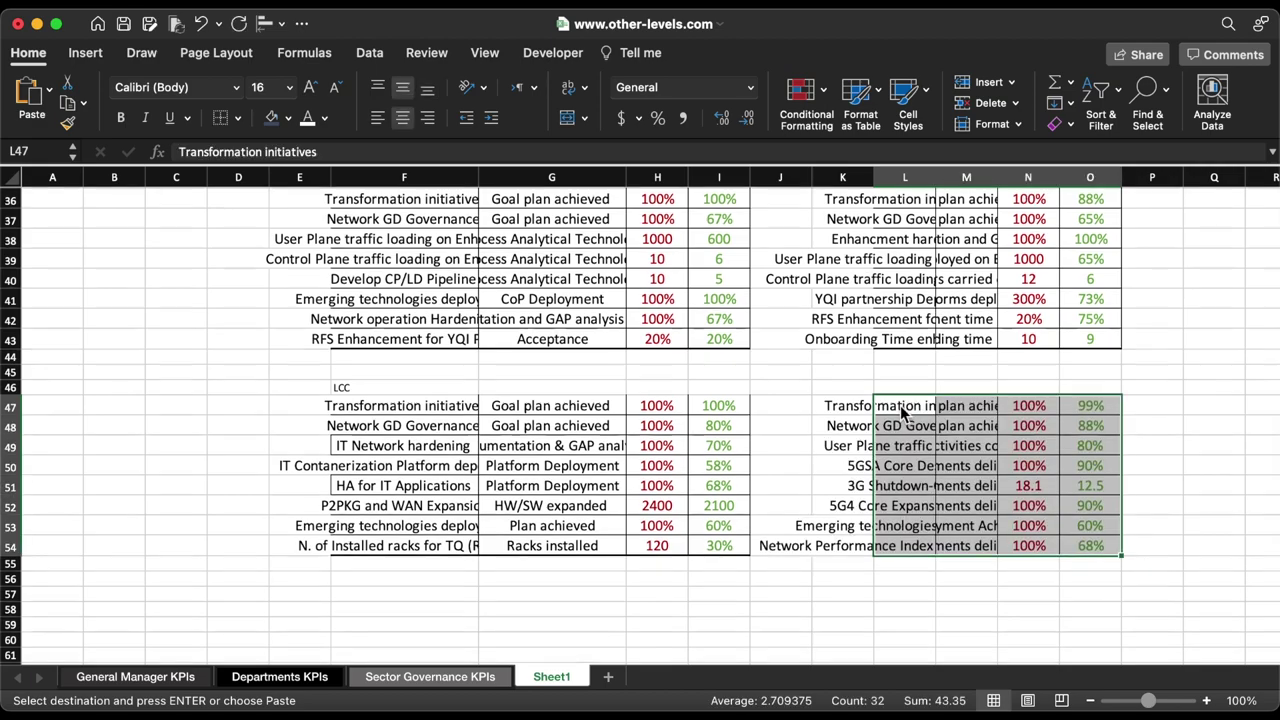
click(909, 288)
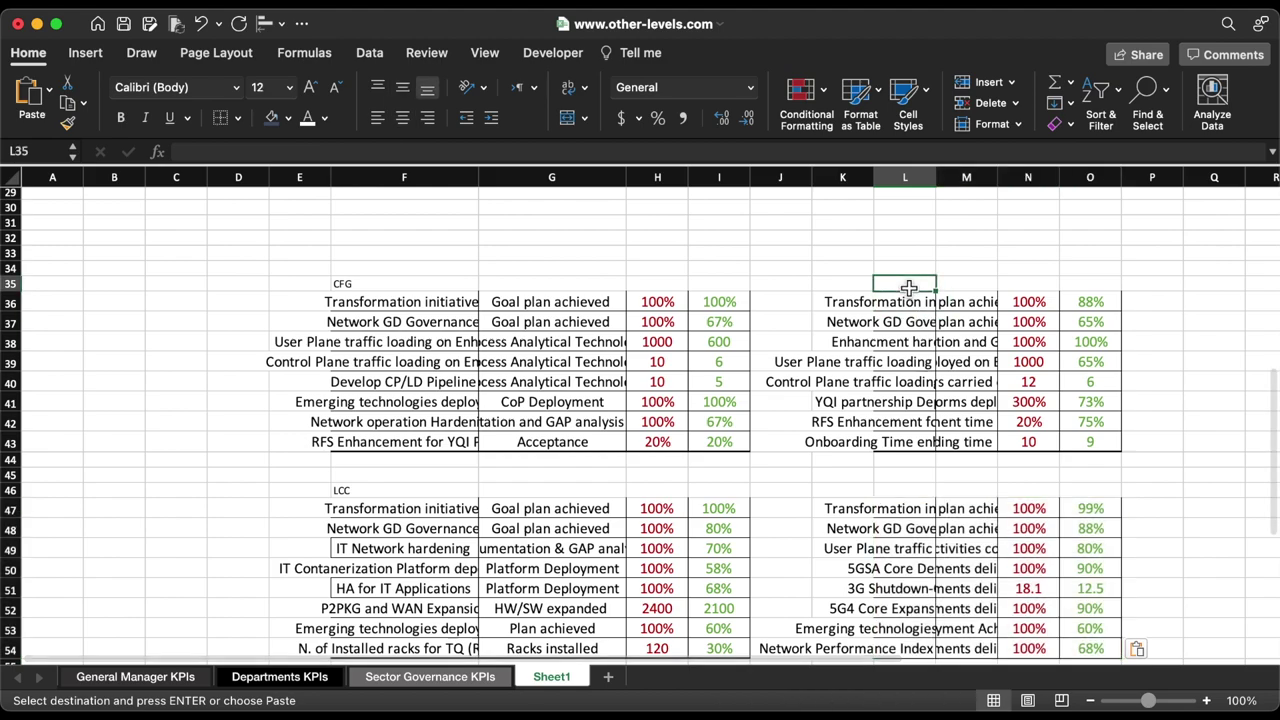
text(NTS)
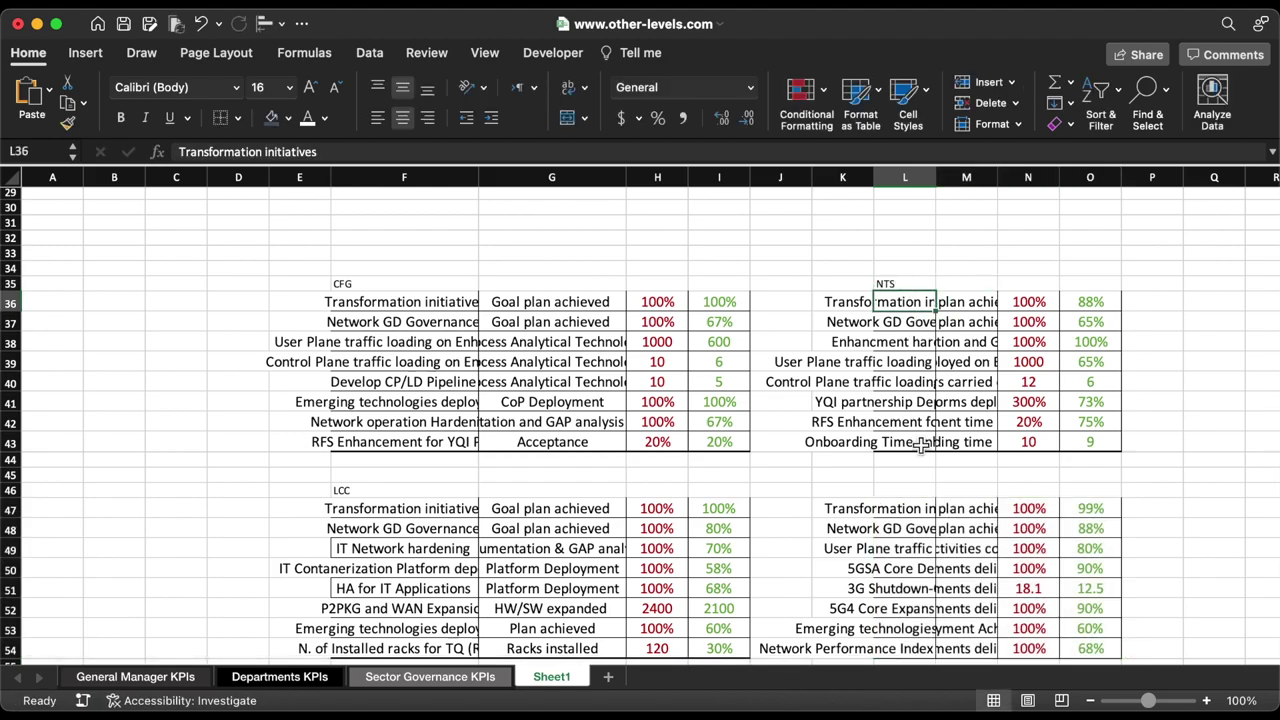
click(905, 490)
text(PSC)
key(Return)
scroll(905, 528, up, 10)
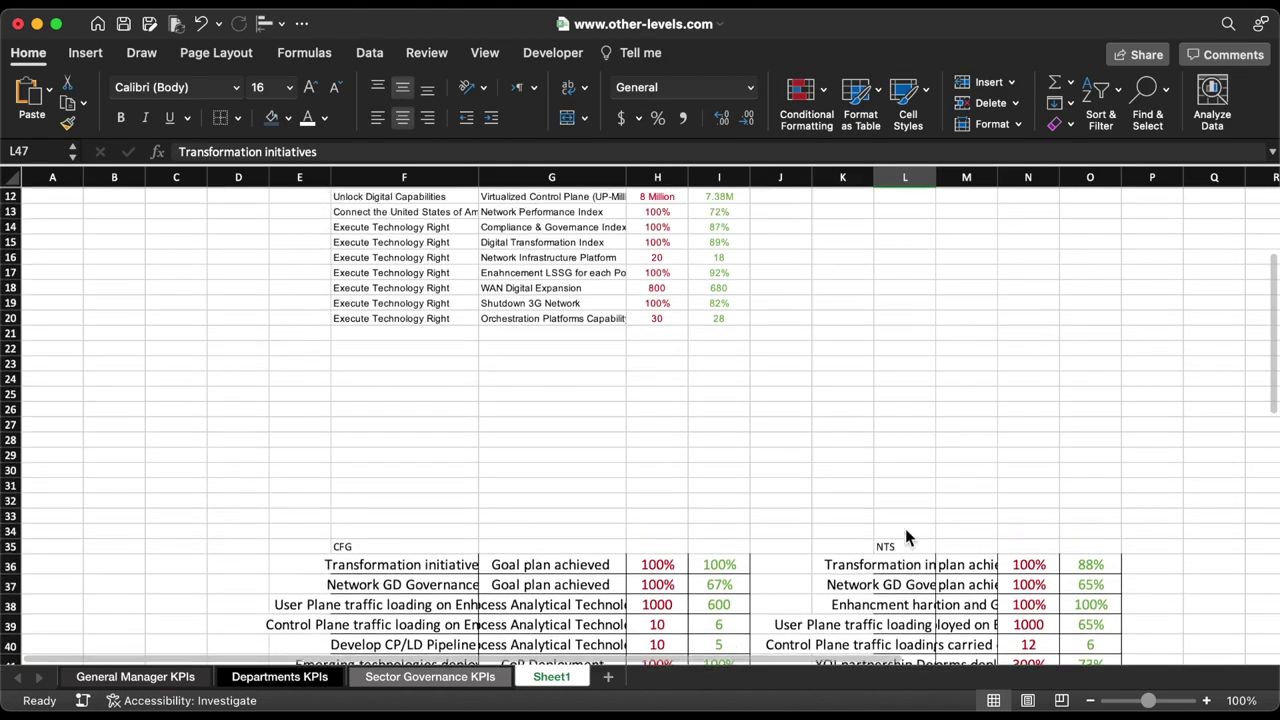
Move the title box down beside the NTS block and retitle it 'Departments KPIs'.
click(503, 246)
drag(503, 246, 783, 495)
text(Departments KPIs)
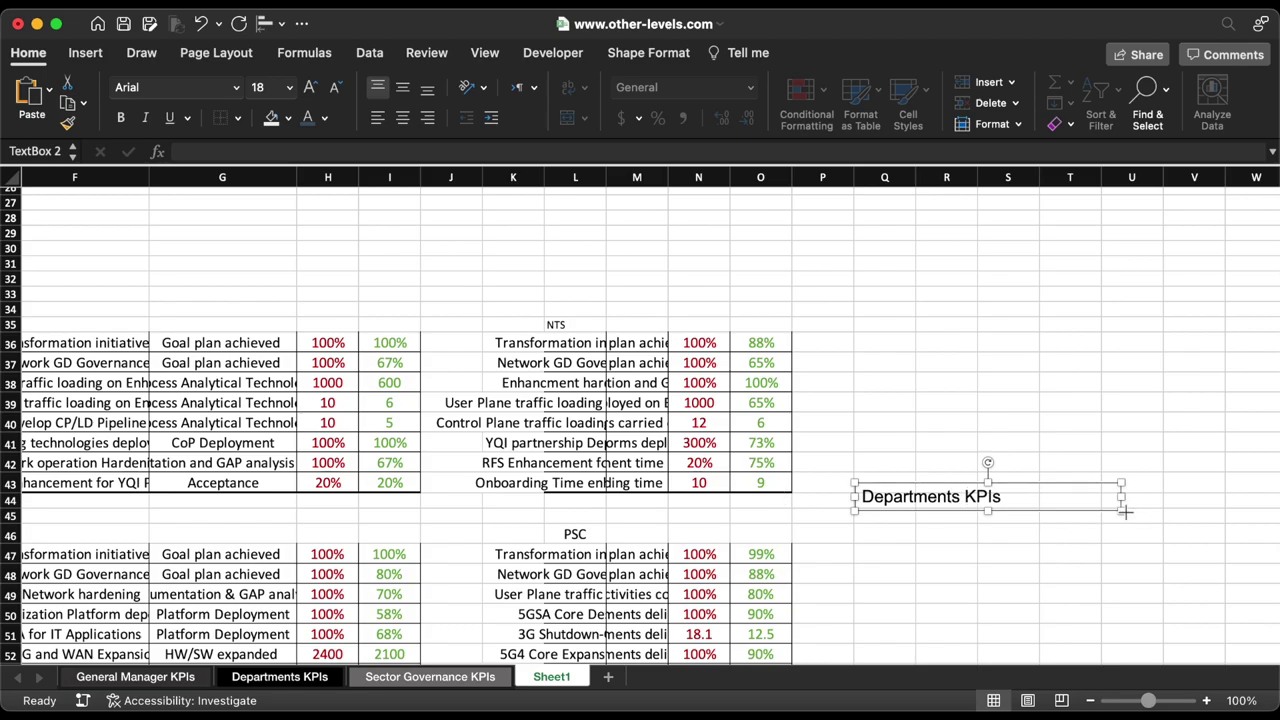
drag(1125, 512, 974, 549)
click(942, 461)
Duplicate the title box over columns L–N and retitle it 'Sector Governance KPIs'.
scroll(942, 461, up, 10)
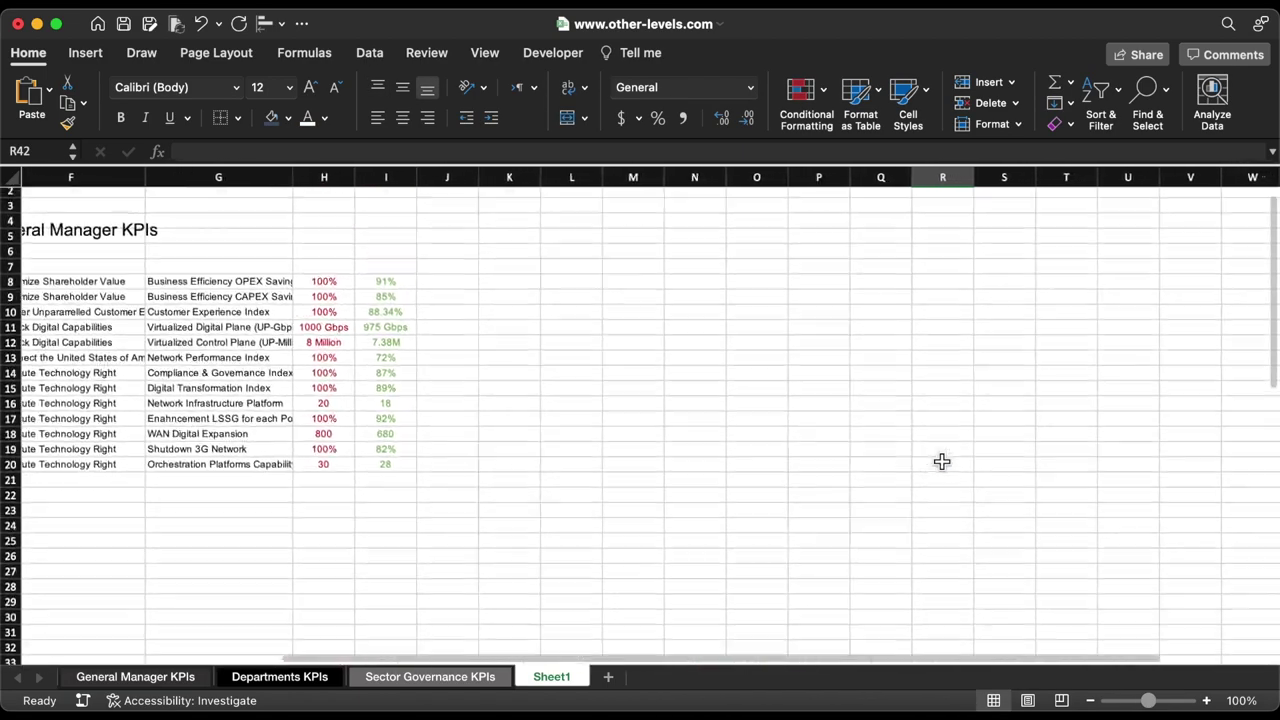
click(122, 233)
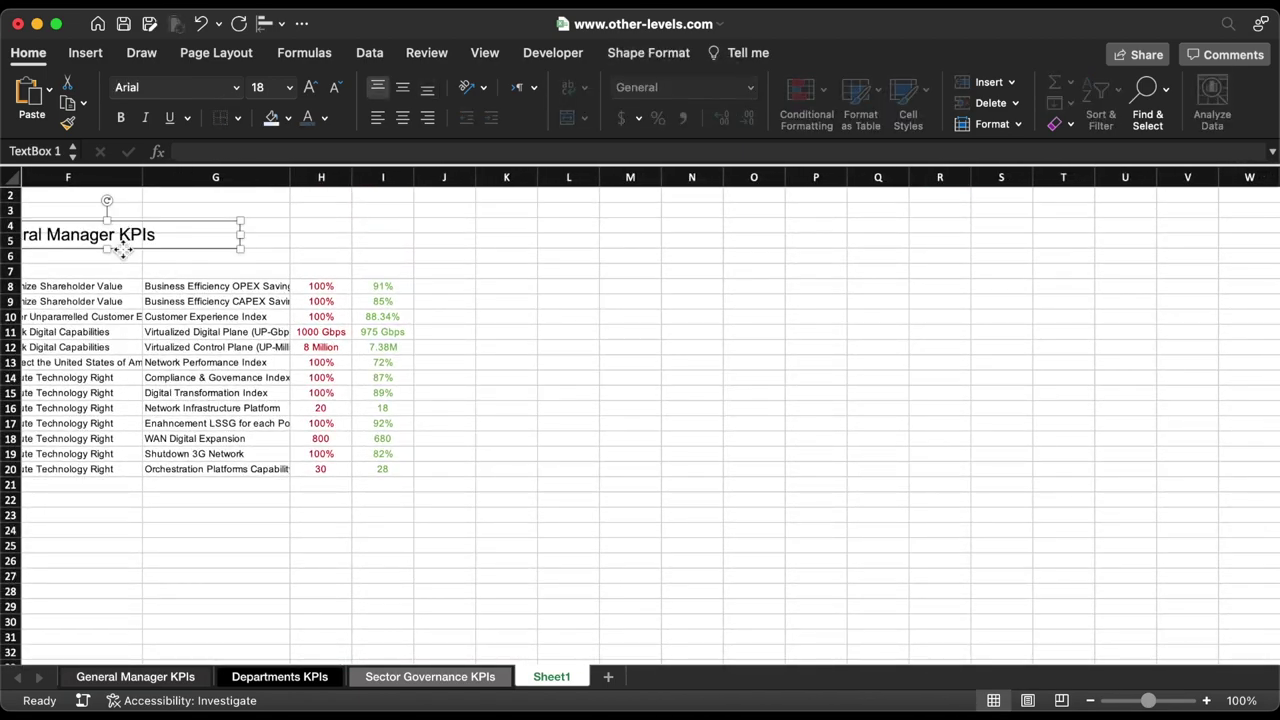
drag(122, 250, 461, 239)
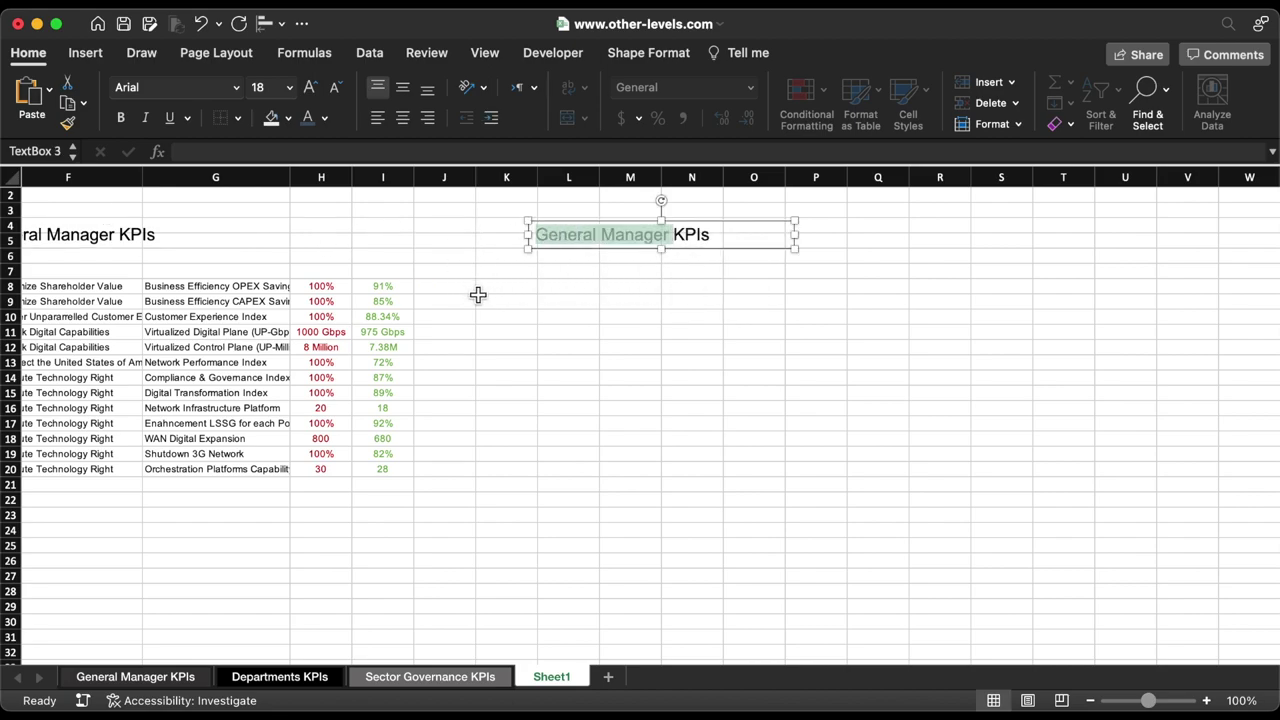
text(Sector Governanc)
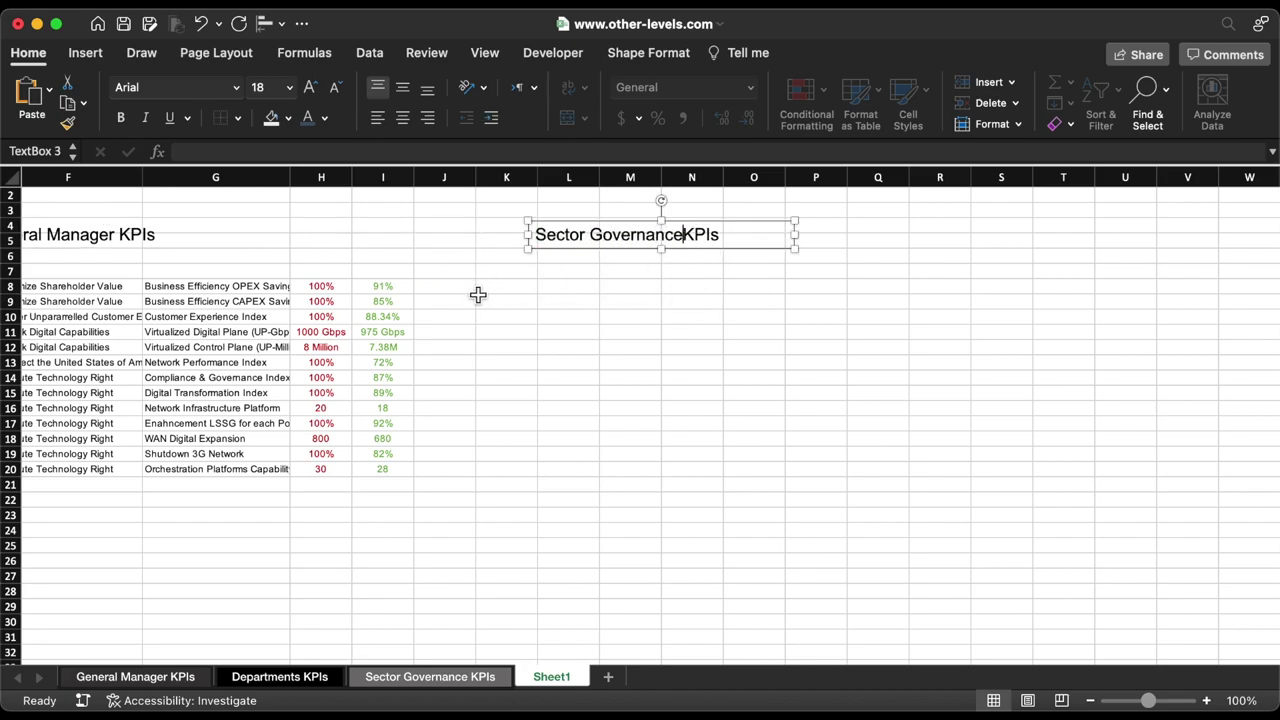
Copy the CFG KPI block B4:E15 from Sector Governance KPIs onto Sheet1 at L8.
click(572, 293)
click(432, 677)
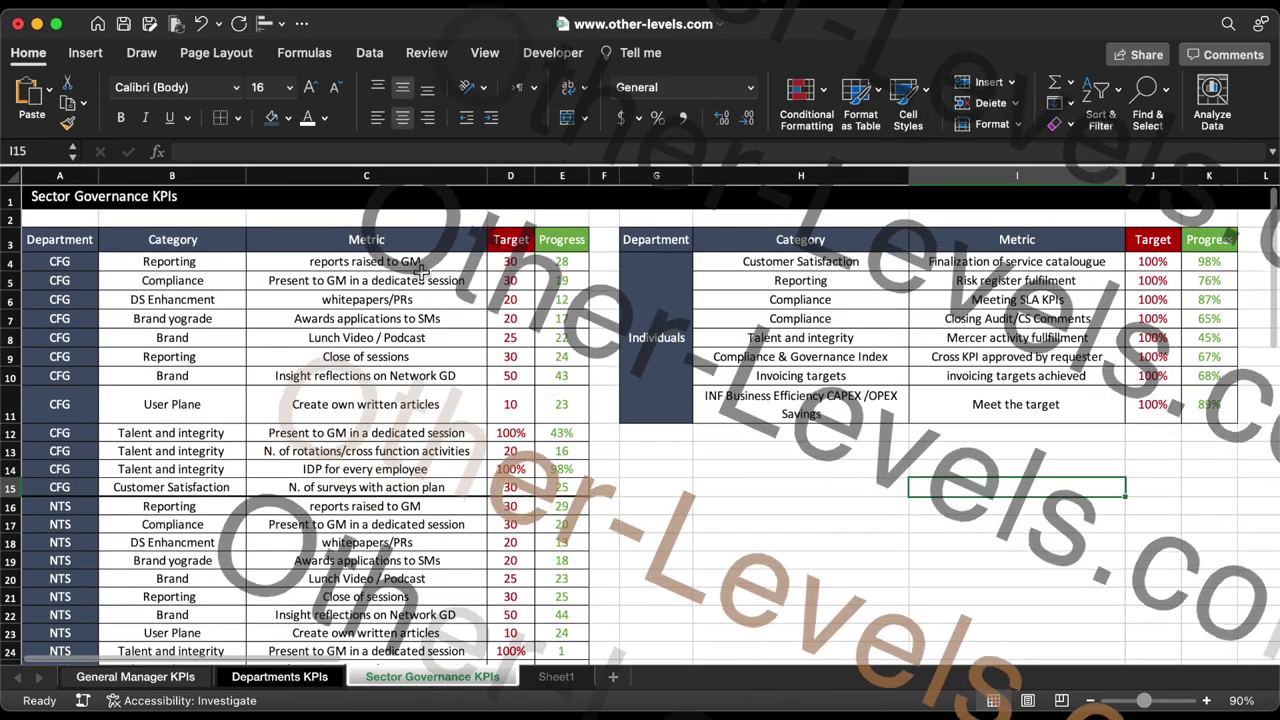
drag(400, 264, 425, 488)
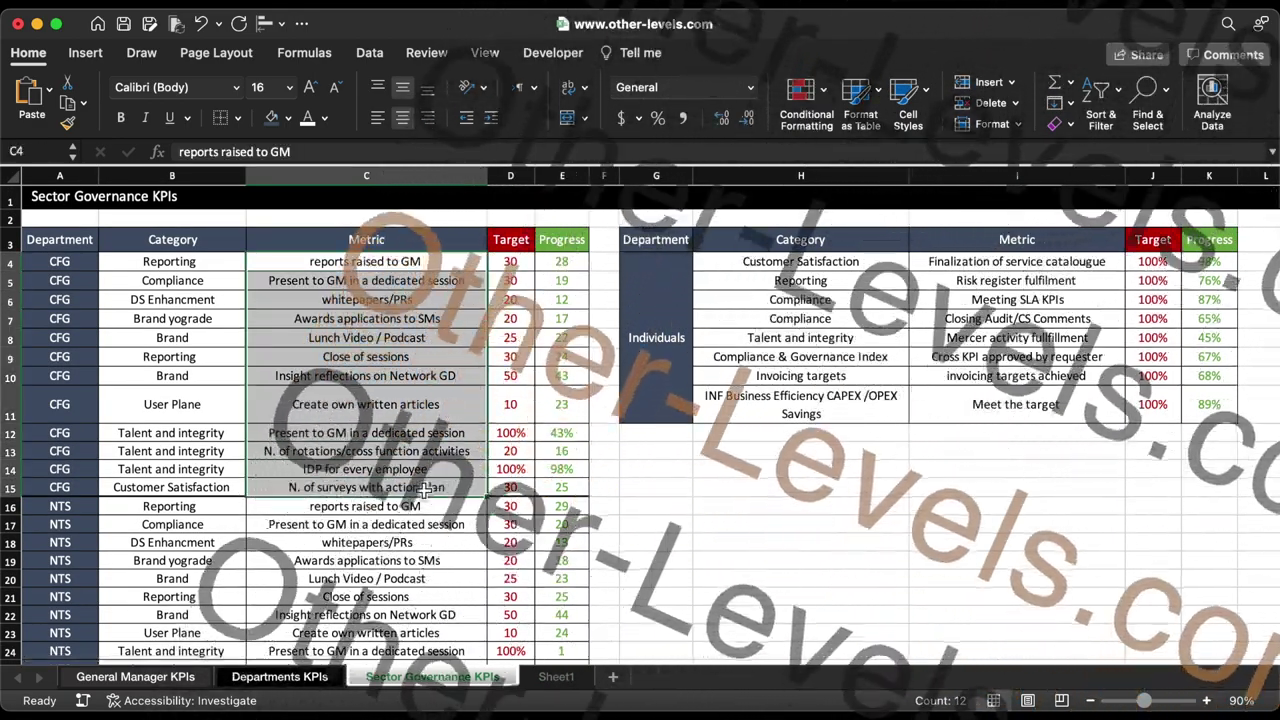
scroll(425, 490, down, 3)
scroll(425, 490, down, 2)
drag(420, 326, 440, 523)
scroll(429, 600, down, 4)
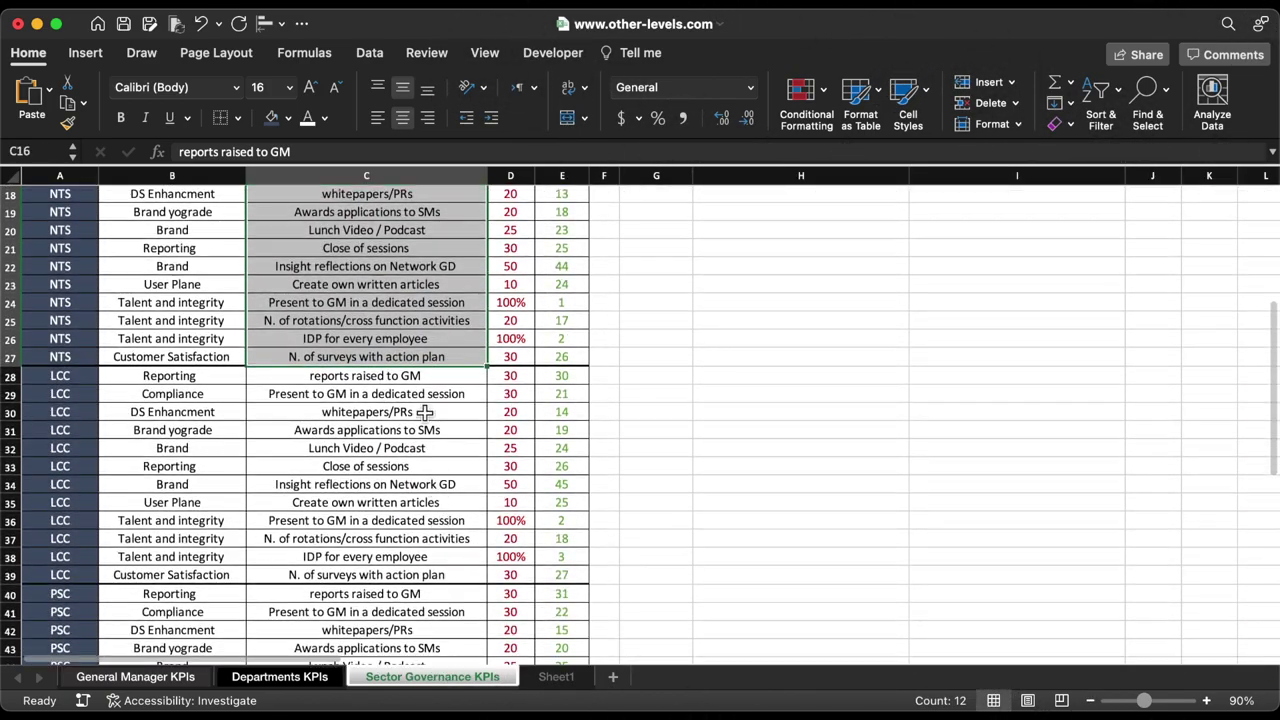
click(425, 378)
drag(425, 378, 428, 574)
scroll(430, 578, up, 8)
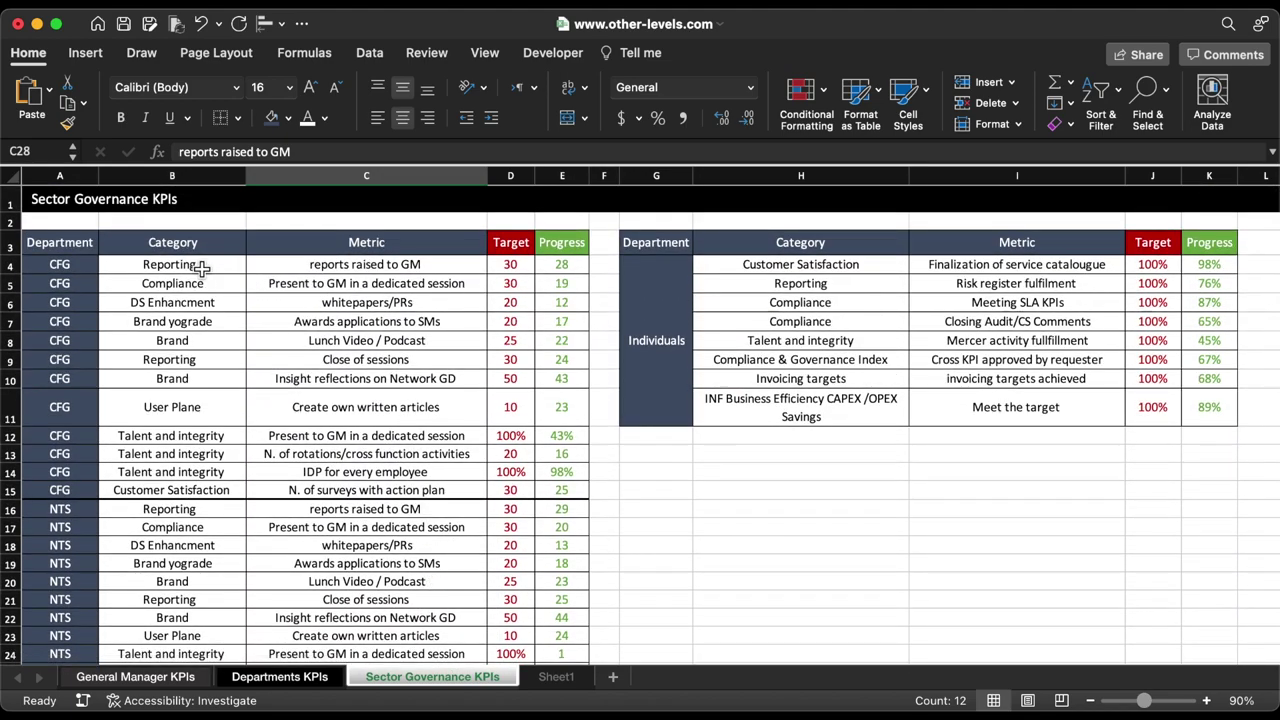
drag(201, 265, 575, 490)
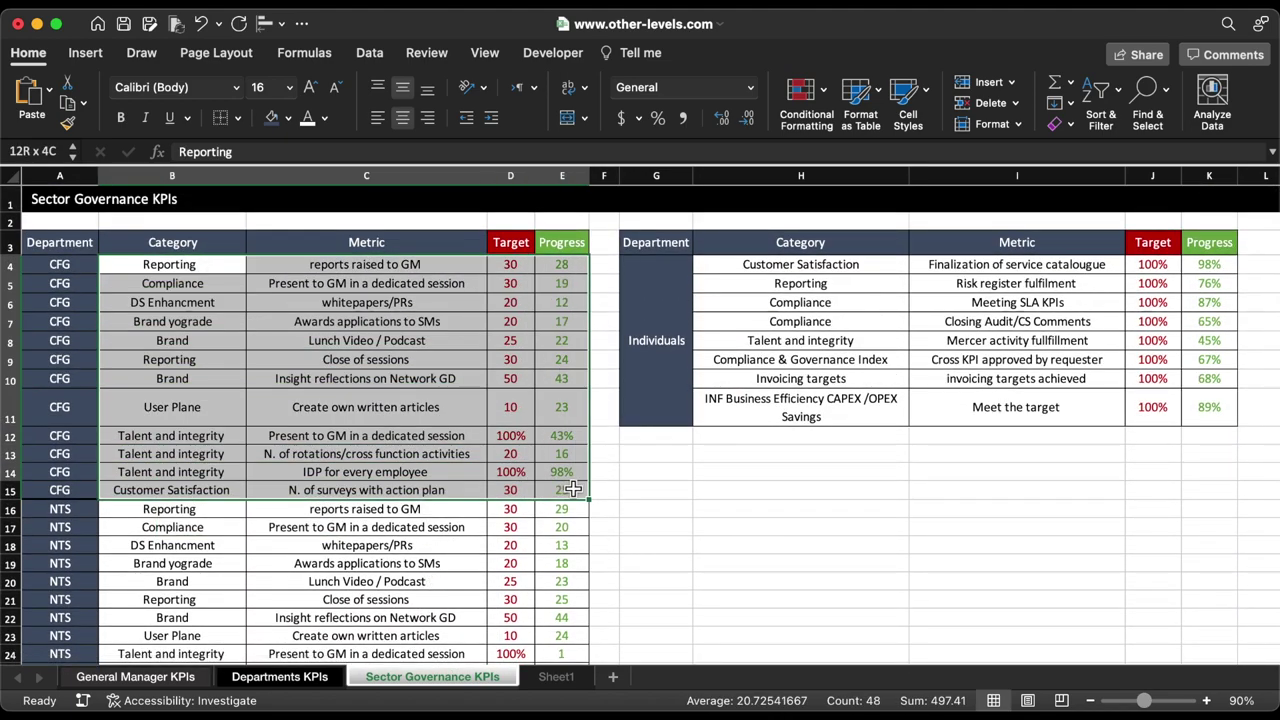
key(super+c)
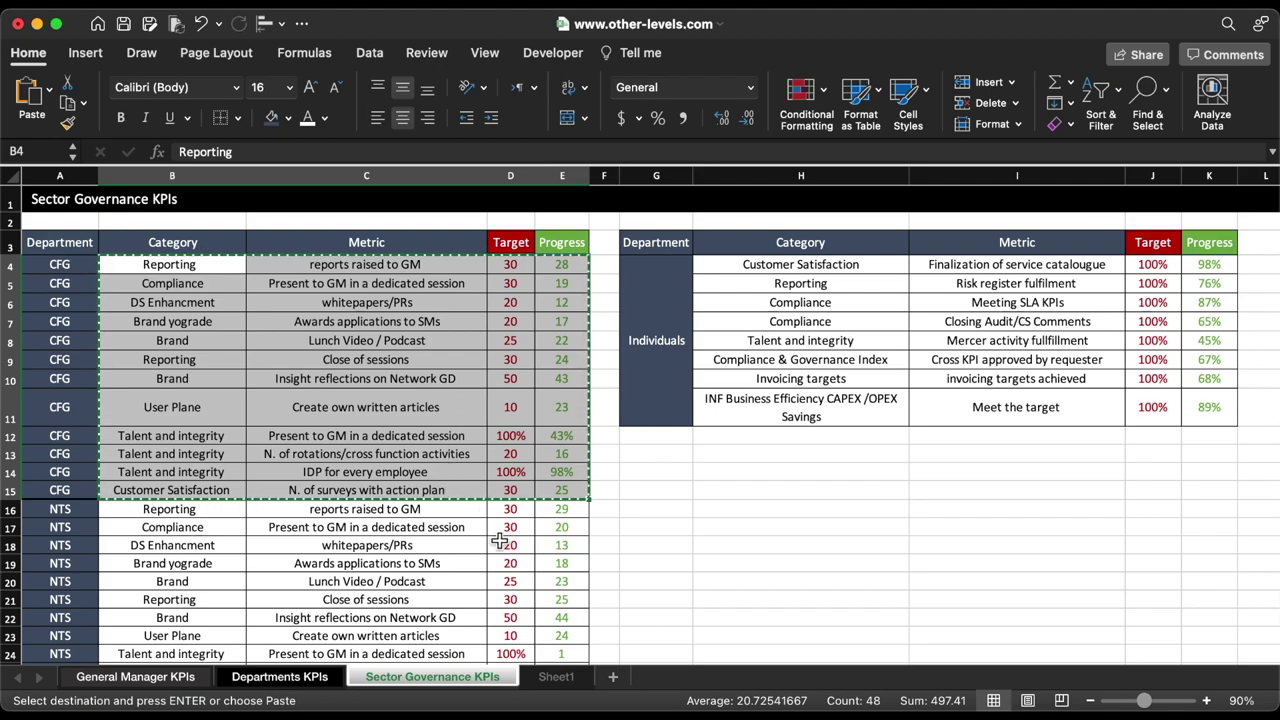
click(557, 677)
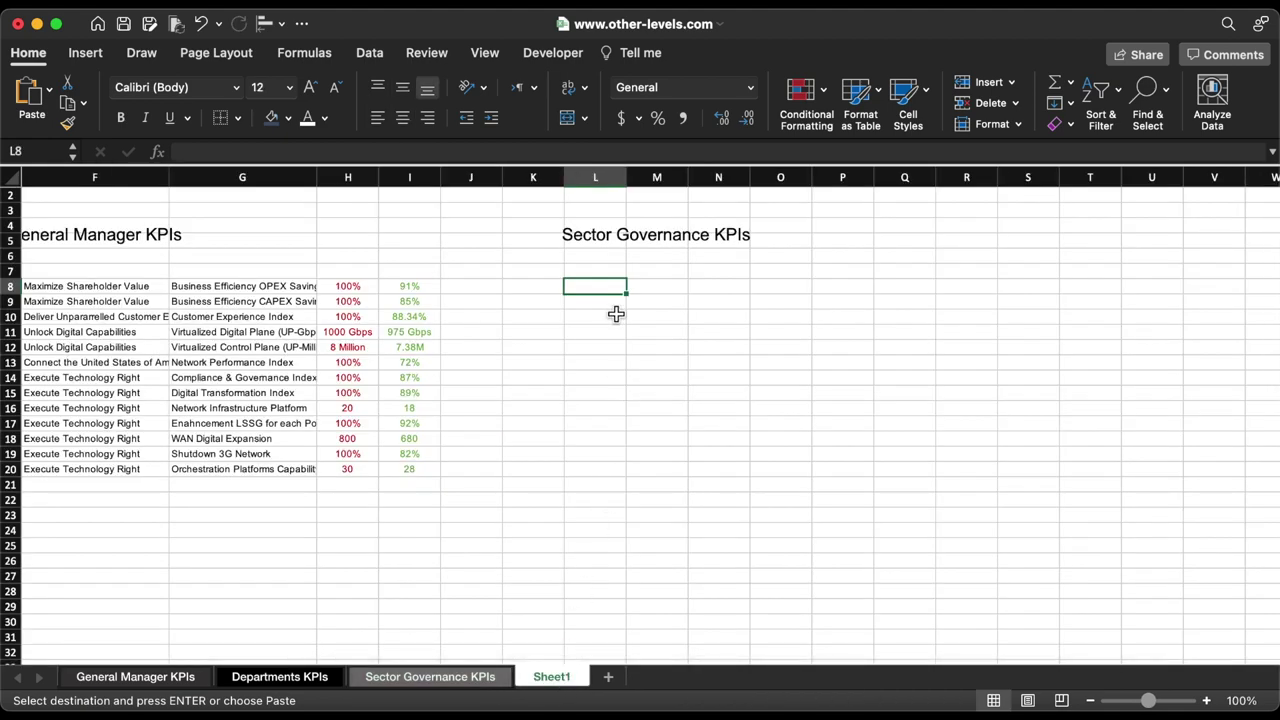
key(super+v)
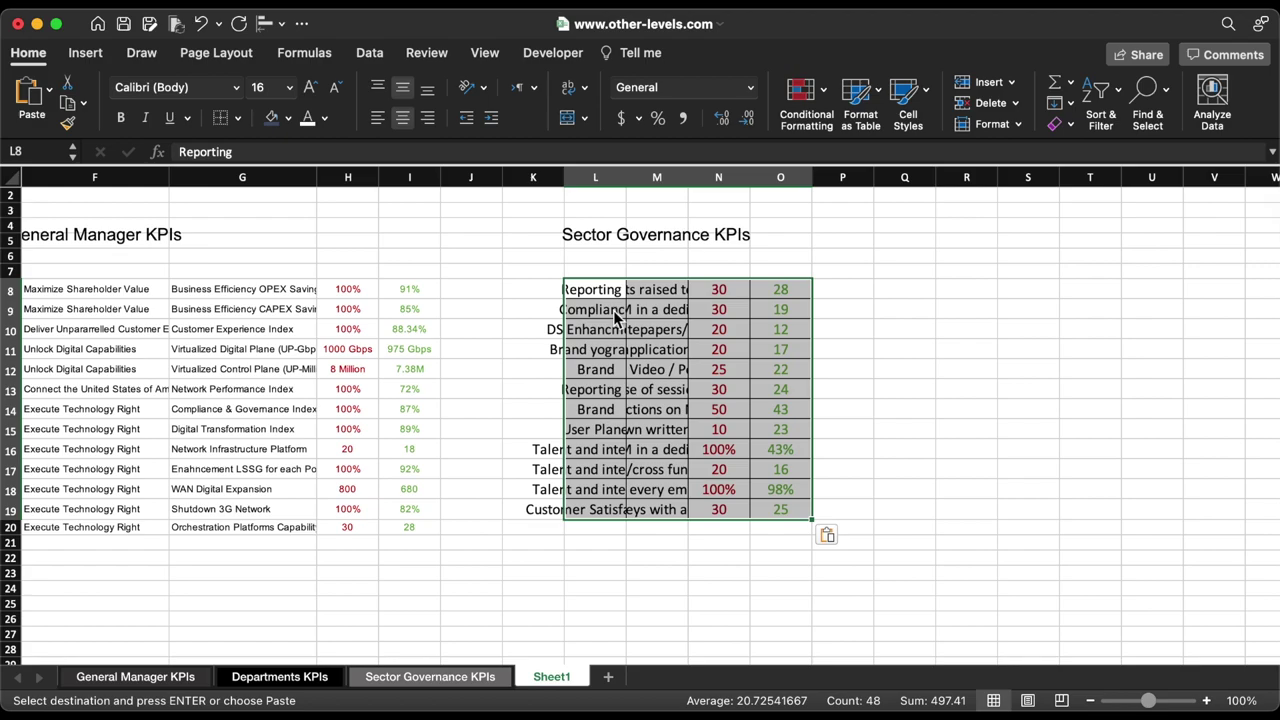
Confirm the department name and label cell O7 on Sheet1 as 'CFG'.
click(430, 677)
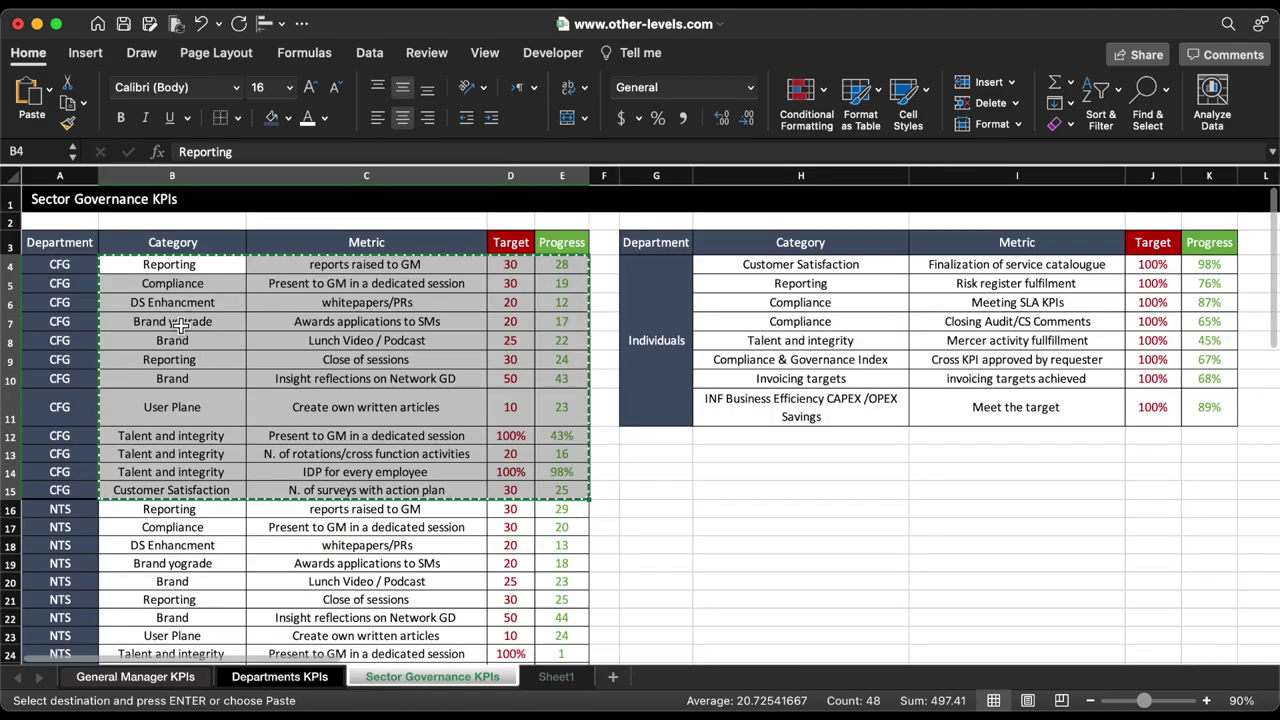
click(85, 290)
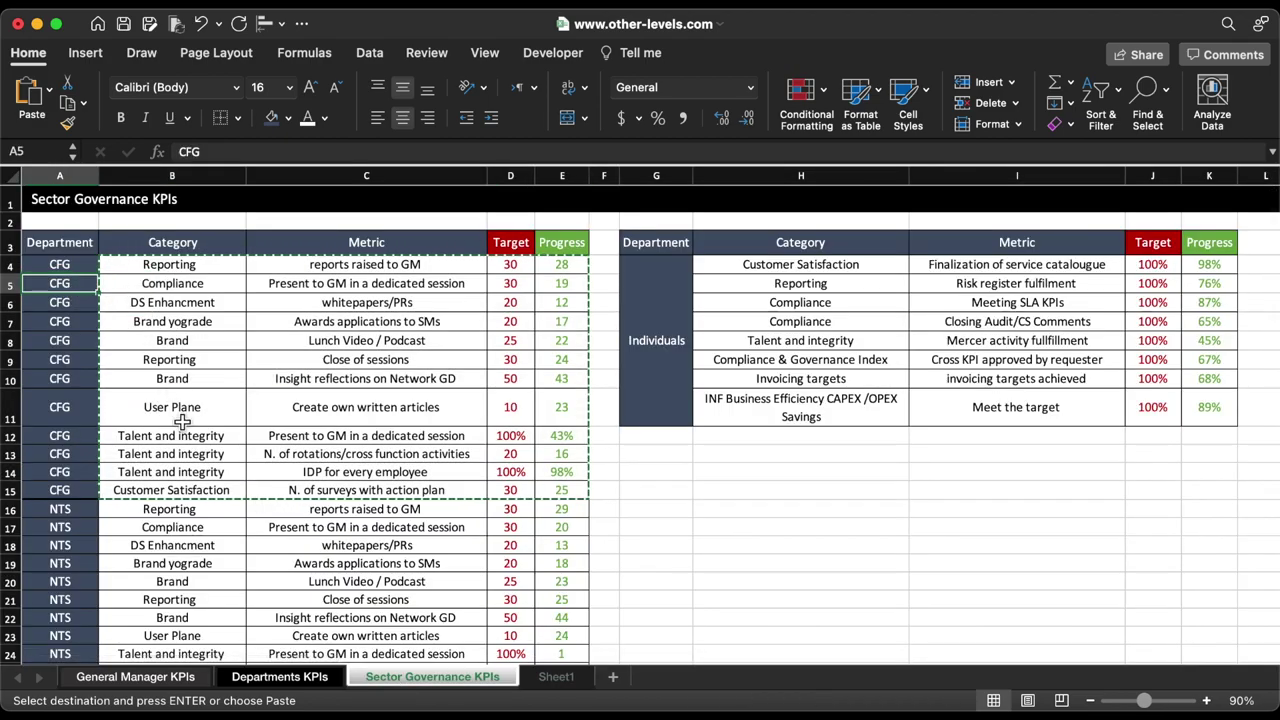
click(556, 677)
click(811, 276)
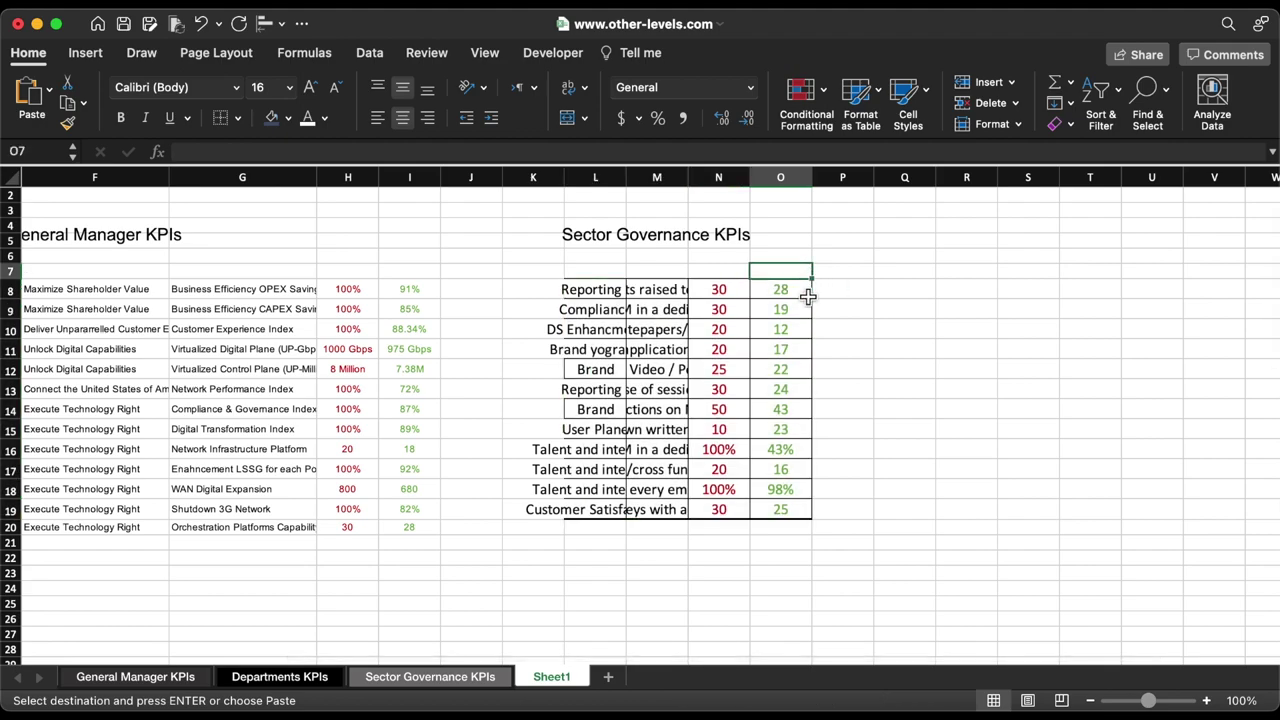
text(CFG)
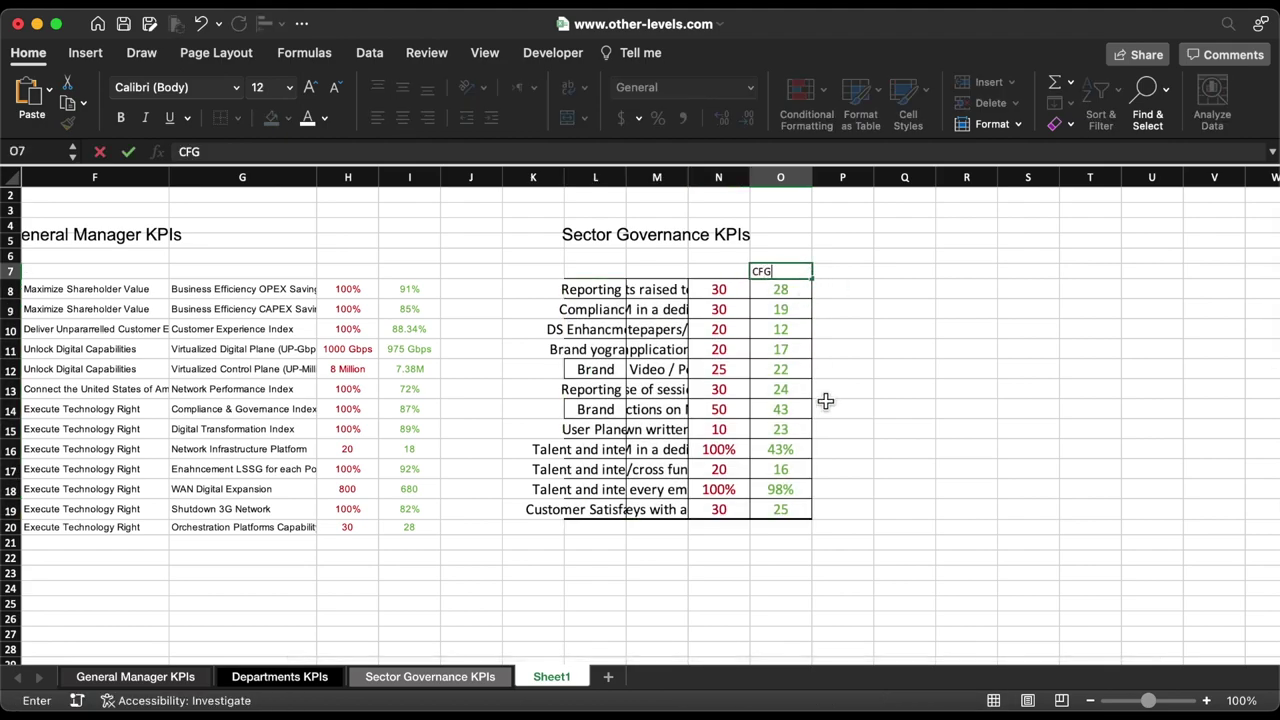
key(Return)
Copy the NTS progress values E16:E27 into Sheet1 starting at P8.
click(430, 677)
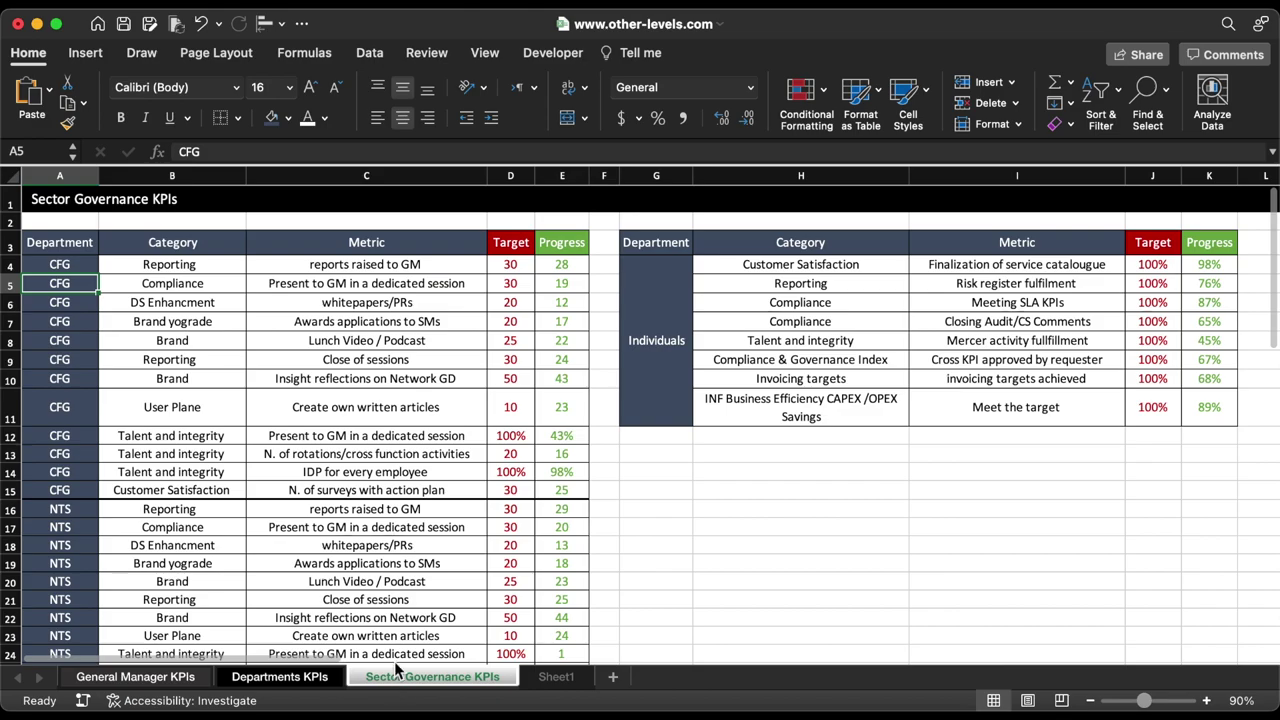
scroll(401, 484, down, 5)
scroll(401, 484, down, 2)
drag(560, 312, 578, 513)
key(super+c)
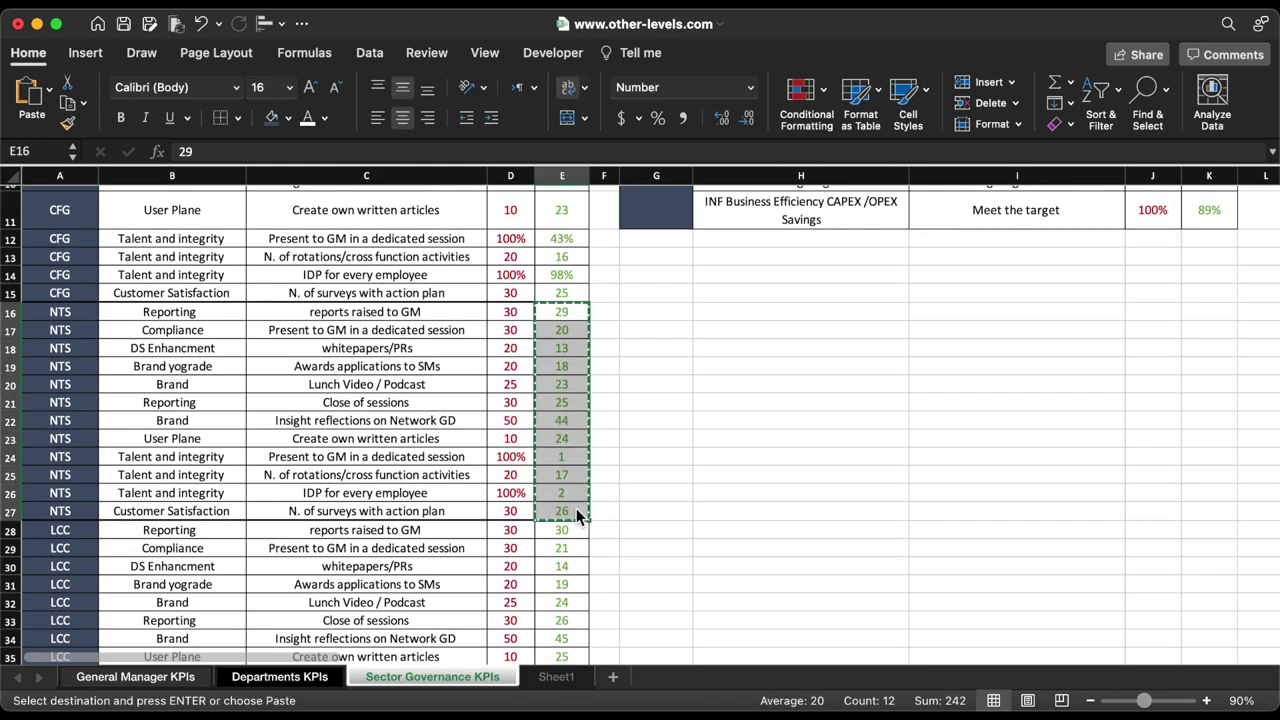
click(560, 676)
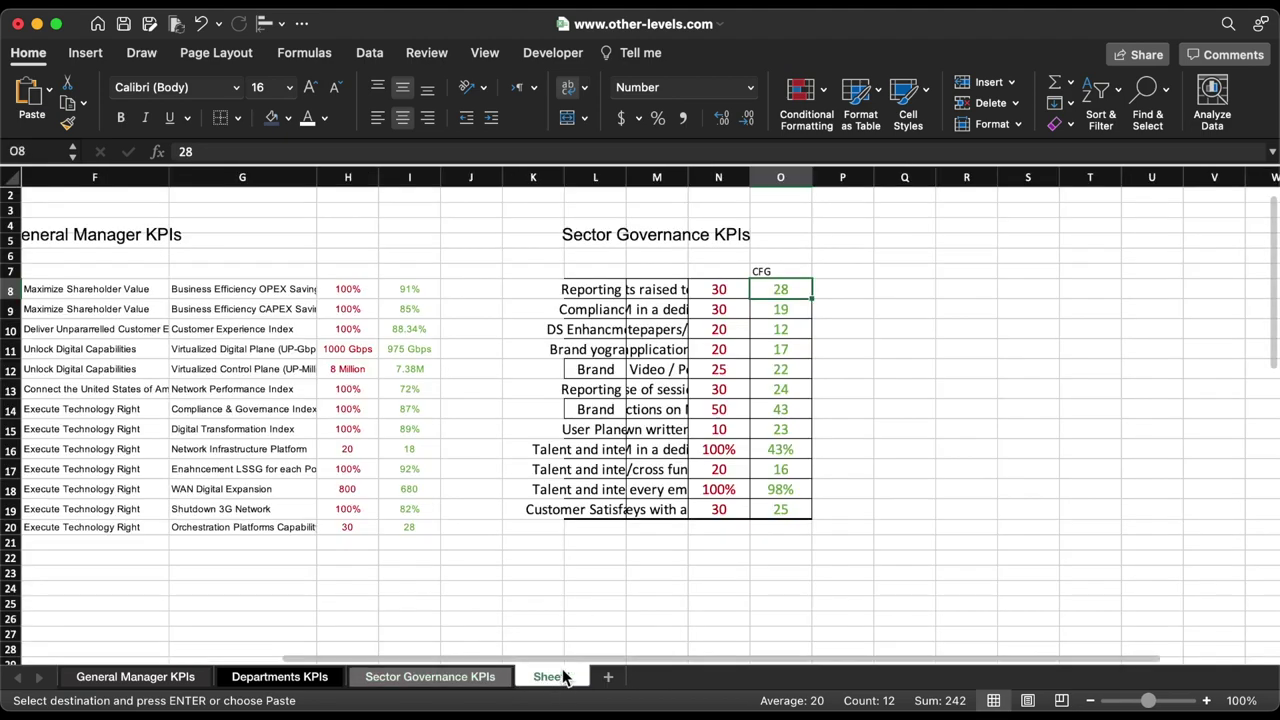
click(843, 302)
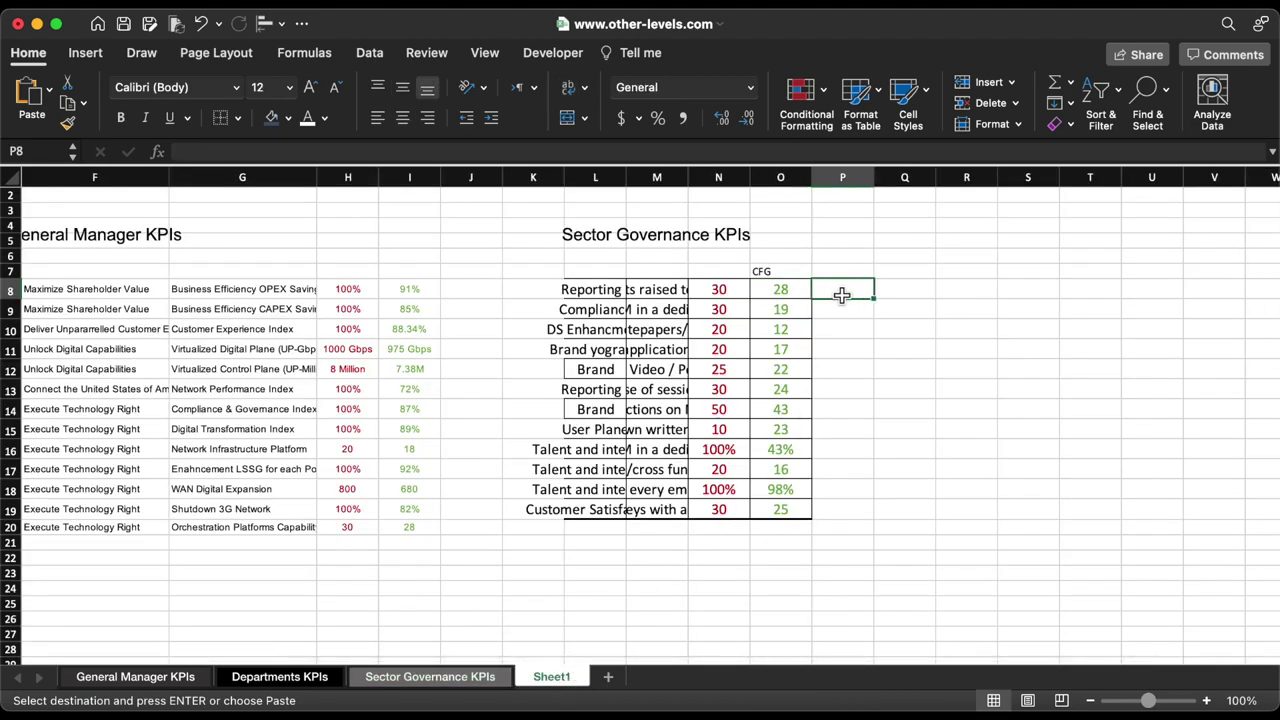
key(super+v)
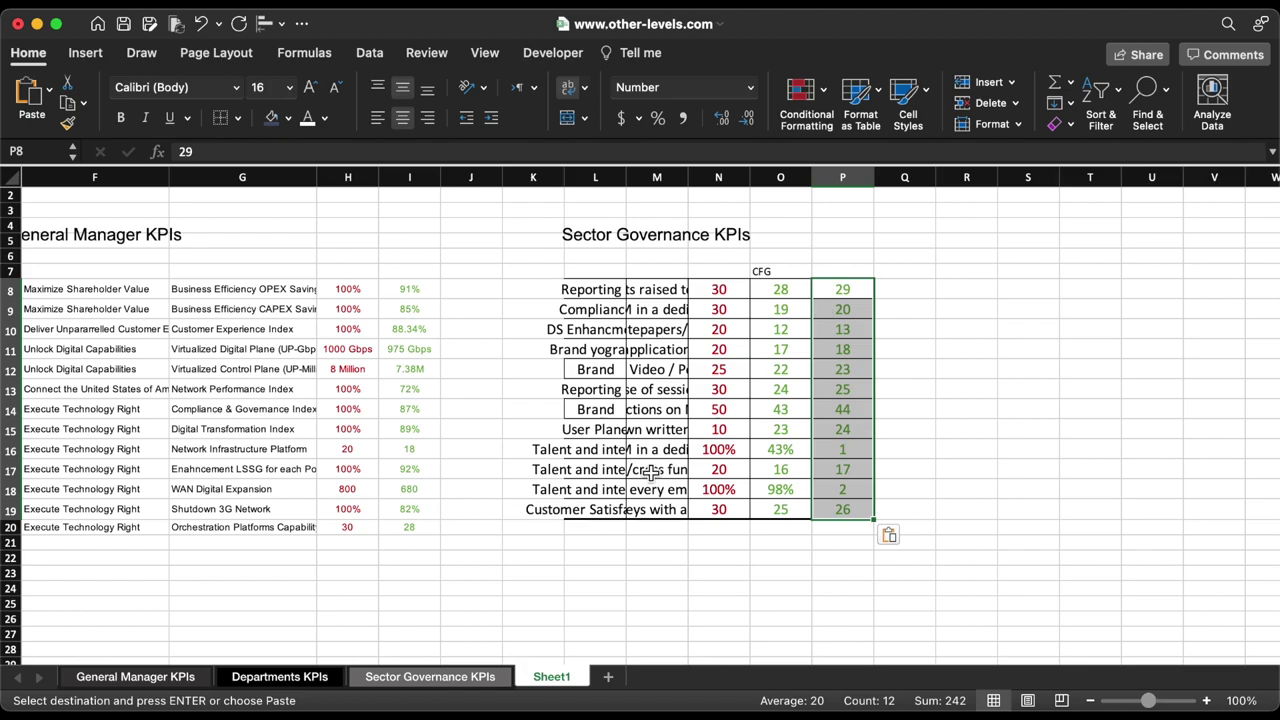
Copy the LCC progress values E28:E39 into Sheet1 starting at Q8.
click(430, 677)
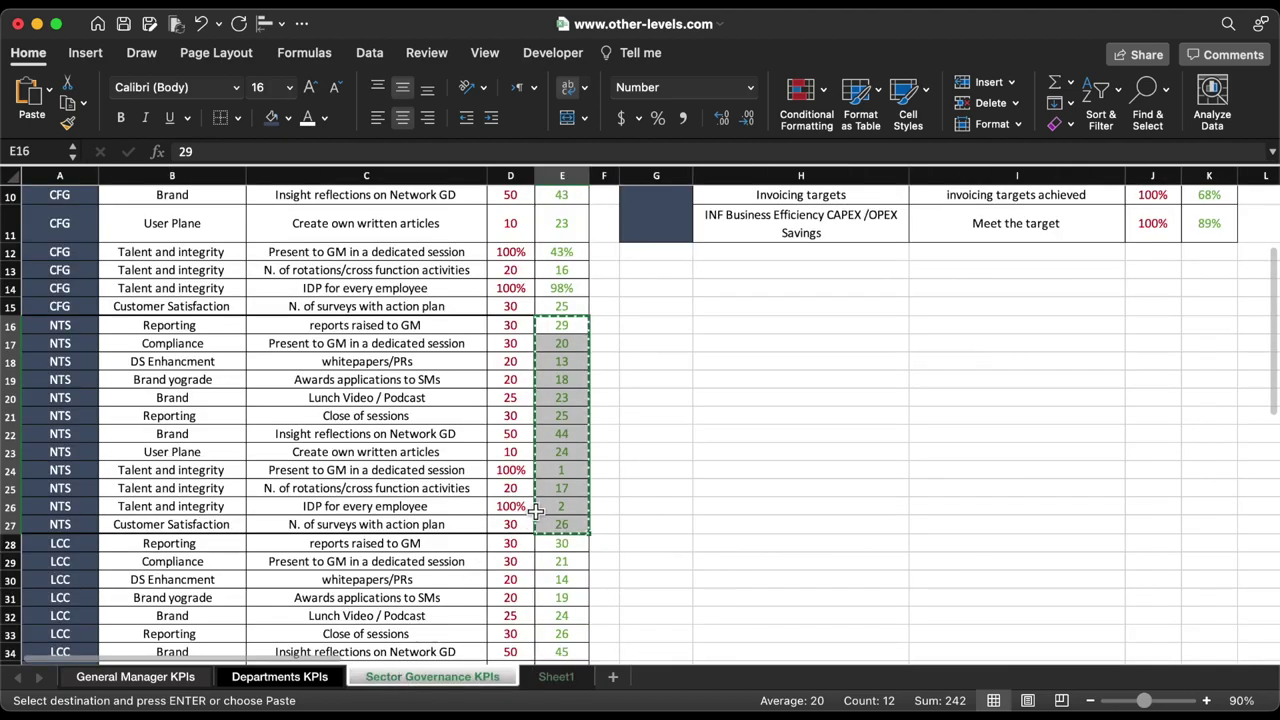
scroll(536, 511, down, 5)
scroll(536, 511, down, 1)
drag(576, 348, 571, 545)
key(super+c)
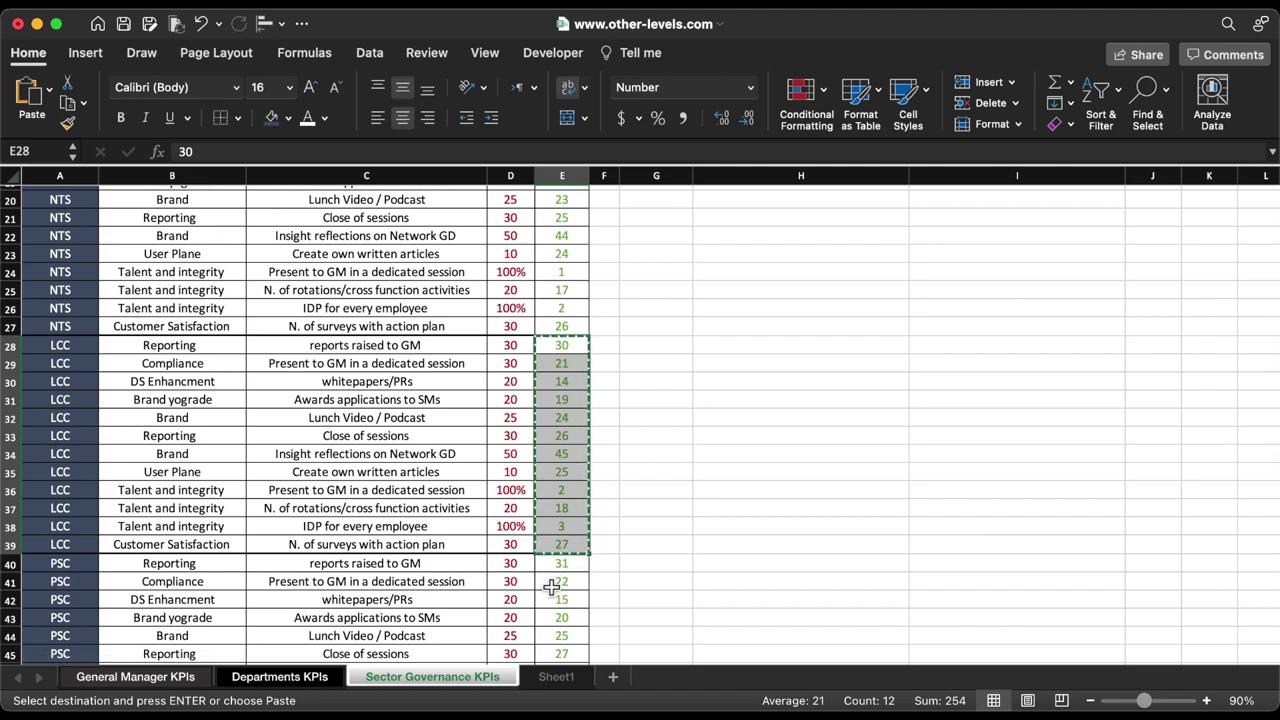
click(556, 677)
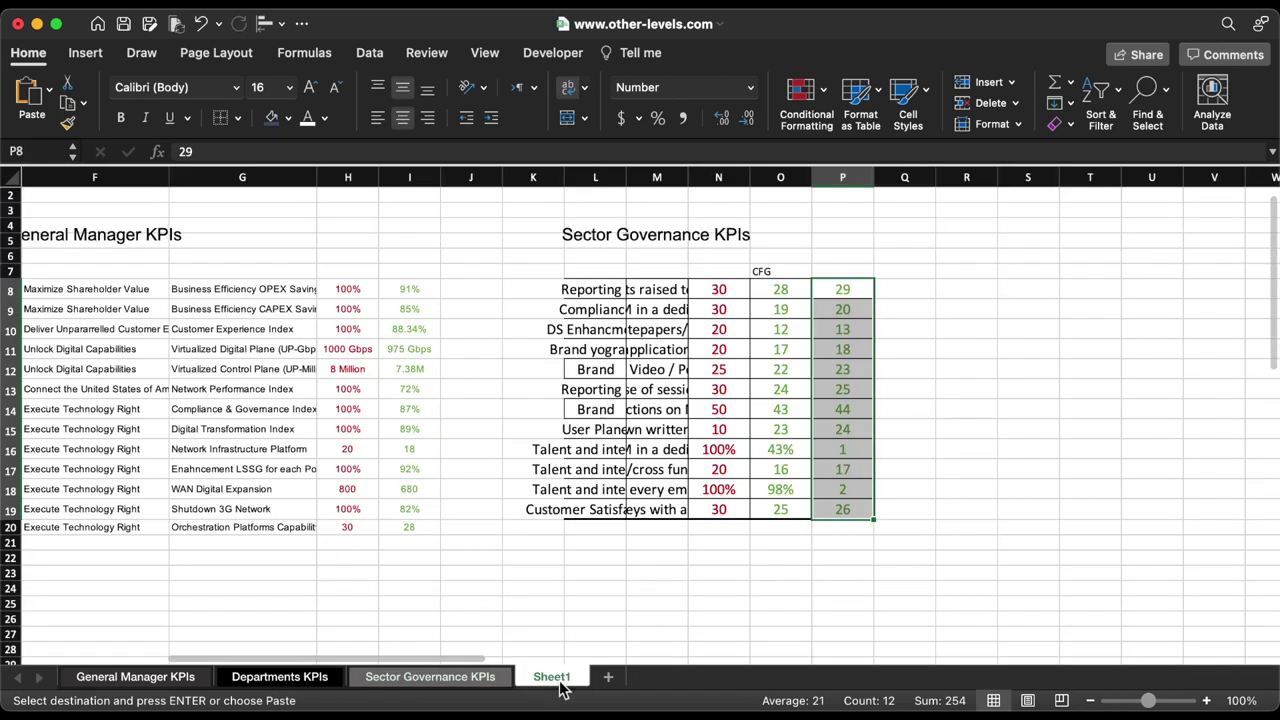
click(915, 296)
key(super+v)
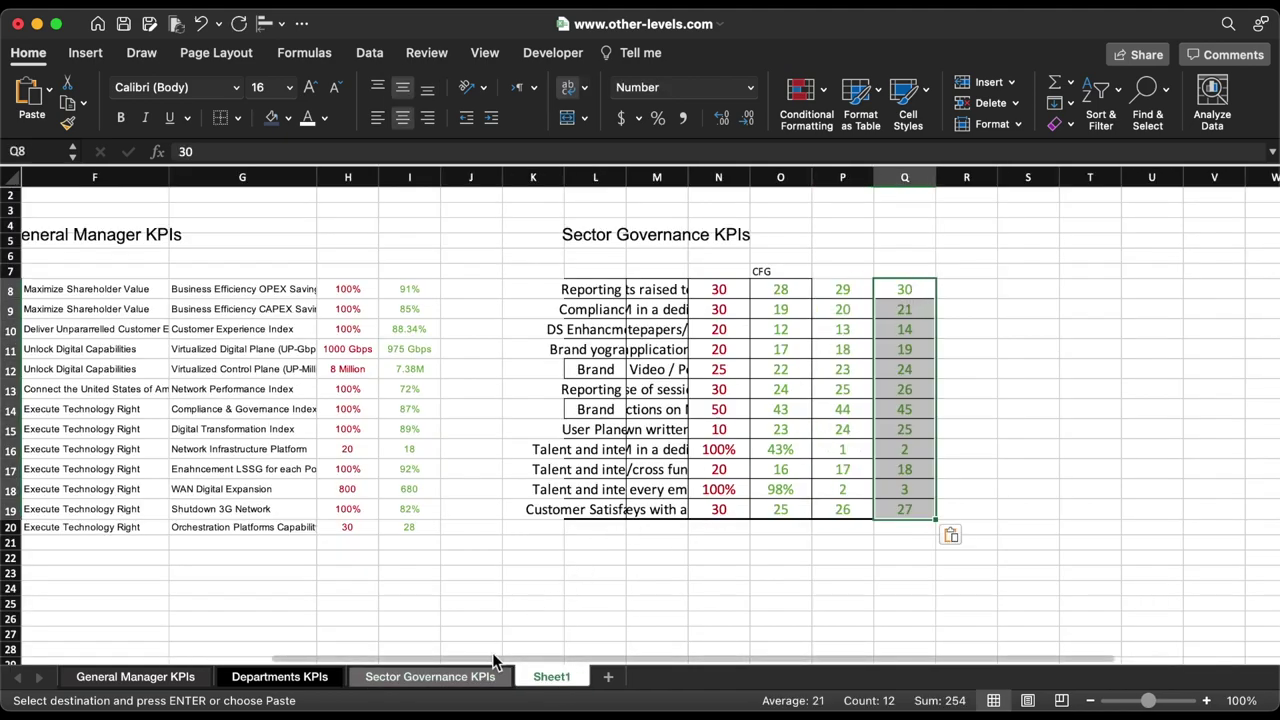
Copy the PSC progress values E40:E51 into Sheet1 starting at R8.
click(478, 677)
scroll(552, 578, down, 5)
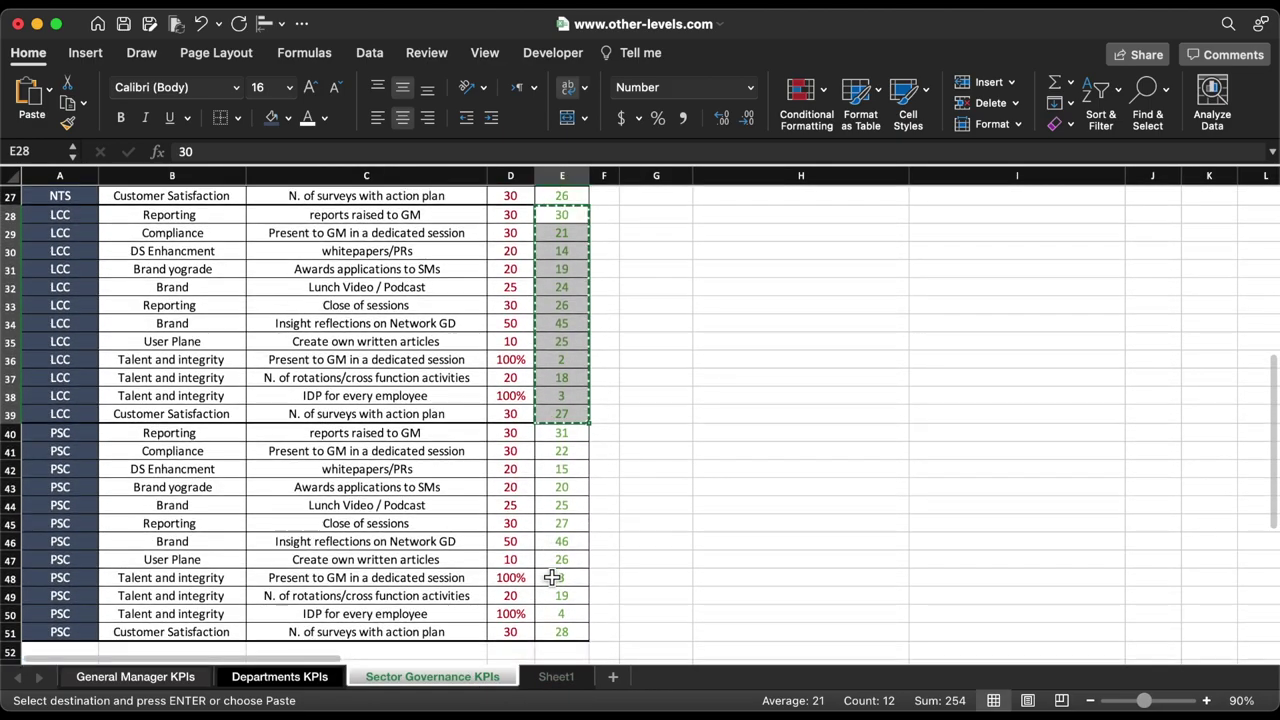
drag(581, 434, 580, 632)
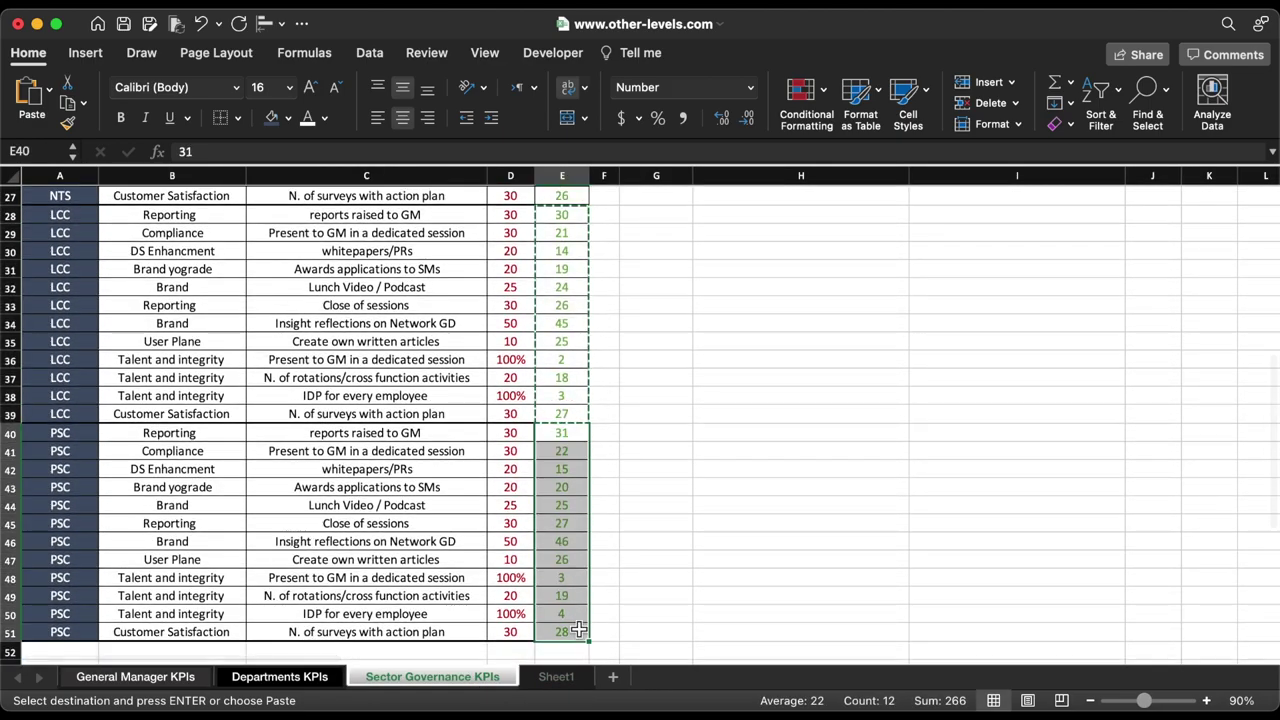
key(super+c)
click(556, 677)
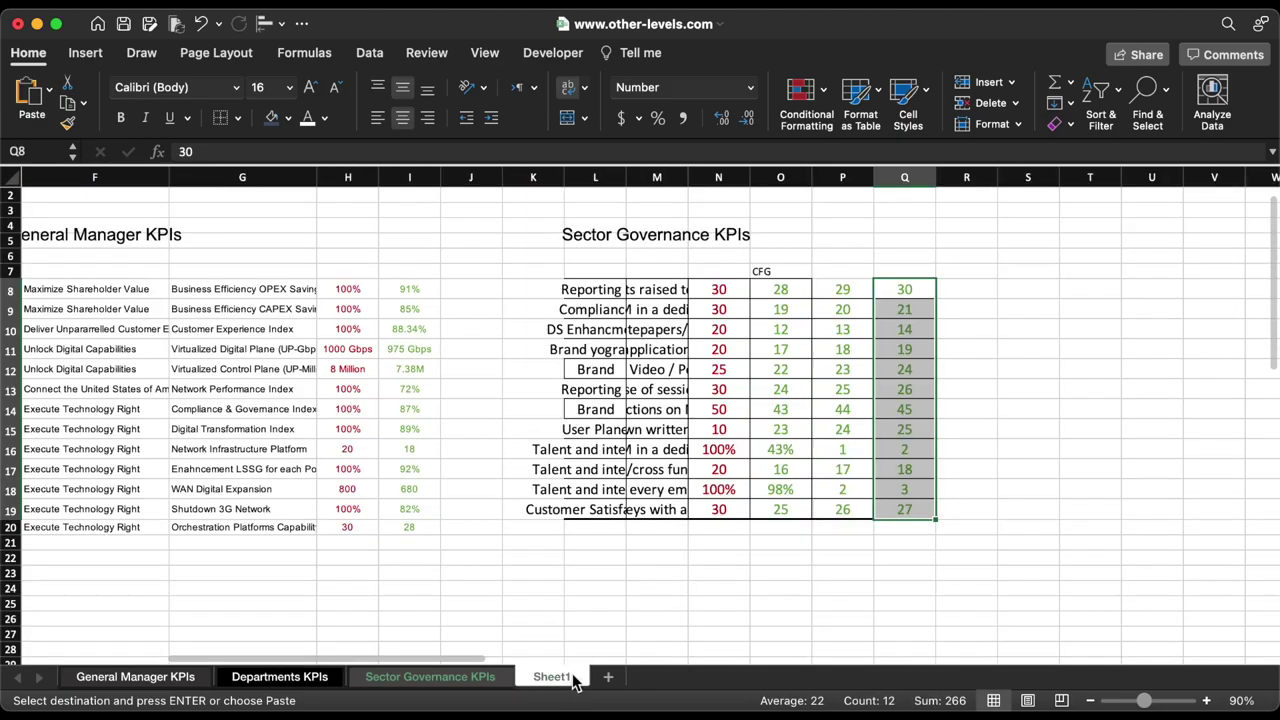
click(971, 292)
key(super+v)
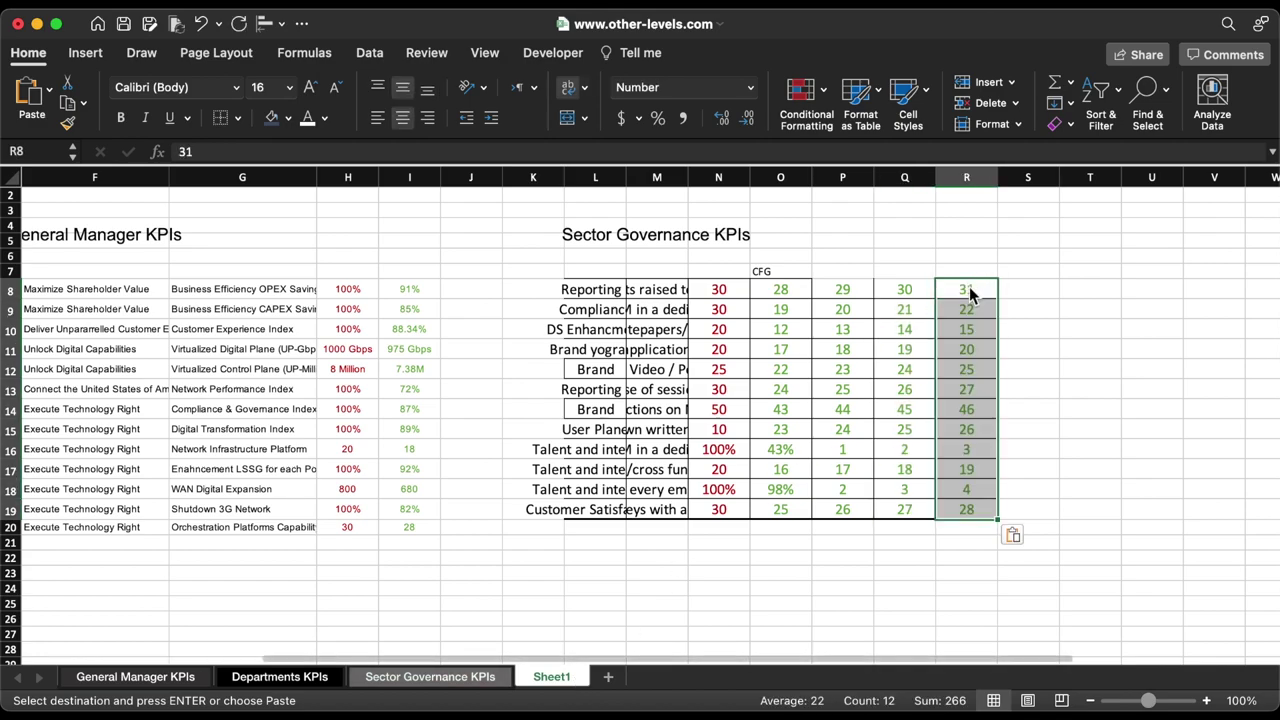
click(965, 296)
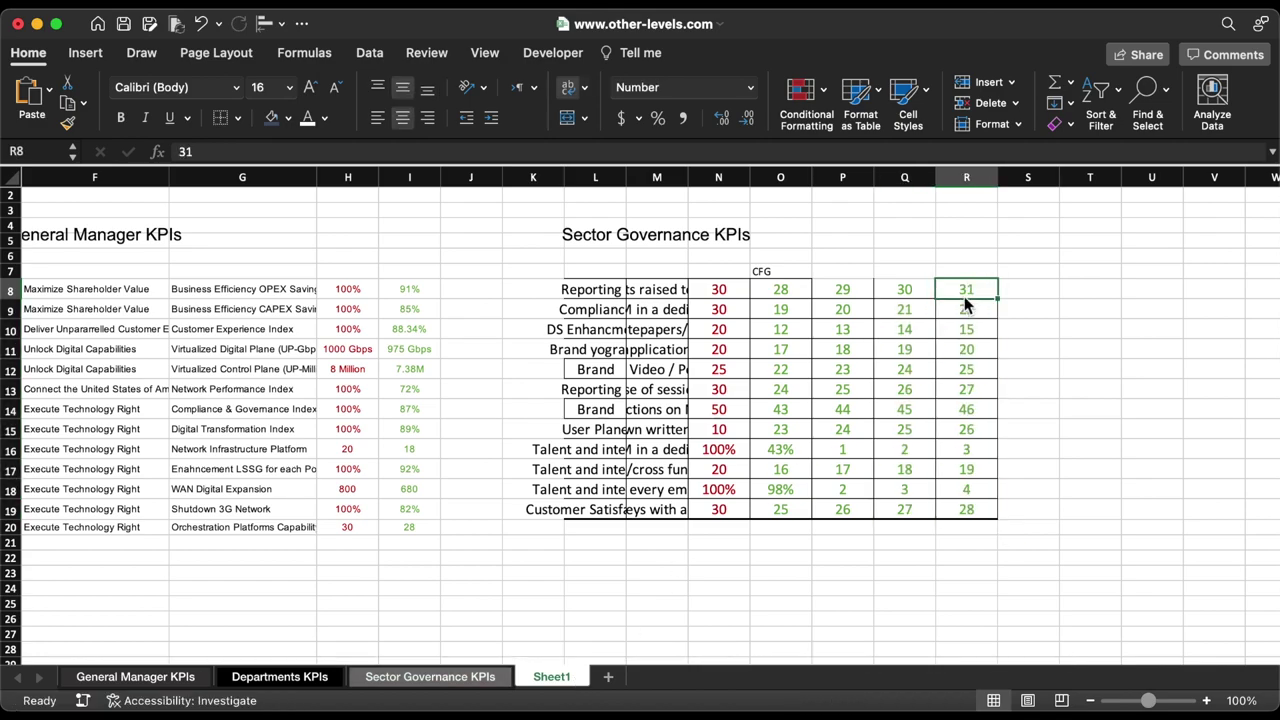
Check the NTS, LCC and PSC department names in column A of Sector Governance KPIs.
click(447, 680)
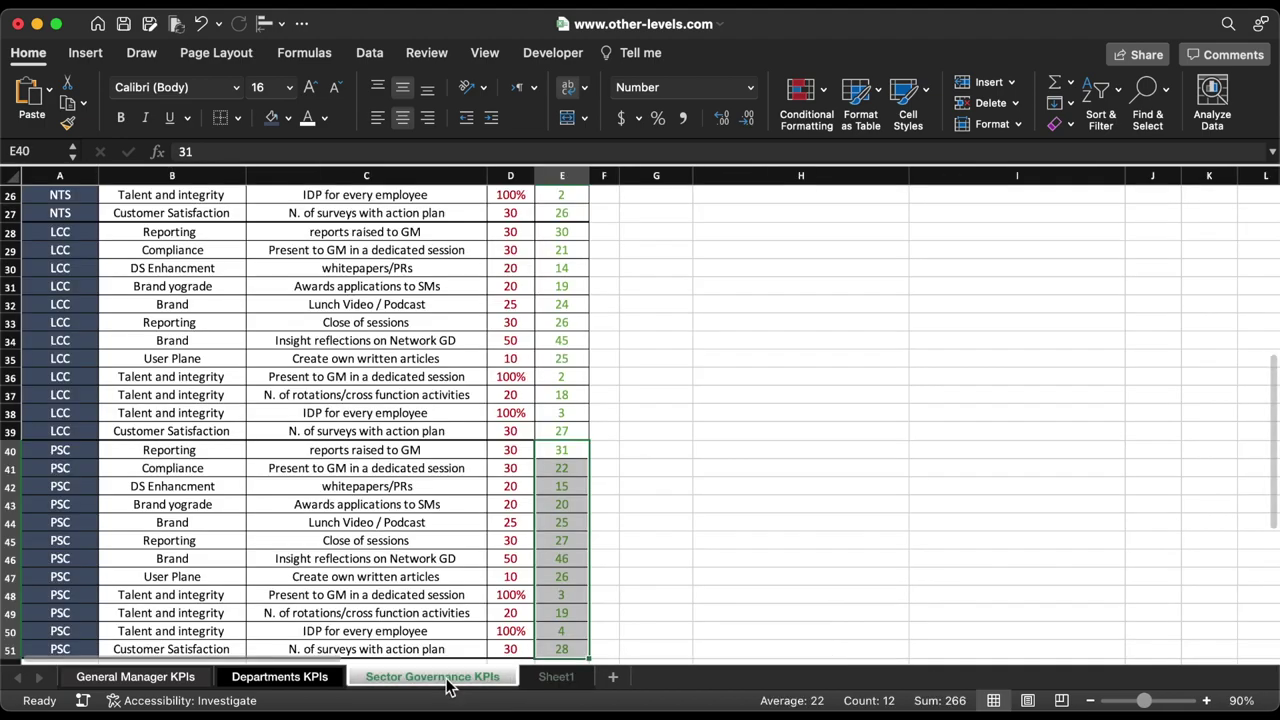
scroll(102, 398, up, 2)
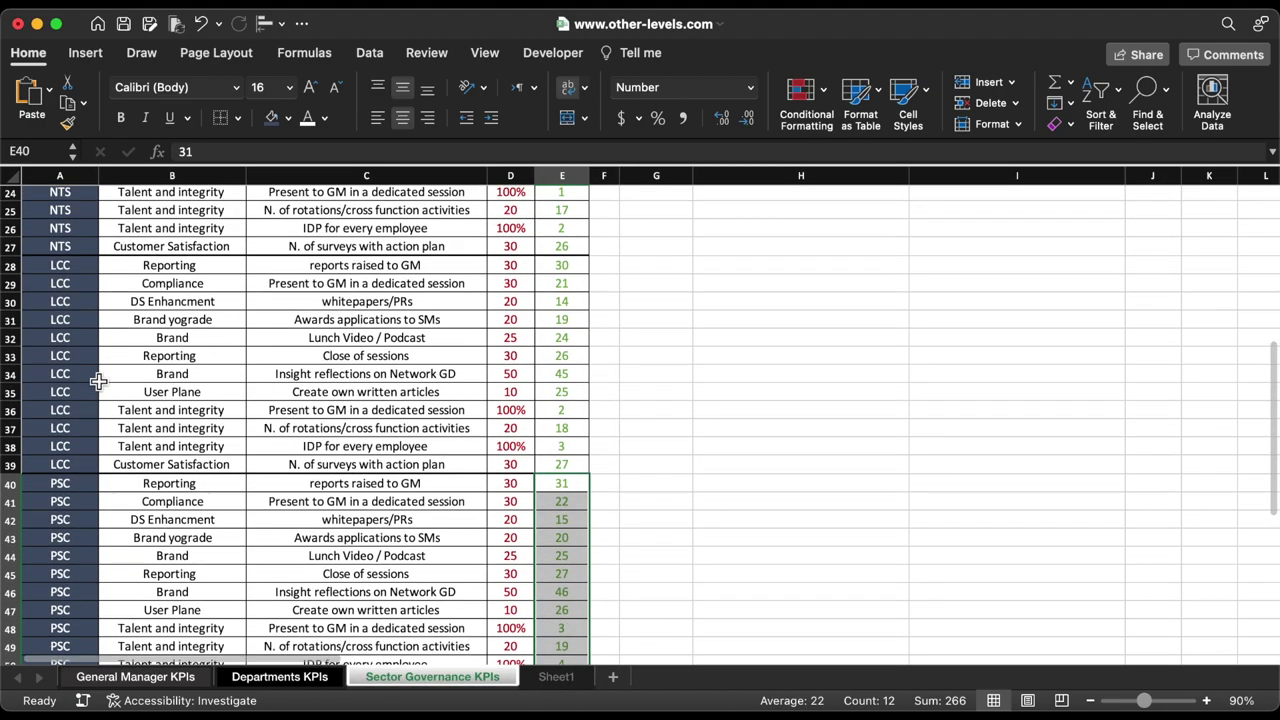
click(86, 256)
click(86, 344)
click(81, 492)
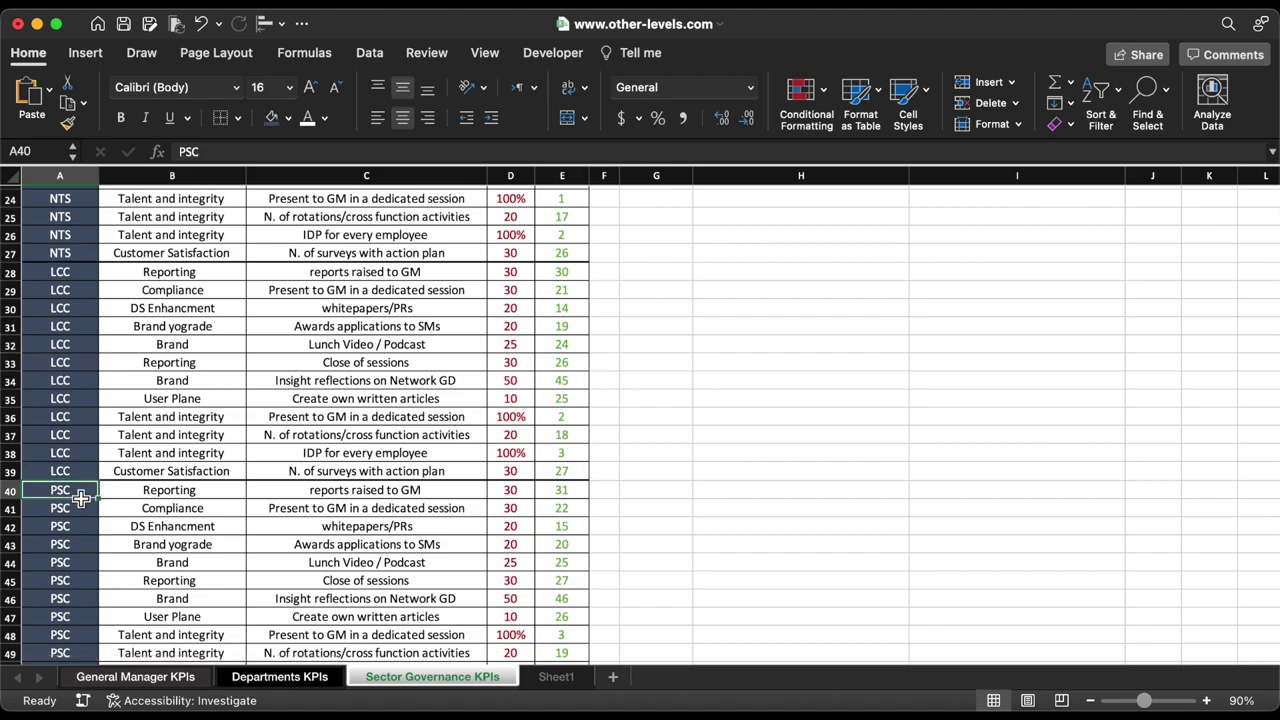
Enter the headers NTS, LCC and PSC in Sheet1 cells P7:R7.
click(560, 678)
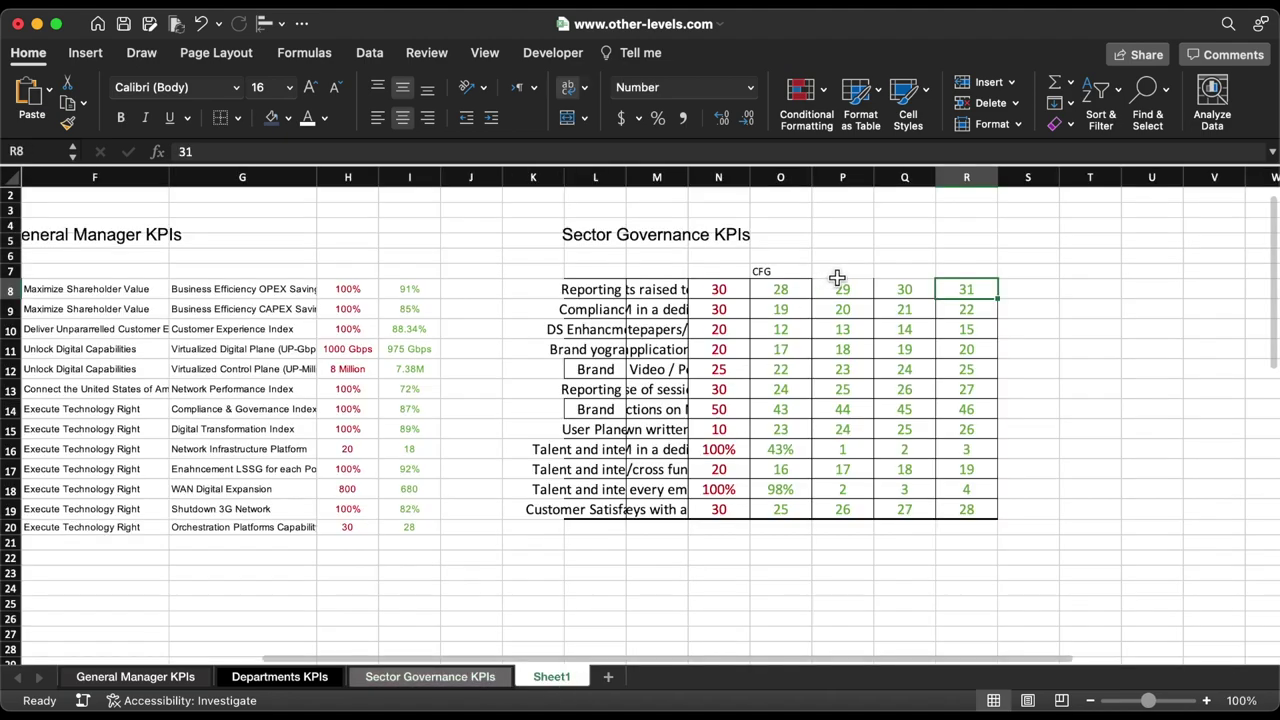
click(834, 277)
text(NTS)
key(Tab)
text(LCC)
key(Tab)
text(PSC)
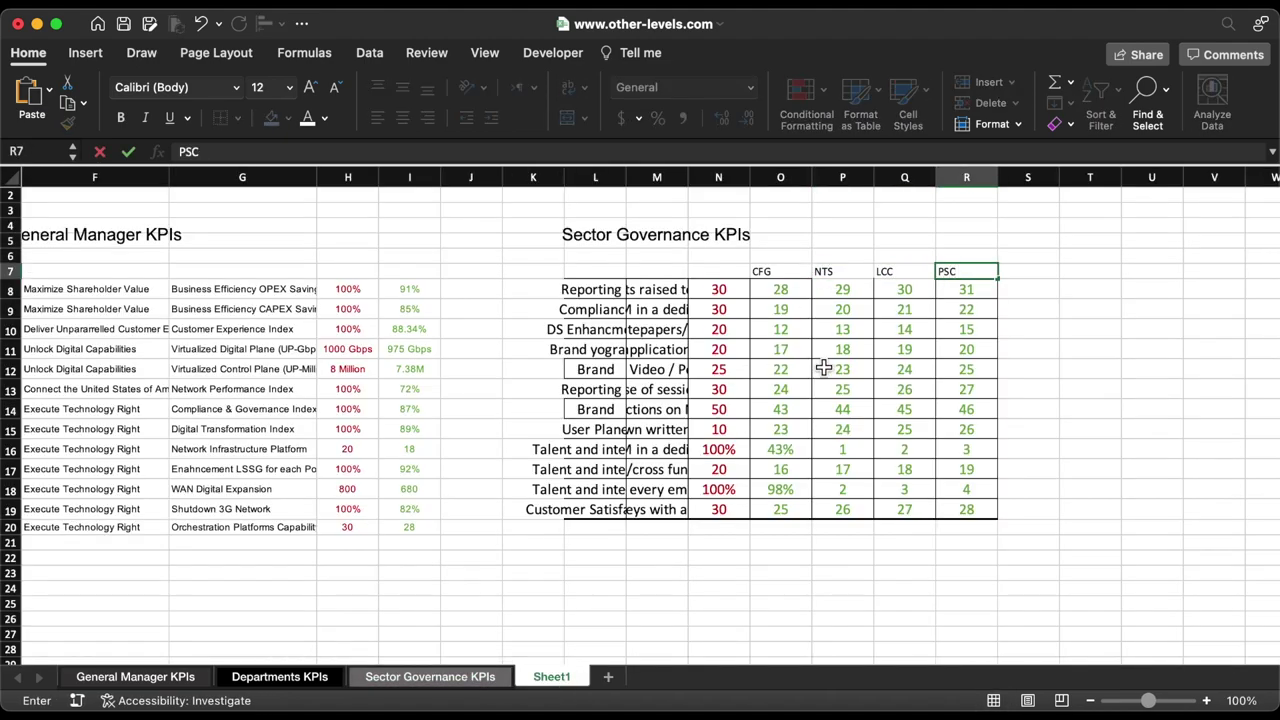
key(Down)
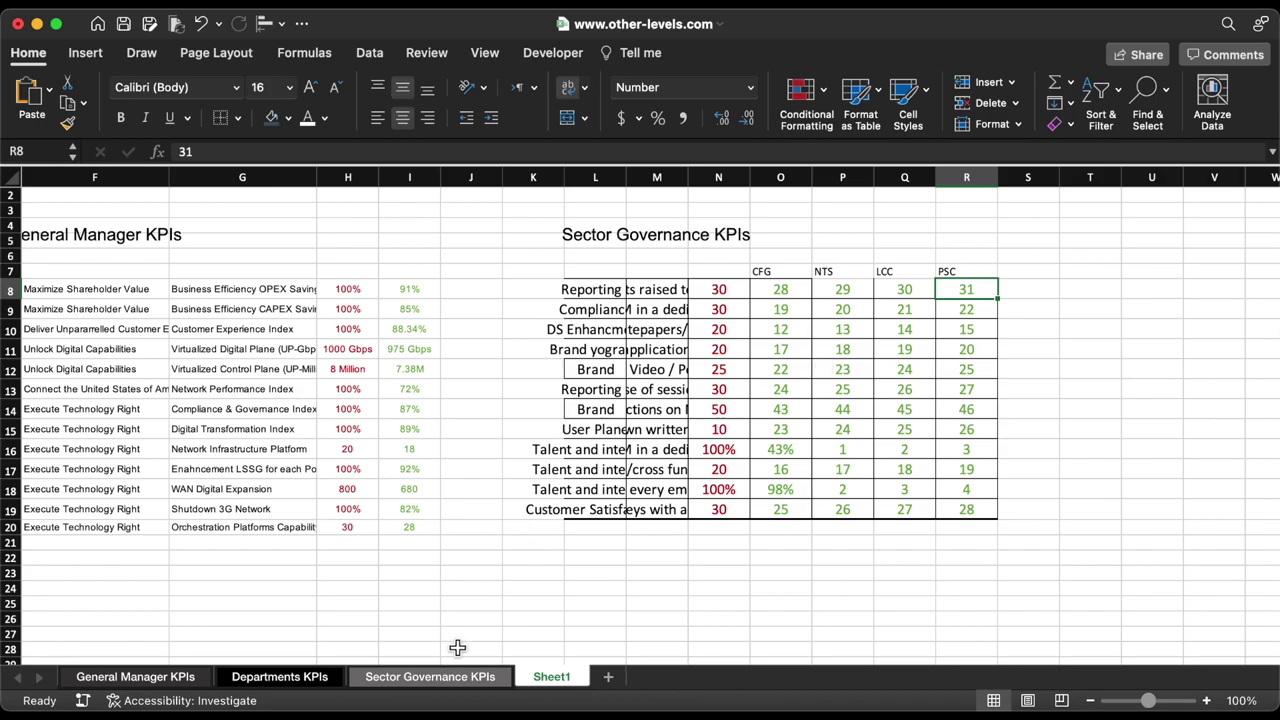
click(430, 677)
scroll(630, 374, up, 10)
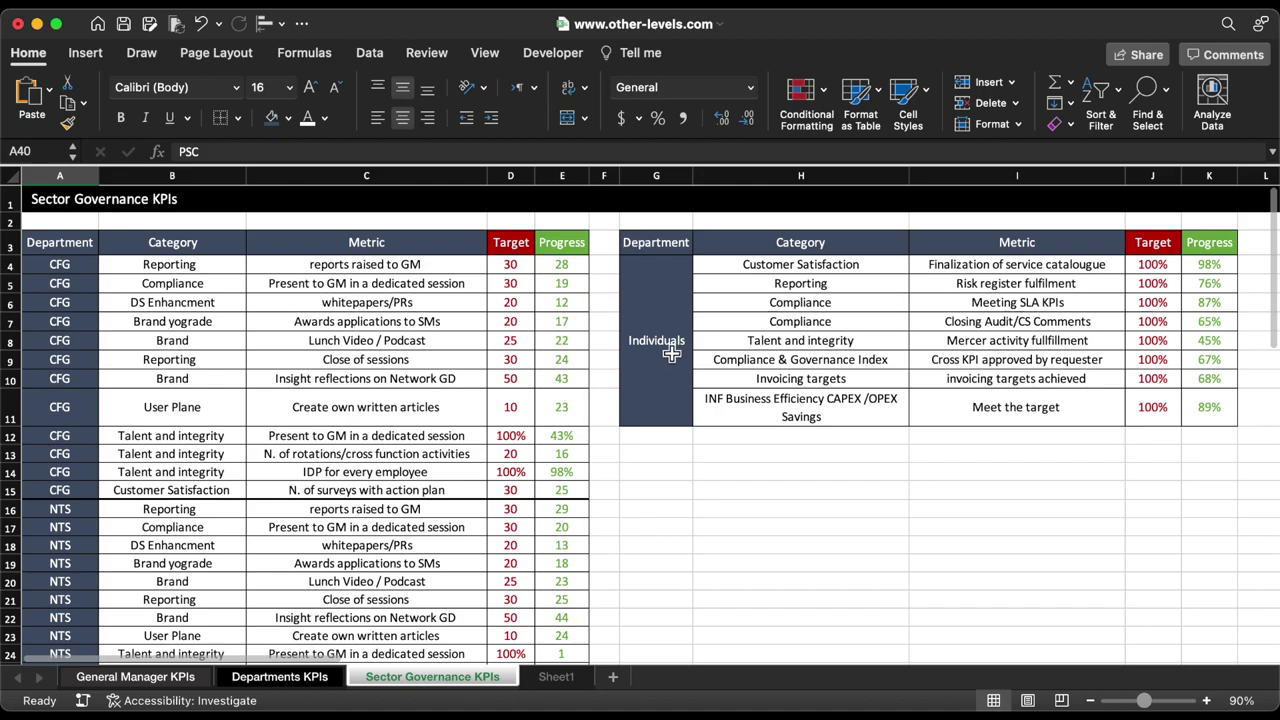
Copy the Individuals table rows H4:K11 onto Sheet1 at L22.
click(671, 354)
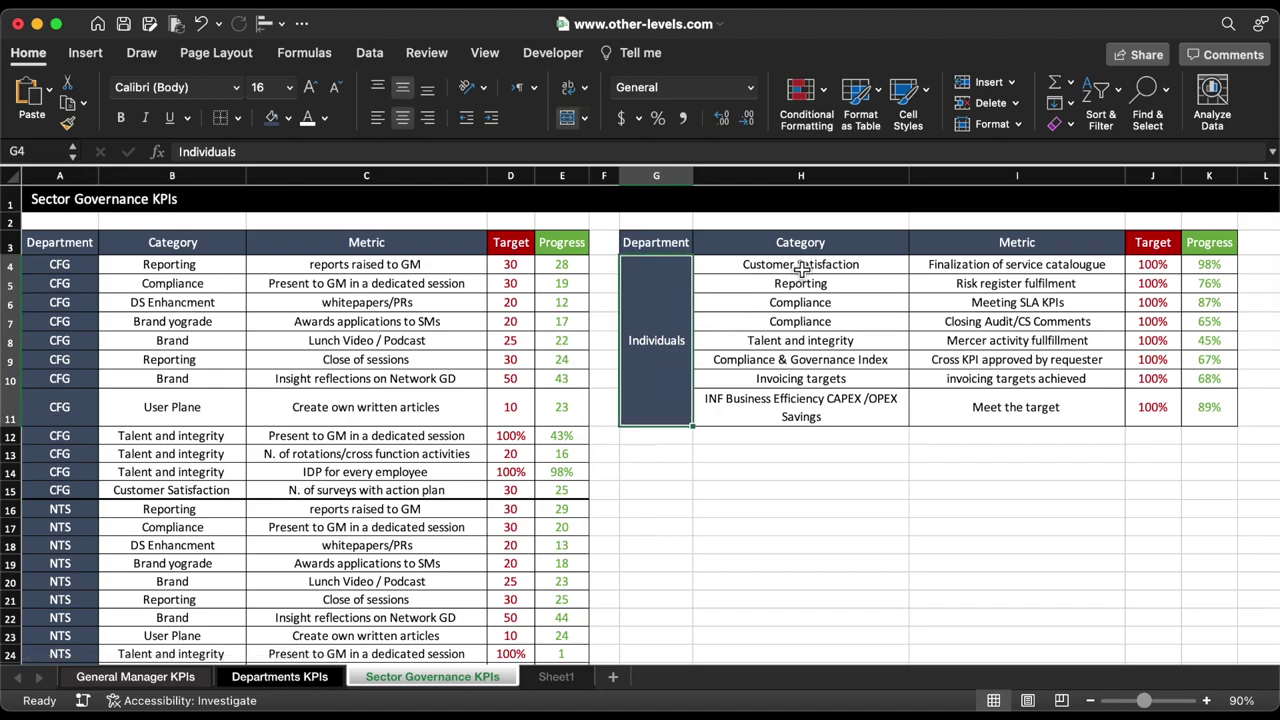
drag(800, 268, 1222, 420)
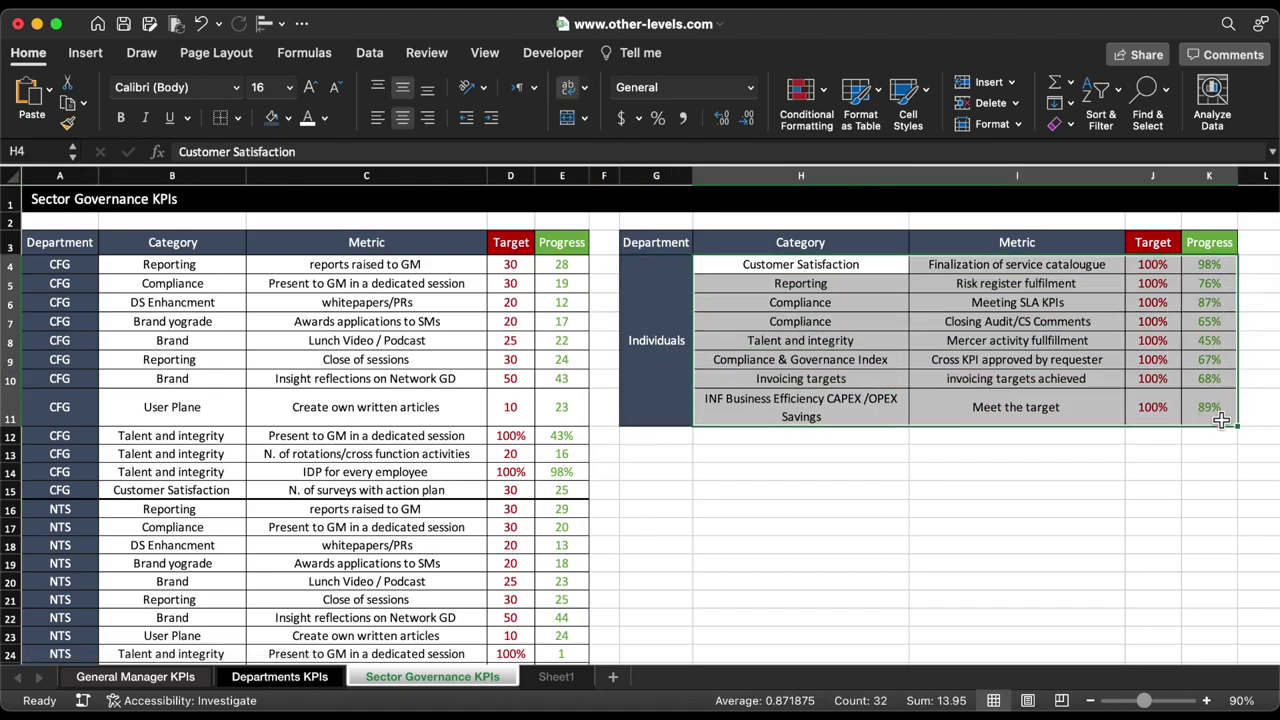
key(super+c)
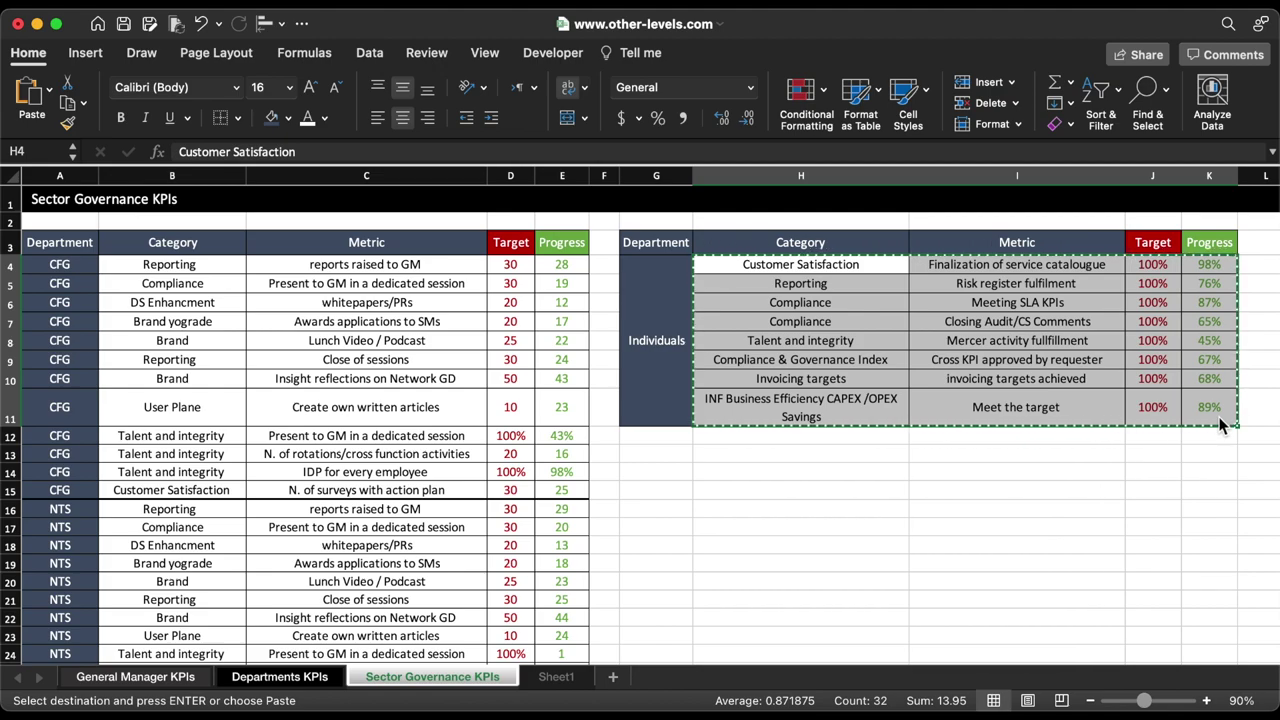
click(562, 677)
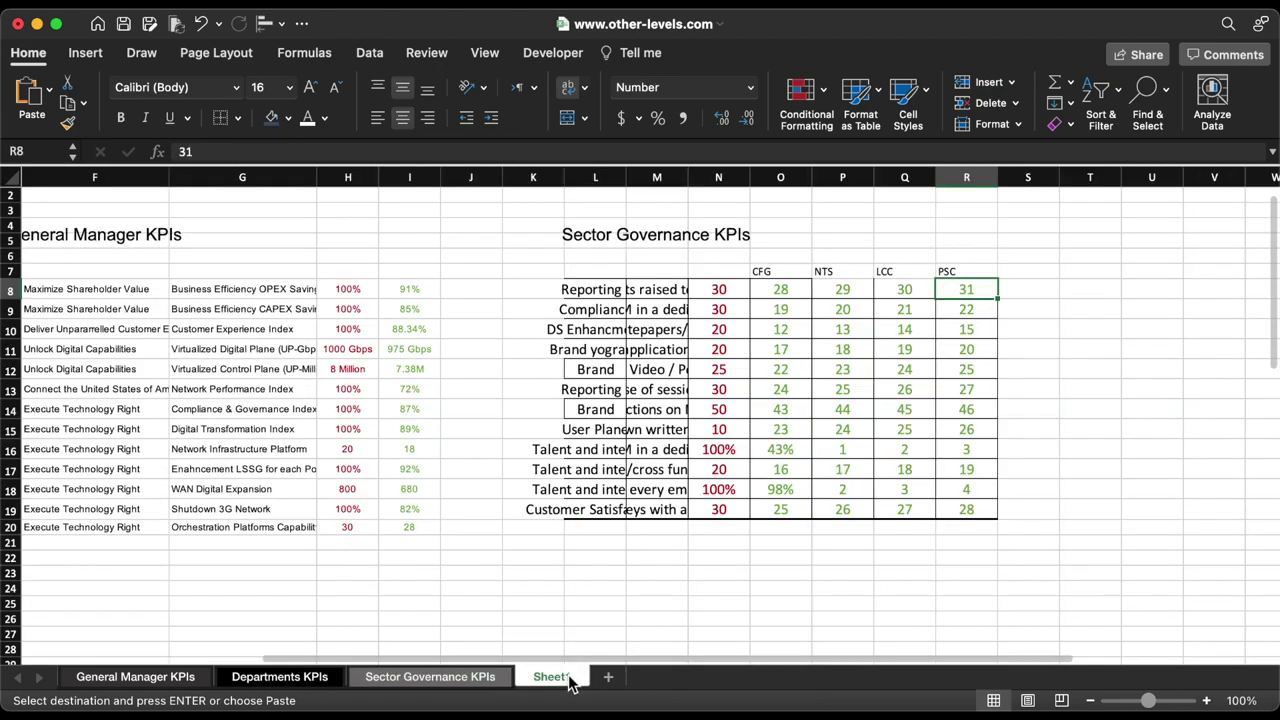
click(597, 563)
key(super+v)
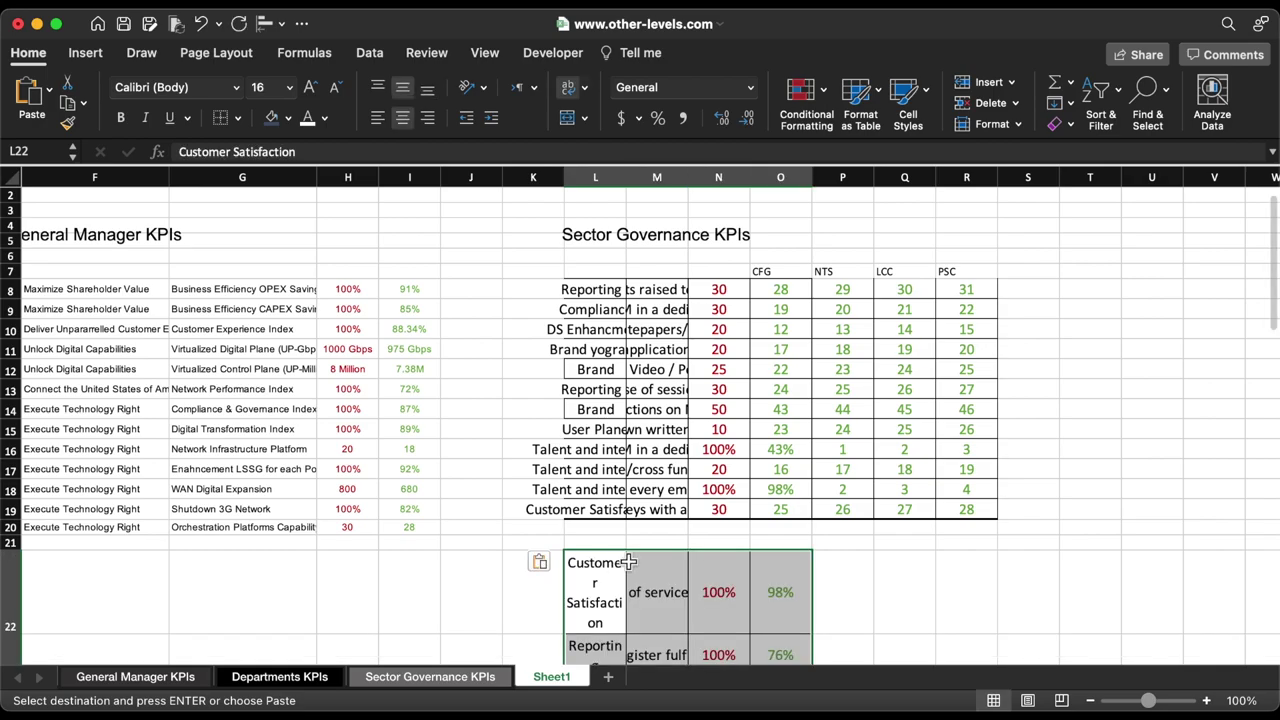
scroll(628, 563, down, 5)
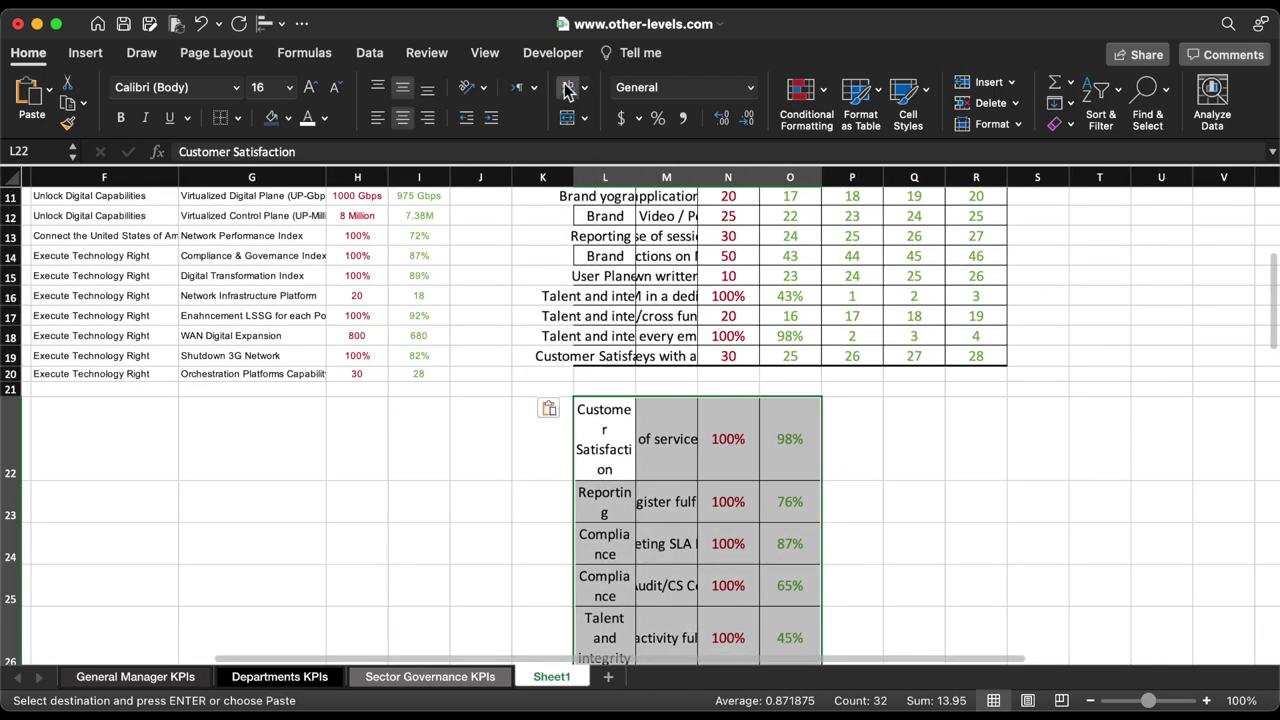
Turn off text wrapping on the pasted rows so they stay single height.
click(566, 88)
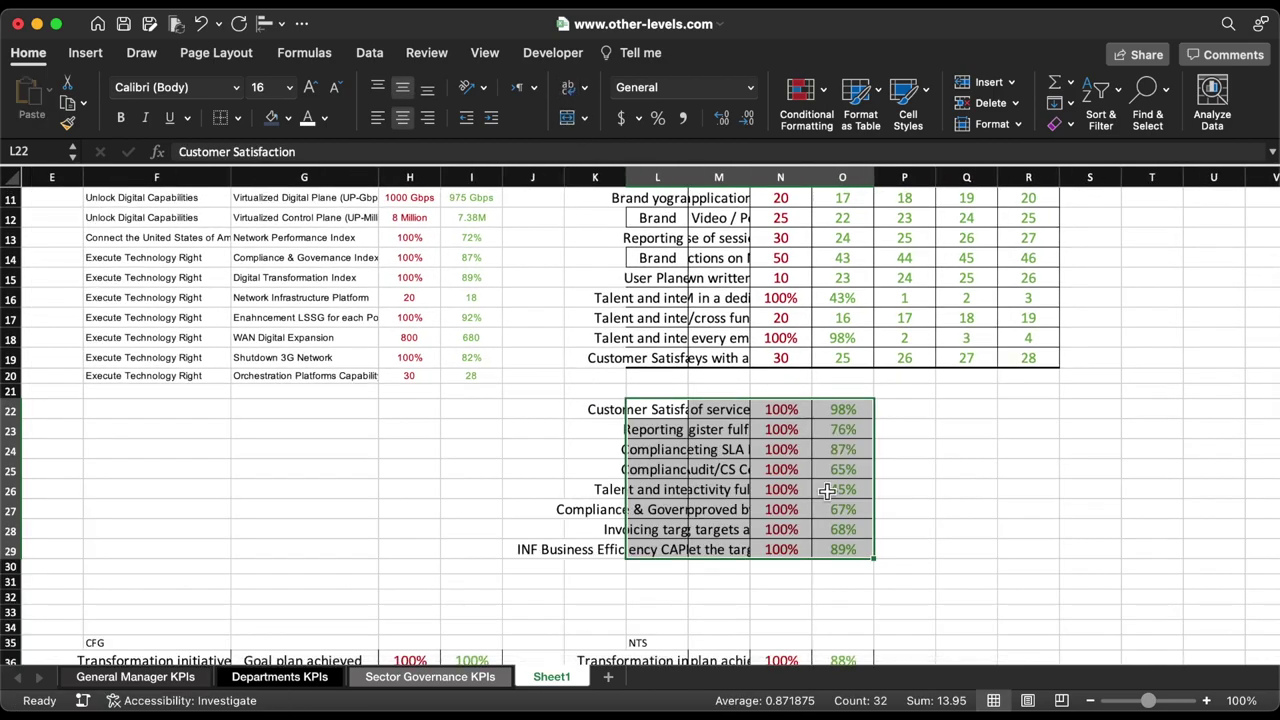
scroll(827, 490, down, 8)
scroll(827, 490, left, 2)
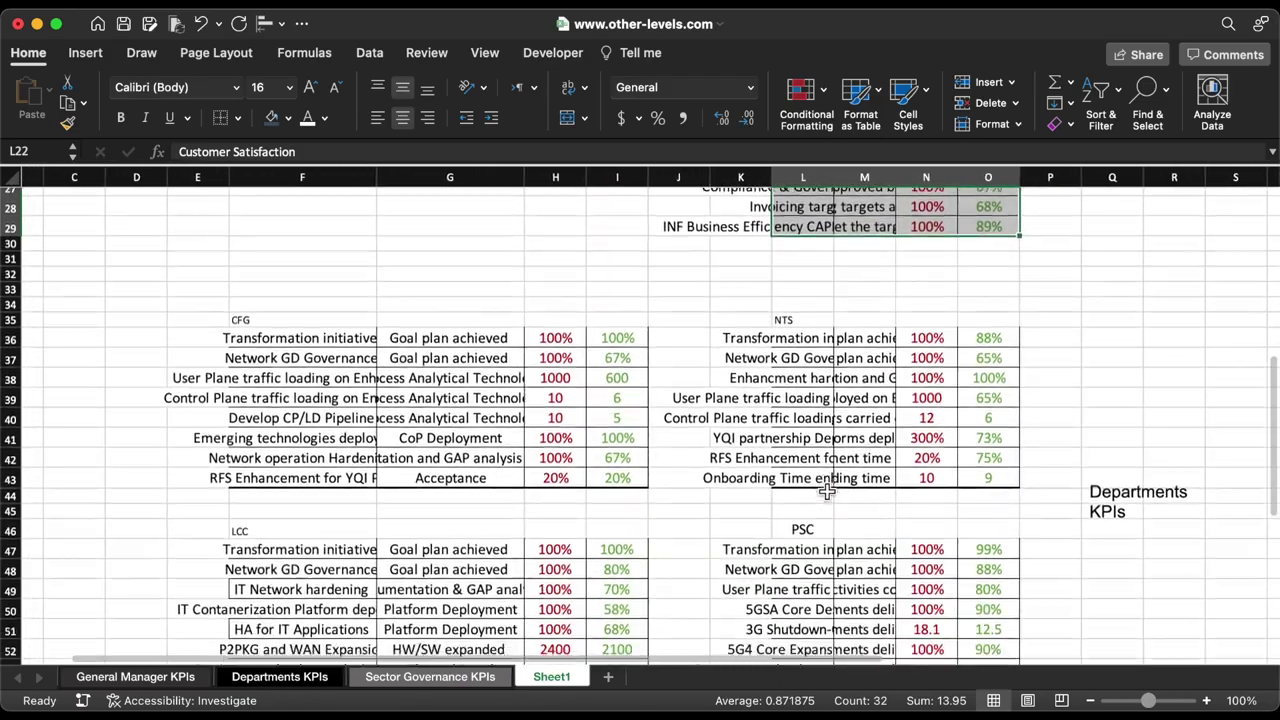
scroll(827, 490, down, 6)
scroll(827, 490, up, 6)
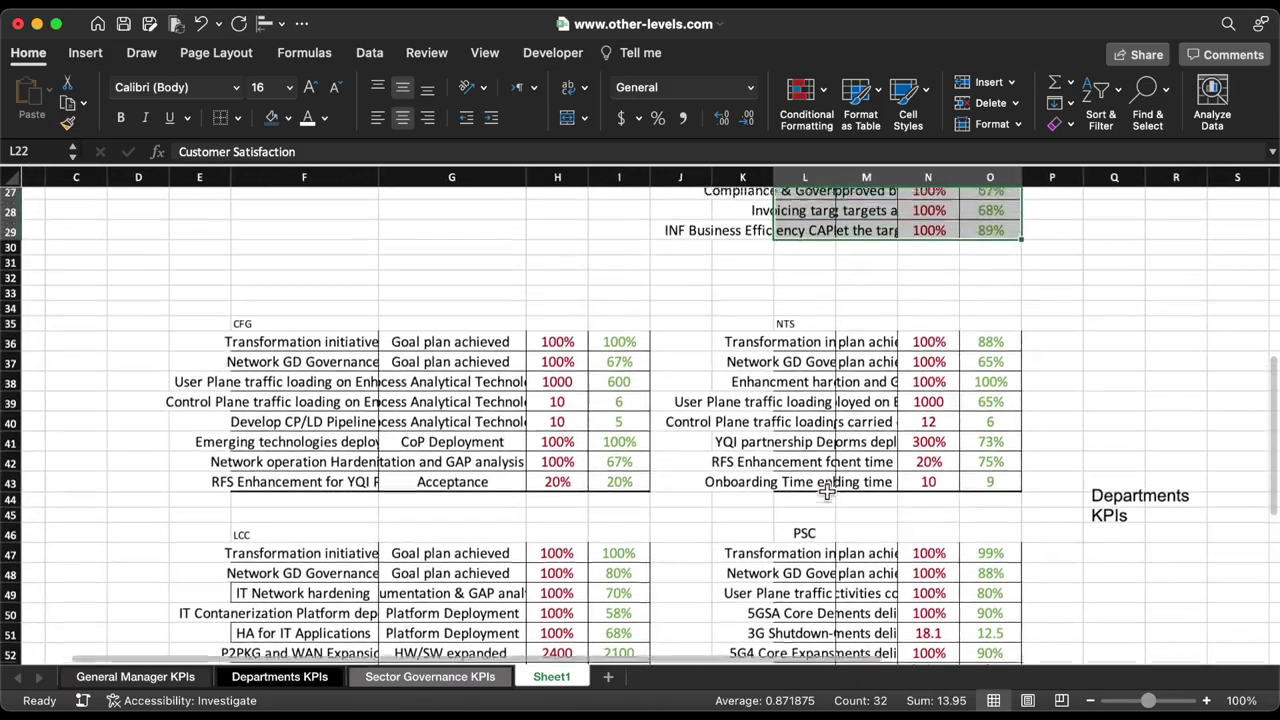
scroll(827, 490, up, 13)
scroll(827, 490, left, 1)
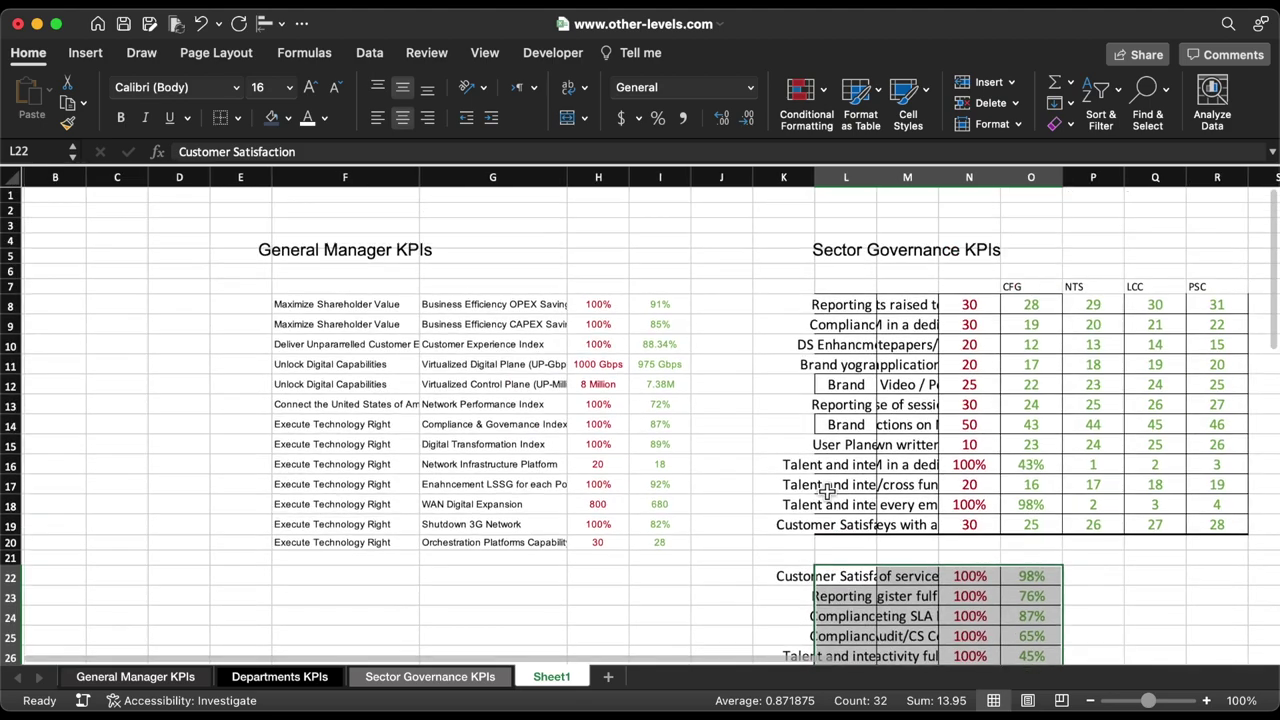
Set the whole sheet to font size 10 and remove all cell borders.
click(17, 179)
click(290, 88)
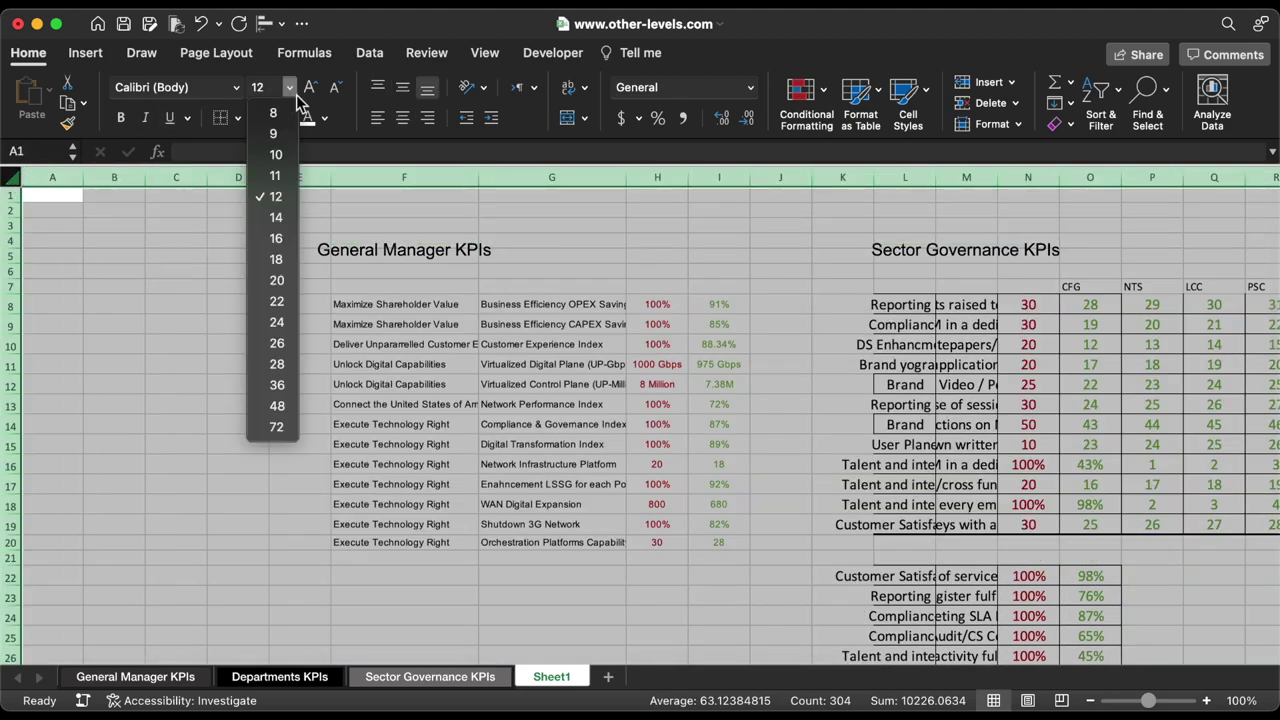
click(282, 153)
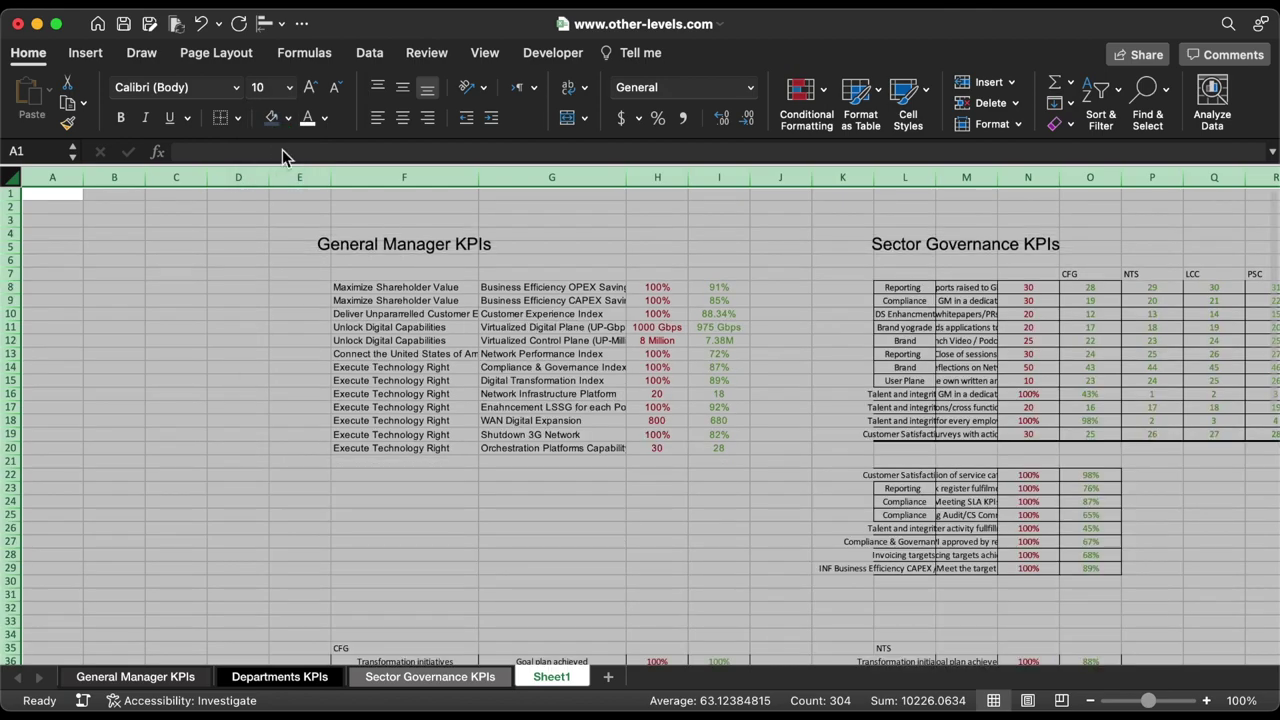
click(238, 120)
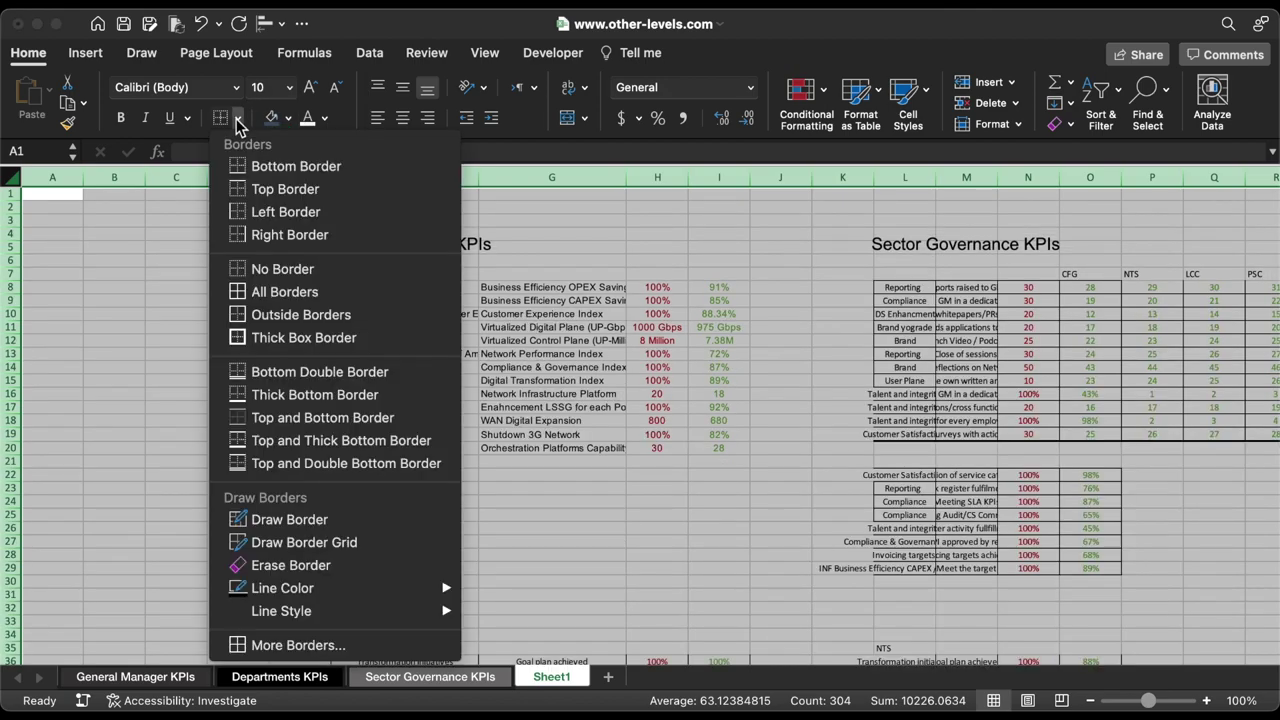
click(282, 270)
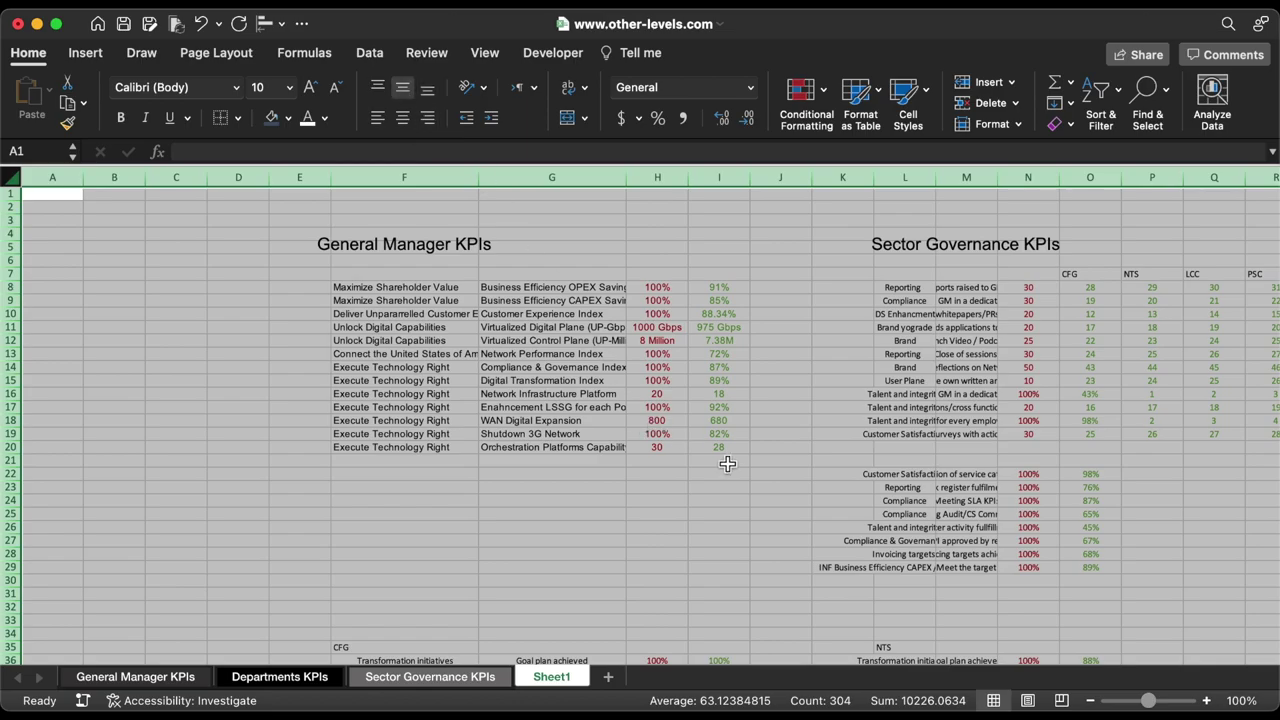
click(773, 517)
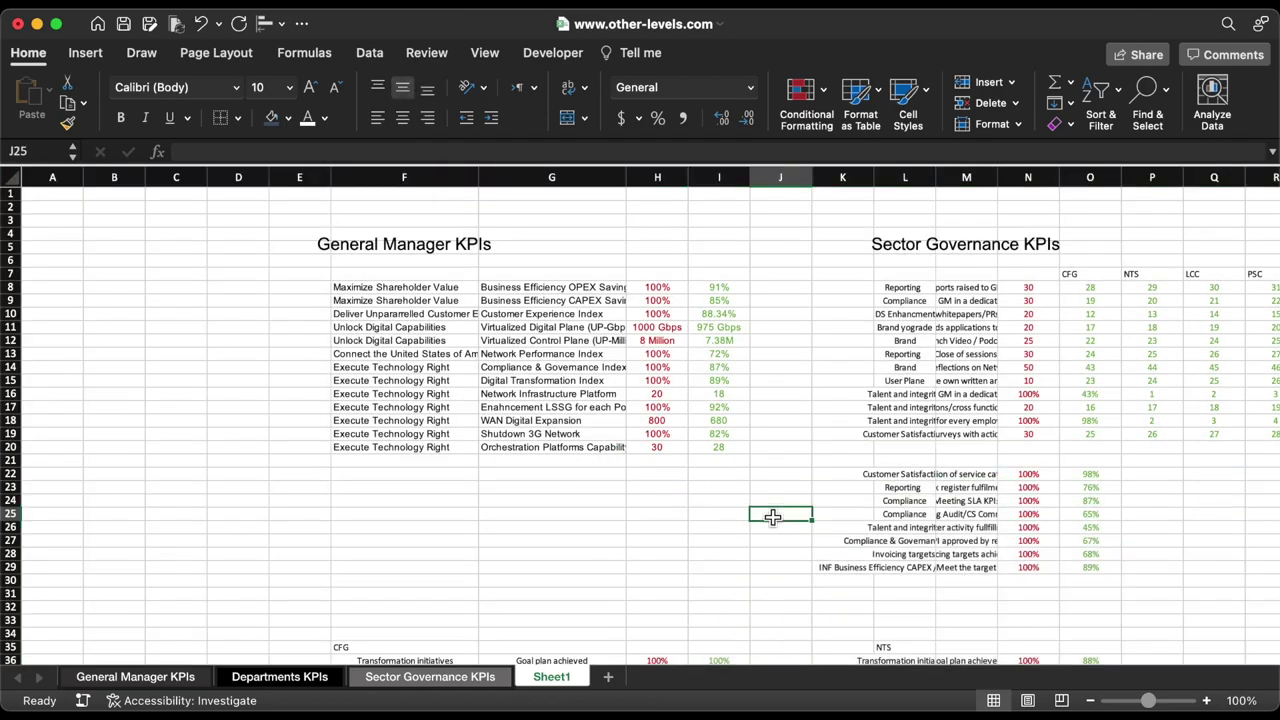
Hide the formula bar and the sheet's gridlines.
scroll(773, 517, down, 6)
scroll(773, 517, right, 3)
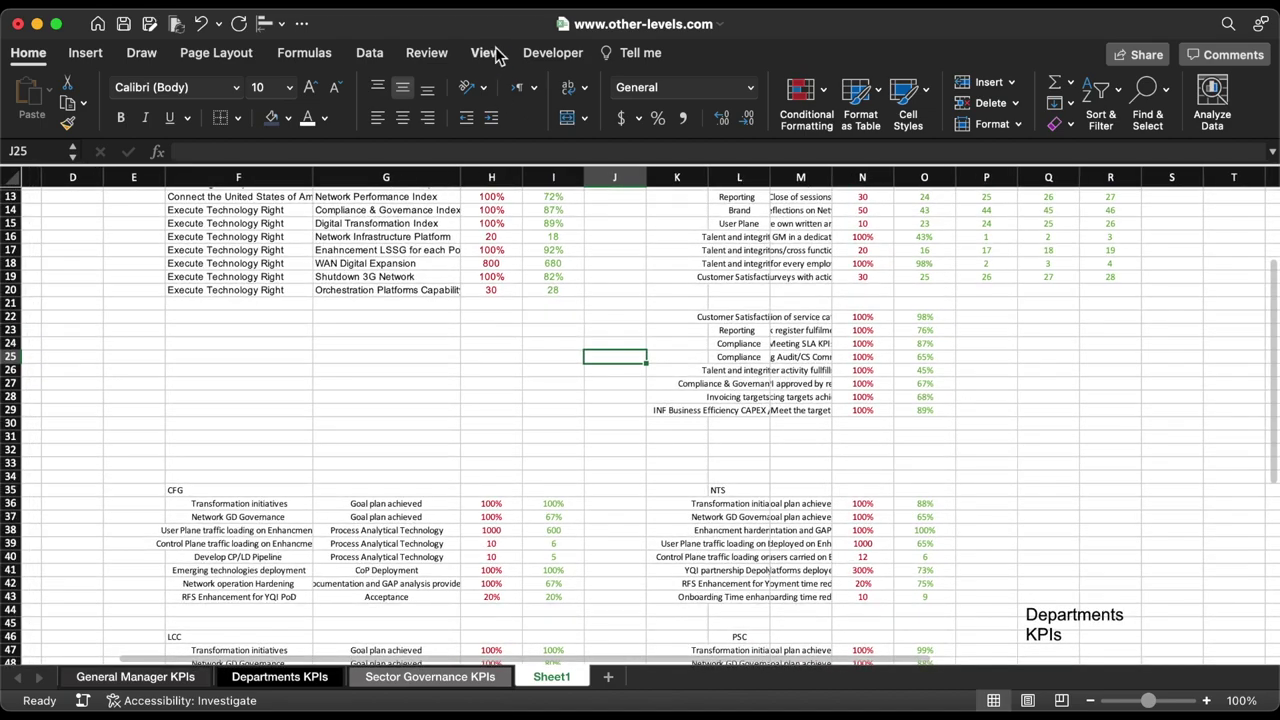
click(487, 53)
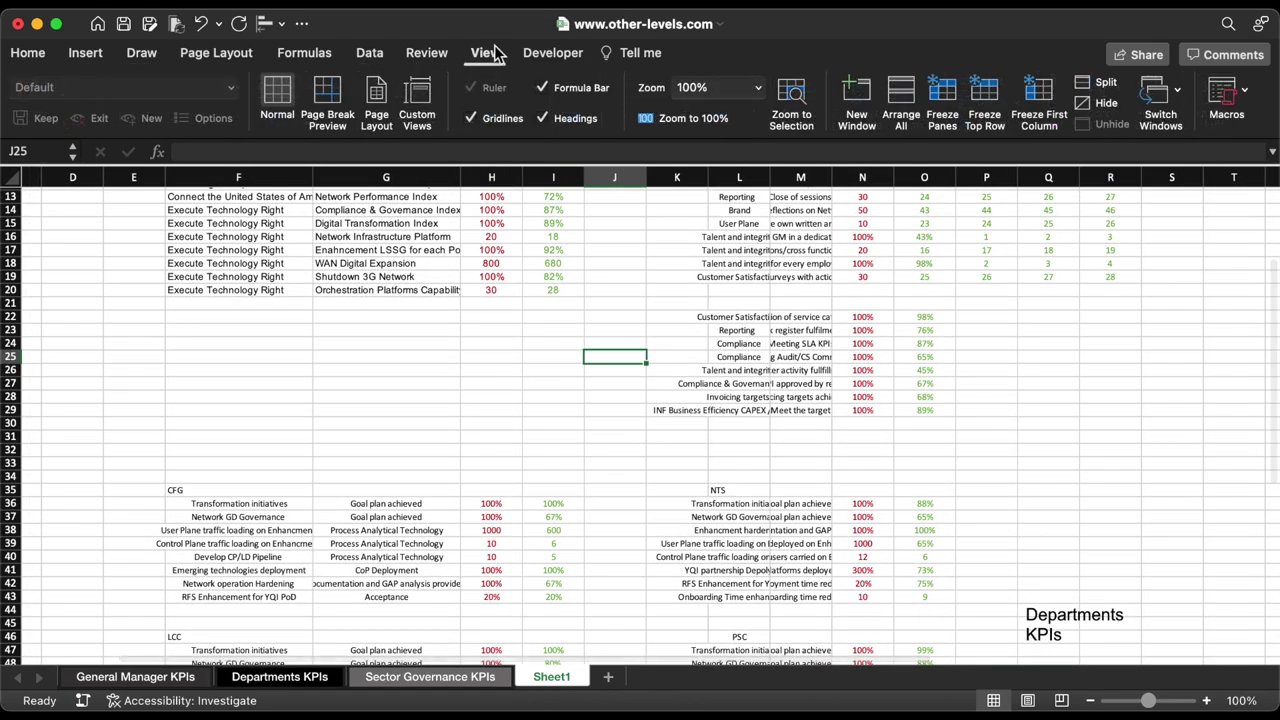
click(541, 88)
click(472, 118)
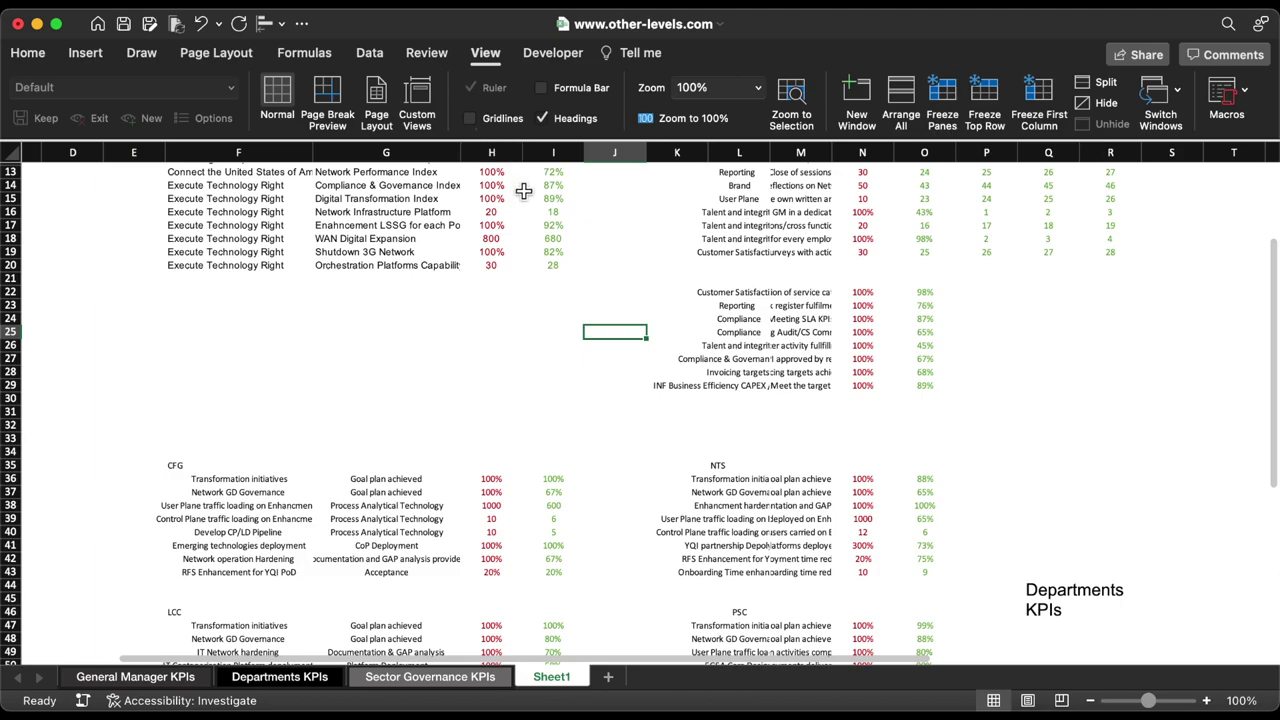
scroll(628, 420, up, 5)
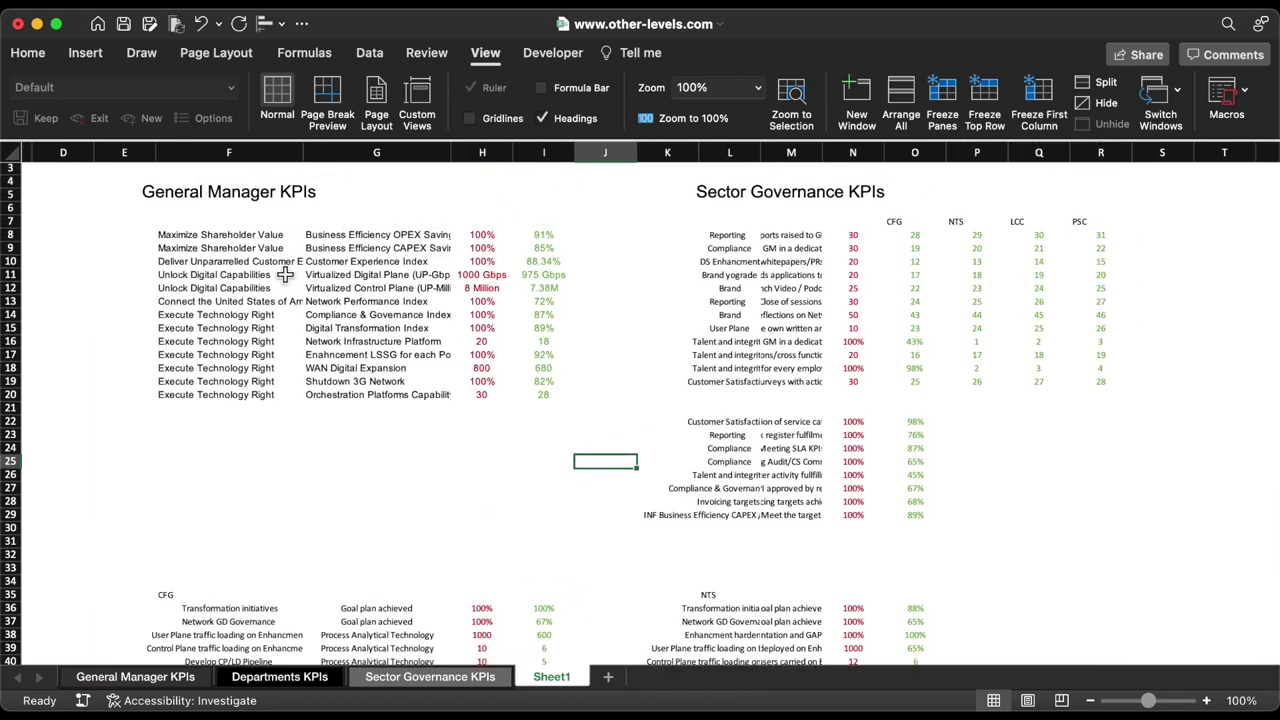
Select the label ranges F8:F20, L8:L29, L36:L54, F36:F43 and F47:F54 together.
drag(261, 241, 254, 398)
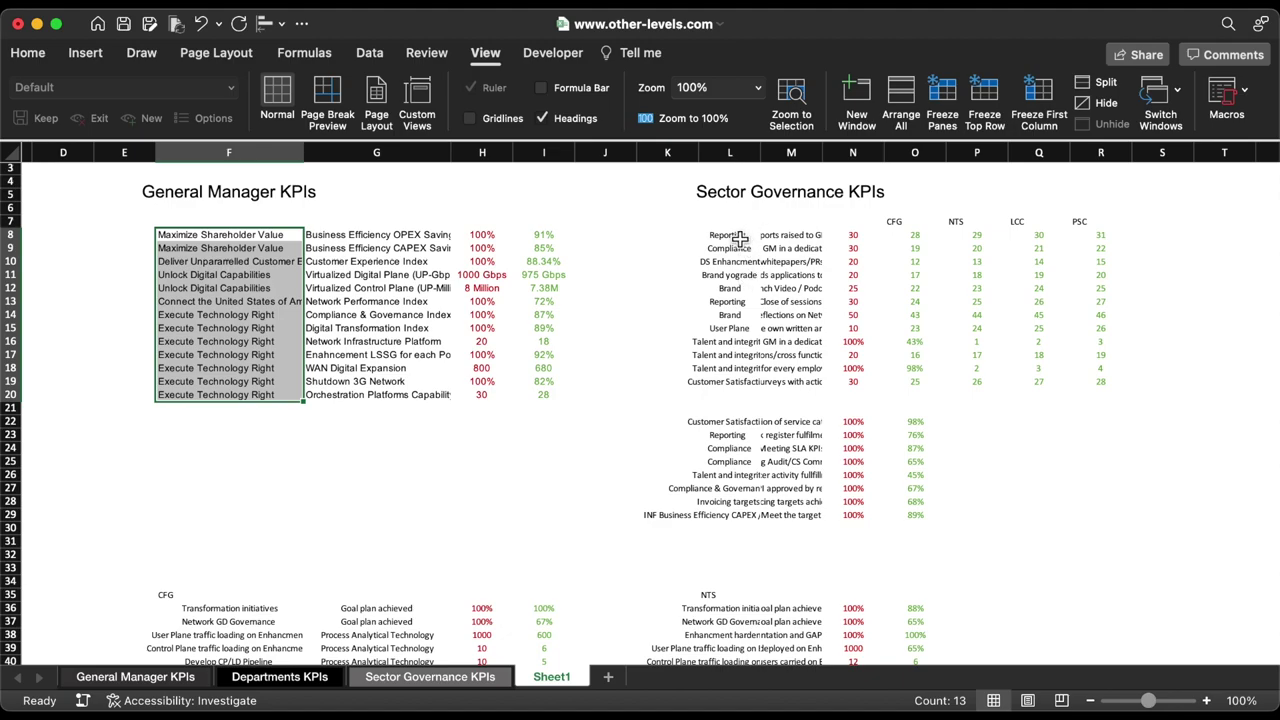
drag(739, 237, 729, 525)
scroll(730, 524, down, 6)
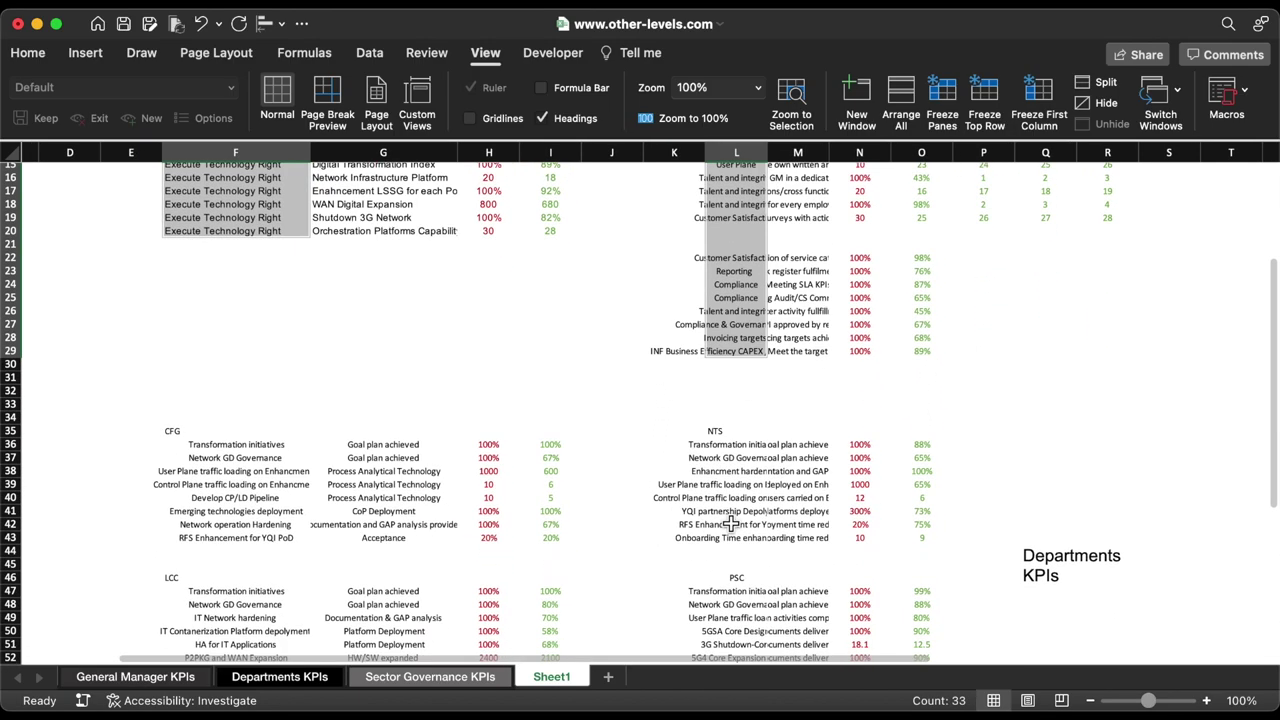
scroll(735, 471, down, 3)
drag(736, 370, 748, 612)
drag(237, 371, 237, 466)
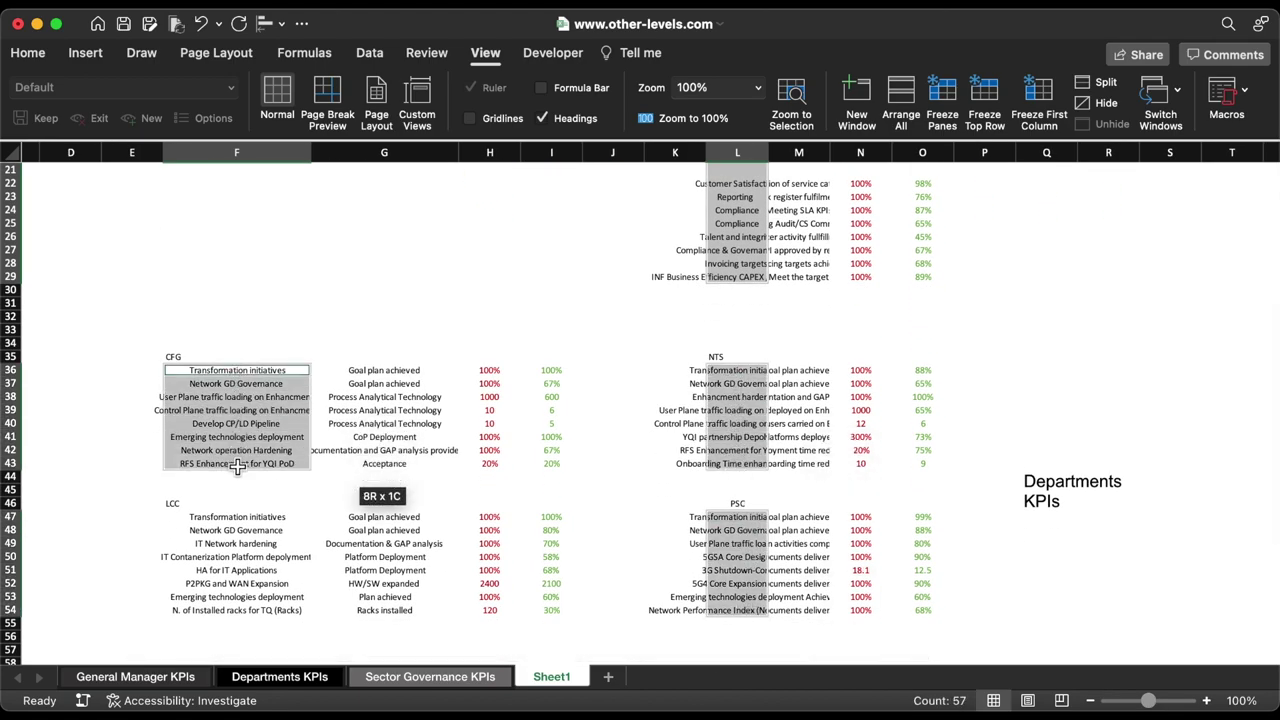
click(248, 518)
drag(248, 521, 248, 610)
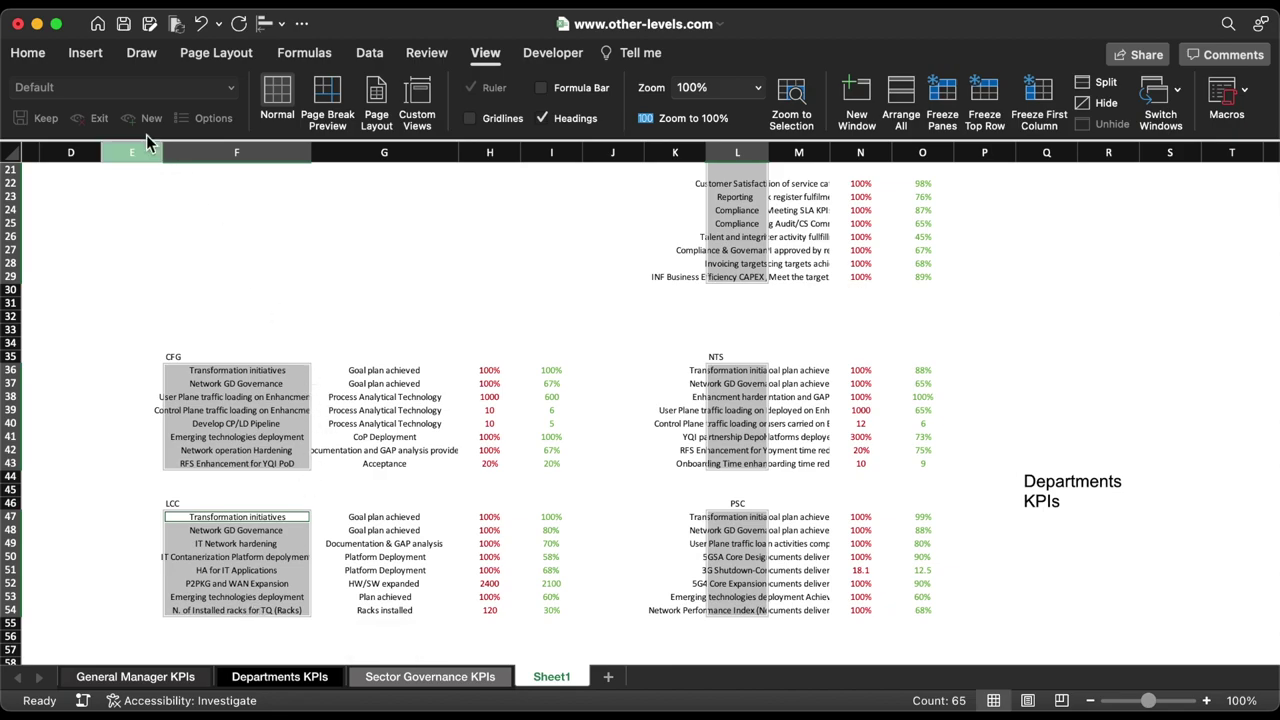
Color the selected labels navy 002868 and left-align them.
scroll(130, 145, up, 7)
click(28, 52)
click(325, 118)
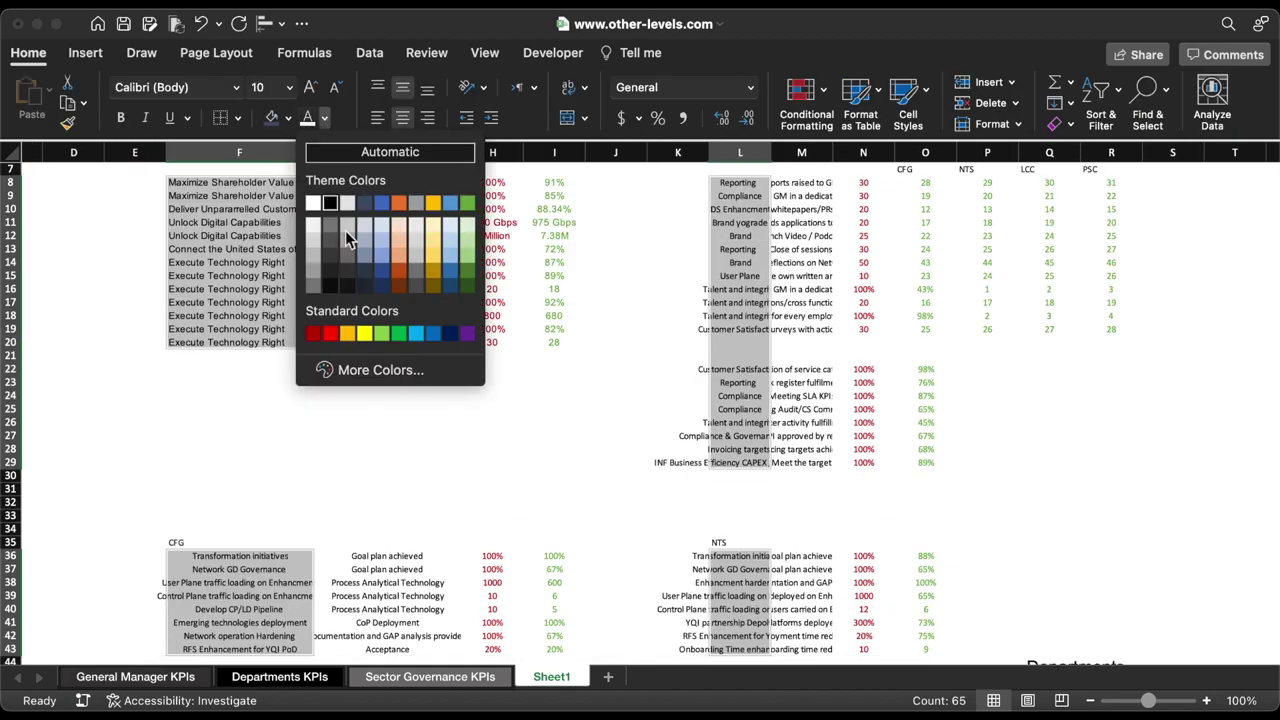
click(380, 369)
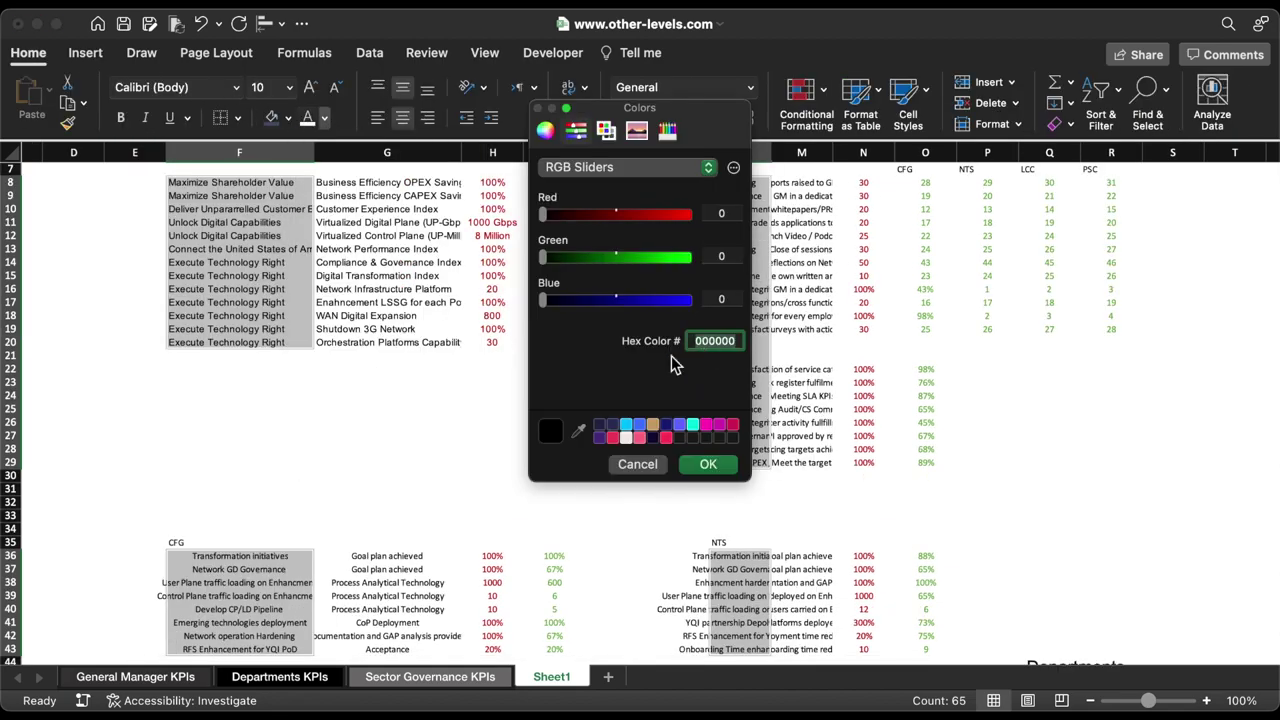
text(002868)
key(Return)
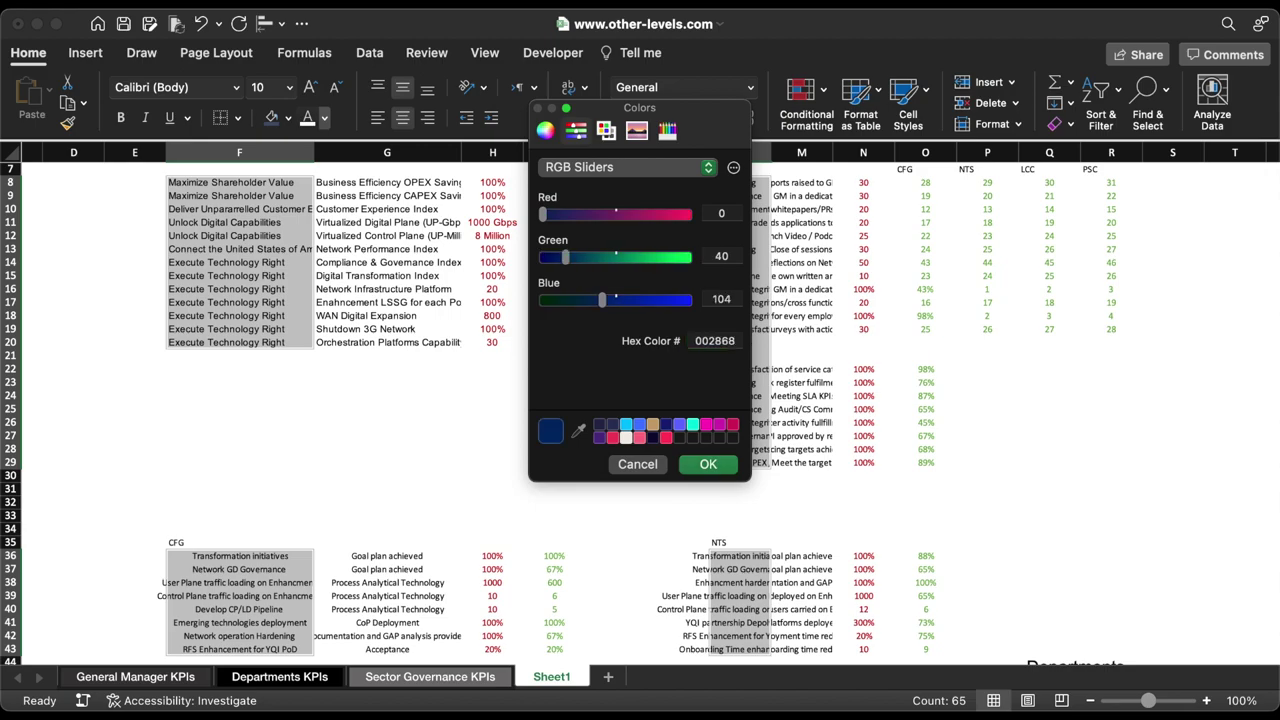
click(708, 464)
scroll(517, 320, down, 4)
click(379, 121)
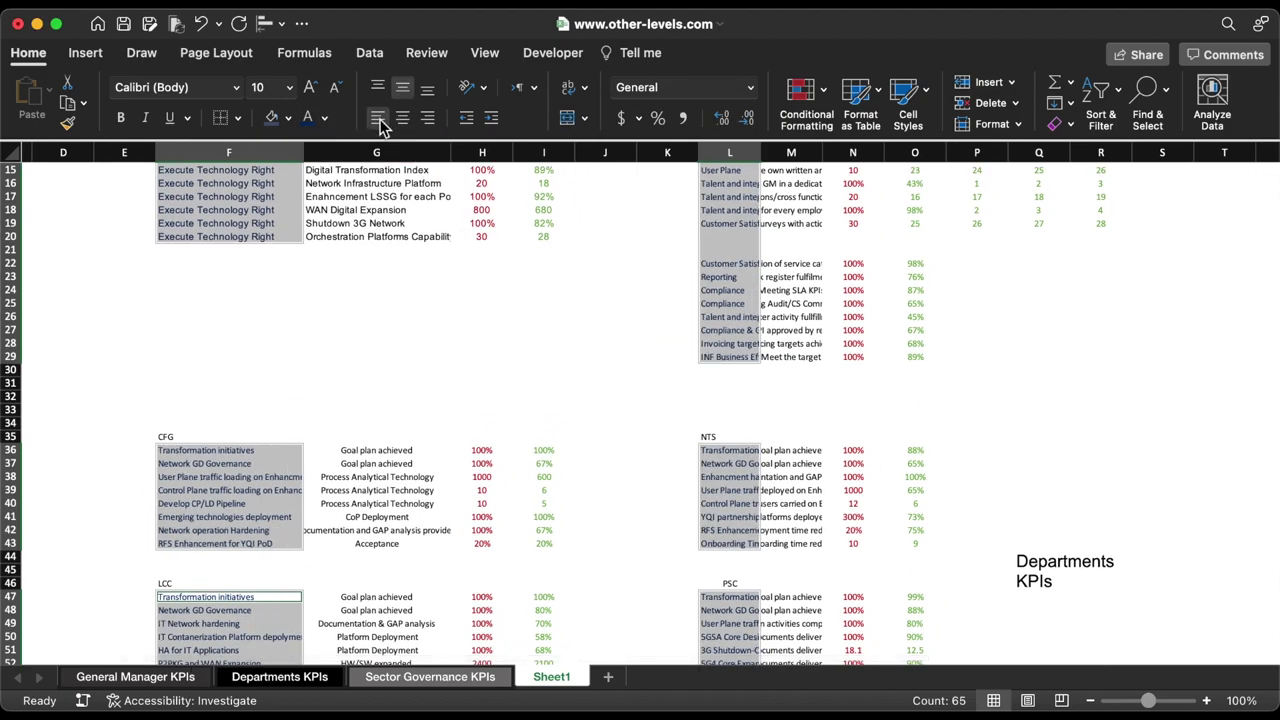
Color the description text in columns G and M blue 0460A9.
scroll(399, 277, down, 5)
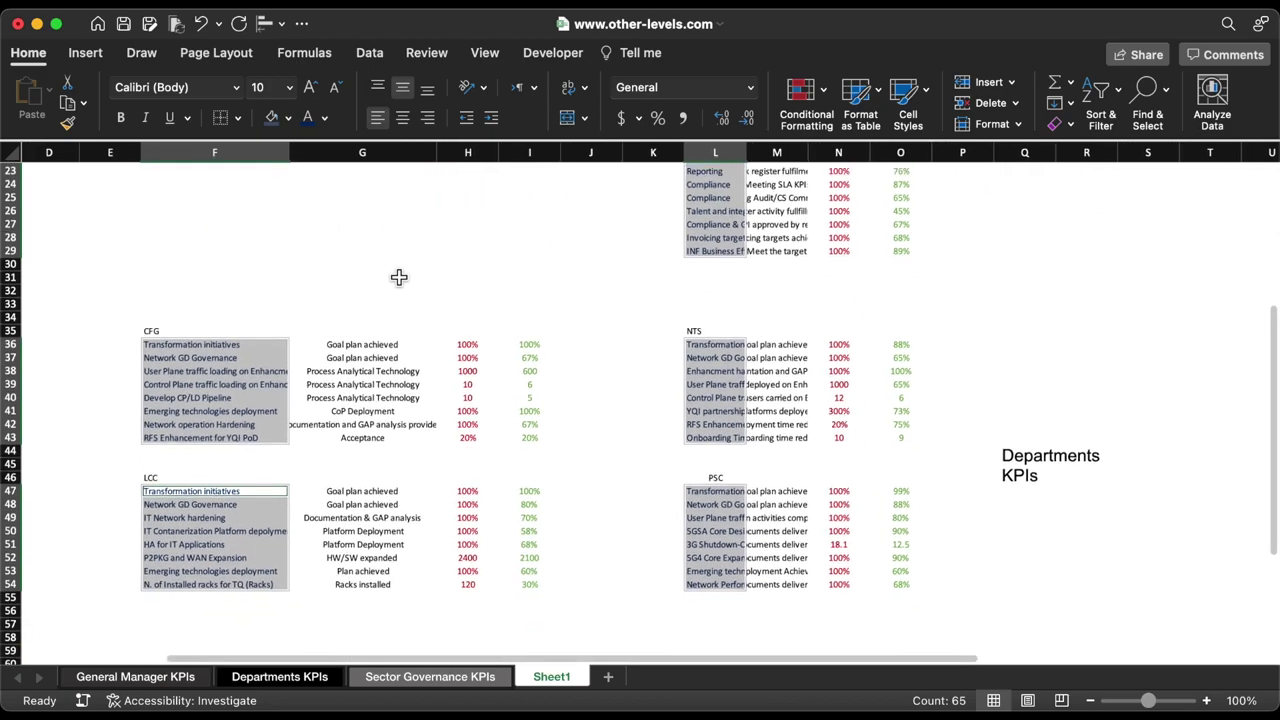
drag(375, 337, 358, 427)
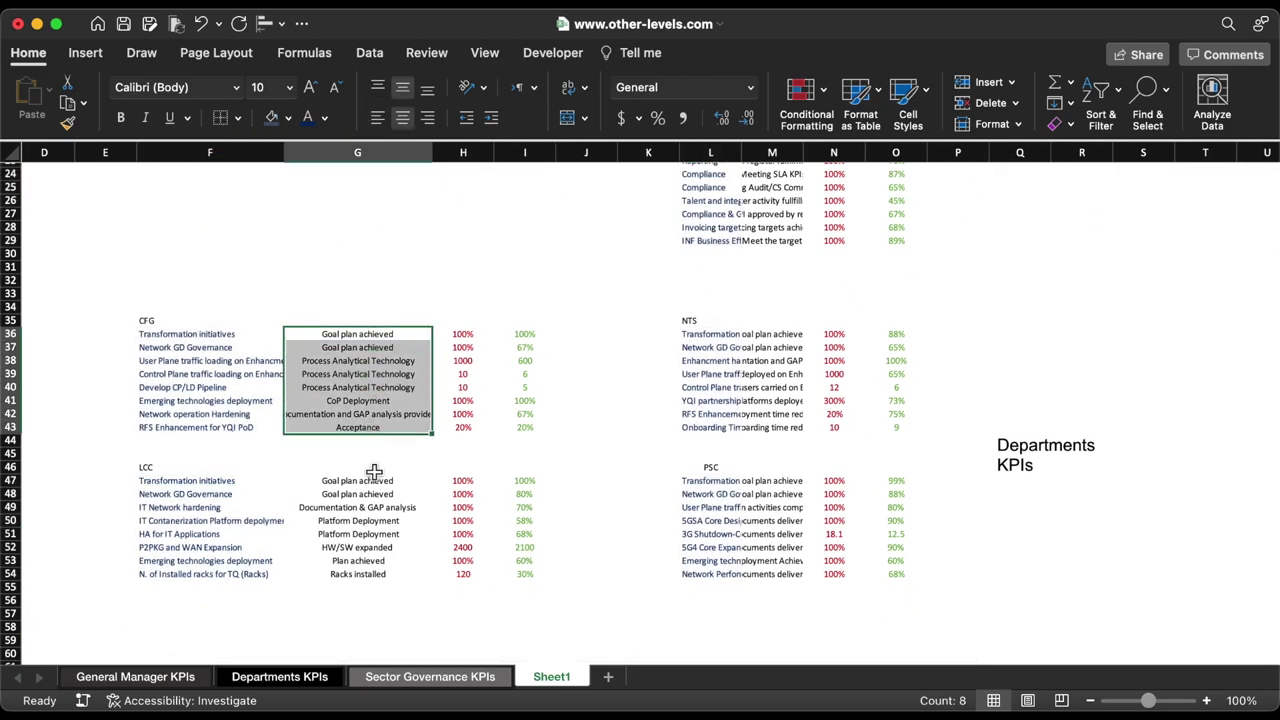
drag(375, 480, 358, 574)
drag(790, 340, 790, 427)
drag(785, 481, 785, 574)
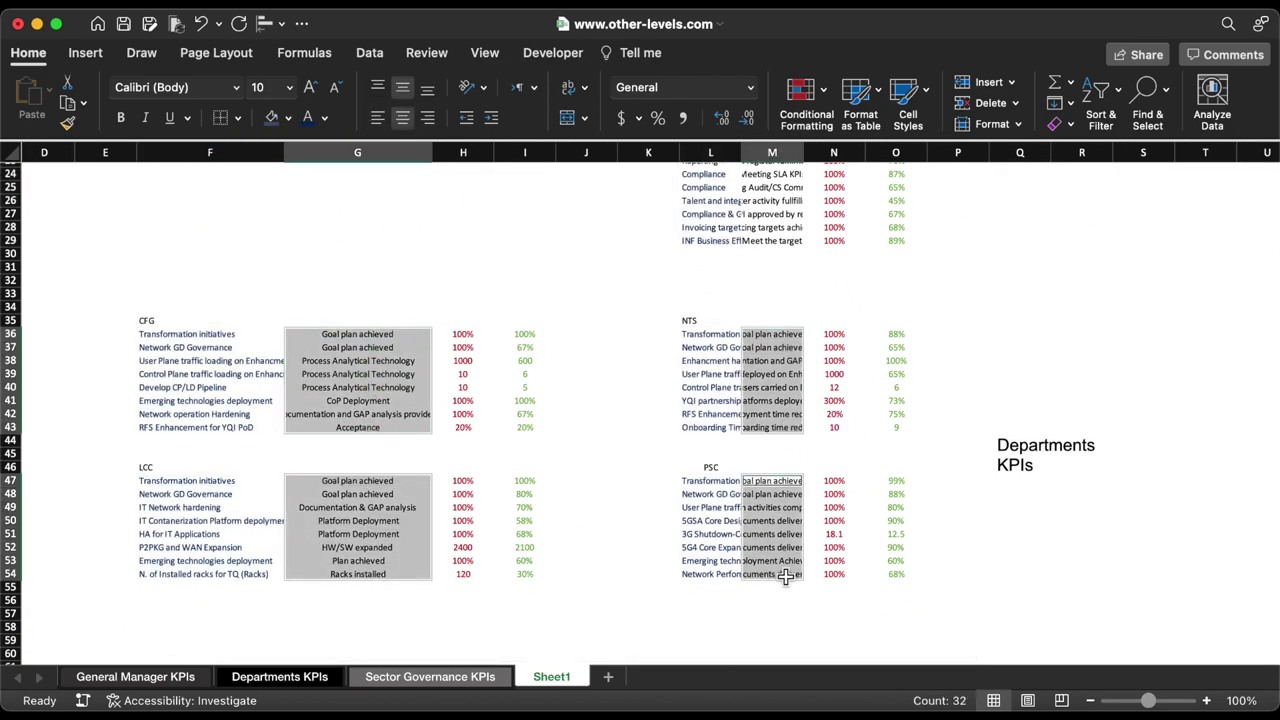
scroll(785, 574, up, 10)
drag(784, 224, 785, 505)
drag(320, 224, 318, 384)
click(325, 119)
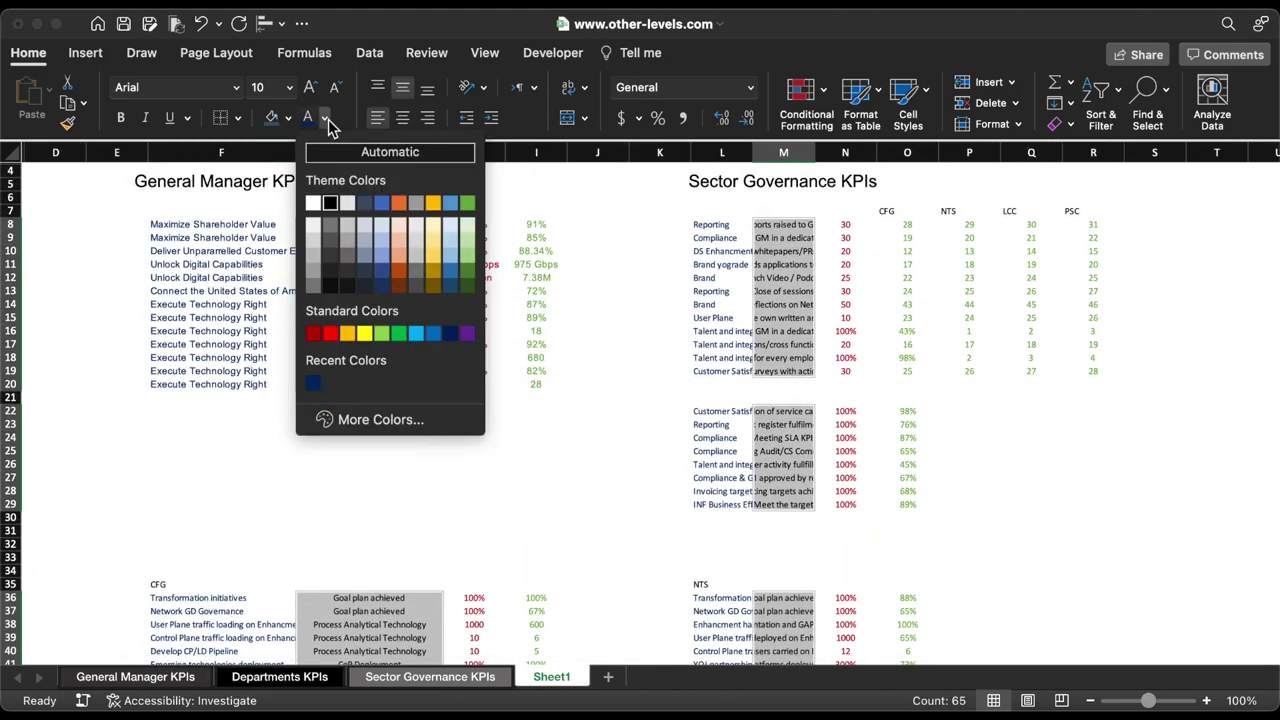
click(378, 420)
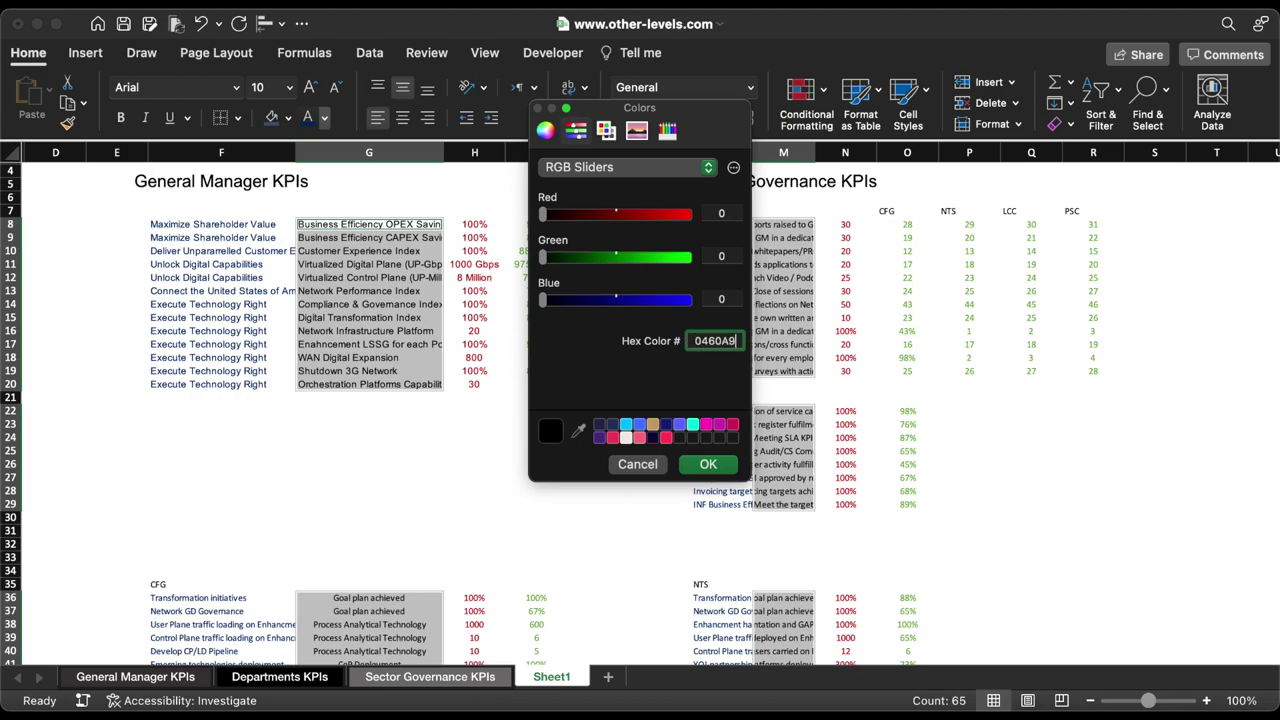
click(708, 466)
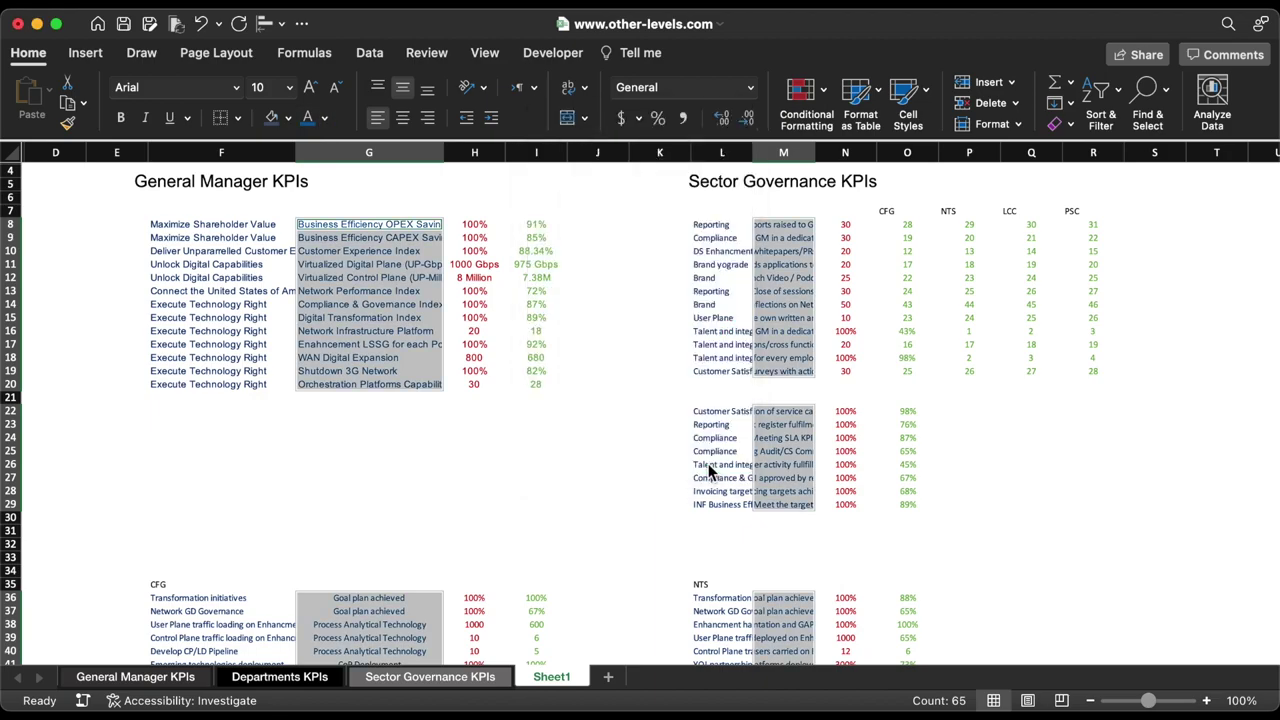
Set the entire sheet's font to Arial.
click(10, 152)
click(237, 88)
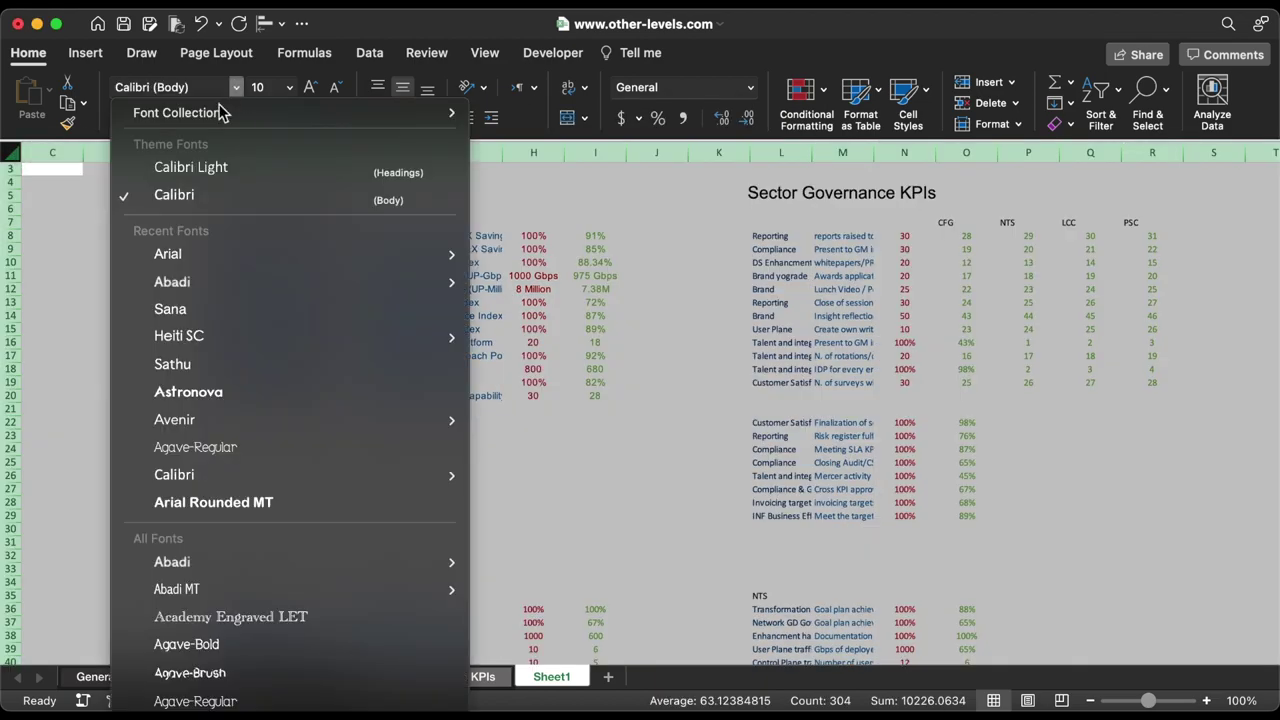
click(177, 254)
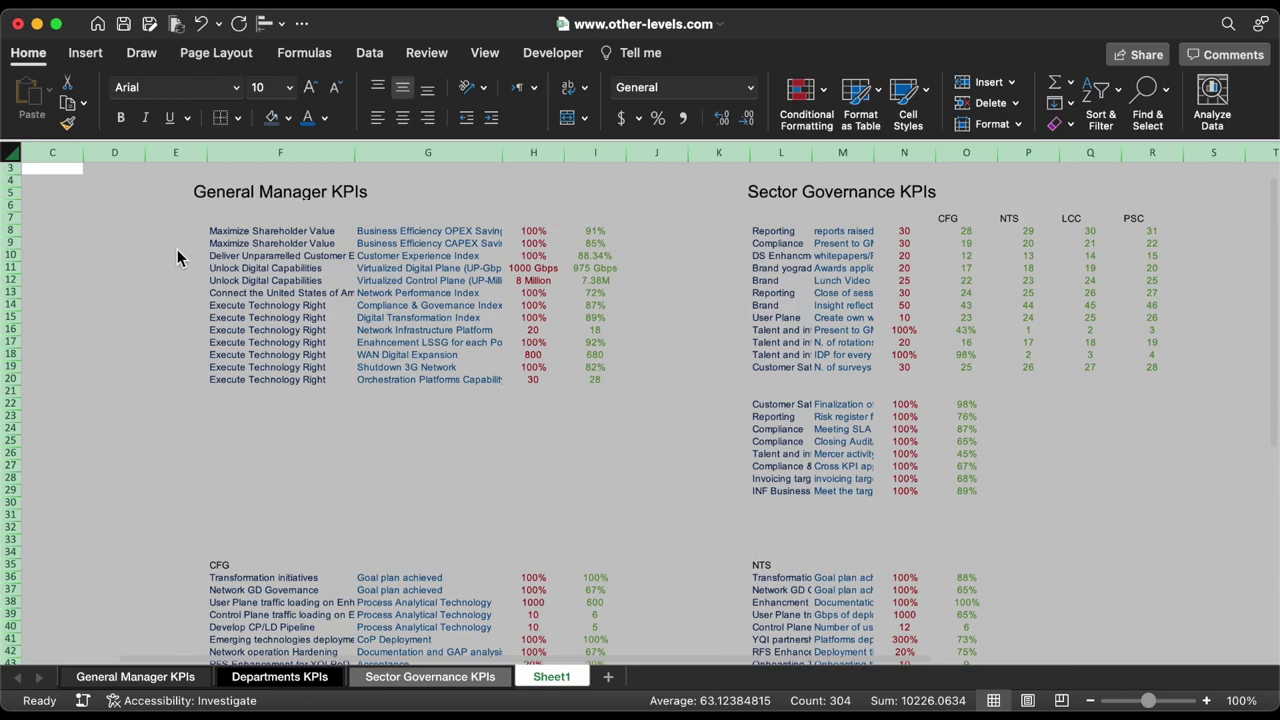
click(606, 430)
scroll(575, 385, down, 1)
click(500, 152)
Color the values in columns H and N grey 8E9AA0.
scroll(746, 160, right, 3)
scroll(746, 160, up, 2)
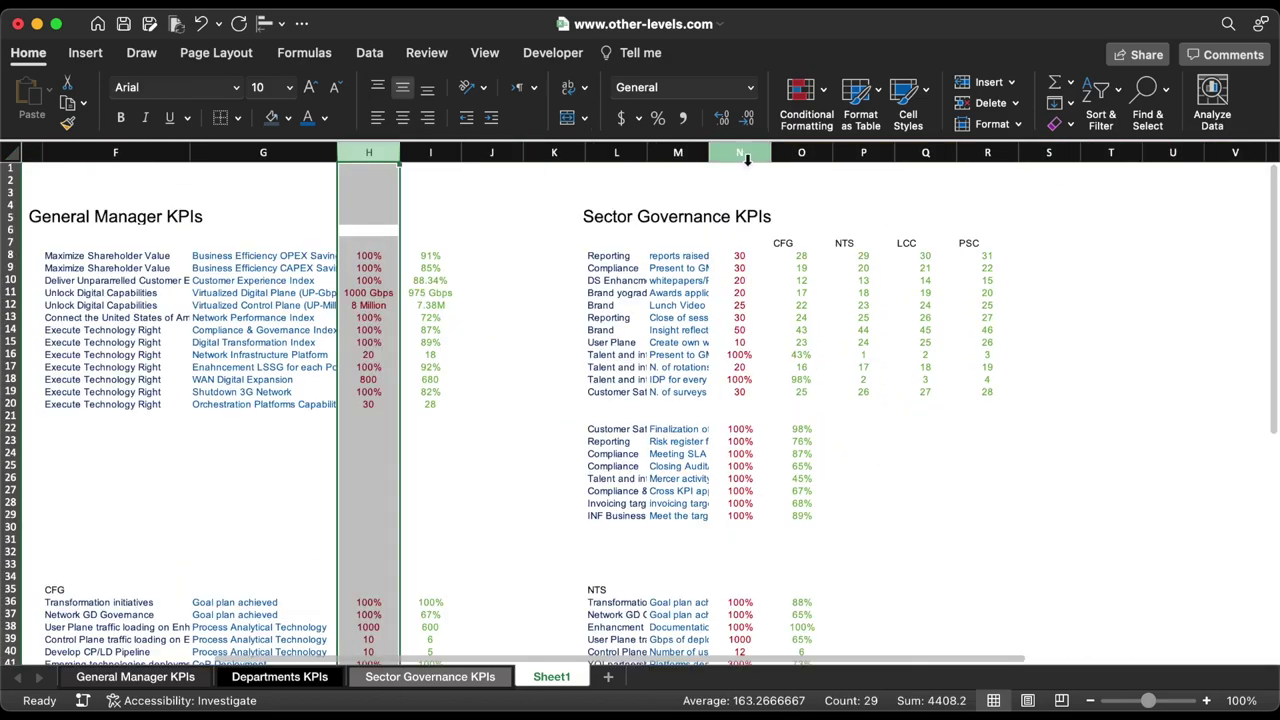
click(746, 155)
scroll(746, 160, left, 1)
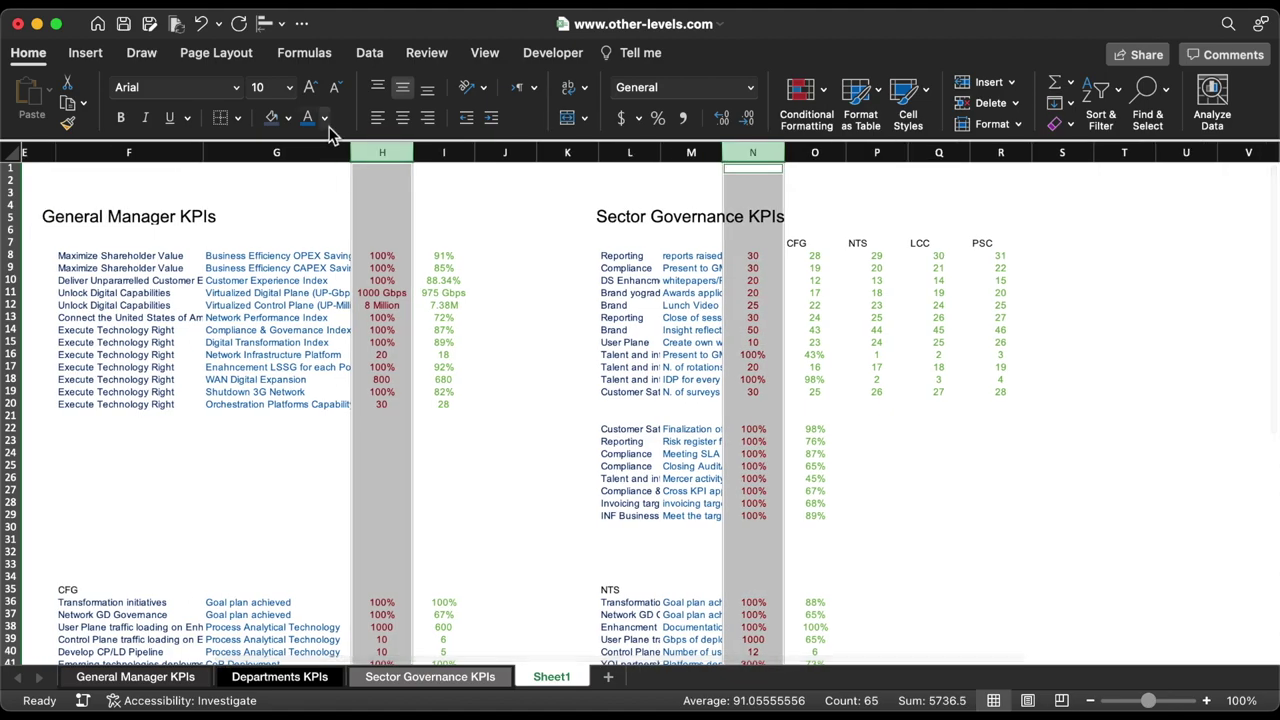
click(324, 118)
click(381, 421)
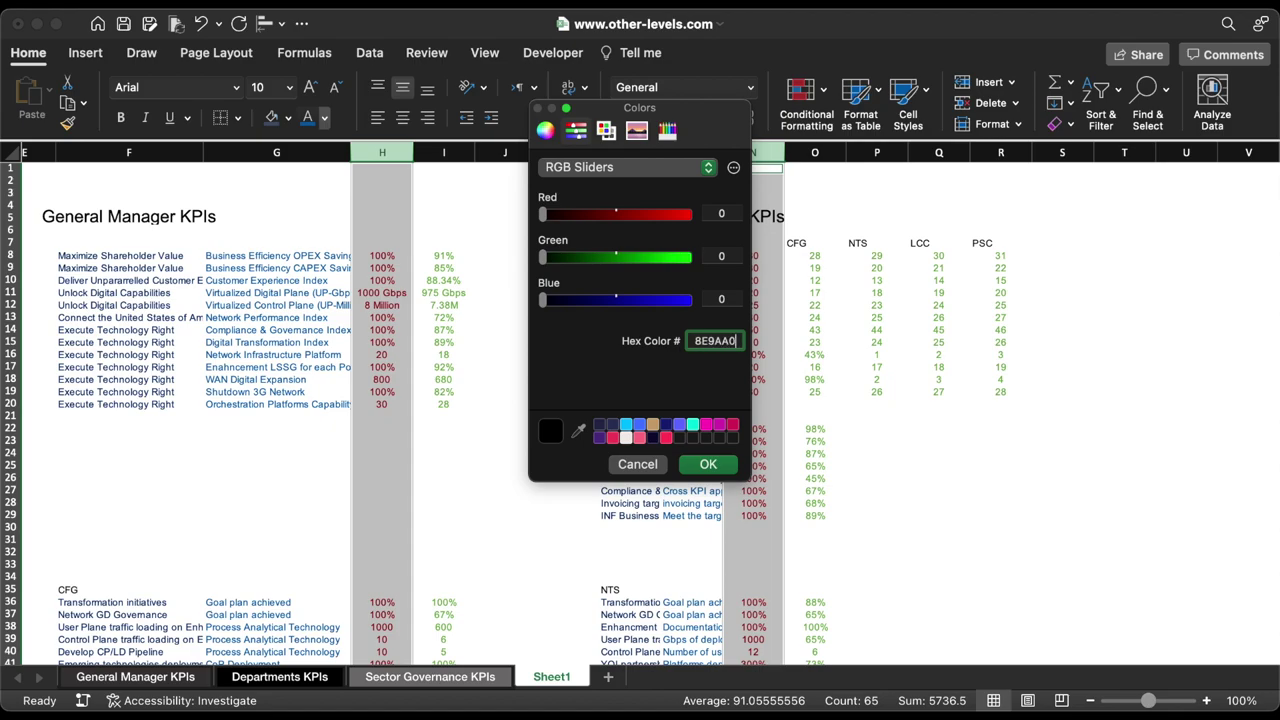
text(8E9AA0)
key(Return)
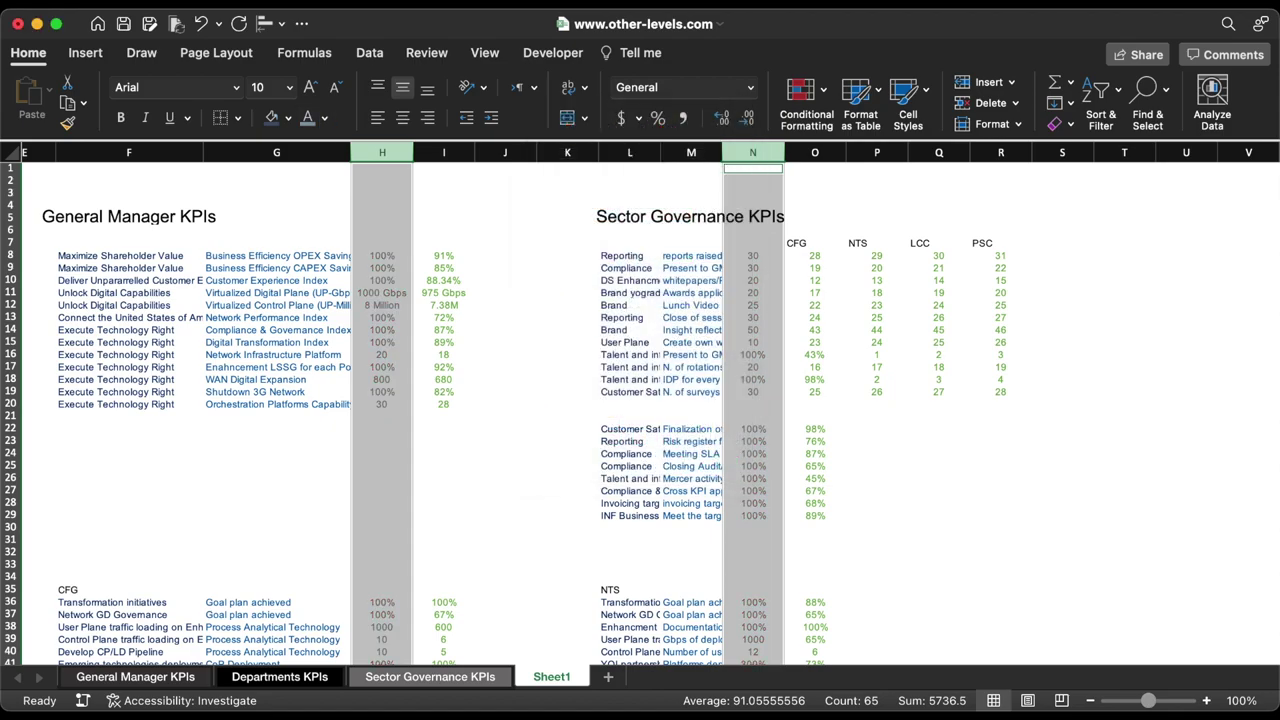
Color the values in column I and columns O through R blue 004AC6.
click(450, 153)
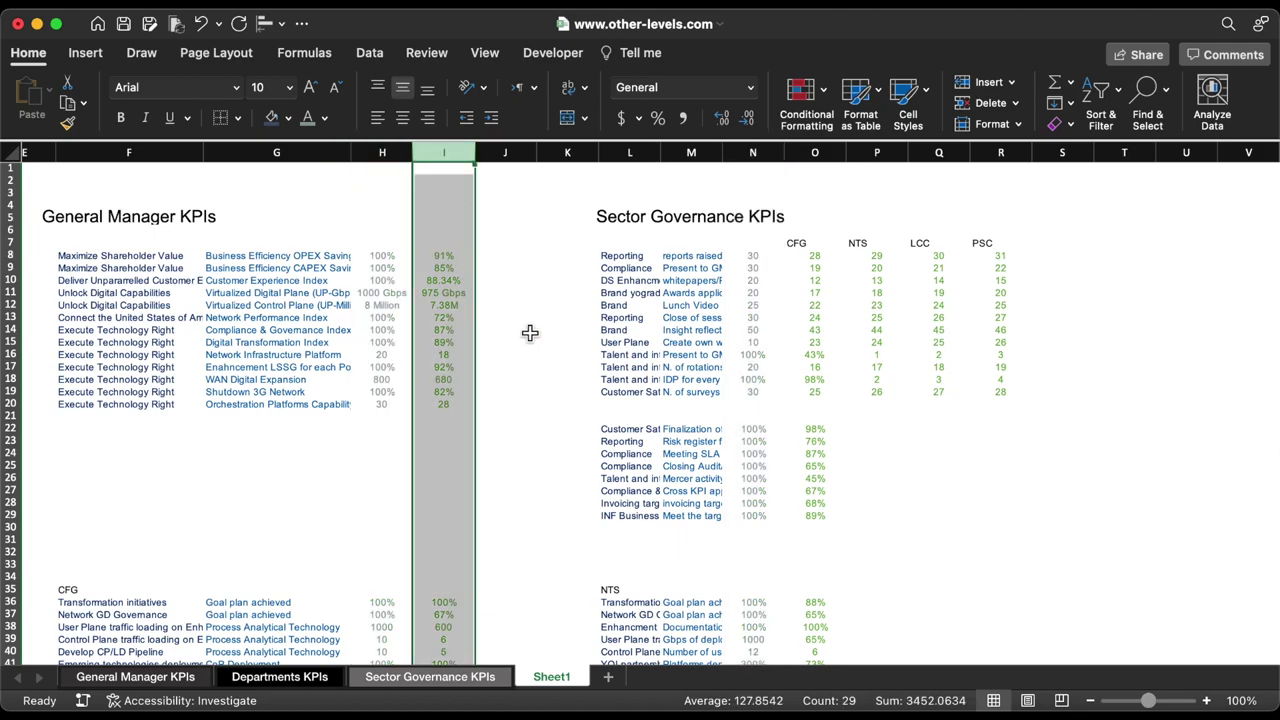
scroll(531, 334, right, 3)
super+click(663, 155)
drag(663, 155, 822, 160)
click(324, 118)
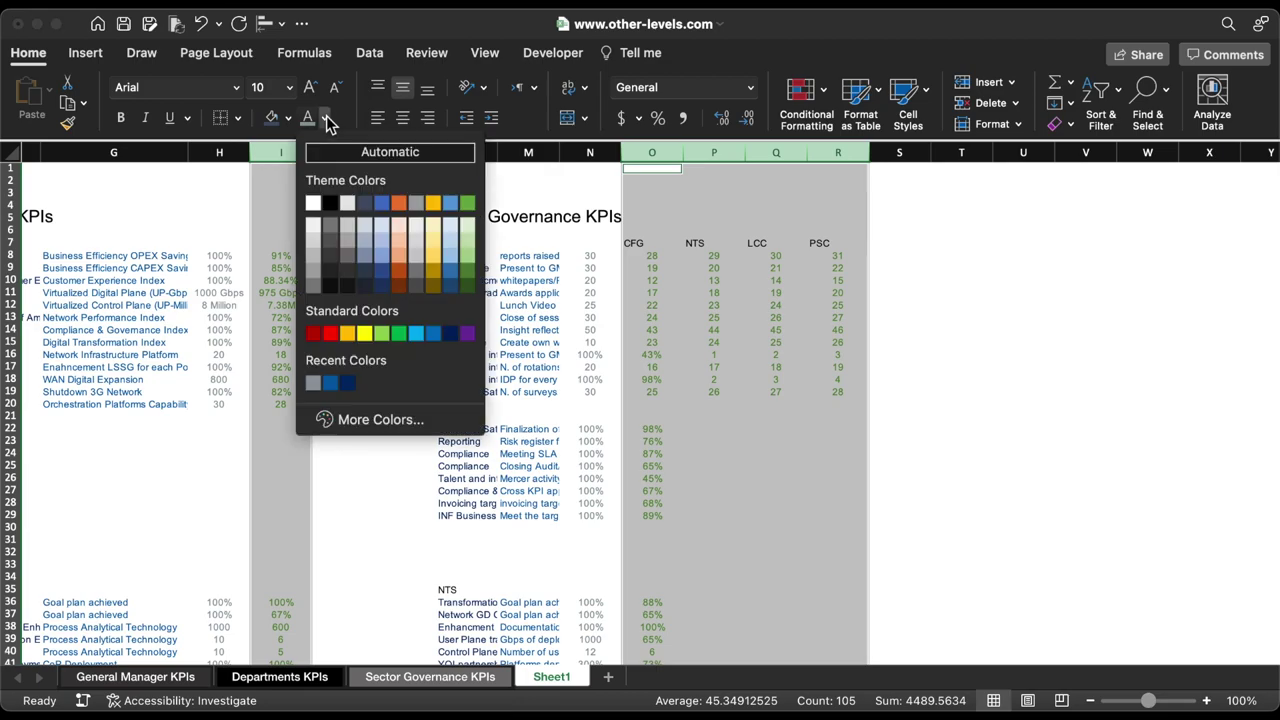
click(380, 424)
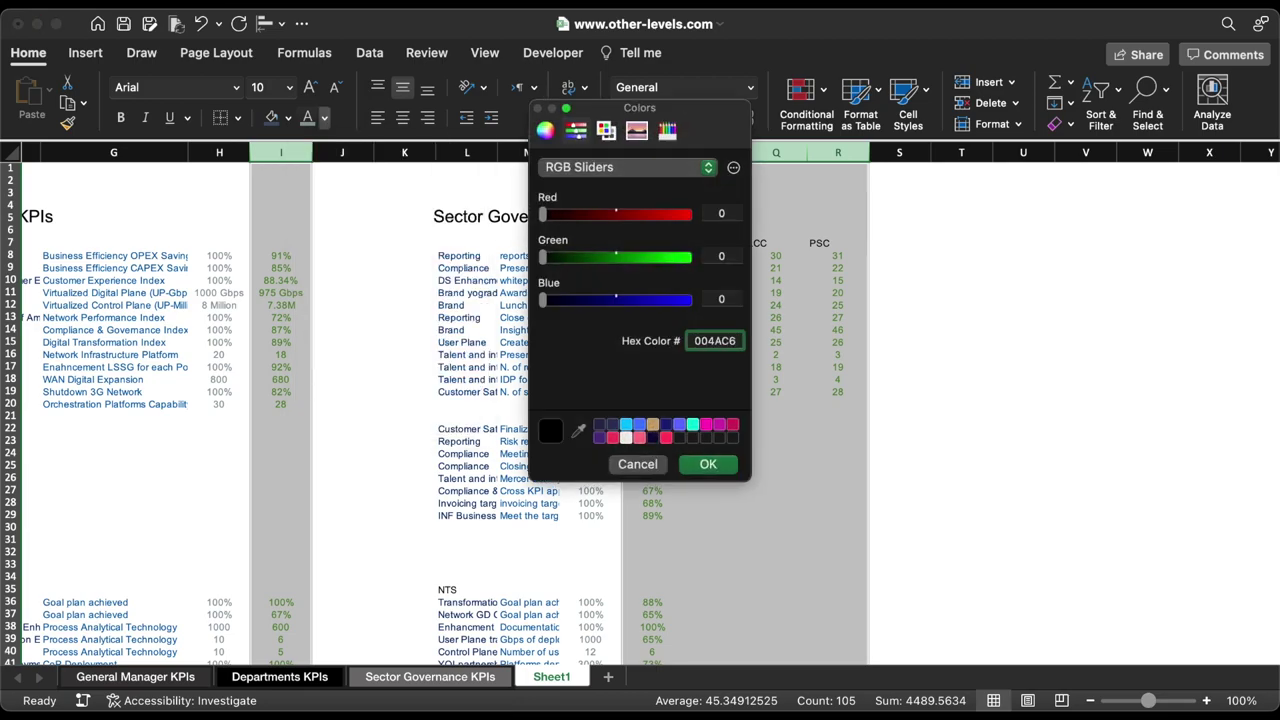
key(Return)
drag(845, 243, 651, 248)
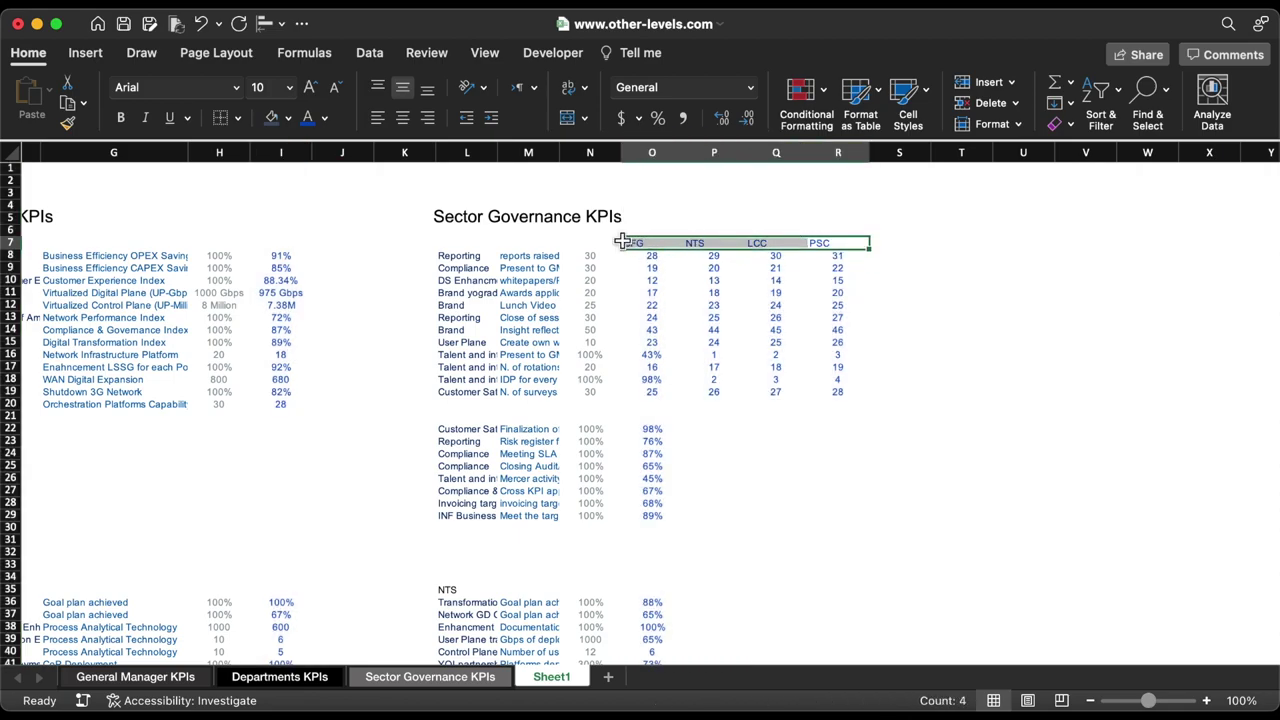
Centre the CFG to PSC headers, make them bold and colour them red CB073E.
click(402, 118)
key(super+b)
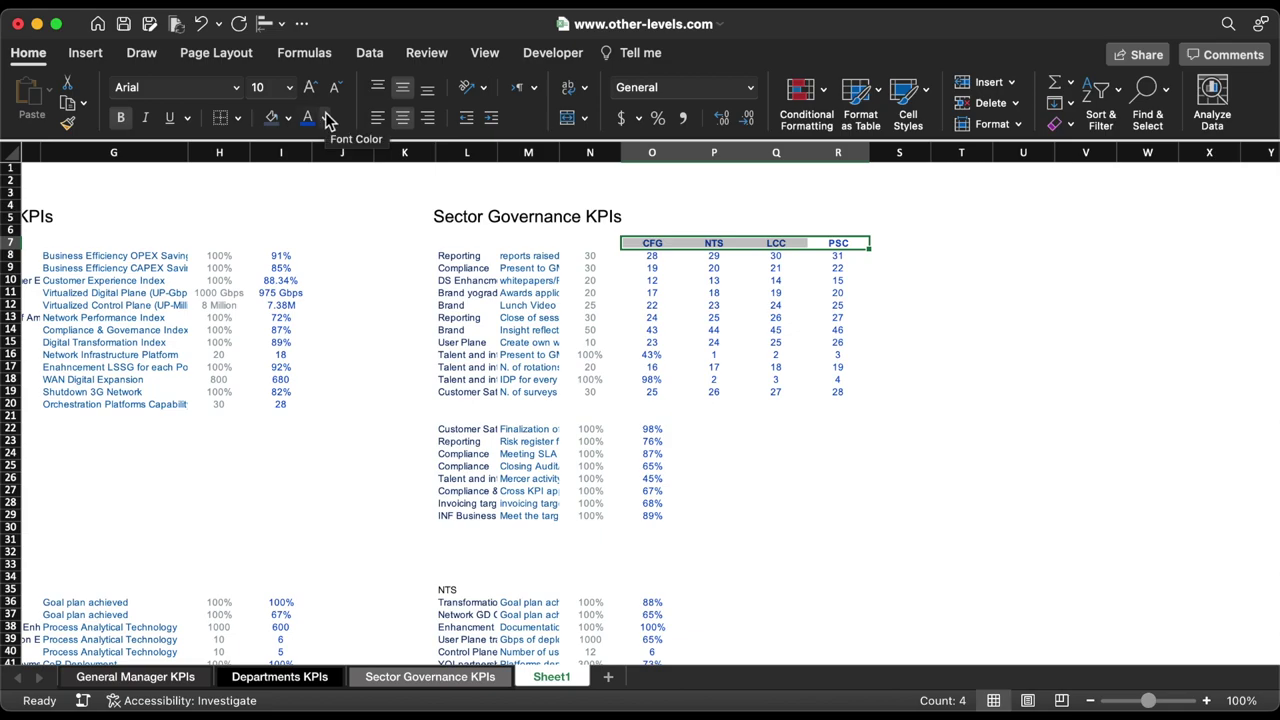
click(330, 118)
click(346, 420)
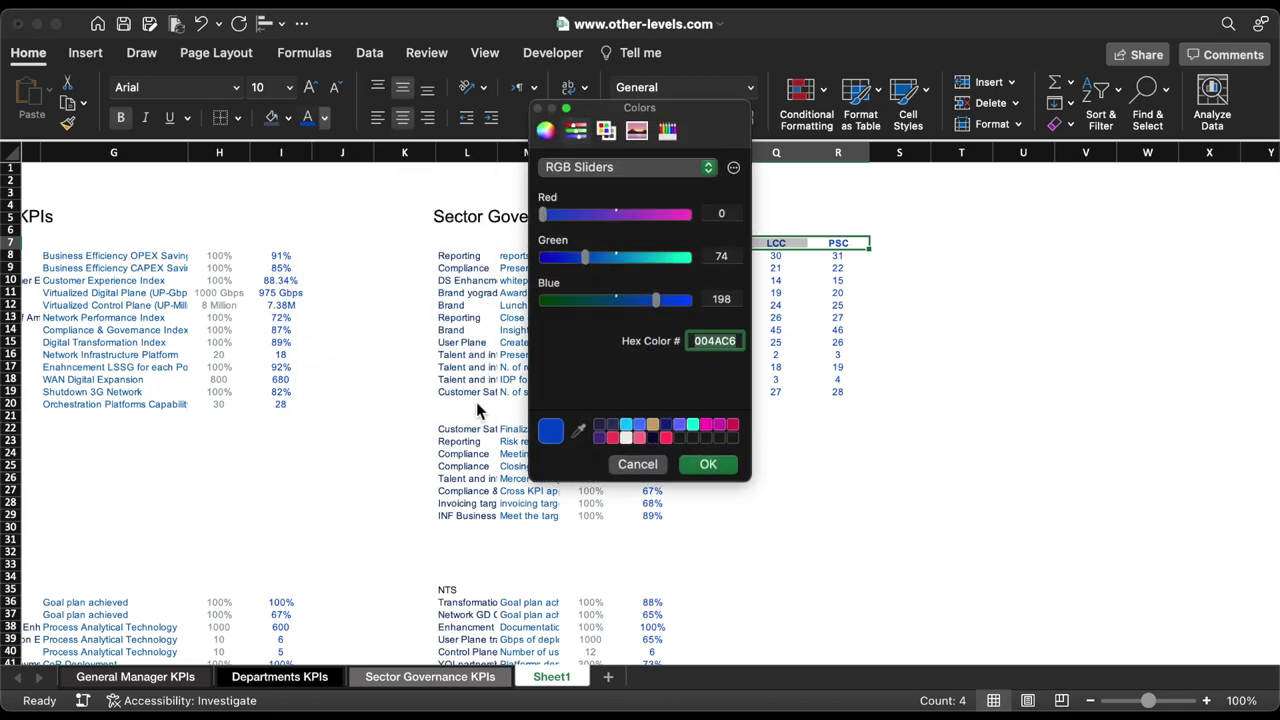
text(CB073E)
key(Return)
key(Return)
Copy the CFG header's formatting onto the CFG, LCC, NTS and PSC group titles.
scroll(640, 400, down, 4)
scroll(640, 400, left, 3)
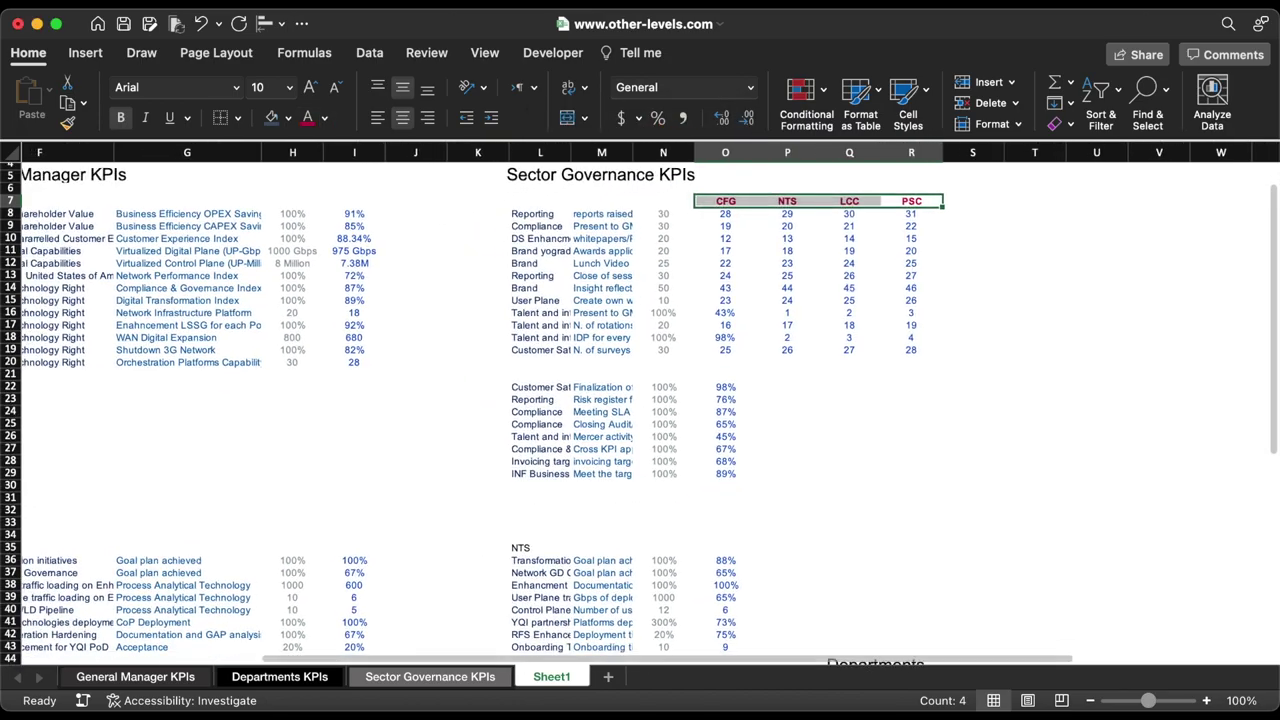
scroll(819, 197, up, 2)
scroll(819, 197, right, 1)
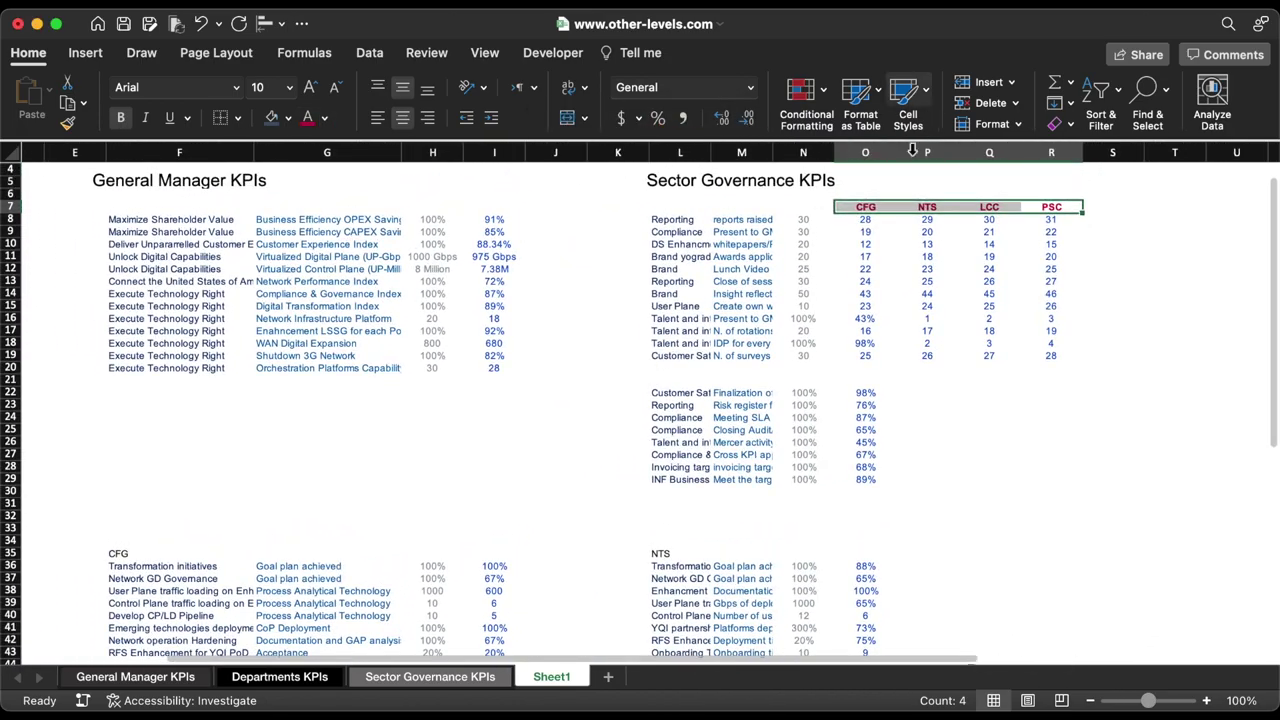
click(866, 206)
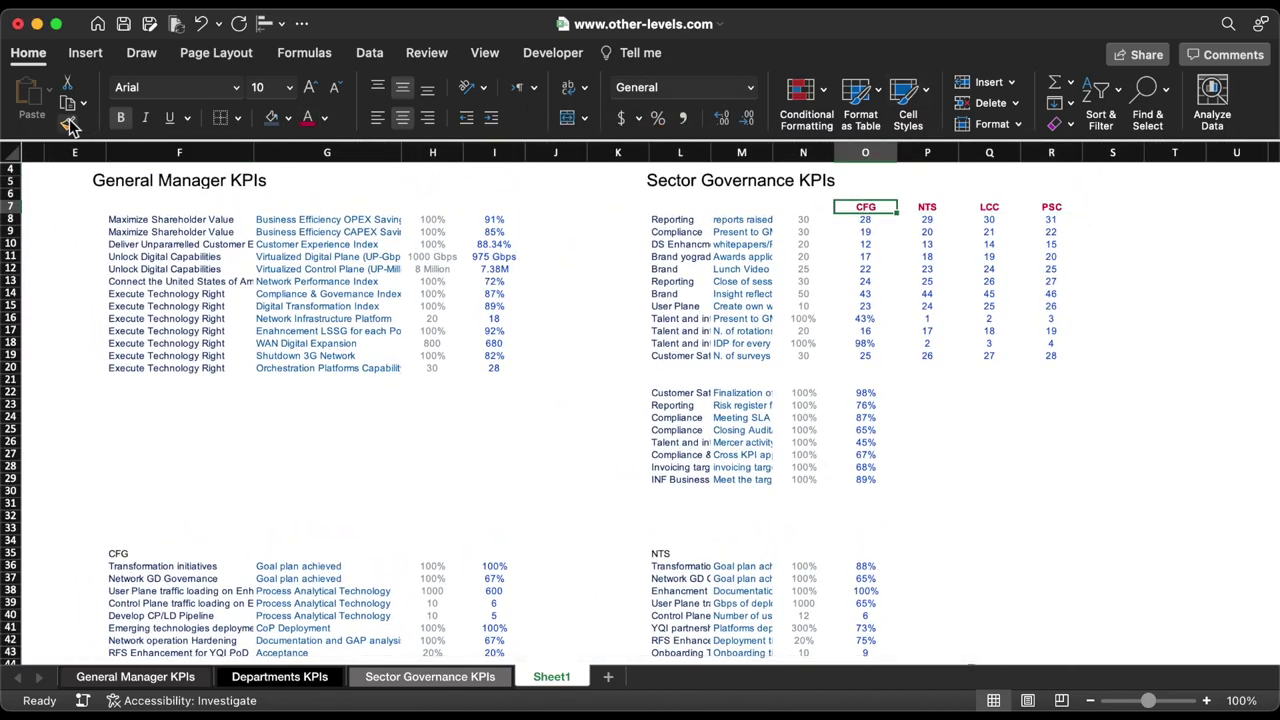
click(68, 123)
scroll(436, 430, down, 5)
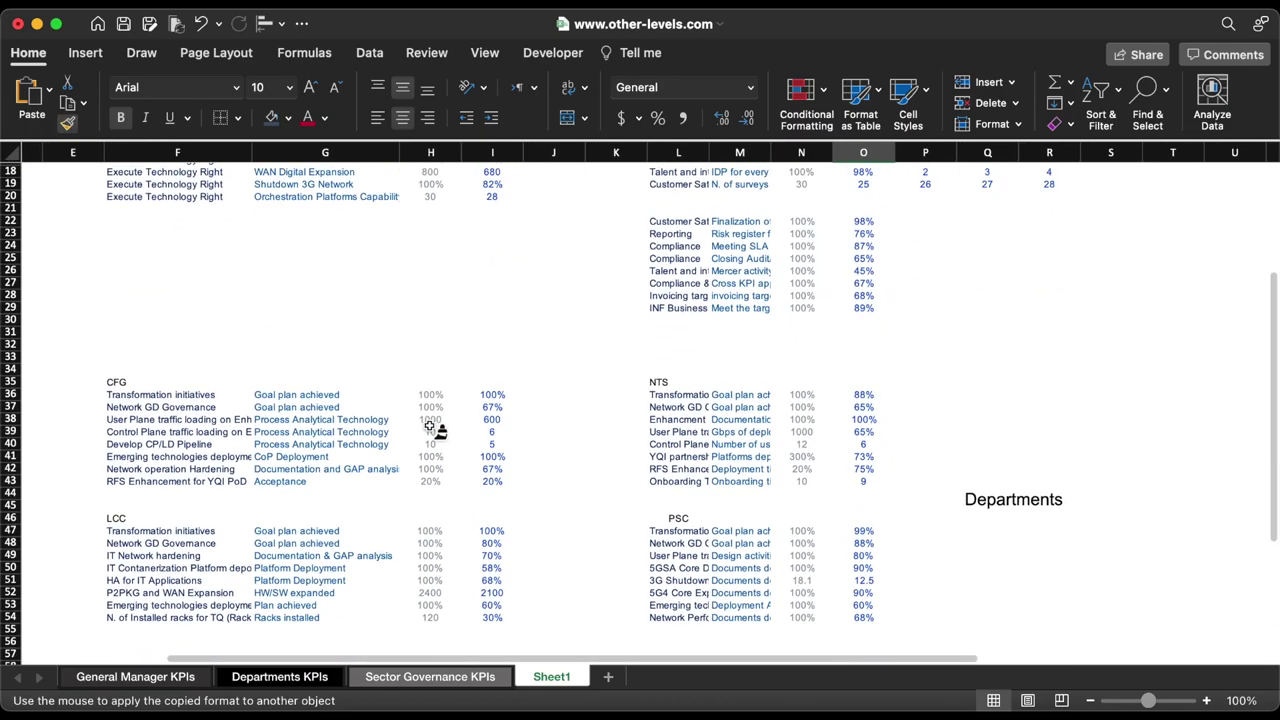
click(143, 388)
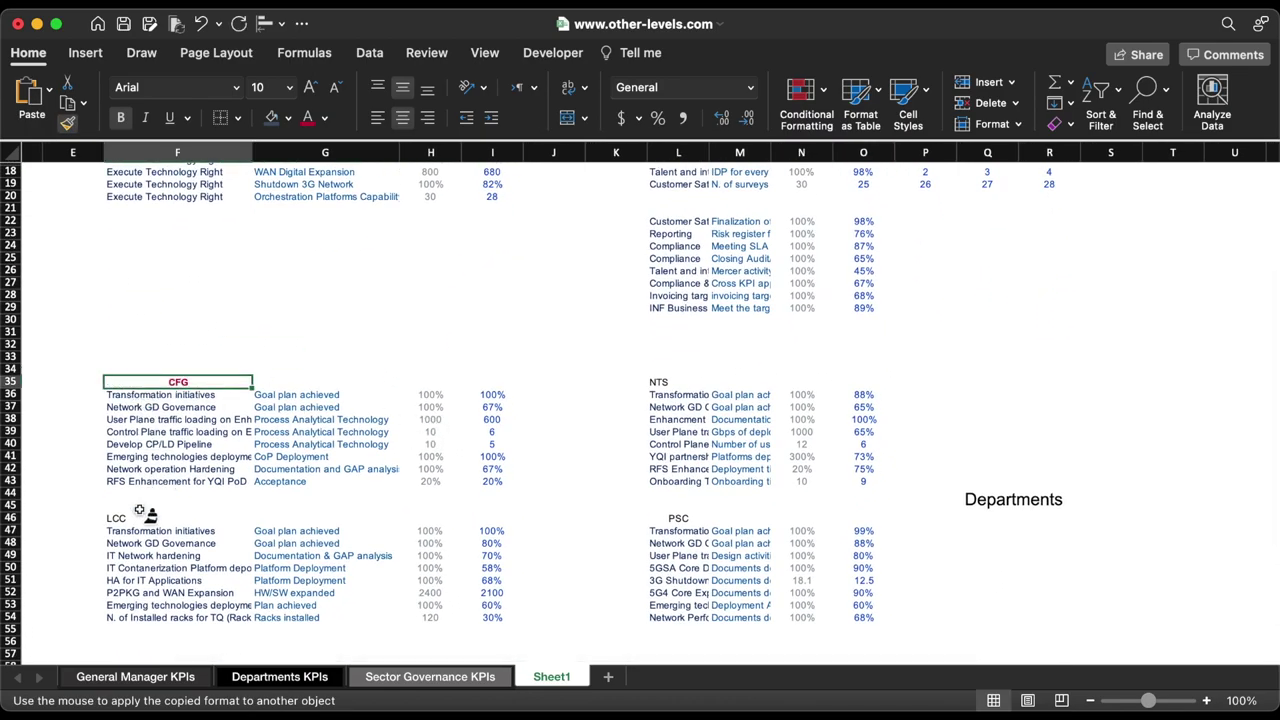
click(140, 520)
click(680, 386)
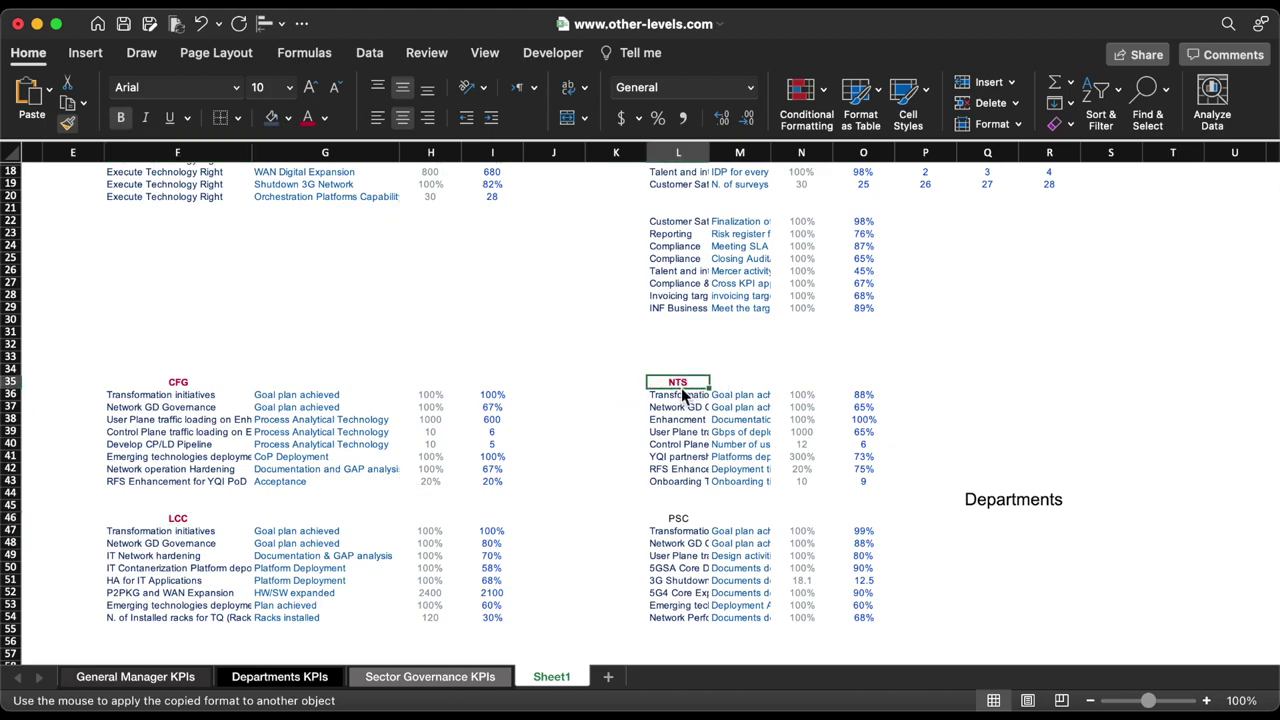
click(690, 520)
key(Escape)
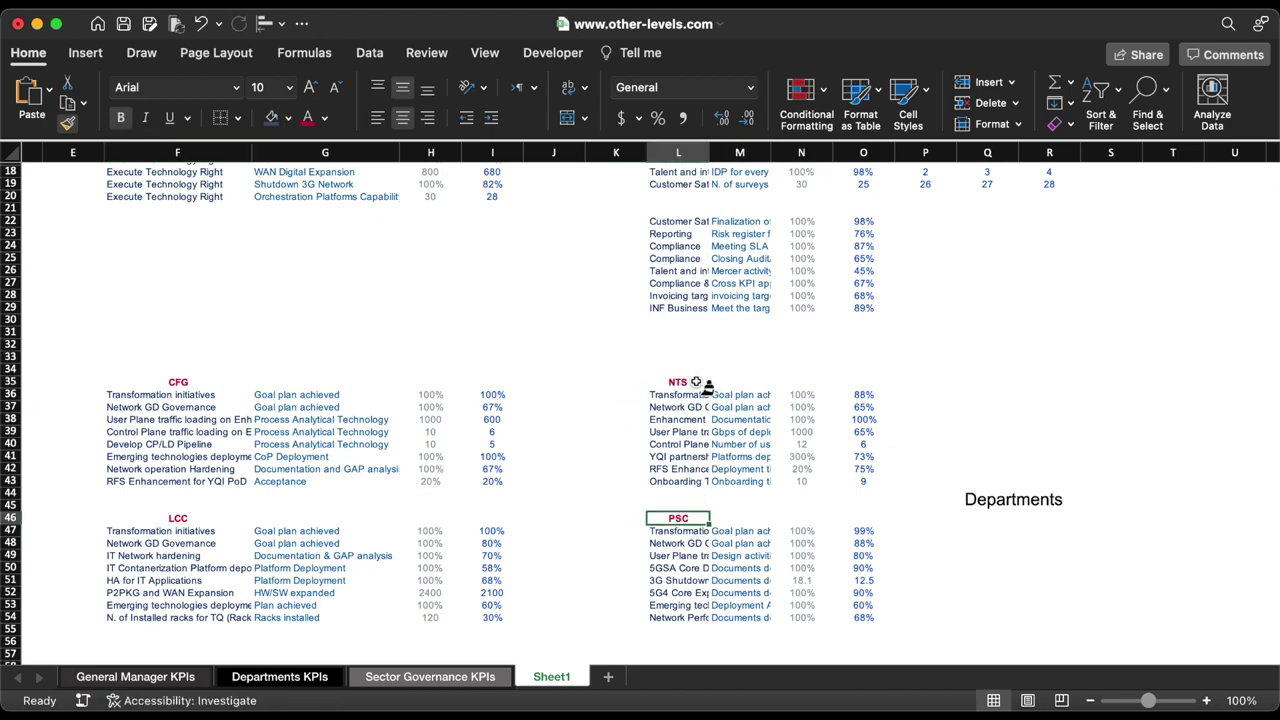
Left-align the CFG, NTS, LCC and PSC group titles.
super+click(697, 384)
super+click(180, 385)
super+click(180, 518)
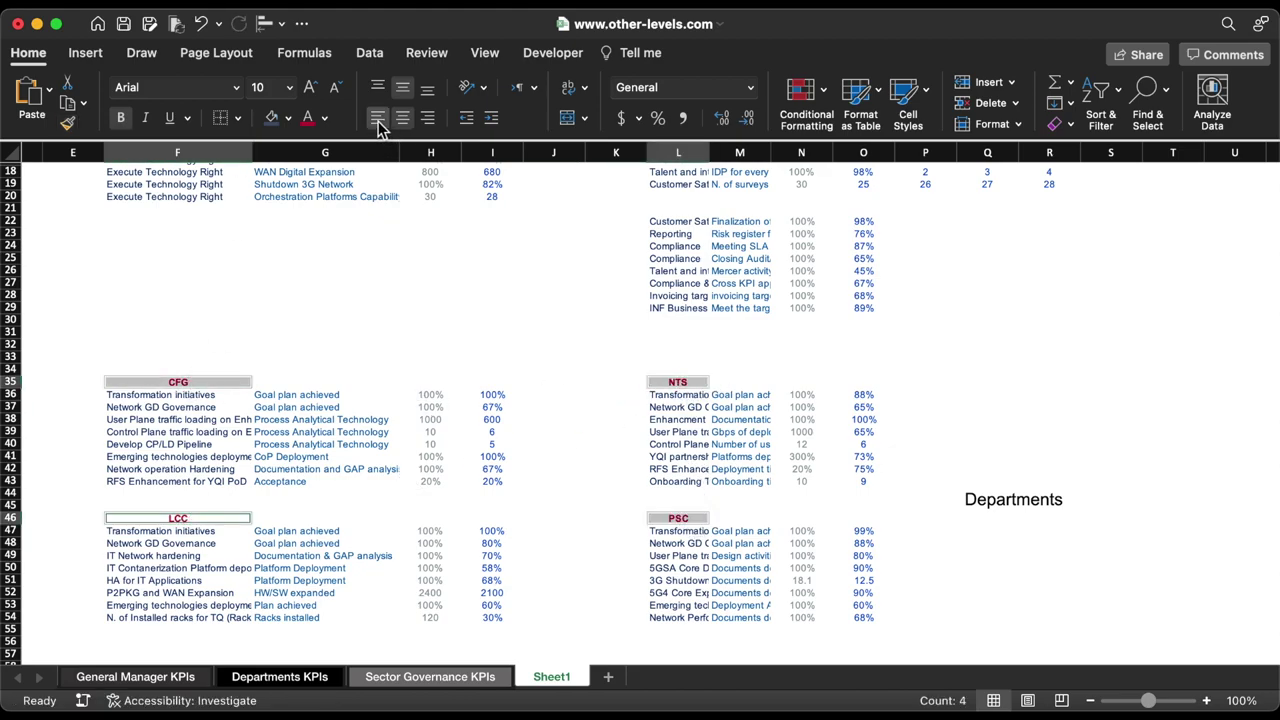
click(380, 120)
click(490, 312)
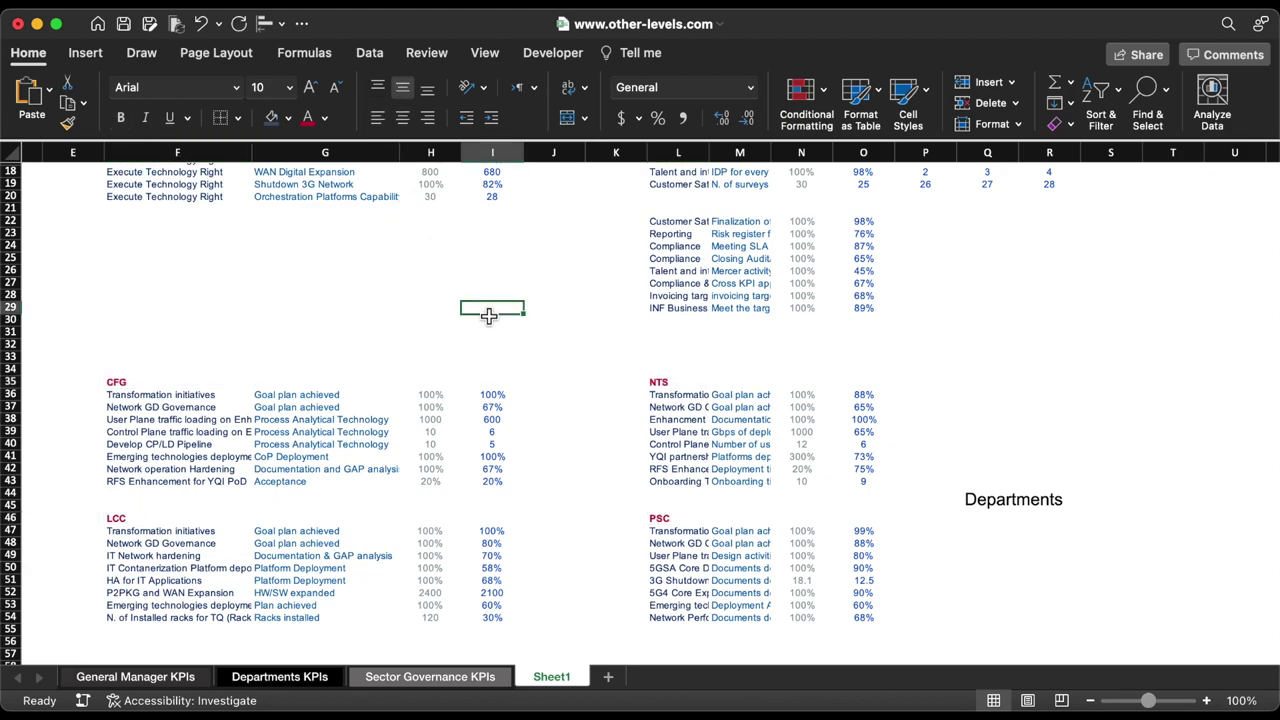
Make the Departments KPIs text box taller.
click(1035, 504)
drag(1017, 530, 1017, 578)
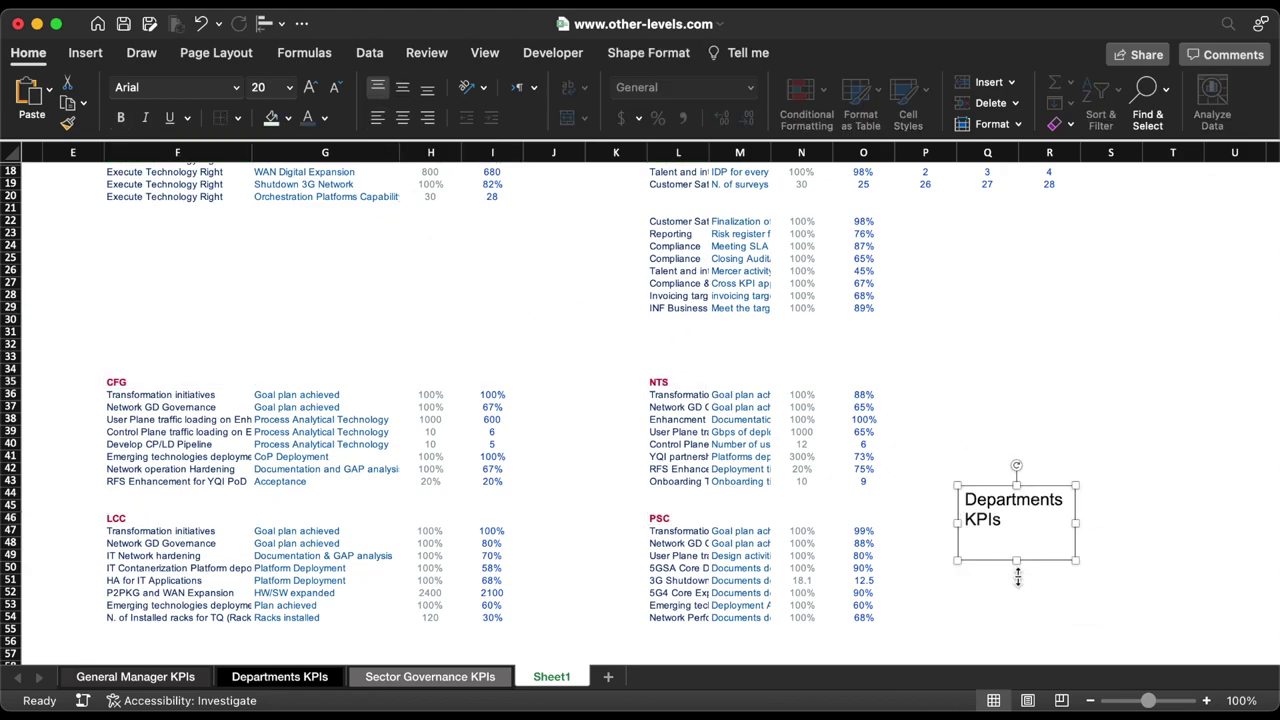
click(1014, 512)
Set every row of the worksheet to 12.5 points high.
scroll(1014, 580, up, 10)
click(400, 457)
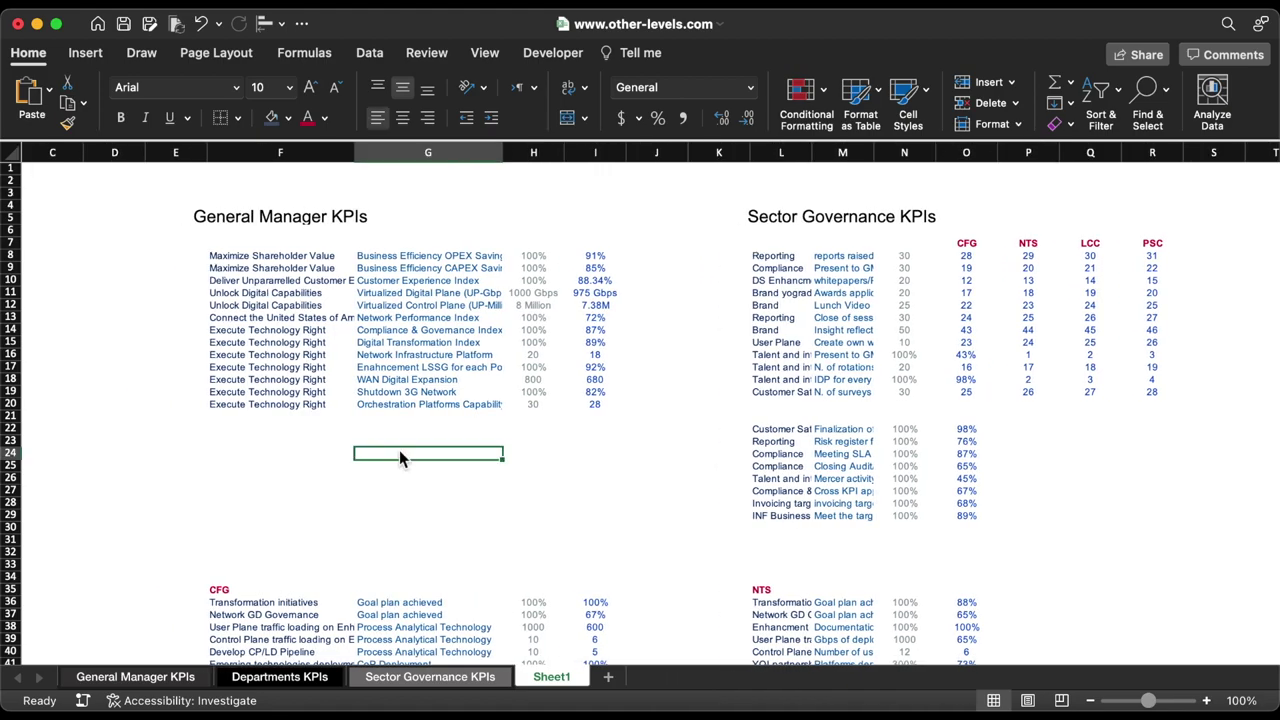
click(10, 152)
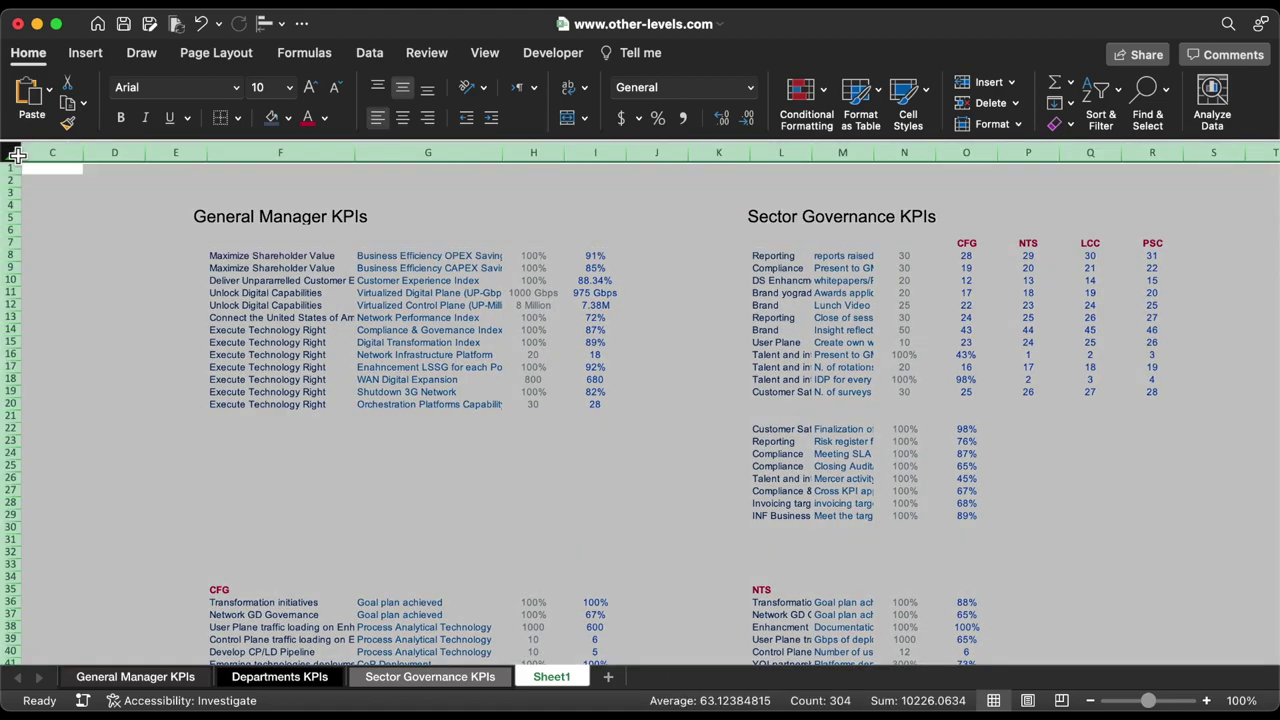
click(985, 124)
click(1004, 169)
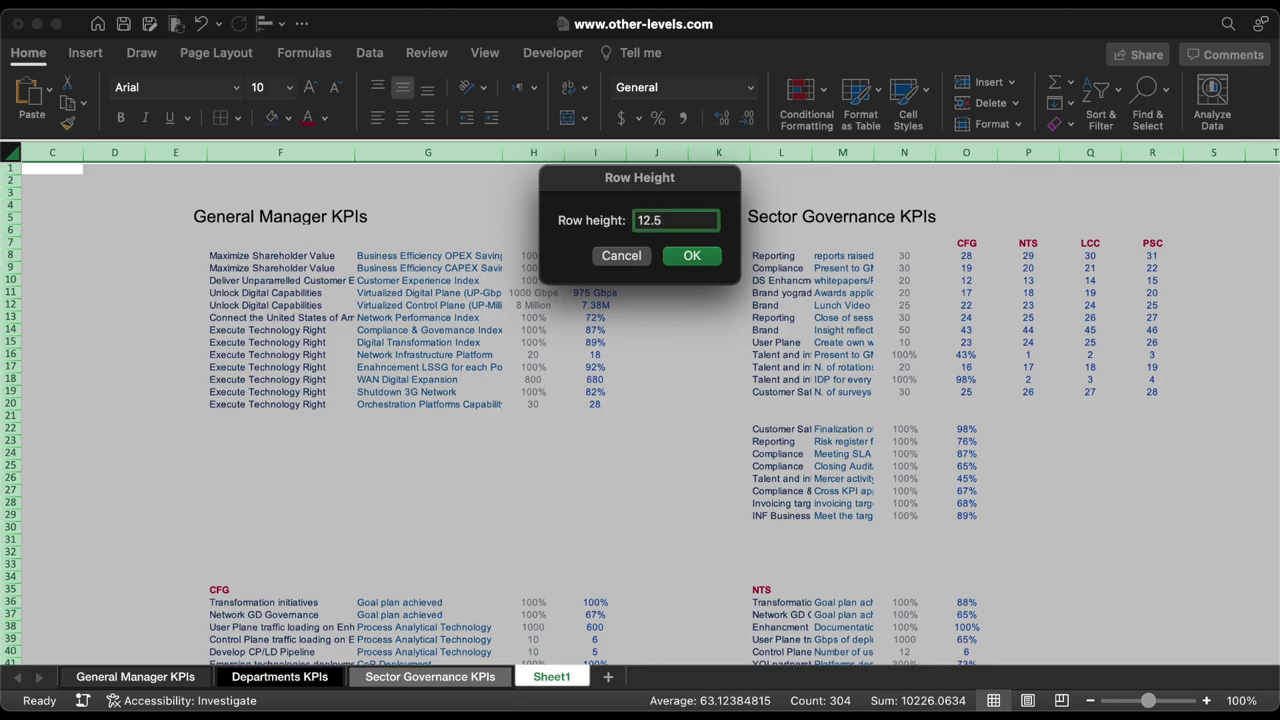
text(12.5)
key(Return)
Widen columns L and M to fit their text, and set columns H and N to width 9.18.
click(847, 153)
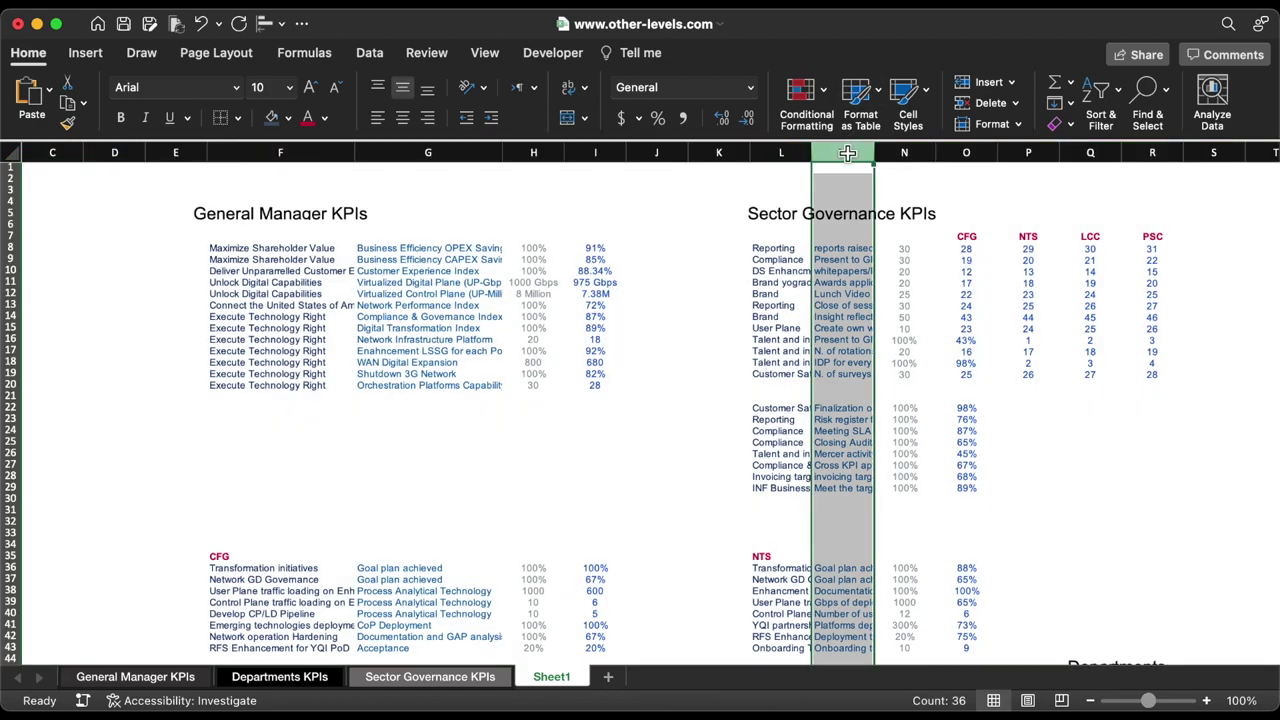
drag(818, 153, 902, 156)
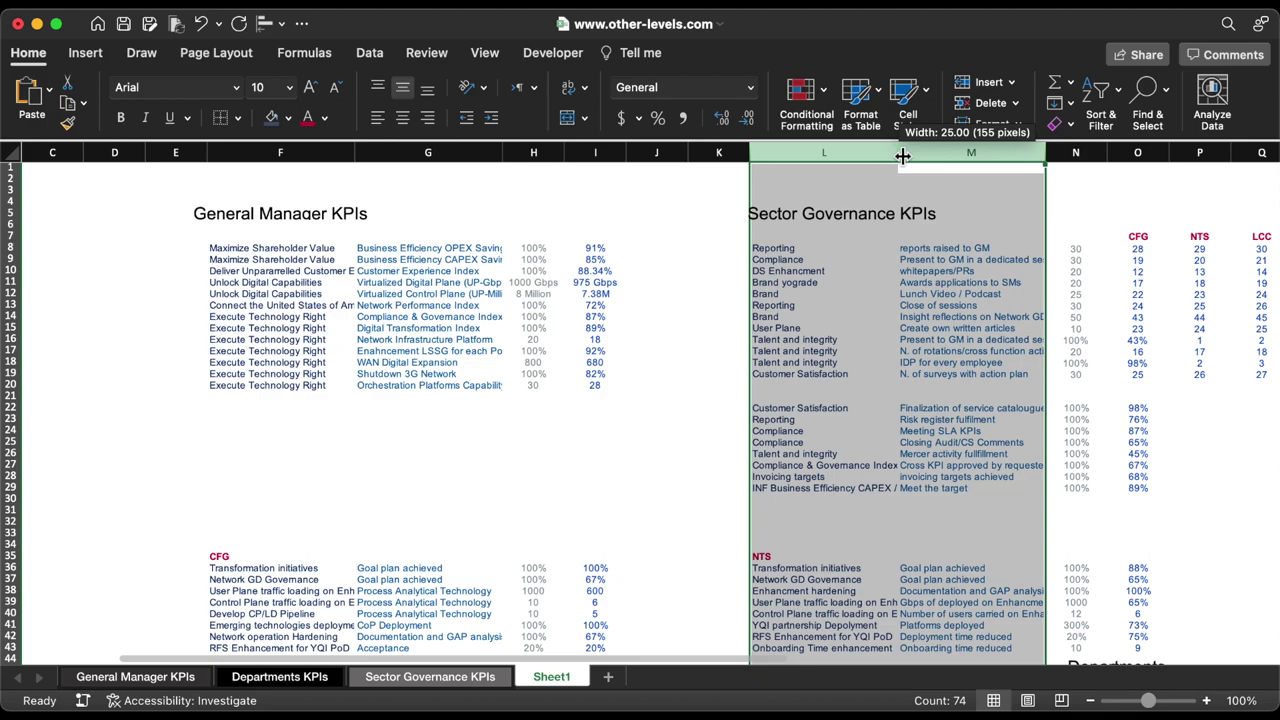
click(533, 152)
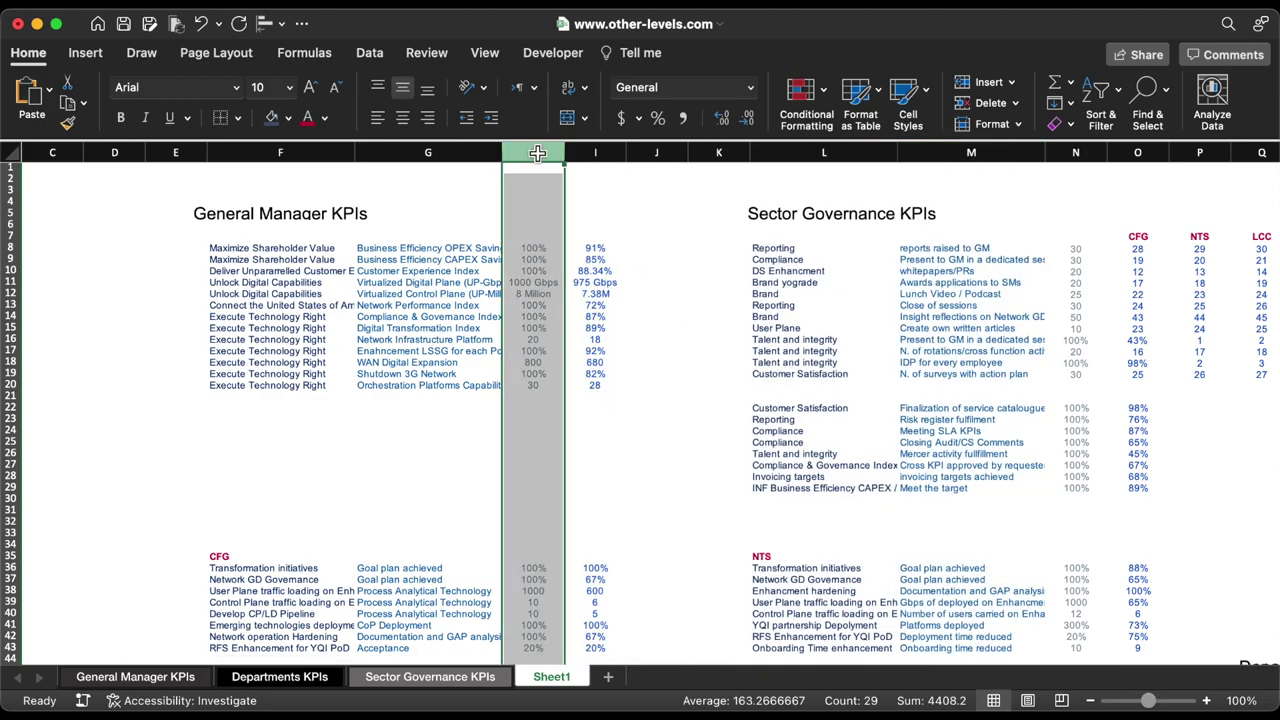
super+click(1076, 152)
click(992, 124)
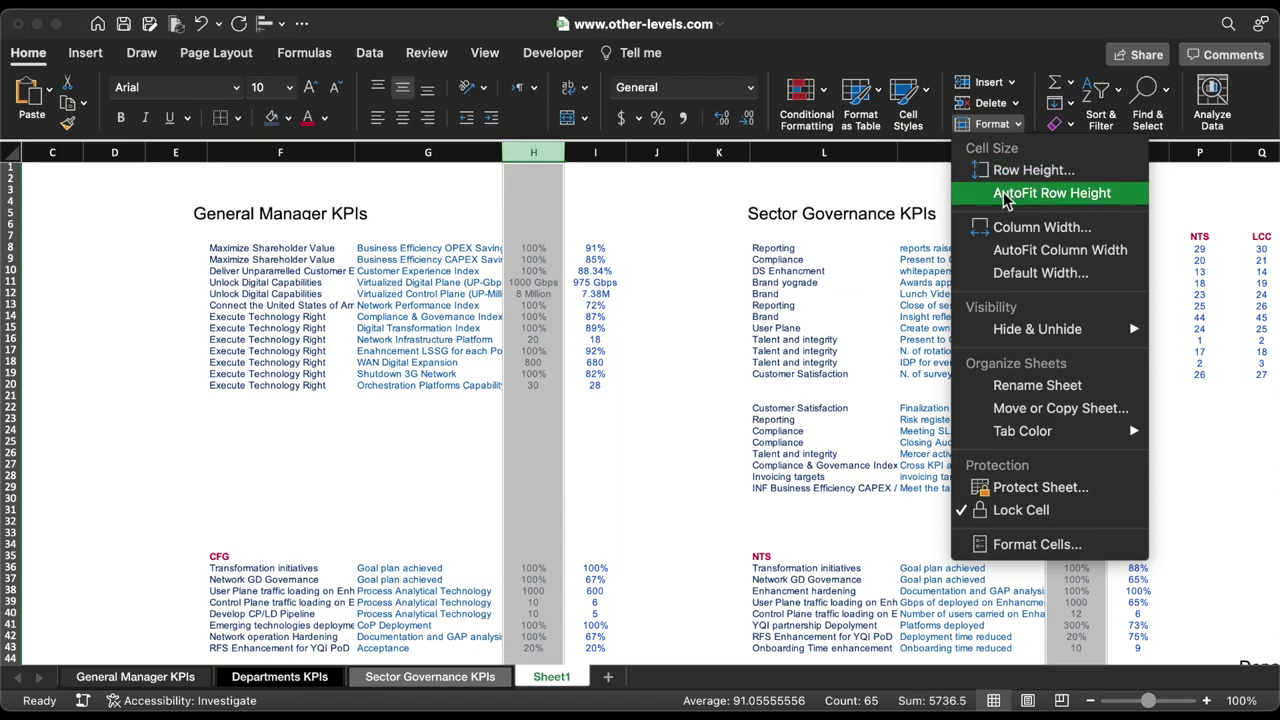
click(1010, 228)
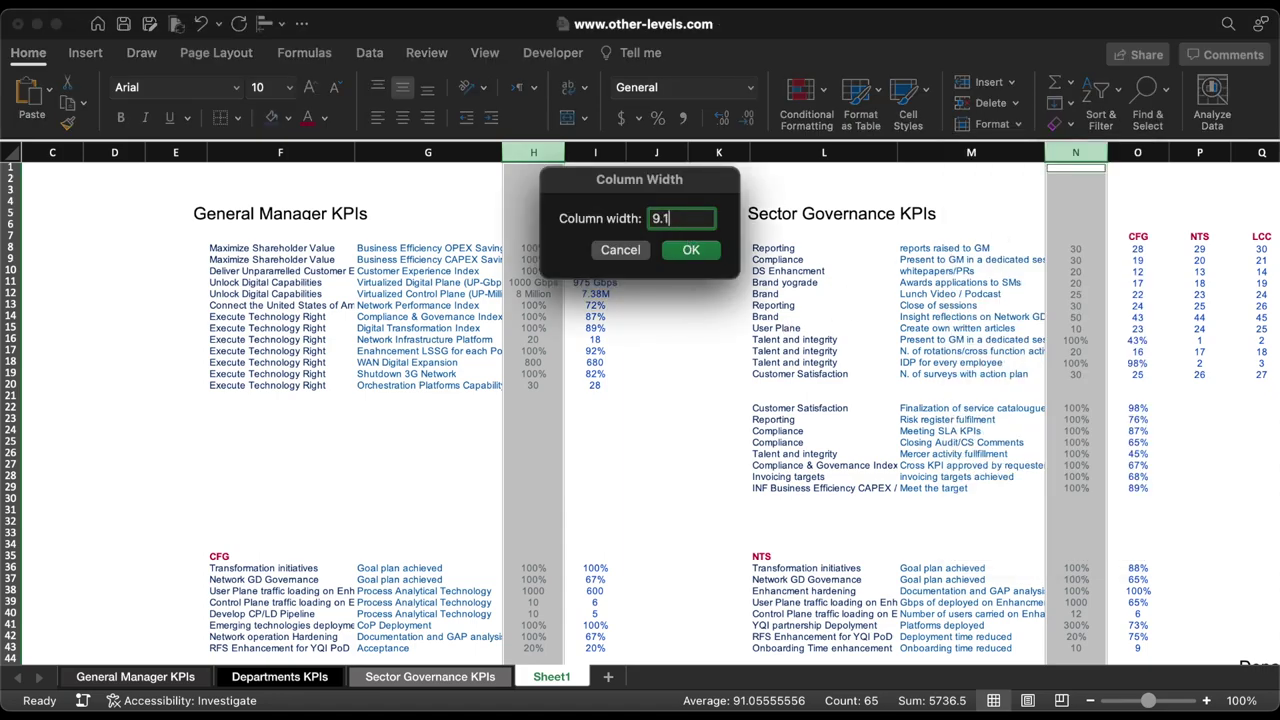
text(9.18)
key(Return)
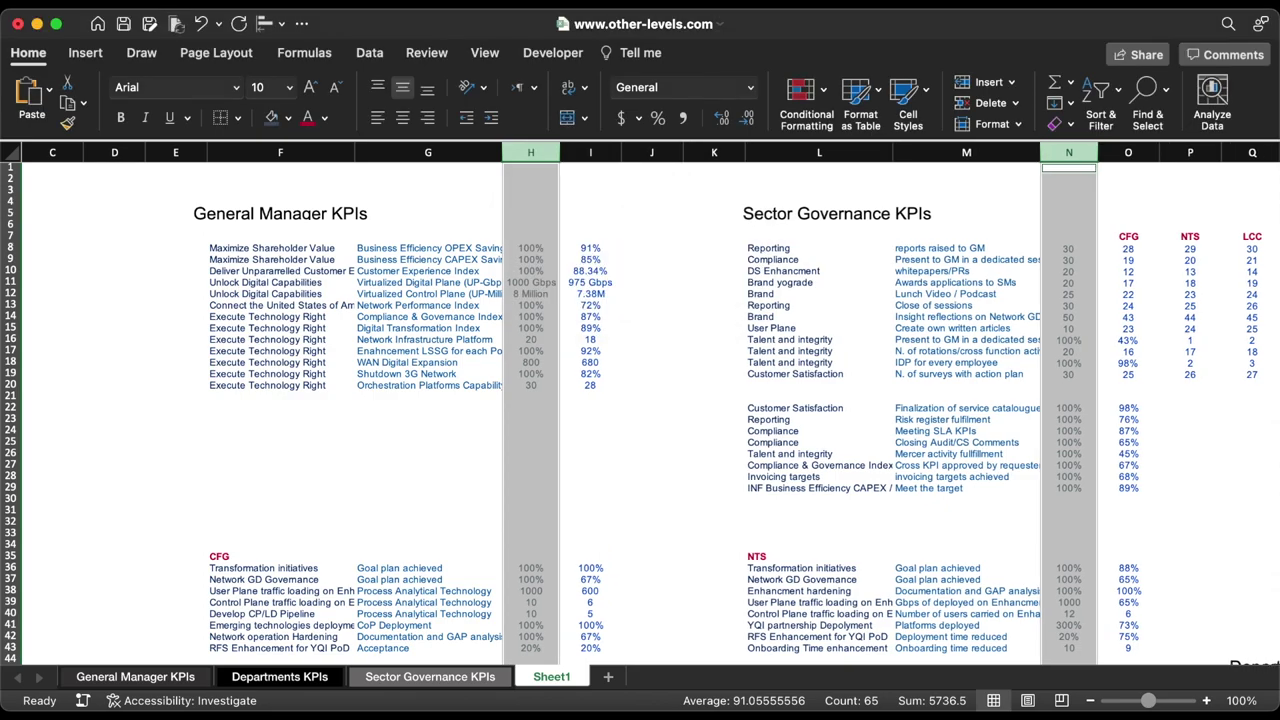
Narrow the sector columns O through R to width 5.
click(623, 152)
scroll(1100, 224, right, 2)
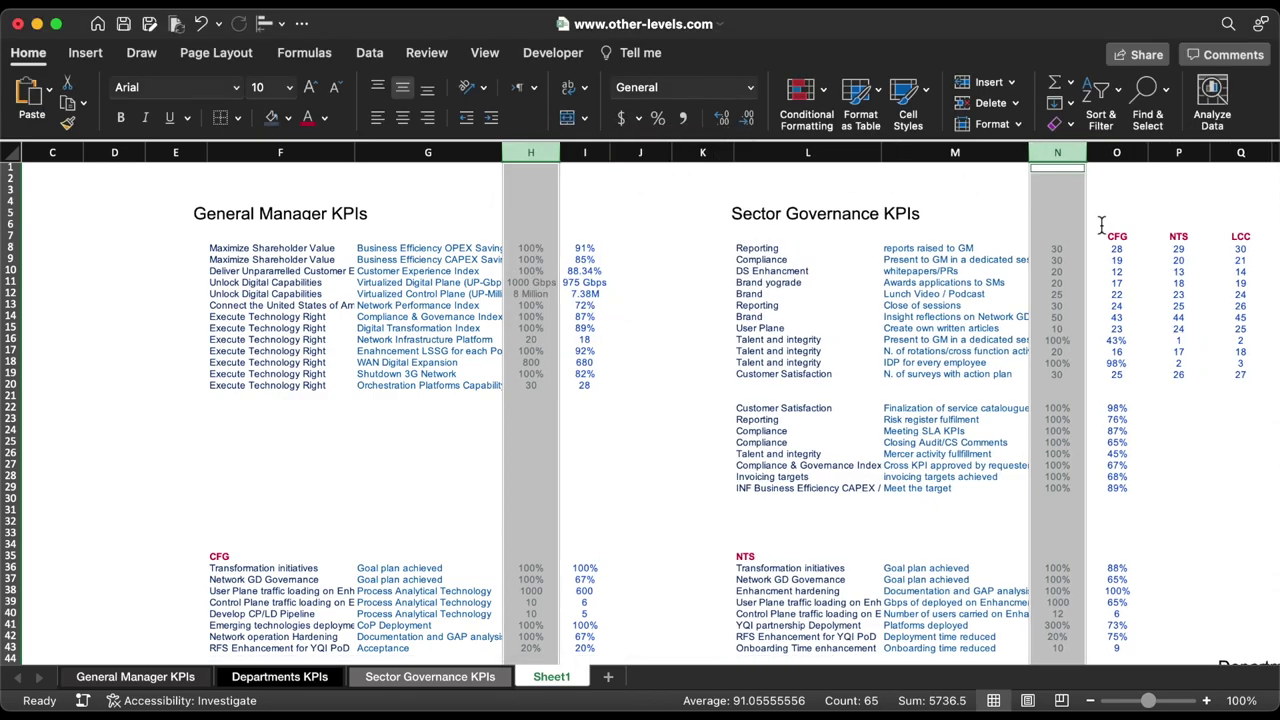
scroll(1100, 224, right, 2)
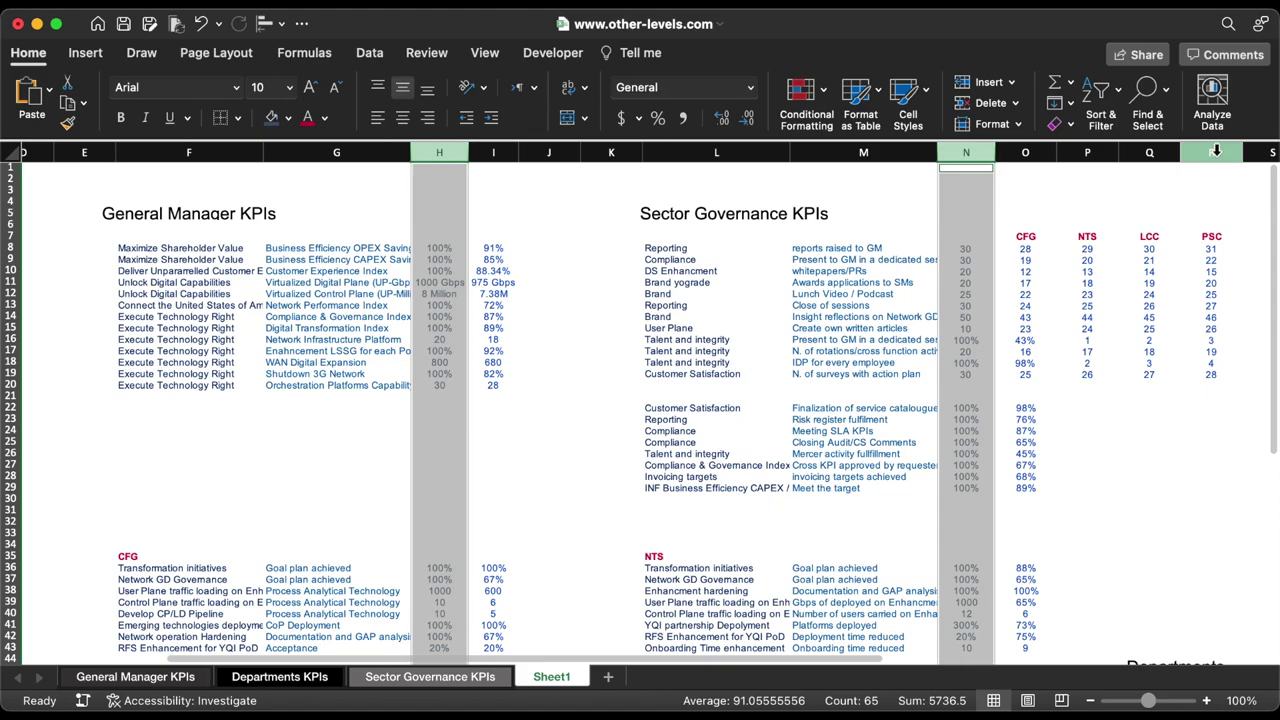
drag(1215, 150, 1037, 155)
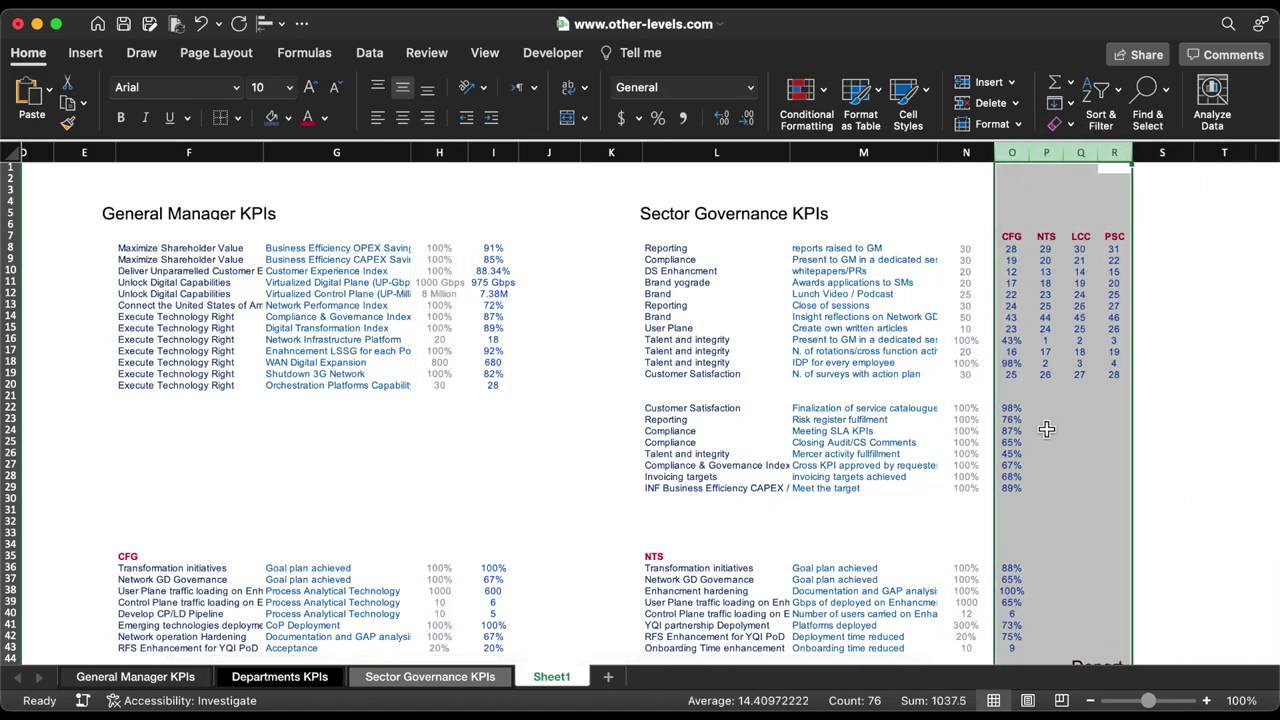
click(1079, 468)
scroll(723, 477, left, 2)
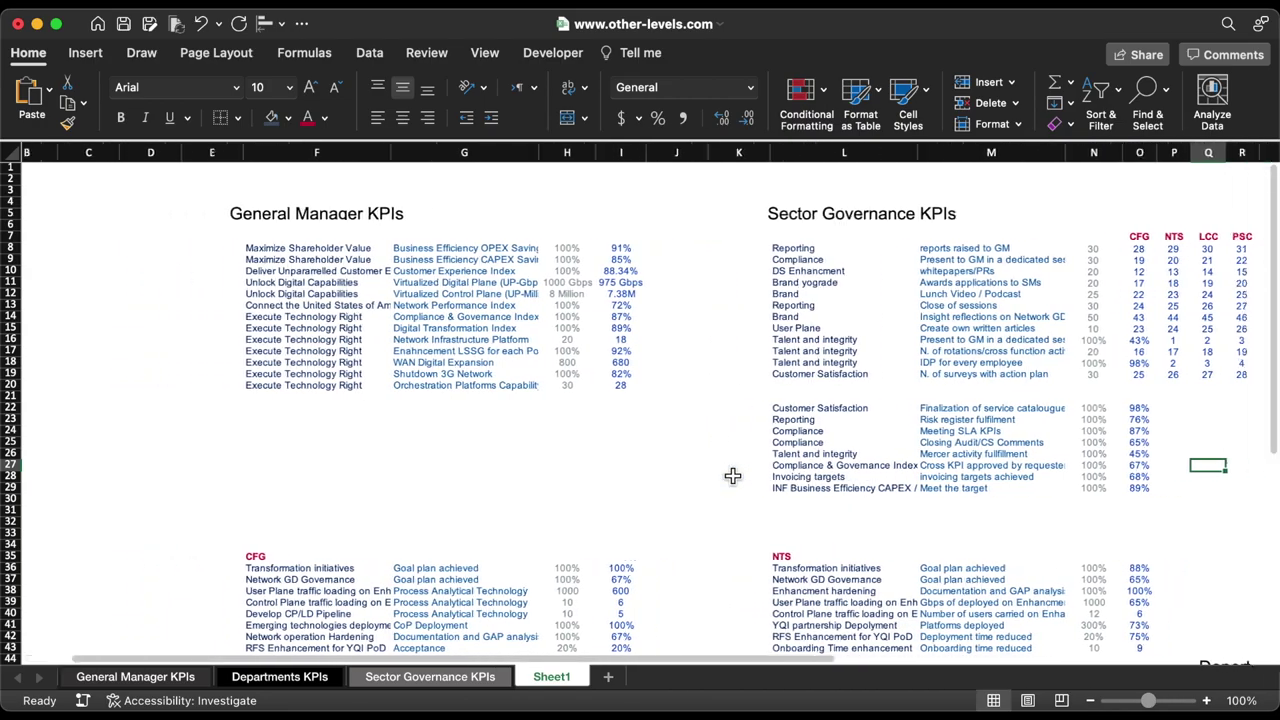
Widen the Departments KPIs text box to about 1.79".
scroll(733, 477, down, 4)
scroll(733, 477, up, 3)
scroll(733, 477, right, 2)
click(1035, 600)
drag(1063, 605, 1126, 599)
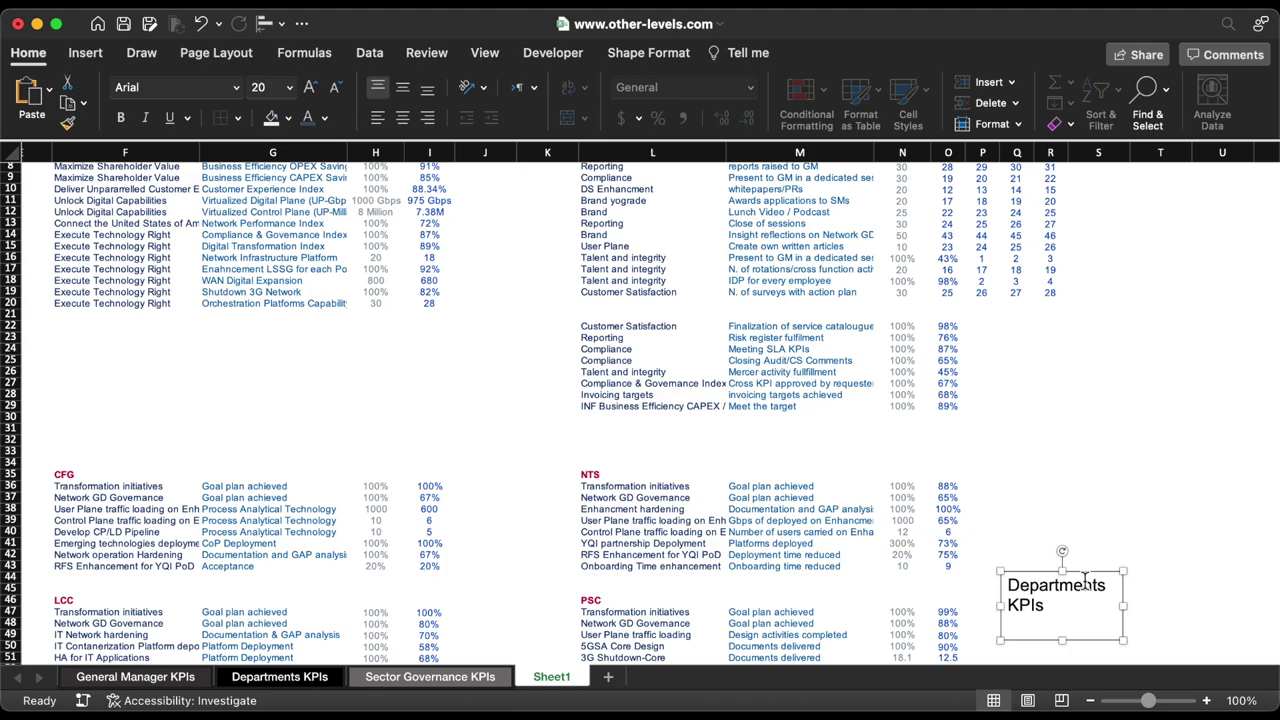
Set the Departments KPIs text box not to move or size with cells.
key(super+1)
click(1105, 234)
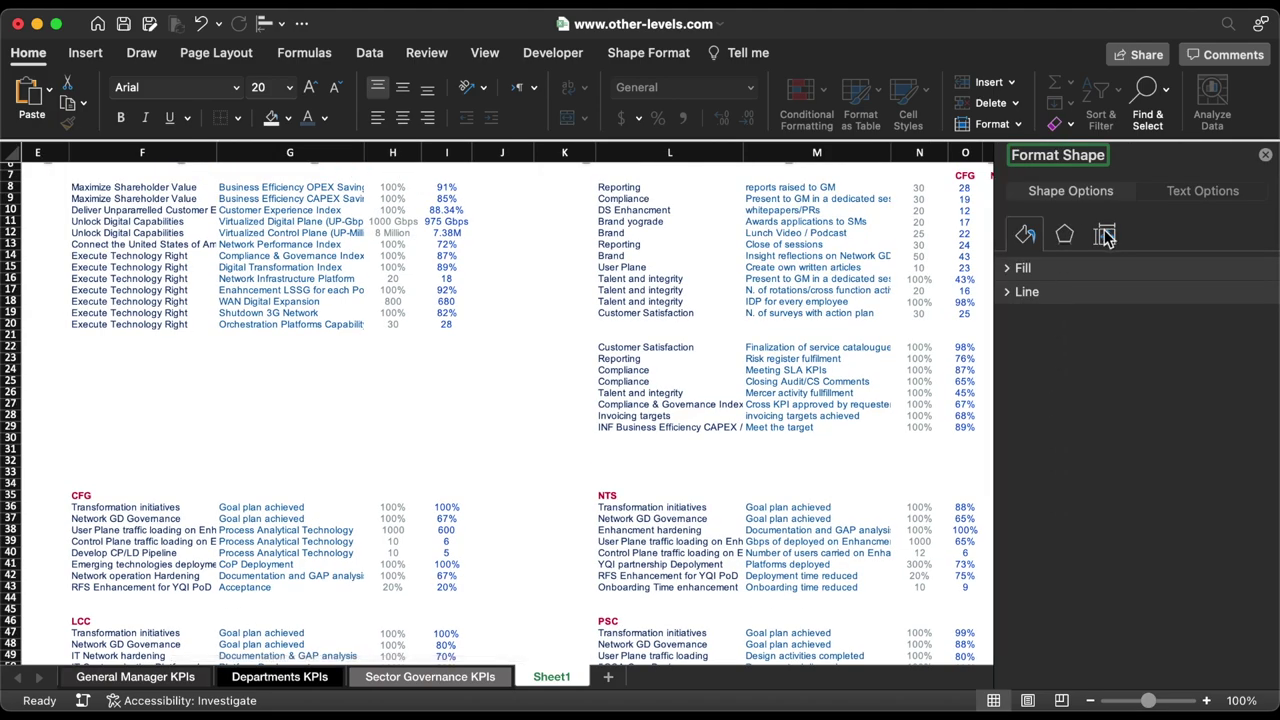
click(1031, 292)
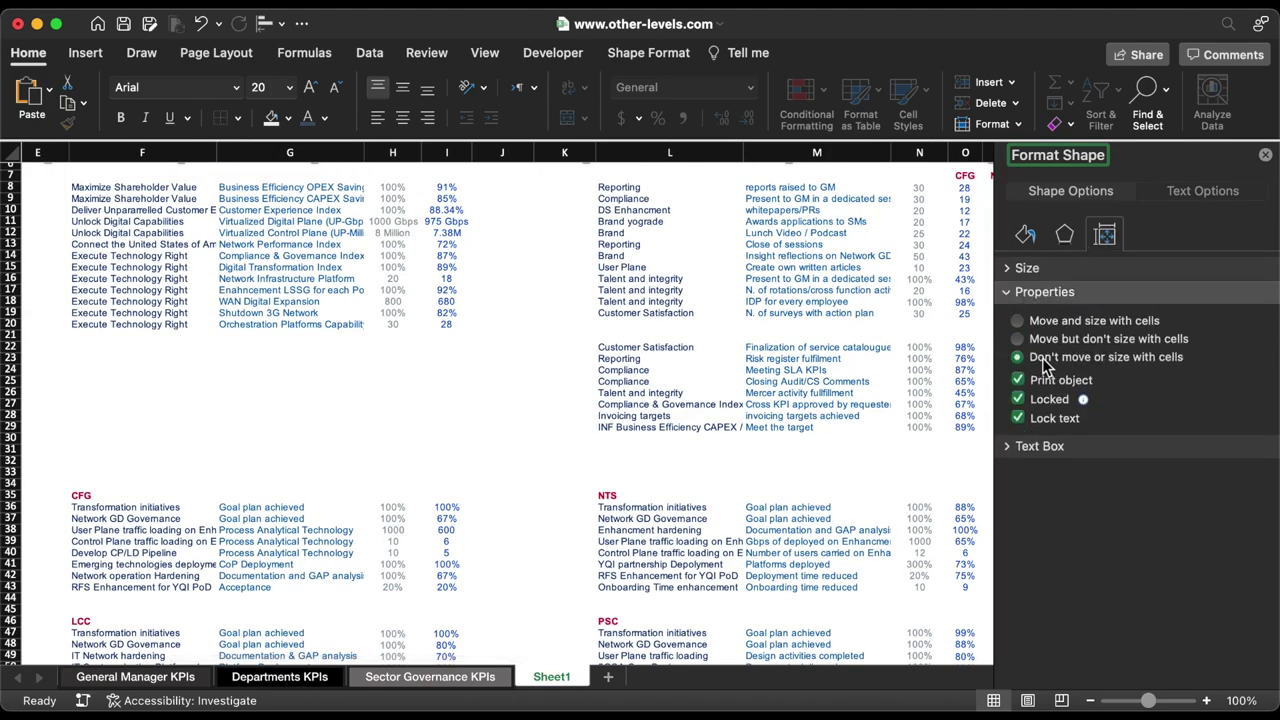
click(1265, 157)
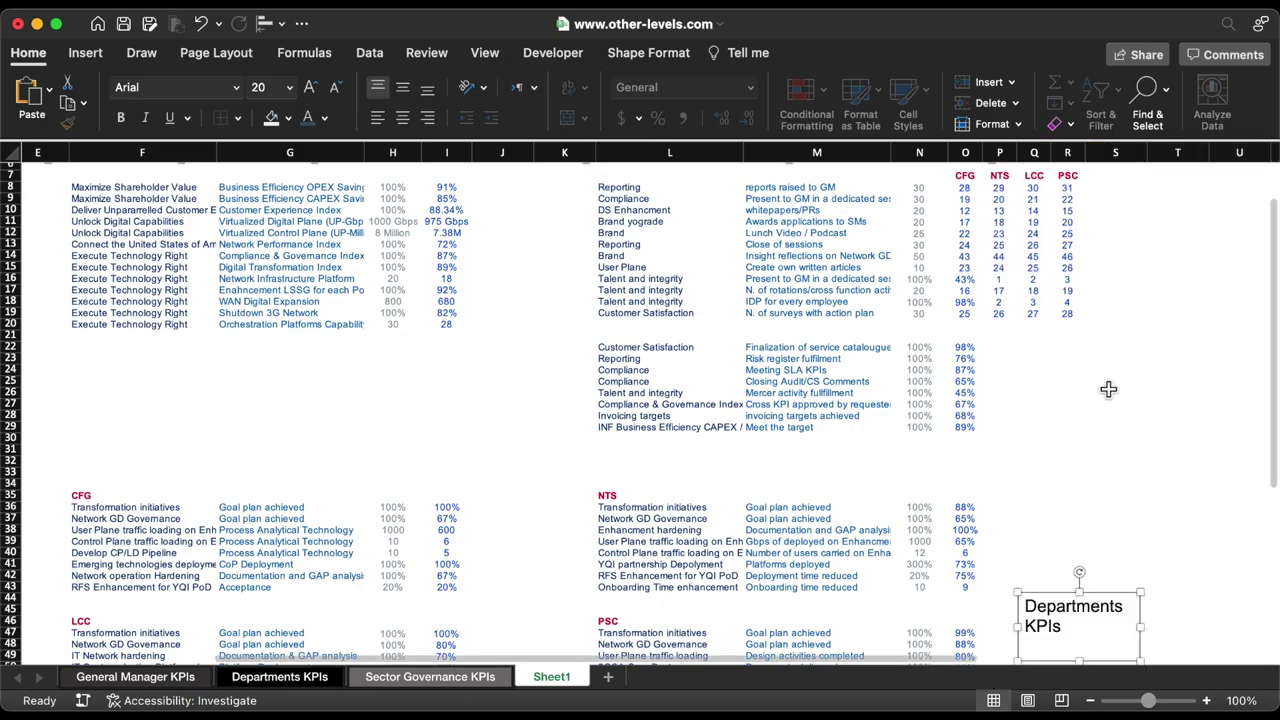
click(1066, 455)
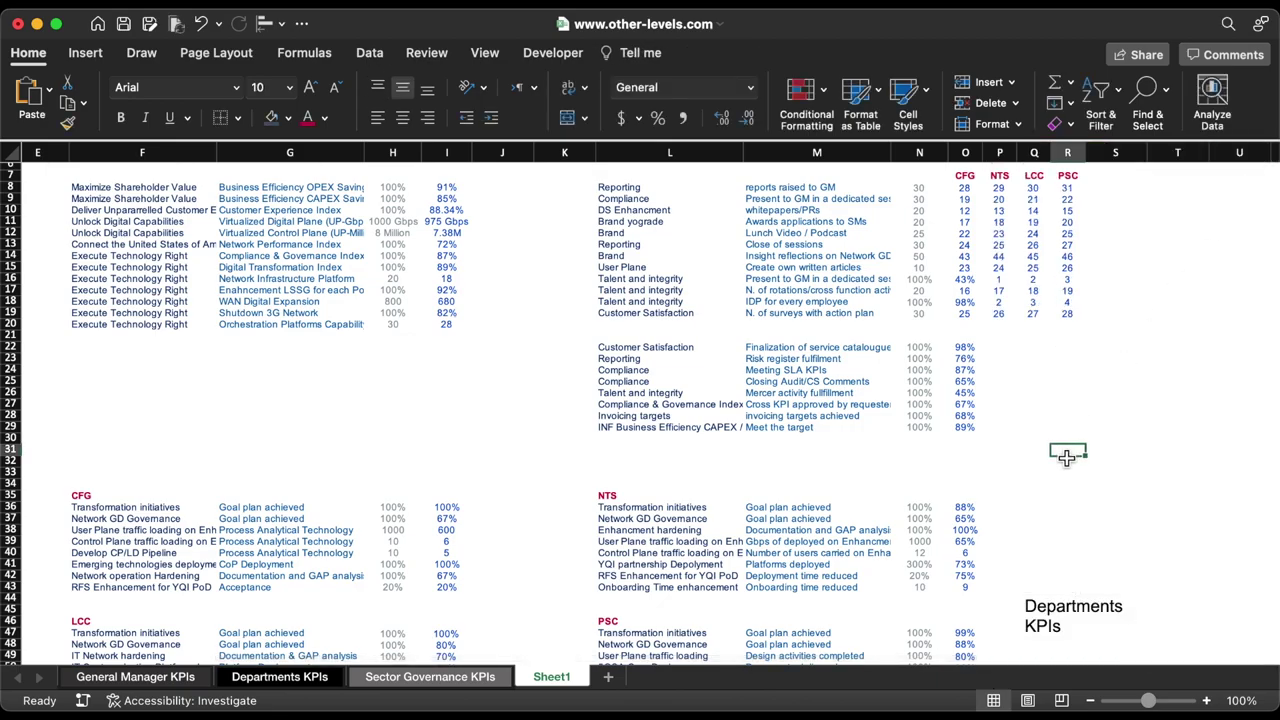
scroll(1066, 455, left, 5)
scroll(1066, 455, up, 3)
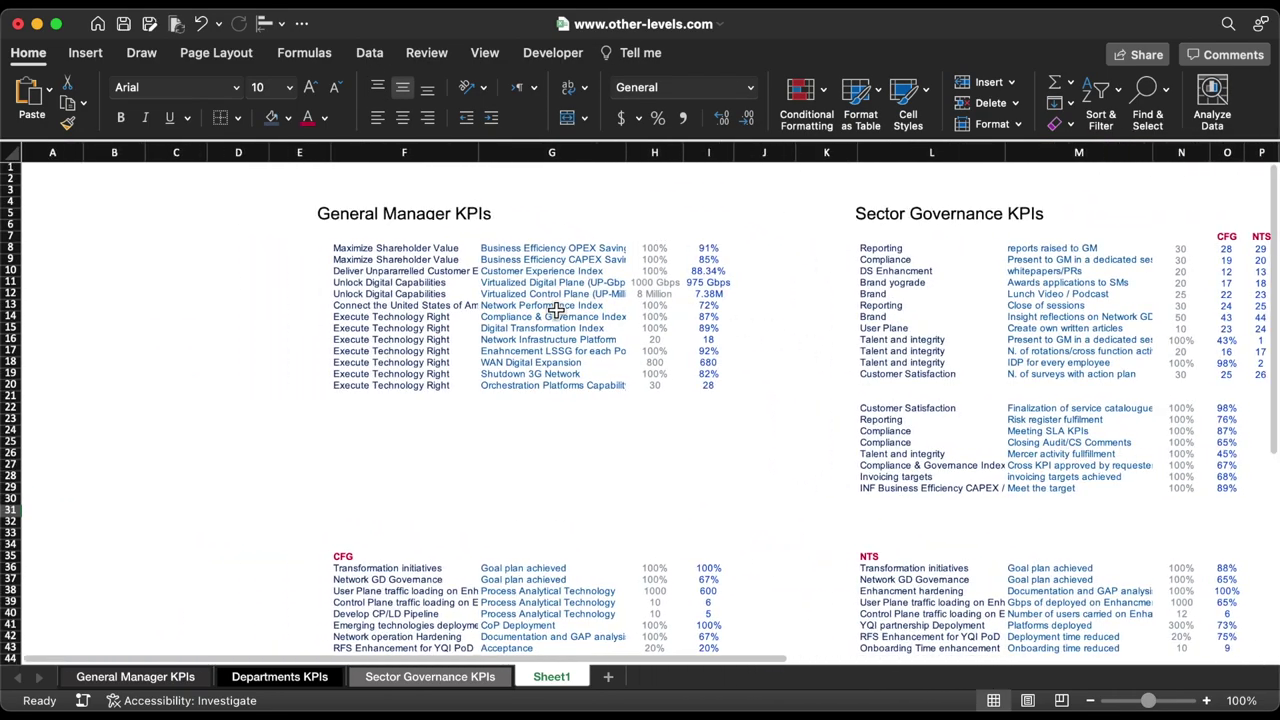
Draw a blue rounded rectangle over the report and move it toward the sheet centre.
click(85, 52)
click(300, 92)
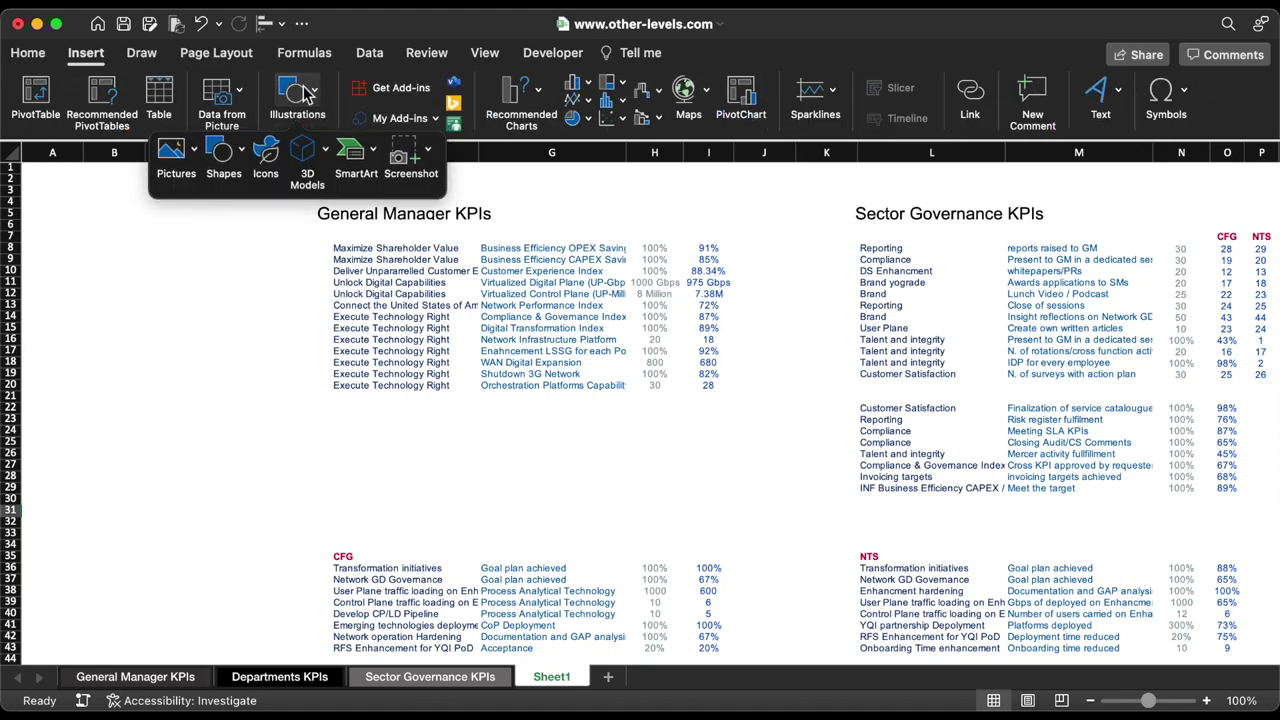
click(222, 150)
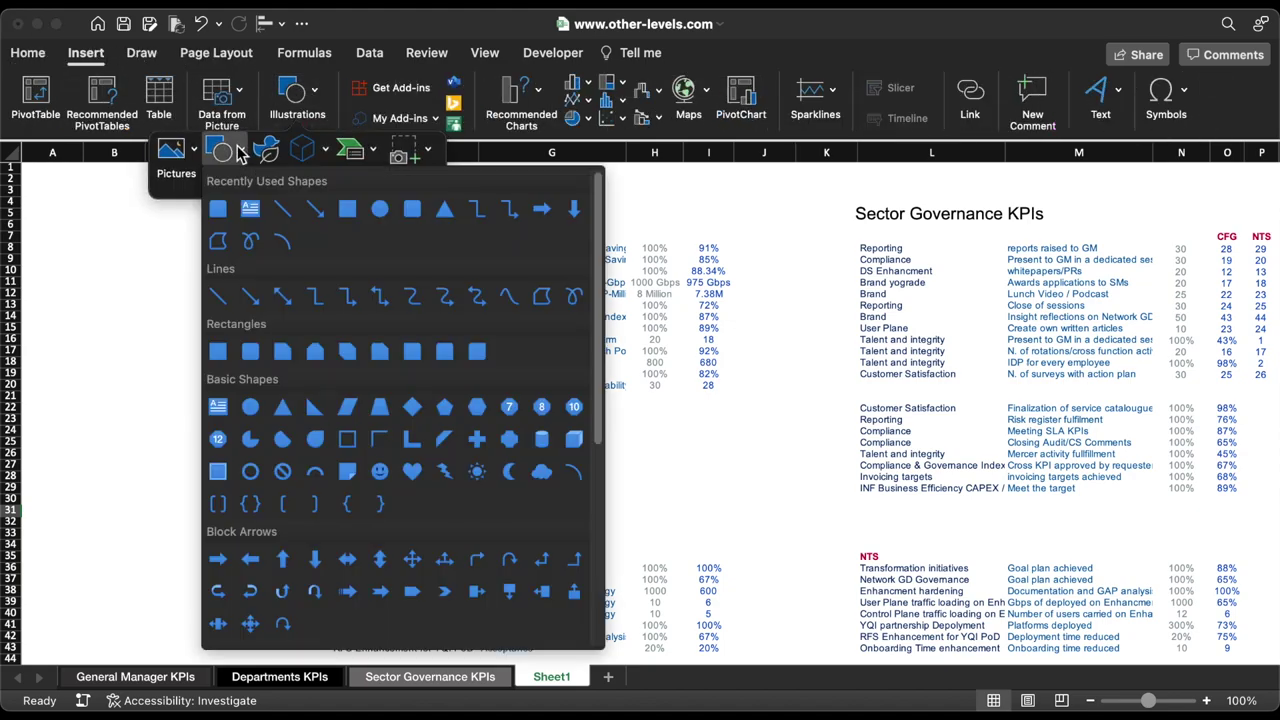
click(414, 209)
drag(142, 220, 596, 504)
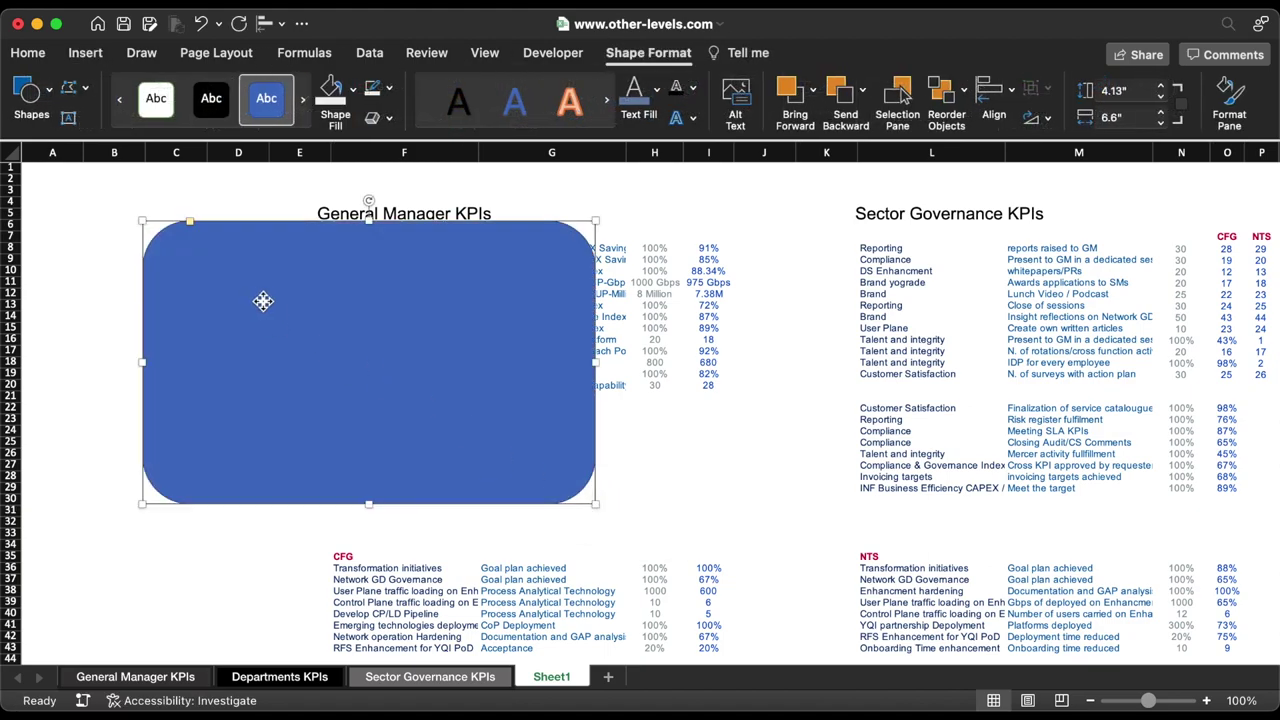
drag(263, 301, 552, 349)
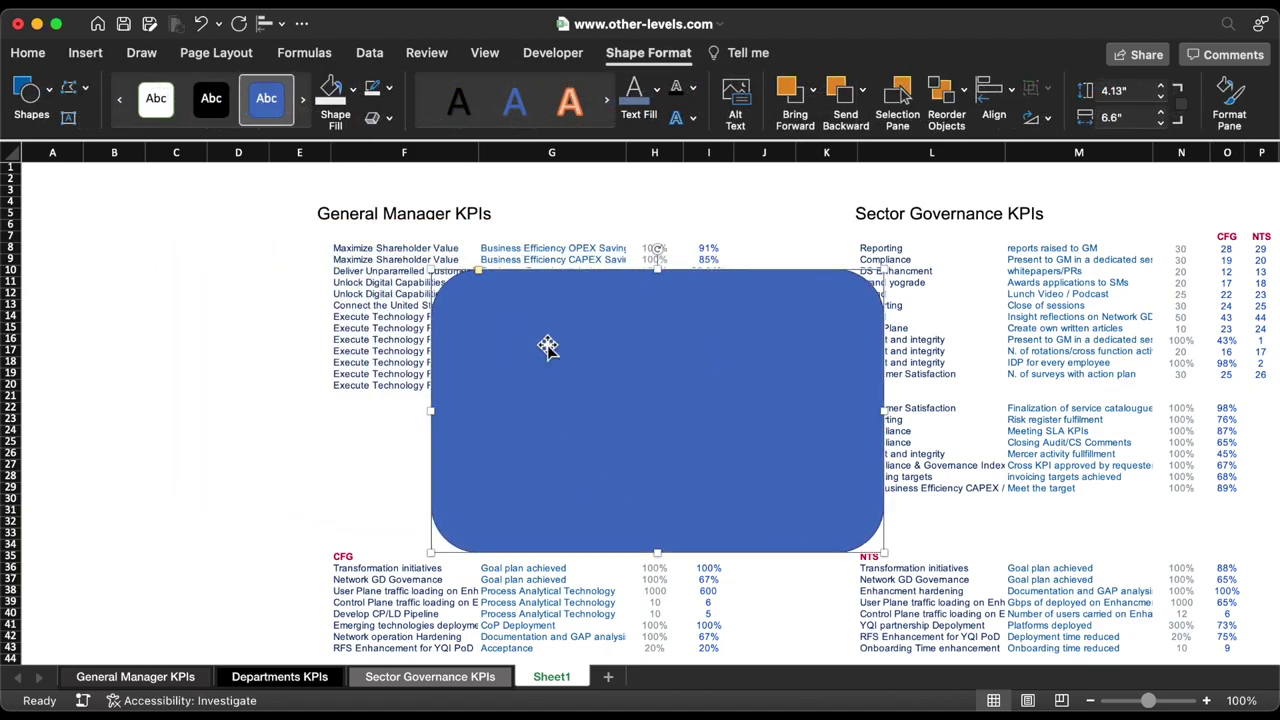
Set the rounded rectangle's outline width to 23.75 pt.
click(1255, 100)
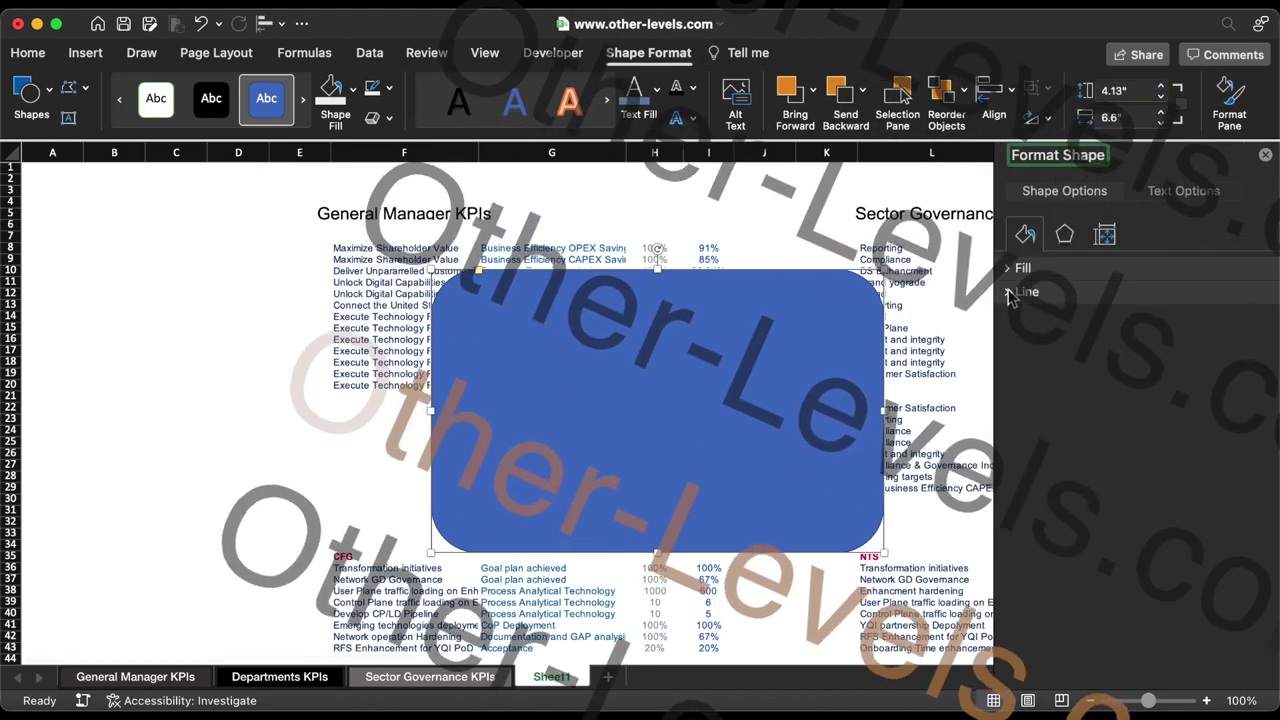
click(1010, 293)
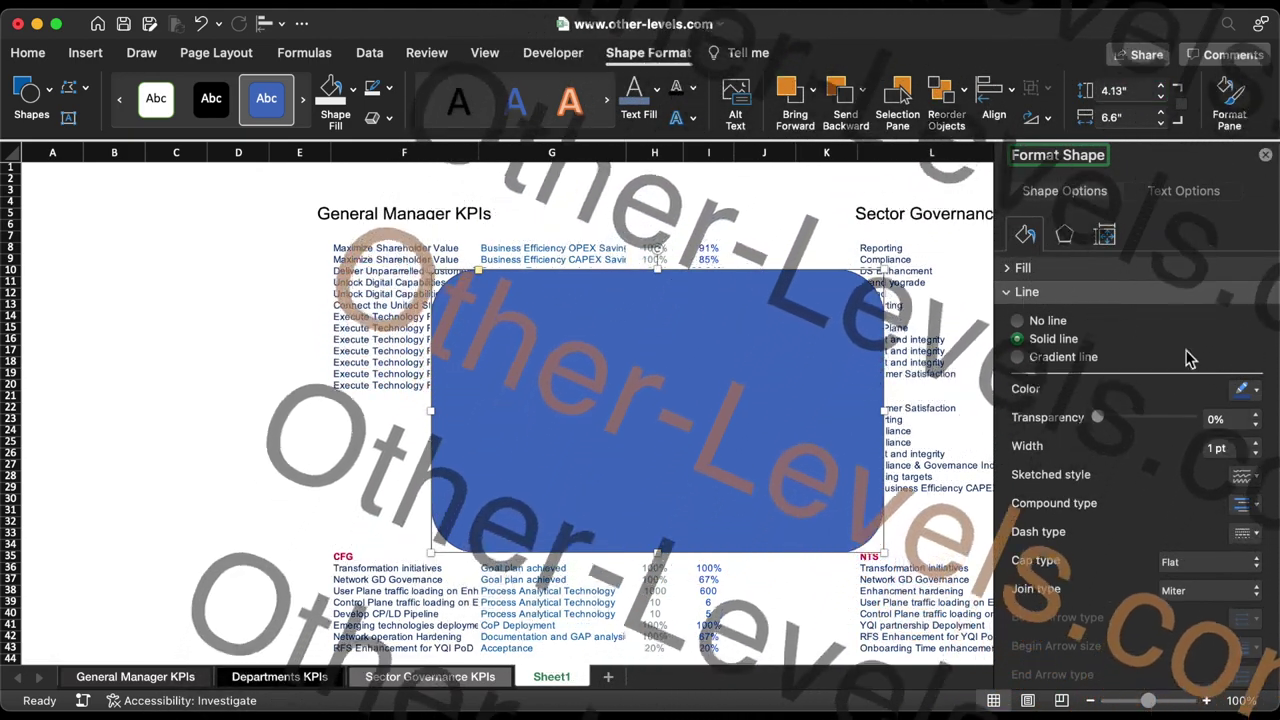
triple_click(1216, 447)
text(23)
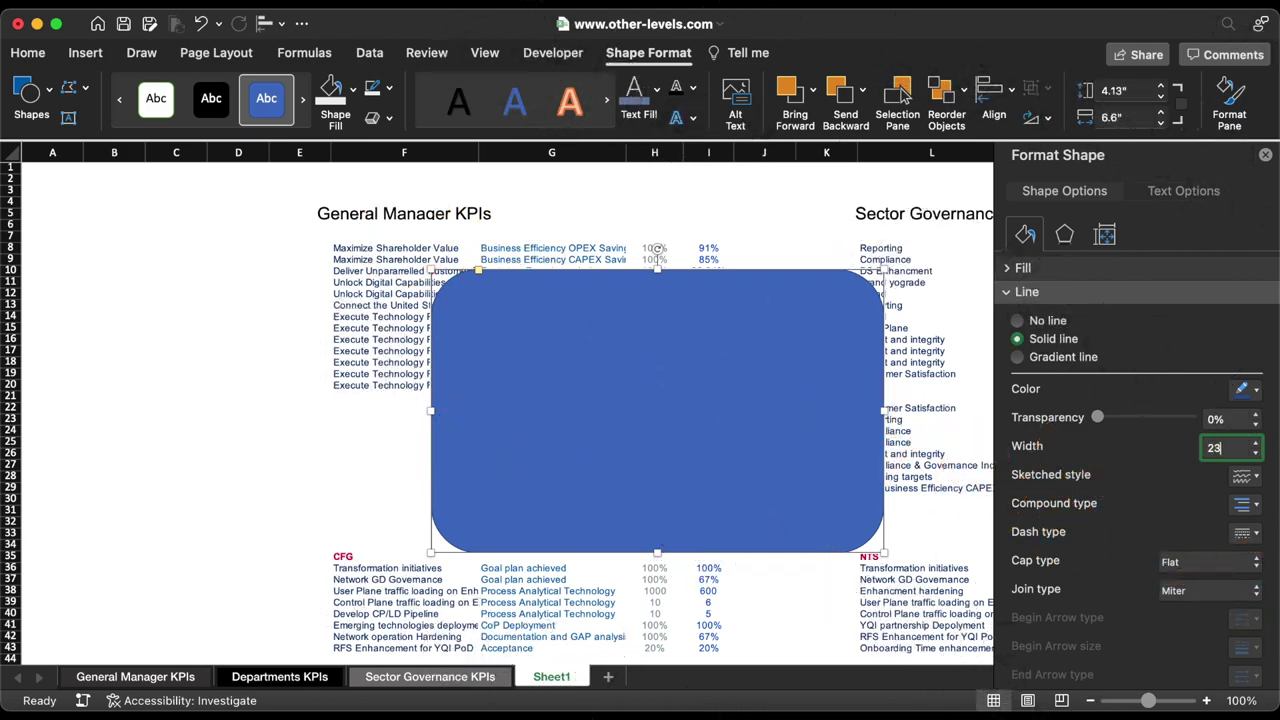
text(.75)
key(Return)
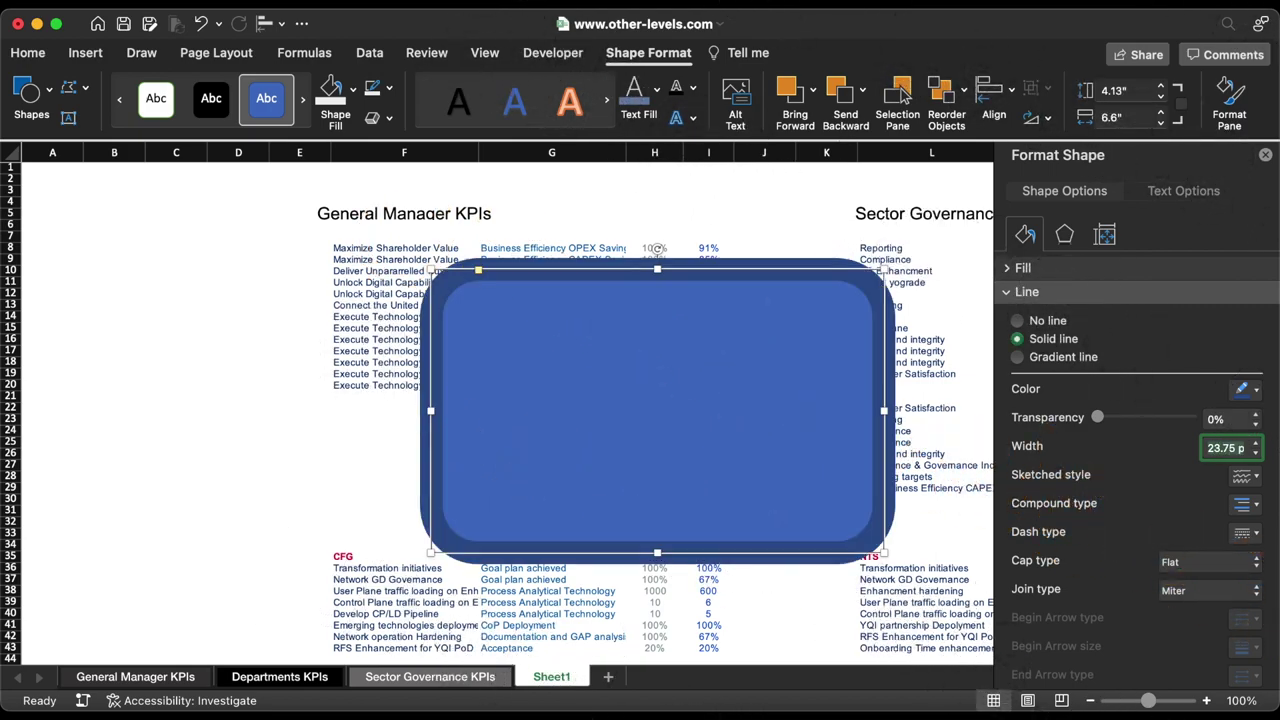
click(1250, 390)
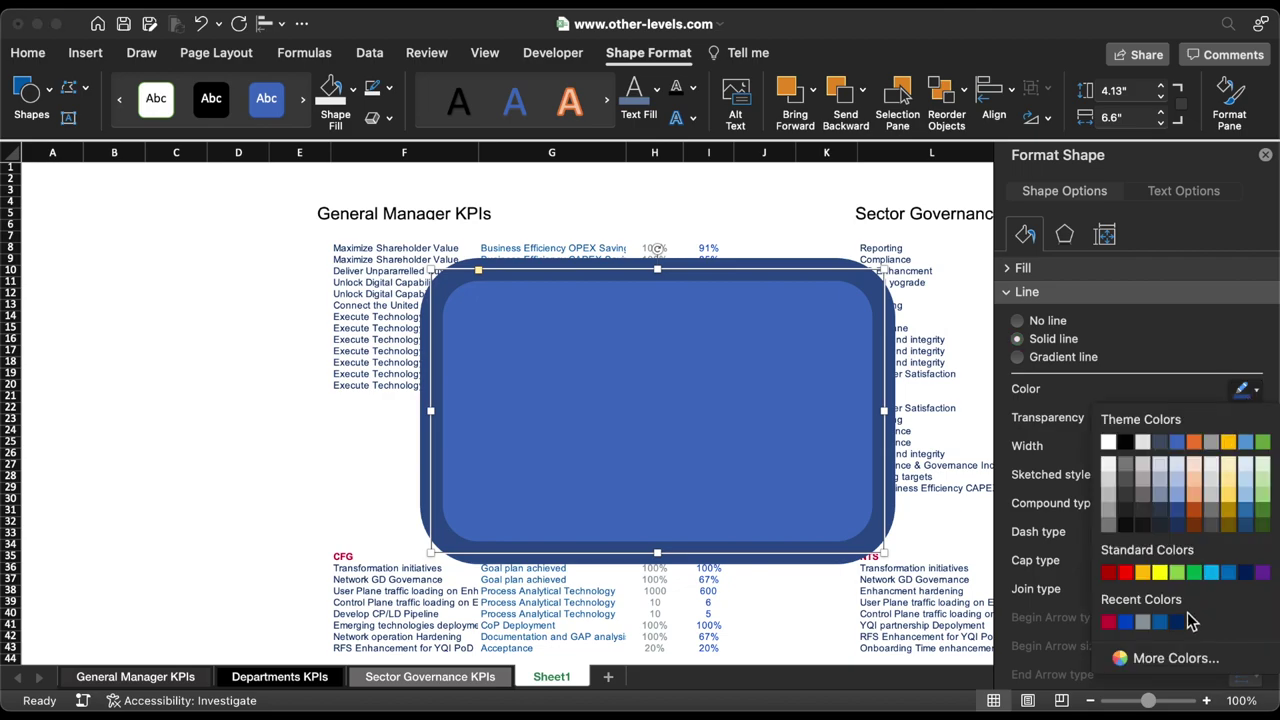
click(1185, 658)
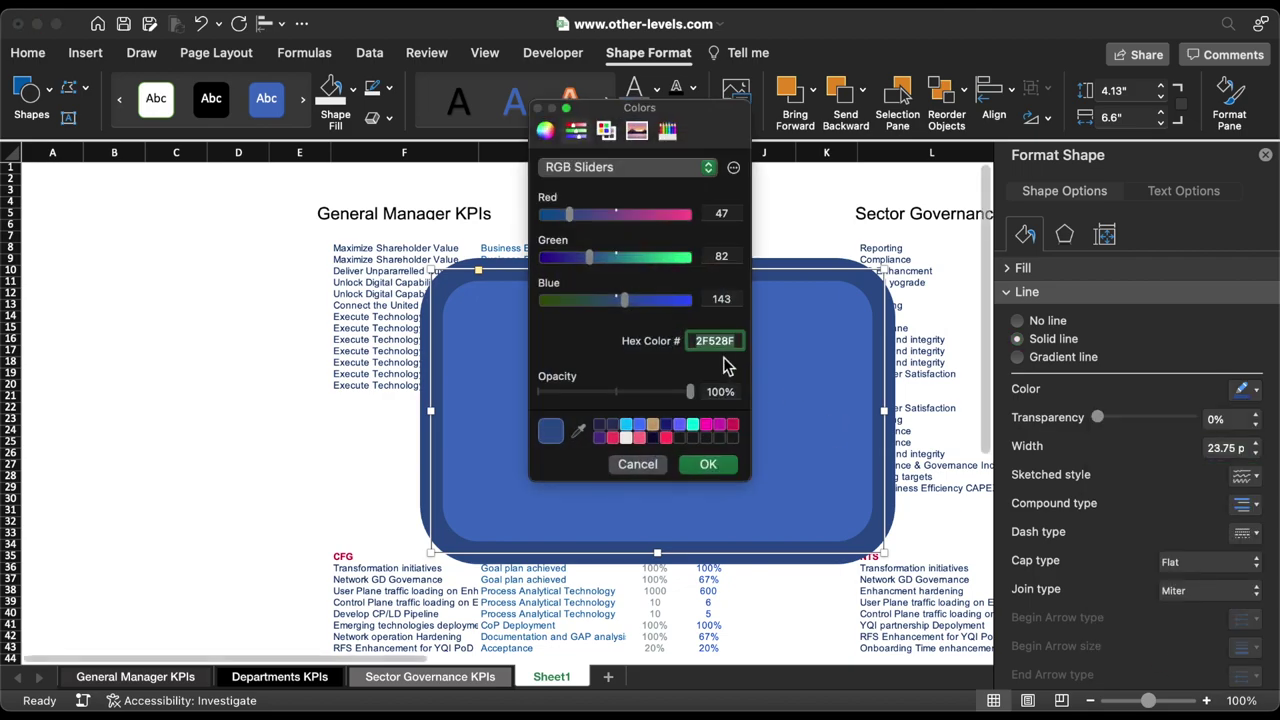
Colour the rectangle's outline dark navy 061933 and set its fill to No fill.
text(061933)
key(Return)
click(1022, 199)
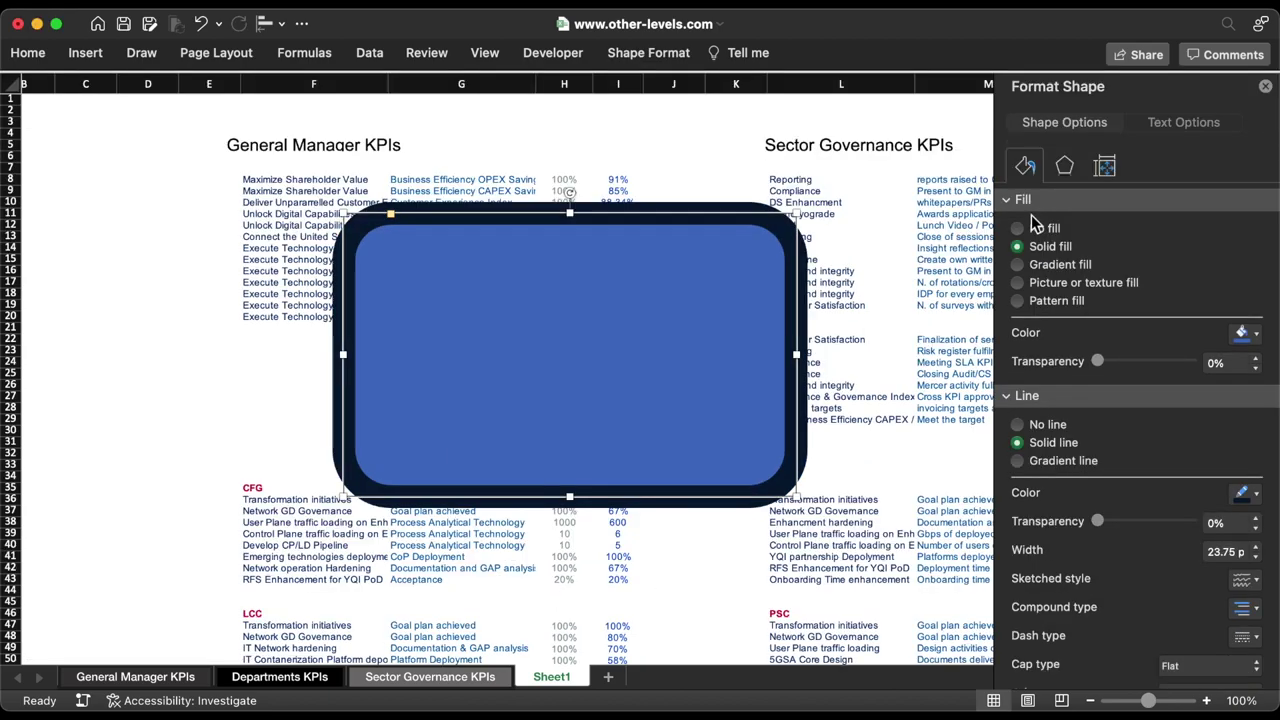
click(1035, 229)
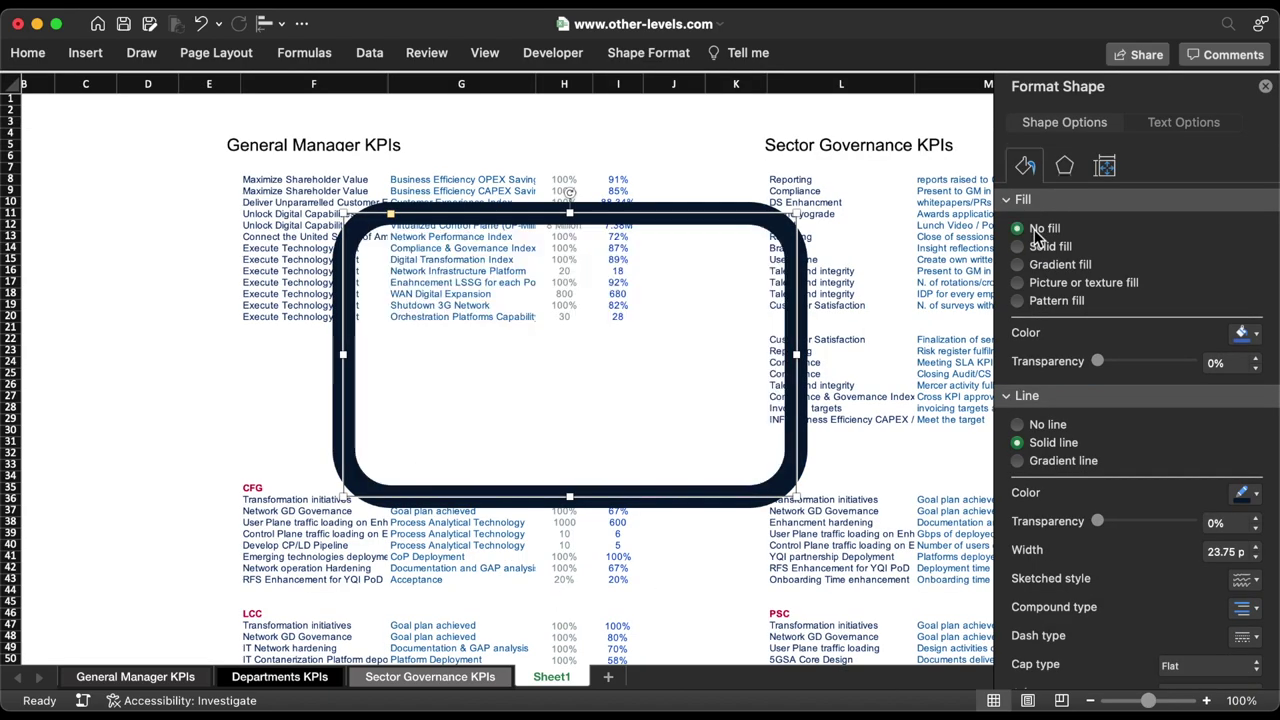
Size the frame to 10.32" high by 18.67" wide and place it at the sheet's top-left corner.
click(1105, 168)
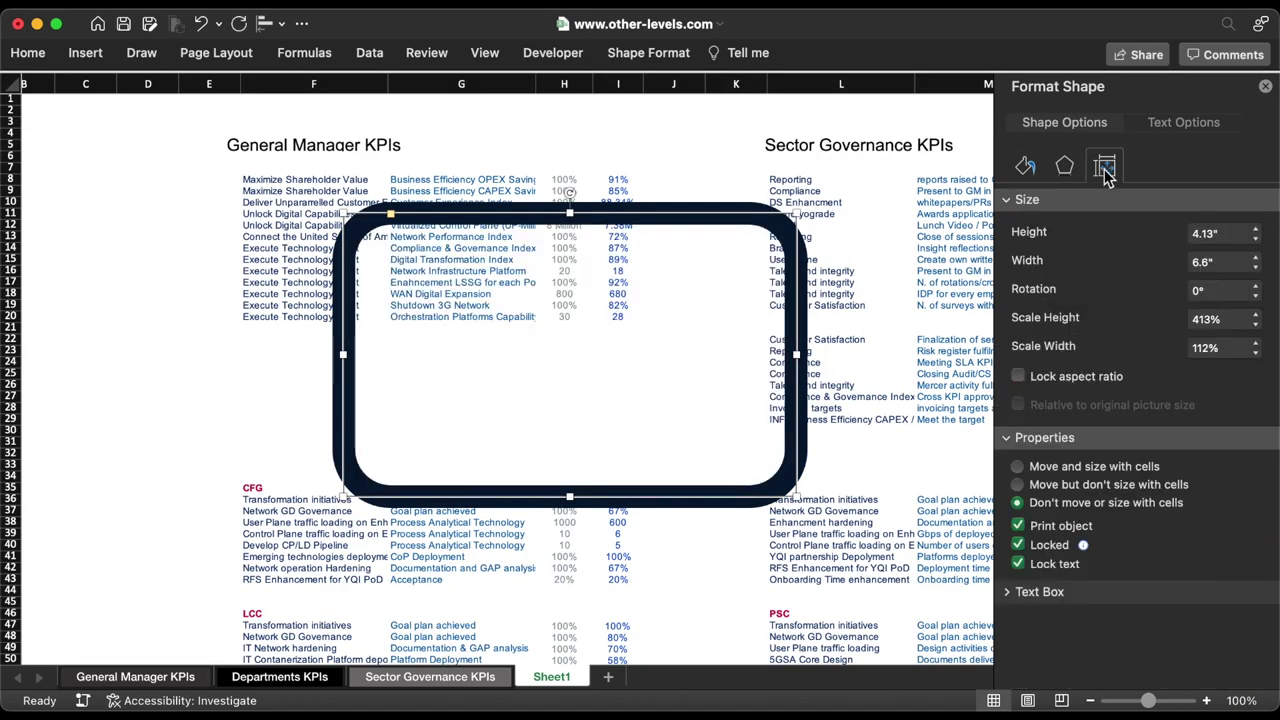
click(1224, 233)
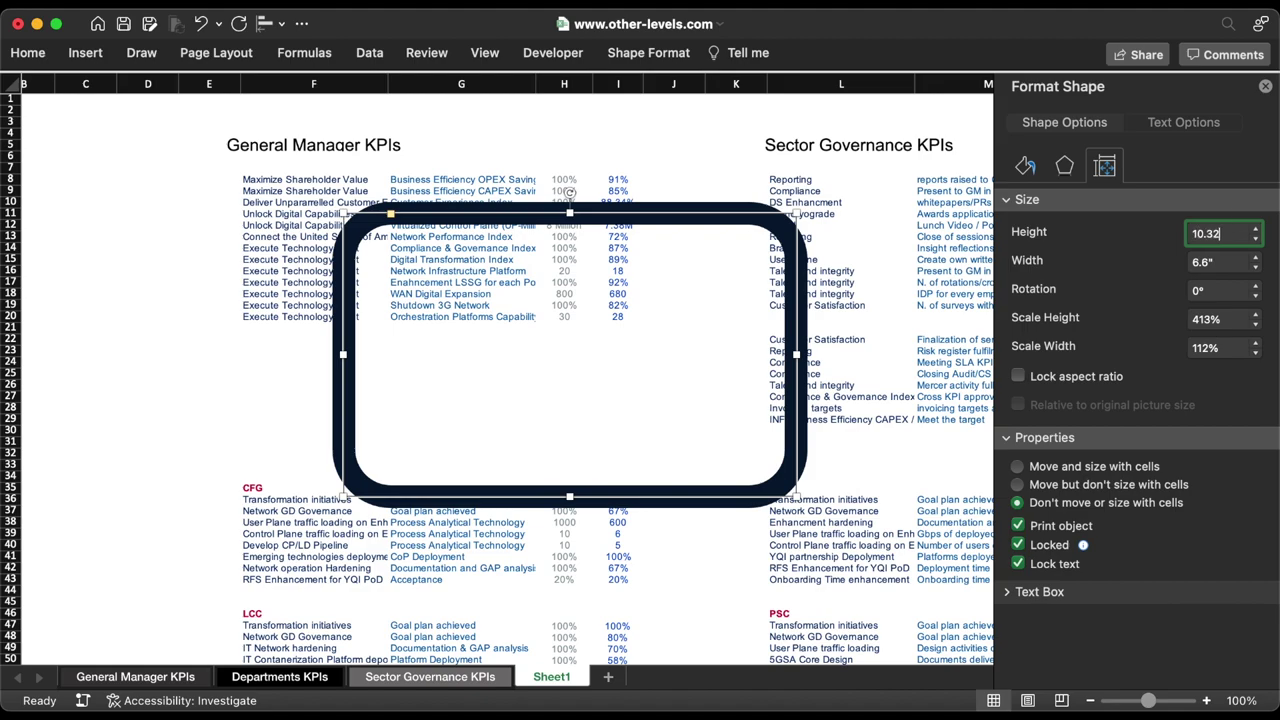
key(Return)
click(1218, 262)
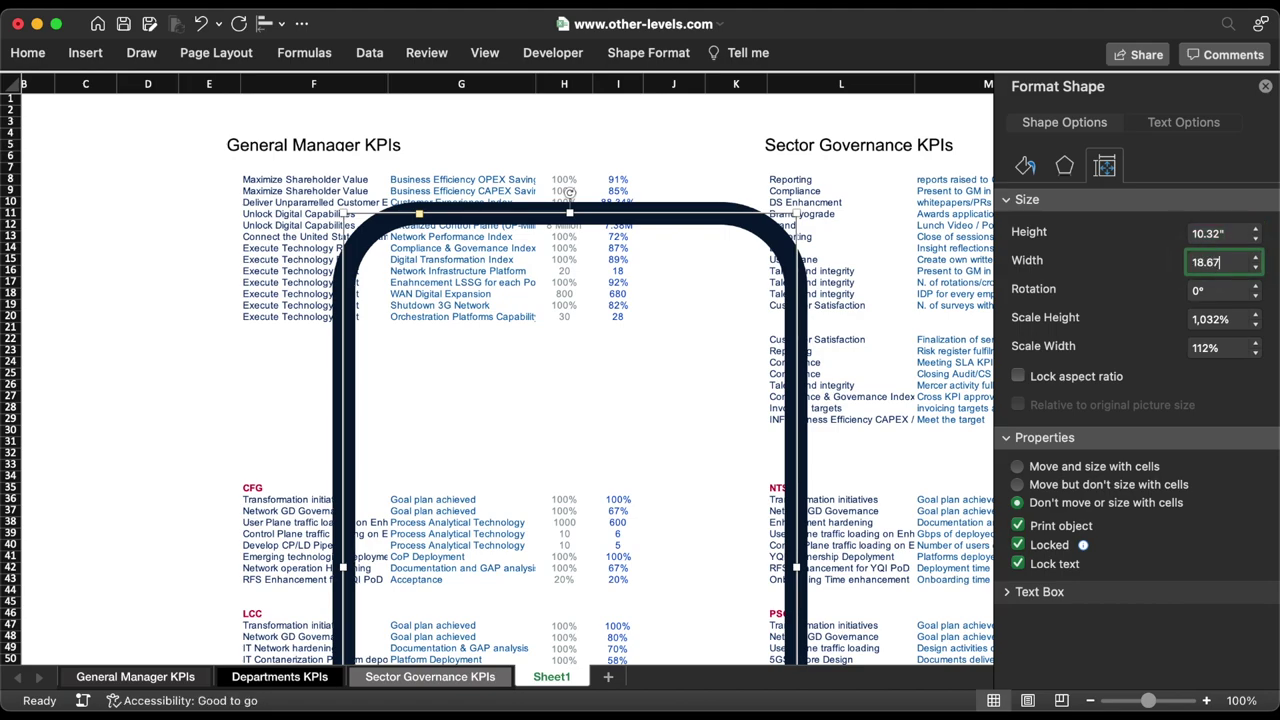
key(Return)
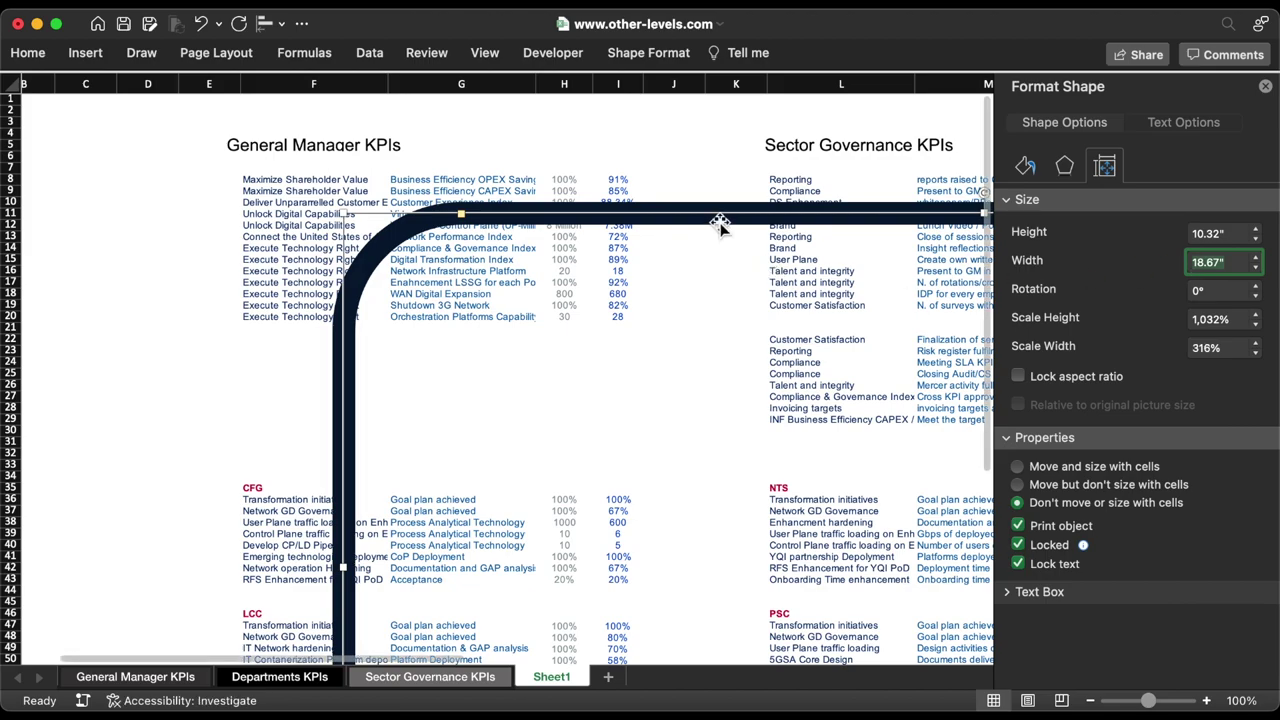
drag(720, 225, 504, 150)
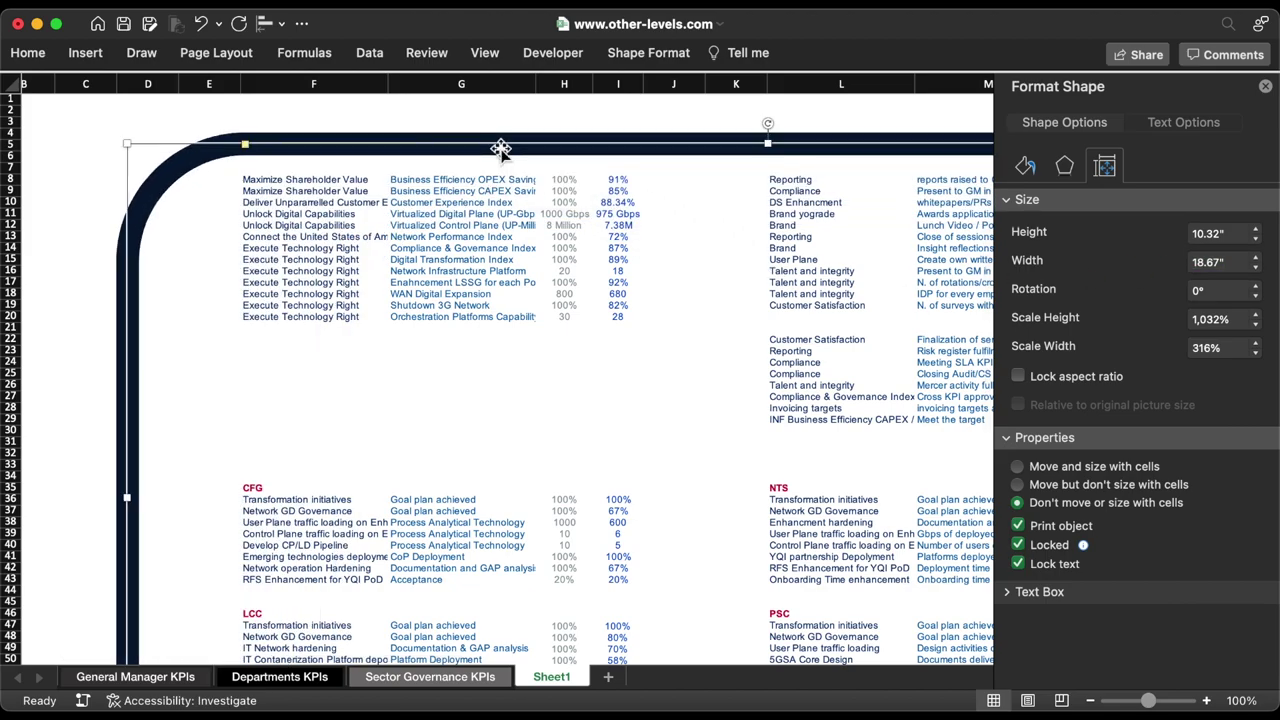
click(1264, 88)
drag(755, 142, 563, 122)
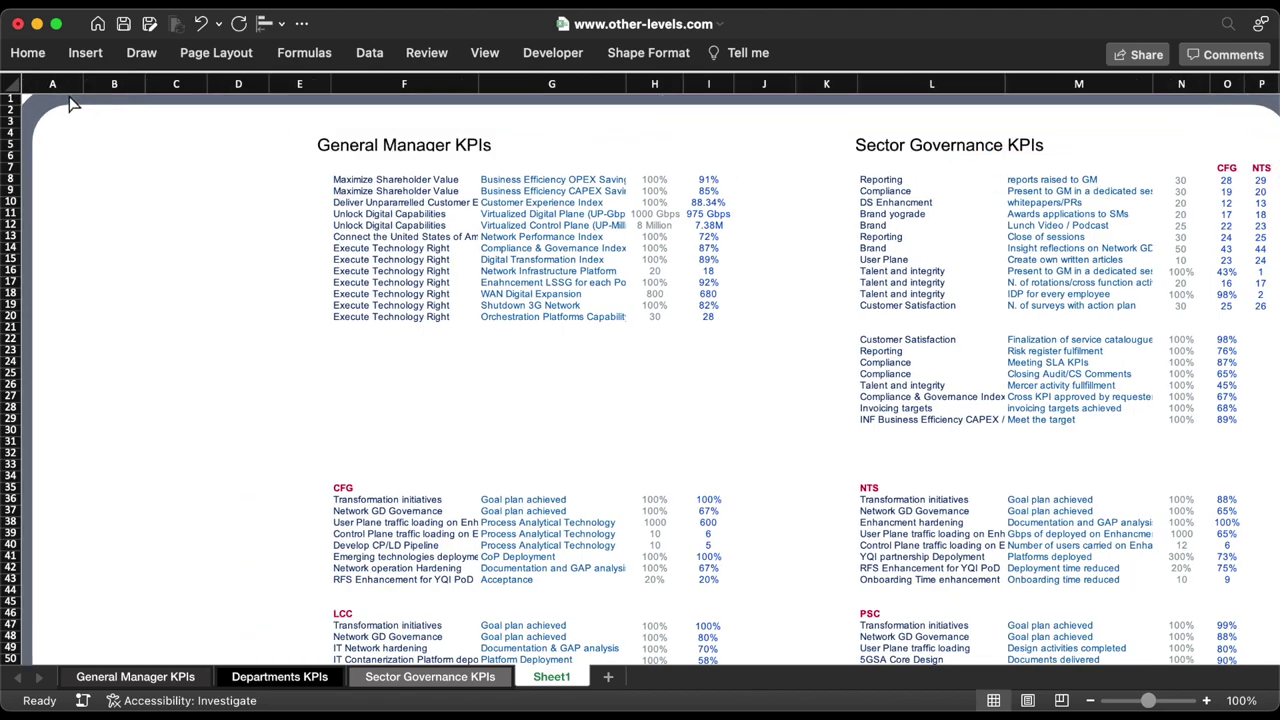
Undo the column E change so the KPI tables start one column further left.
click(300, 84)
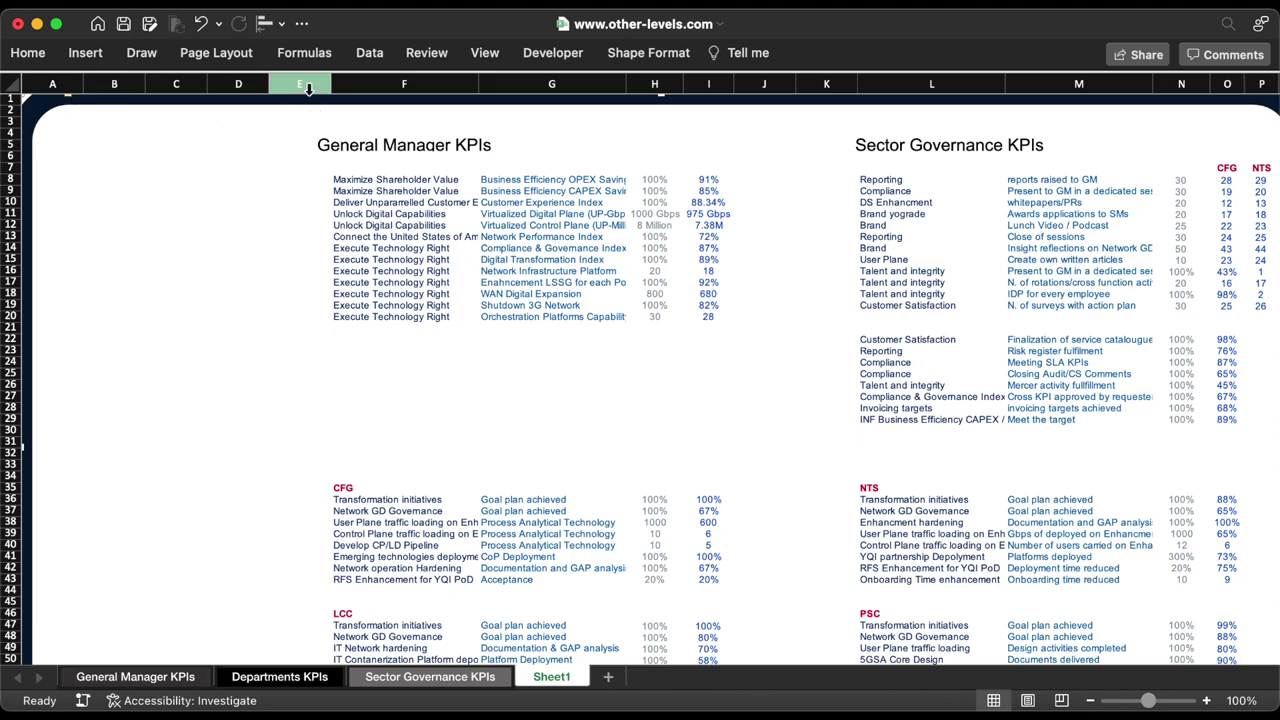
click(28, 53)
key(super+z)
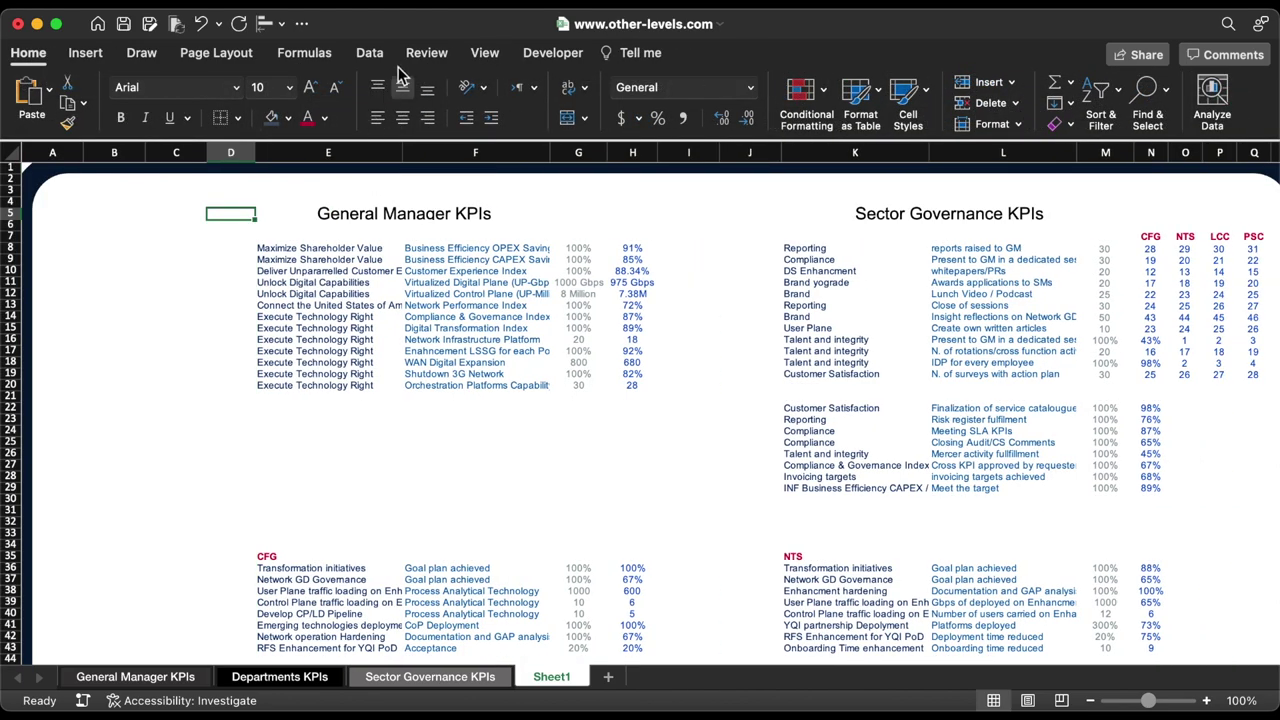
Hide the row and column headings, then show them again.
click(487, 55)
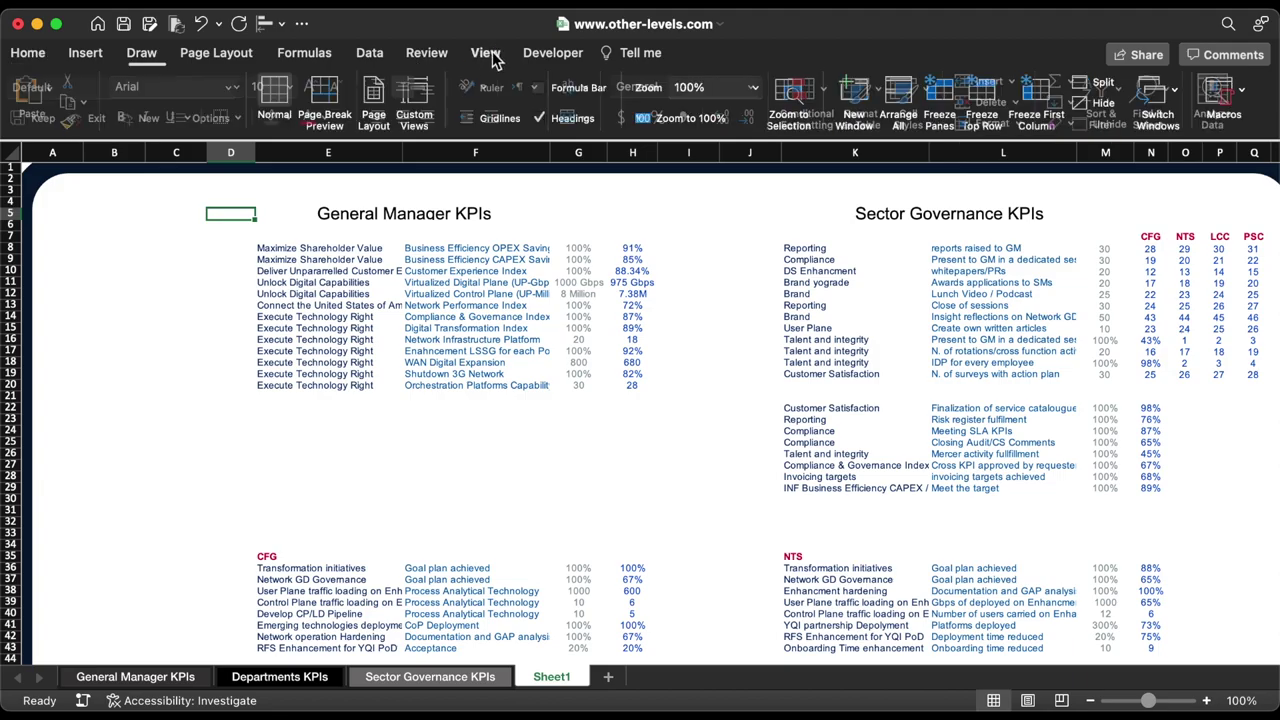
click(545, 118)
scroll(674, 414, down, 5)
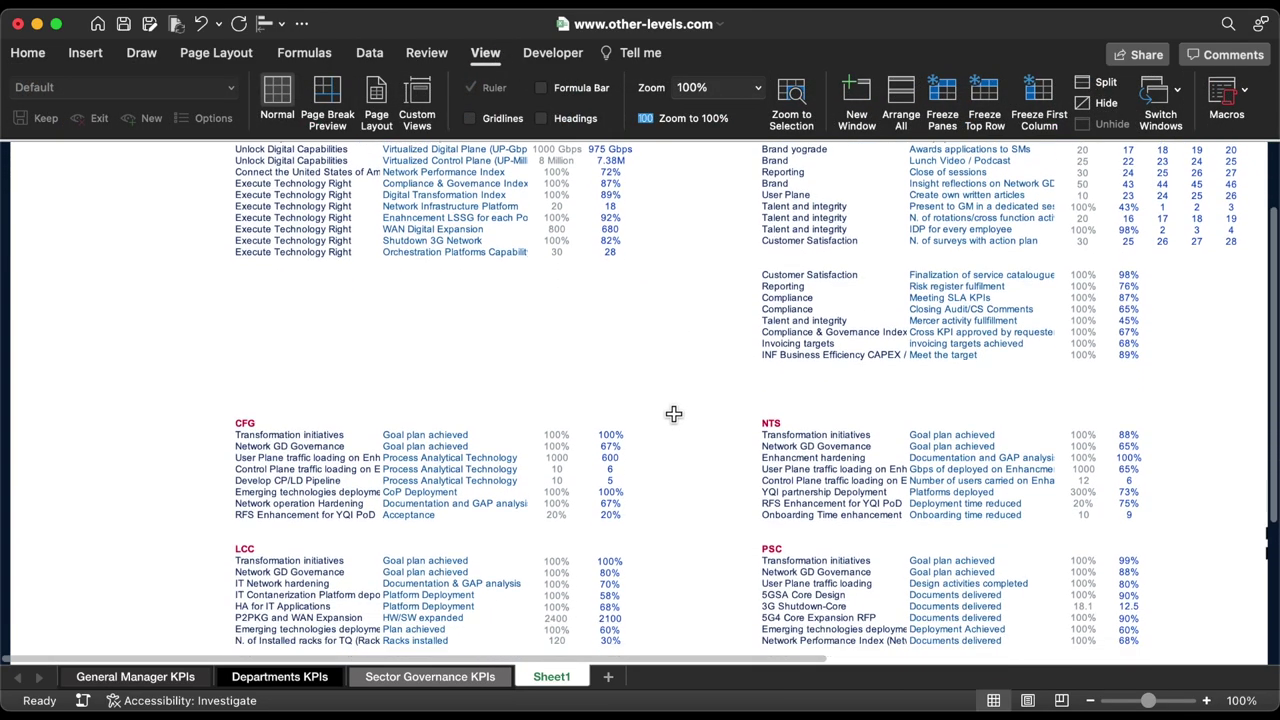
scroll(674, 414, down, 1)
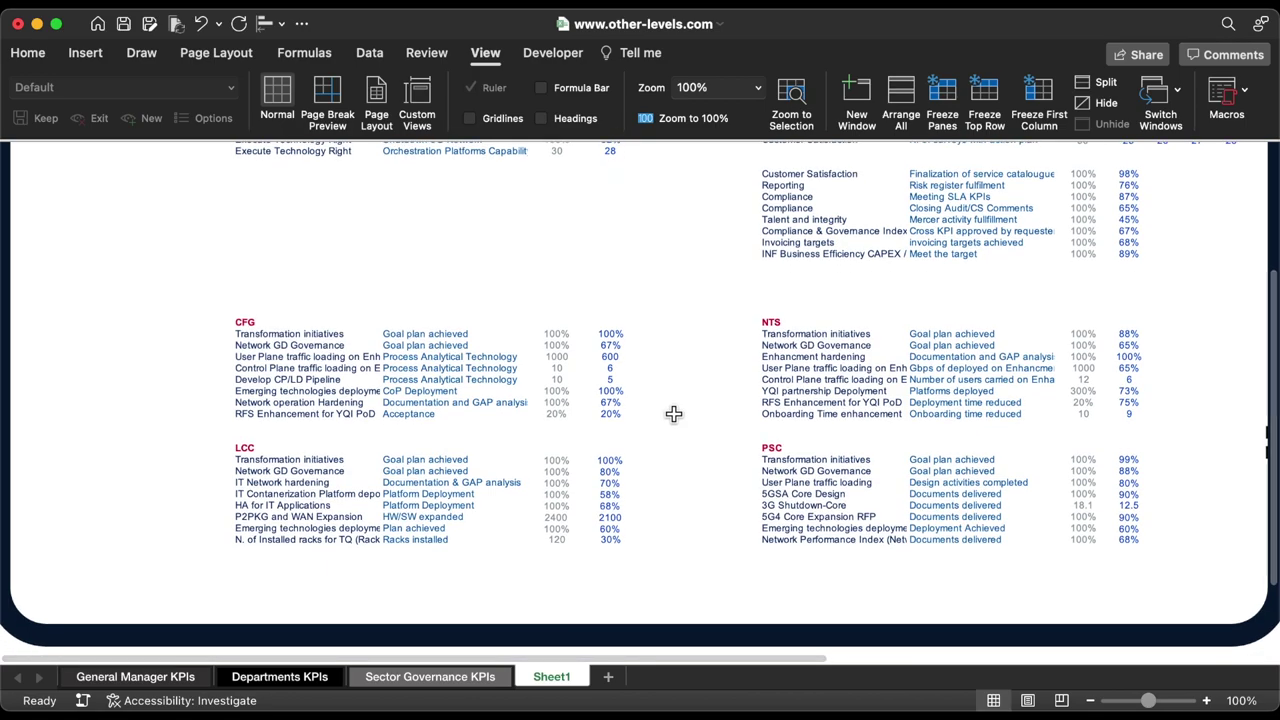
scroll(674, 414, up, 6)
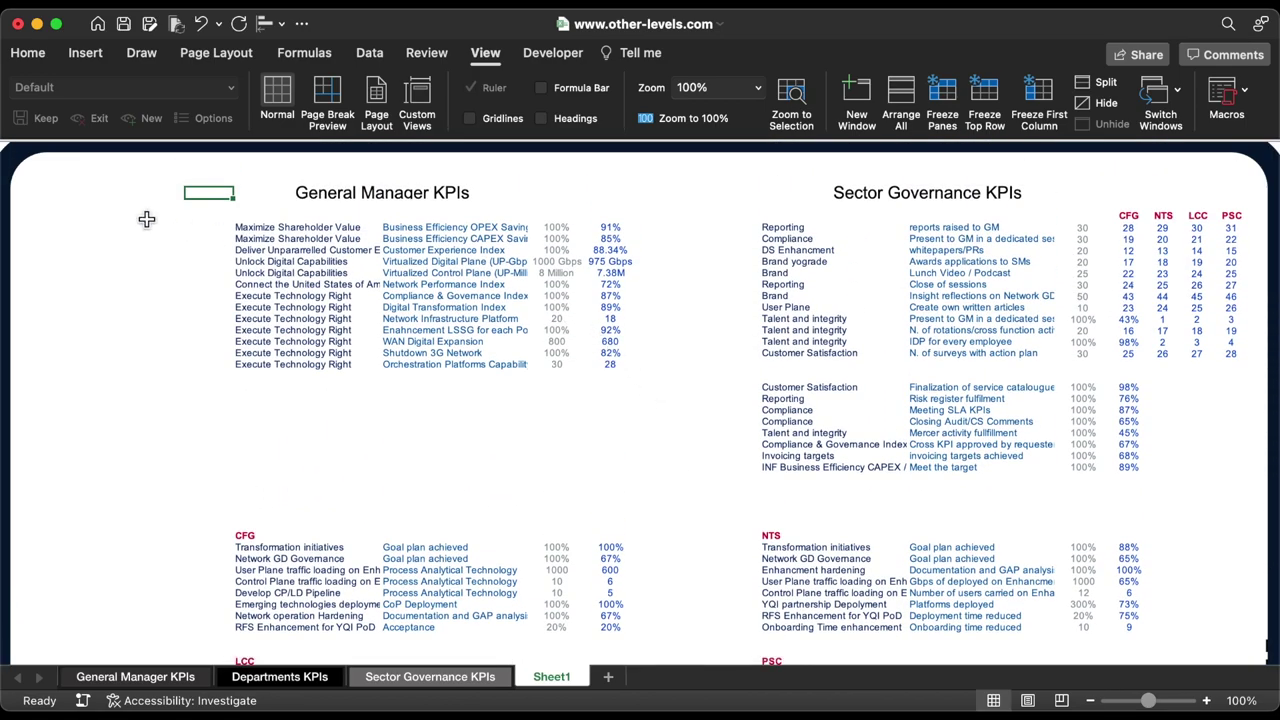
click(42, 177)
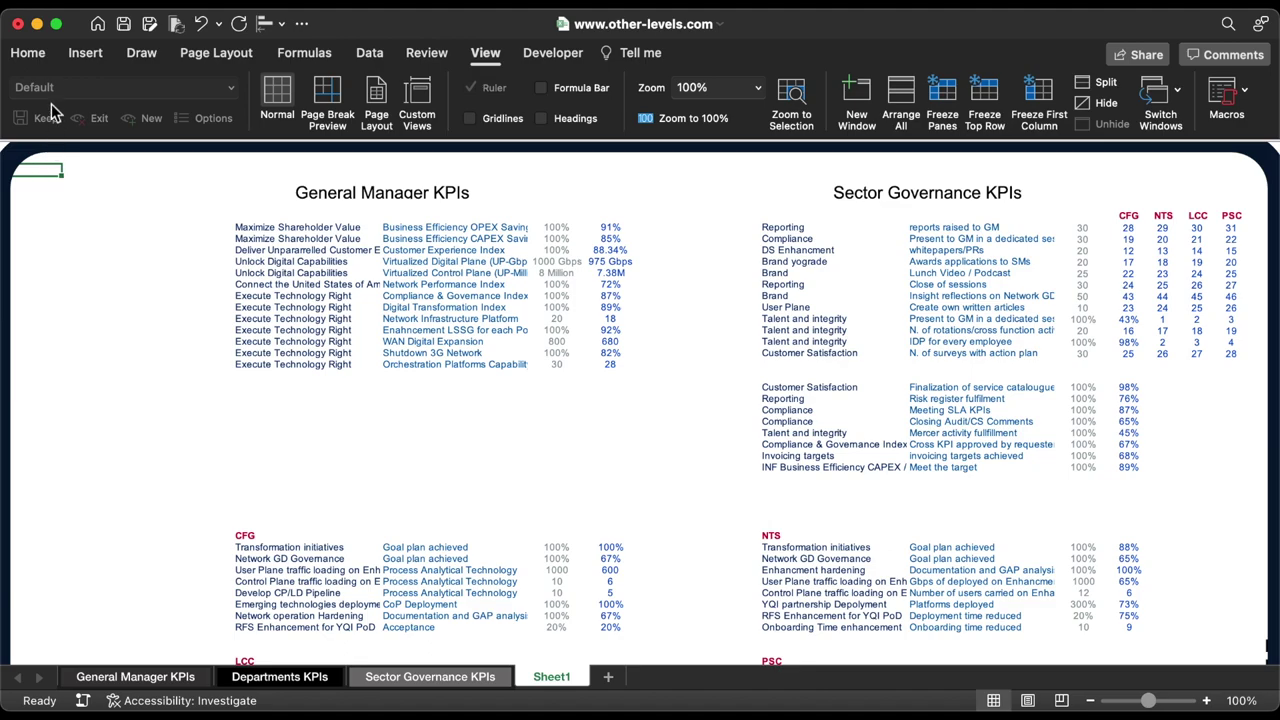
click(90, 58)
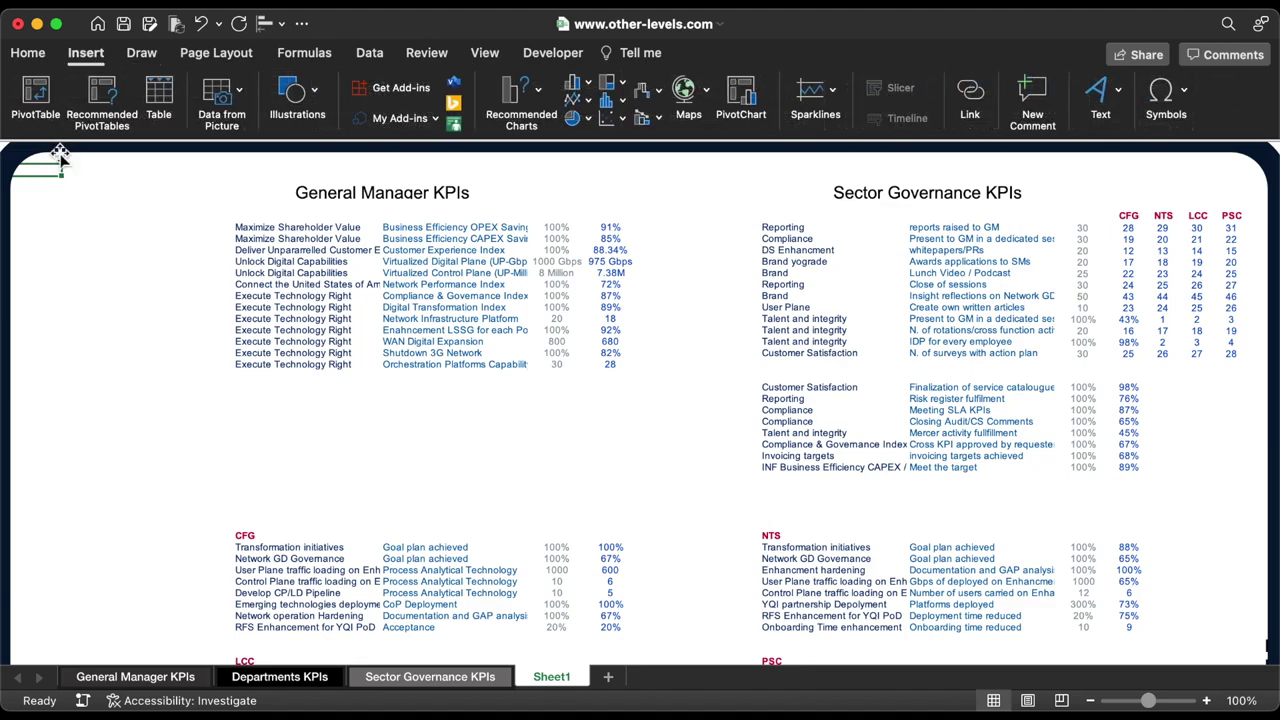
click(490, 58)
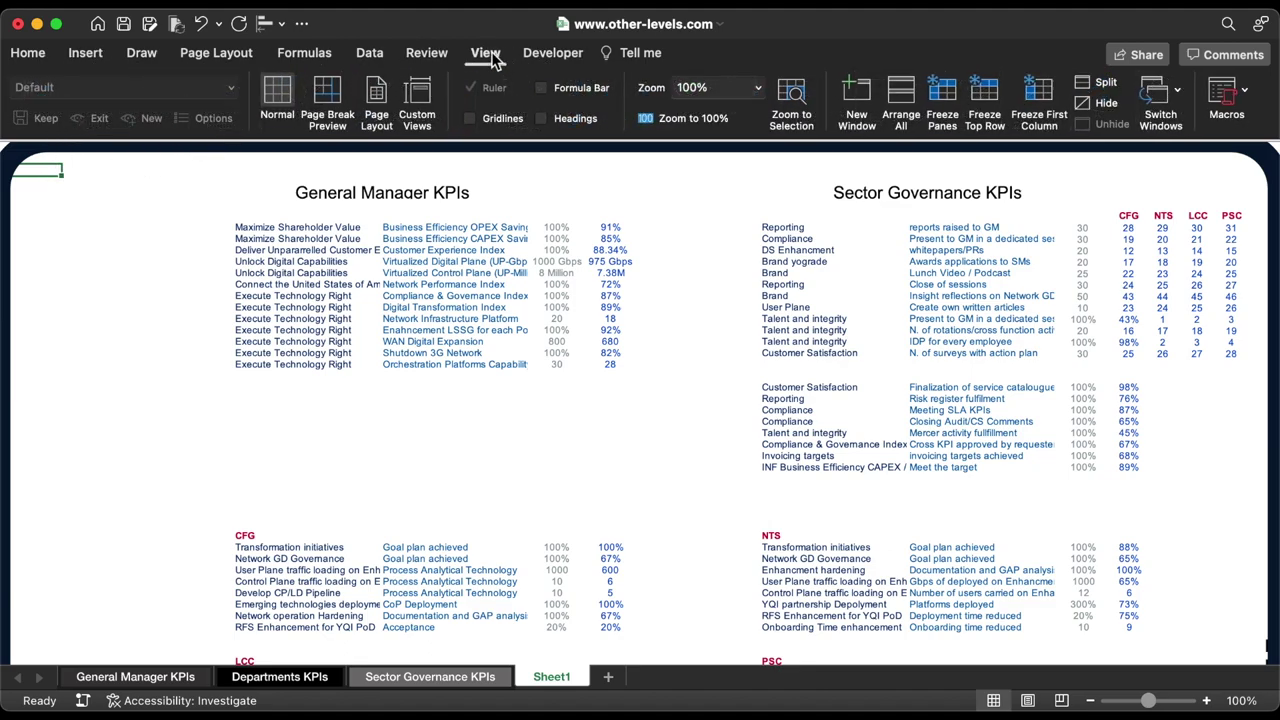
click(543, 118)
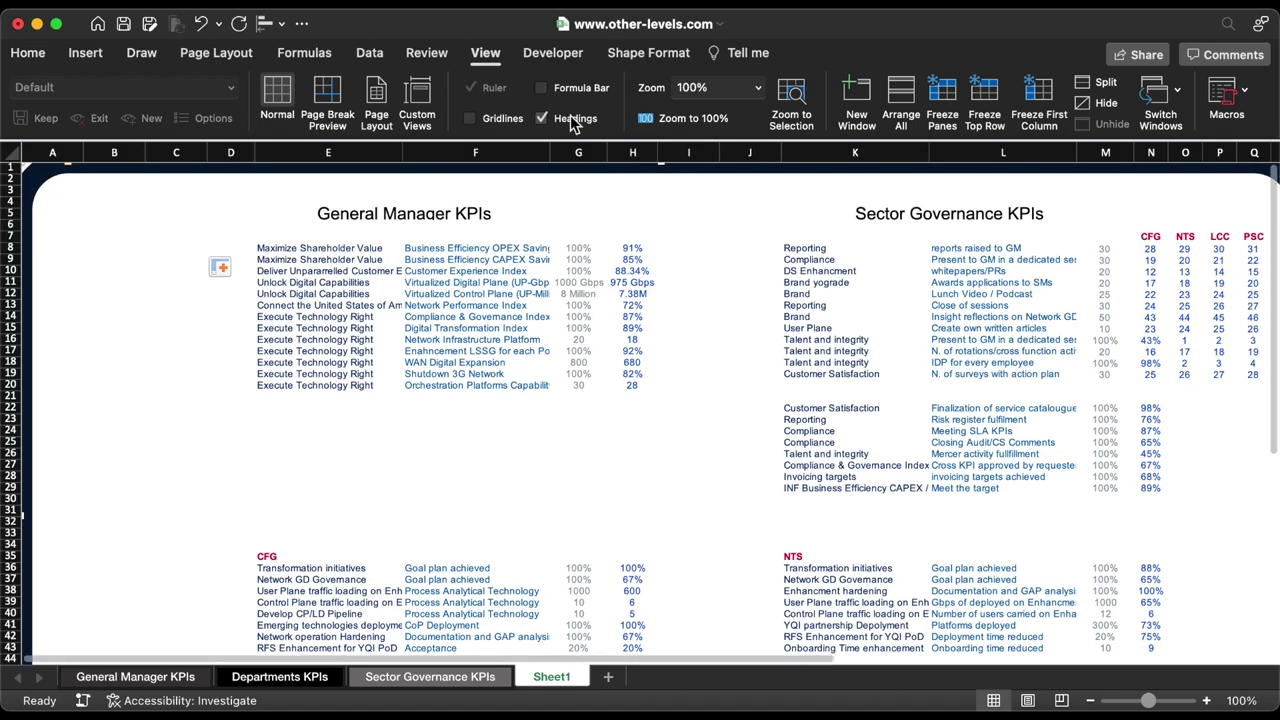
Draw a Round Same Side Corner Rectangle, rotate it to 270° and stretch it down the left edge.
click(85, 60)
click(300, 92)
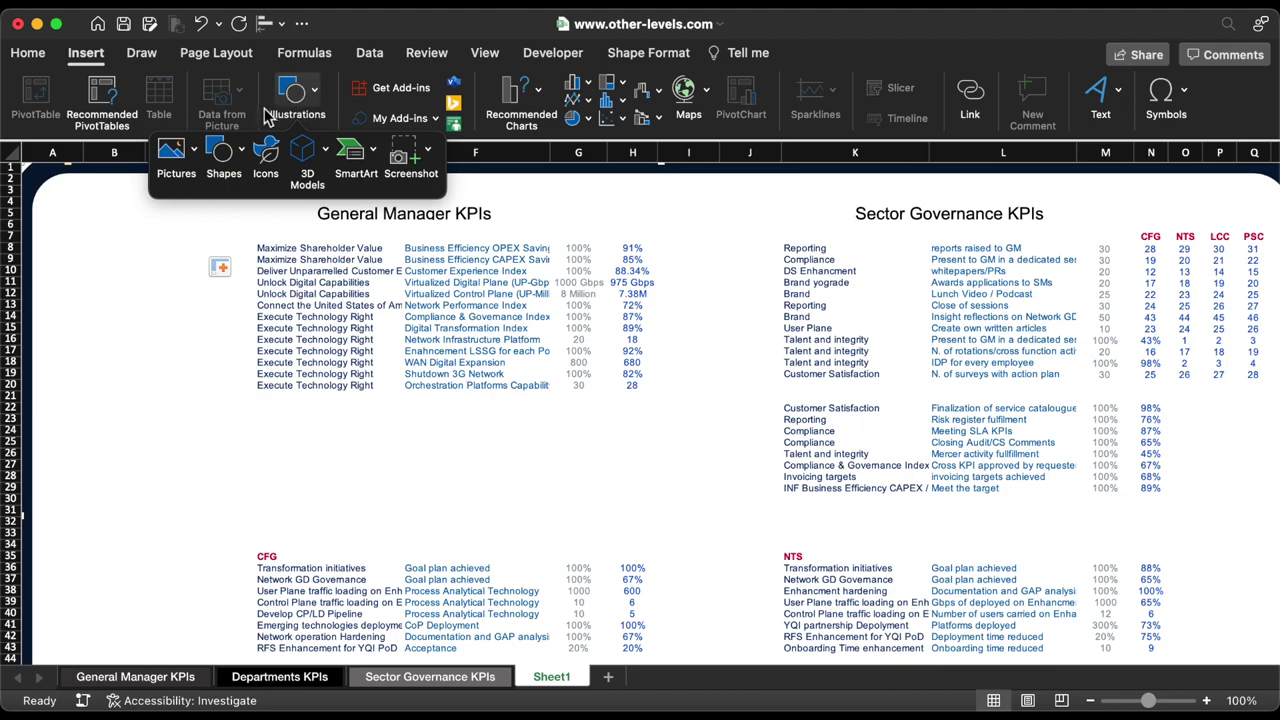
click(237, 148)
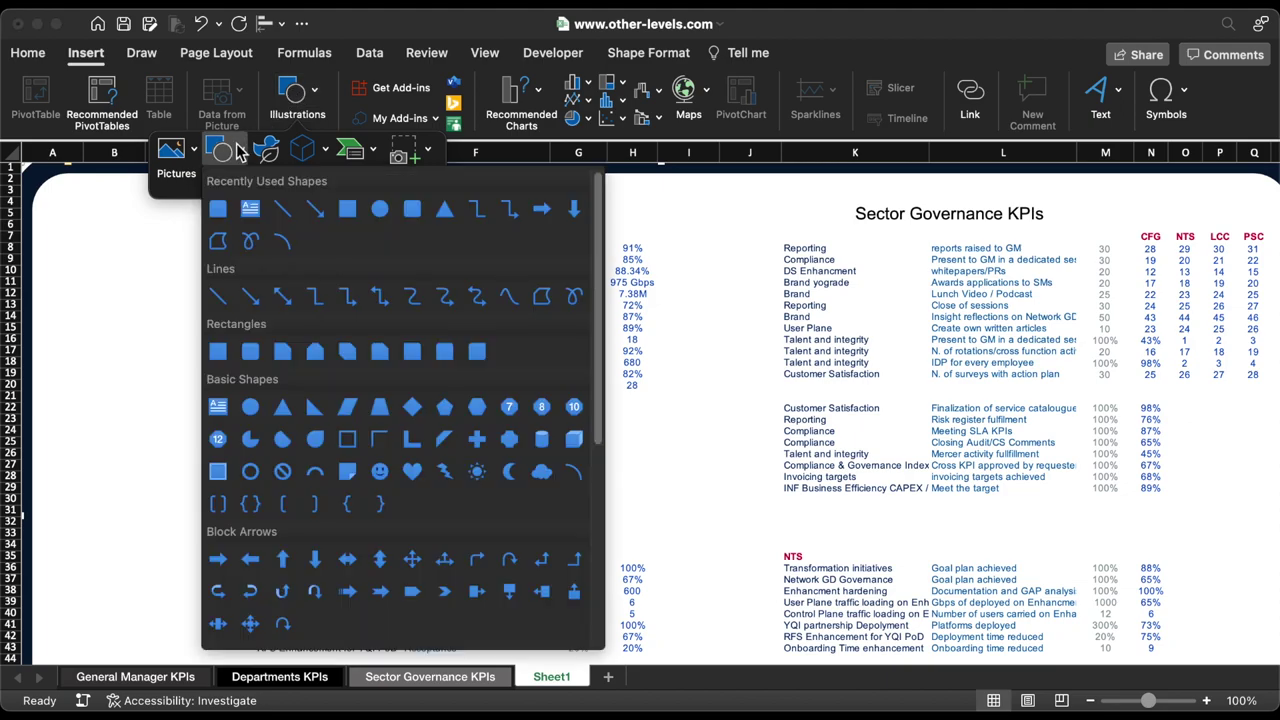
click(445, 352)
drag(185, 240, 395, 388)
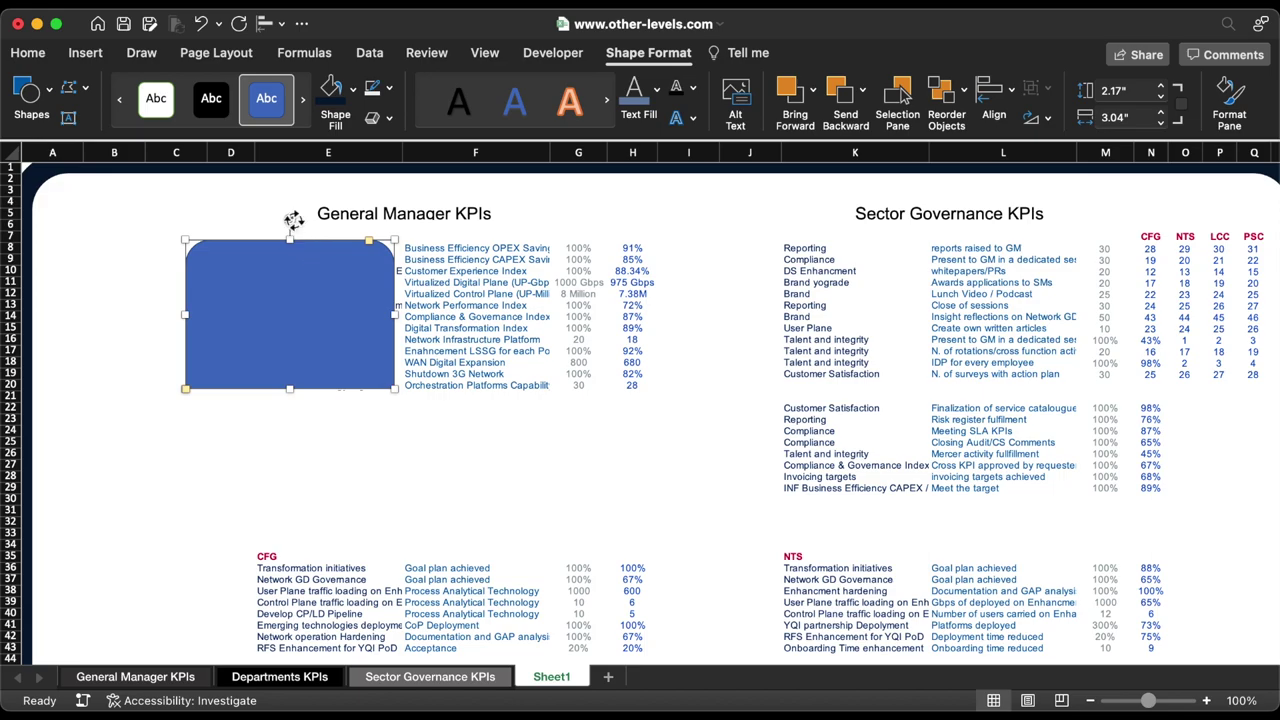
drag(293, 220, 155, 363)
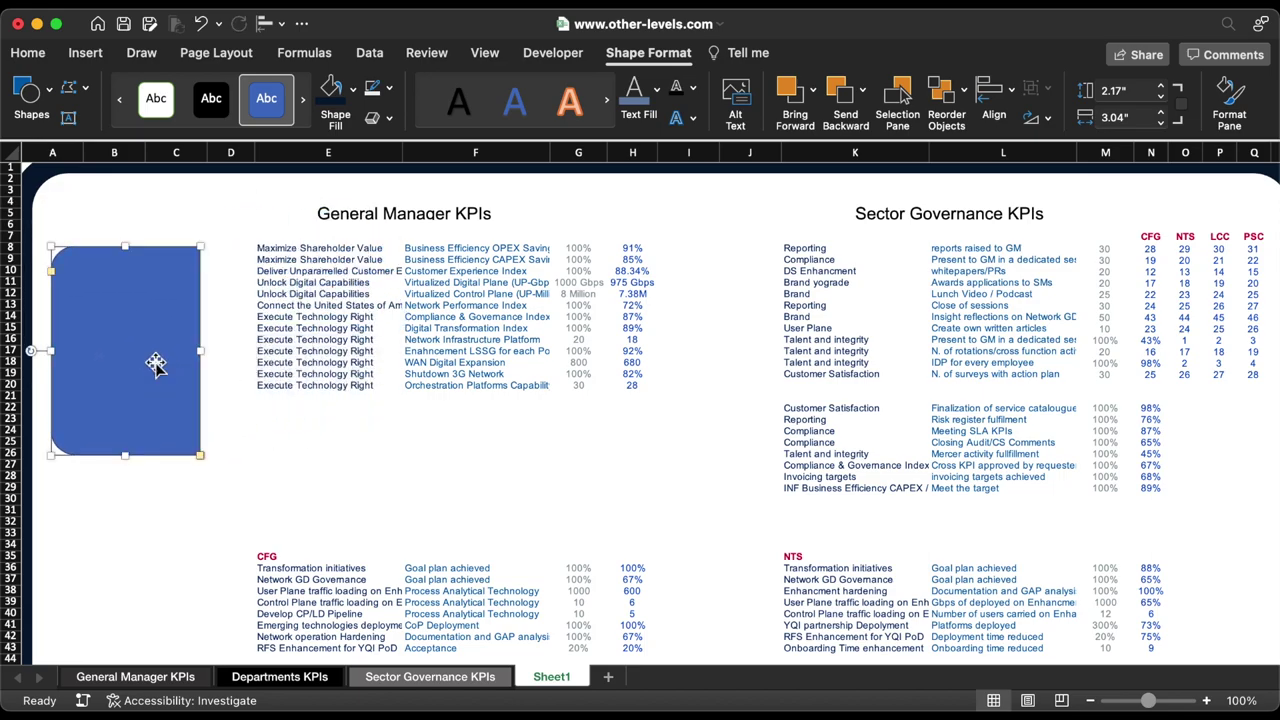
drag(129, 247, 129, 182)
drag(129, 455, 129, 608)
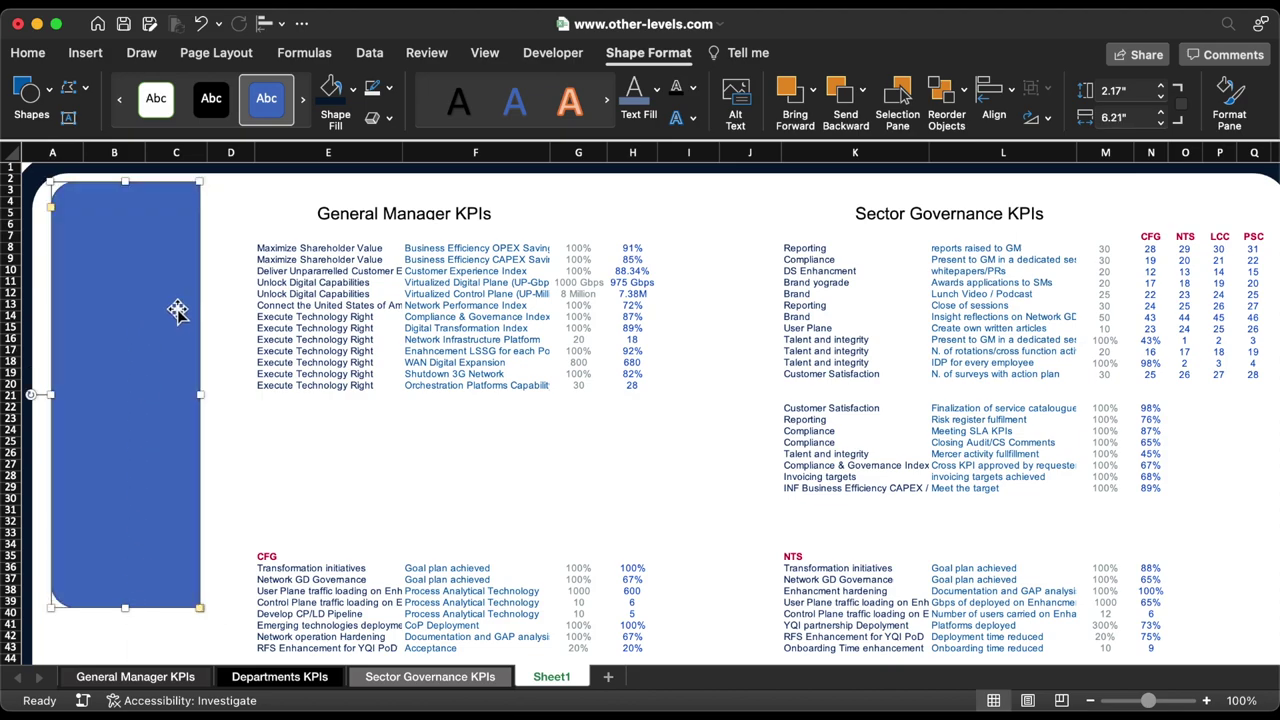
Set the side panel's height to 2.73" and width to 10".
double_click(177, 311)
click(1105, 236)
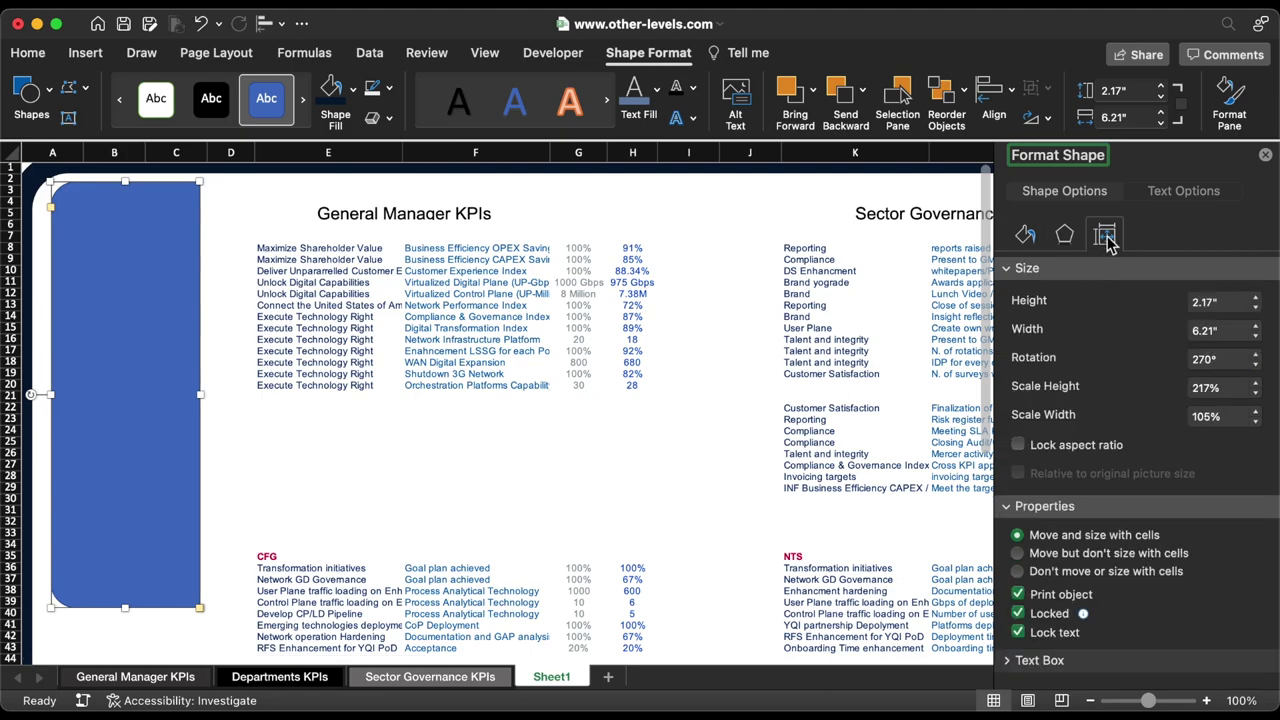
click(1231, 304)
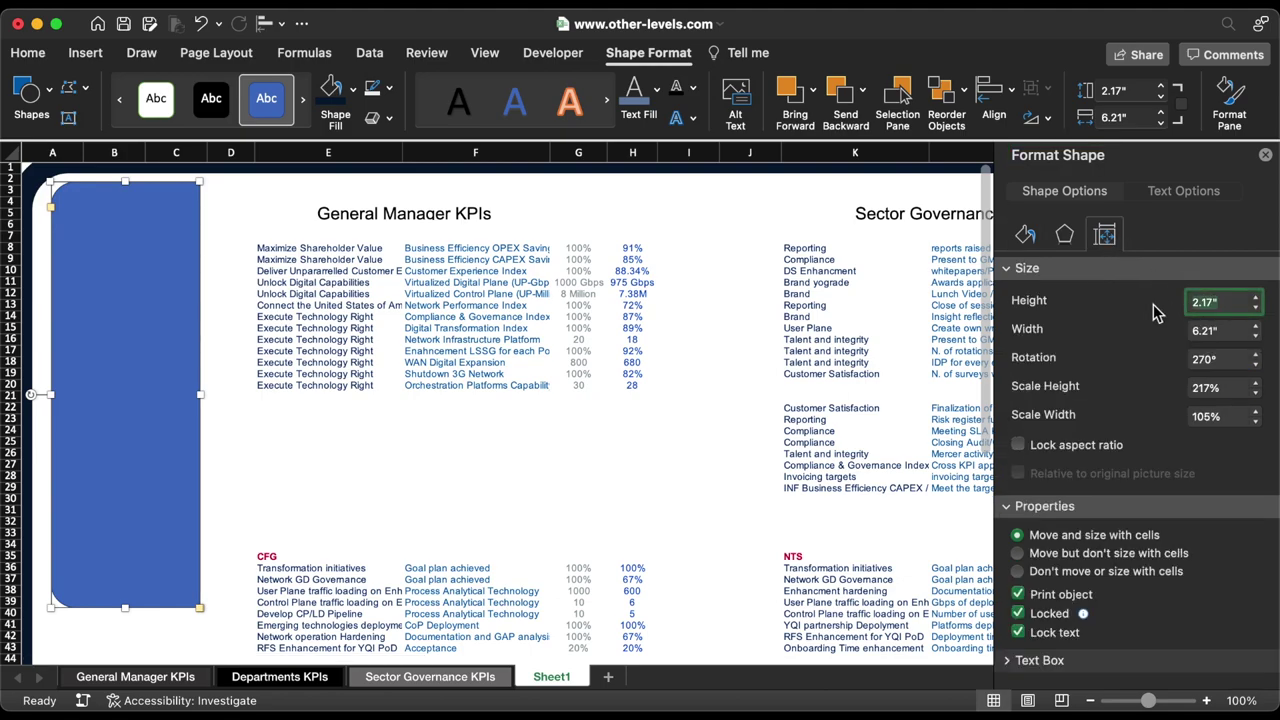
text(2.73)
key(Return)
key(Tab)
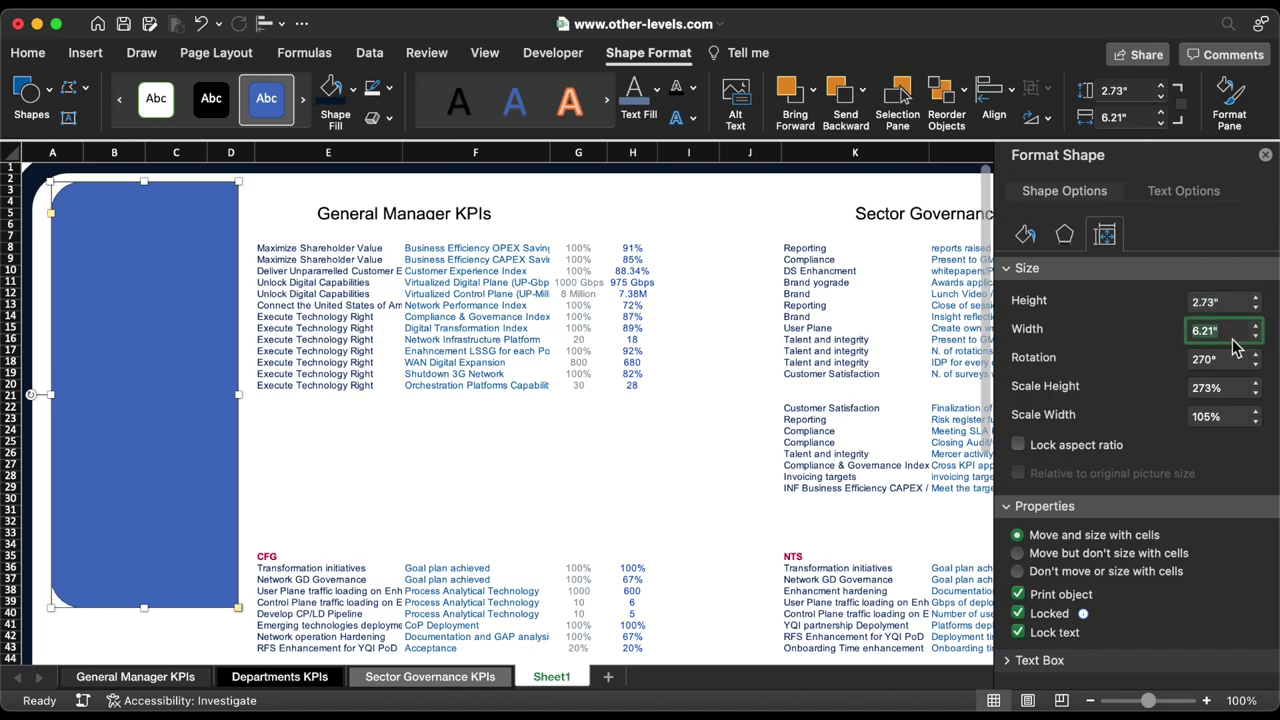
text(10)
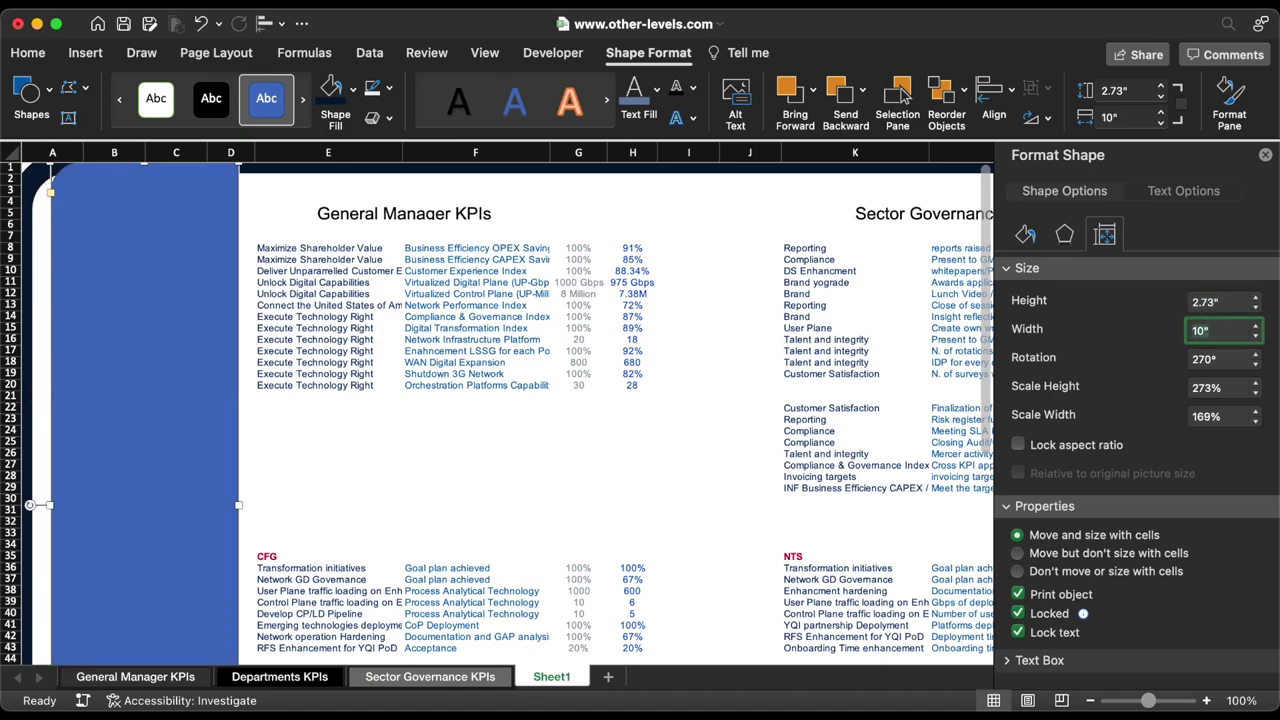
Remove the side panel's outline and fill it dark navy from Recent Colors.
click(1027, 236)
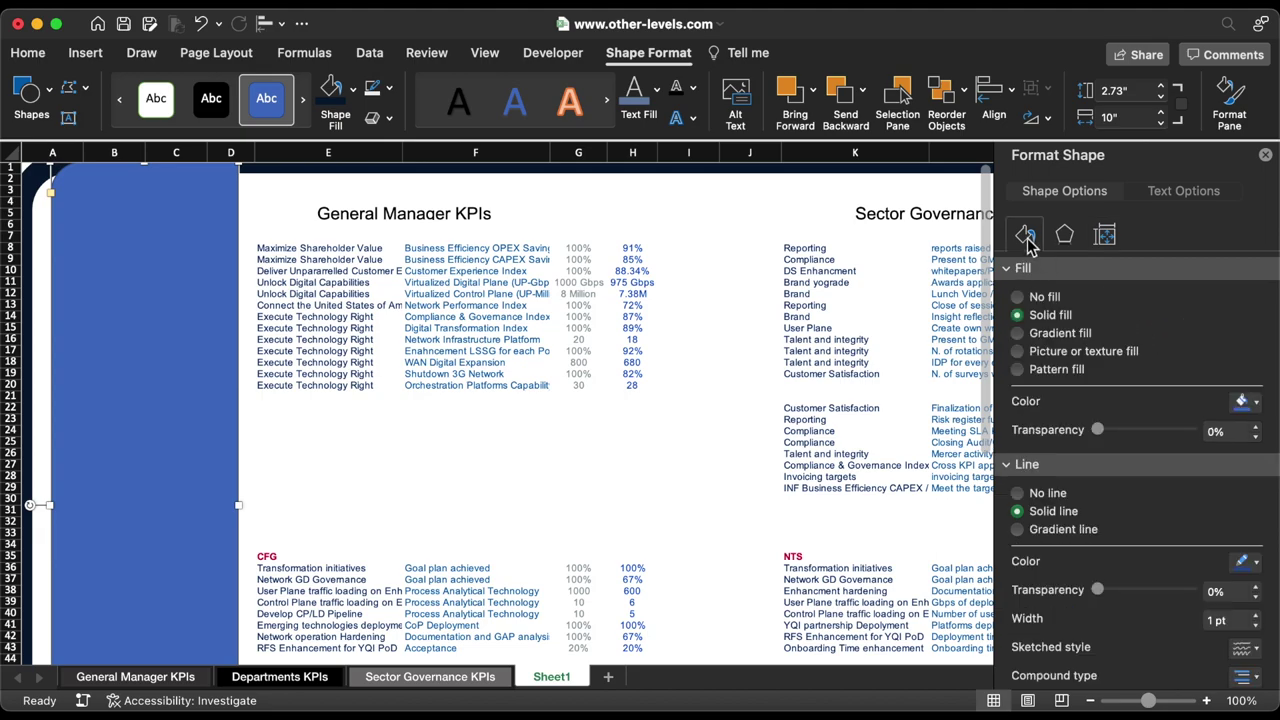
click(1018, 493)
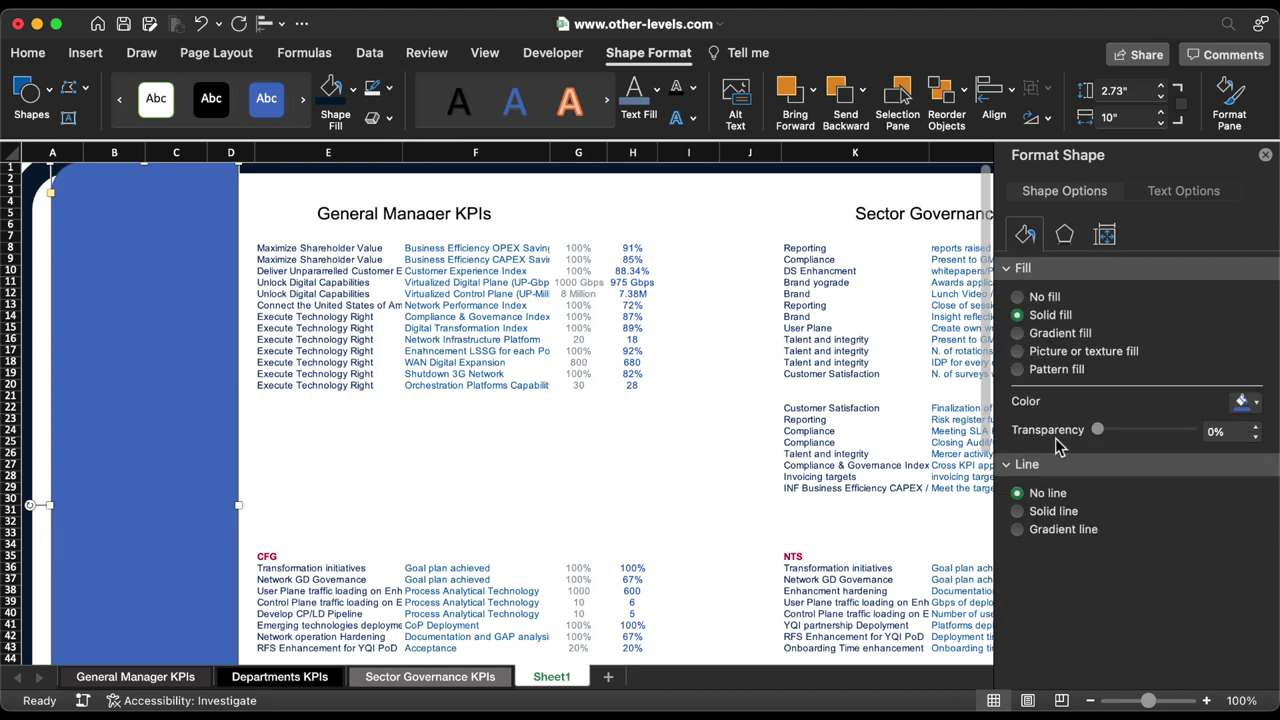
click(1253, 405)
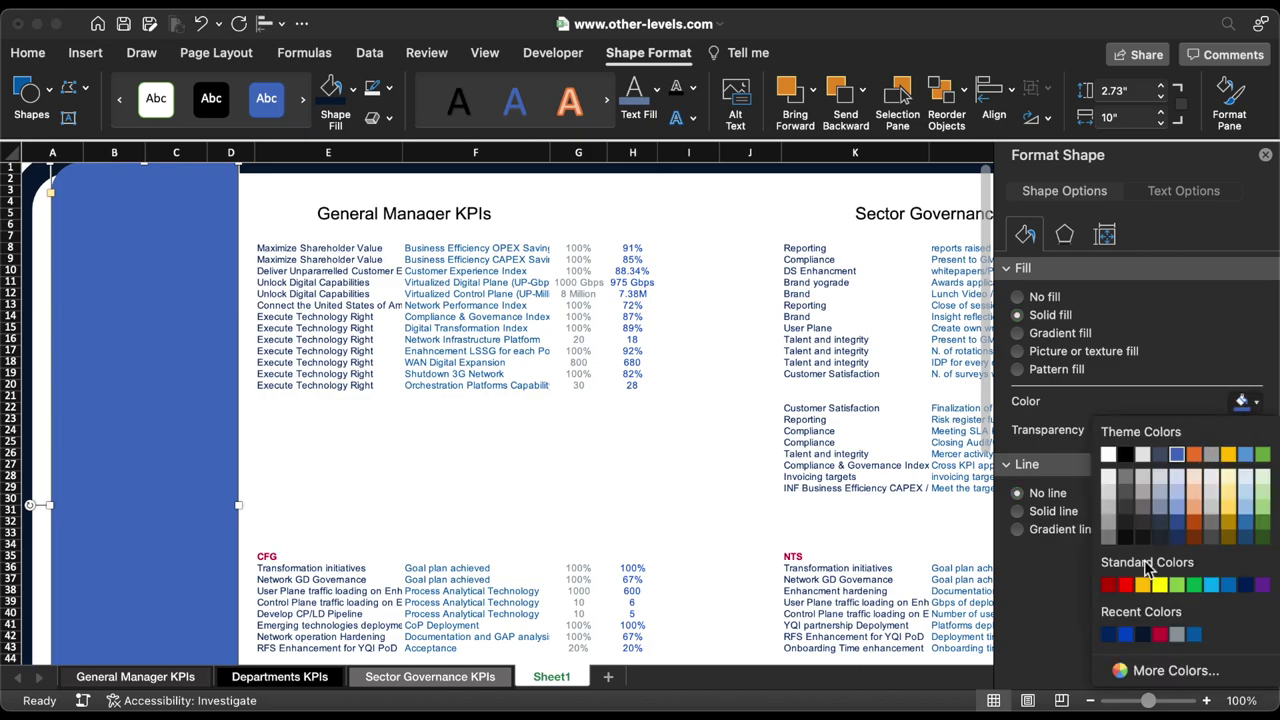
click(1117, 634)
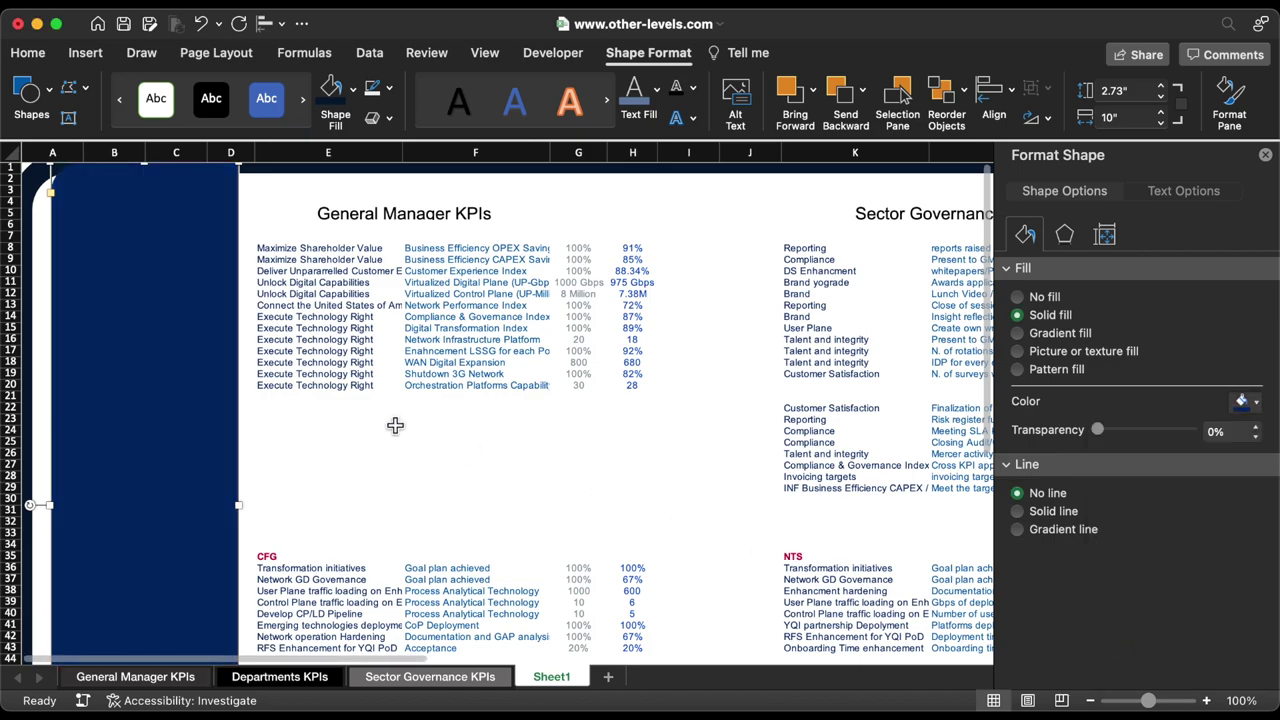
Nudge the navy panel toward the top-left and undo the corner rounding change.
drag(194, 323, 178, 336)
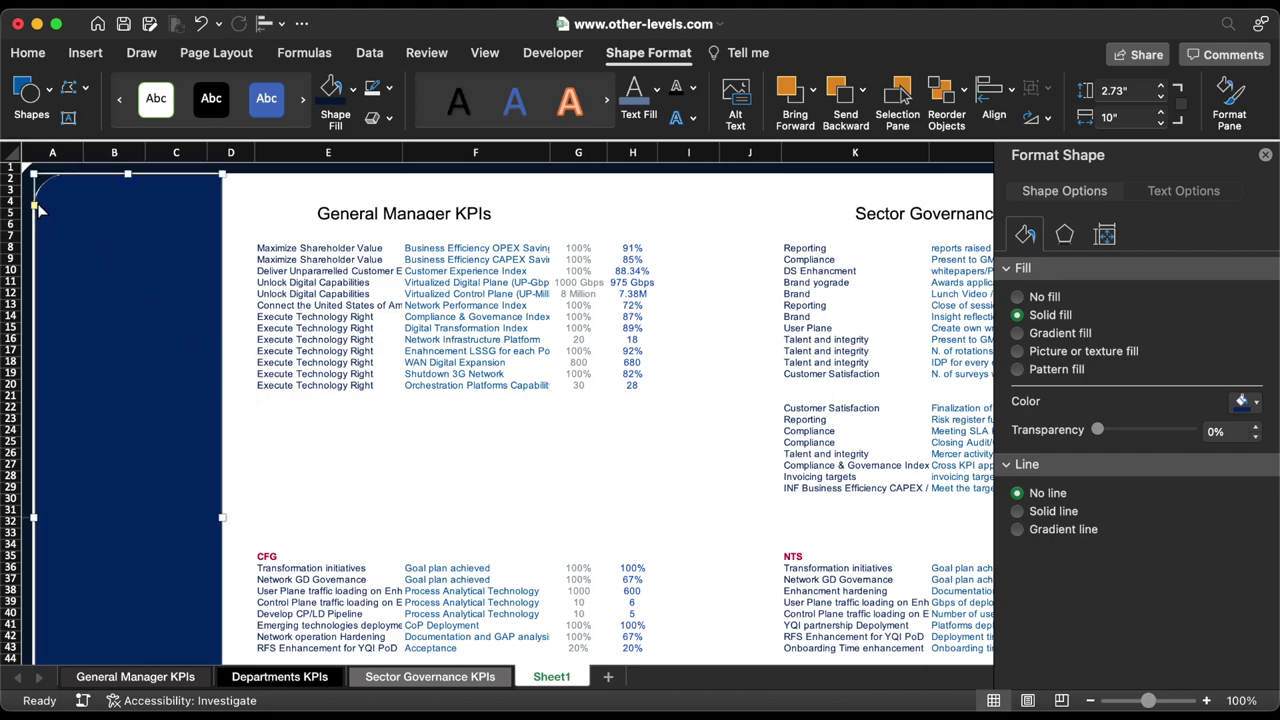
drag(38, 207, 38, 210)
key(super+z)
scroll(157, 428, down, 10)
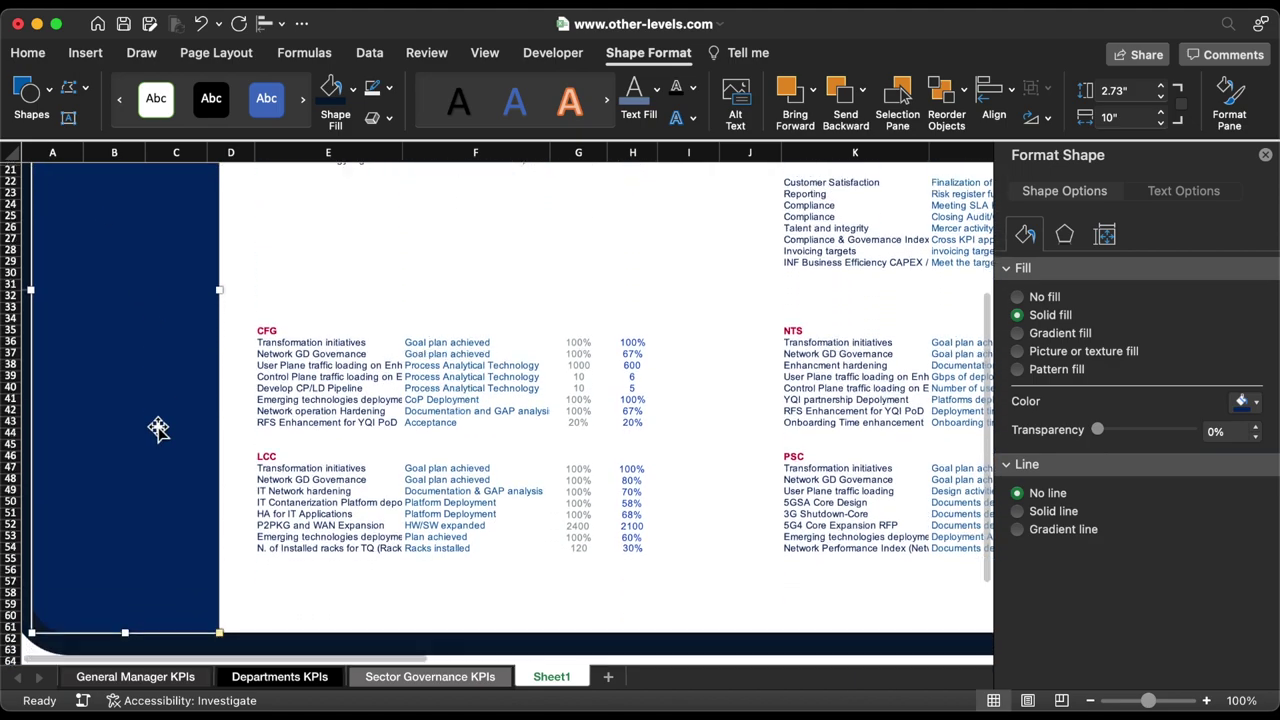
click(218, 612)
Send the navy side panel to the back behind the cells.
scroll(180, 460, up, 10)
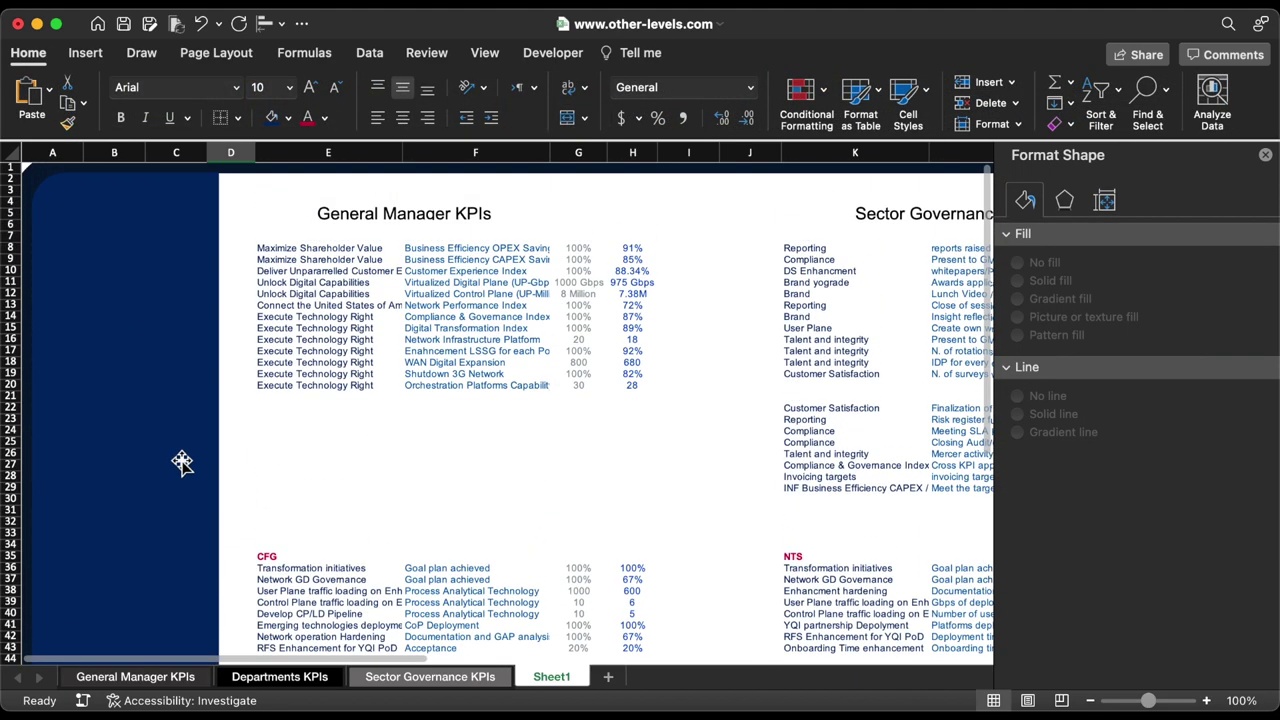
click(142, 316)
right_click(142, 316)
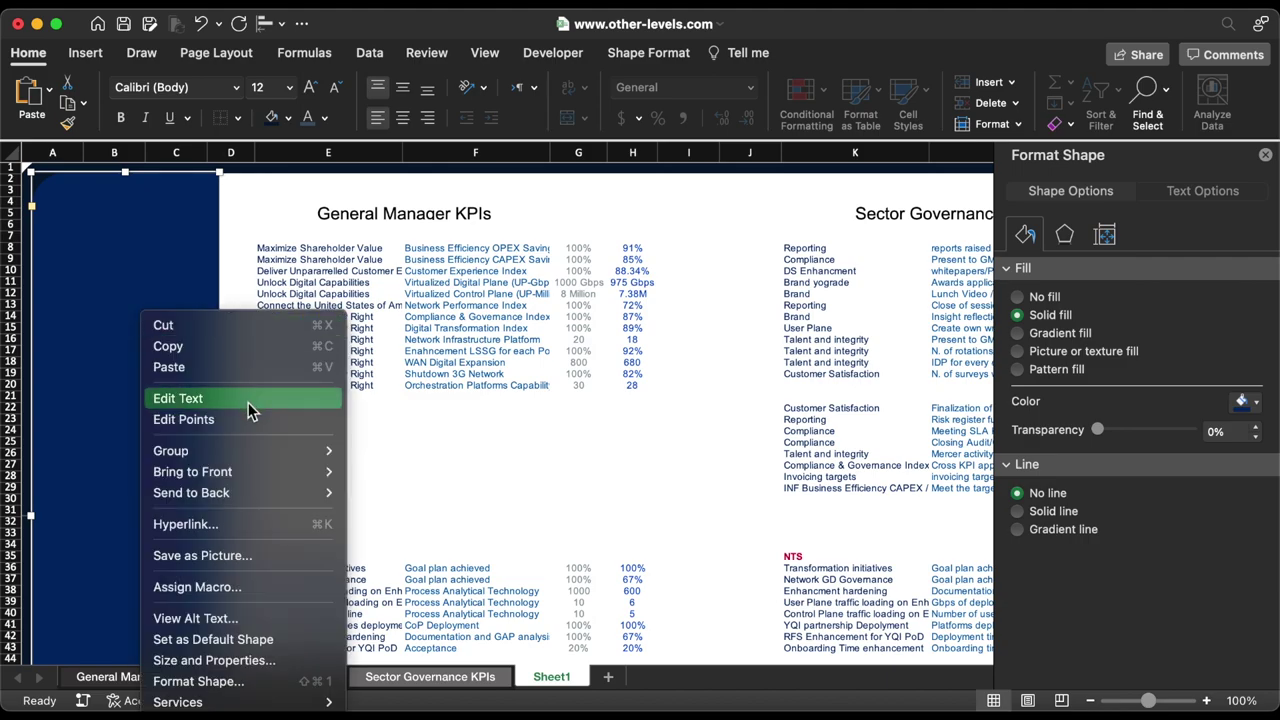
mouse_move(251, 492)
click(403, 493)
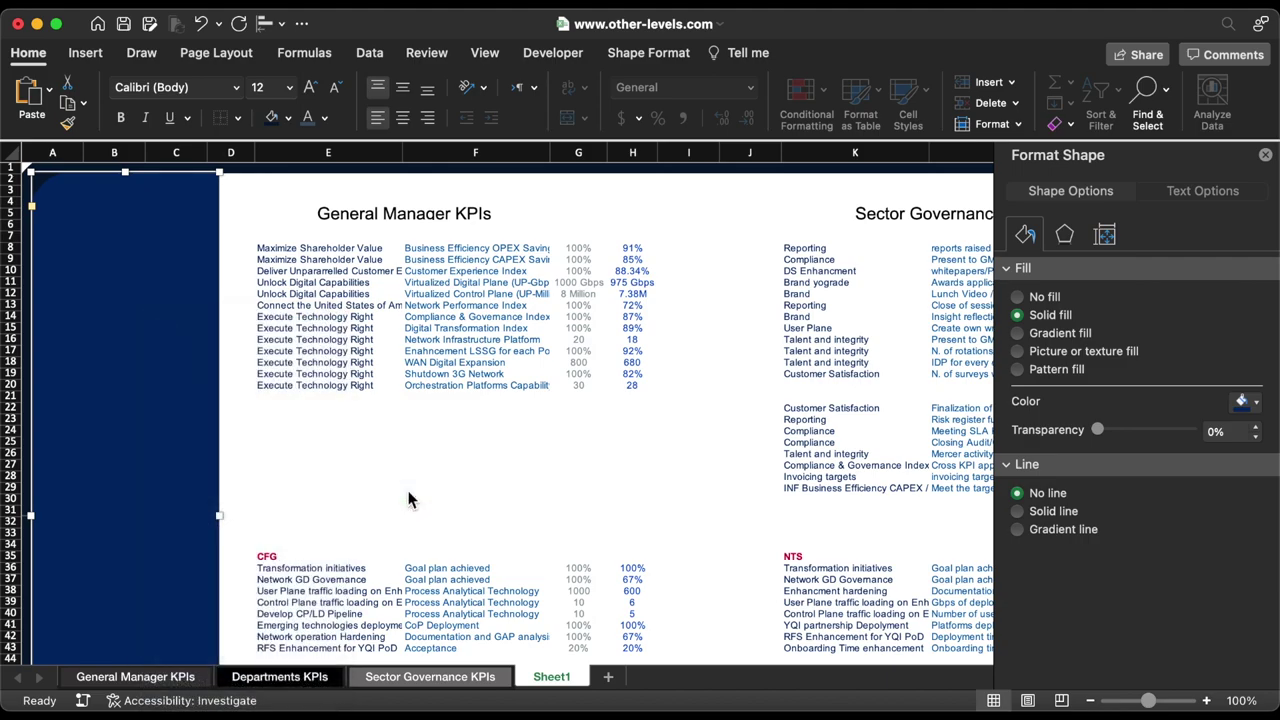
click(315, 443)
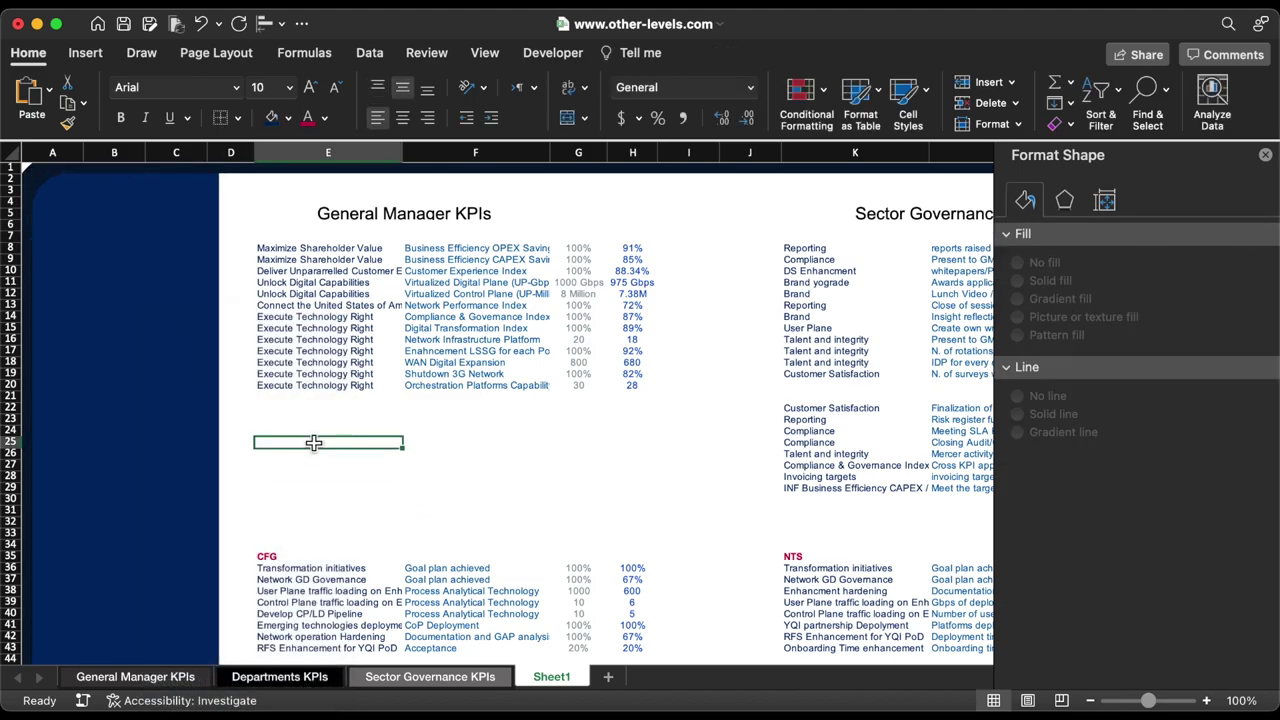
Draw a small rectangle near cell A2 at the panel's top-left.
click(90, 56)
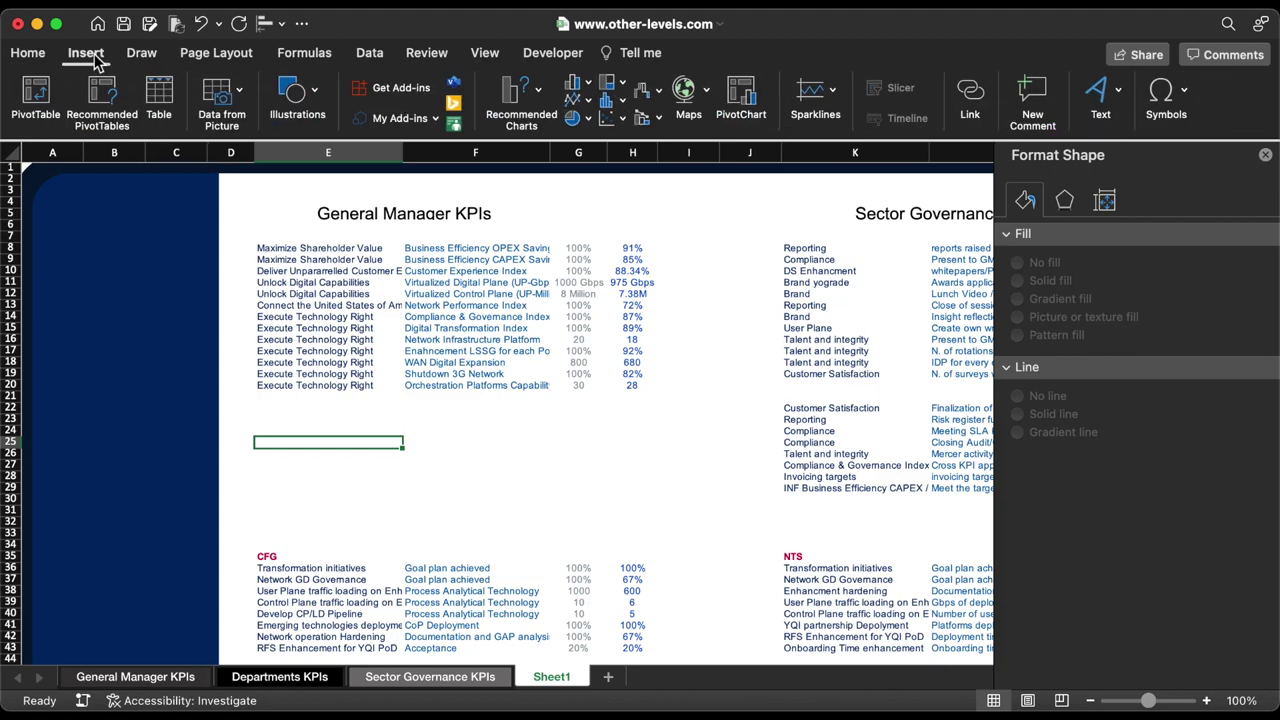
click(297, 92)
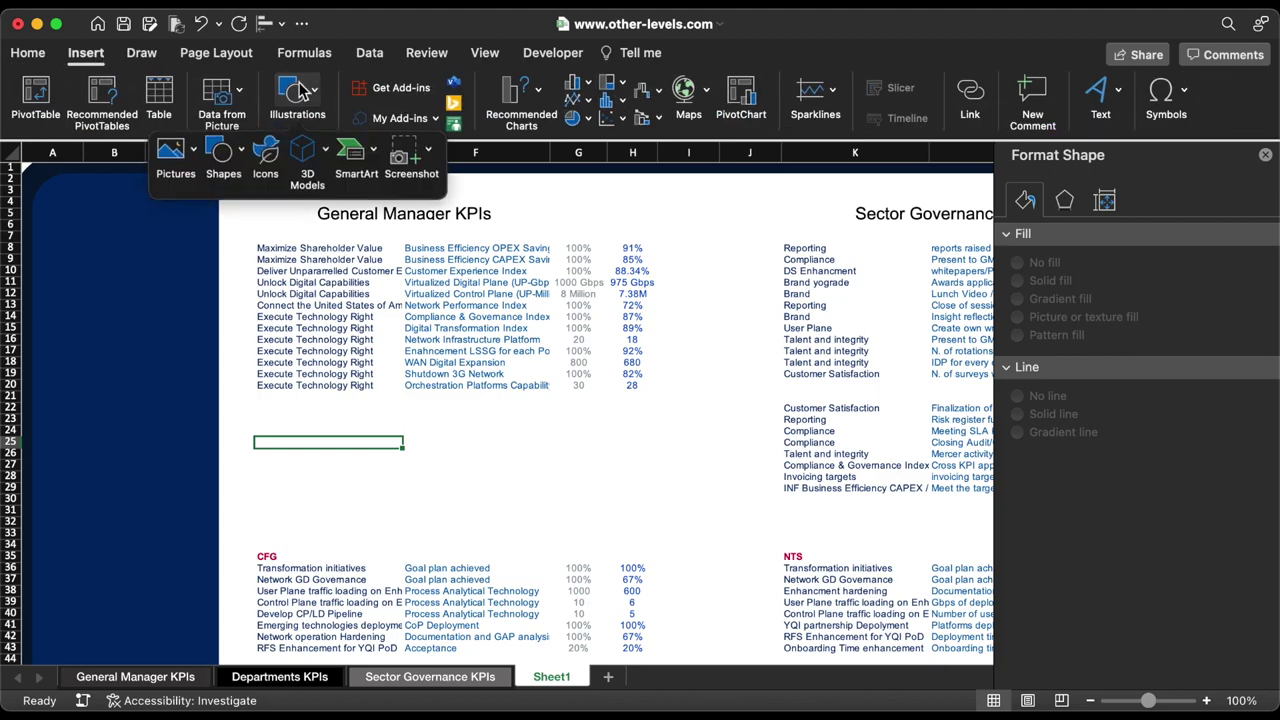
click(222, 150)
click(347, 212)
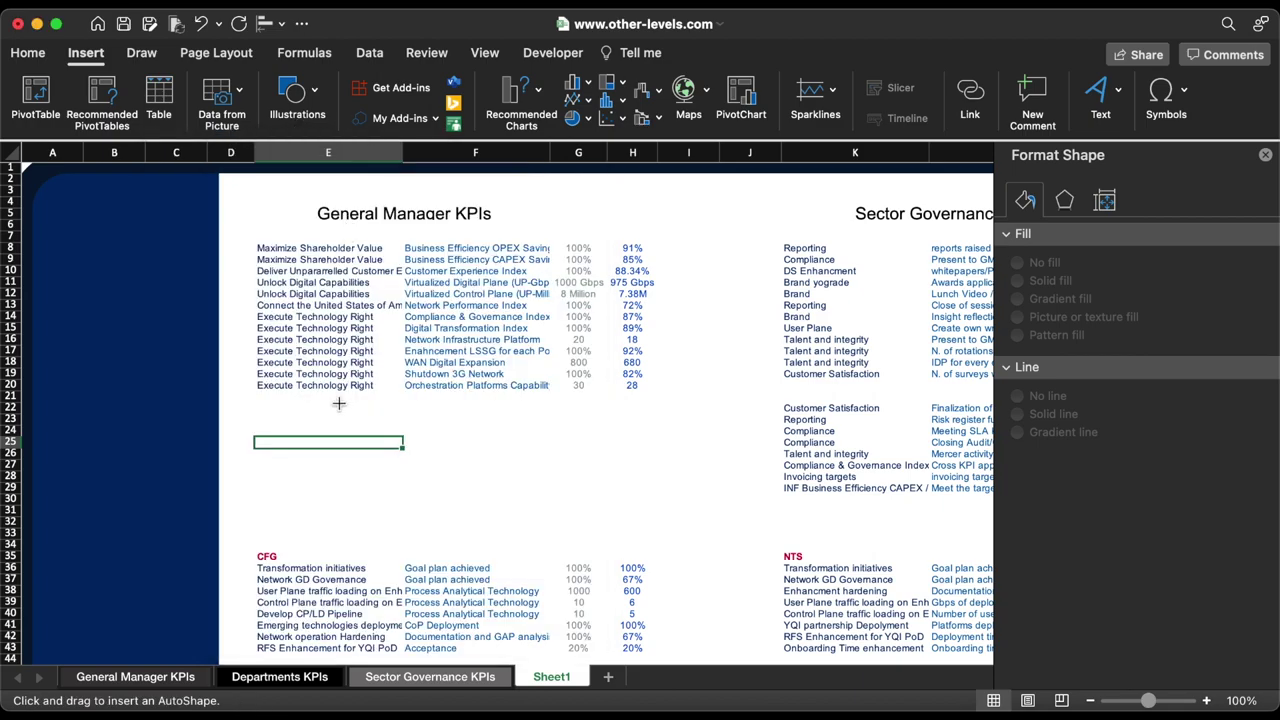
drag(296, 400, 67, 185)
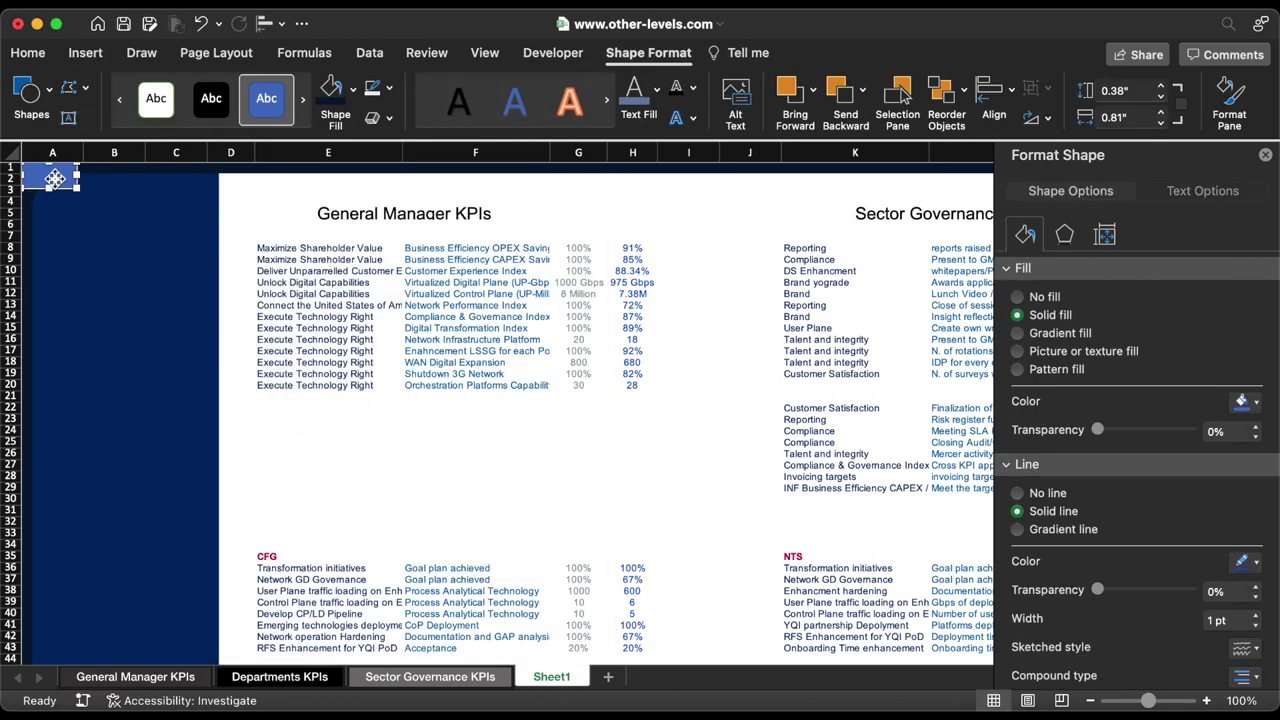
Give the small rectangle no outline and the recent dark navy fill.
click(388, 97)
click(414, 145)
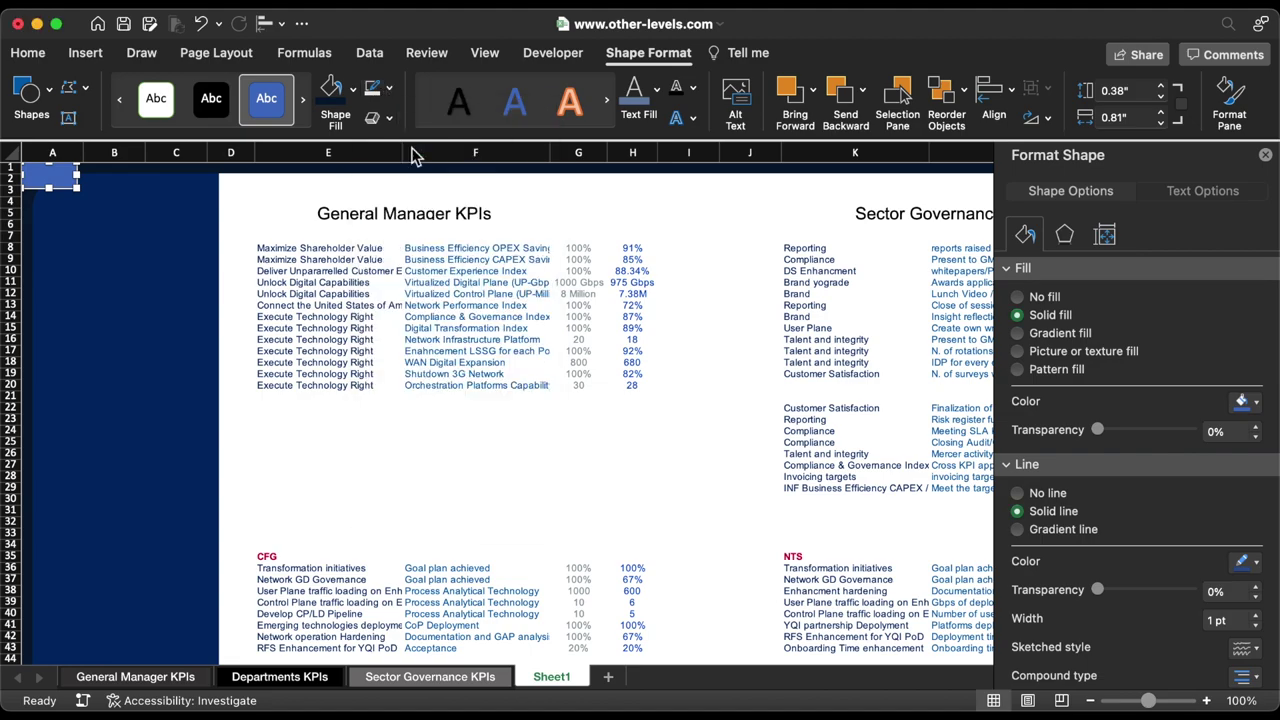
click(353, 88)
click(360, 378)
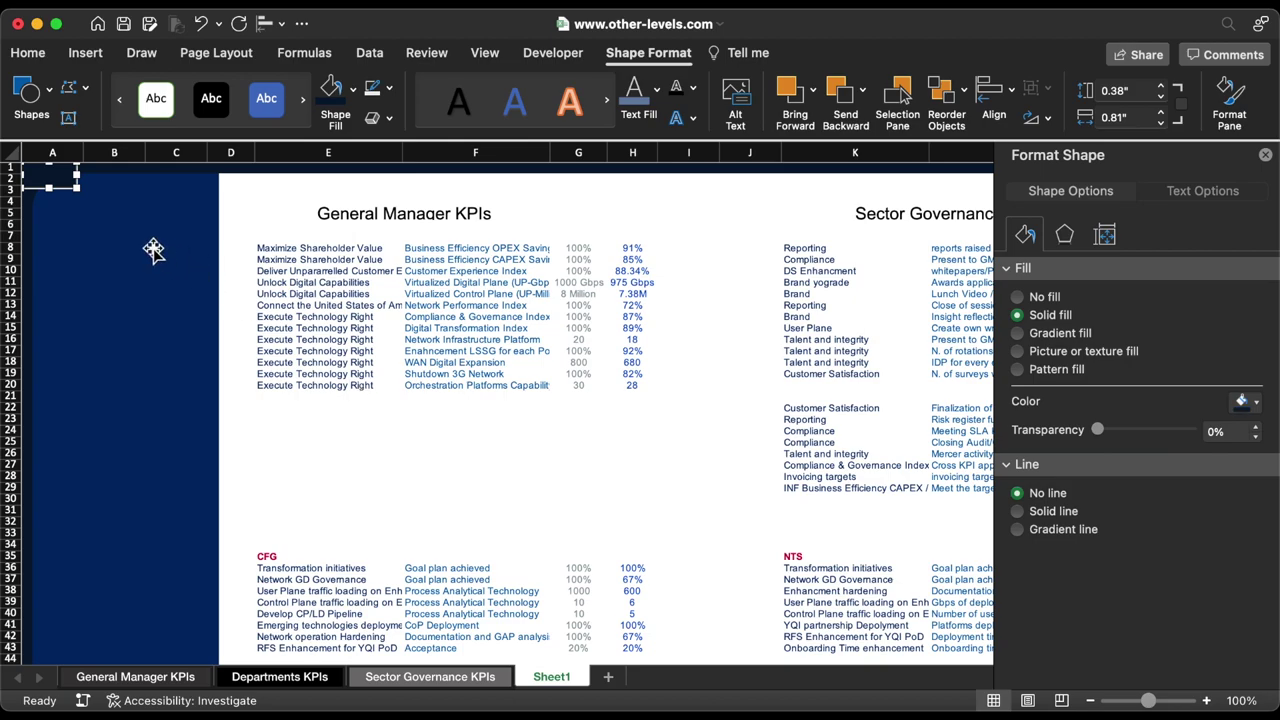
Send the small navy rectangle to the back behind the cells.
right_click(63, 177)
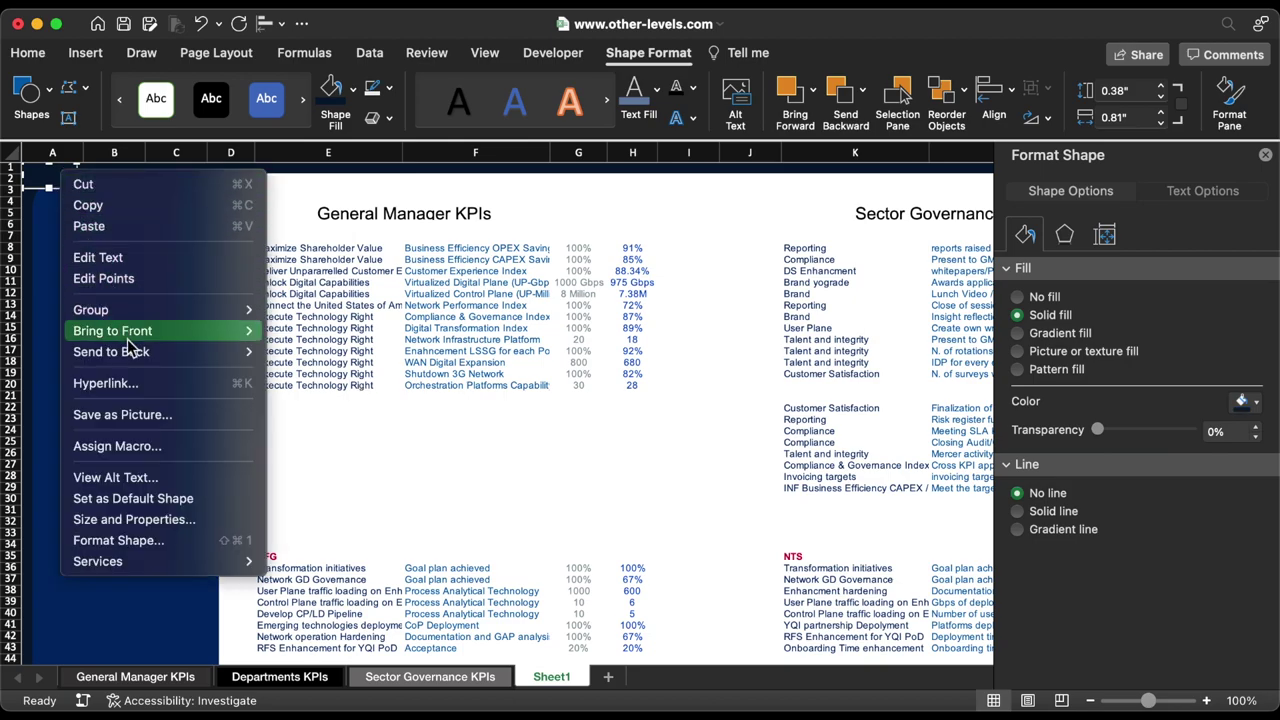
mouse_move(137, 349)
click(310, 353)
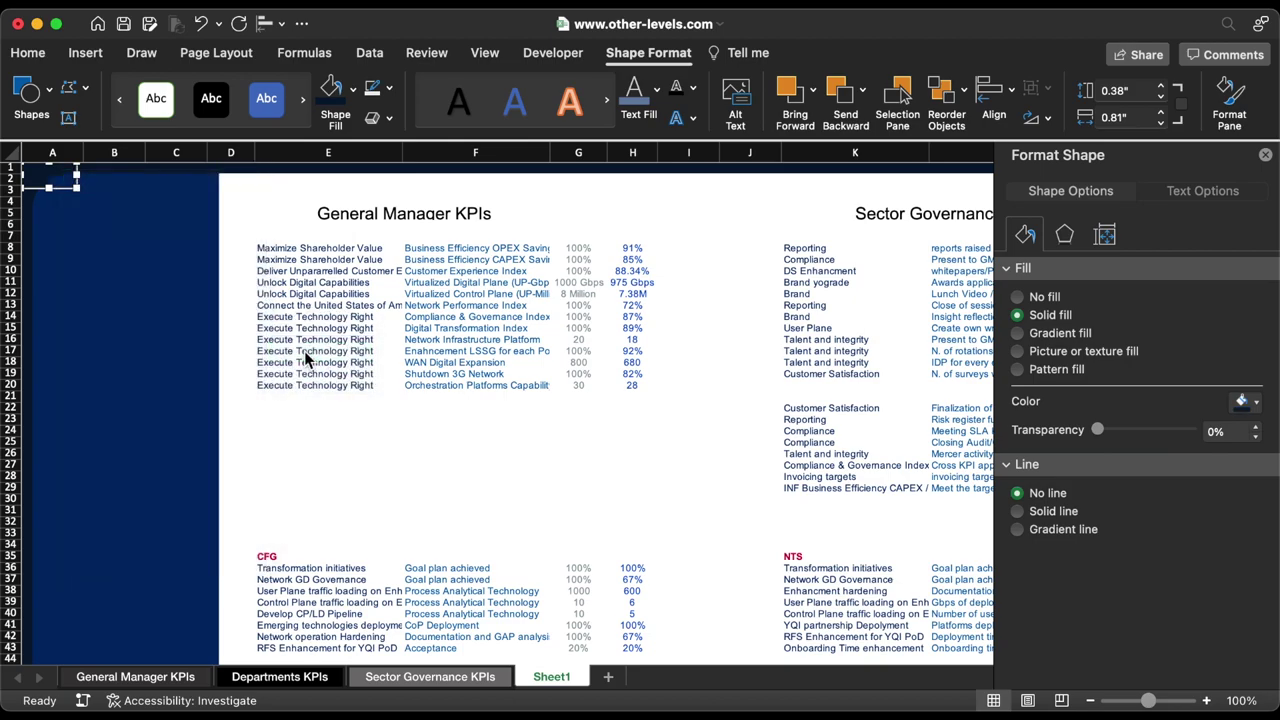
click(307, 411)
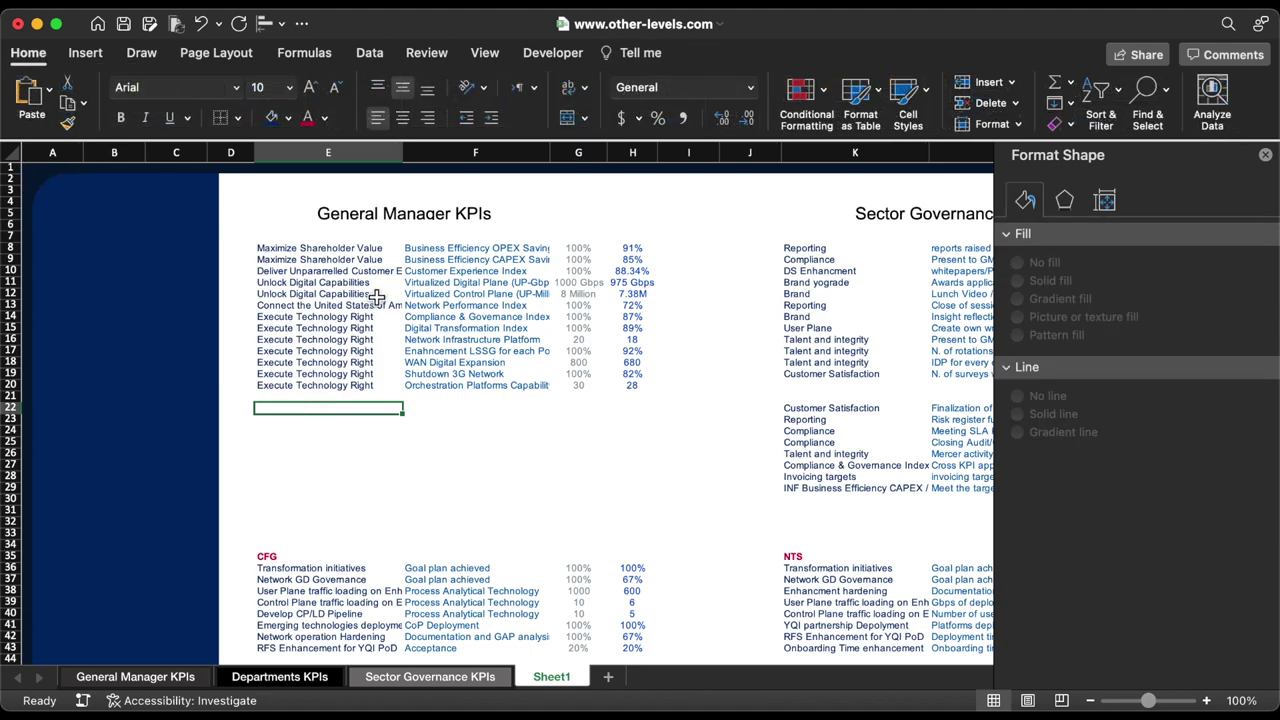
click(88, 52)
Draw a straight vertical line beside the General Manager KPIs table.
click(297, 95)
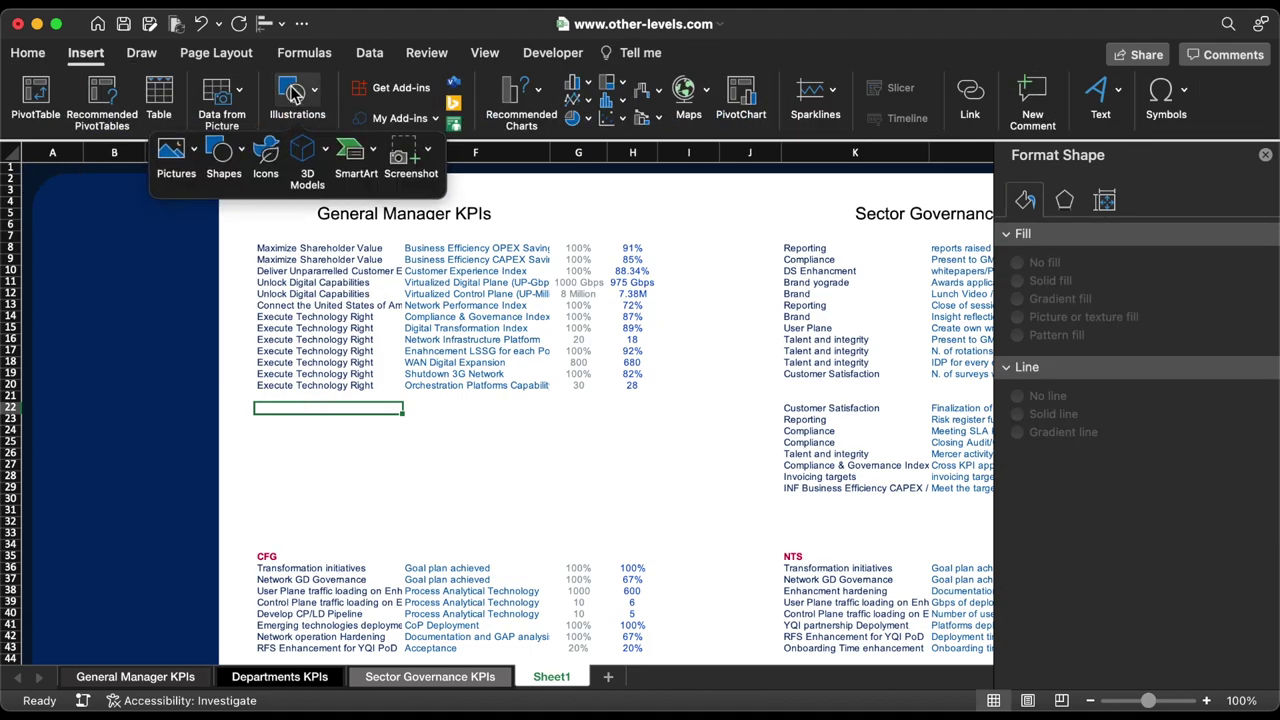
click(226, 160)
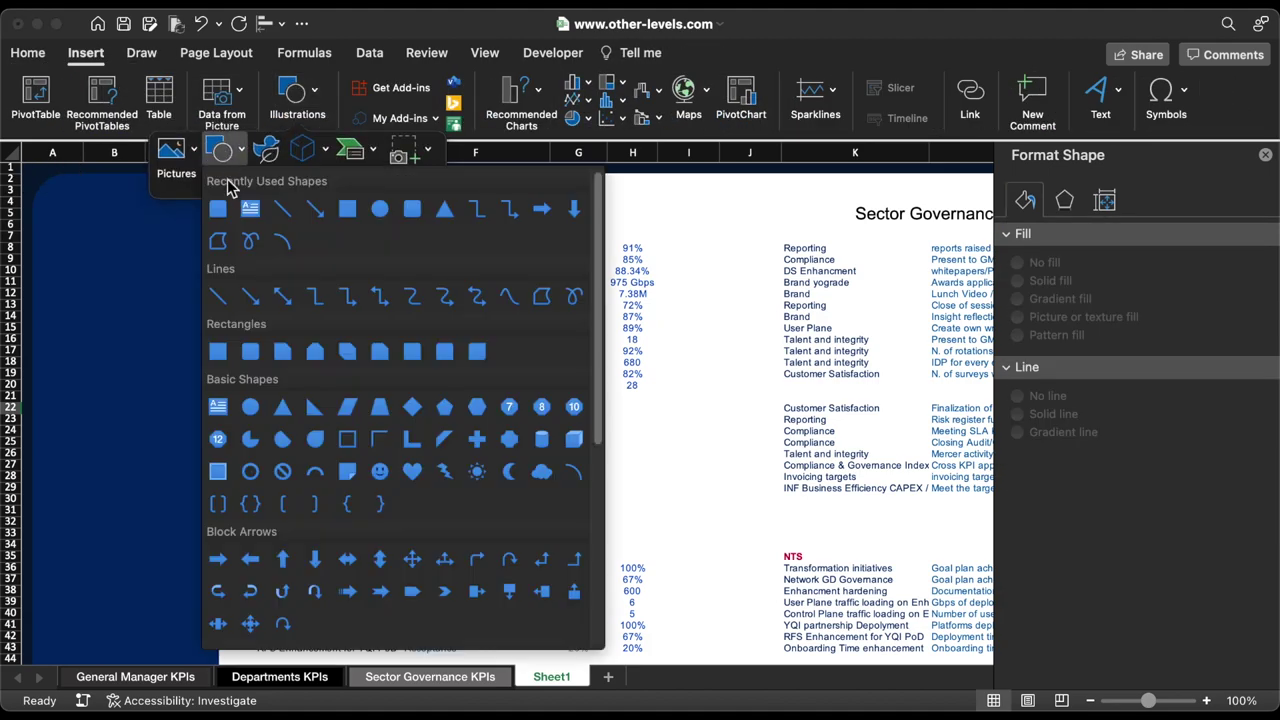
click(283, 218)
drag(249, 223, 245, 533)
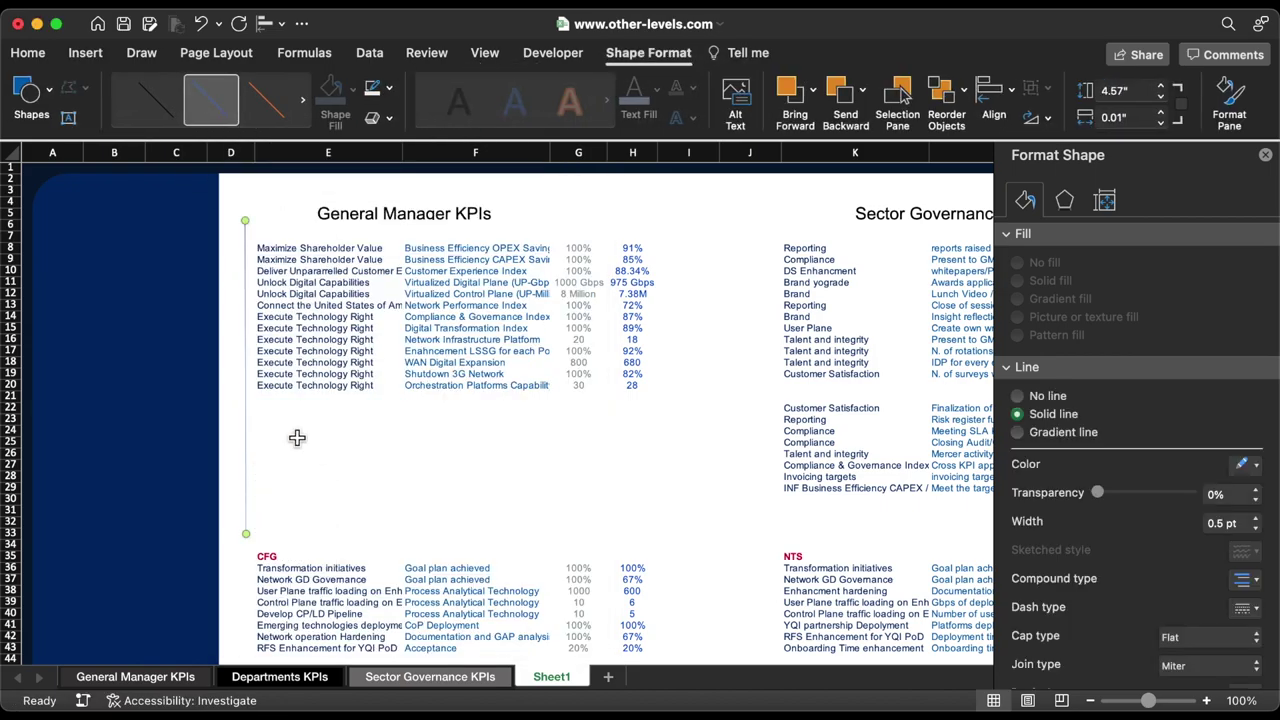
click(1161, 122)
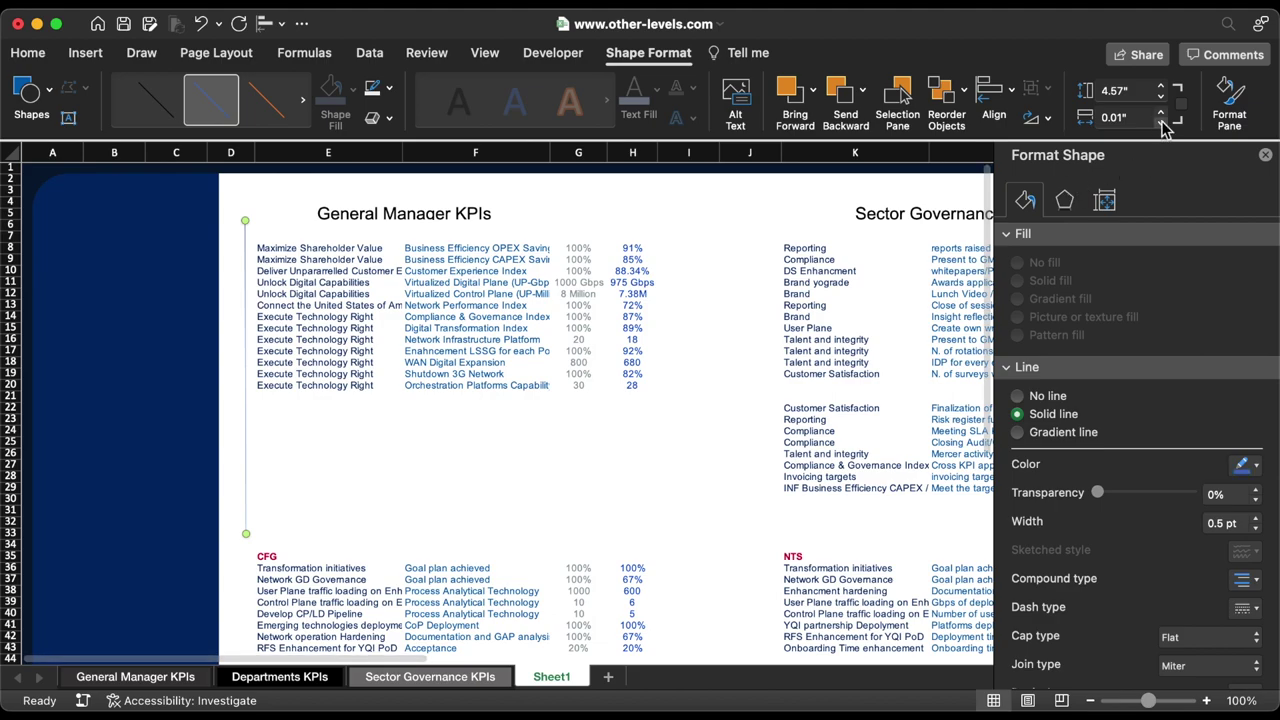
mouse_move(252, 486)
mouse_down()
mouse_move(220, 443)
mouse_move(230, 490)
mouse_up()
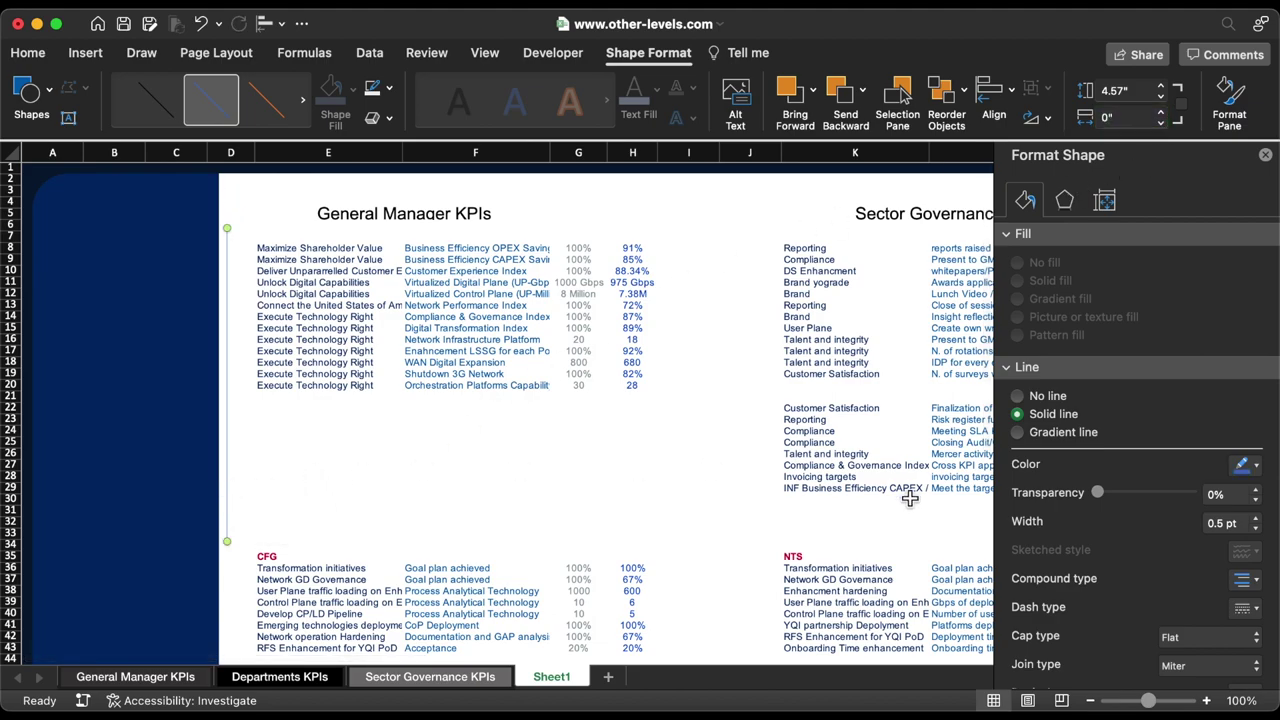
Colour the vertical line red and thicken it to 2.25 pt.
click(1241, 466)
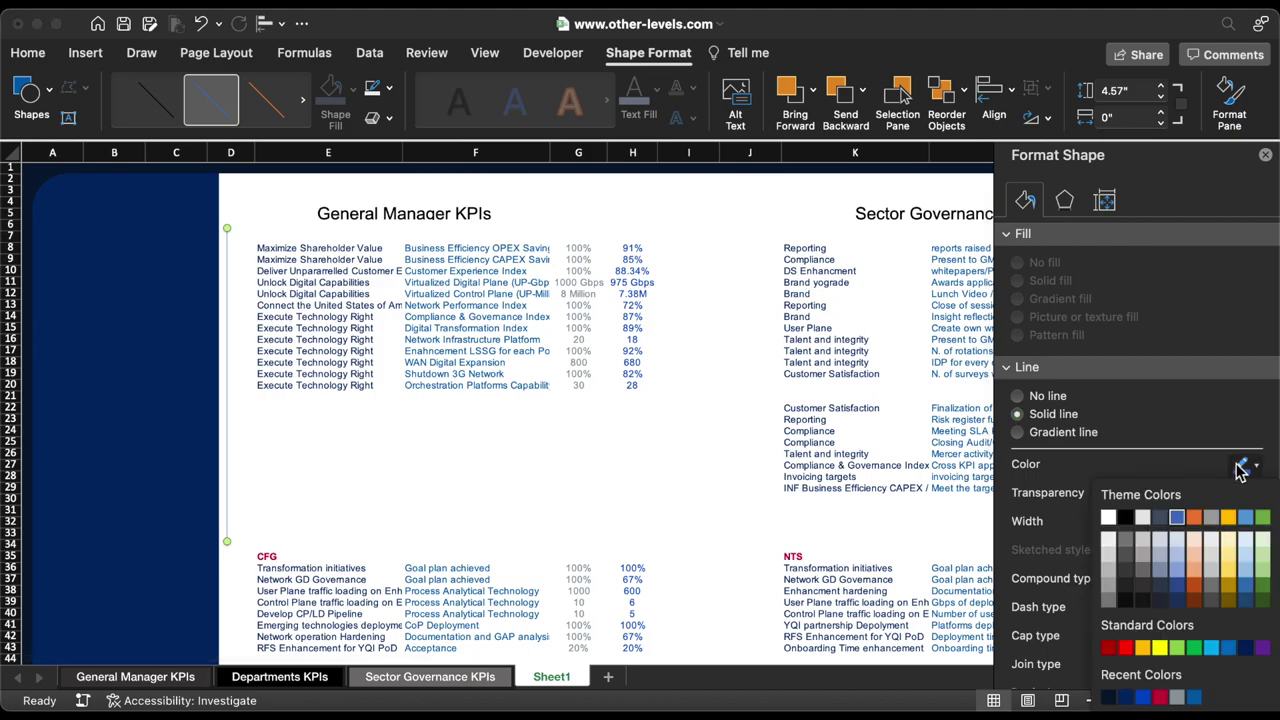
click(1160, 697)
click(1256, 518)
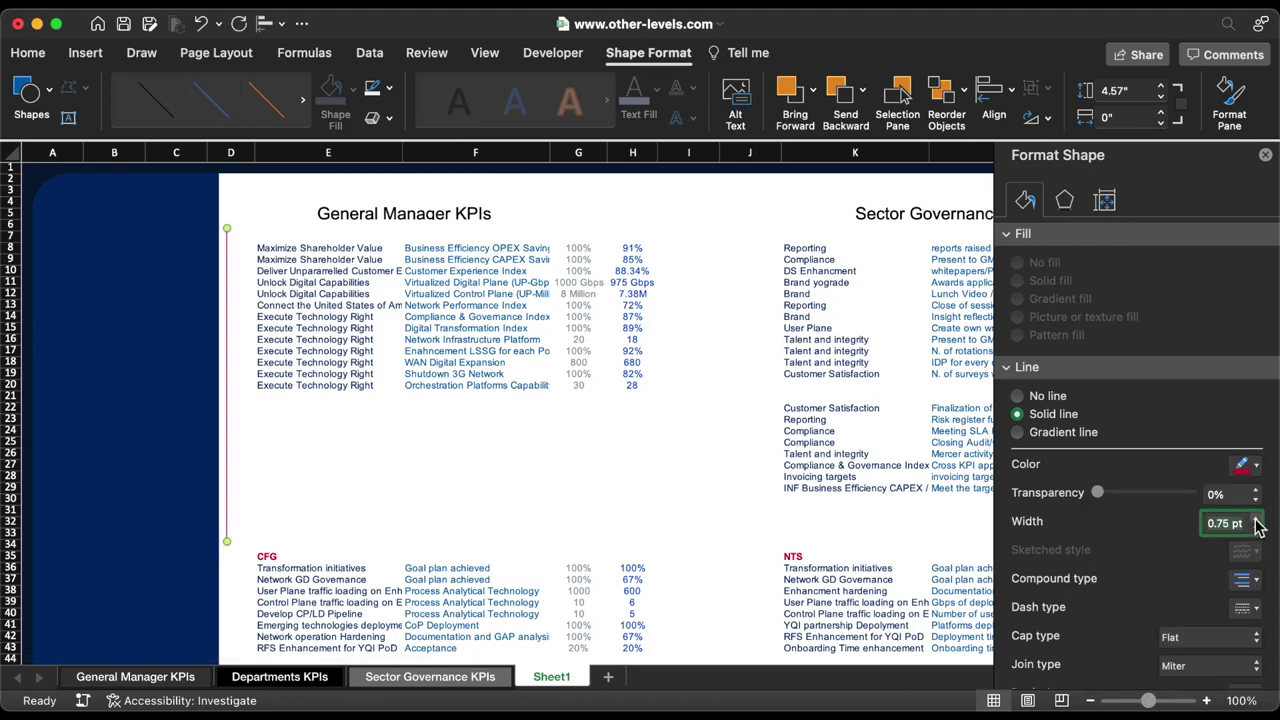
click(1256, 518)
click(1256, 518)
click(1256, 518)
click(1256, 518)
click(1256, 518)
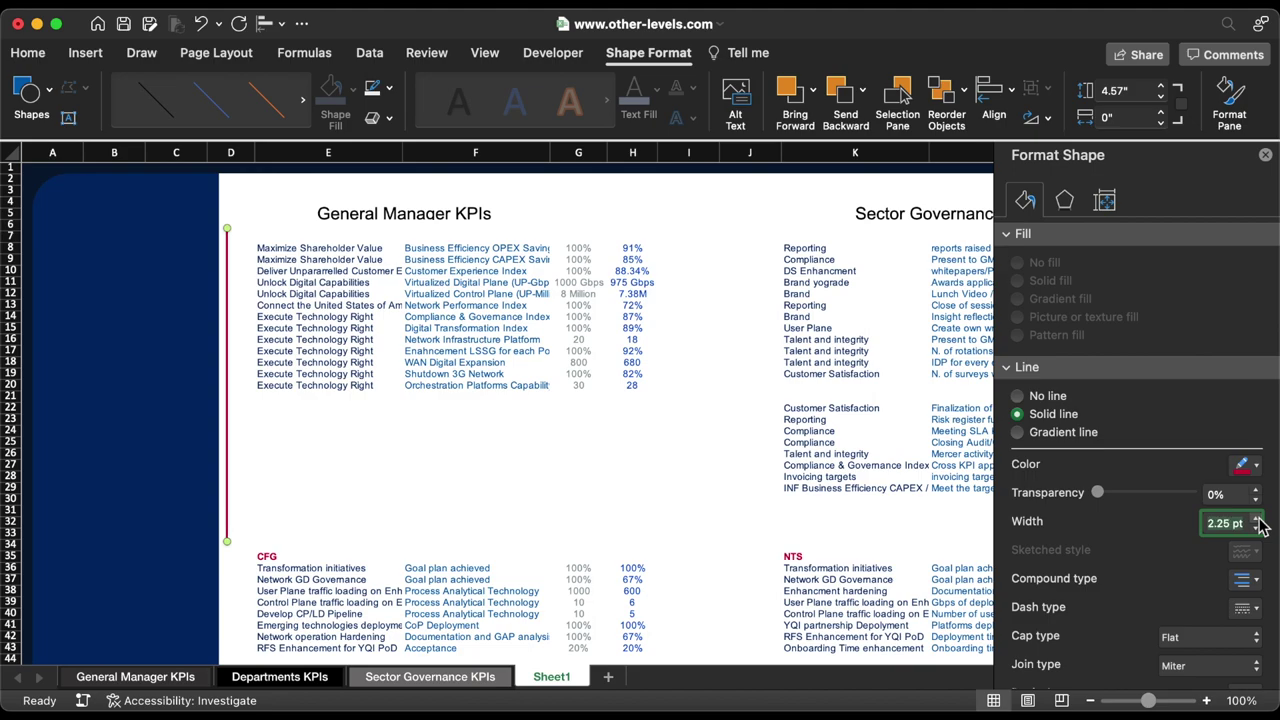
Set the red line's height to 10" and nudge it left against the KPI area.
click(1106, 201)
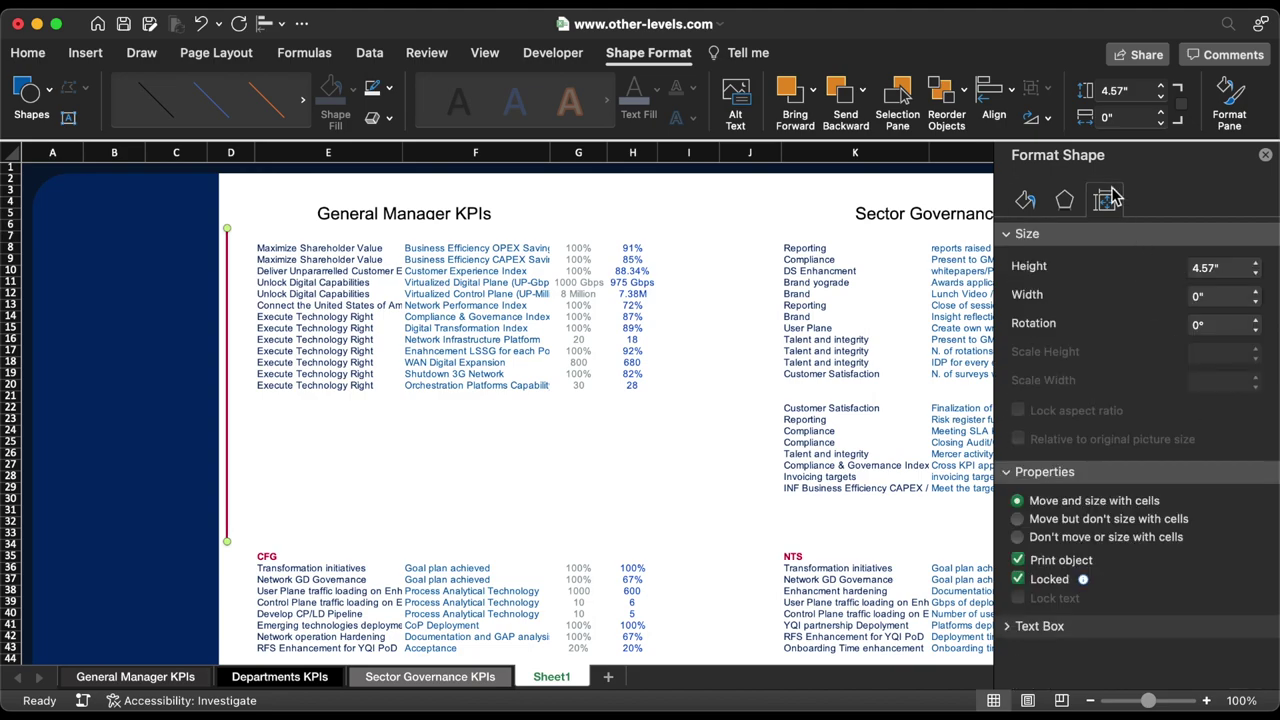
click(1227, 268)
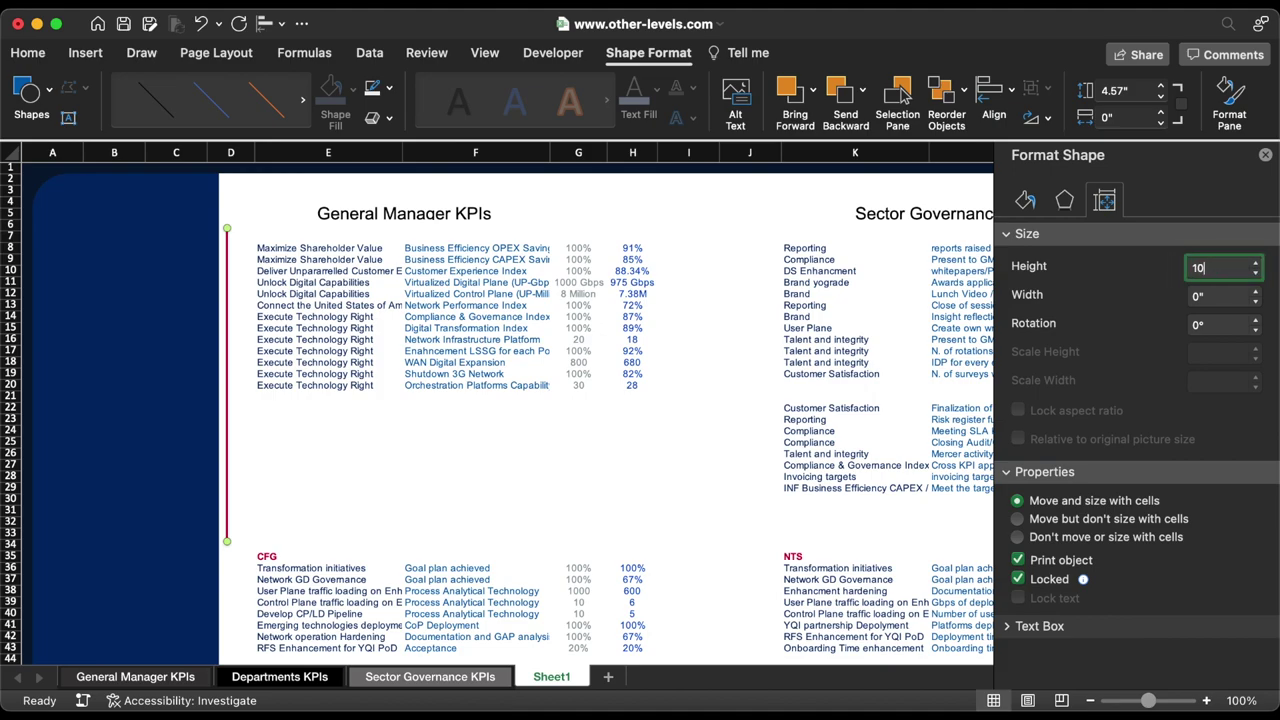
text(10)
key(Return)
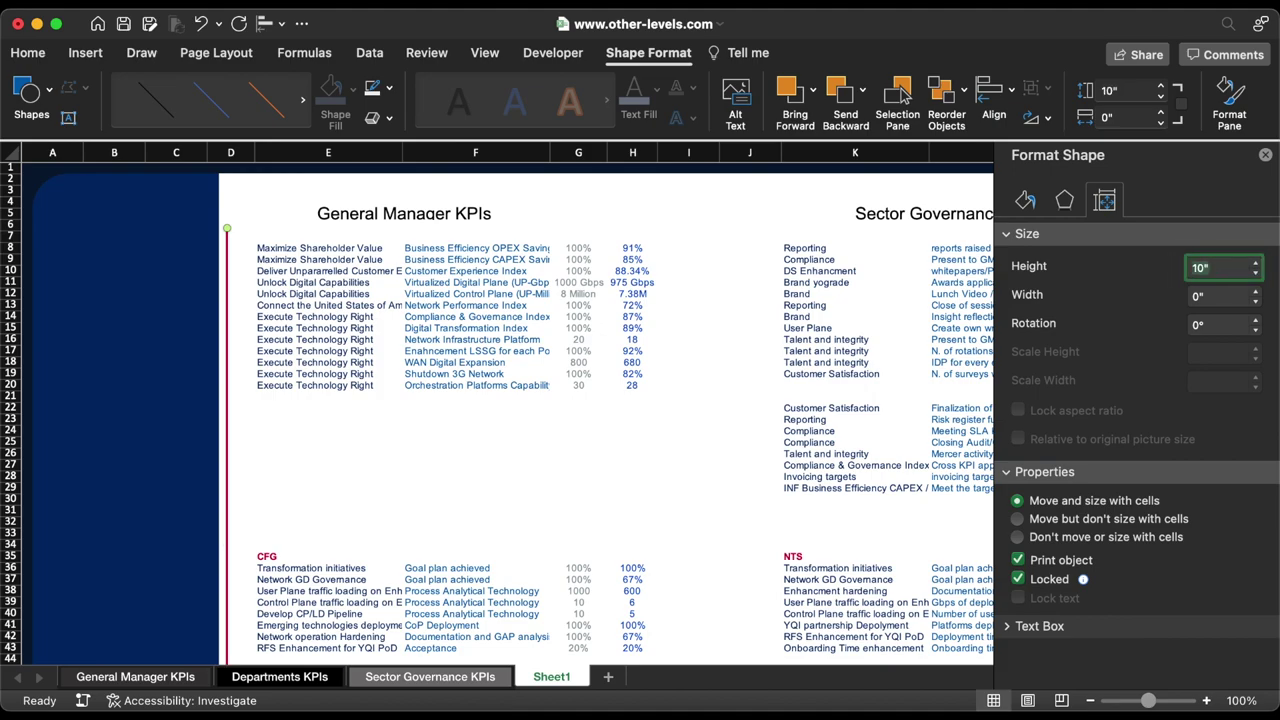
click(230, 338)
key(Left)
key(Left)
key(Left)
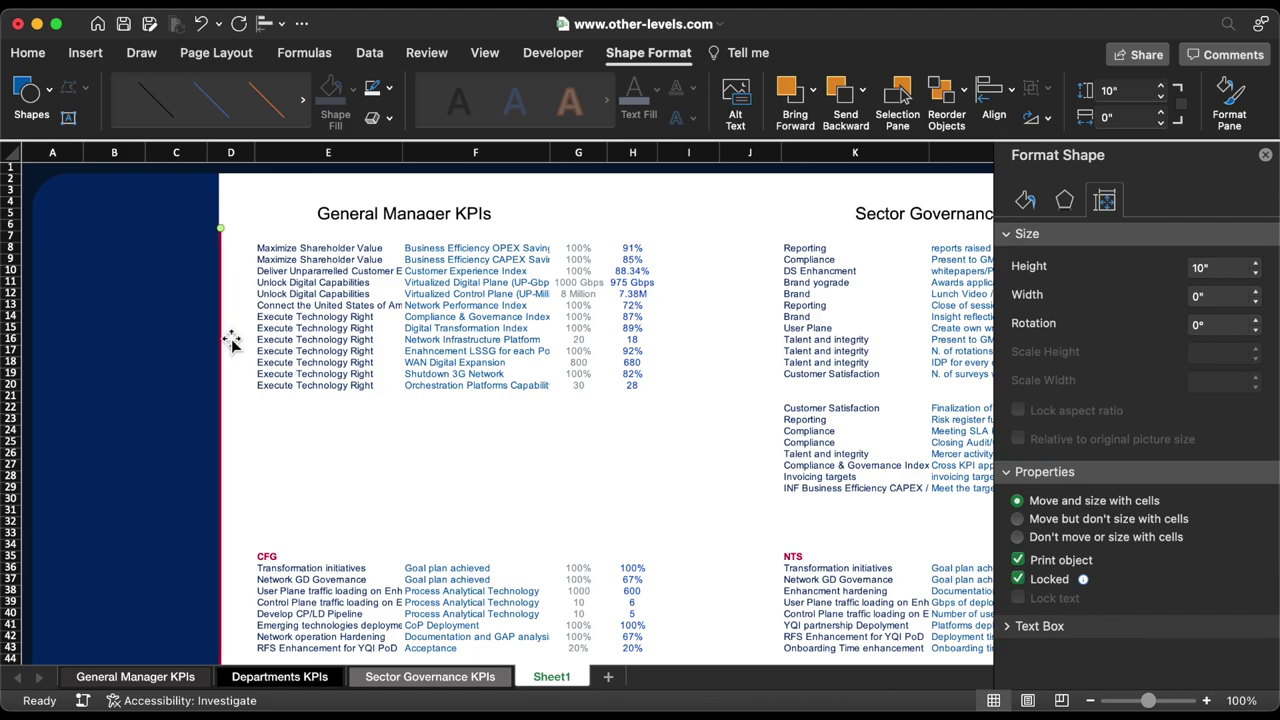
click(180, 318)
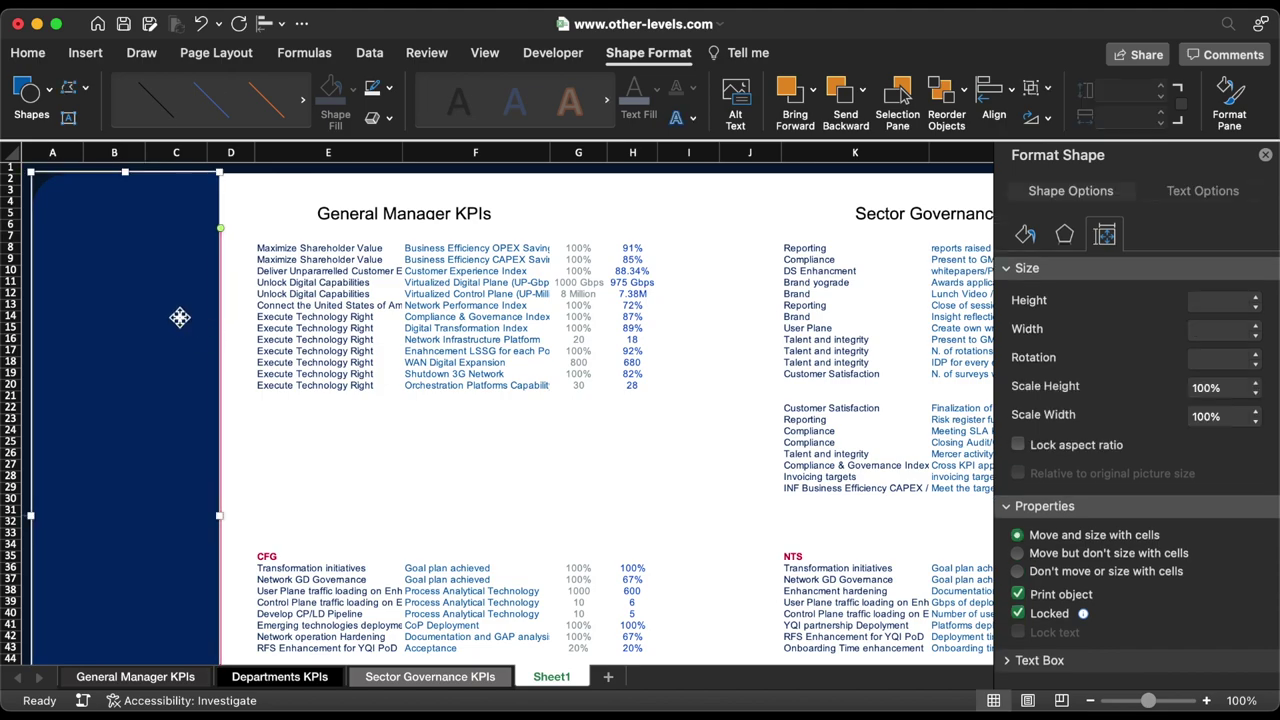
Top-align the navy panel and red line and group them.
click(990, 92)
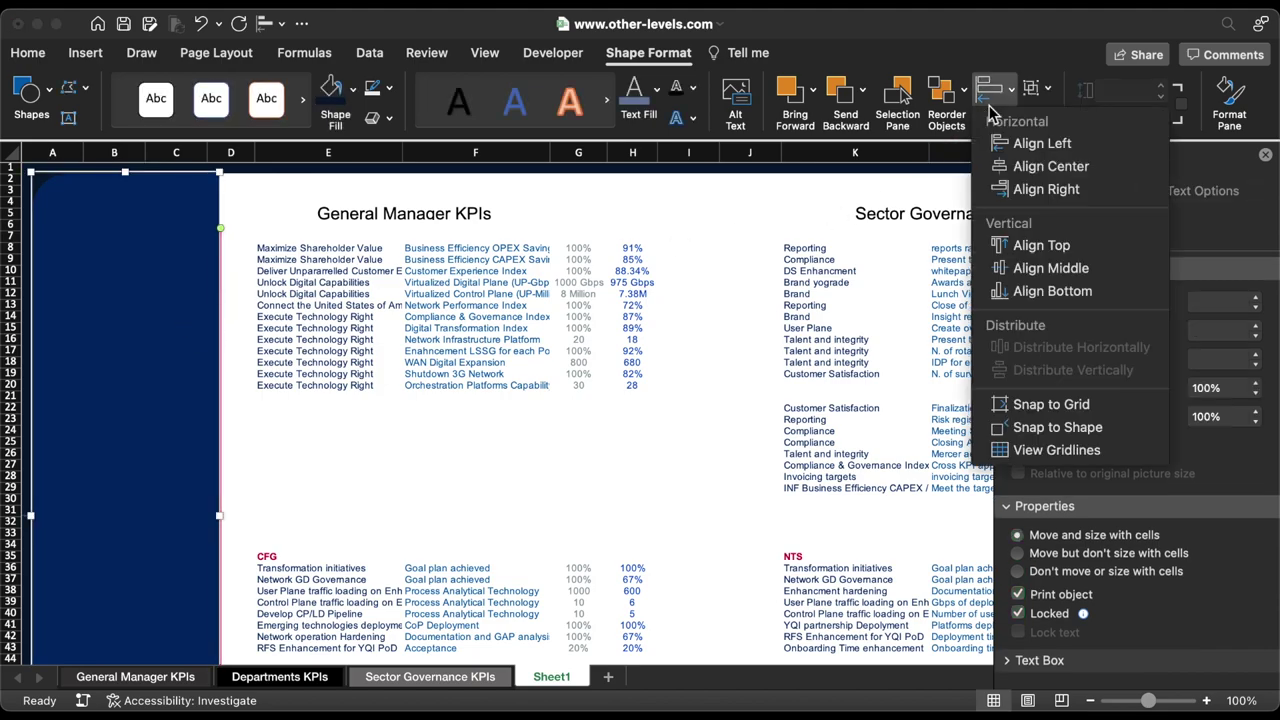
click(1040, 250)
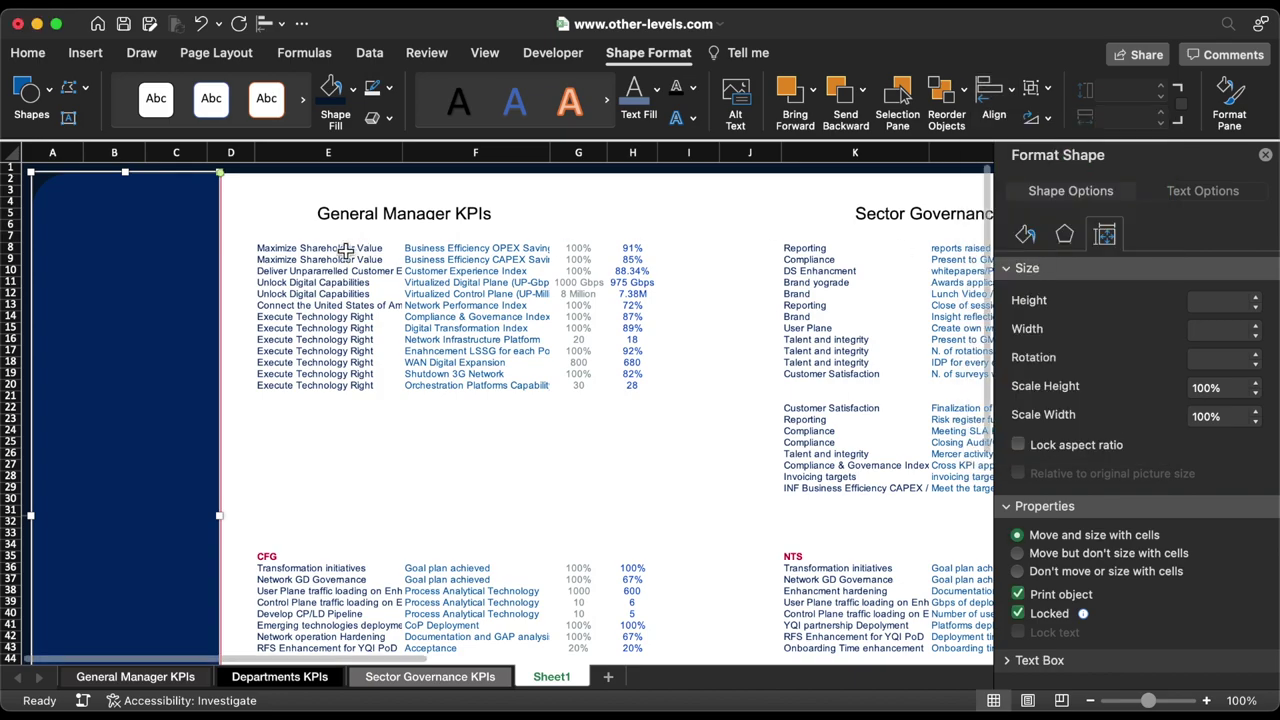
right_click(218, 240)
mouse_move(300, 319)
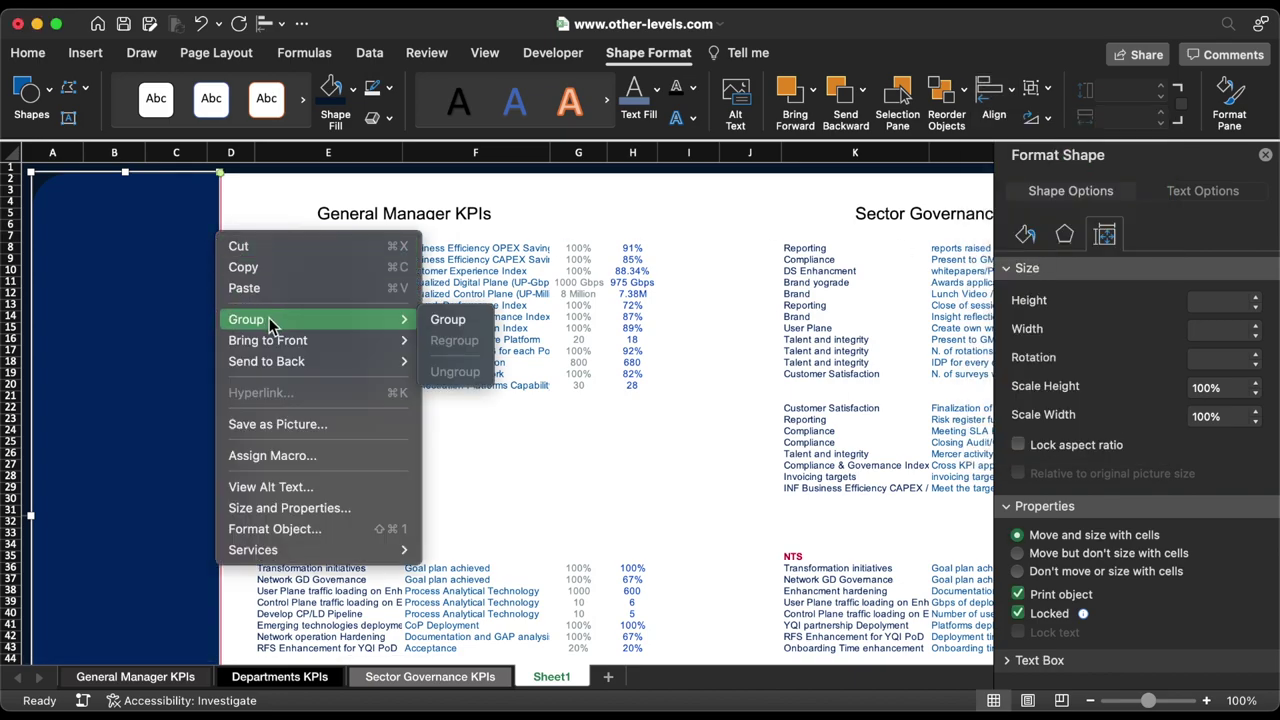
click(465, 325)
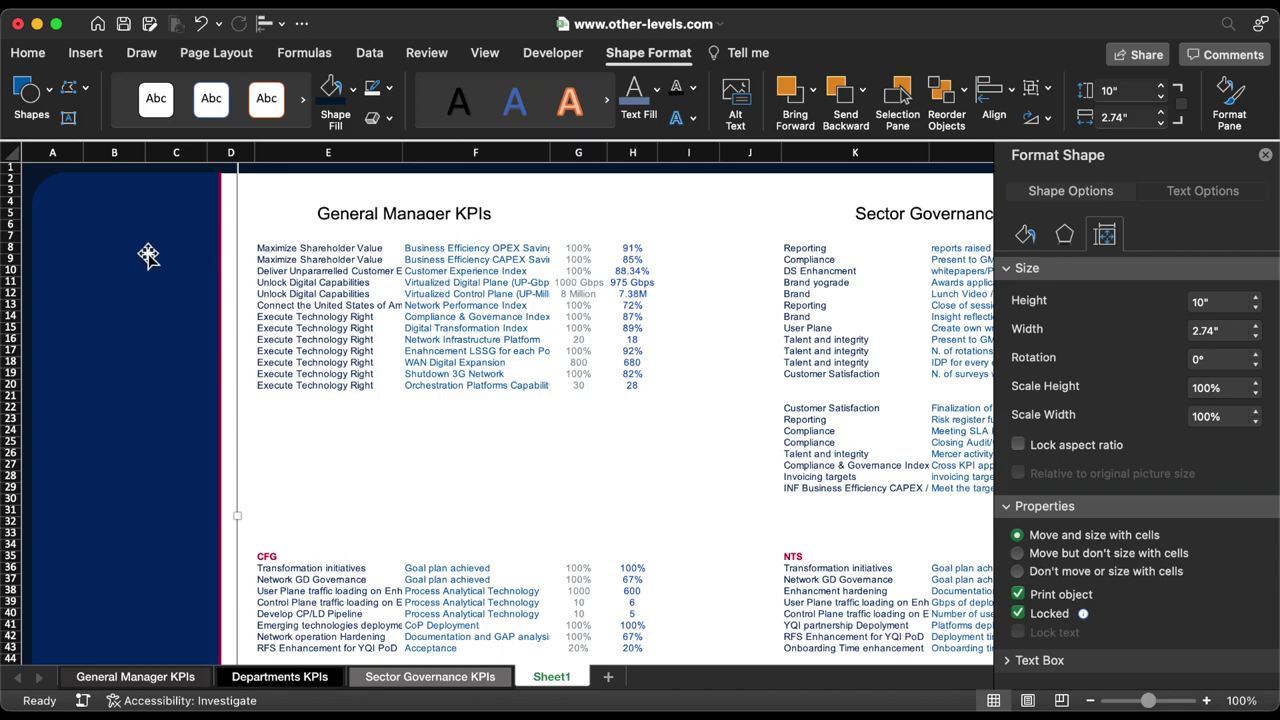
Send the panel-and-line group to the back.
right_click(148, 255)
mouse_move(234, 376)
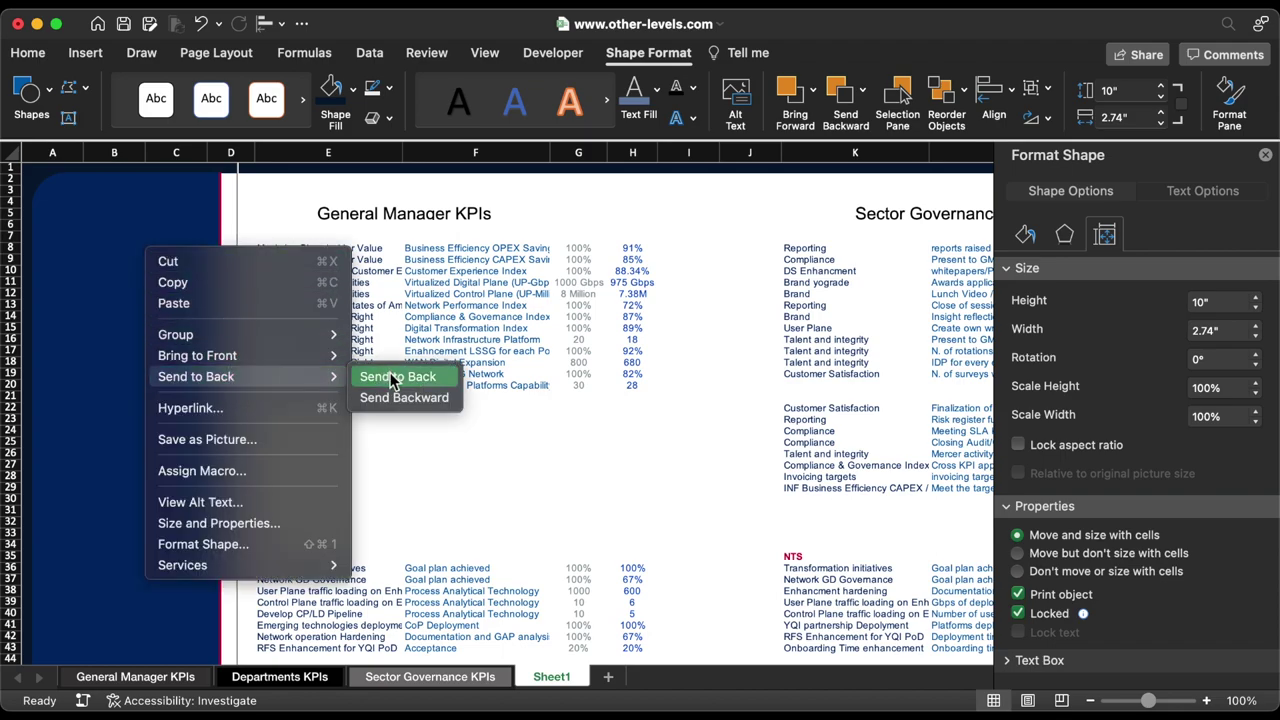
click(392, 378)
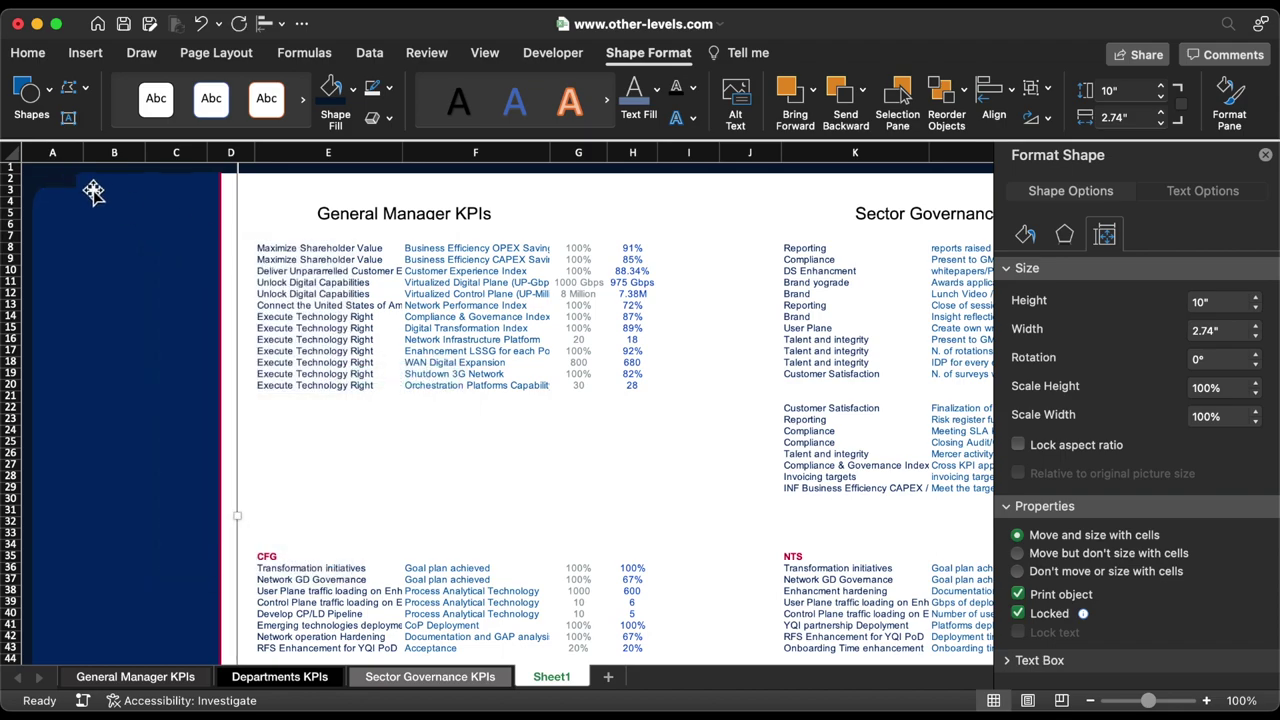
Send the small top-left navy shape to the back as well.
click(64, 182)
right_click(64, 178)
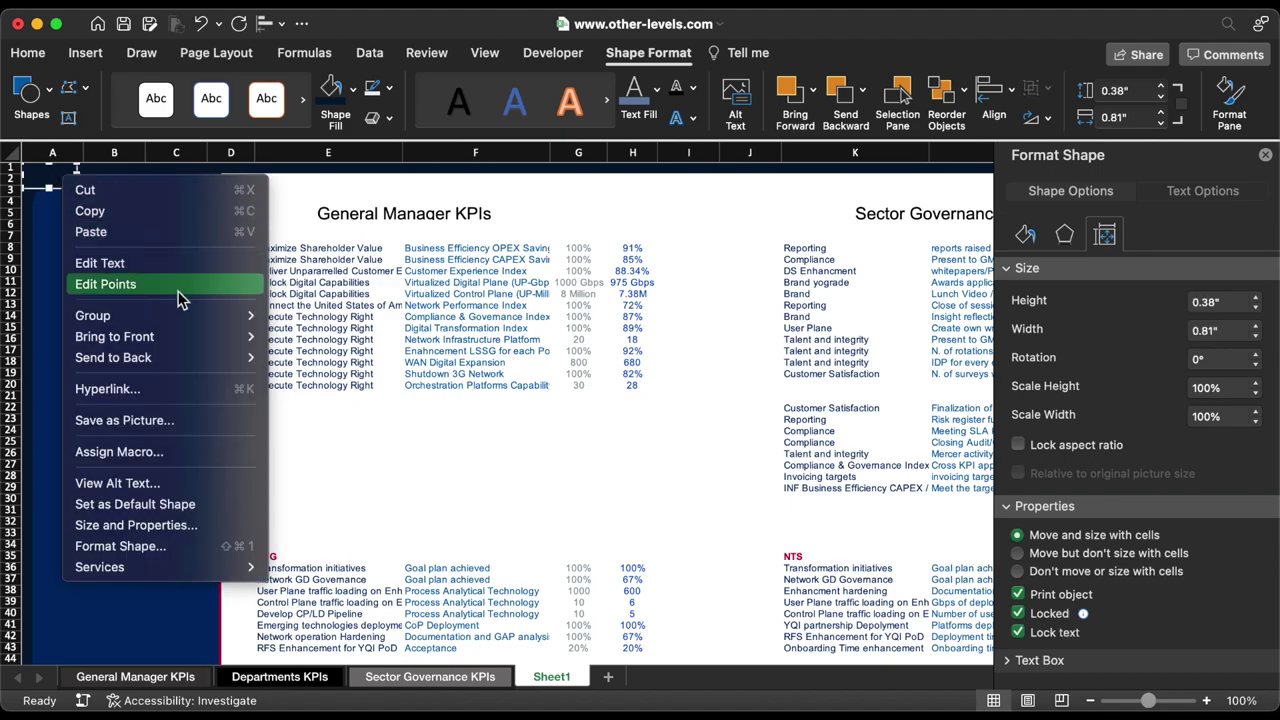
mouse_move(168, 360)
click(326, 358)
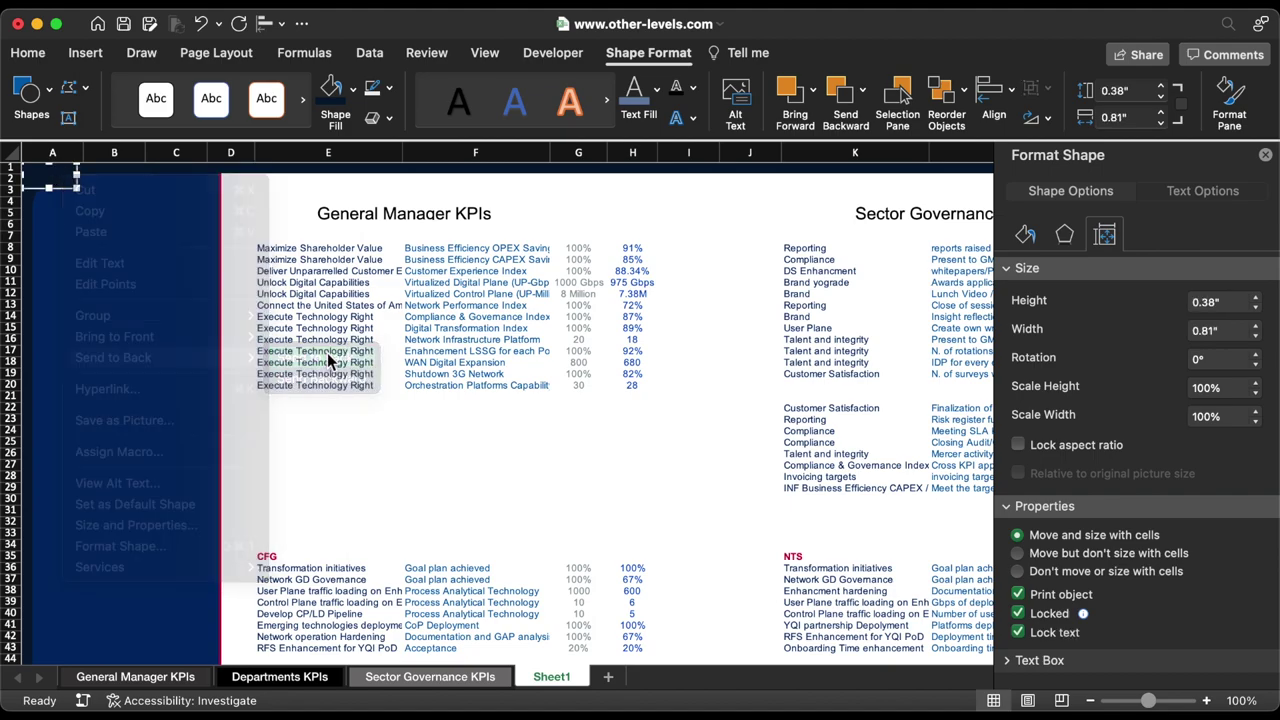
click(352, 460)
scroll(352, 460, down, 5)
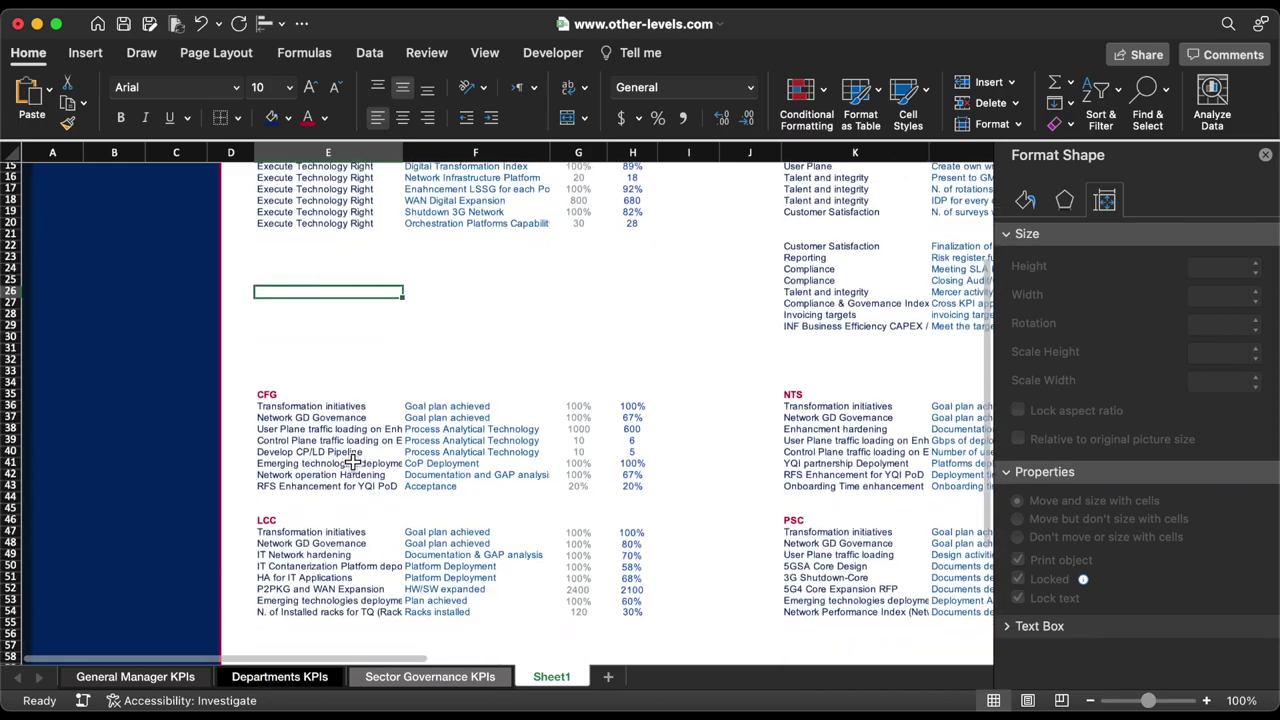
Move the General Manager KPIs title box further left.
scroll(352, 460, up, 5)
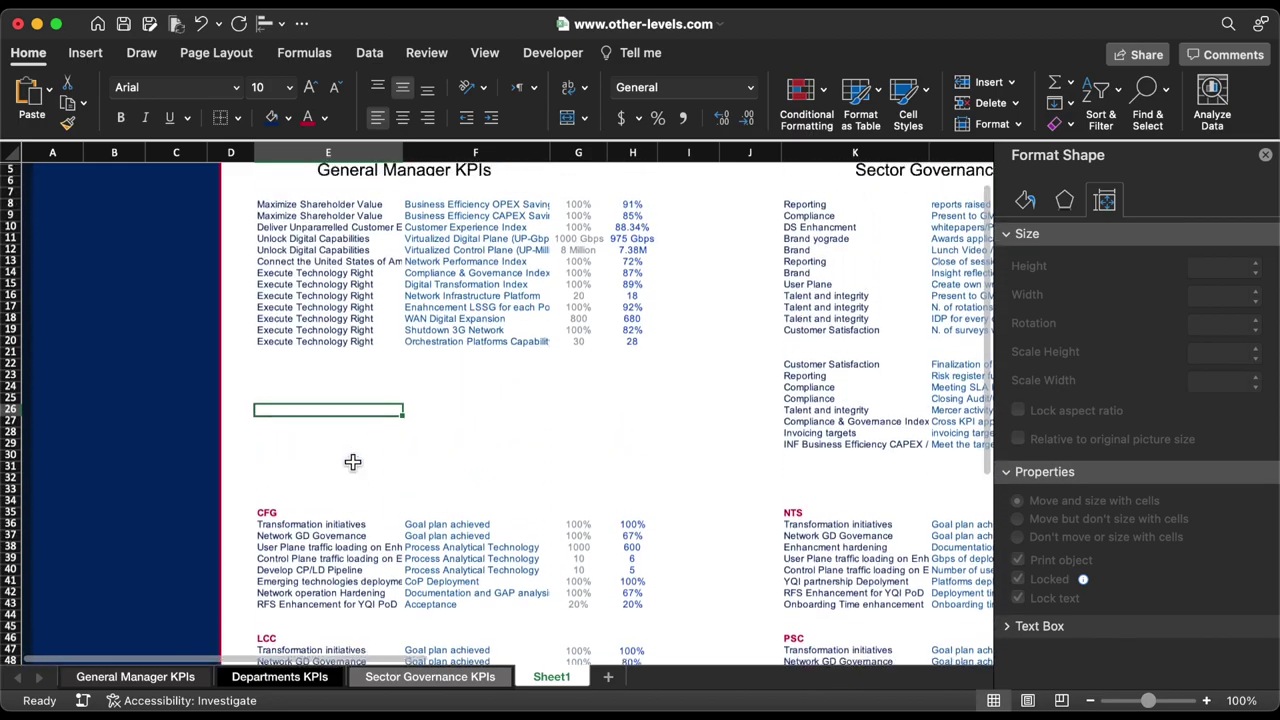
click(443, 225)
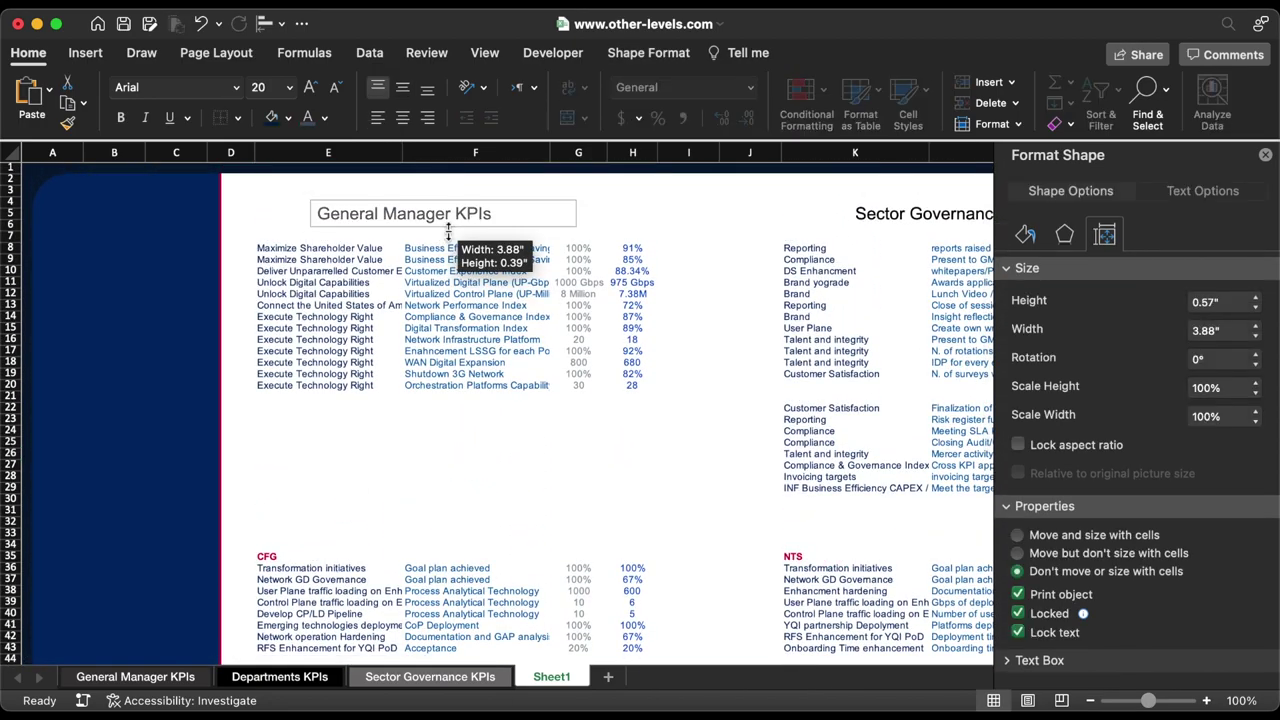
drag(495, 232, 428, 233)
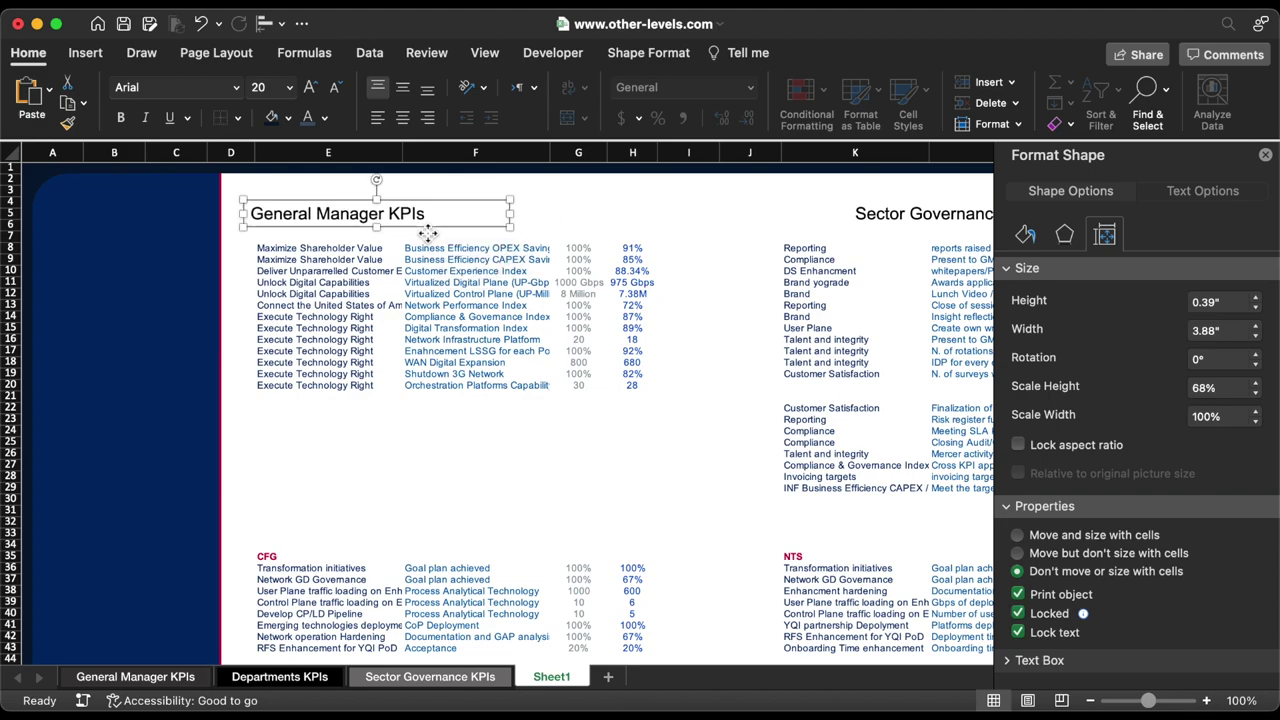
Narrow columns I and J to a width of 8.50.
click(734, 156)
drag(734, 156, 699, 153)
click(1265, 157)
click(720, 271)
Shift the Sector Governance and Departments KPIs titles left, then select all shapes.
click(892, 213)
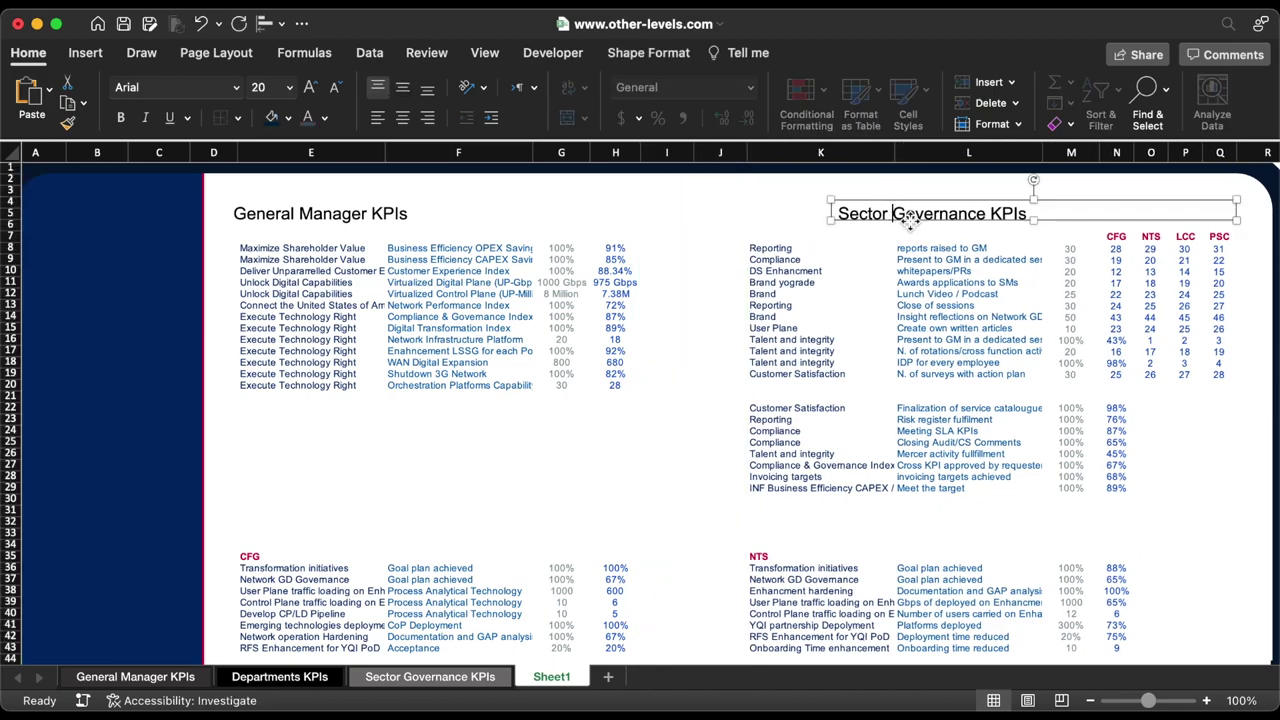
drag(918, 222, 818, 222)
scroll(720, 437, down, 5)
scroll(720, 437, right, 2)
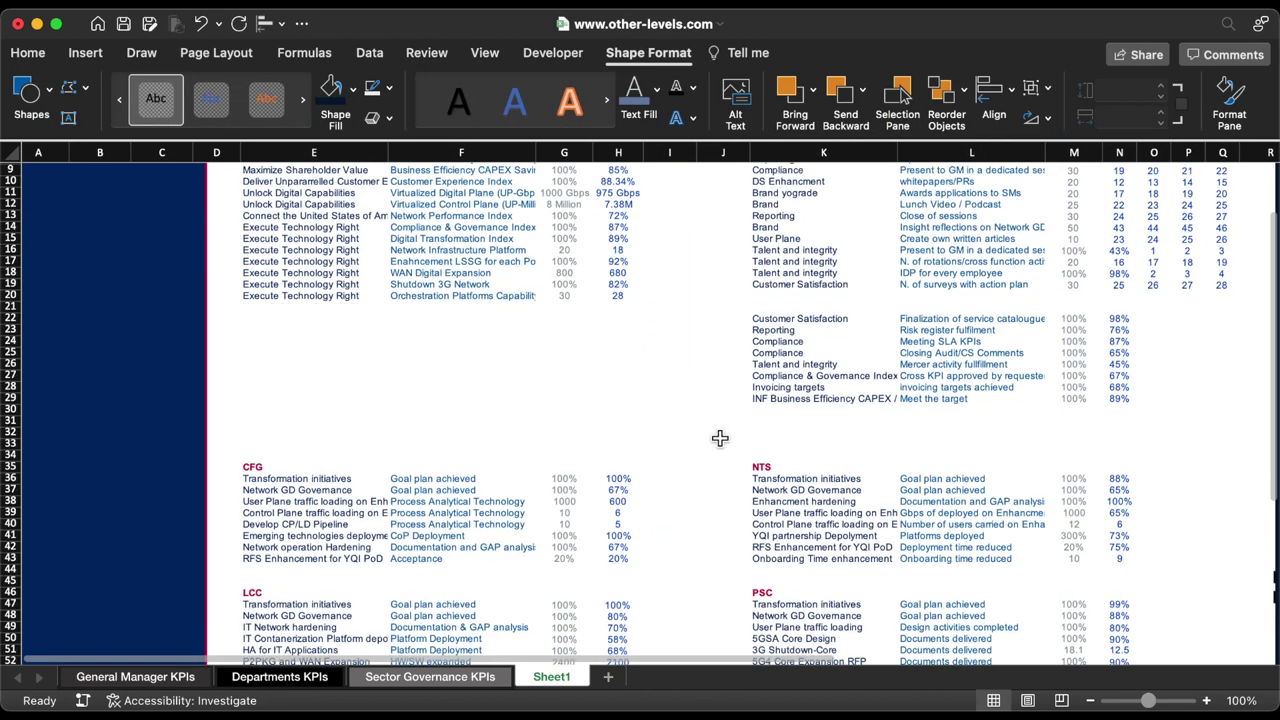
scroll(866, 490, right, 2)
drag(1240, 520, 1120, 505)
key(Escape)
scroll(1100, 360, up, 5)
scroll(1100, 360, left, 1)
click(1086, 193)
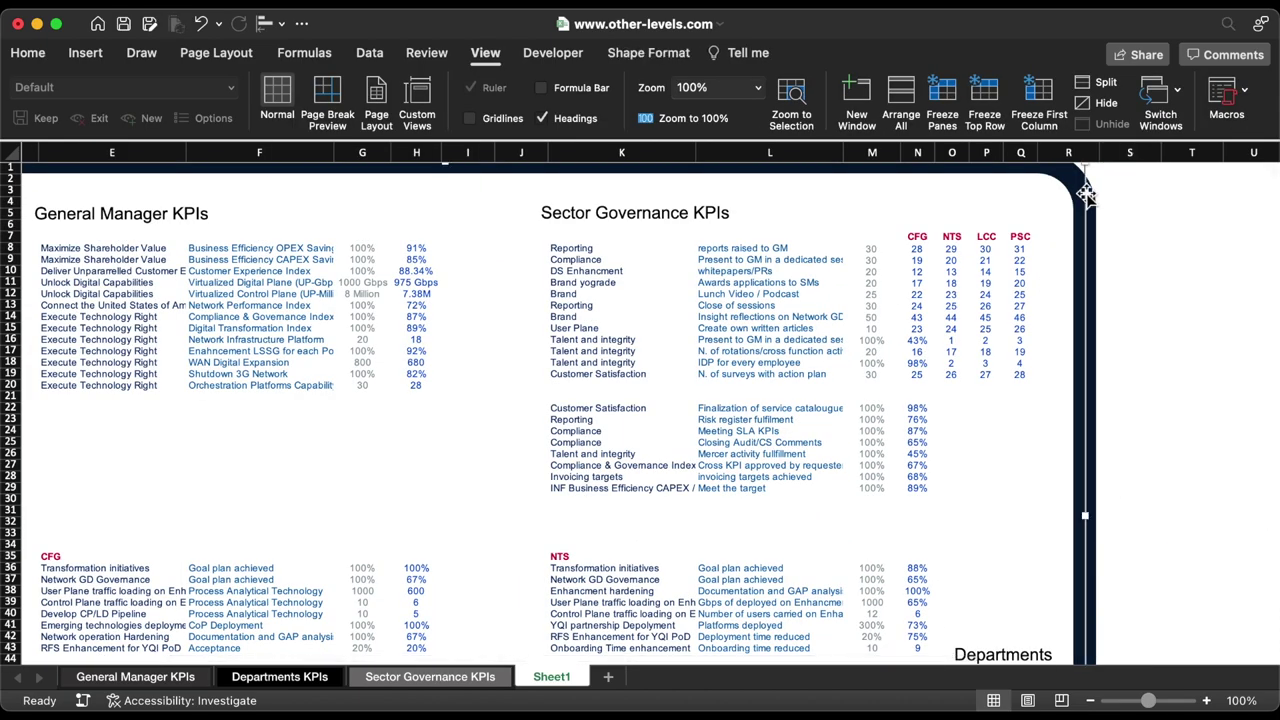
key(super+a)
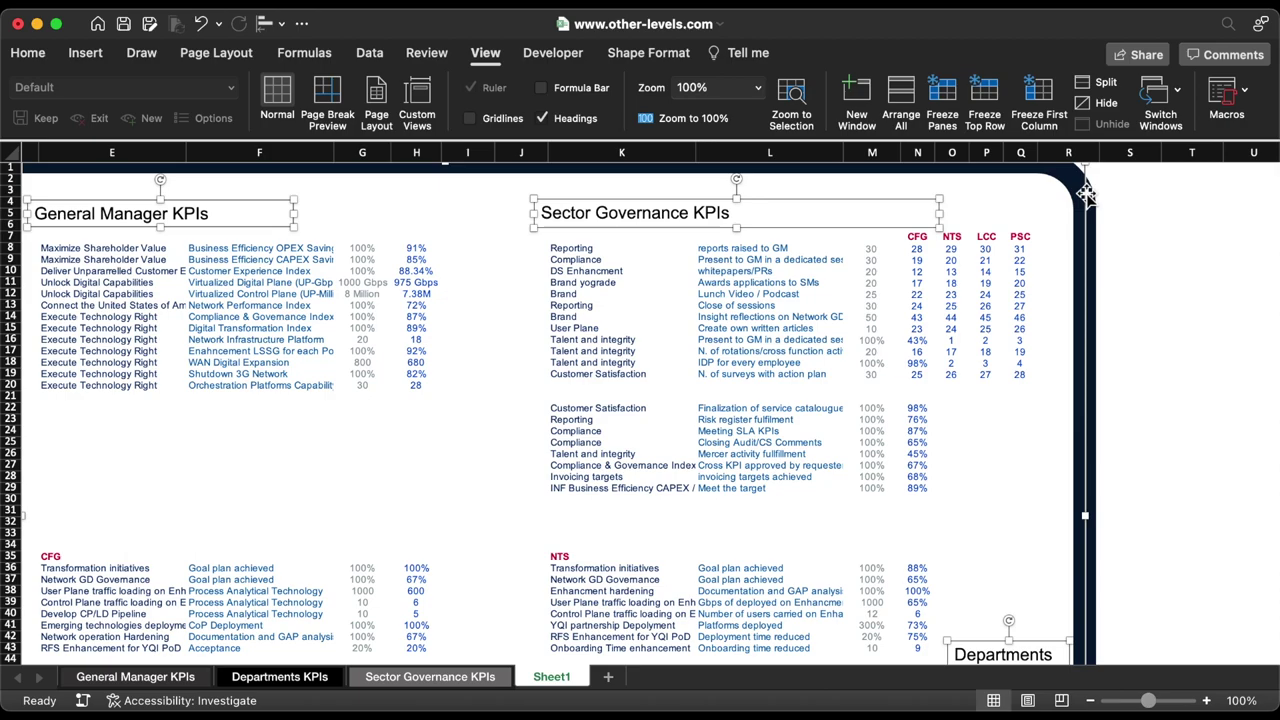
Review size and properties of all selected shapes in Format Shape, then deselect.
key(super+1)
click(1105, 238)
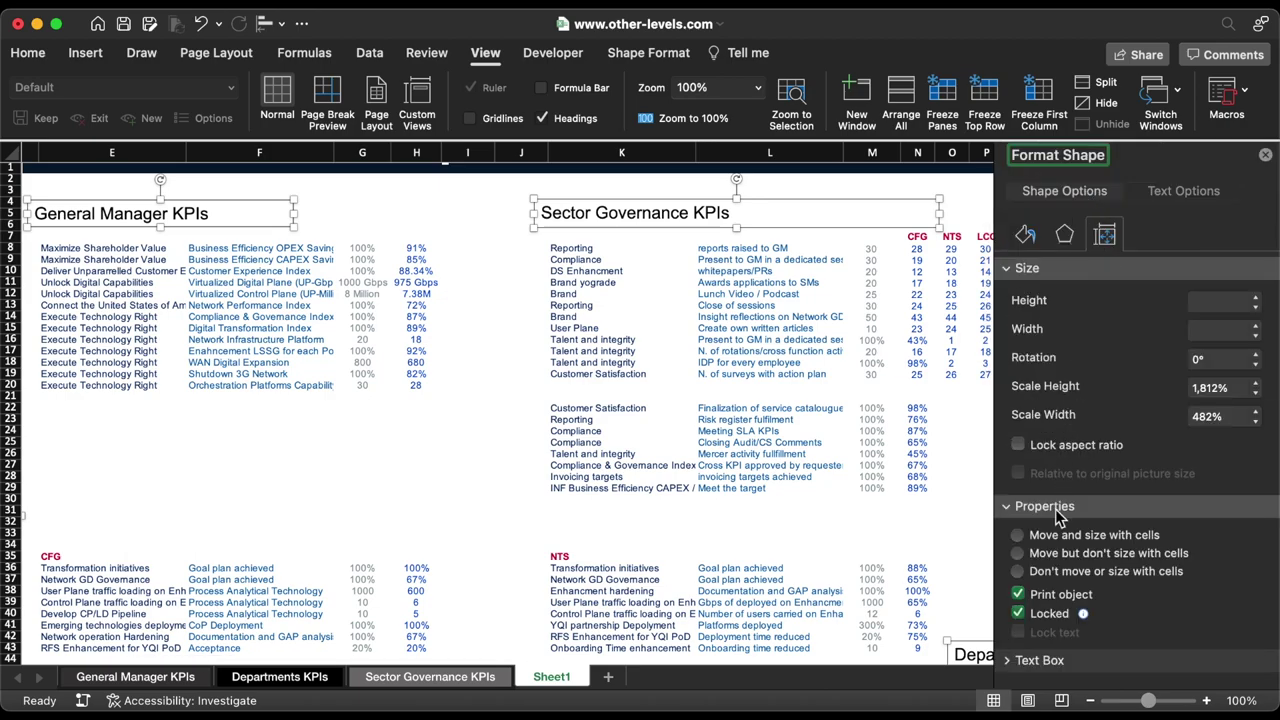
click(1265, 157)
click(1157, 224)
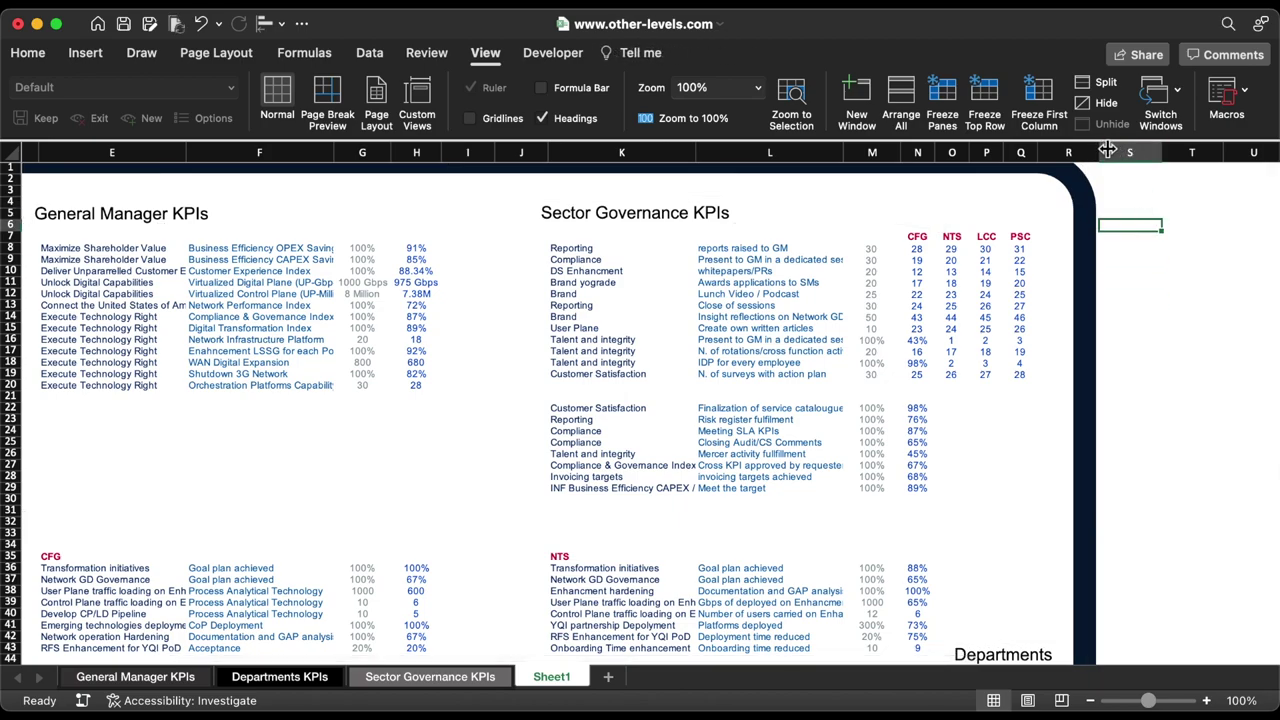
Narrow column R and fill a long strip of column S navy.
drag(1104, 152, 1080, 152)
drag(1101, 218, 1135, 481)
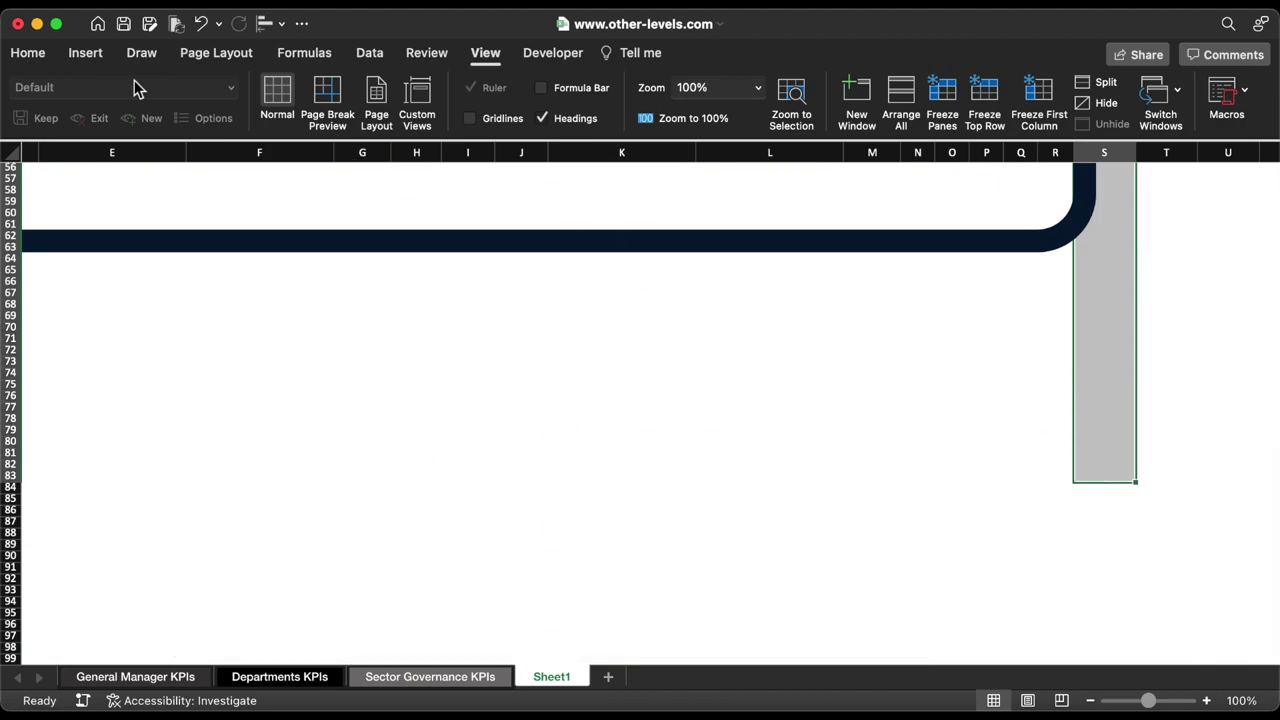
click(33, 55)
click(288, 117)
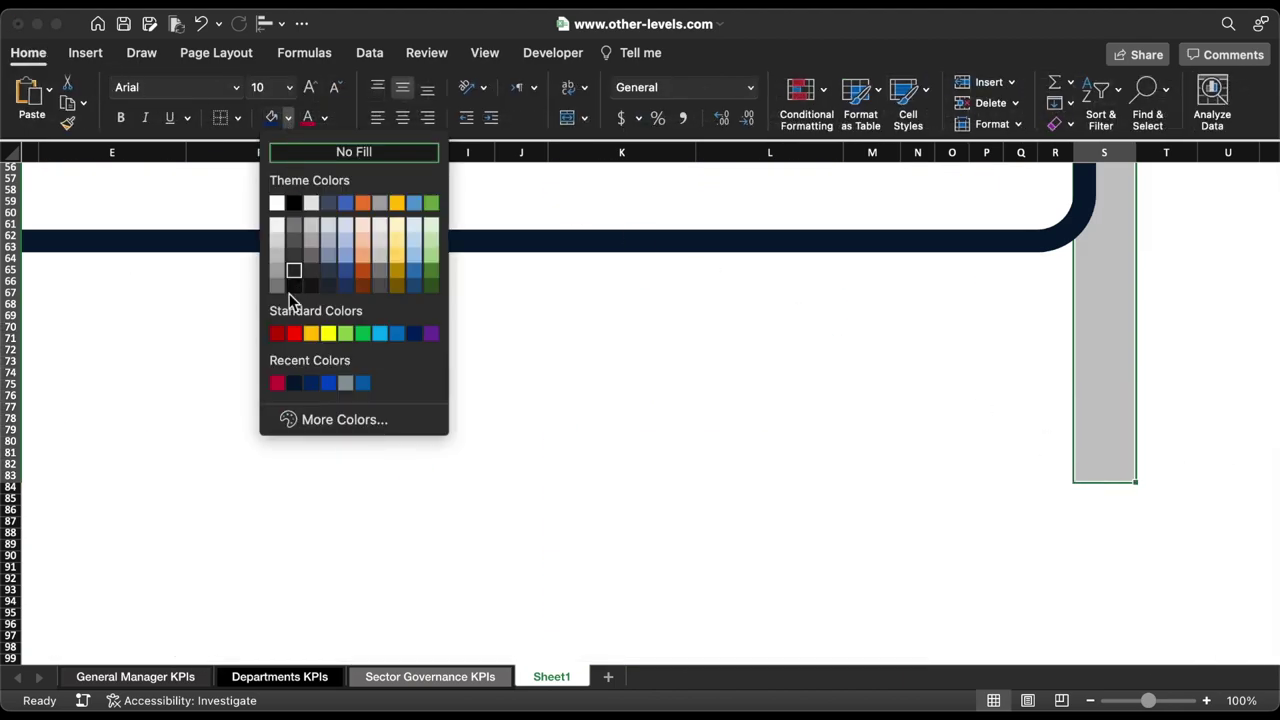
click(298, 386)
Fill rows 64–83 across to column S with the navy colour.
scroll(814, 363, up, 5)
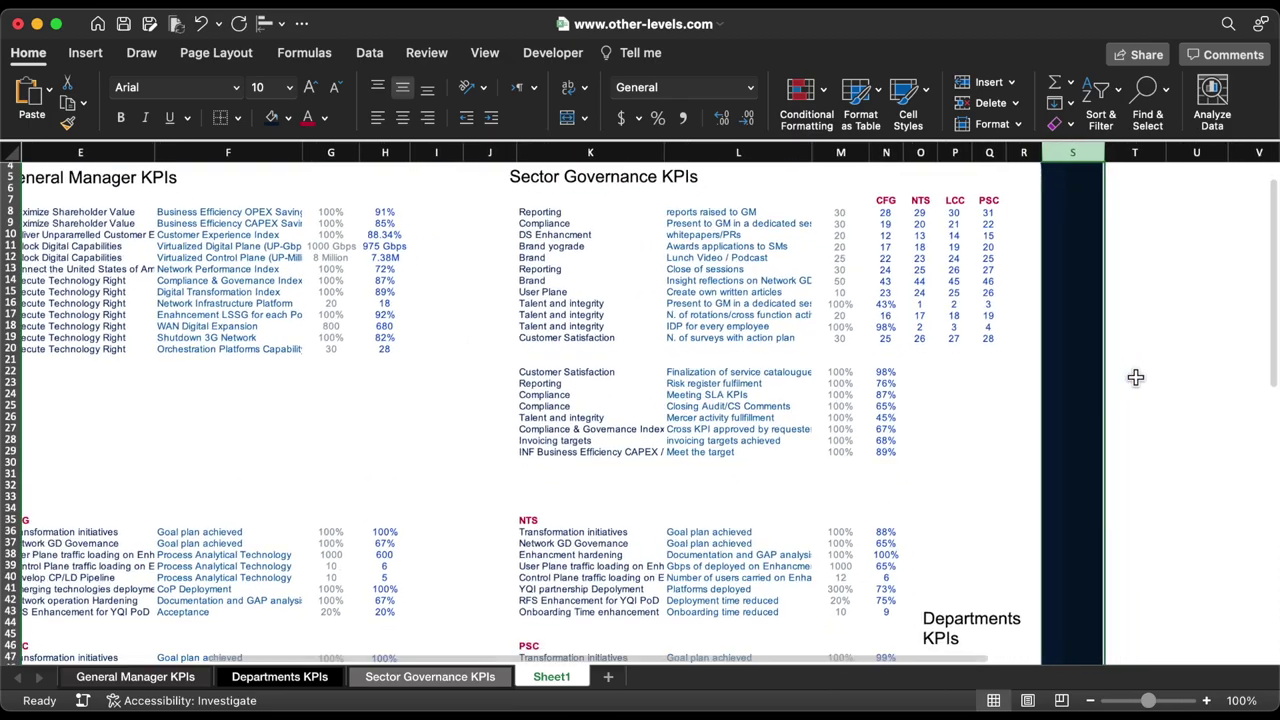
scroll(1134, 374, down, 5)
scroll(1134, 377, down, 10)
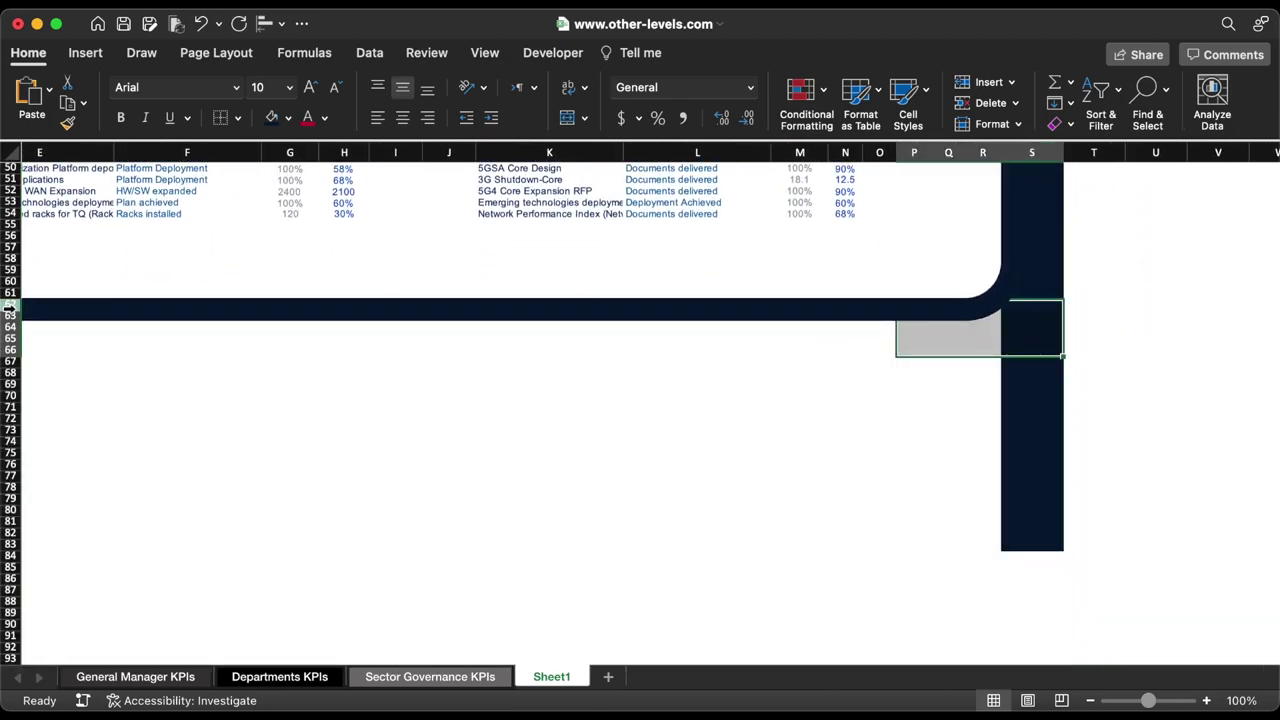
drag(129, 349, 36, 337)
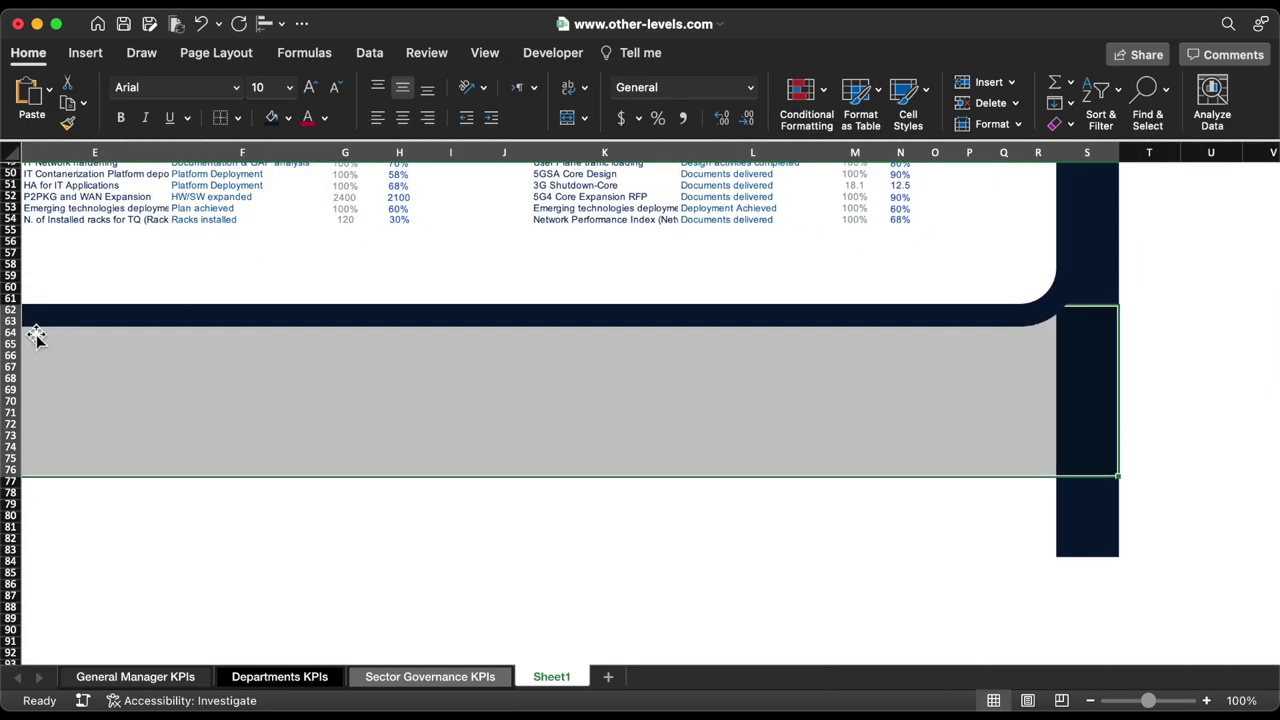
key(shift+Down)
key(shift+Down)
key(shift+Down)
key(shift+Down)
key(shift+Down)
key(shift+Down)
key(shift+Down)
click(279, 118)
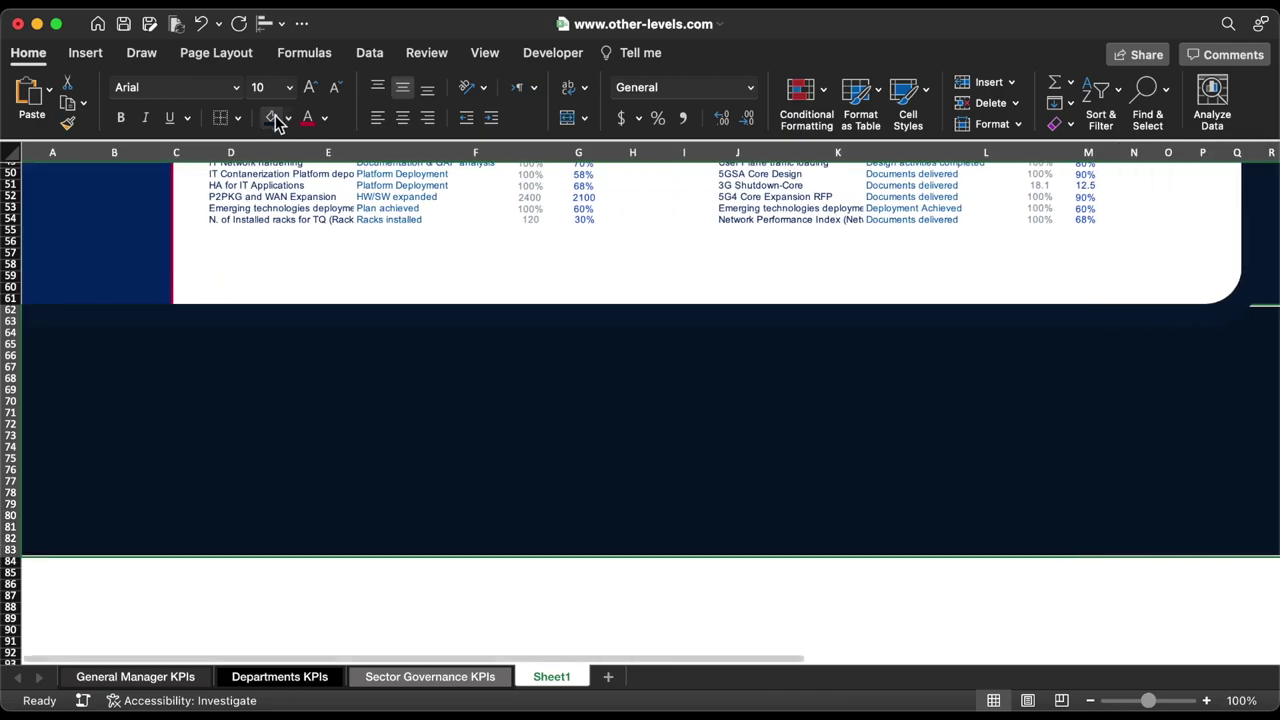
click(763, 414)
scroll(765, 413, up, 5)
scroll(765, 413, up, 10)
scroll(765, 413, left, 5)
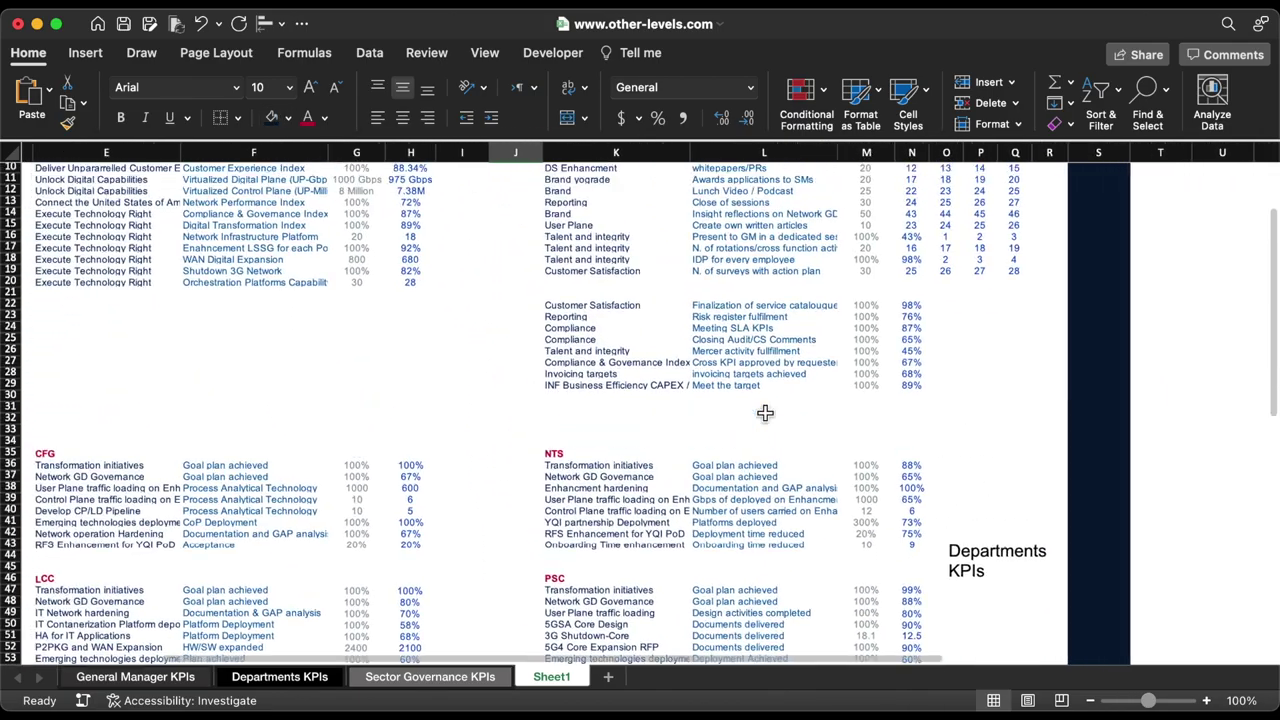
Hide row and column headings and draw a vertical line between the top two tables.
click(485, 52)
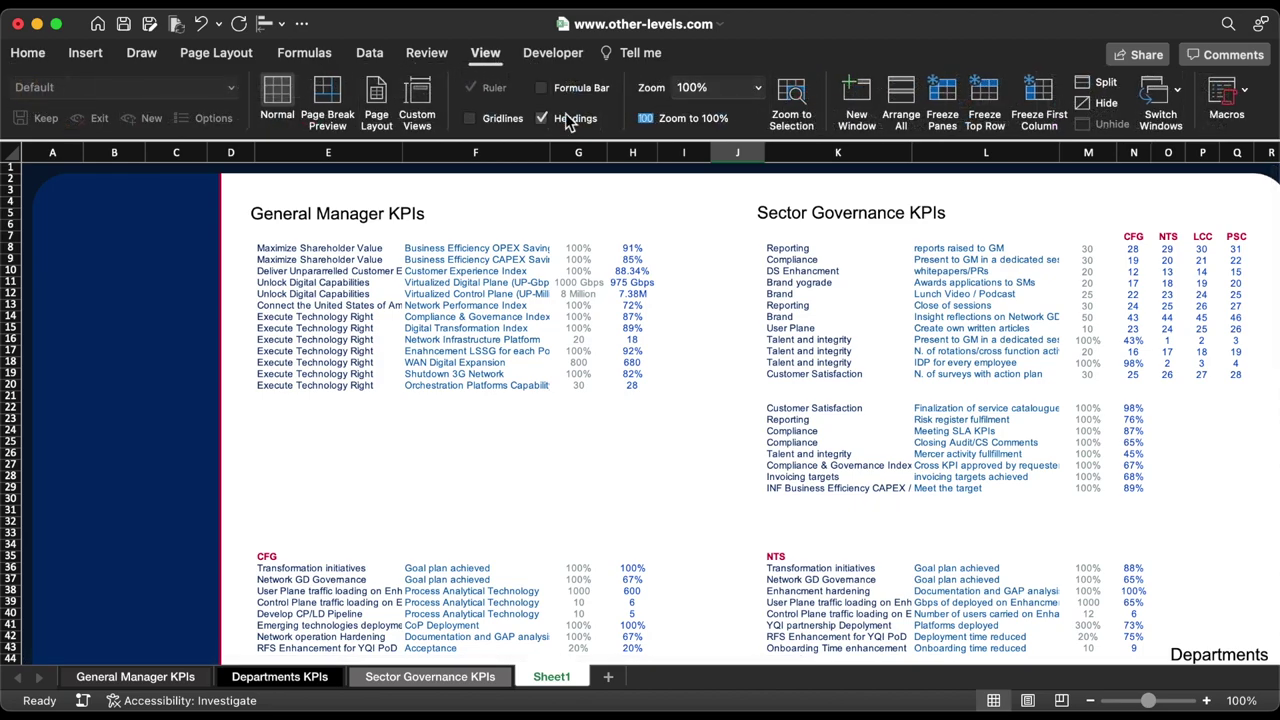
click(570, 120)
click(86, 52)
click(298, 90)
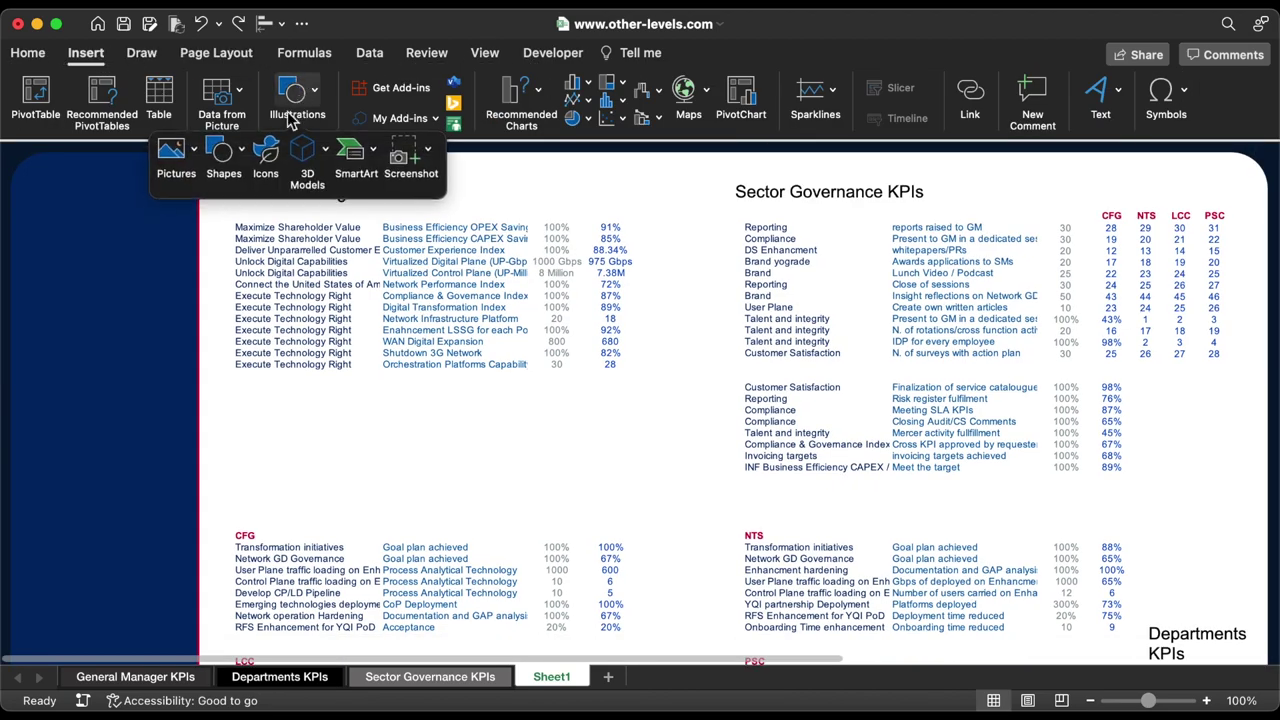
click(240, 148)
click(288, 213)
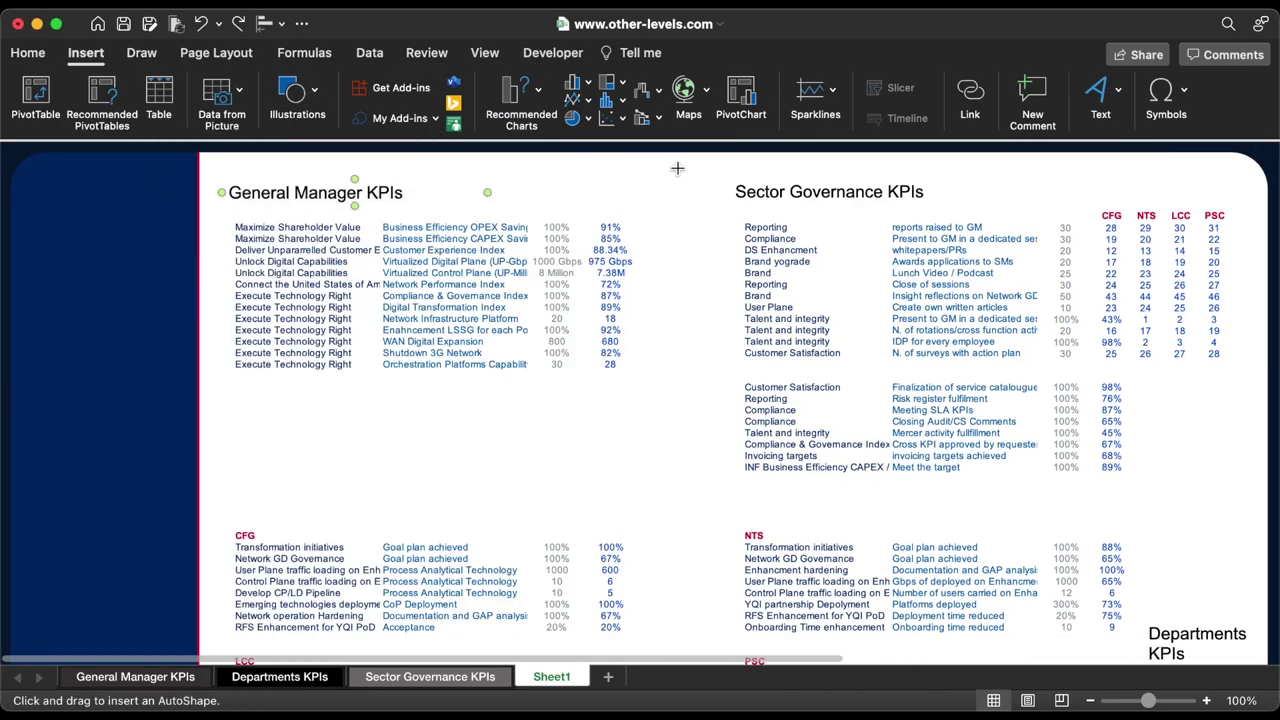
drag(680, 156, 684, 507)
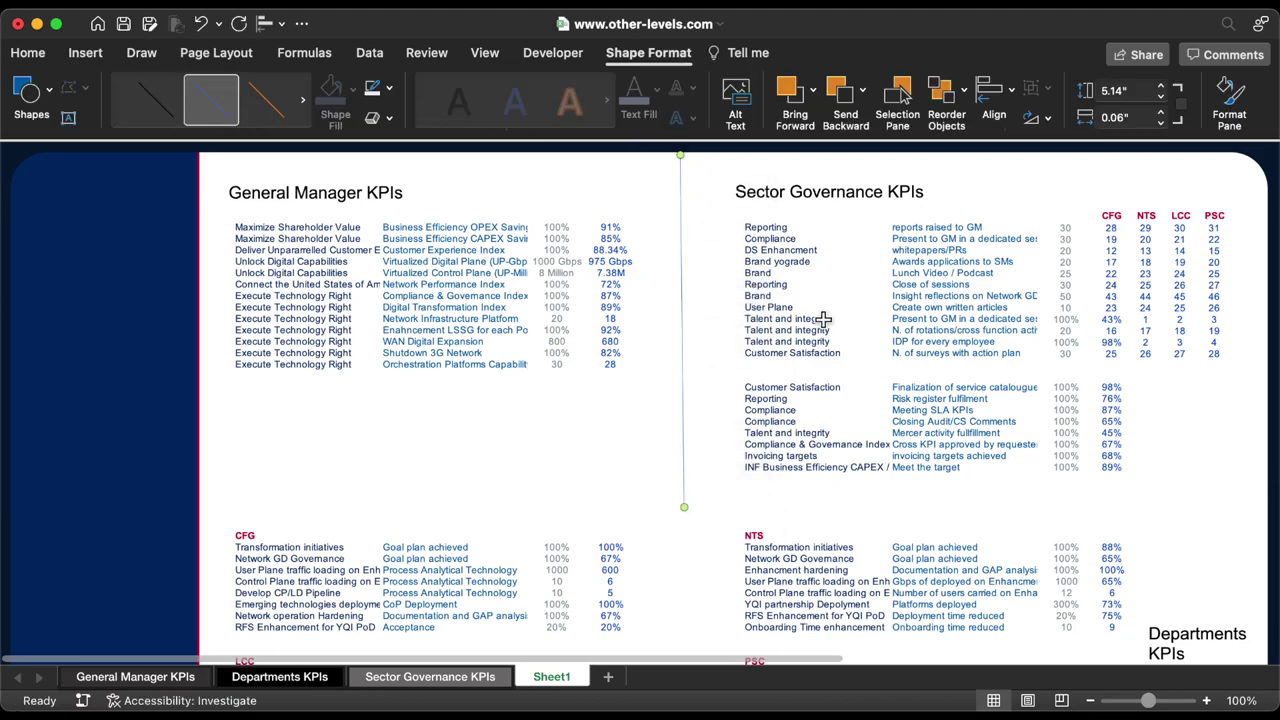
Colour the divider line light grey via More Colors and duplicate it.
key(super+1)
click(1250, 358)
click(1166, 627)
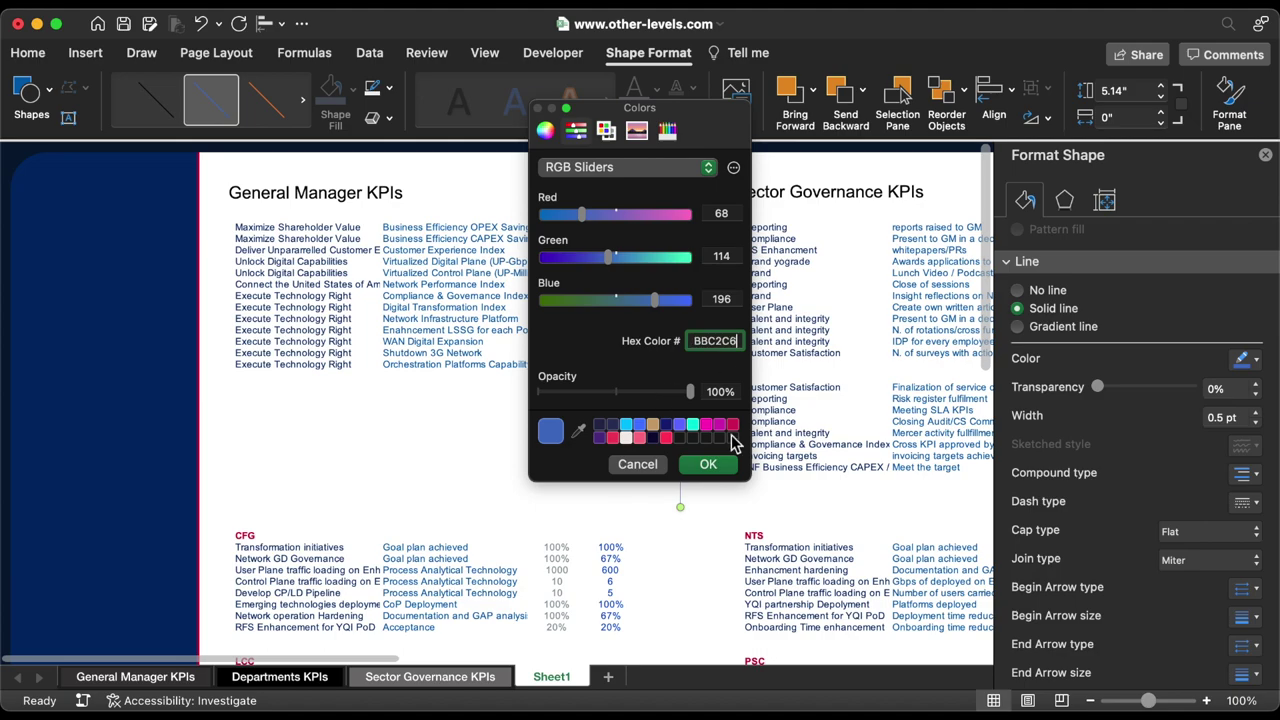
click(726, 464)
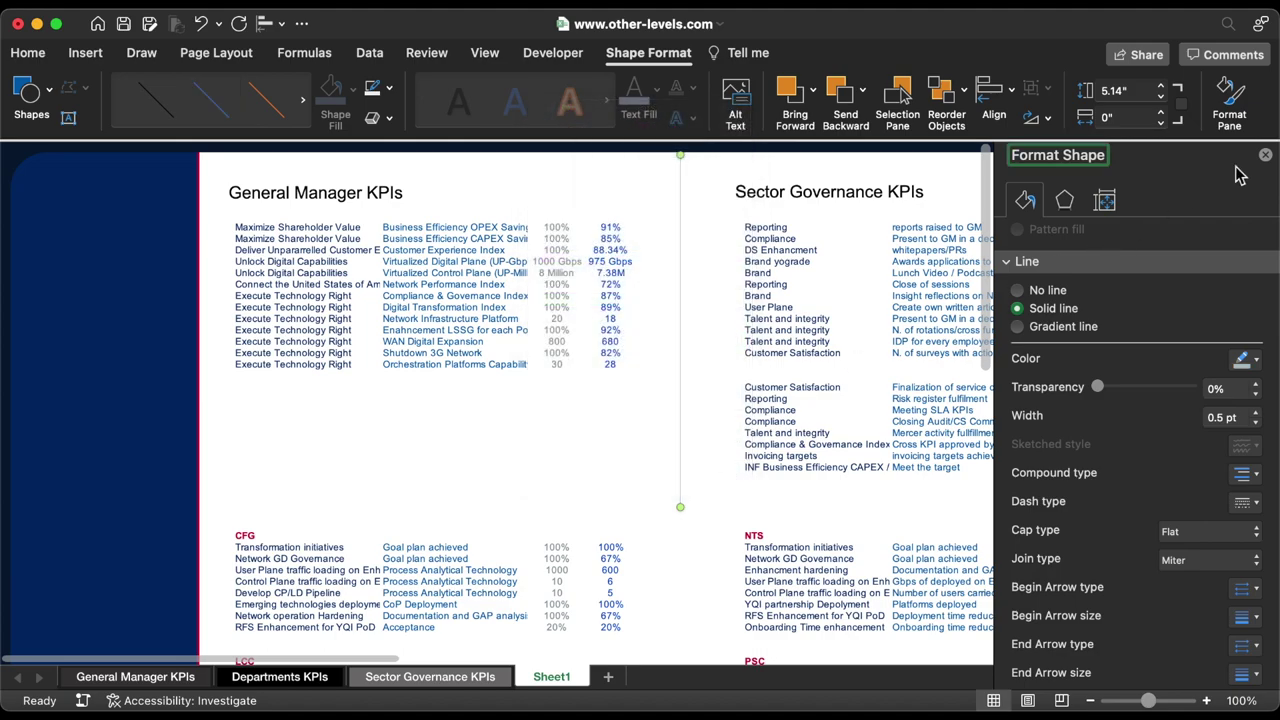
click(1265, 155)
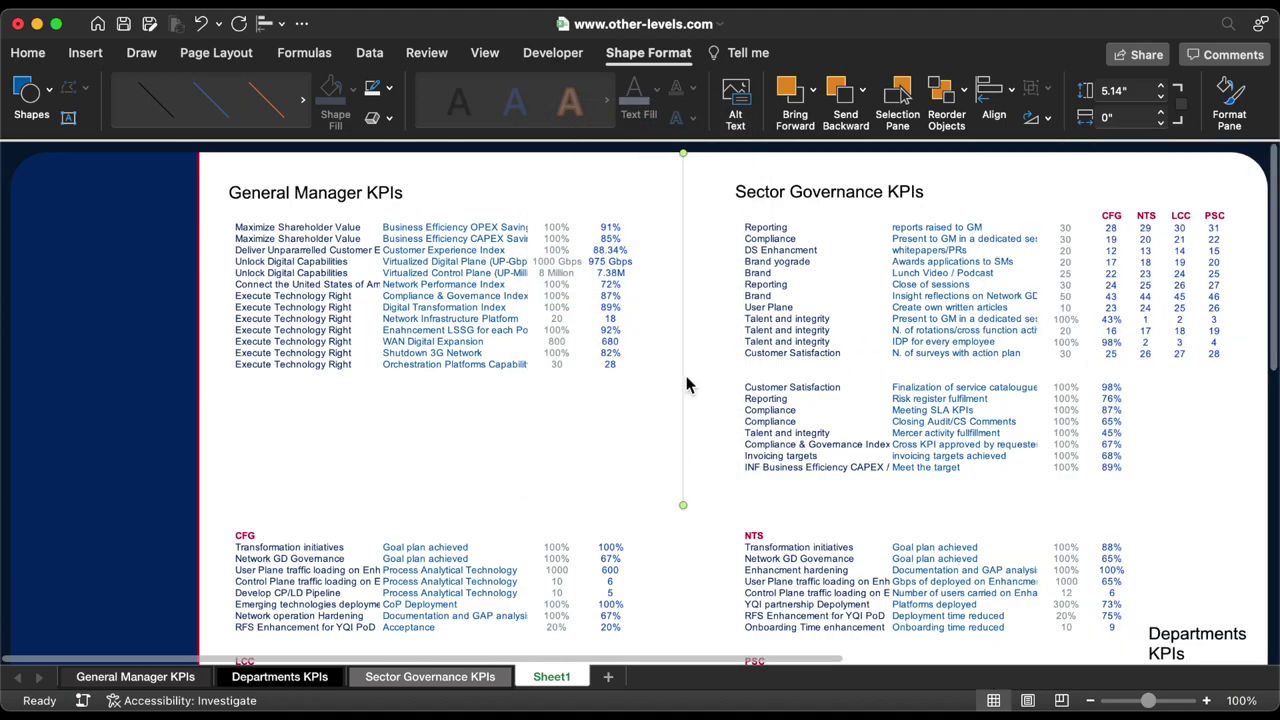
key(super+d)
Reshape the copy into a horizontal divider between the Sector Governance blocks and trim its ends.
drag(698, 163, 1268, 507)
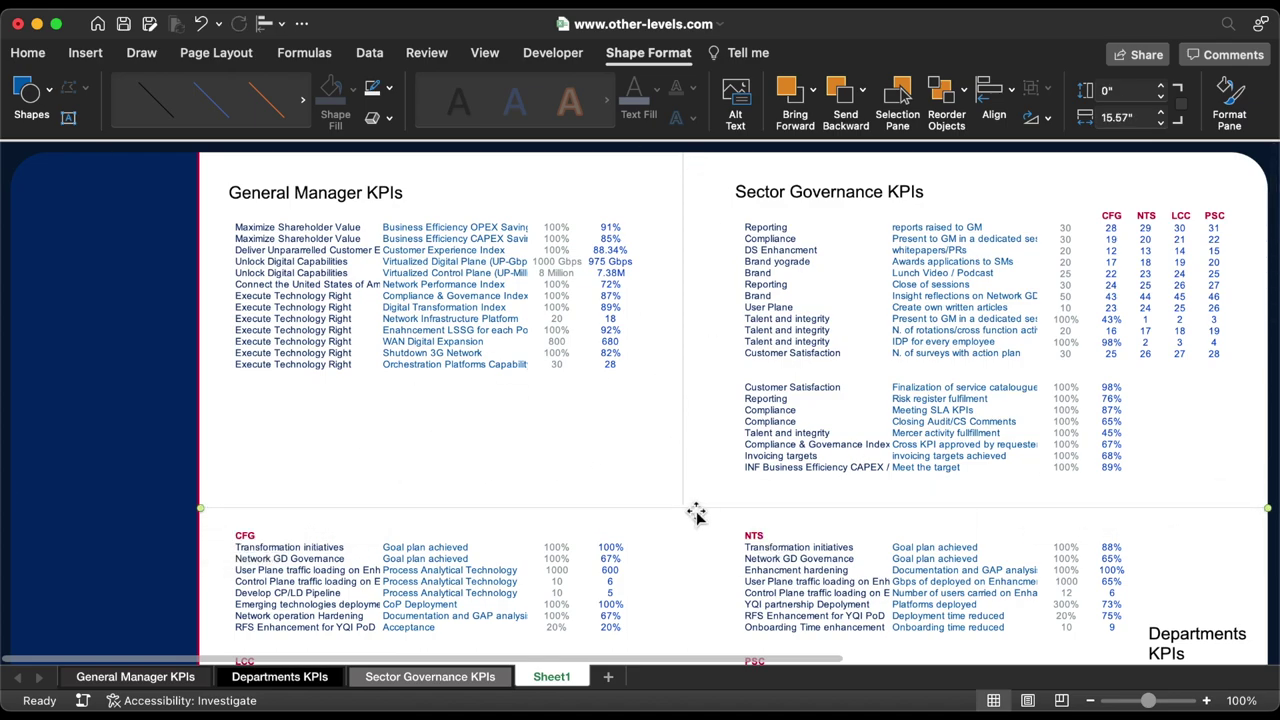
drag(728, 508, 737, 373)
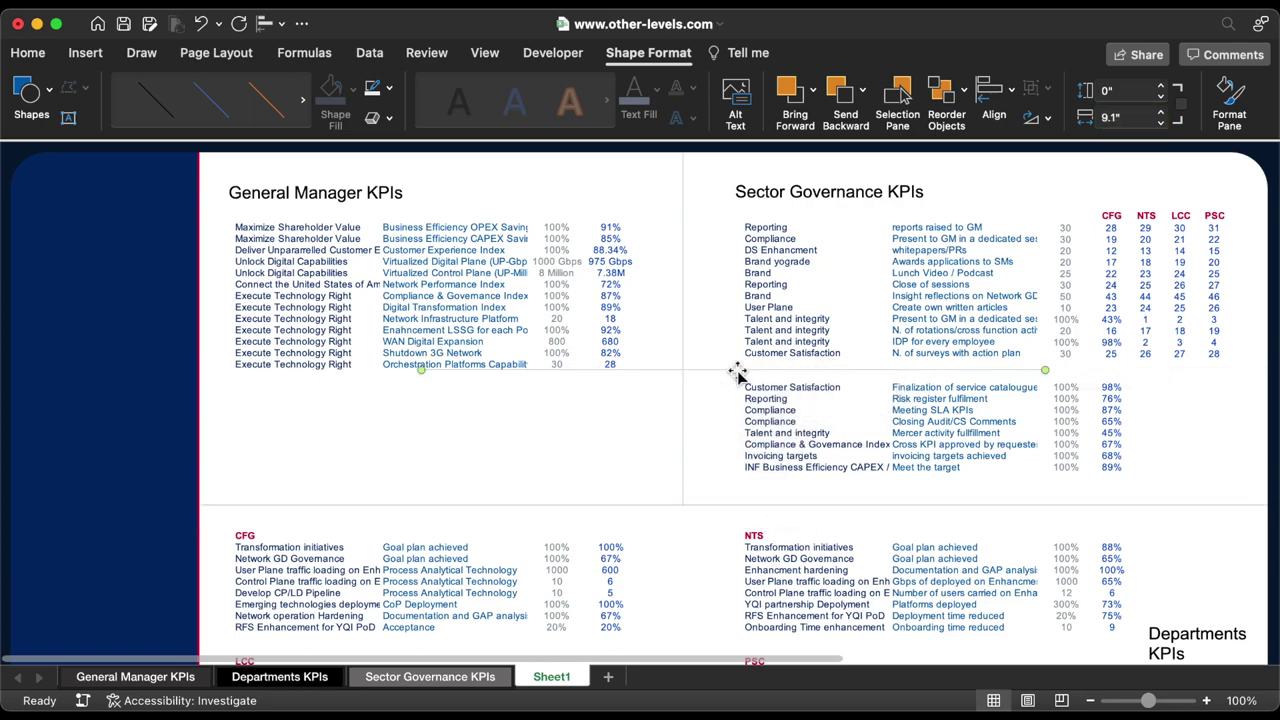
drag(447, 372, 746, 371)
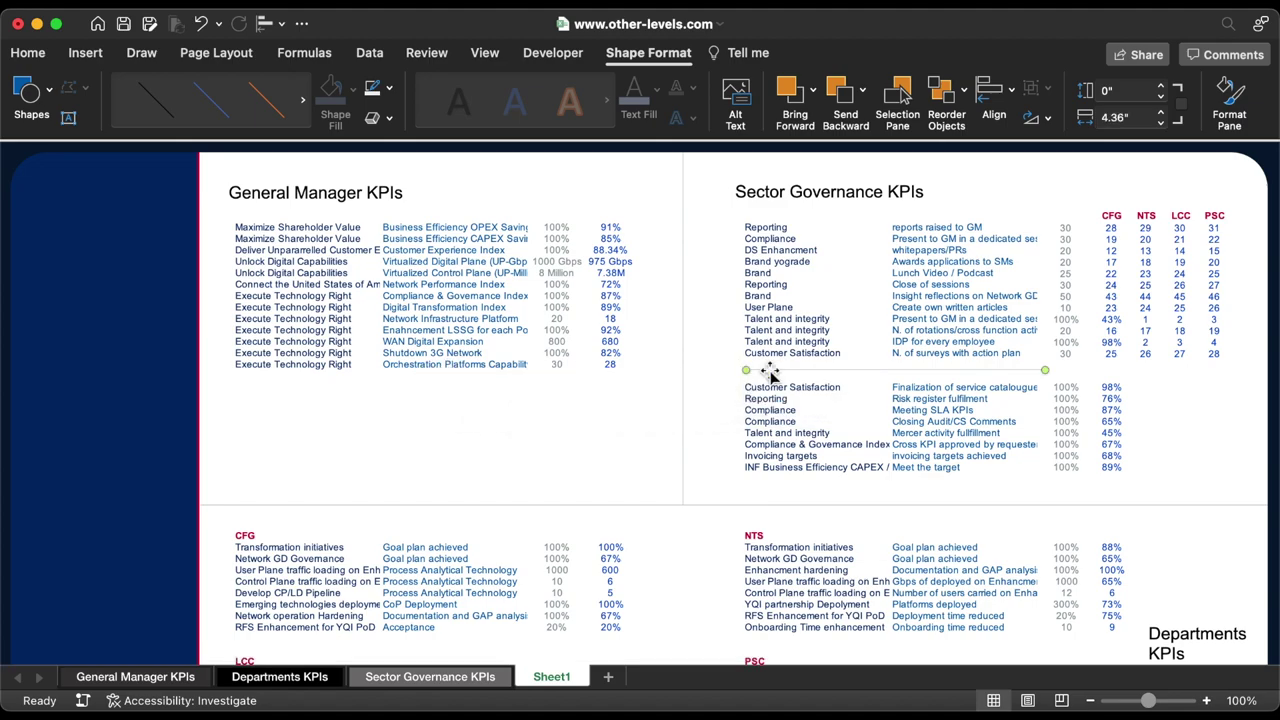
drag(1047, 372, 1000, 375)
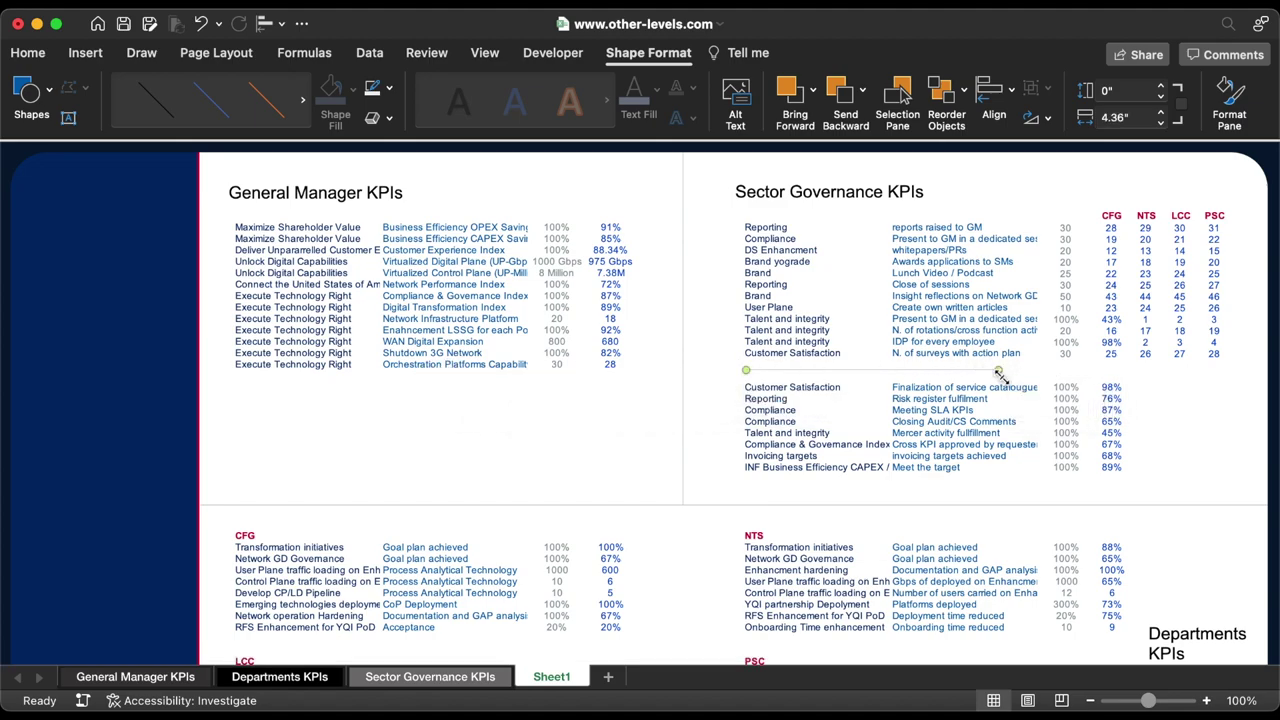
Group all the grey divider lines and send the group to the back.
shift+click(688, 441)
shift+right_click(717, 507)
mouse_move(805, 557)
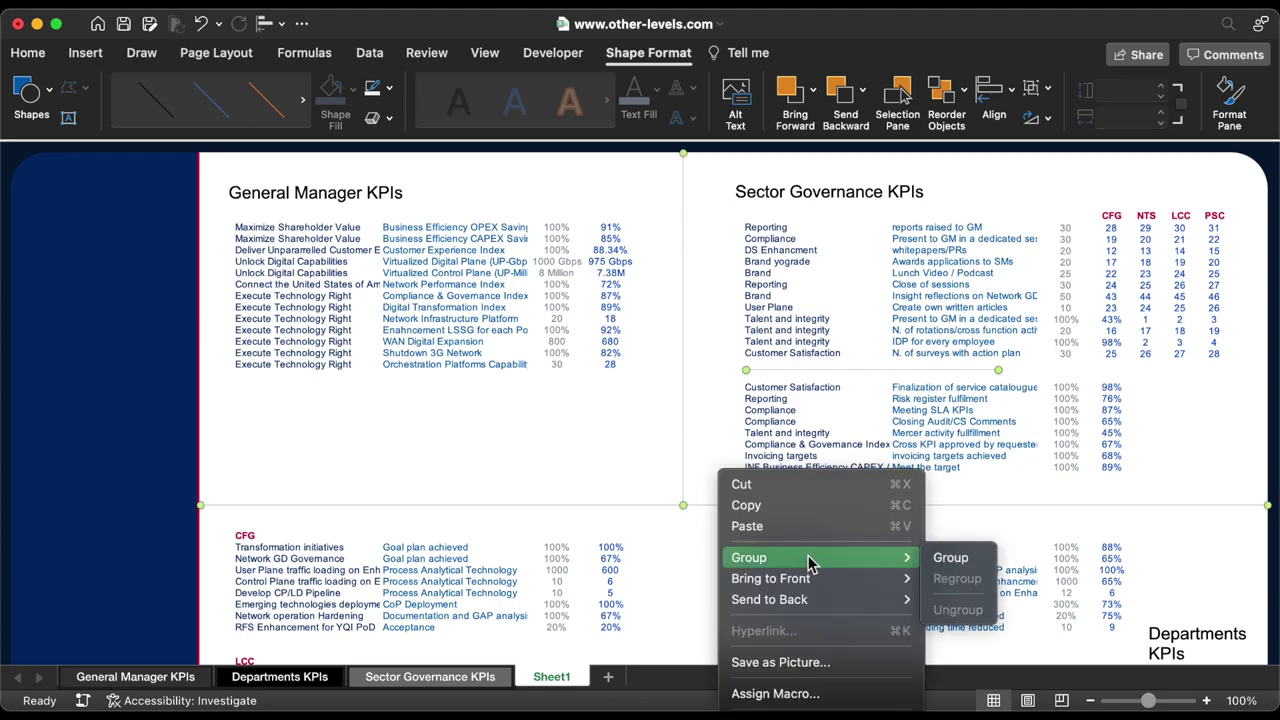
click(948, 566)
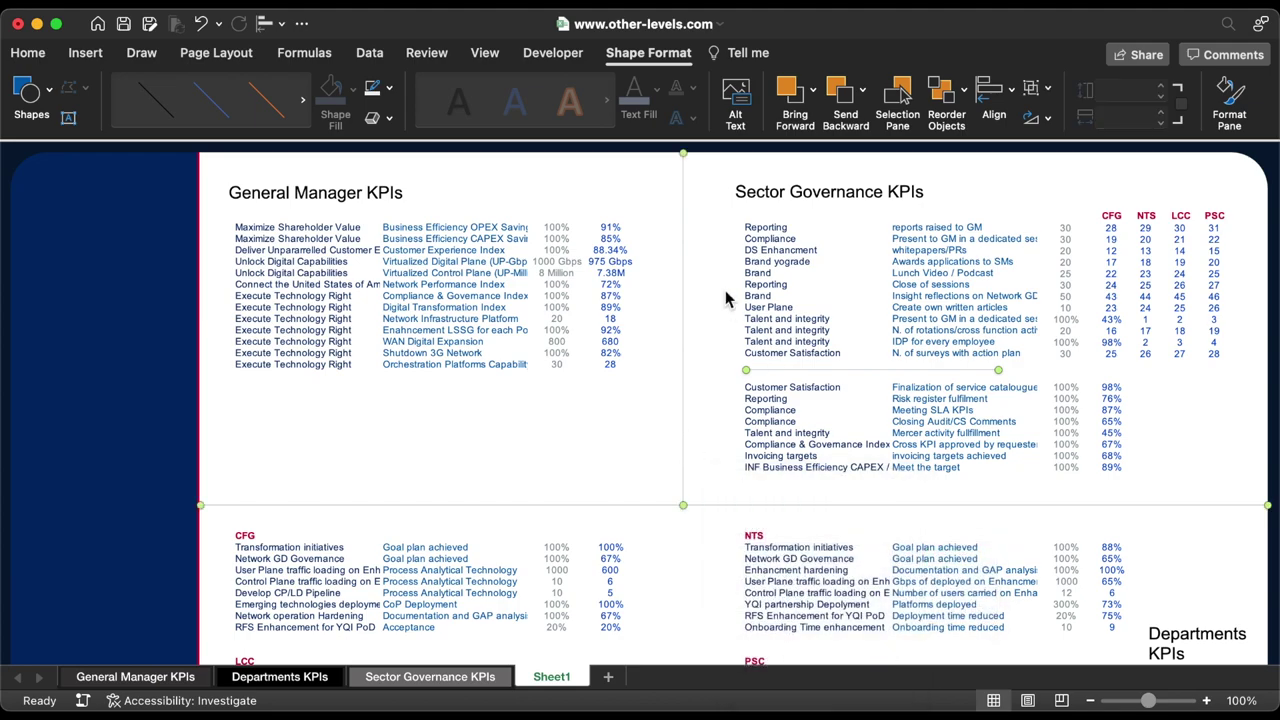
right_click(685, 220)
mouse_move(798, 344)
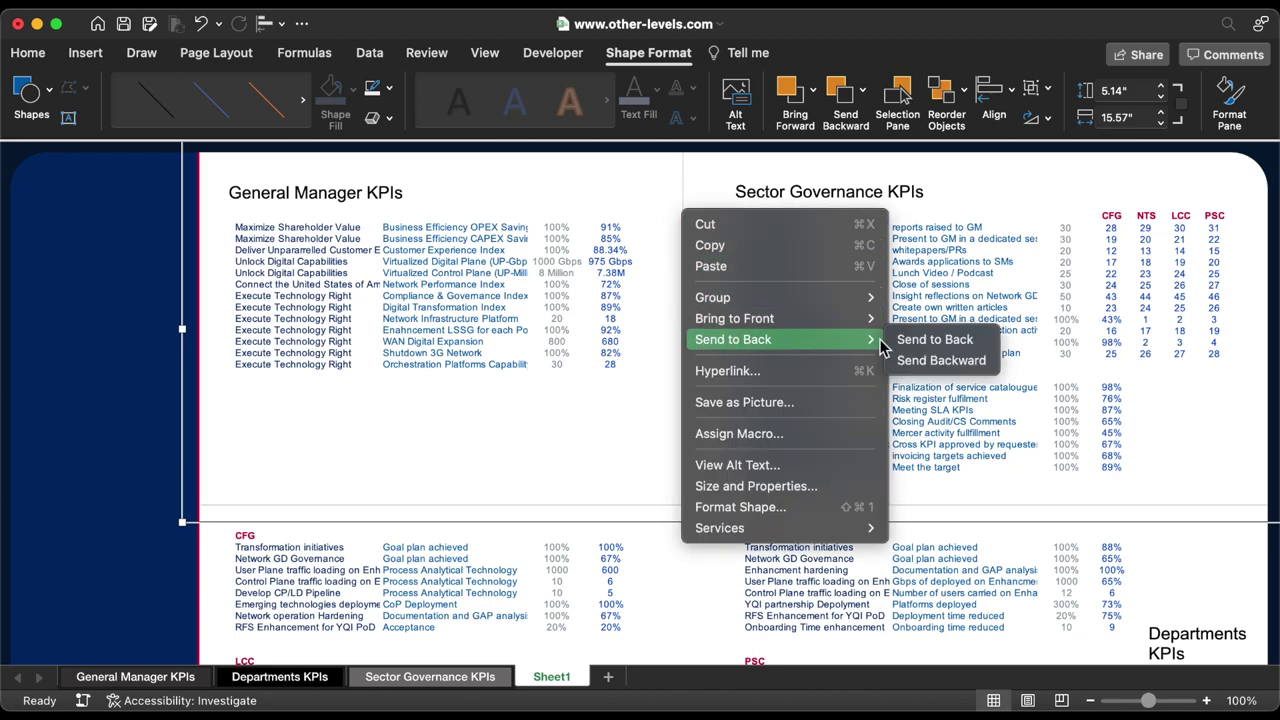
click(926, 346)
click(33, 163)
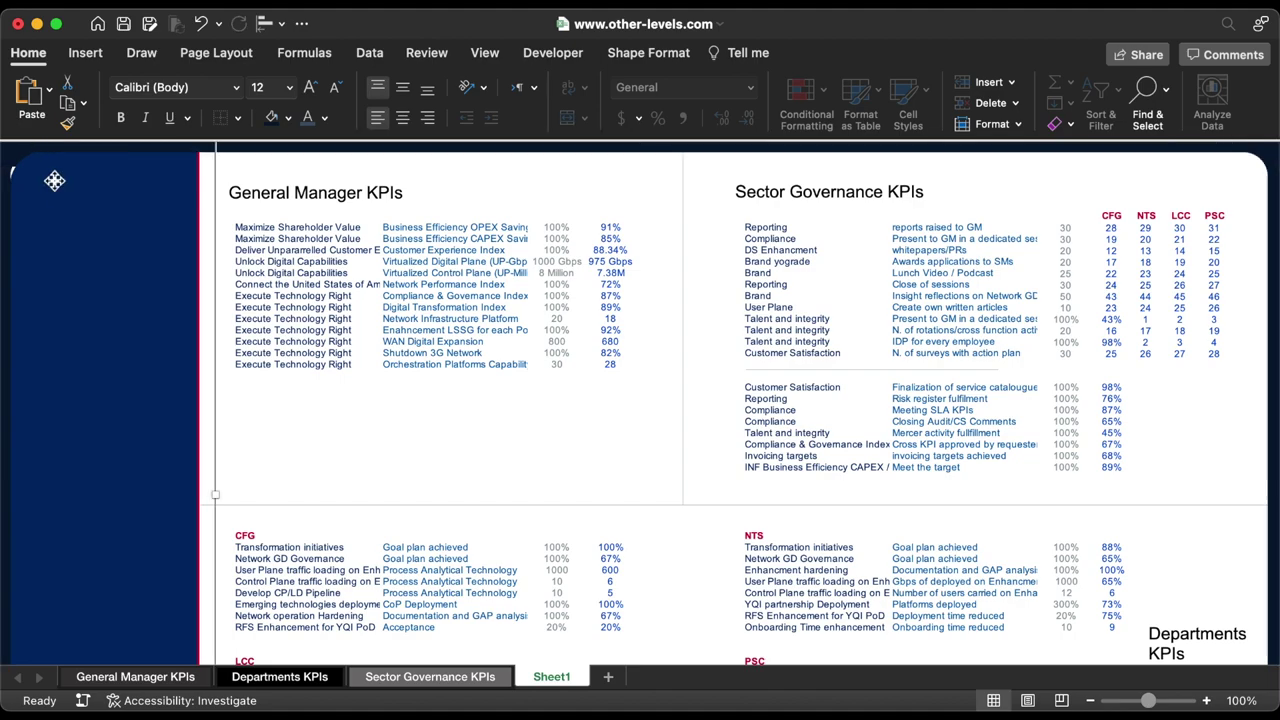
Adjust the corner rounding of the navy side panel.
click(54, 180)
drag(10, 188, 10, 172)
click(297, 405)
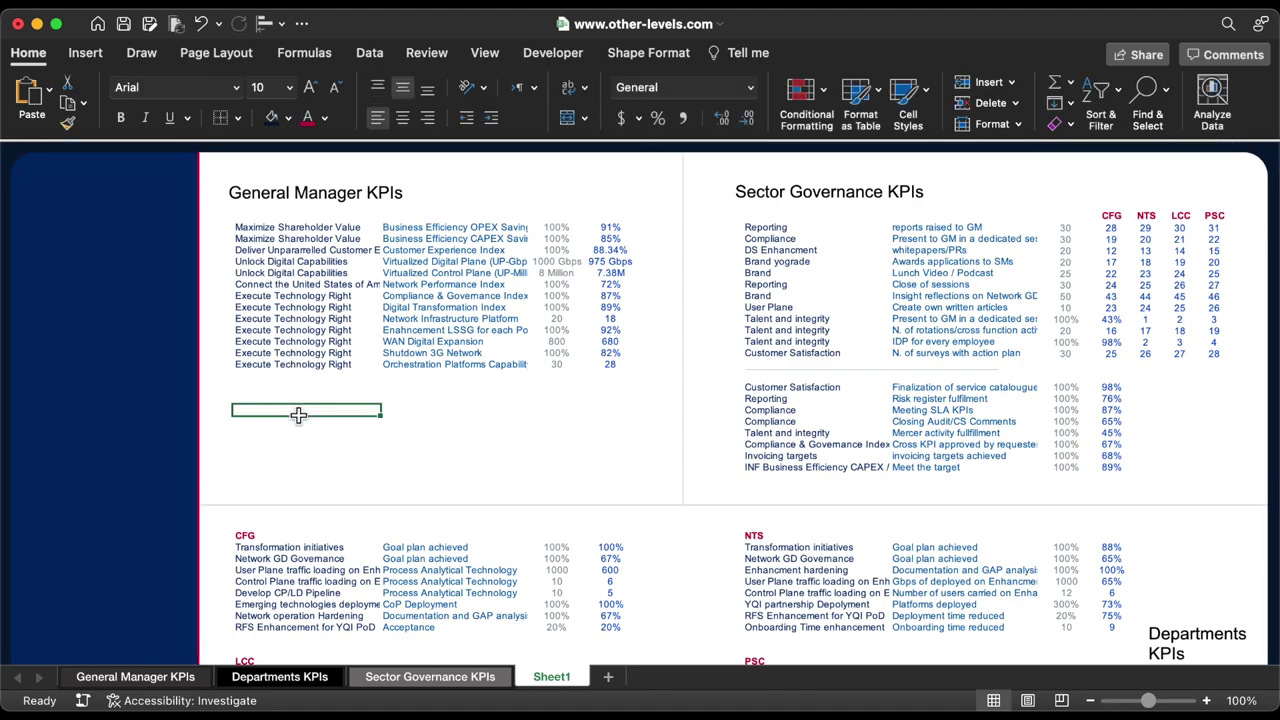
scroll(297, 410, down, 5)
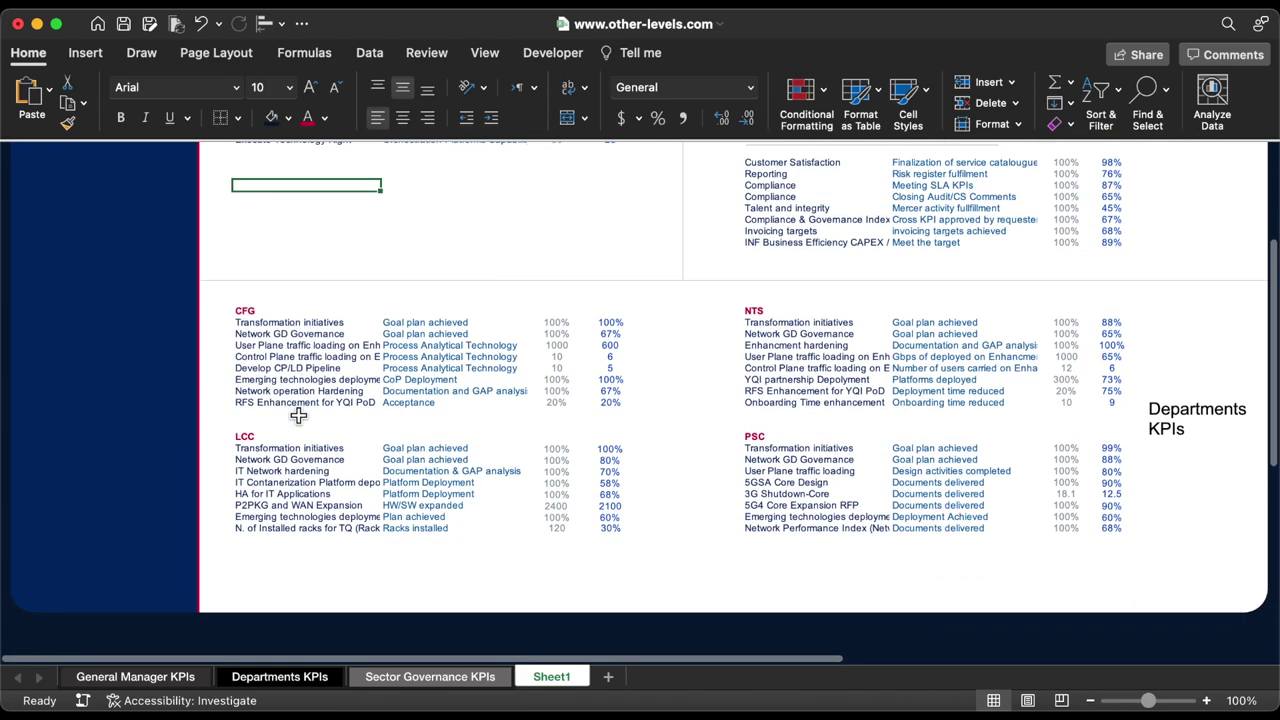
scroll(297, 418, up, 5)
Insert the logo picture from file and place it at the top of the navy panel.
click(304, 227)
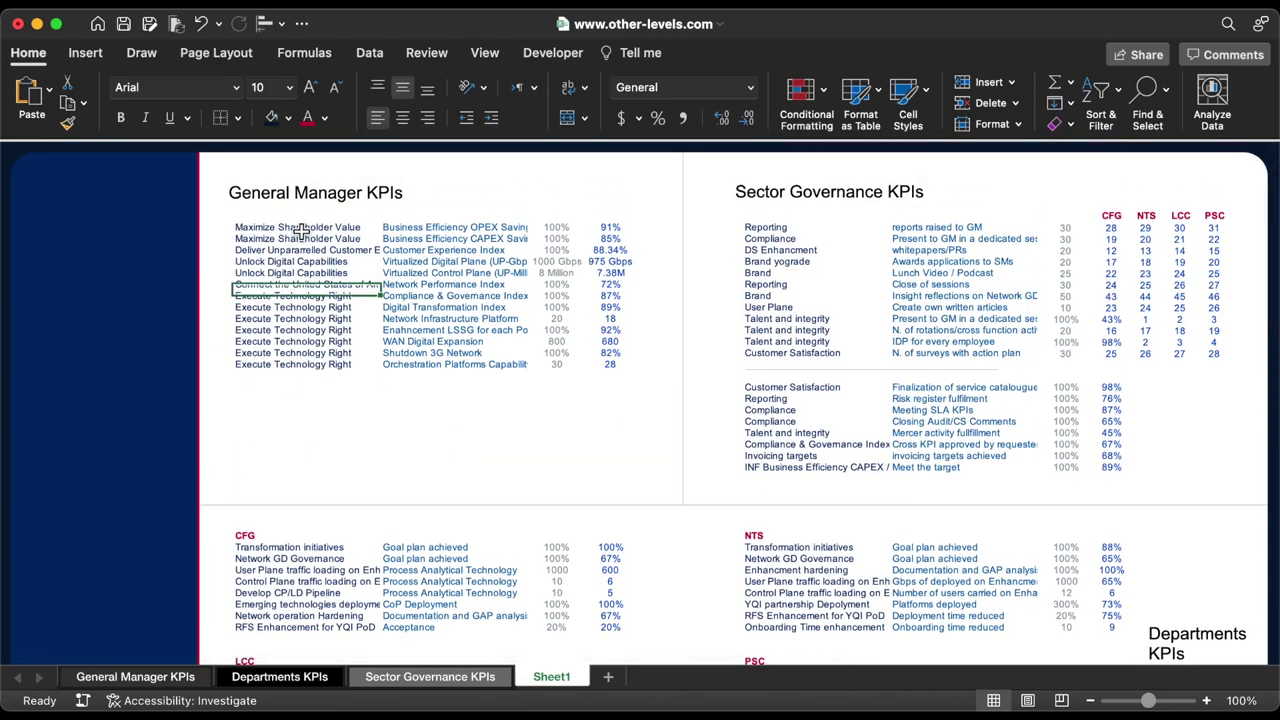
click(85, 55)
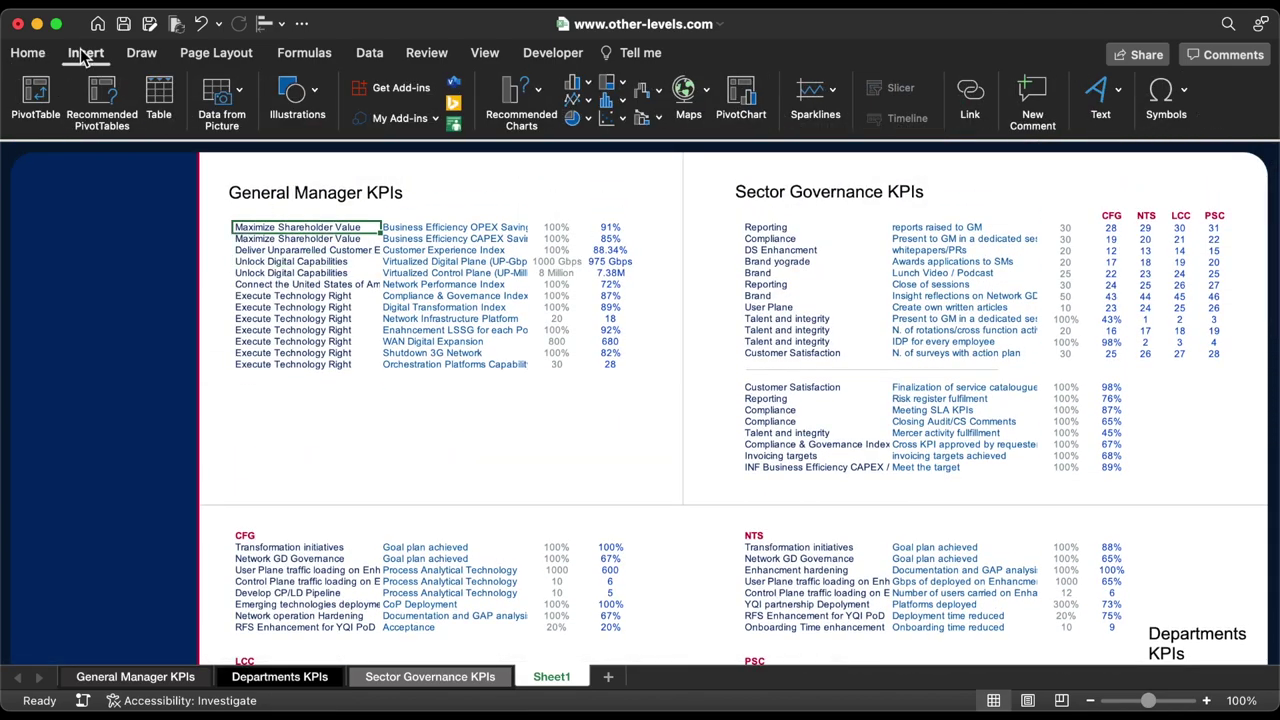
click(297, 95)
click(174, 155)
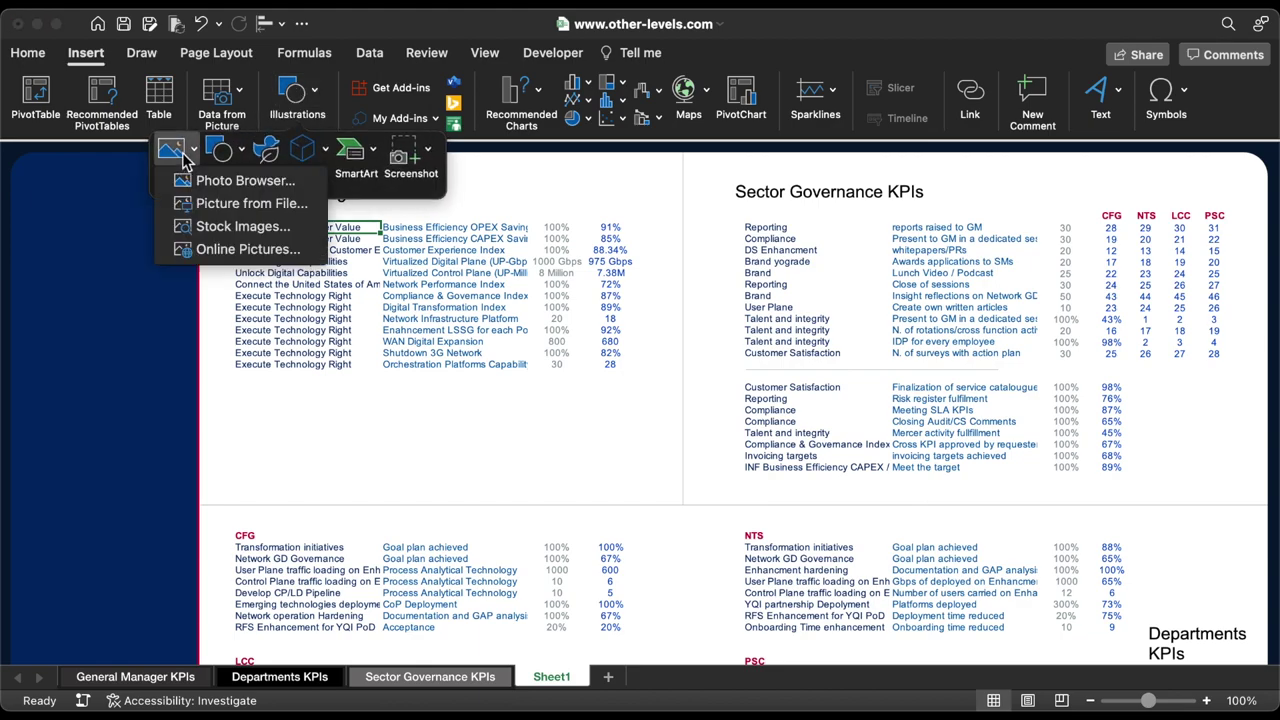
click(226, 204)
key(Return)
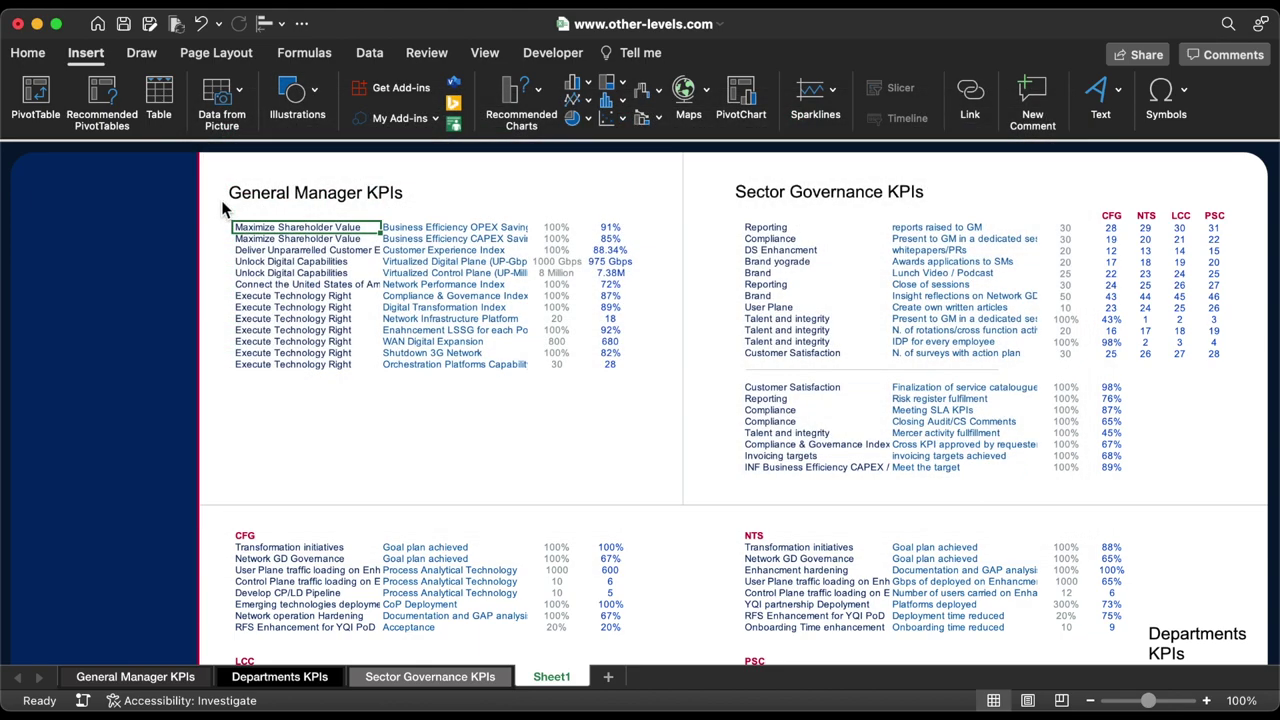
drag(255, 225, 57, 195)
click(300, 190)
Place a copy of the title under the logo with white 16-pt text.
drag(293, 176, 123, 234)
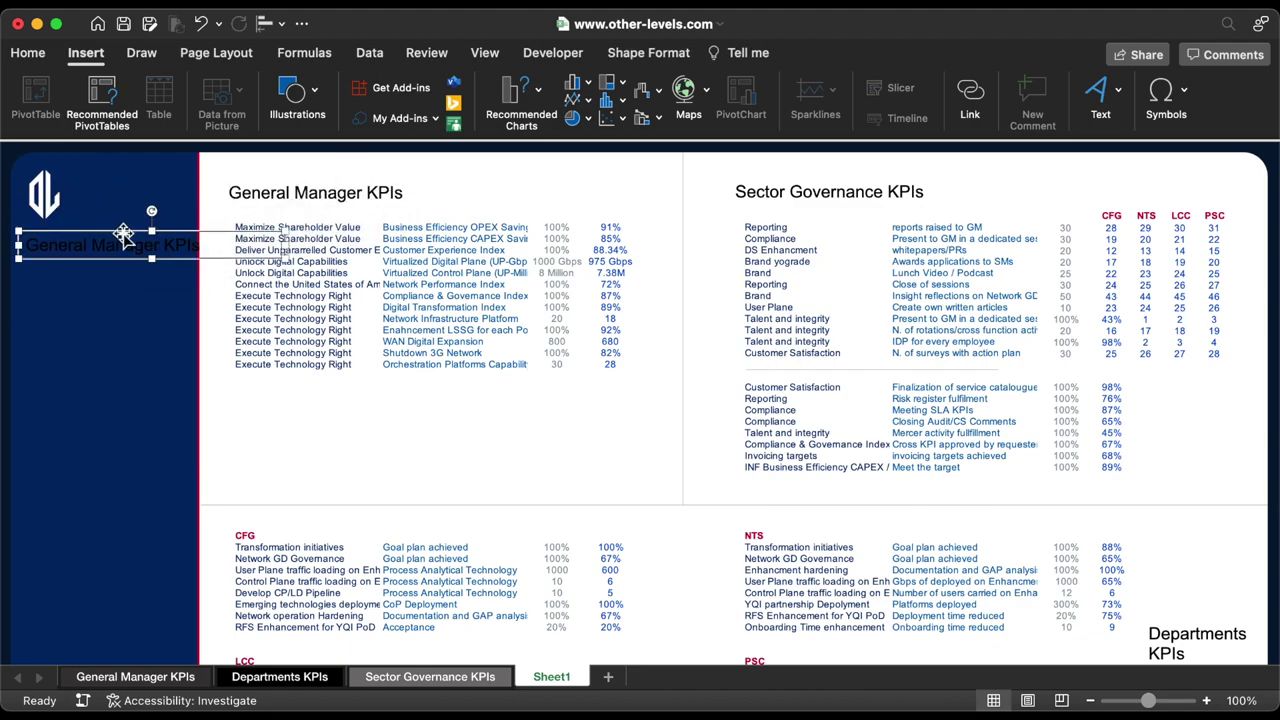
triple_click(130, 243)
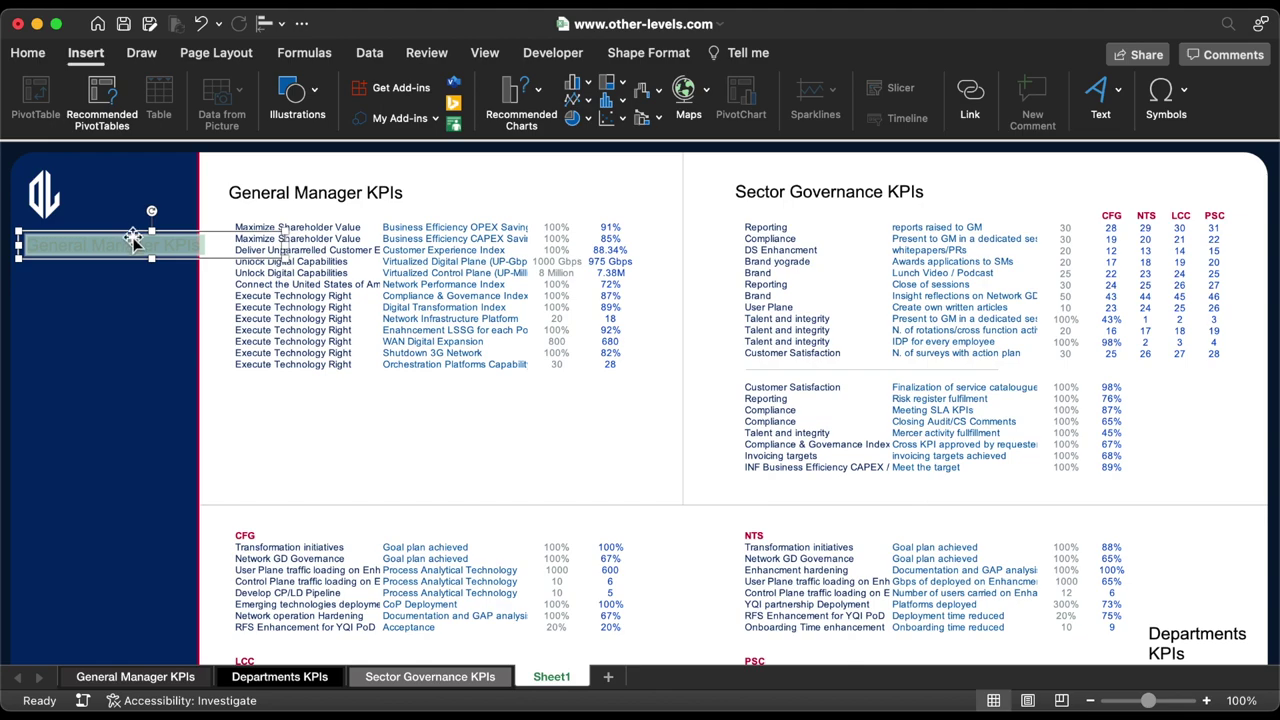
click(30, 54)
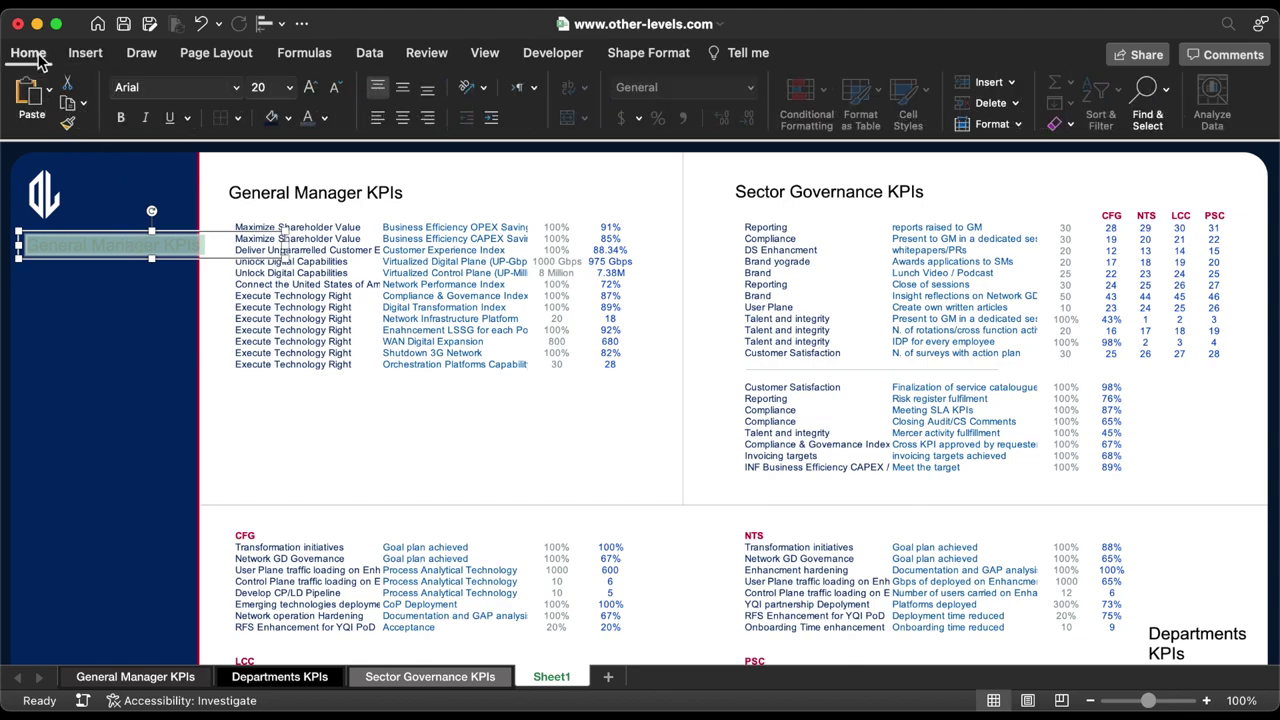
click(325, 119)
click(314, 204)
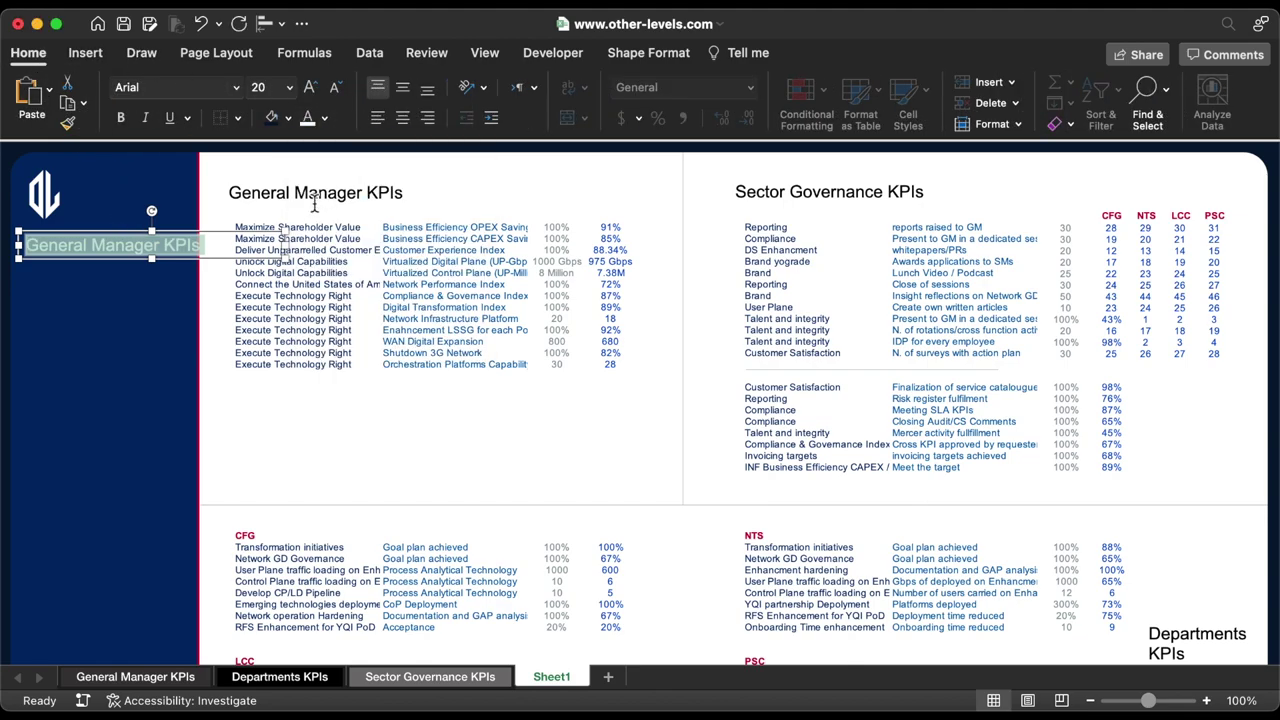
click(337, 92)
click(339, 91)
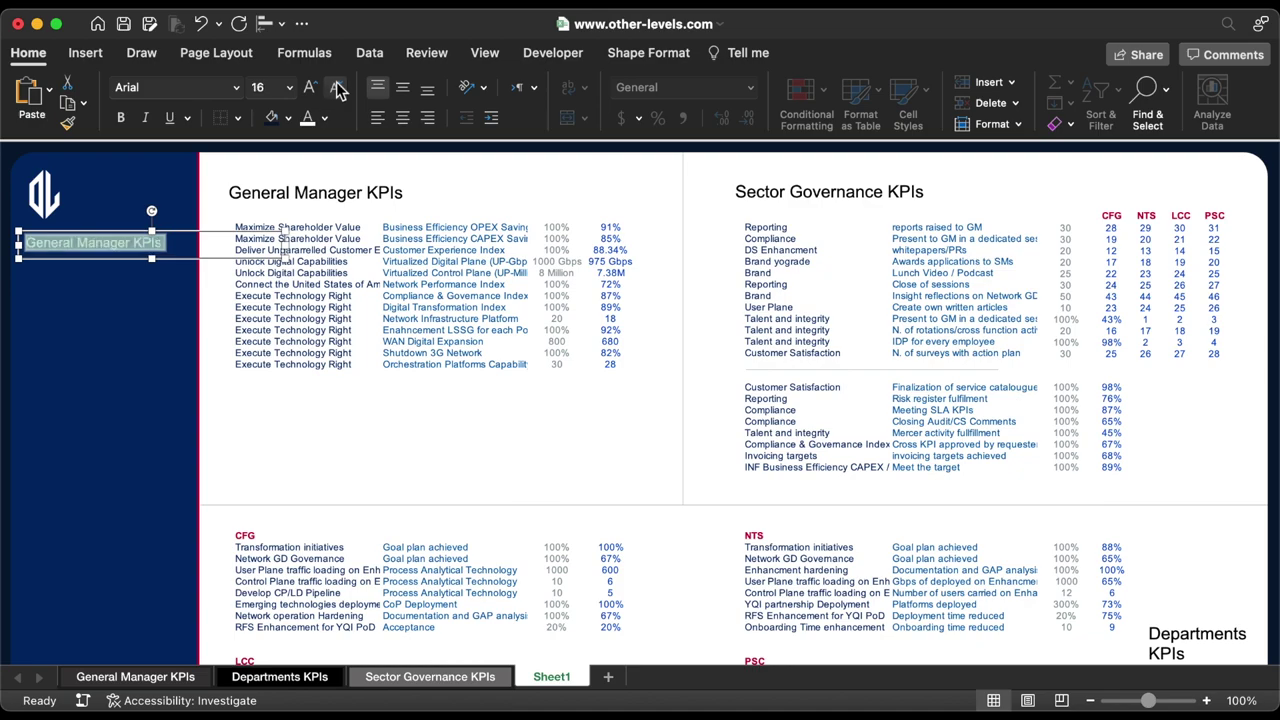
Retype the copied label as 'KPIs Scorecards' and narrow its box.
triple_click(115, 243)
text(KPIs Scorecards)
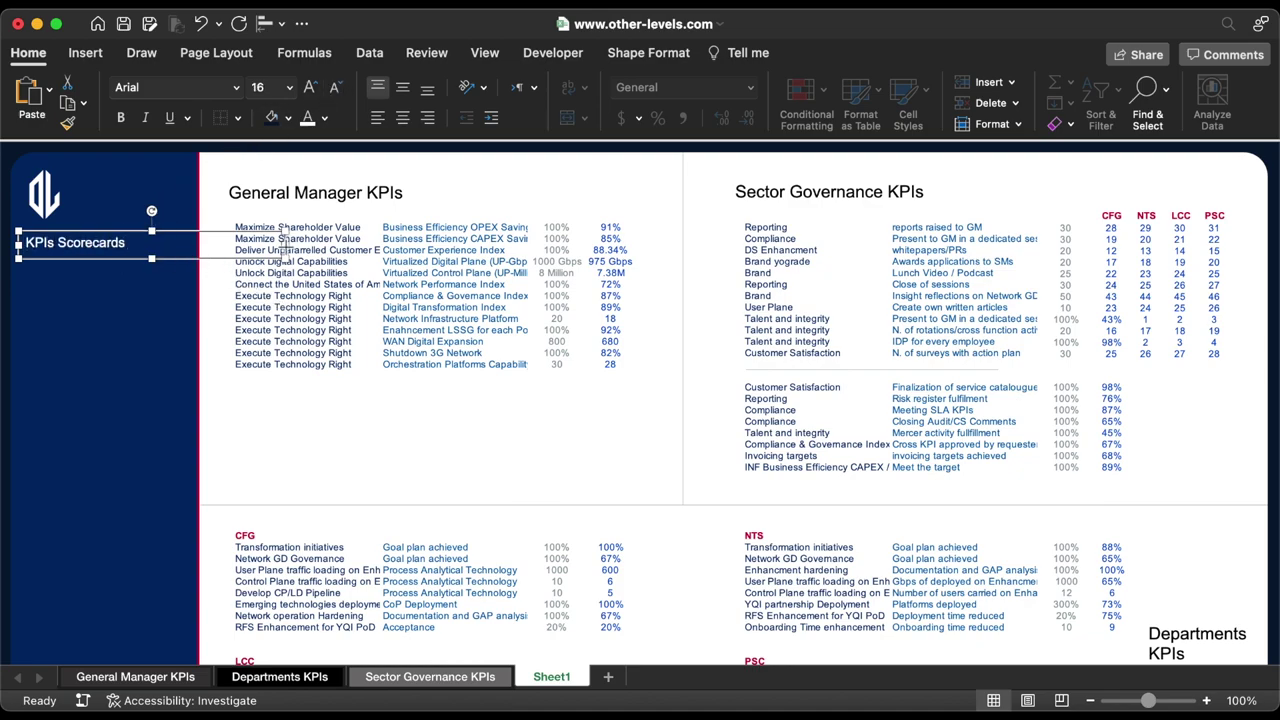
drag(285, 243, 180, 244)
Add a red 'Other Level's Sector' copy of the label just below KPIs Scorecards.
click(46, 196)
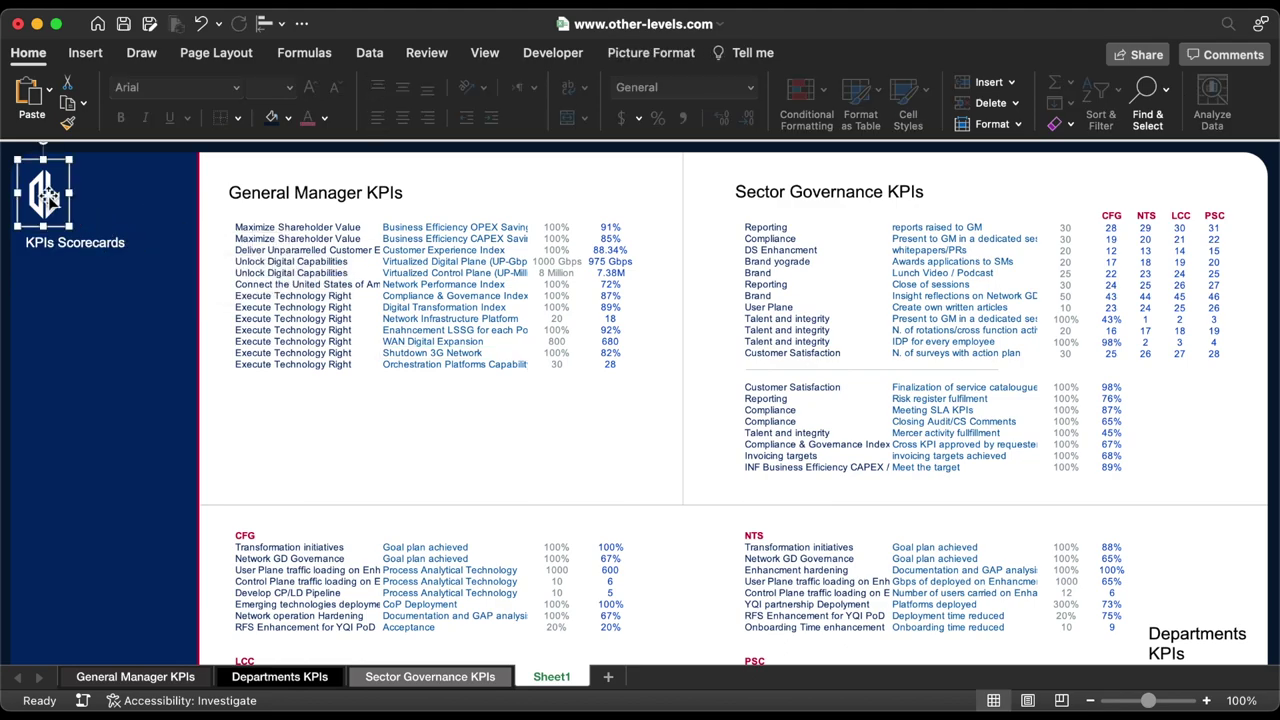
click(108, 246)
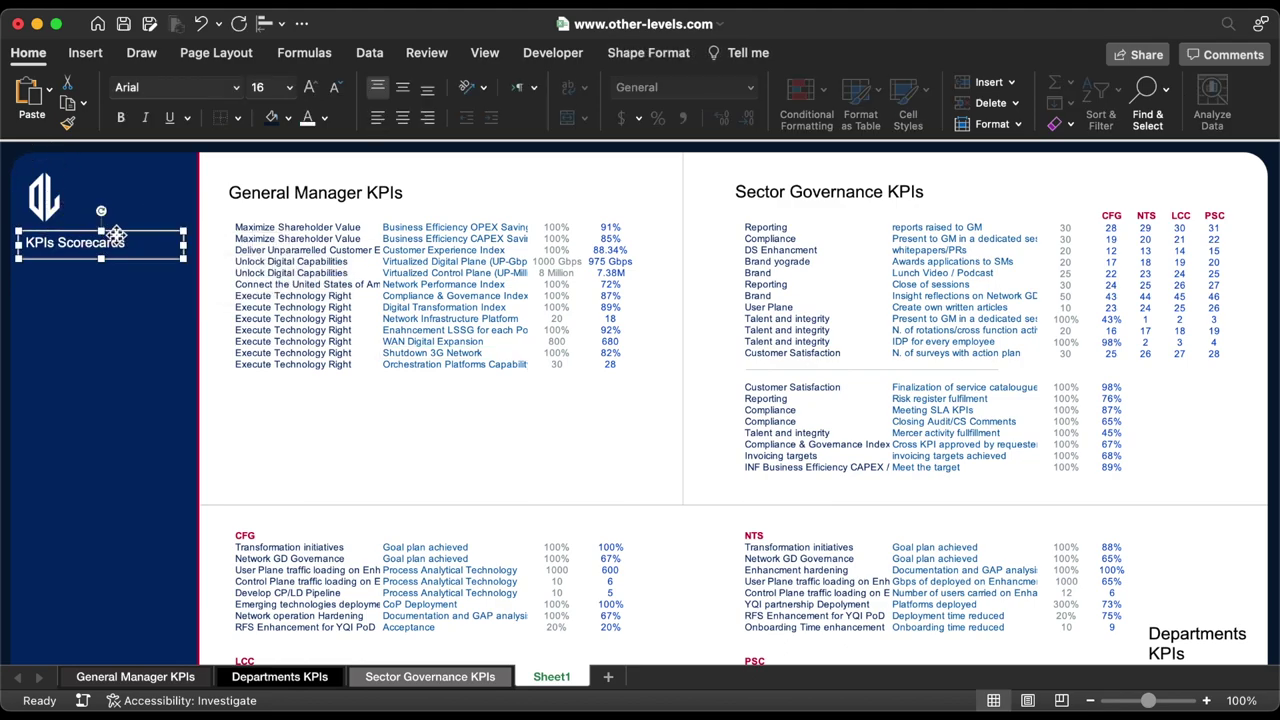
drag(108, 246, 108, 267)
text(Other Level's)
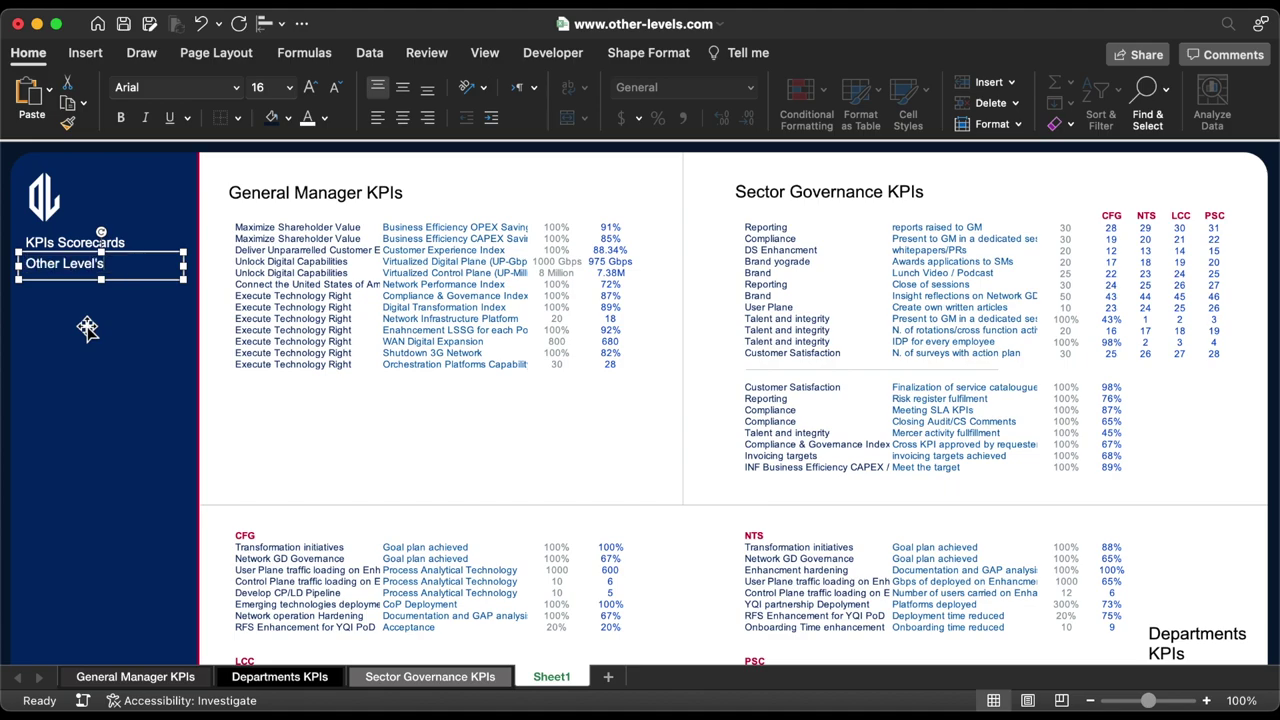
text( Sector)
key(super+a)
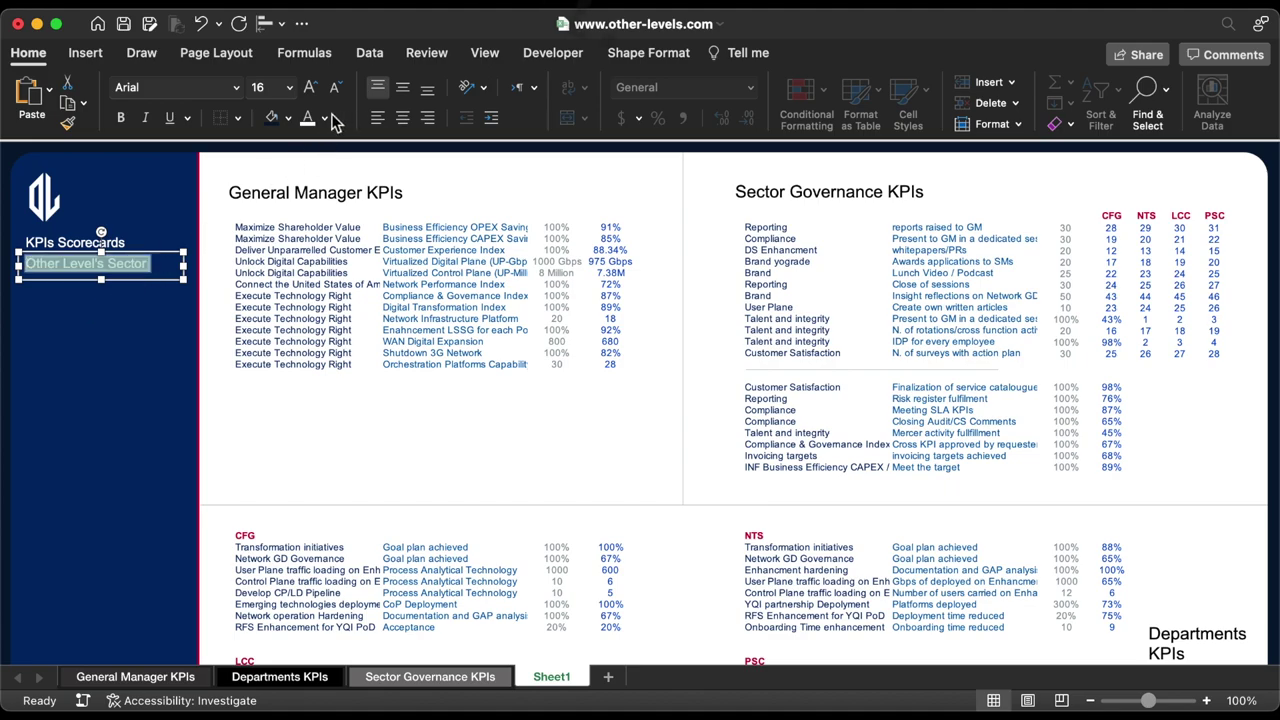
click(324, 118)
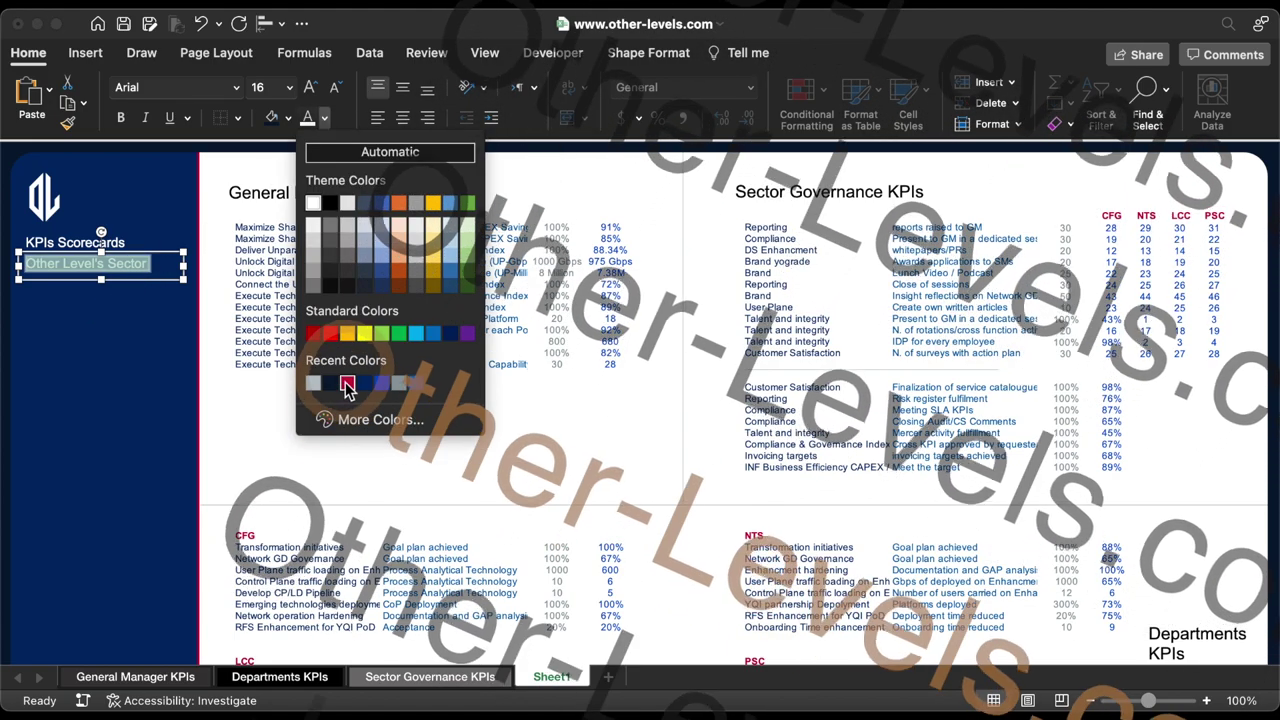
click(347, 386)
Enlarge KPIs Scorecards to 18 pt and the red subtitle to 16 pt.
click(312, 88)
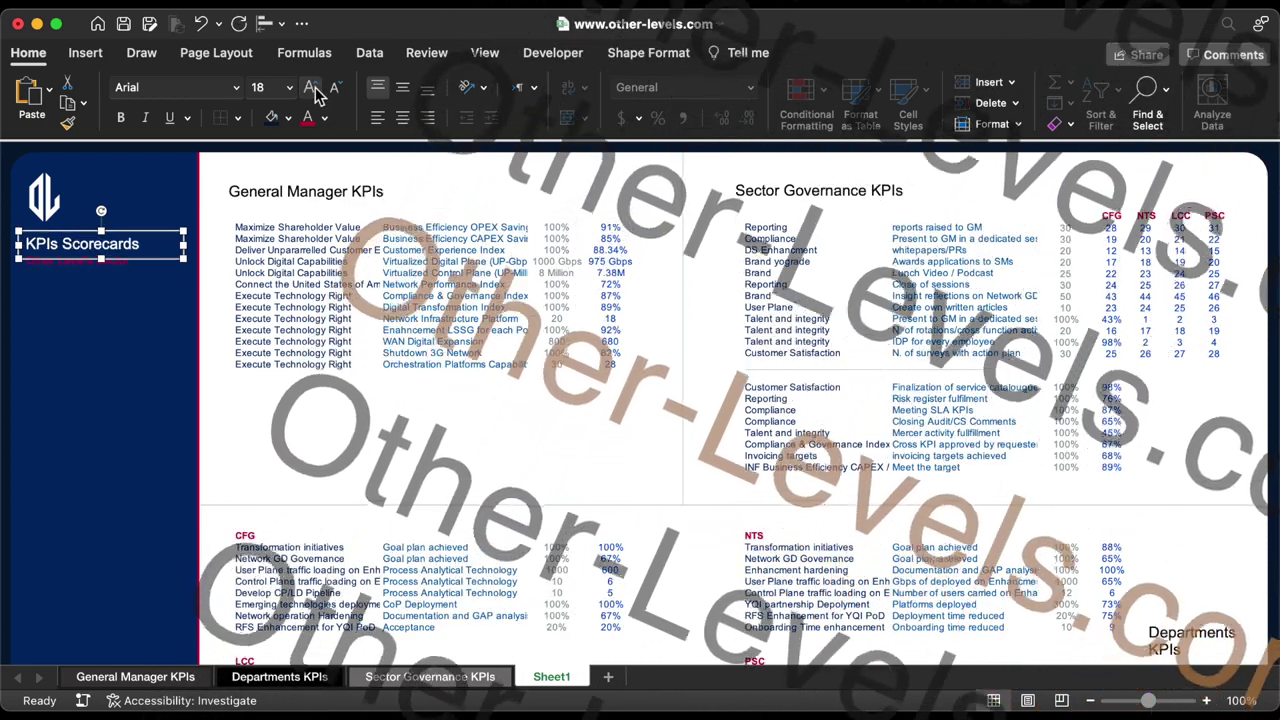
click(138, 258)
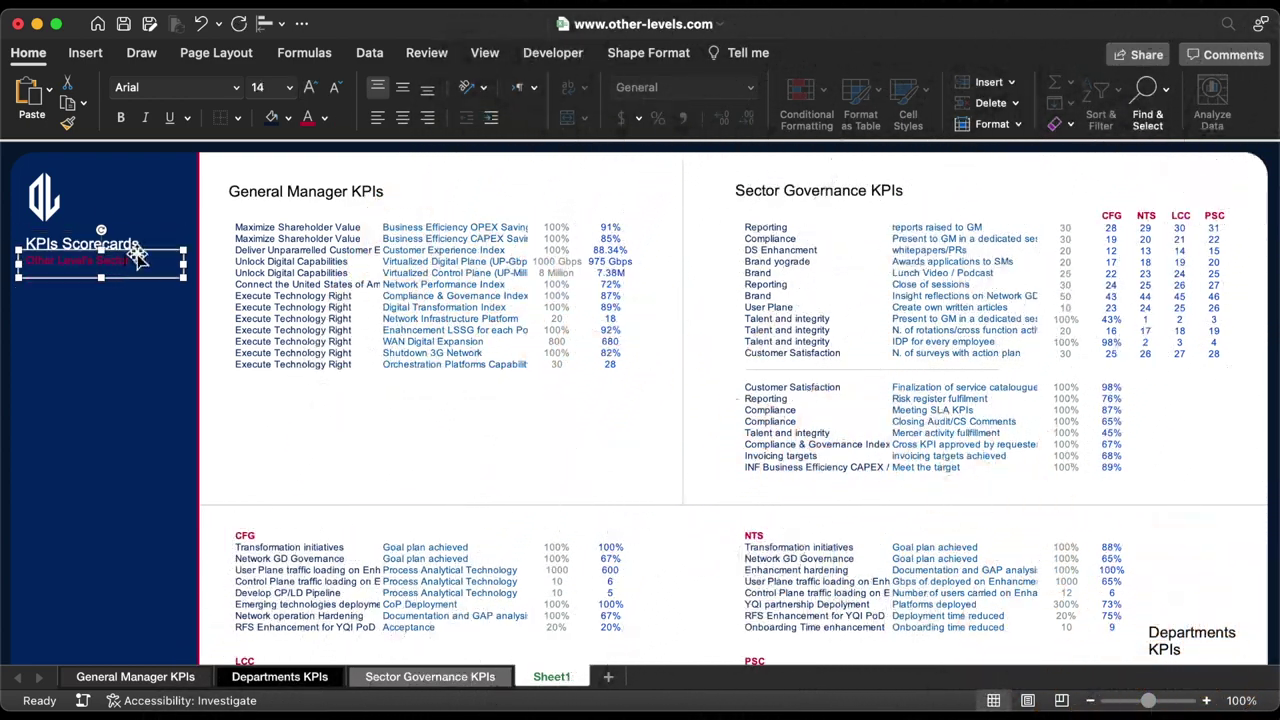
click(310, 88)
Rename Sheet1 to 'Datasource' and duplicate the KPIs Scorecards box lower on the panel.
key(Tab)
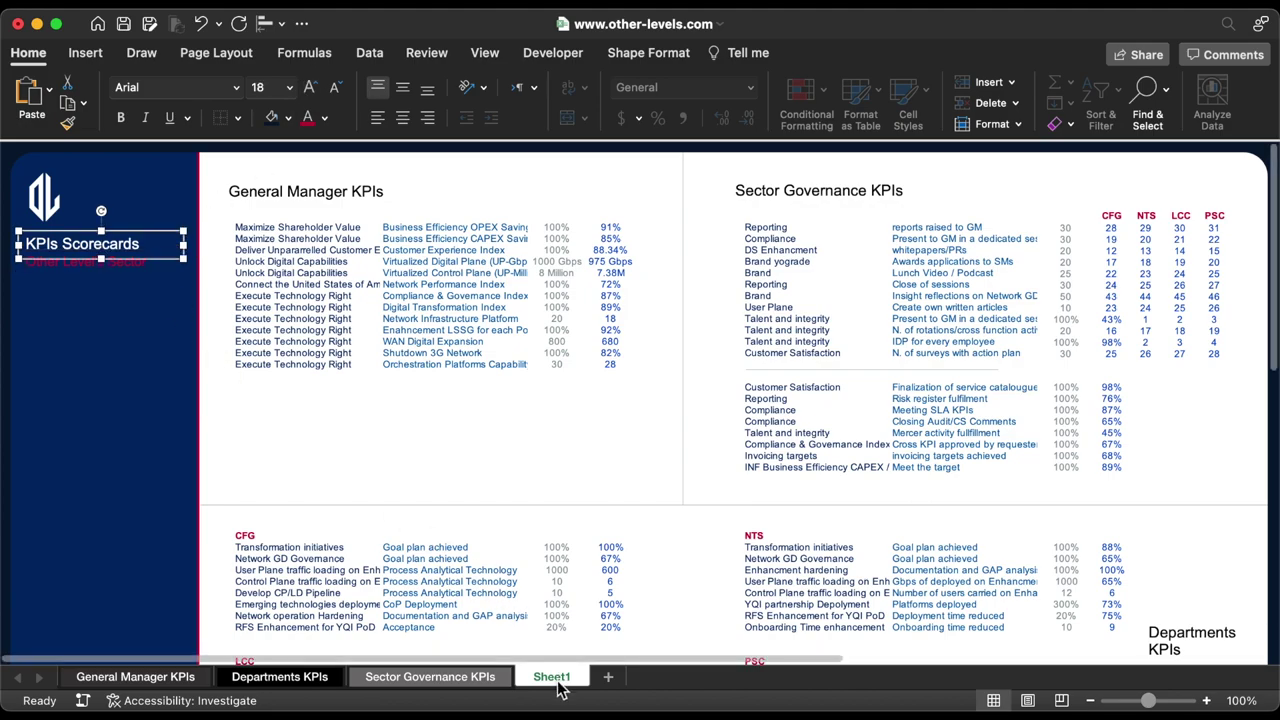
right_click(560, 688)
click(606, 600)
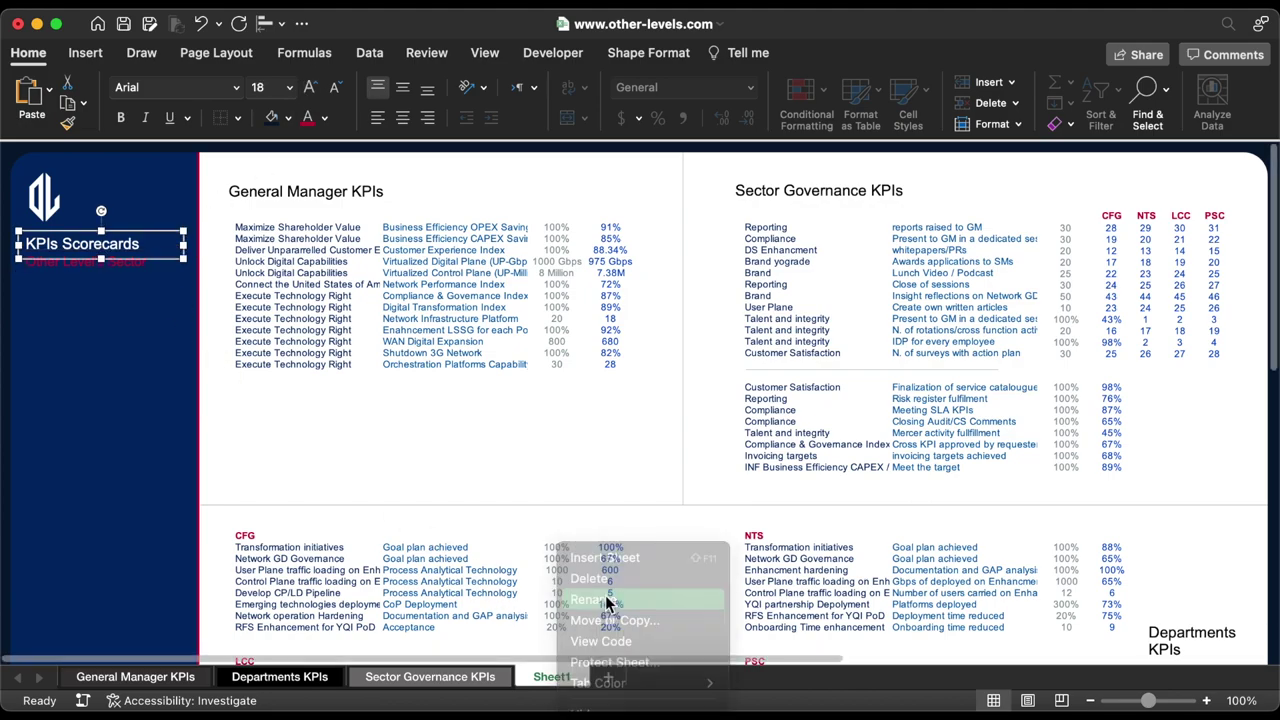
text(Da)
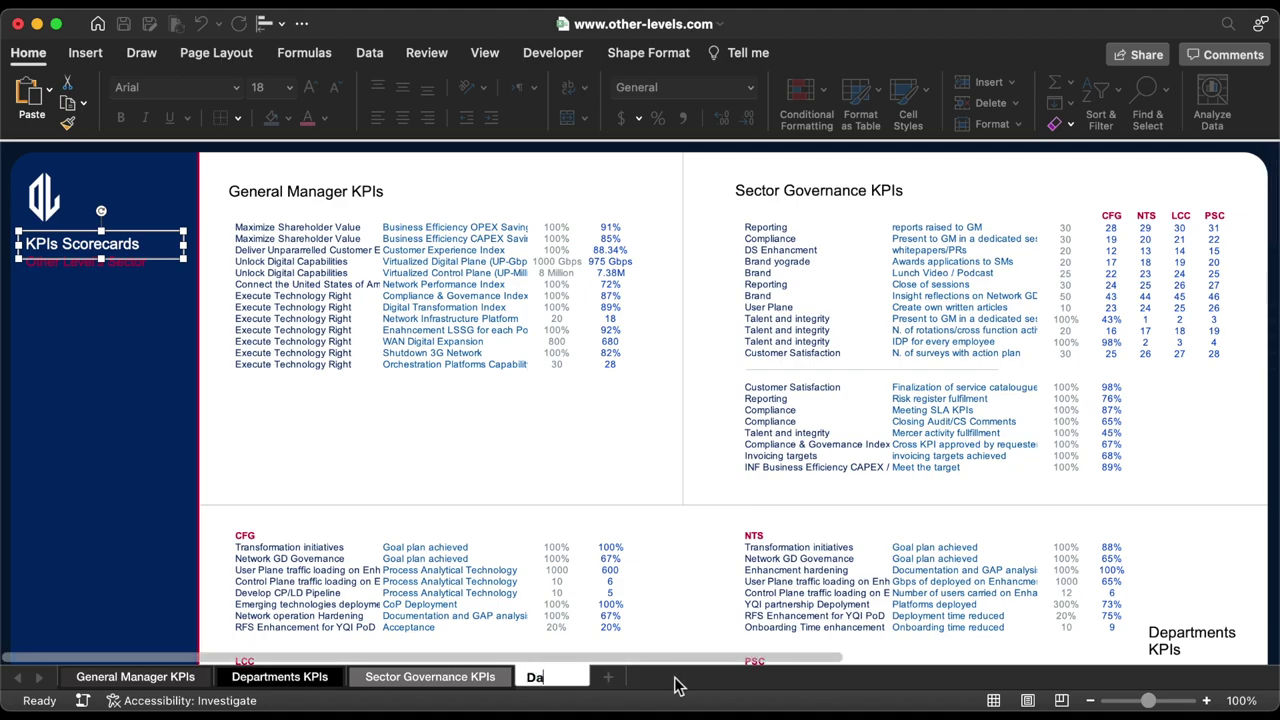
text(tasource)
key(Return)
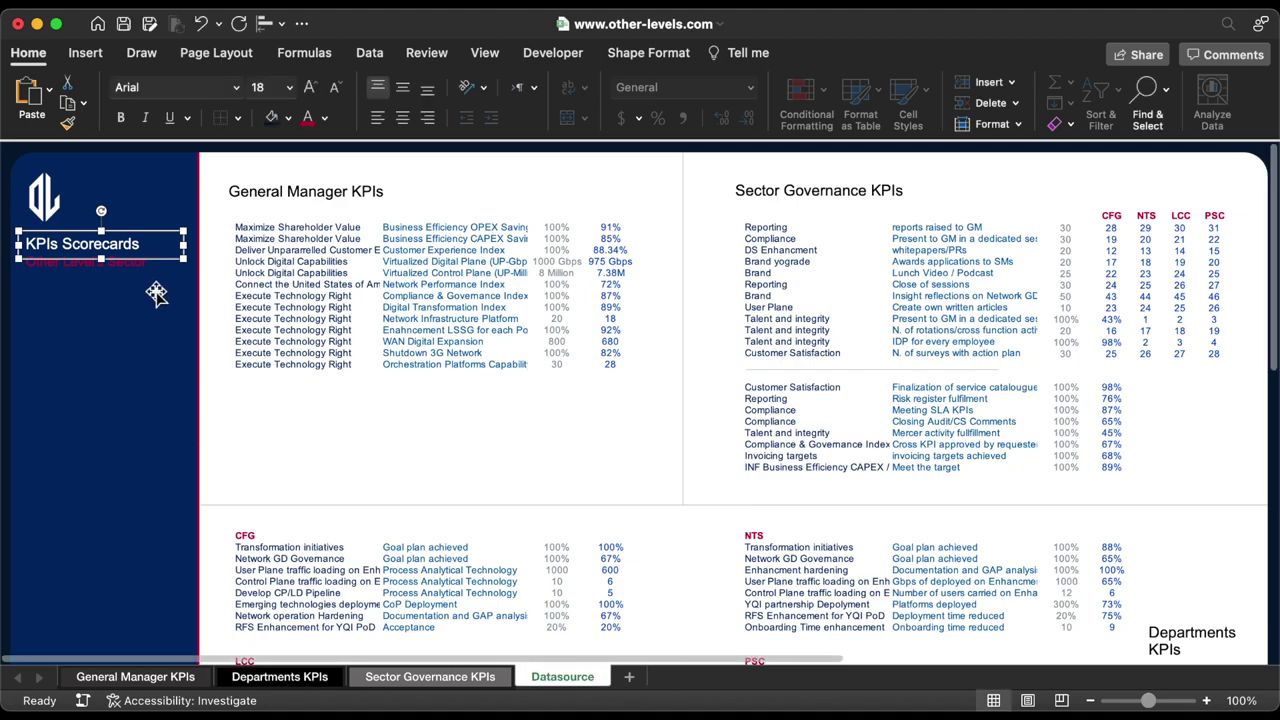
alt+drag(137, 258, 137, 438)
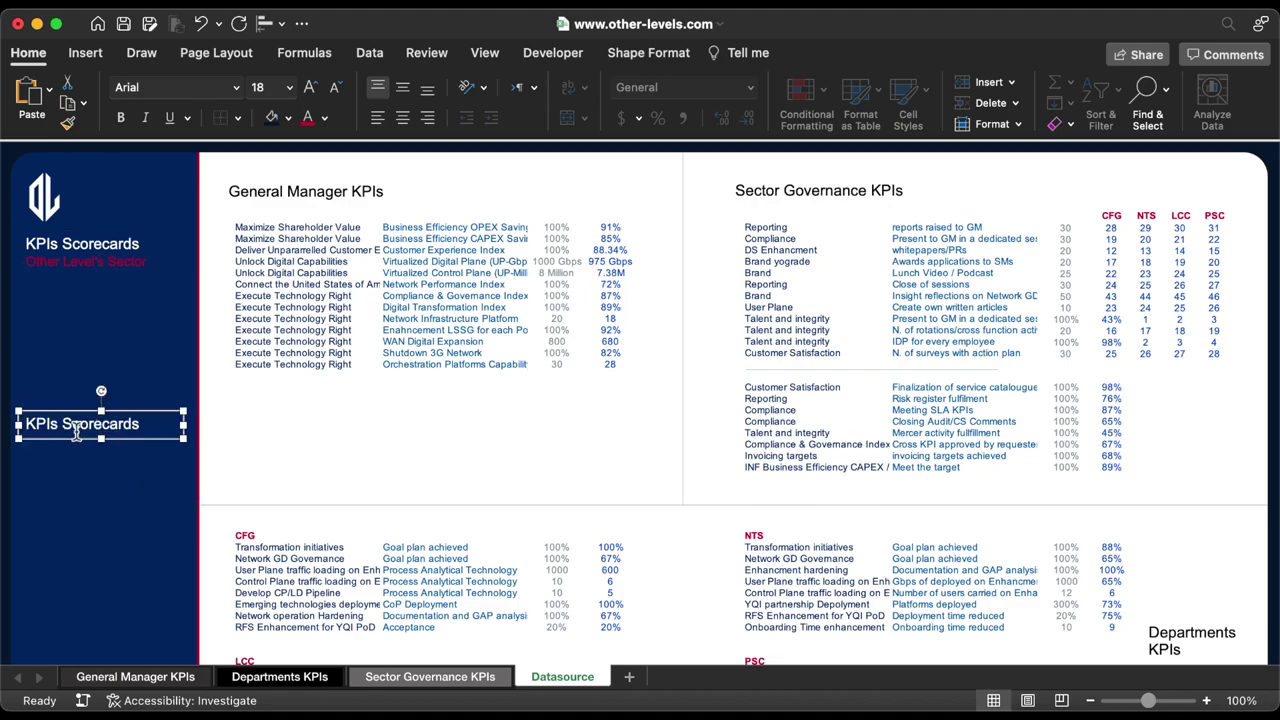
Edit the copy to read 'Scorecard' at 11 pt in a shorter box.
double_click(45, 424)
key(BackSpace)
drag(188, 428, 113, 428)
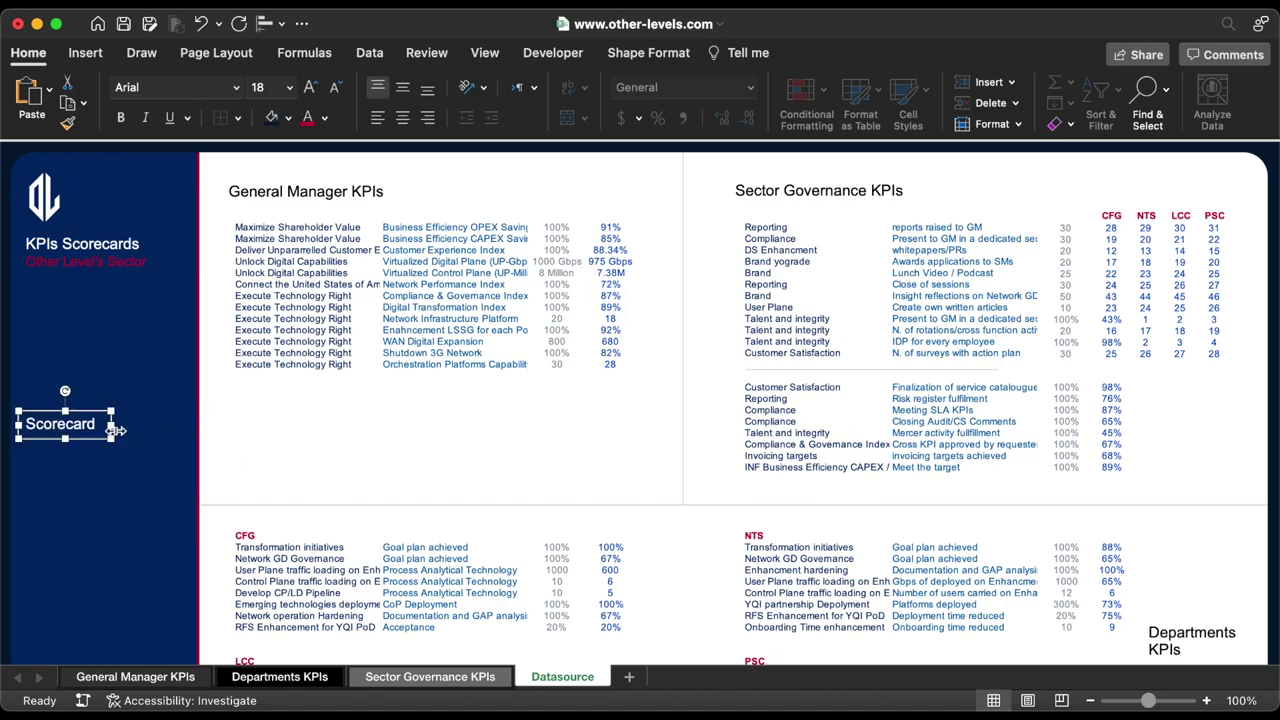
click(339, 88)
click(339, 88)
click(339, 89)
click(339, 90)
drag(68, 437, 115, 437)
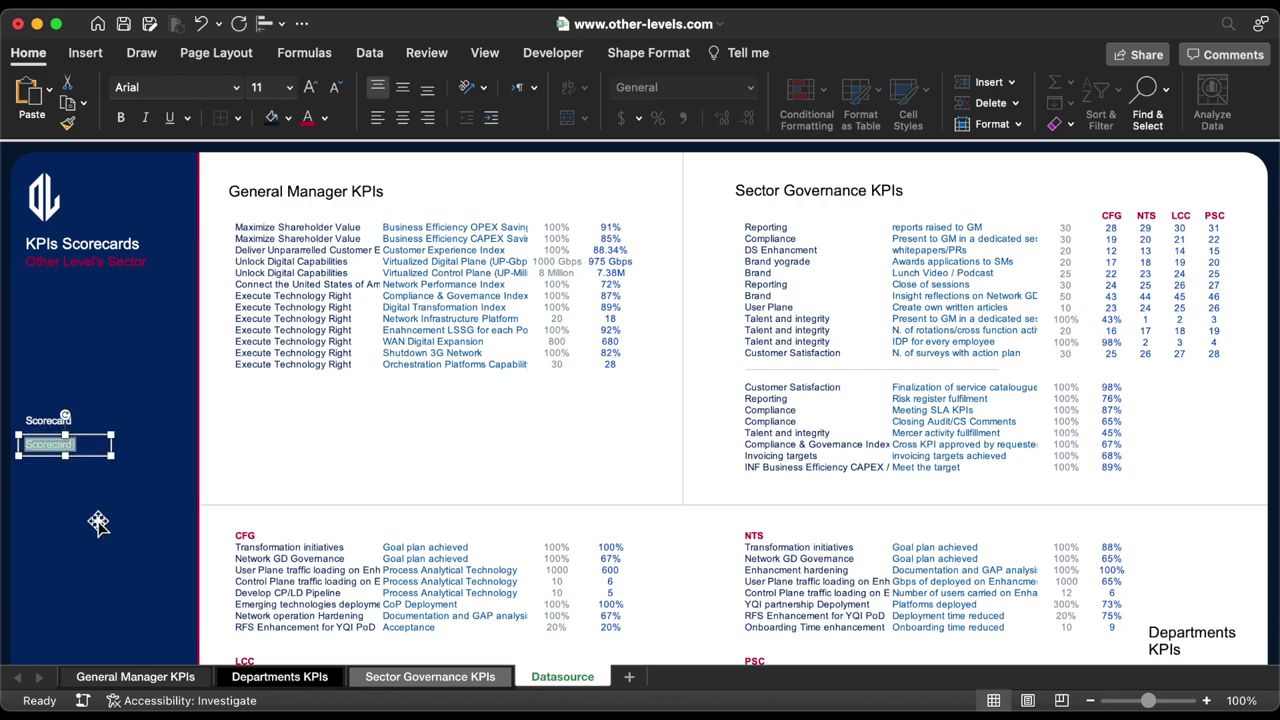
Add a larger 'General Manager' label beneath Scorecard and select both boxes.
text(General Manager)
drag(113, 445, 178, 446)
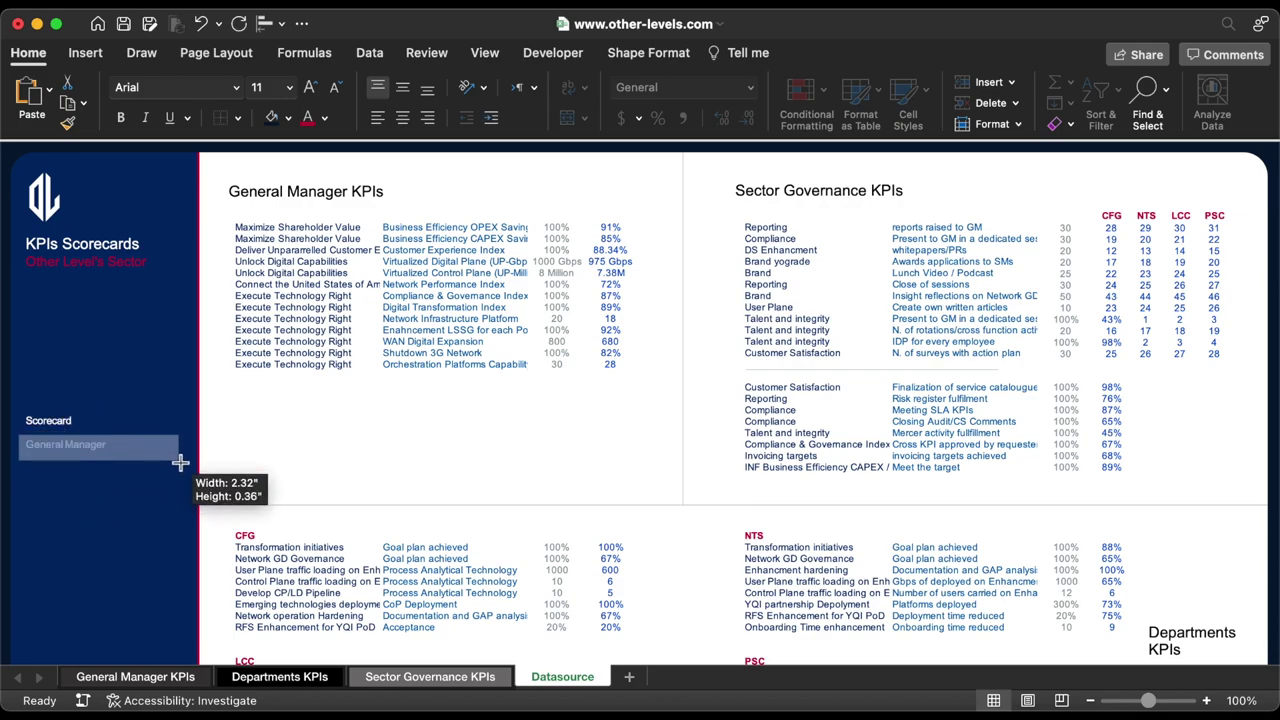
click(311, 88)
click(311, 88)
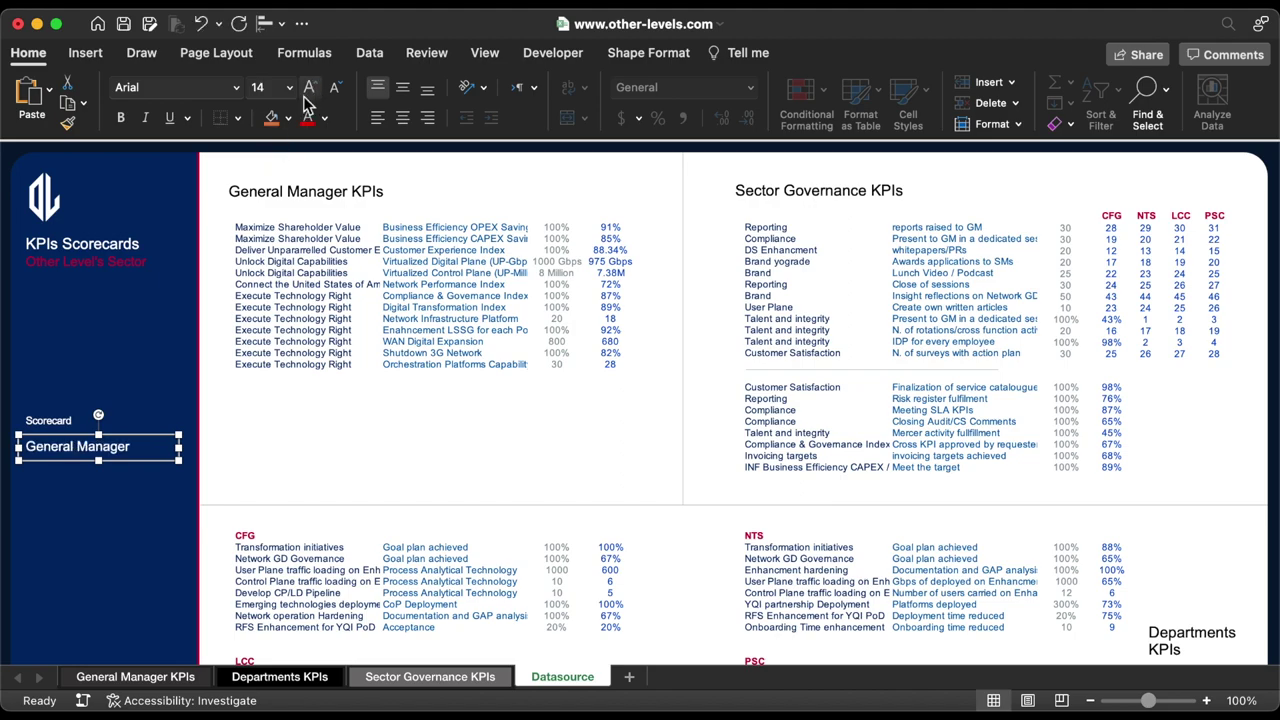
drag(105, 440, 57, 407)
shift+click(57, 422)
click(86, 52)
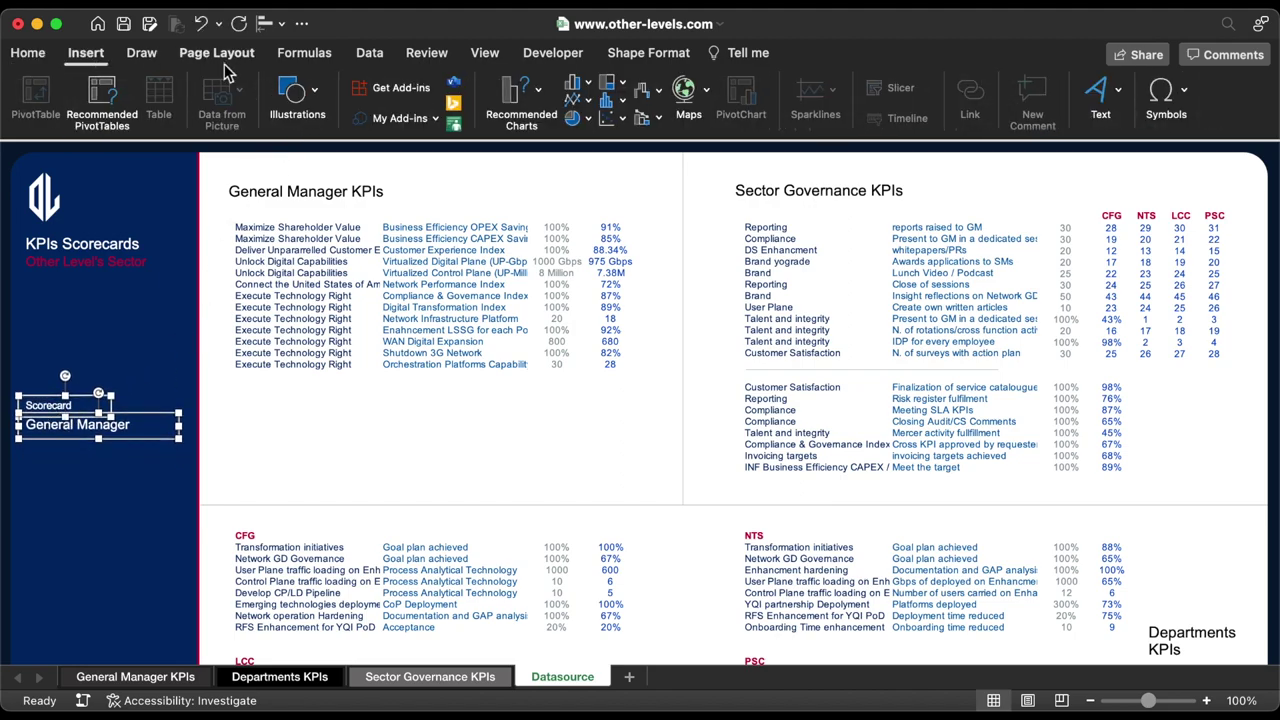
Draw a short straight line under the General Manager label.
click(295, 95)
click(222, 150)
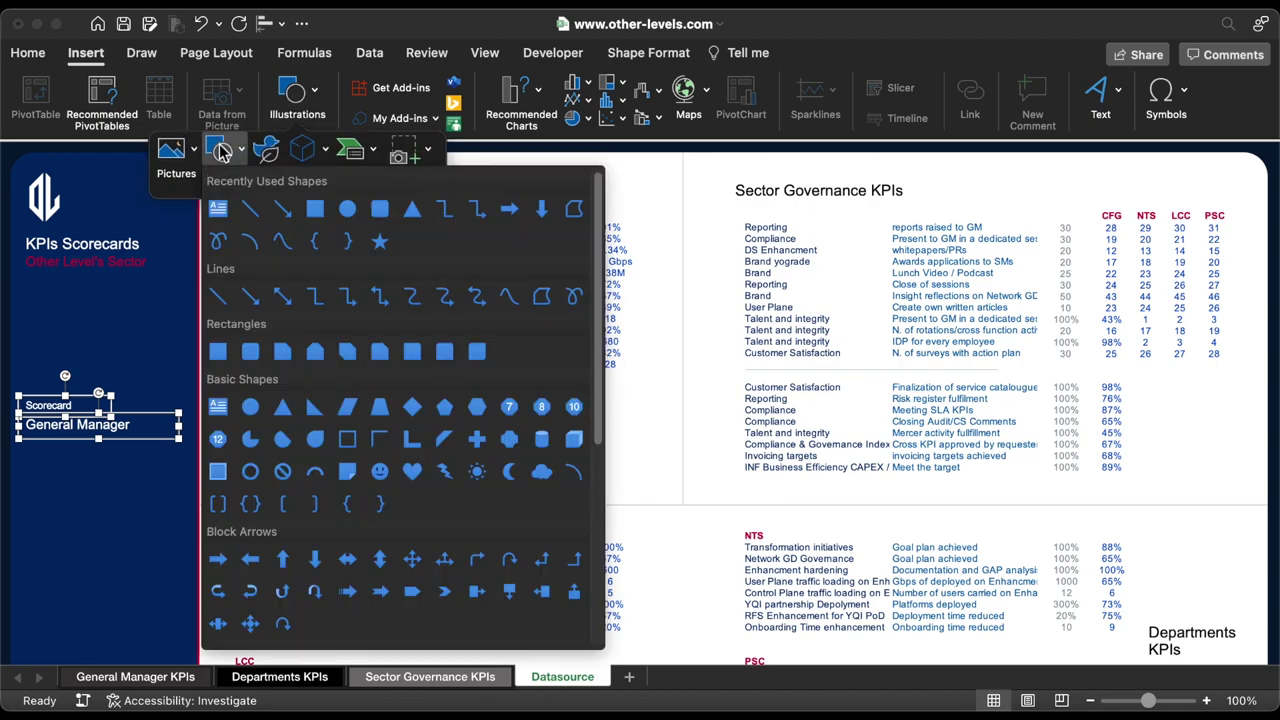
click(250, 209)
drag(30, 457, 57, 457)
Make the line red, 1.25 pt thick and 0.3 inches long, tucked under General Manager.
click(1230, 100)
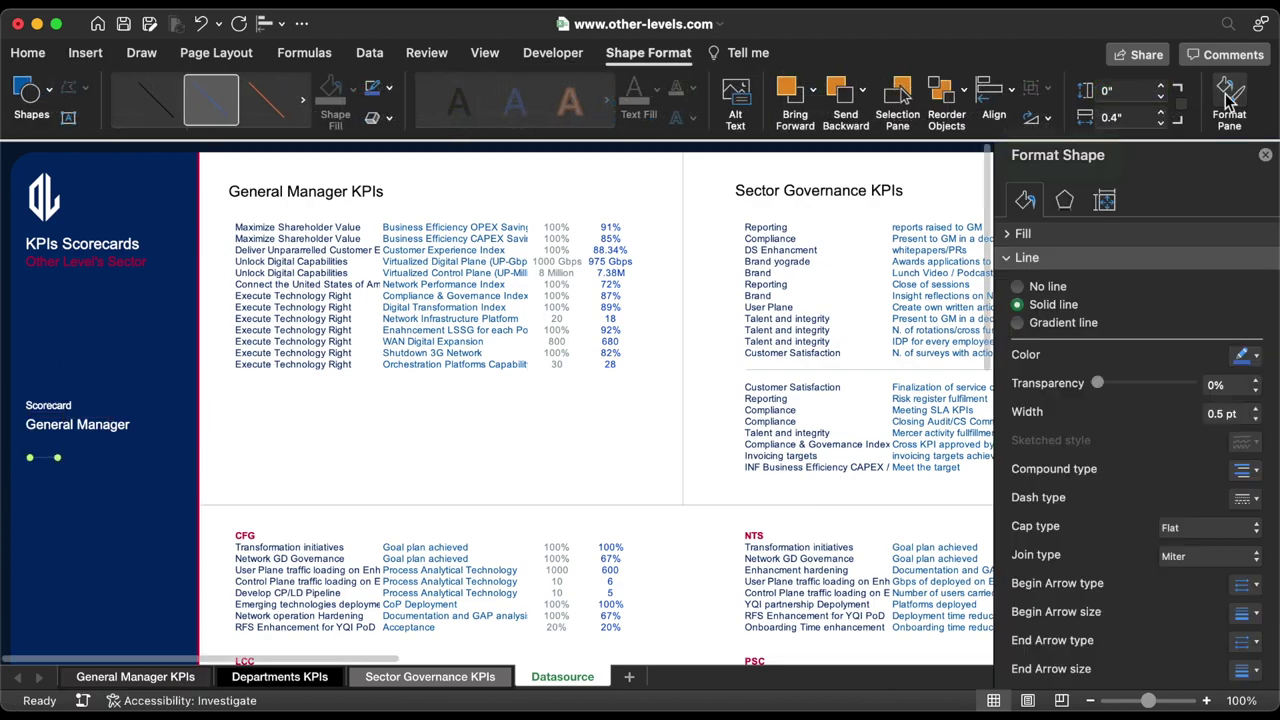
click(1244, 358)
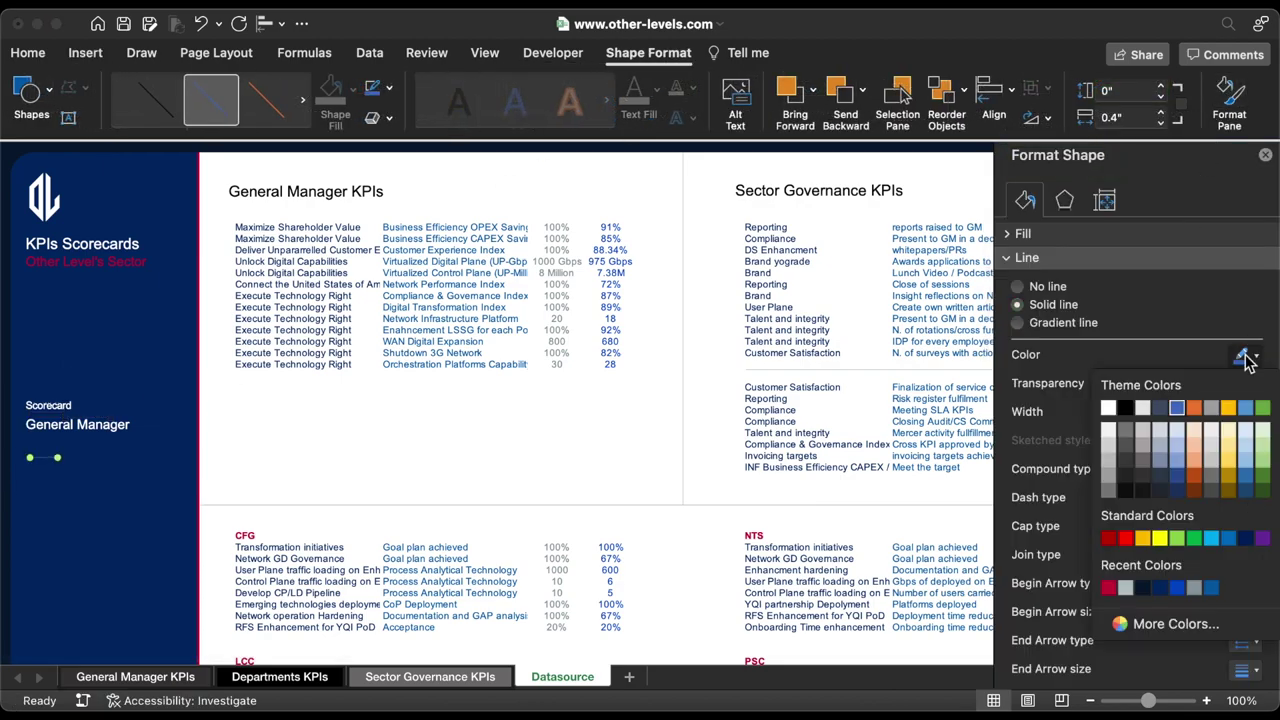
click(1108, 589)
click(1258, 411)
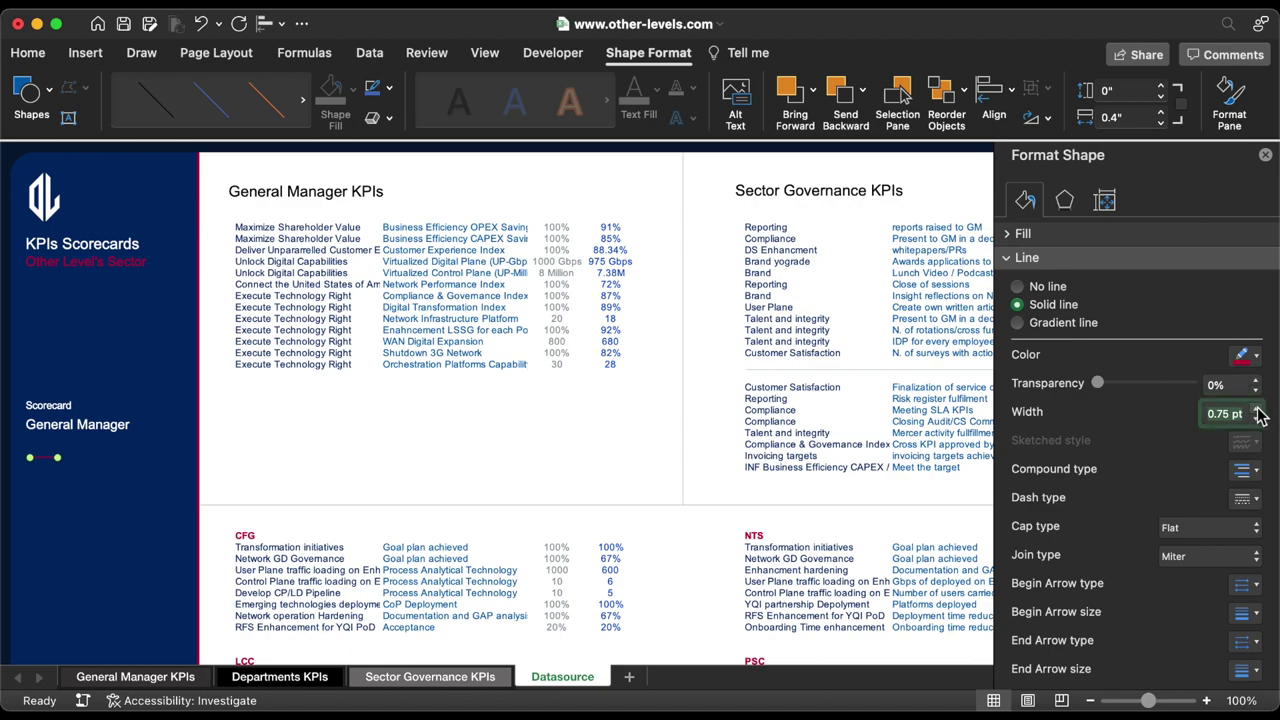
click(1163, 123)
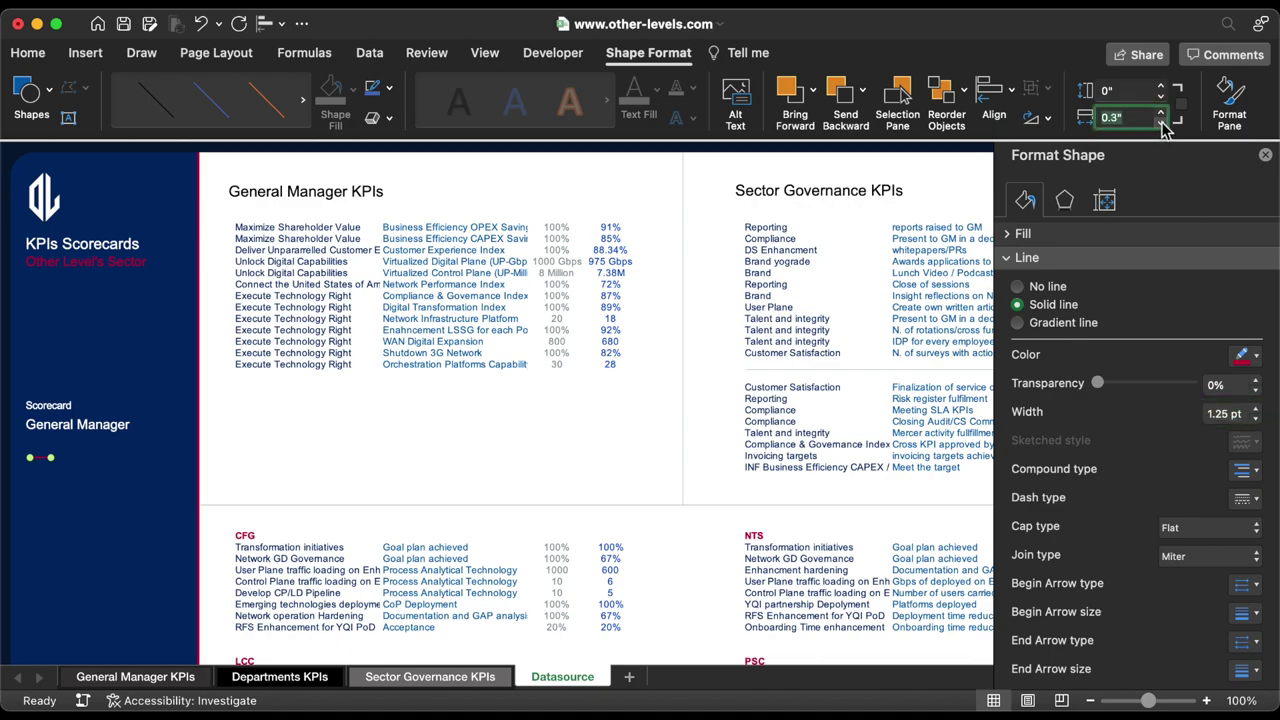
drag(48, 462, 48, 443)
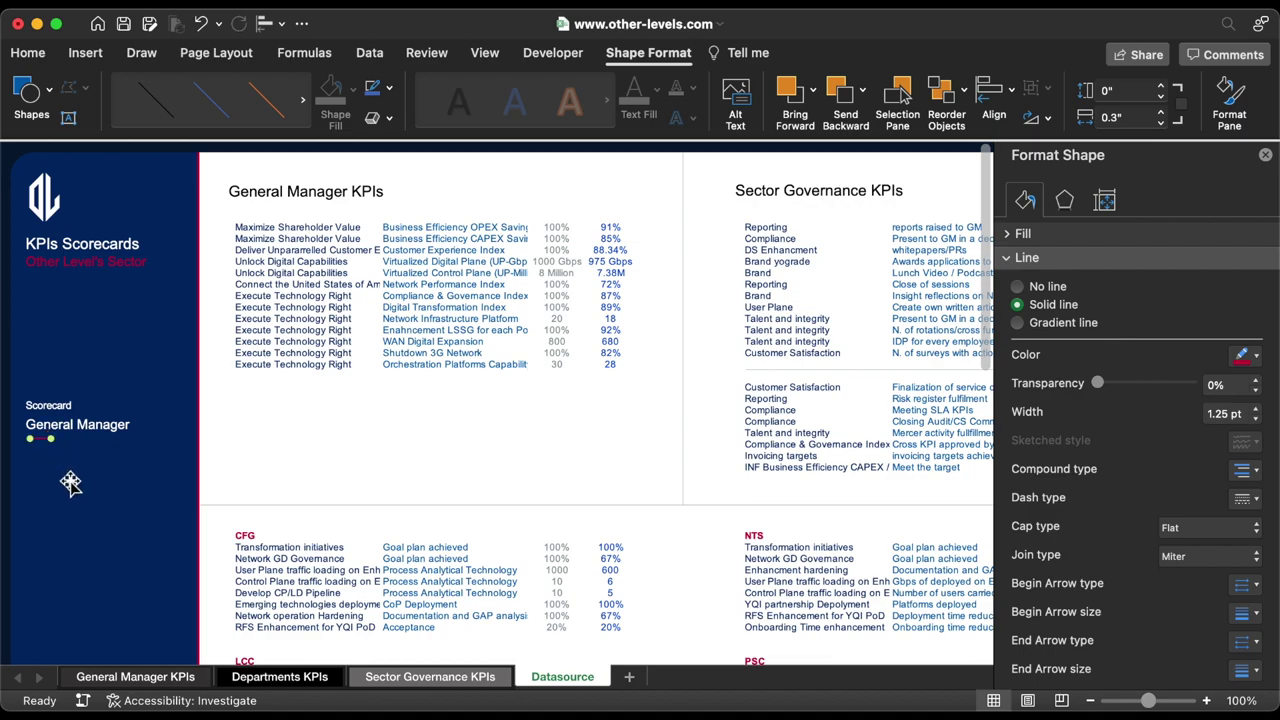
click(90, 418)
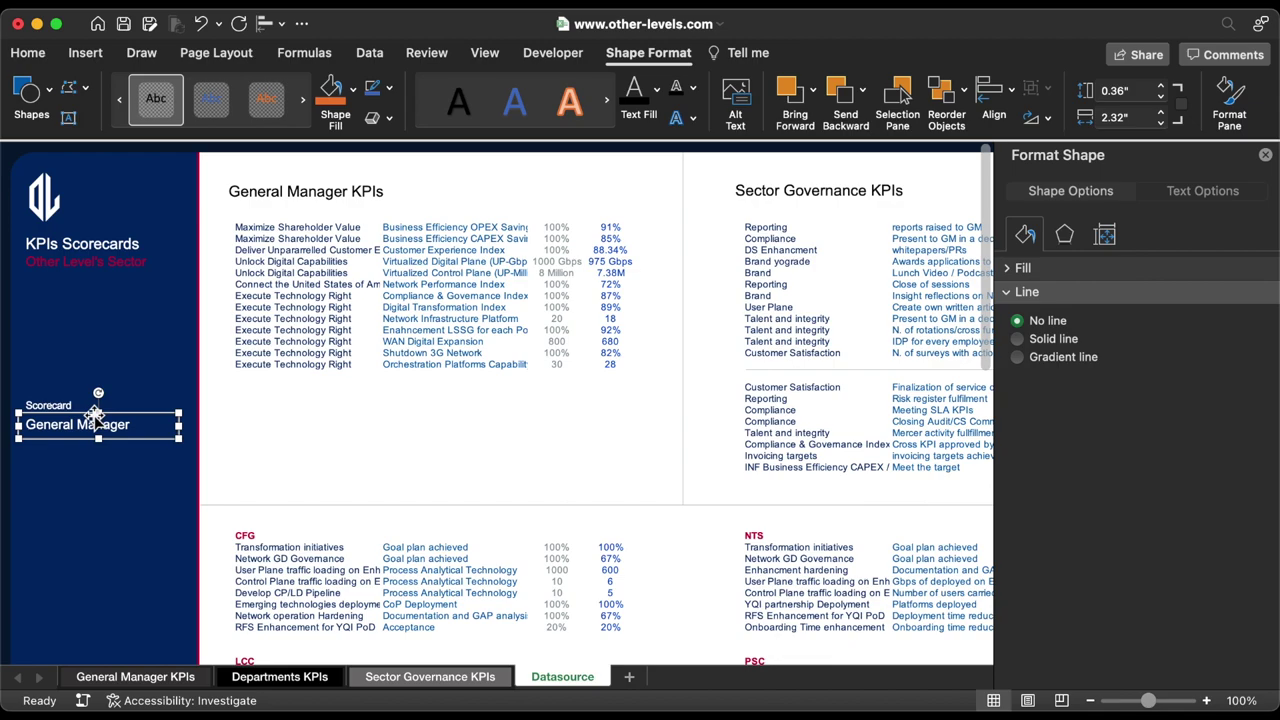
Draw a 0.7 by 2.3-inch rectangle on the panel above Scorecard.
key(Escape)
click(86, 52)
click(313, 108)
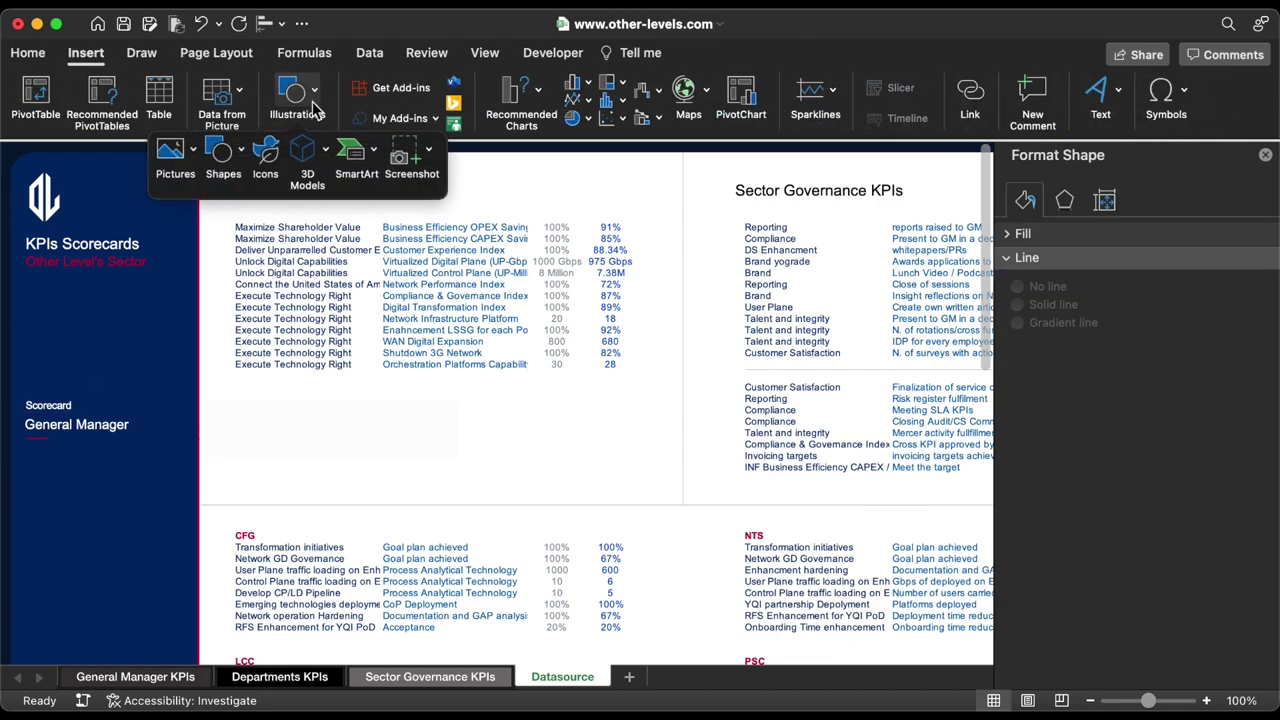
click(223, 152)
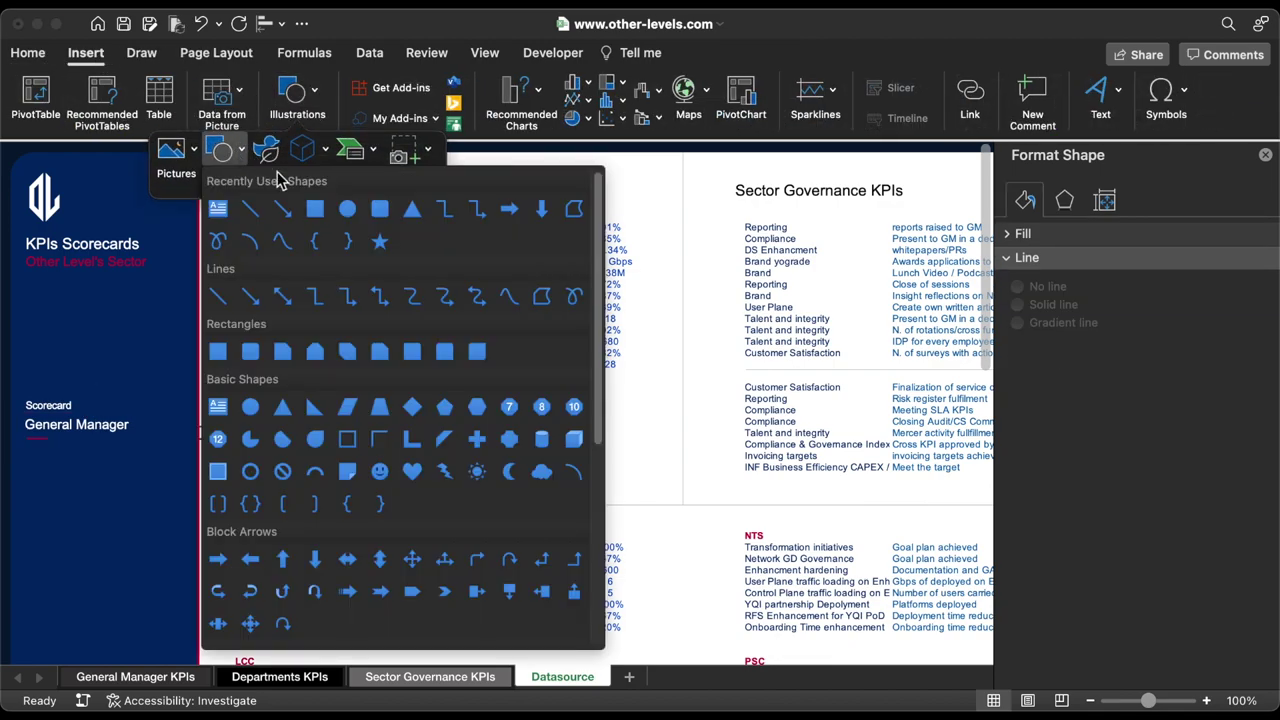
click(315, 209)
drag(47, 338, 140, 368)
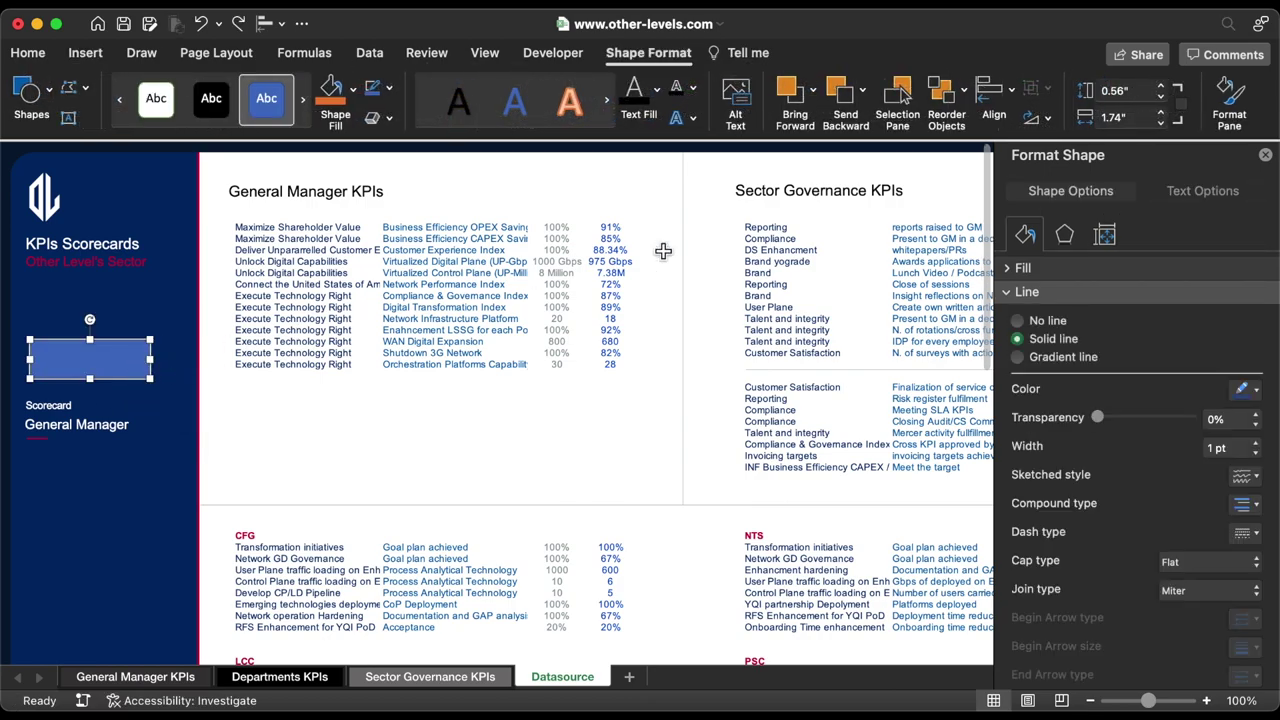
click(1162, 87)
click(1162, 87)
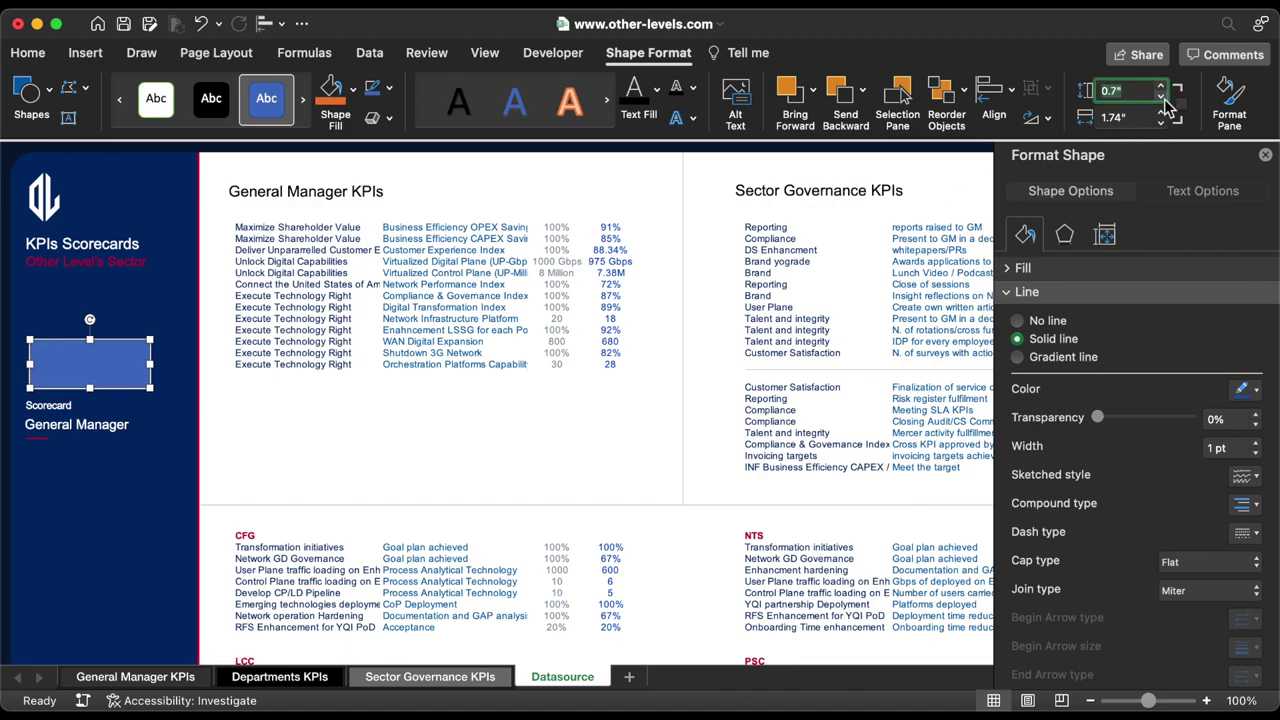
click(1162, 113)
click(1162, 113)
click(1162, 113)
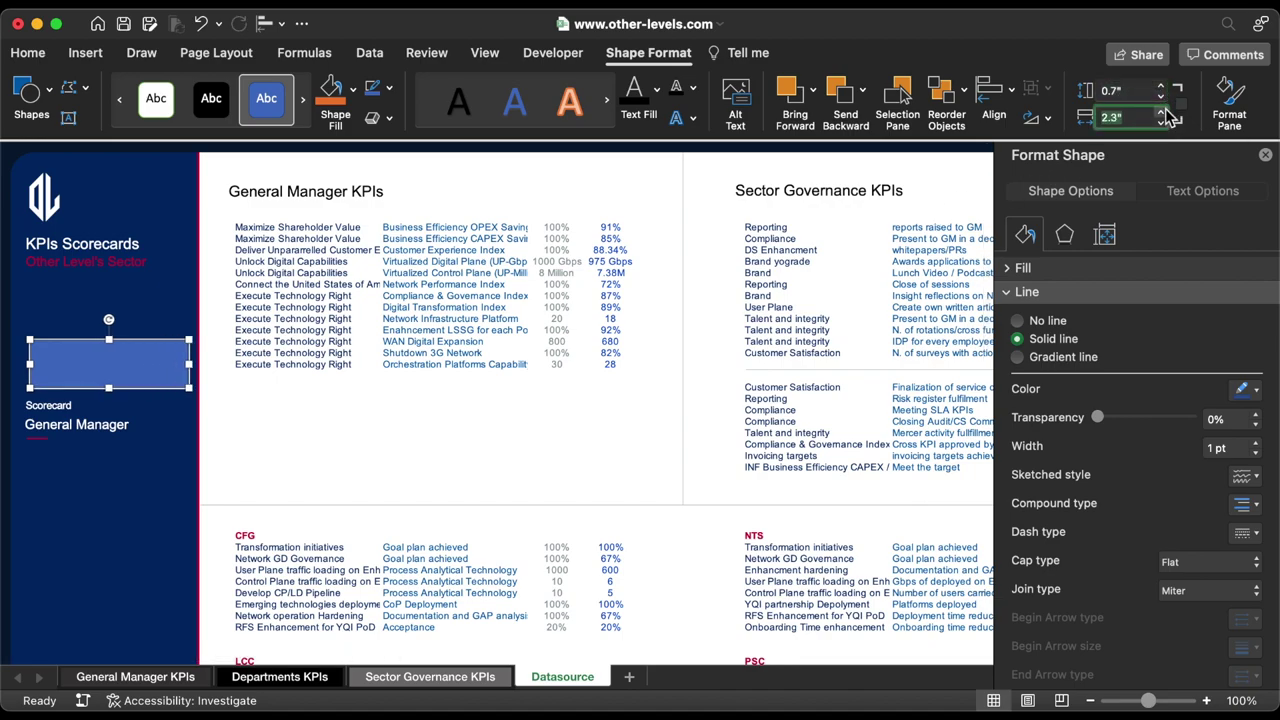
Give the rectangle an outer drop shadow with 84% transparency.
click(1066, 236)
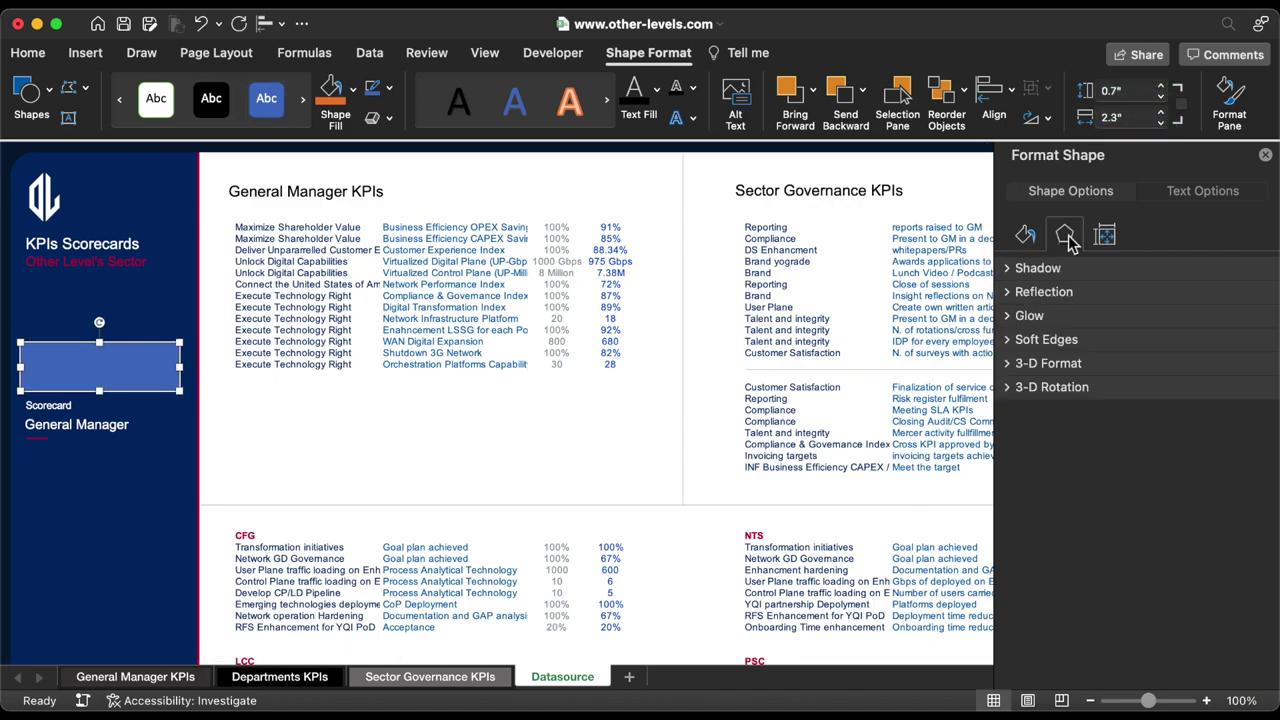
click(1012, 270)
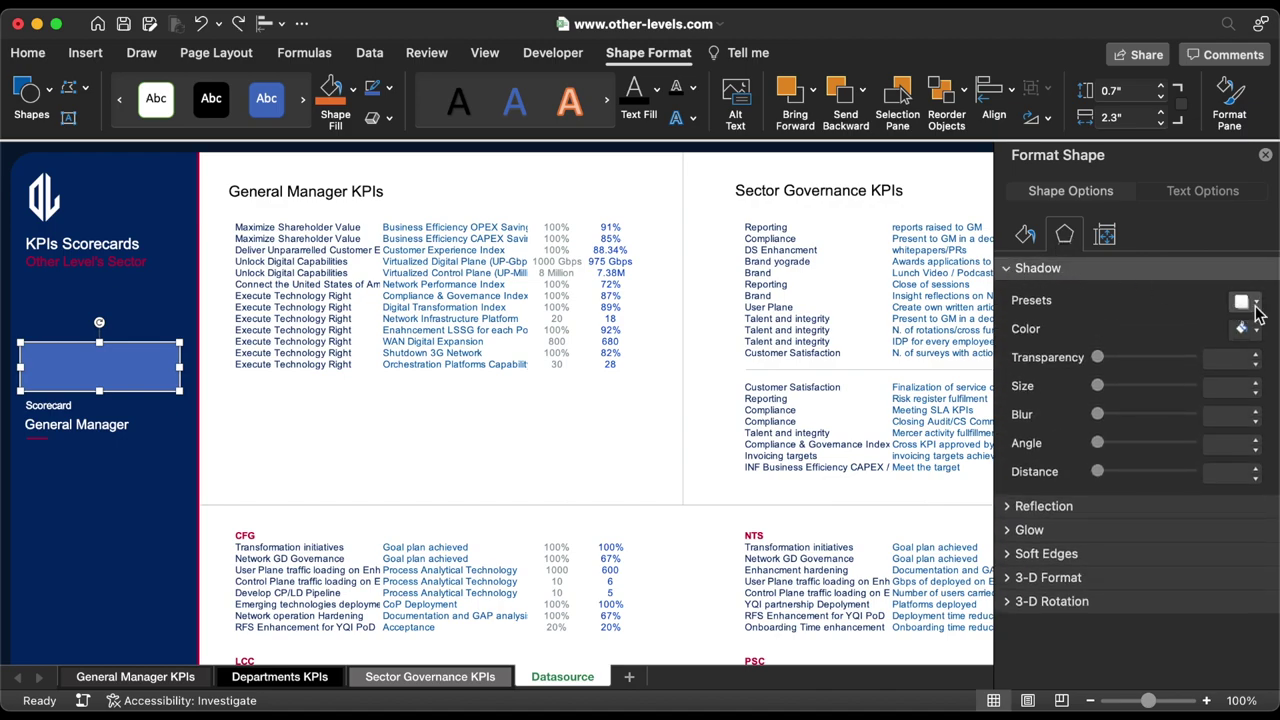
click(1255, 302)
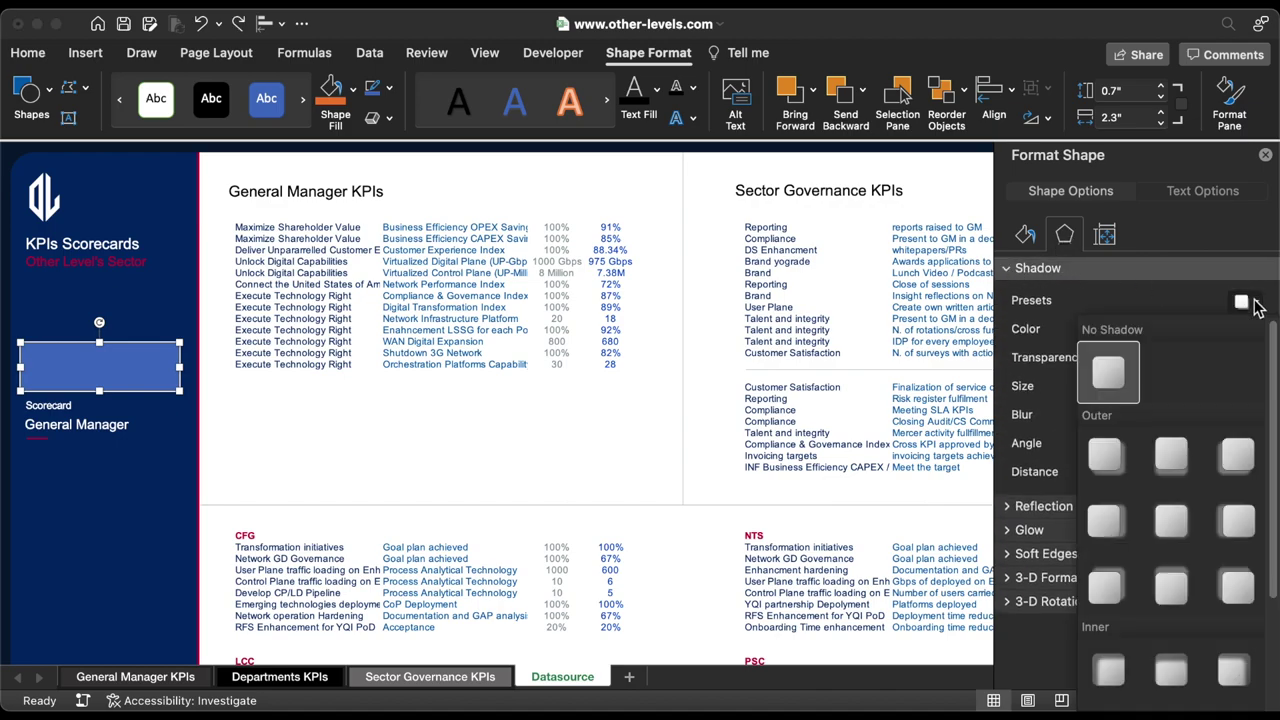
click(1237, 459)
click(1227, 360)
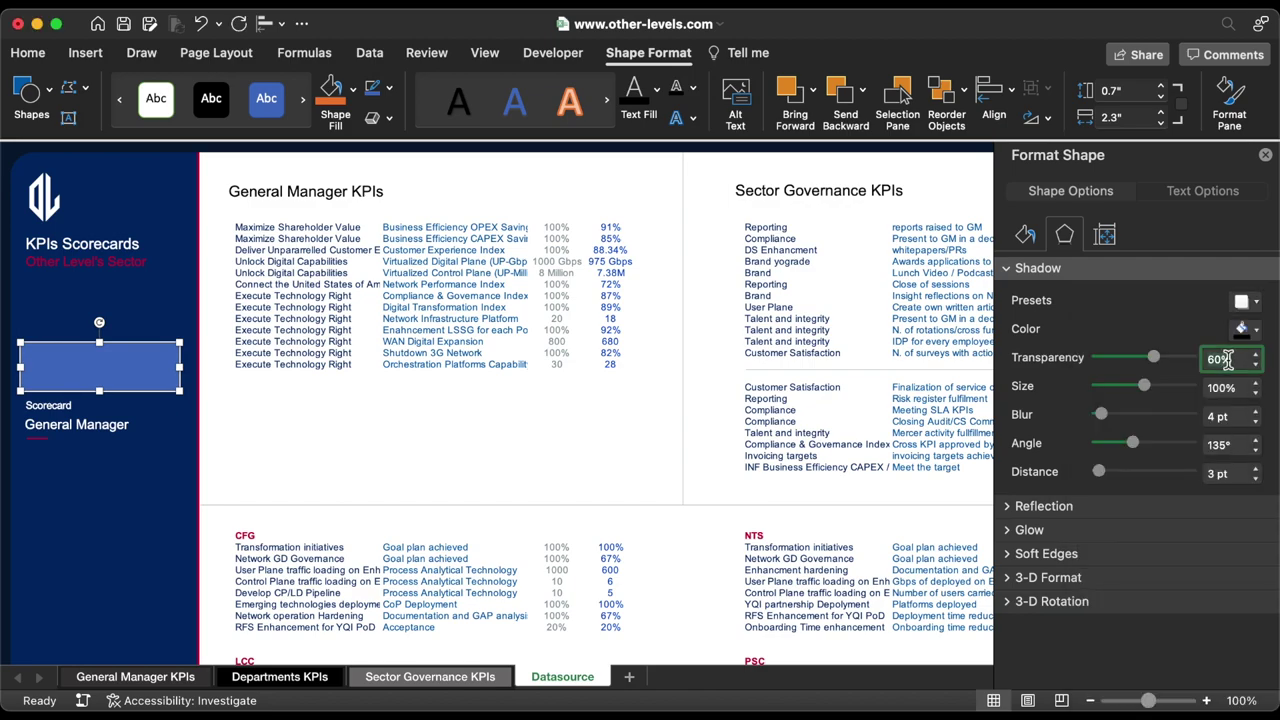
text(84)
key(Return)
Fill the rectangle with the dark navy colour.
click(1026, 236)
click(1022, 270)
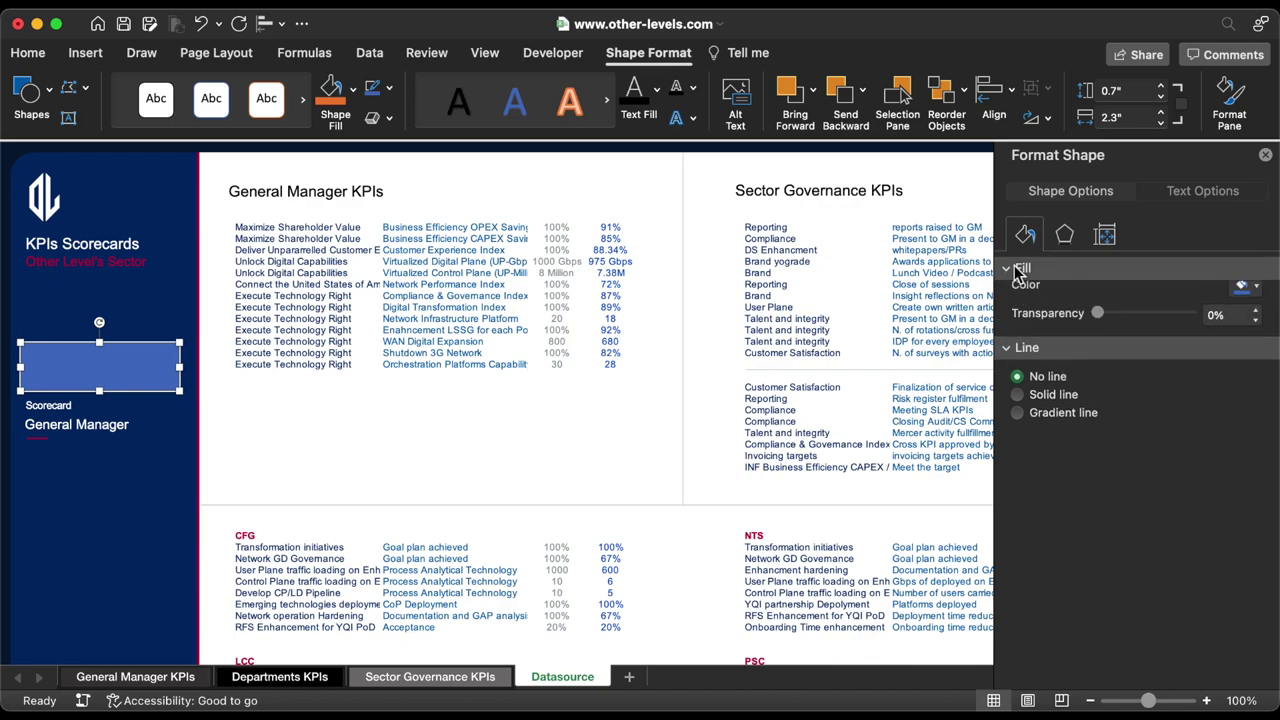
click(1240, 401)
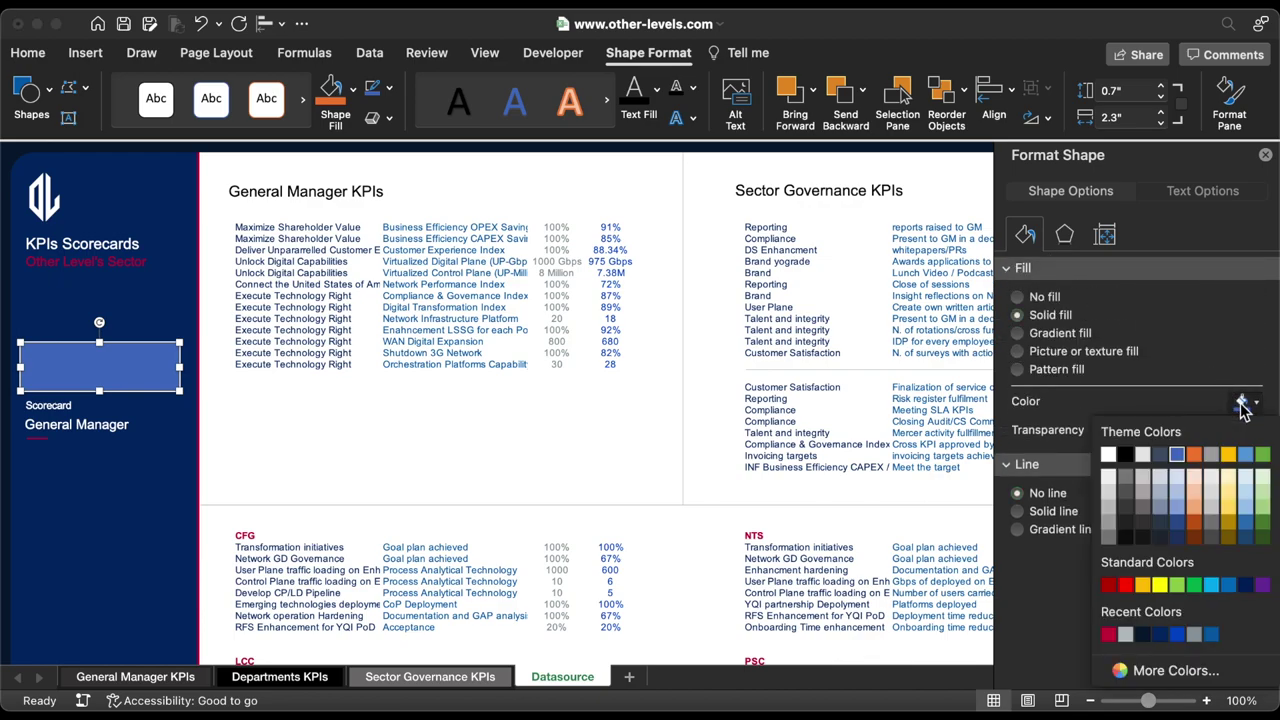
click(1160, 636)
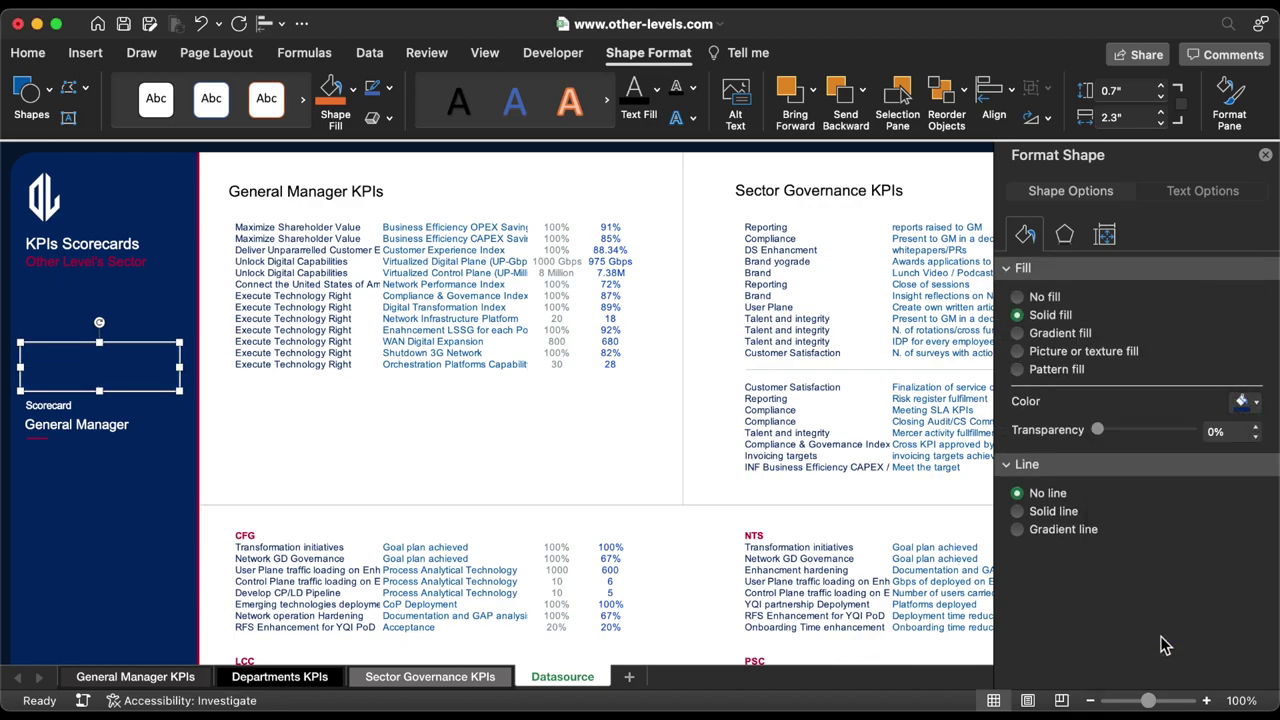
click(38, 438)
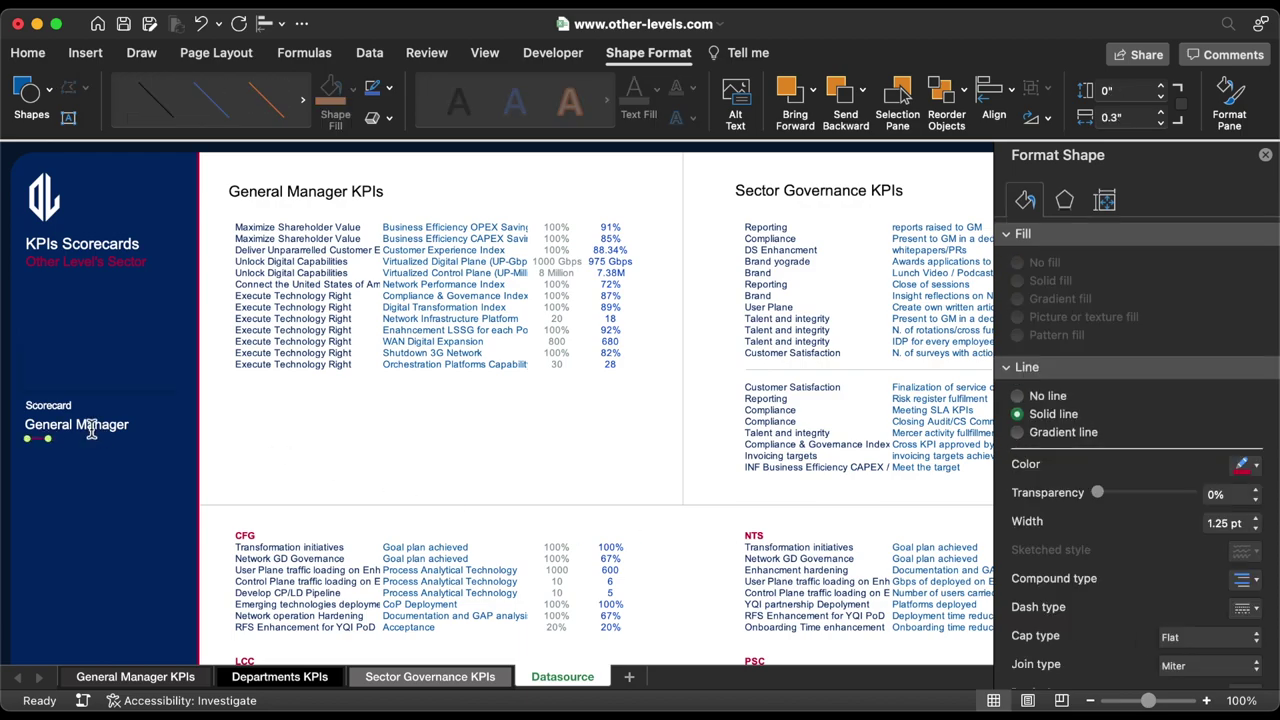
Group the Scorecard and General Manager labels and bring the group to front.
click(91, 430)
shift+click(62, 408)
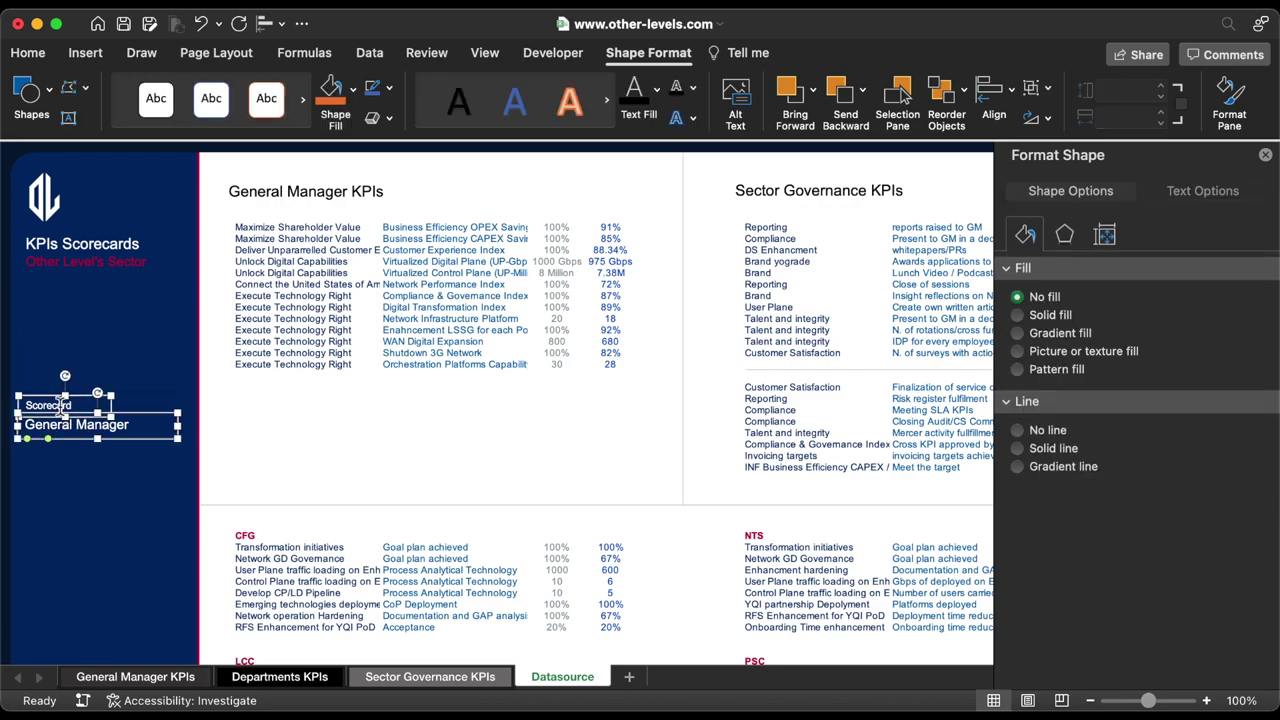
right_click(55, 404)
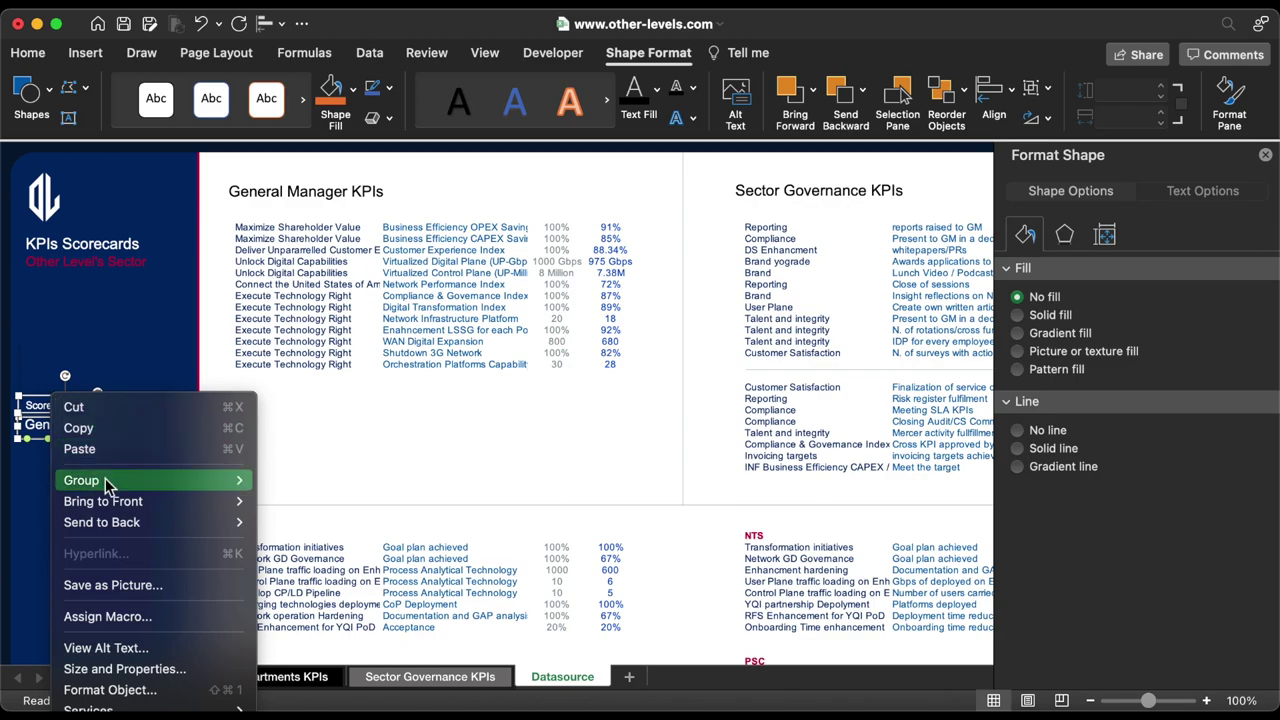
mouse_move(106, 480)
click(290, 482)
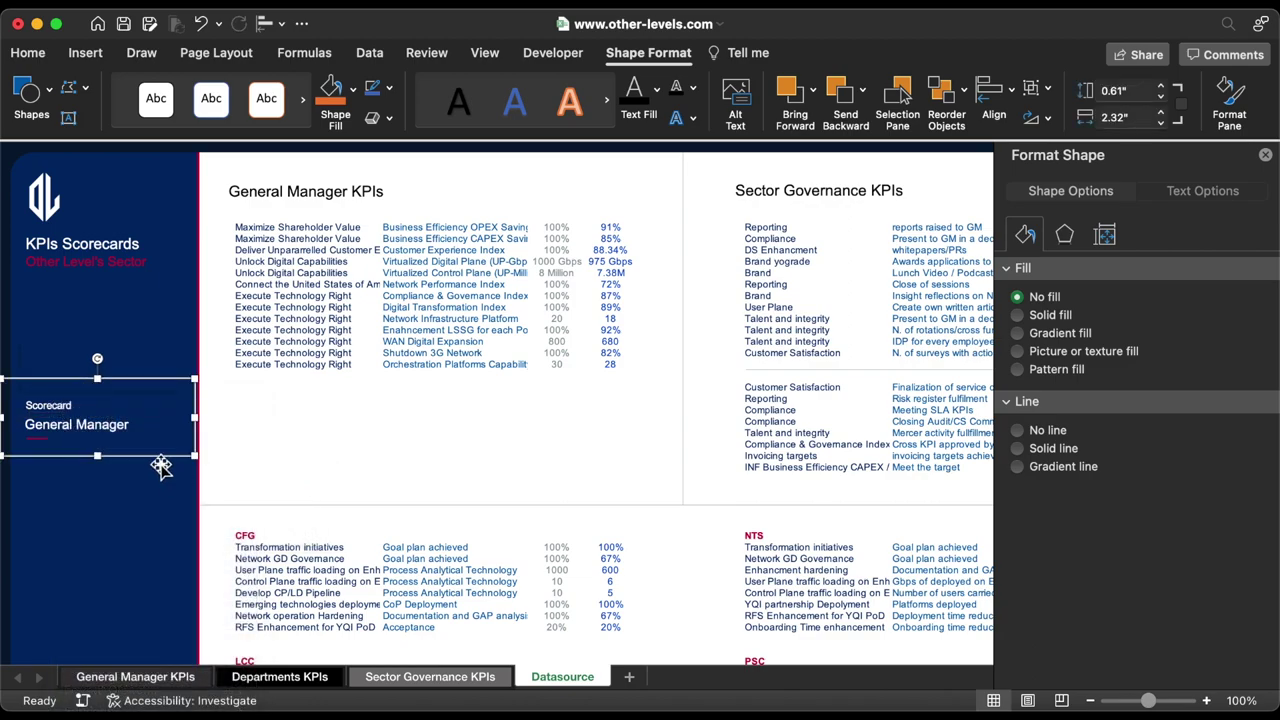
right_click(145, 455)
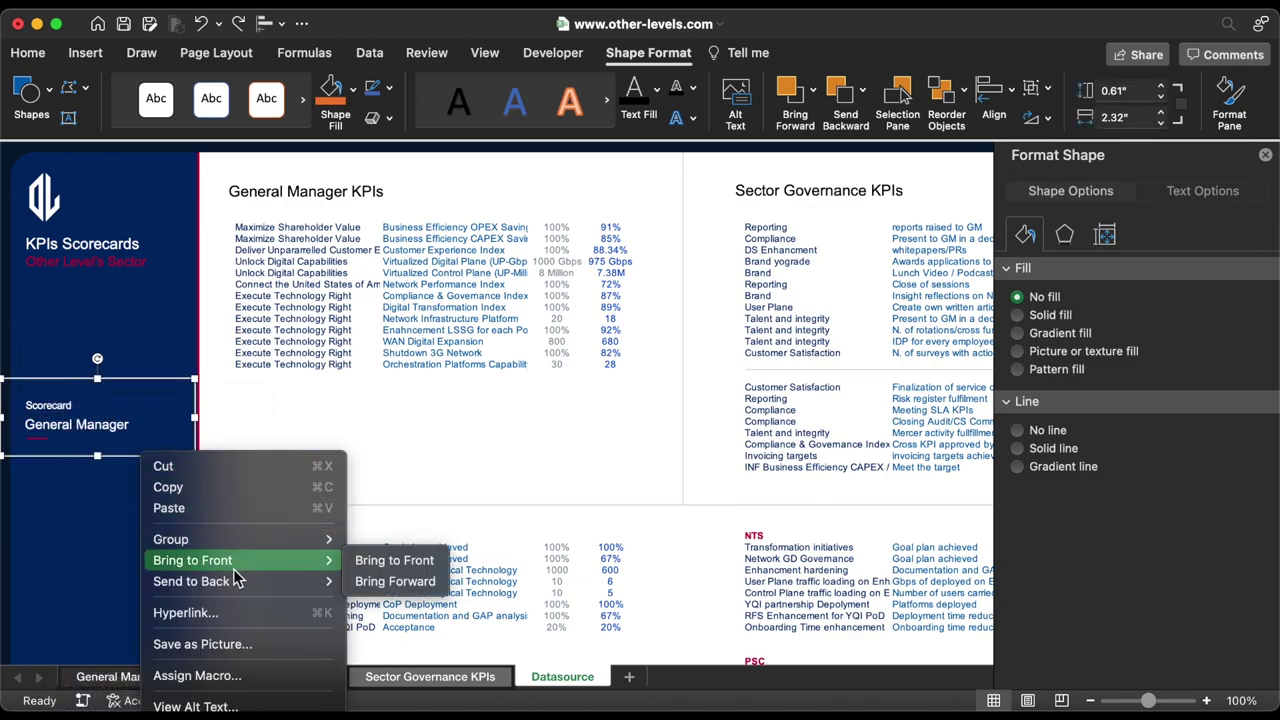
click(368, 560)
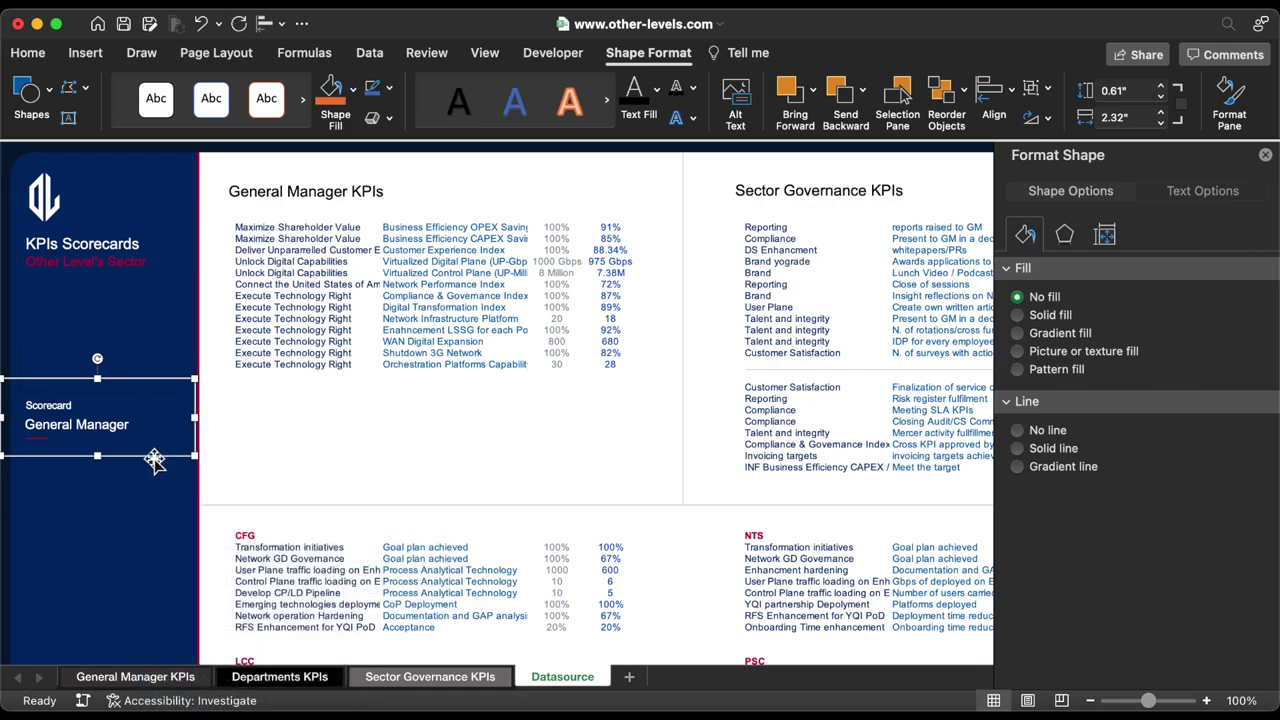
Move the label group up onto the navy rectangle and group them together.
drag(155, 460, 160, 391)
click(160, 393)
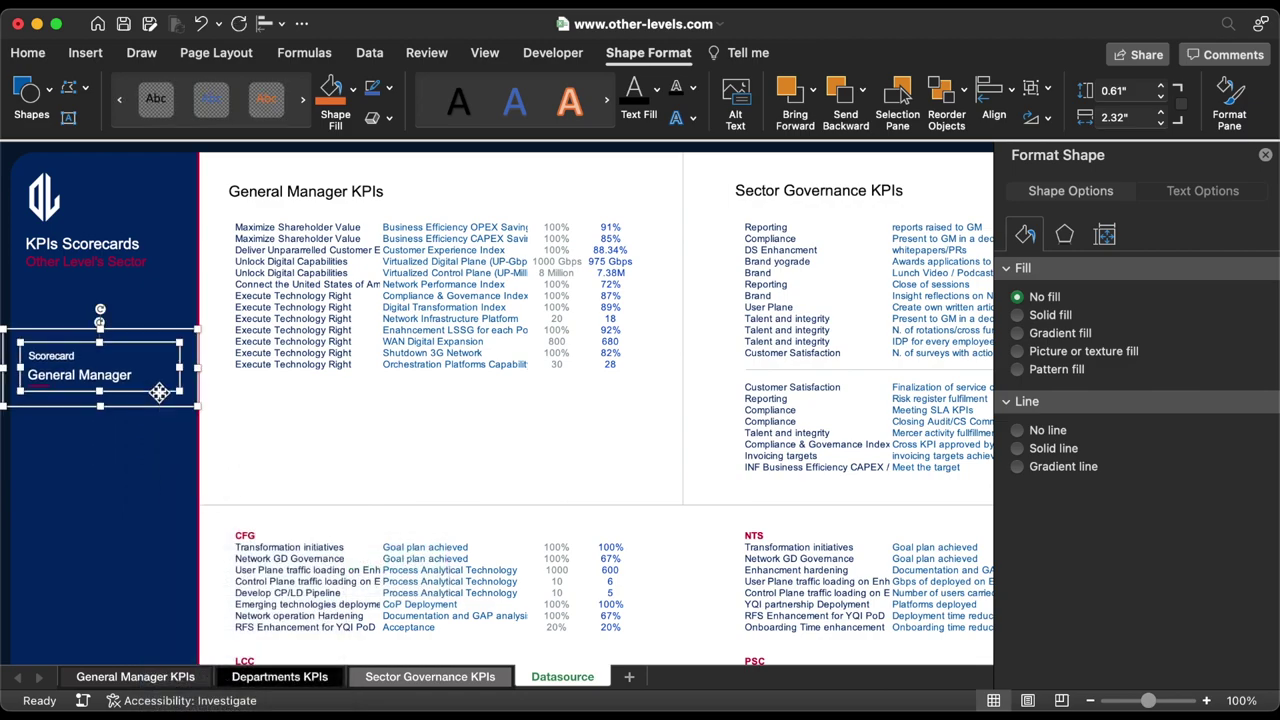
right_click(160, 393)
mouse_move(309, 474)
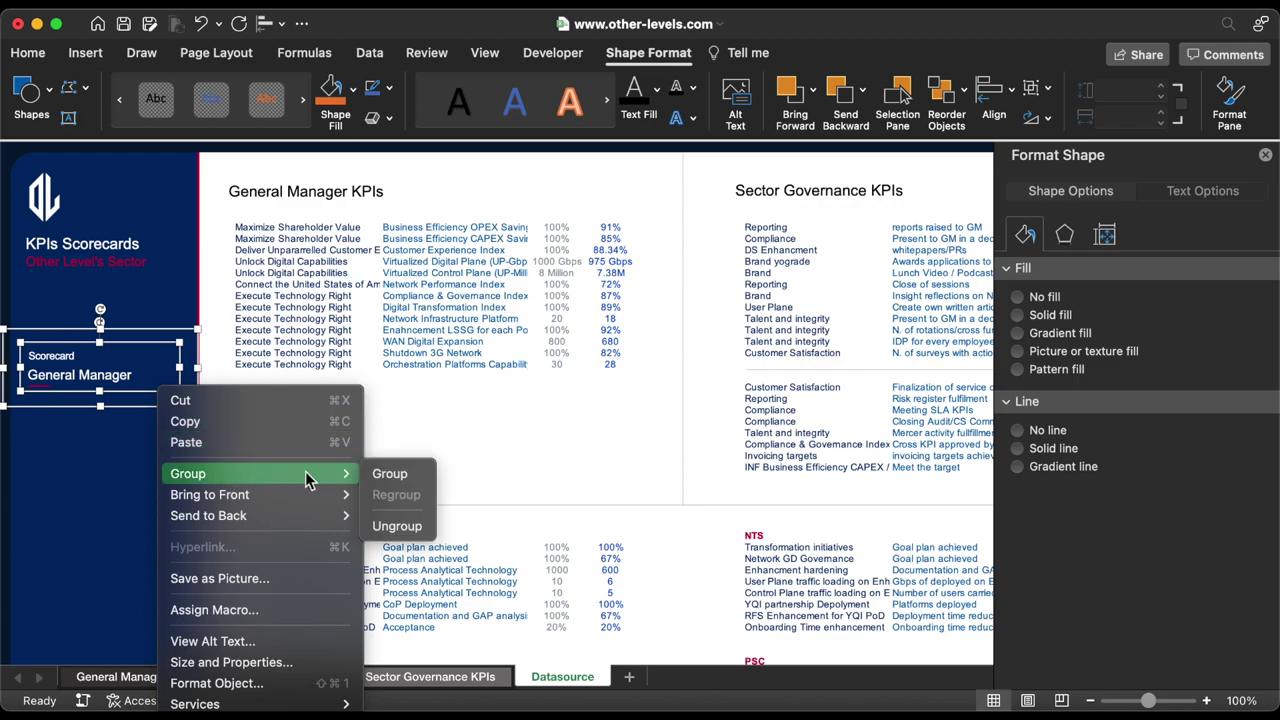
click(389, 474)
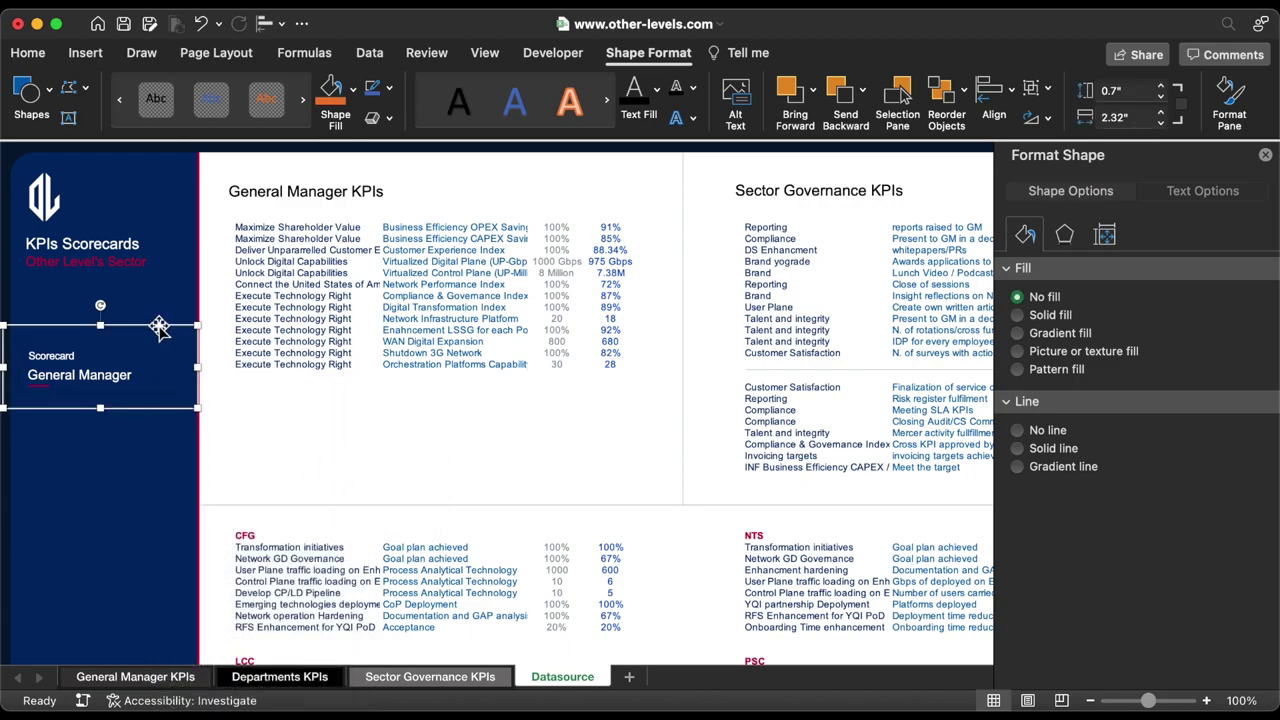
Duplicate the label block below and relabel the copies 'Datasource' and 'All Departments'.
drag(158, 325, 160, 452)
triple_click(96, 489)
text(Datasource)
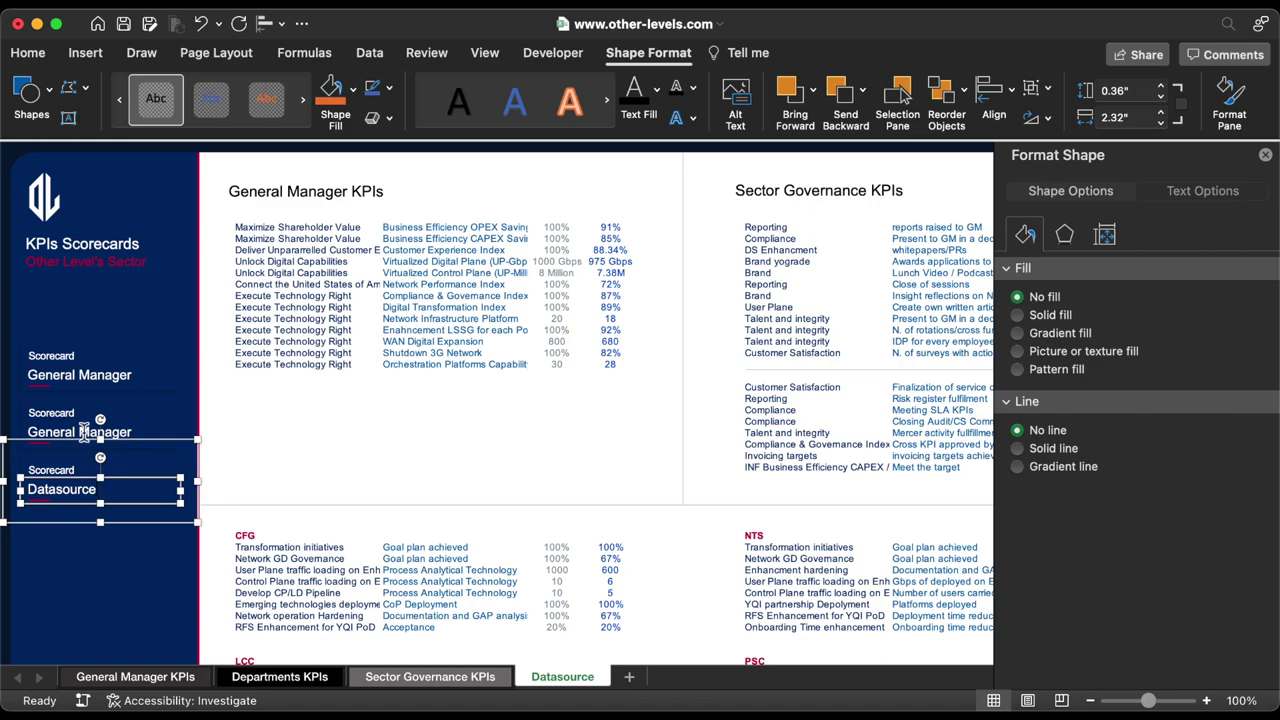
triple_click(85, 432)
text(All De)
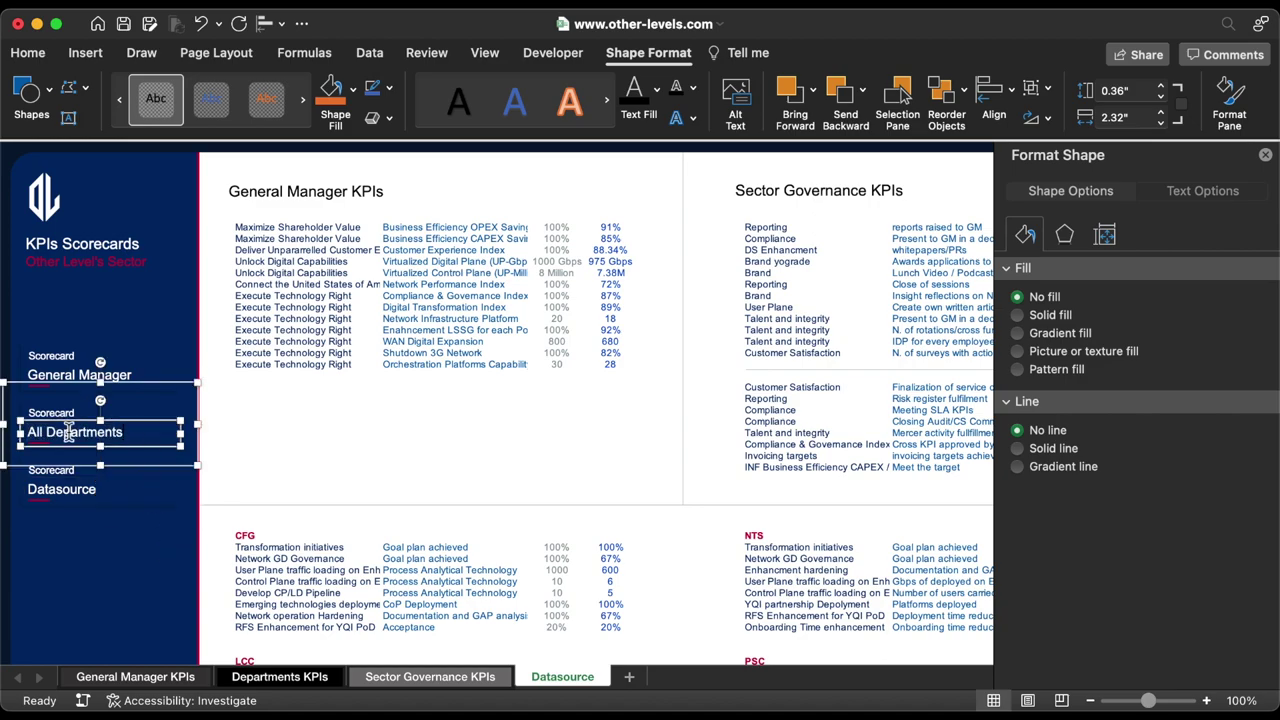
text(partments)
click(40, 447)
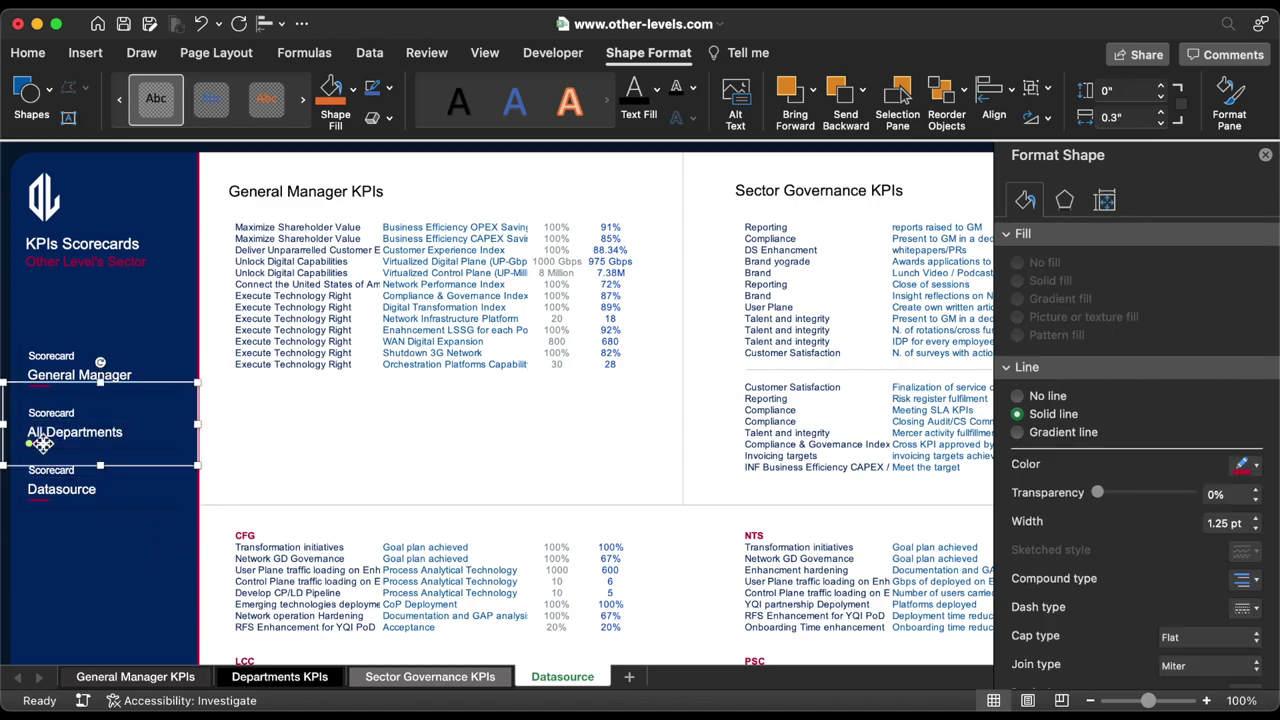
Select the Scorecard caption inside the All Departments group, then deselect.
click(42, 440)
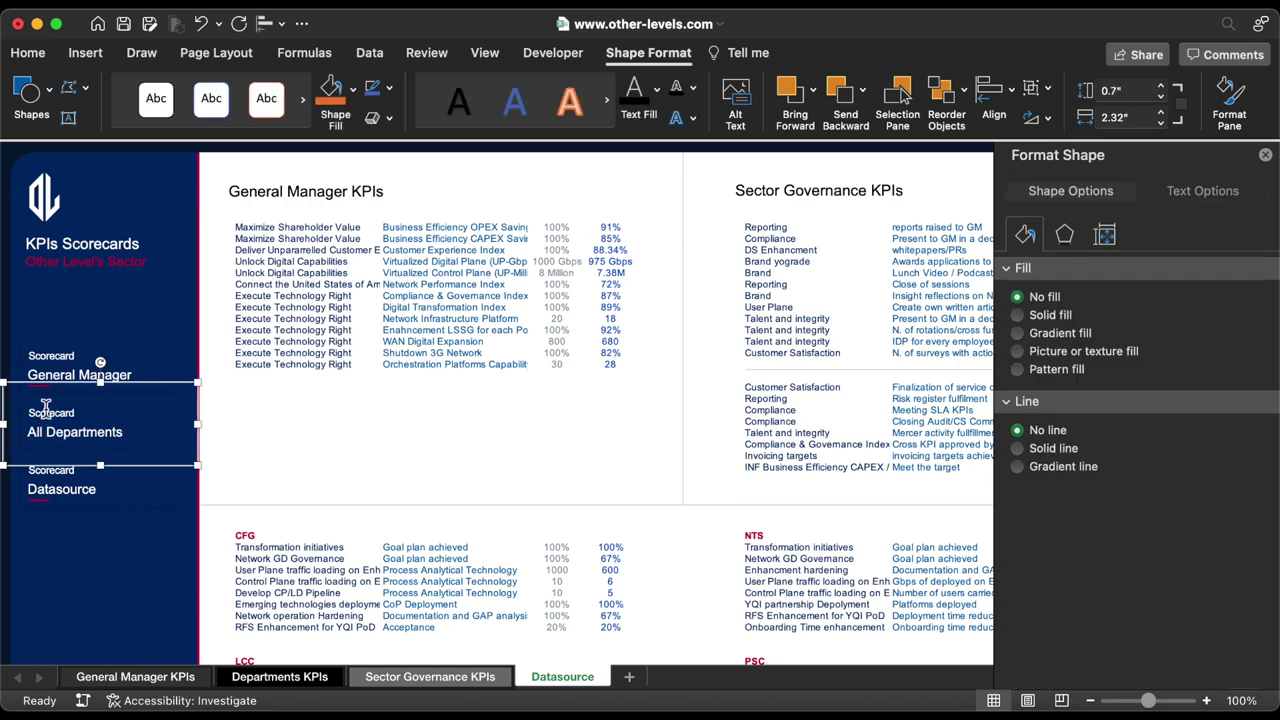
click(50, 410)
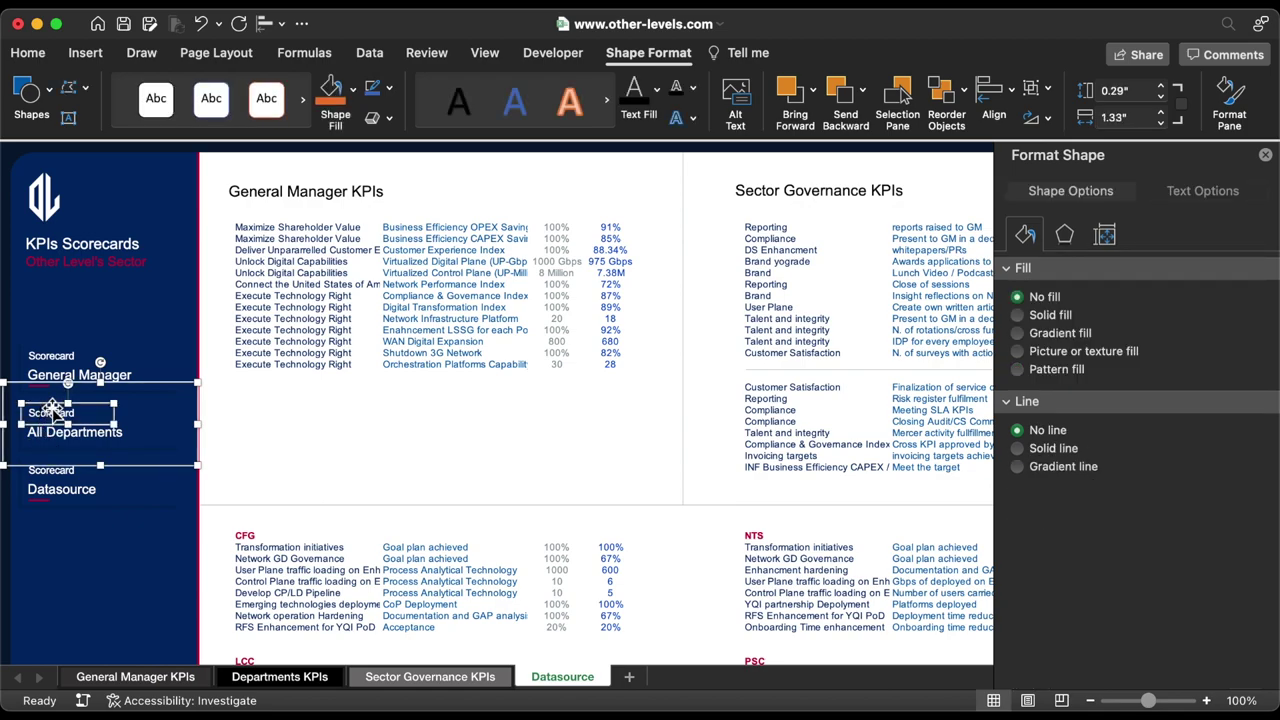
click(112, 412)
key(Escape)
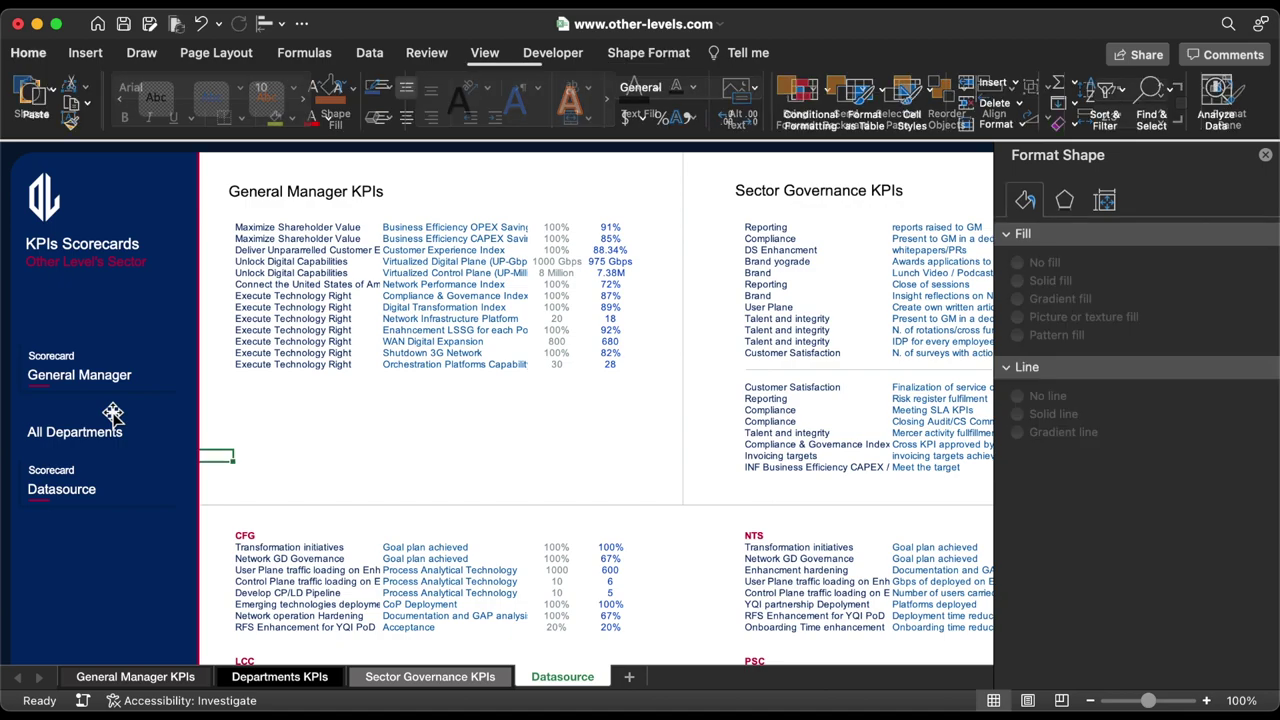
Delete the Scorecard caption above General Manager.
click(113, 394)
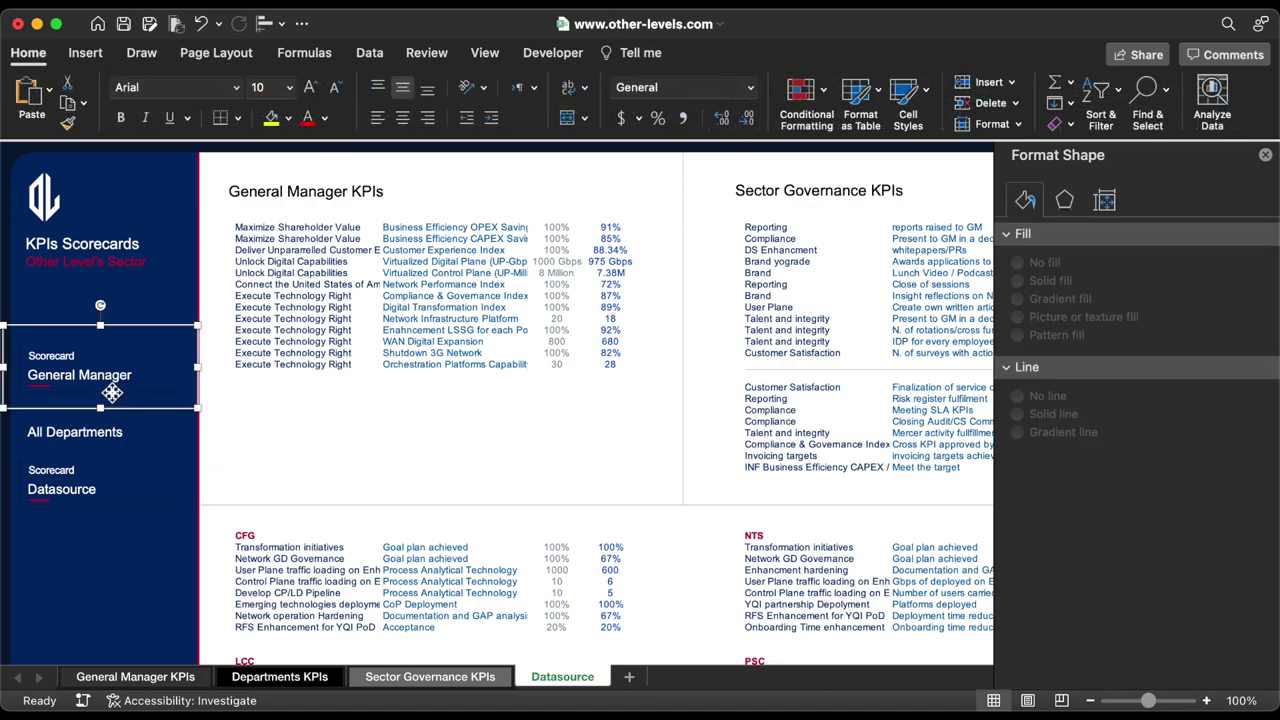
click(113, 393)
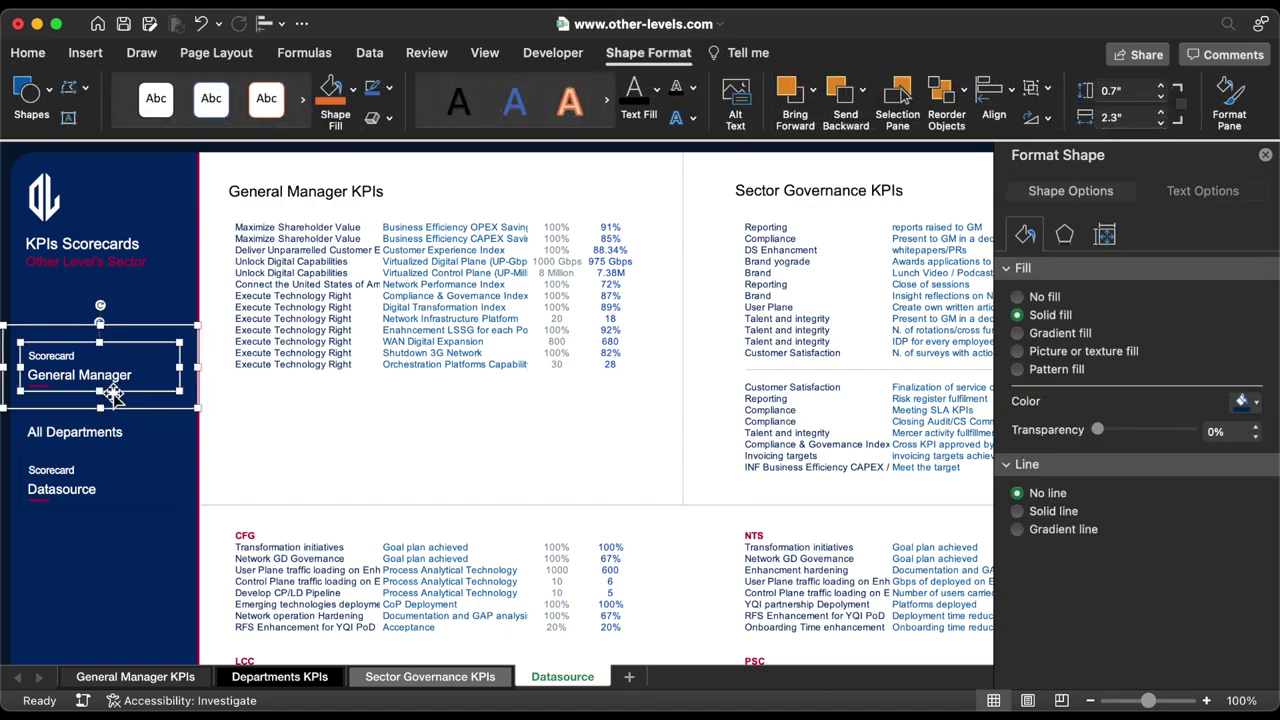
click(113, 394)
click(48, 390)
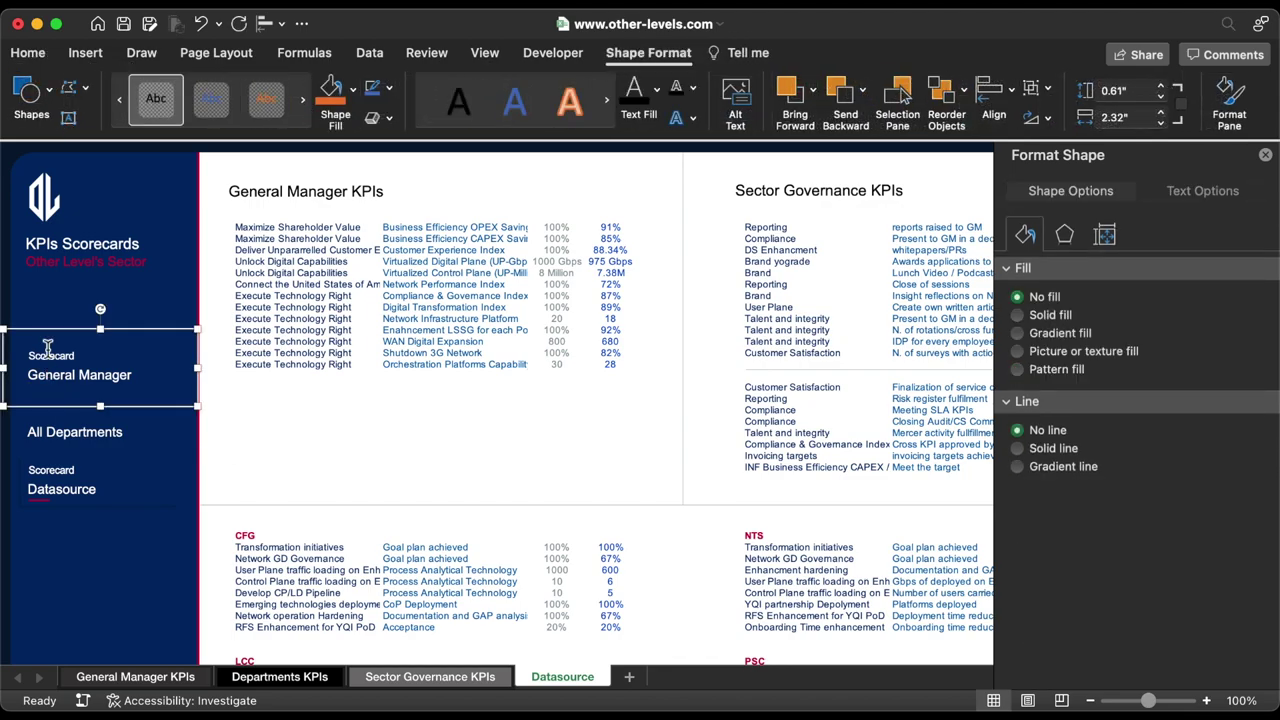
click(48, 350)
key(BackSpace)
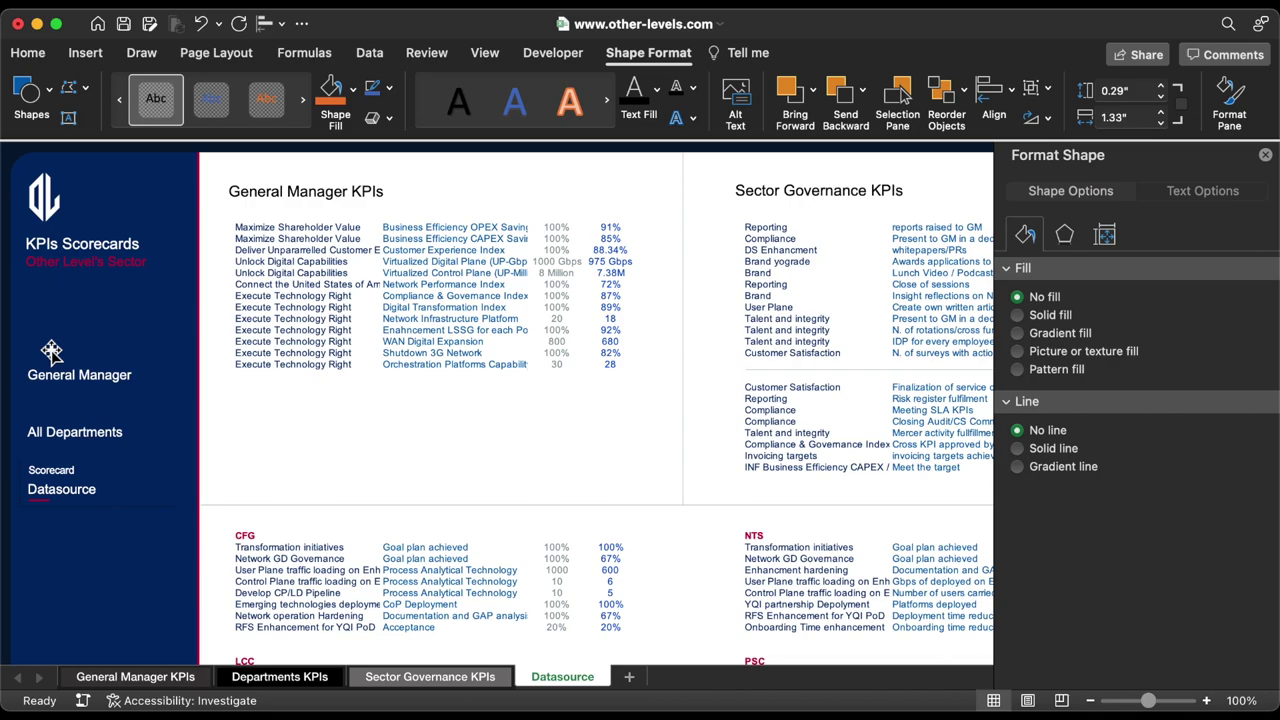
Colour the General Manager and All Departments labels grey-blue 6F81A4 and close the formatting pane.
click(100, 376)
shift+click(118, 430)
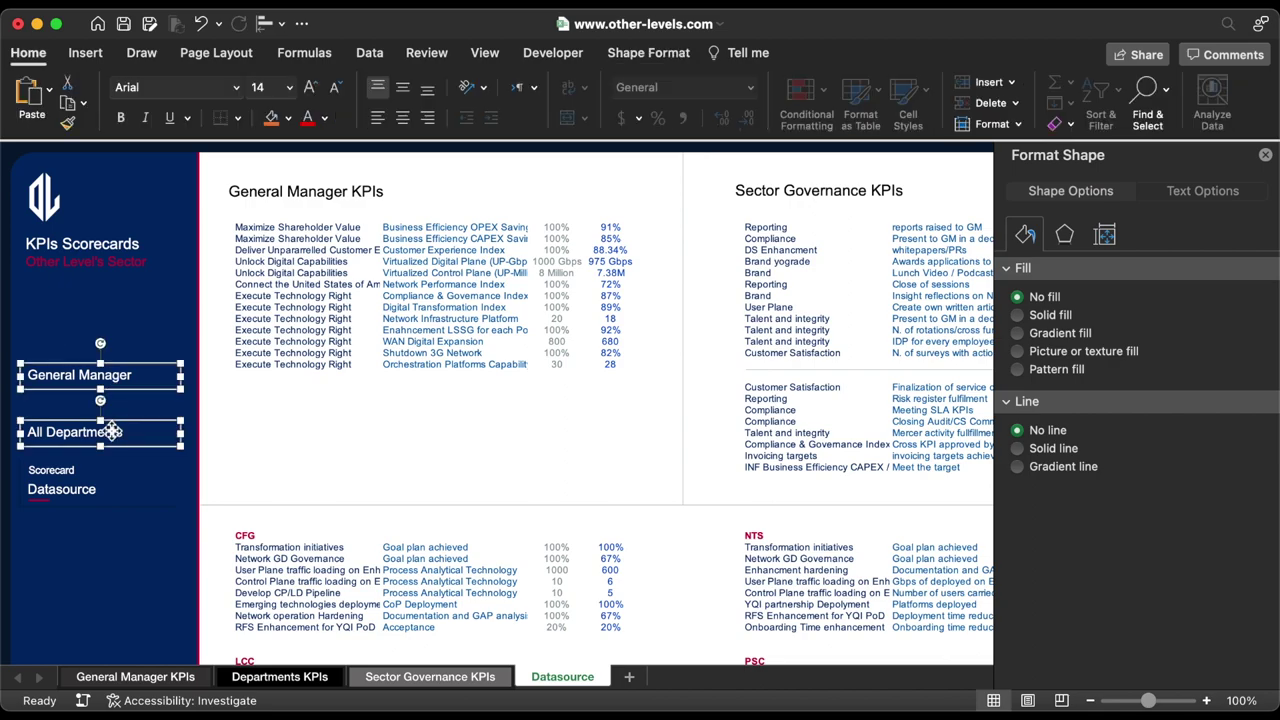
click(324, 118)
click(380, 418)
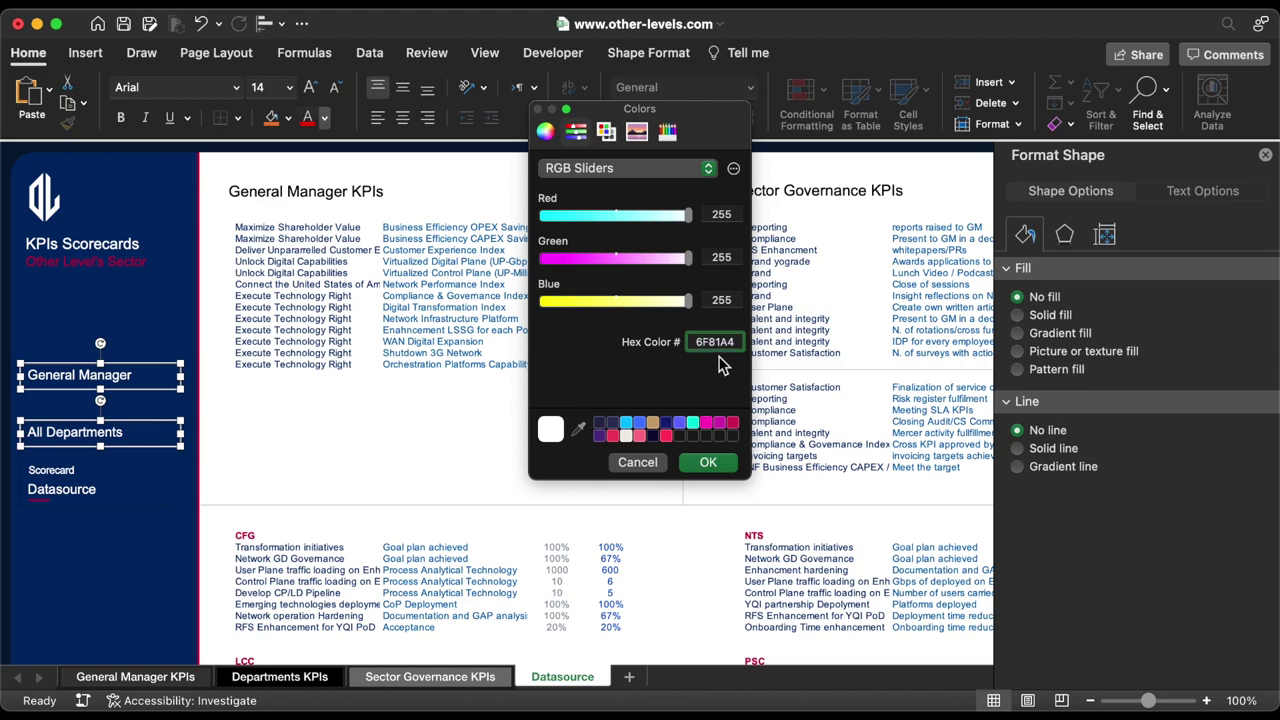
click(707, 464)
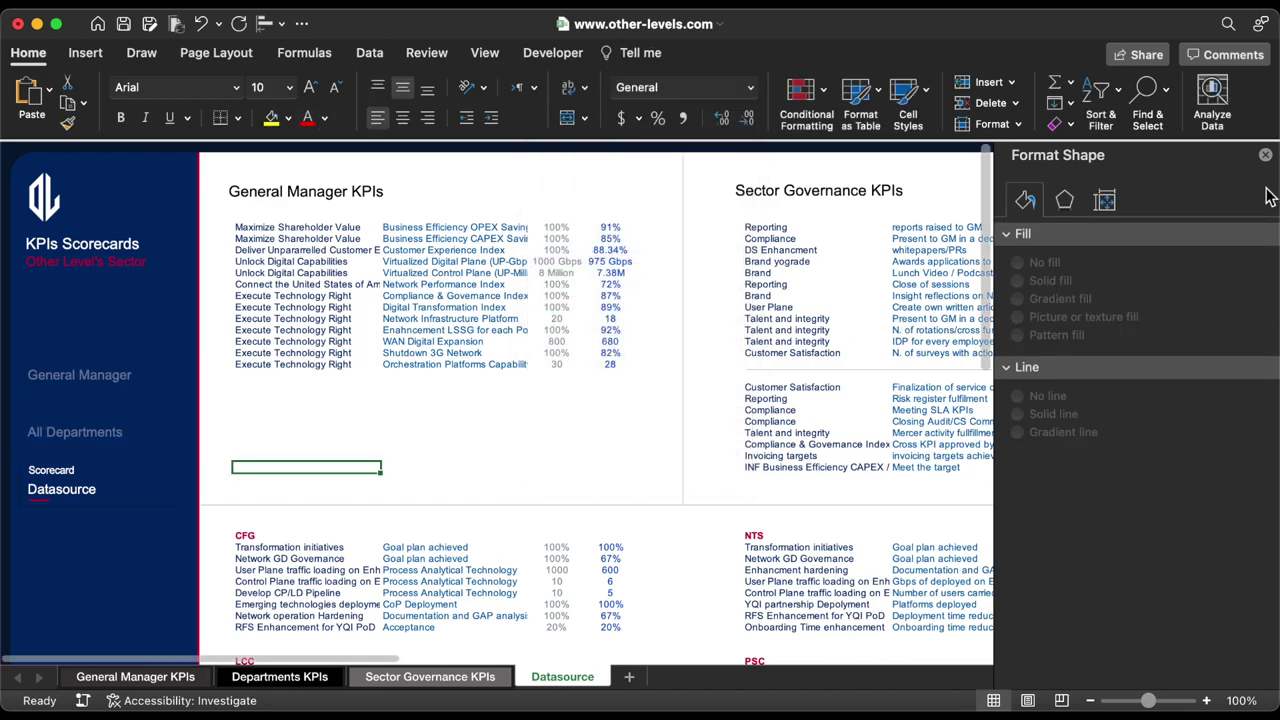
click(1265, 157)
Draw a 0.2 by 0.2-inch star below Datasource in the side panel.
click(87, 56)
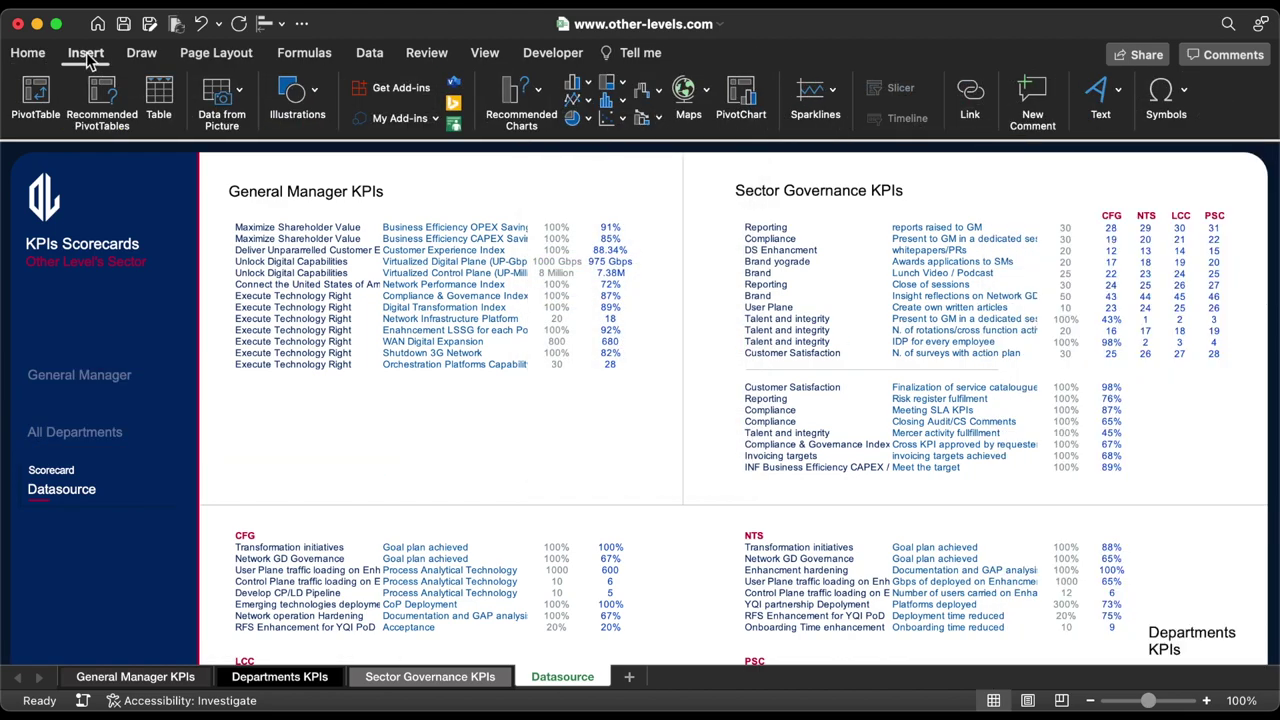
click(297, 98)
click(224, 150)
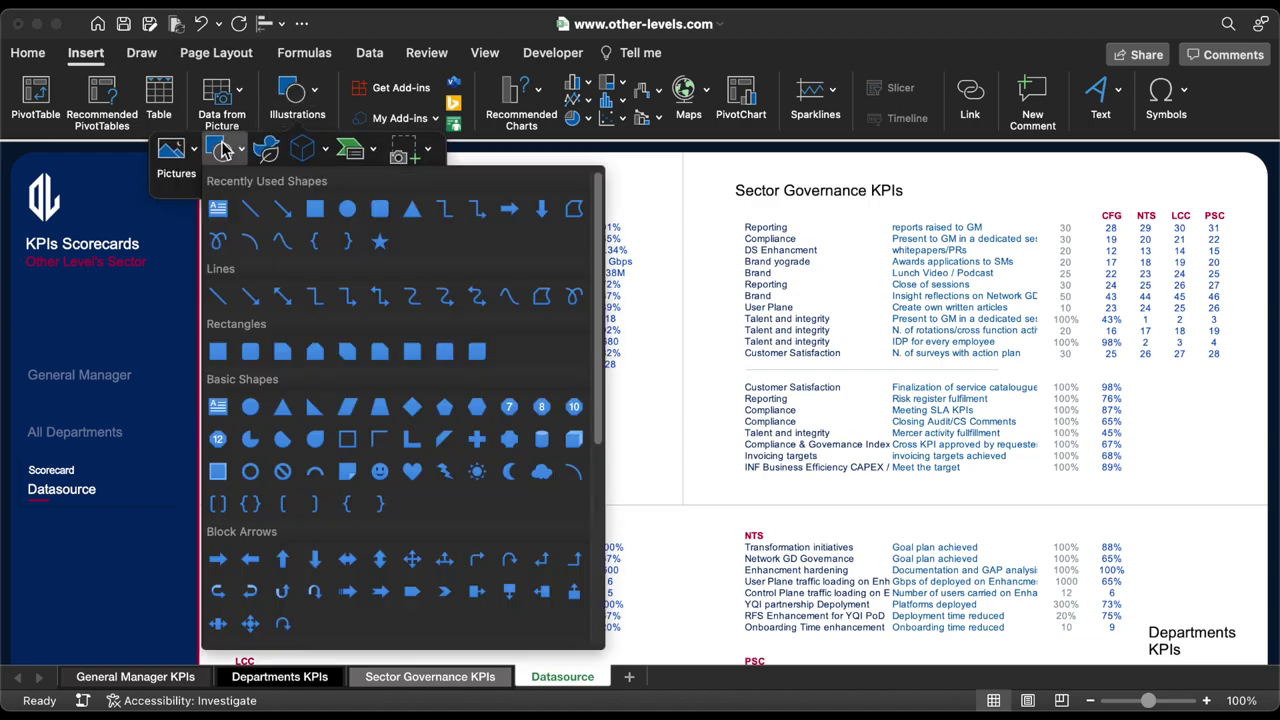
click(379, 241)
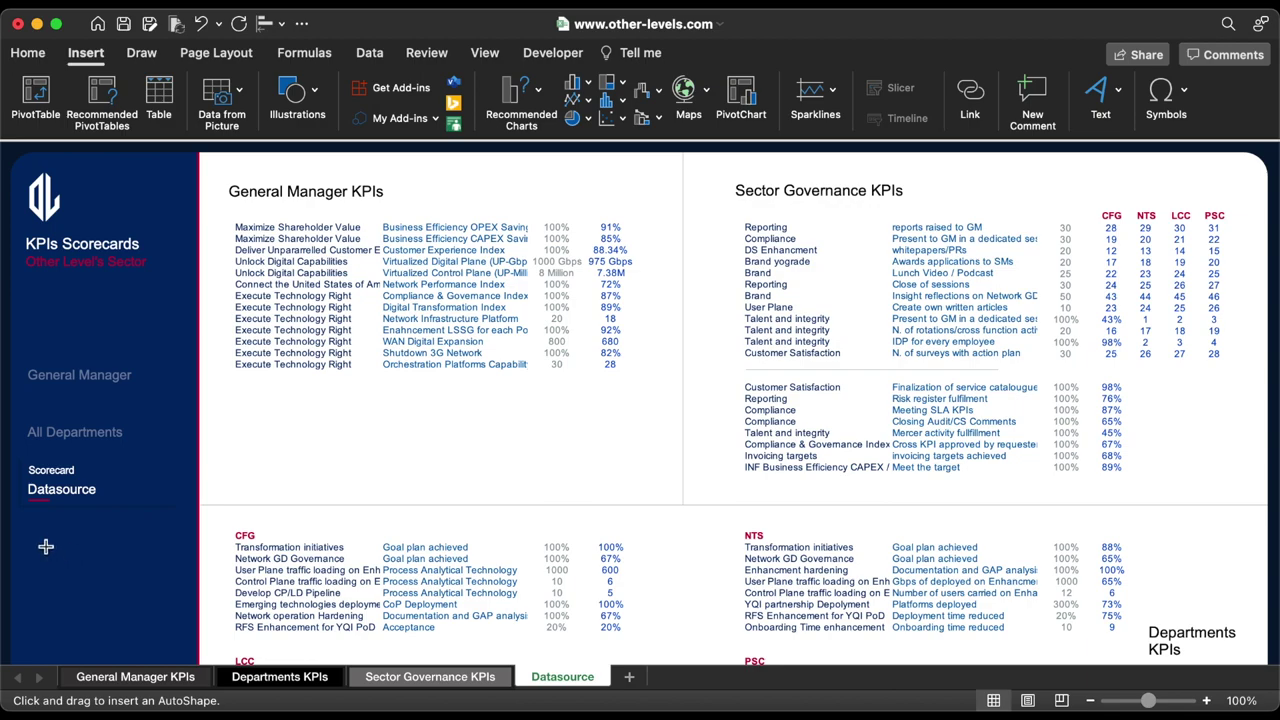
drag(38, 542, 60, 565)
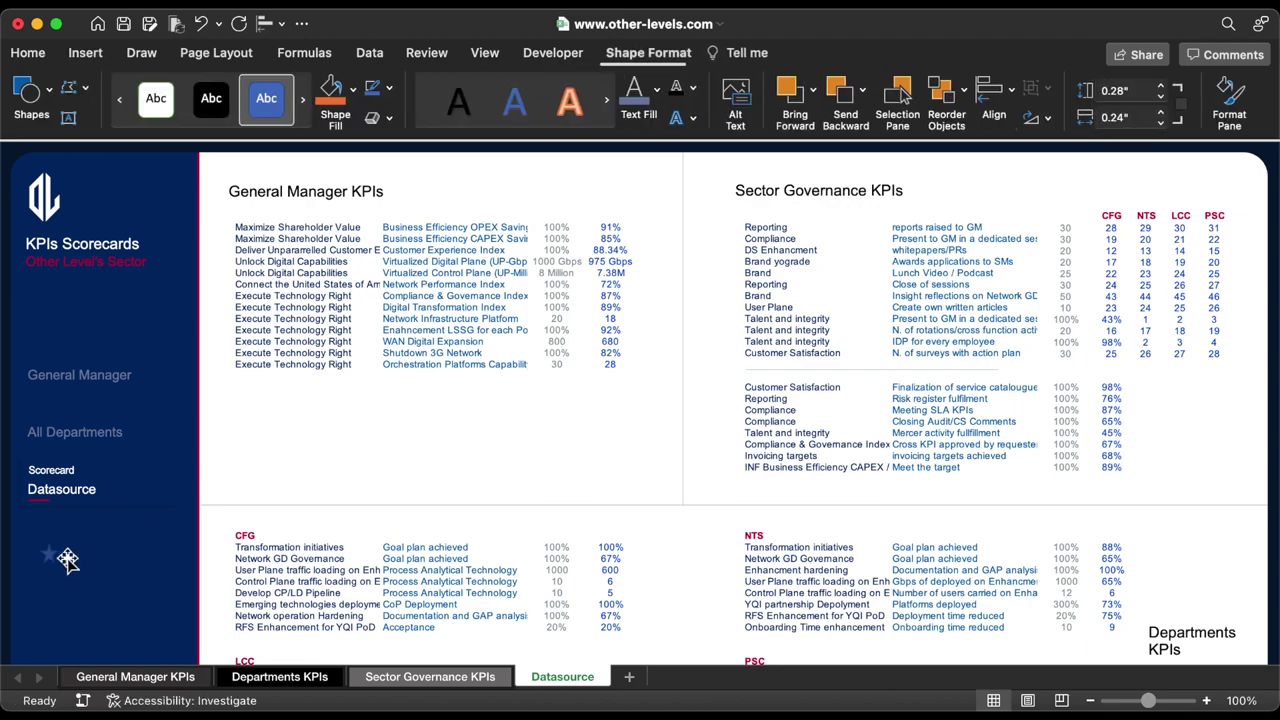
click(1160, 96)
click(1161, 122)
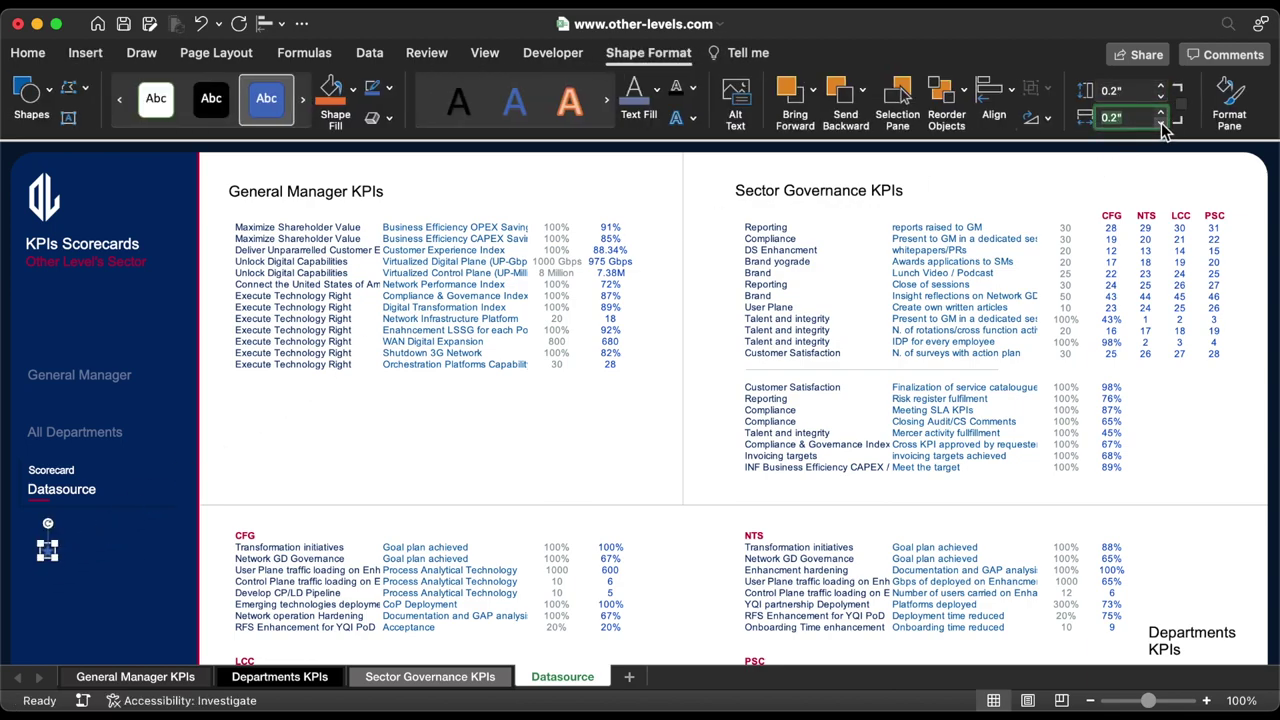
drag(52, 556, 124, 557)
Make all six stars white with no outline.
shift+click(62, 552)
shift+click(31, 552)
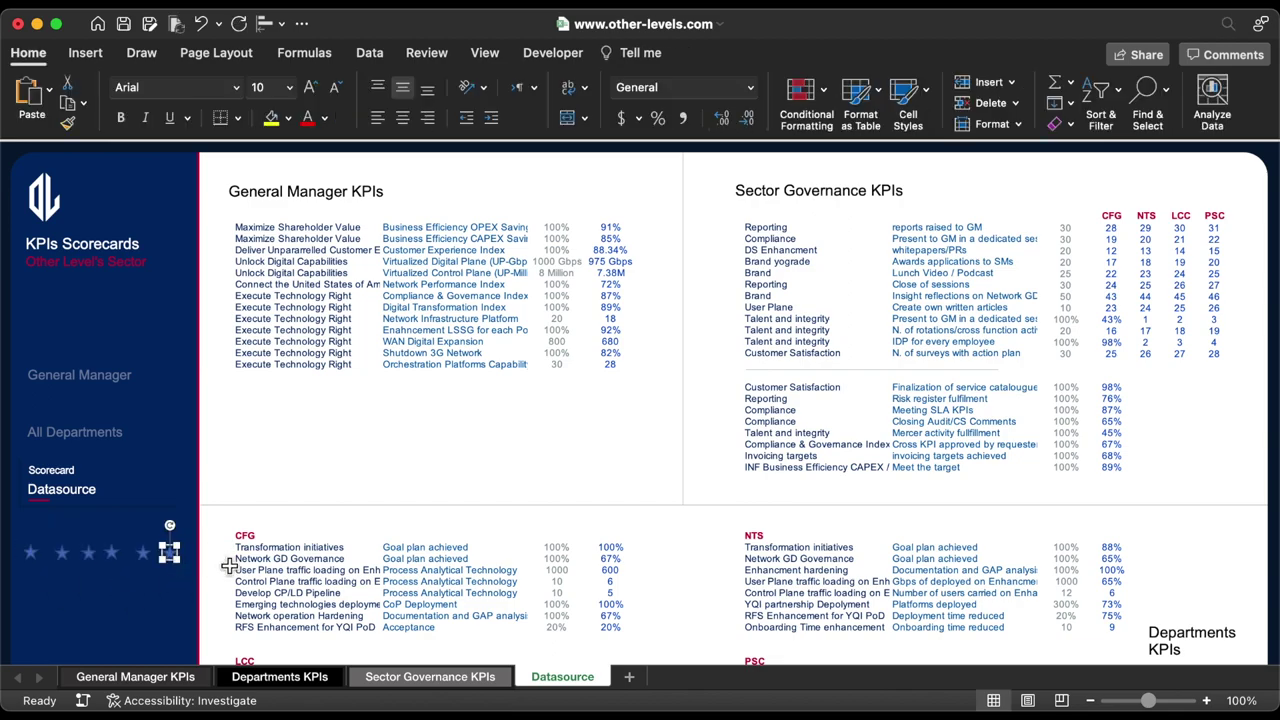
shift+click(143, 552)
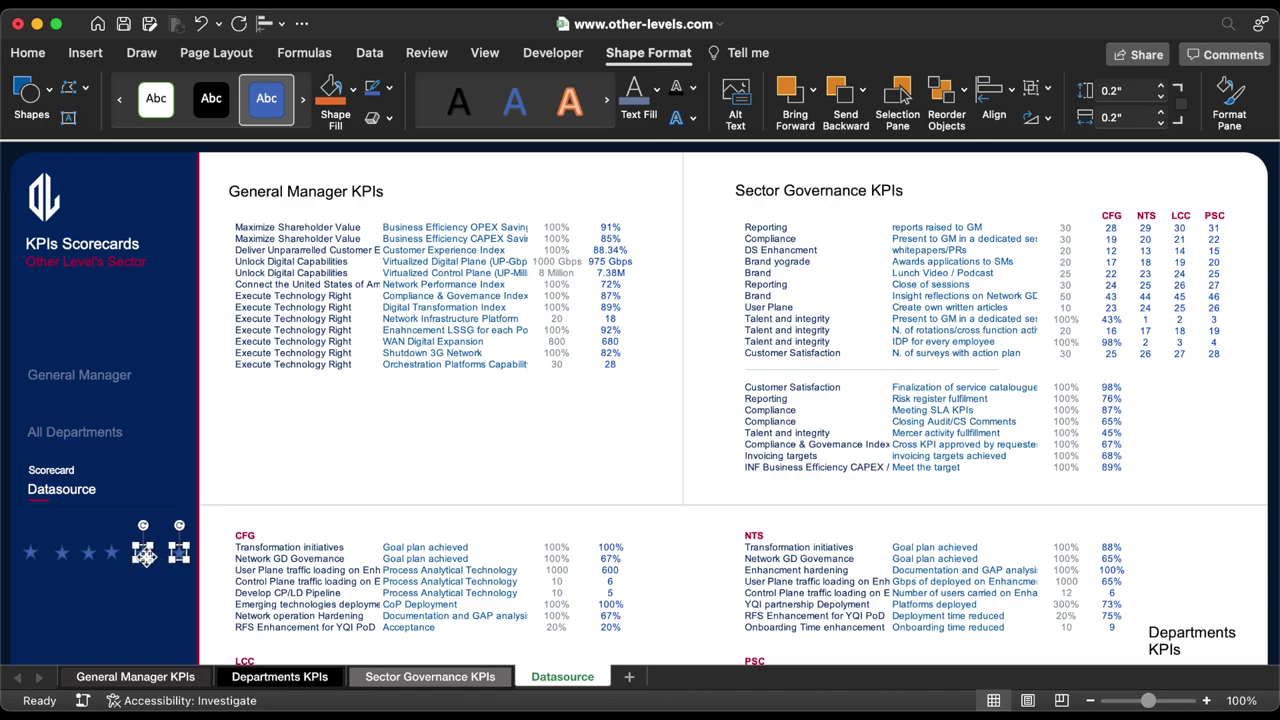
shift+click(111, 552)
shift+click(89, 552)
shift+click(62, 552)
shift+click(31, 552)
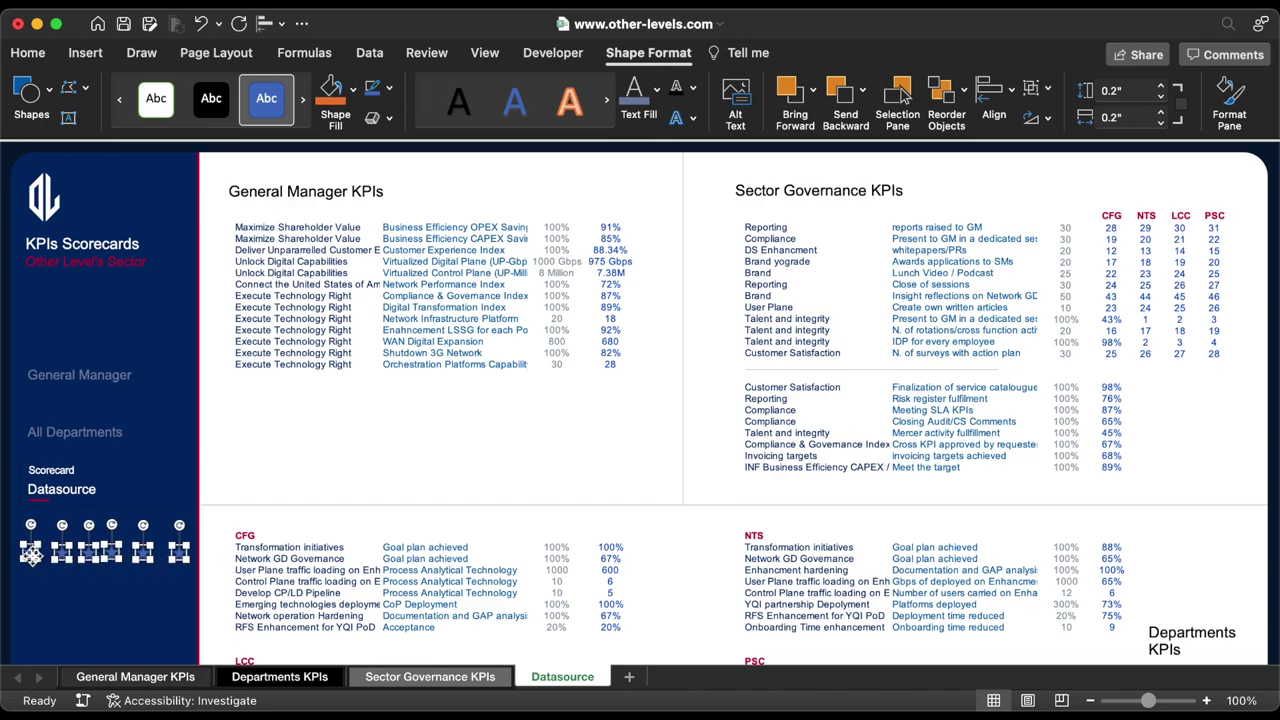
click(389, 88)
click(416, 146)
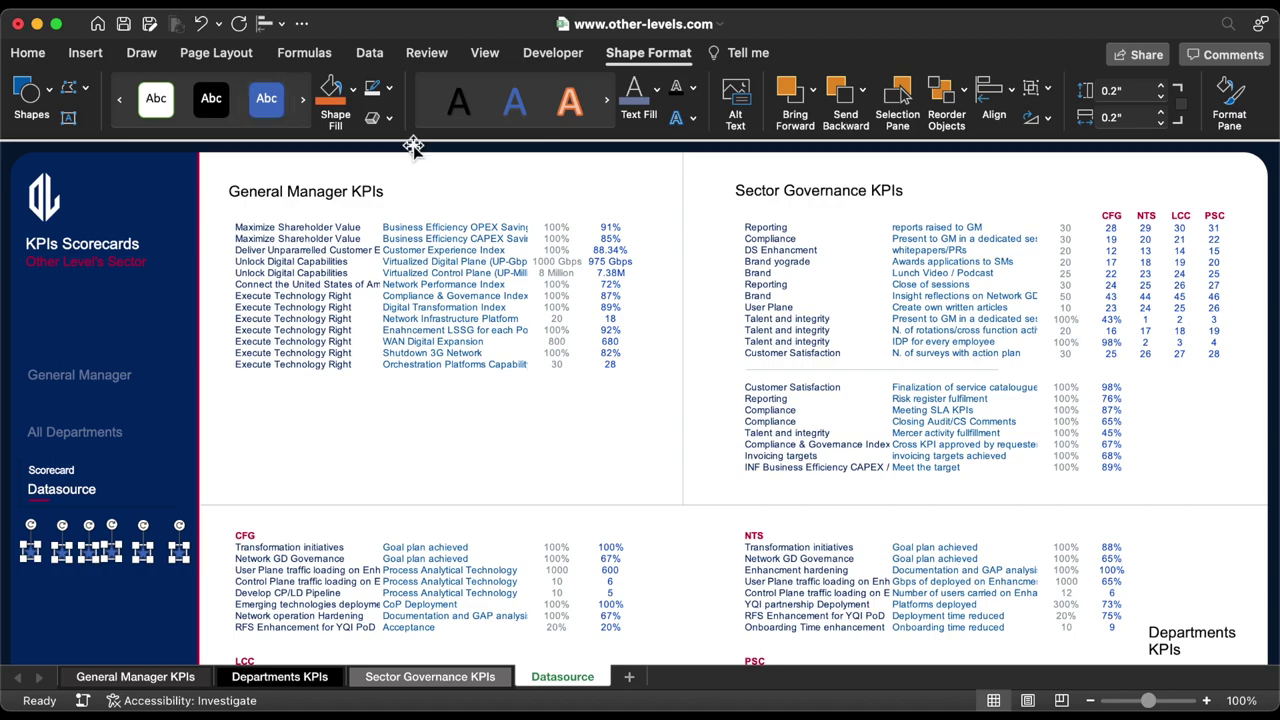
click(353, 90)
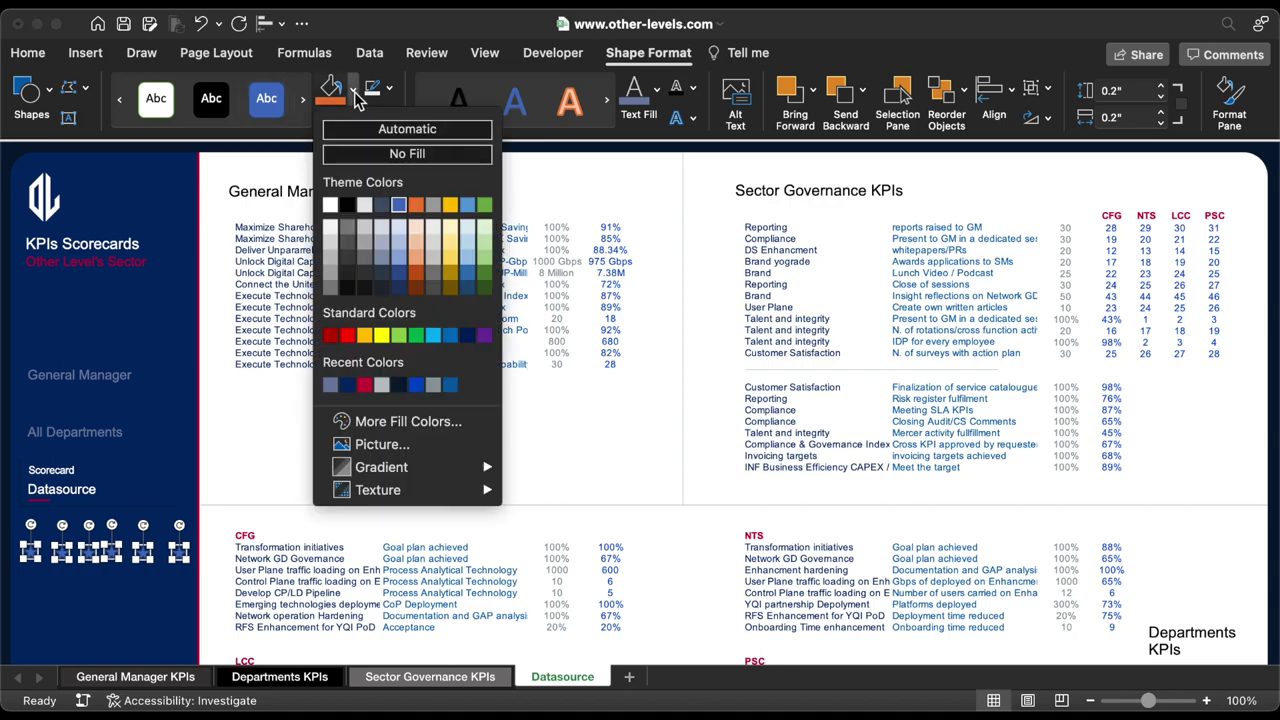
click(331, 205)
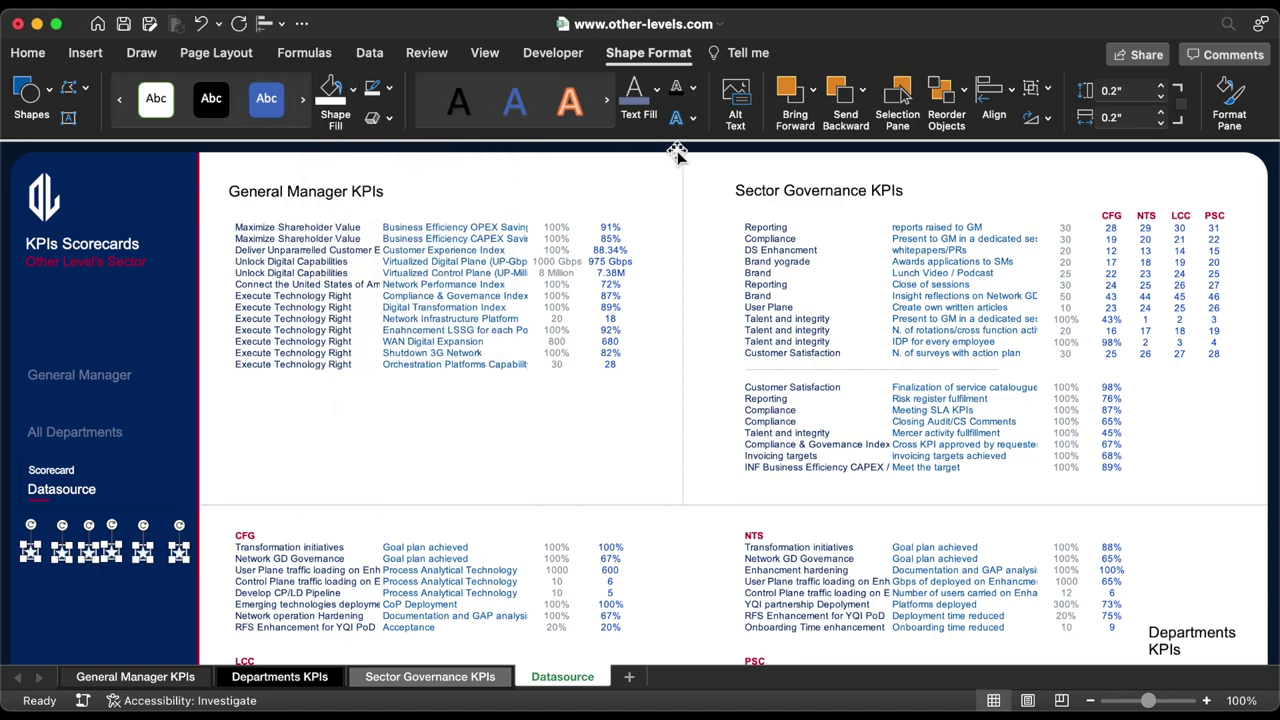
Distribute the stars evenly, align their middles and group them as one row.
click(1008, 102)
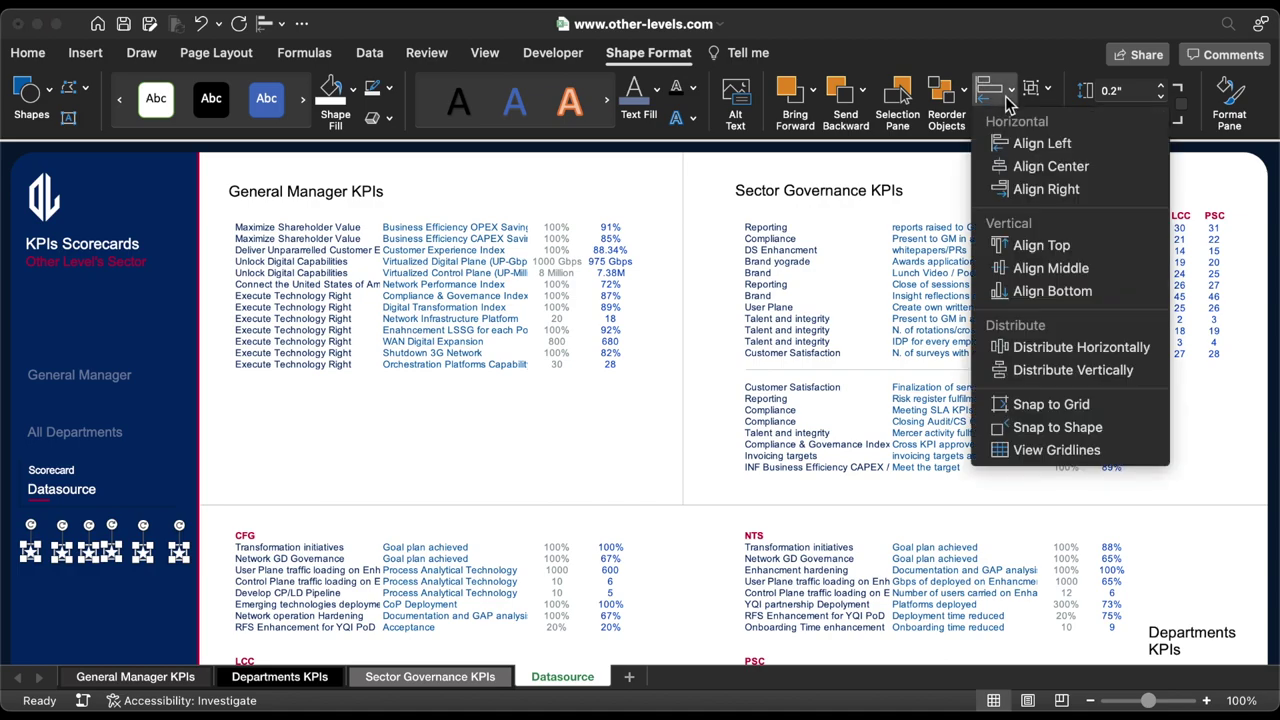
click(1021, 347)
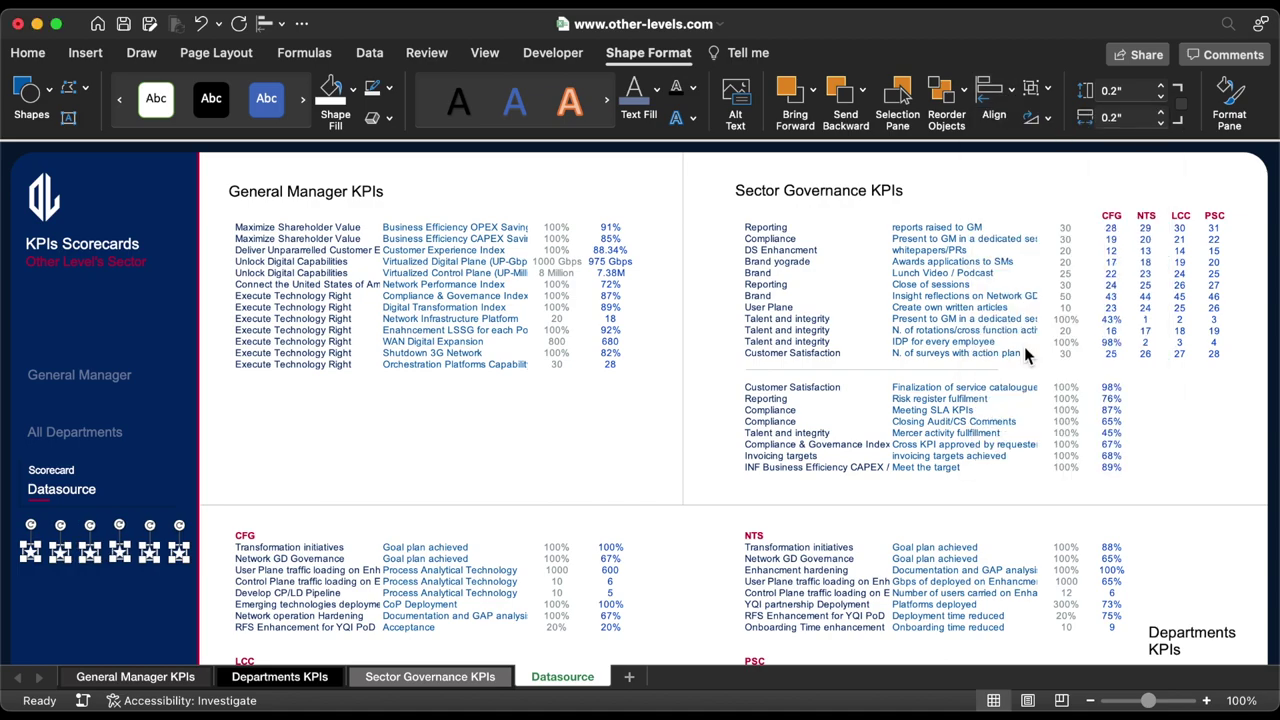
click(996, 100)
click(1050, 268)
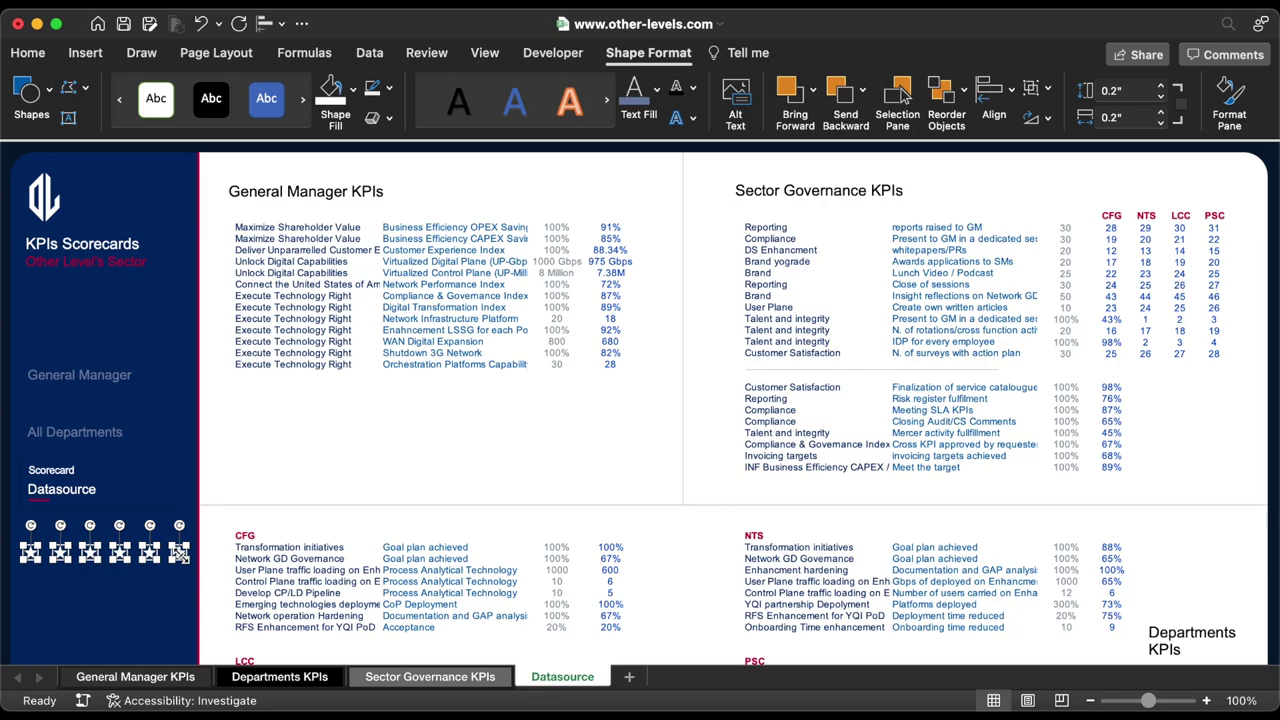
right_click(183, 560)
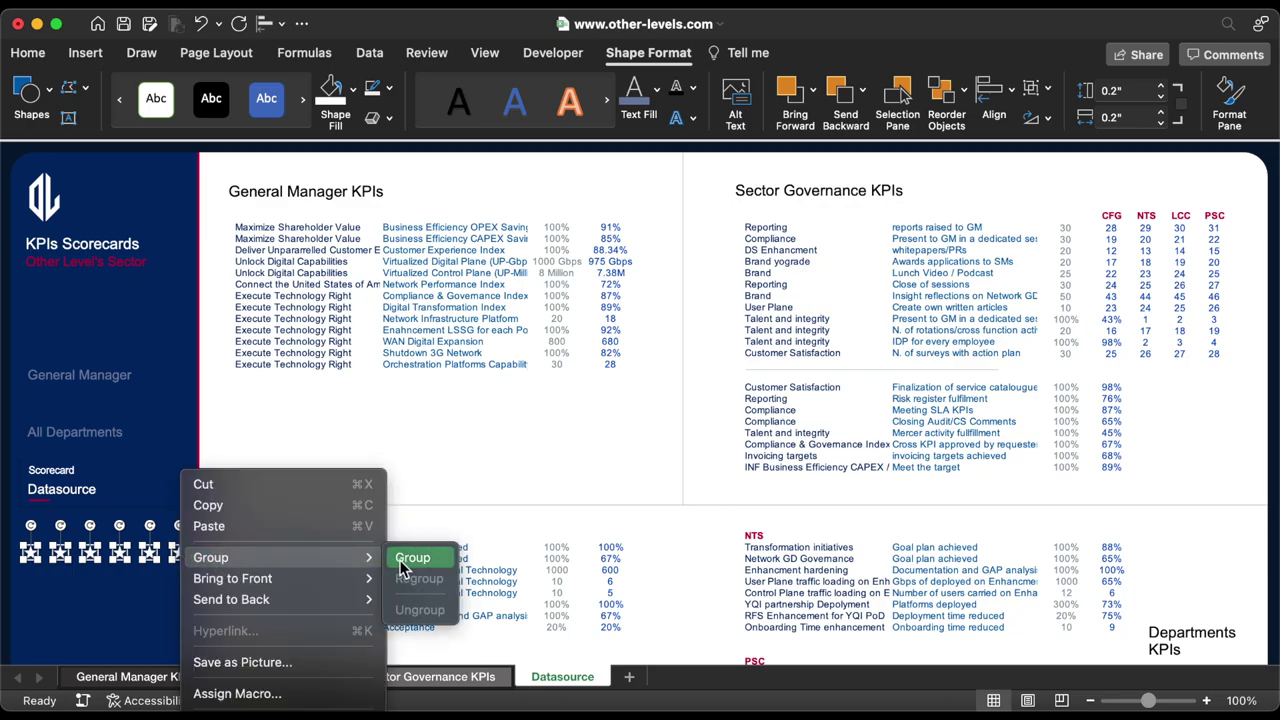
click(406, 559)
Narrow the star row to 1.93 inches, position it, and group it with a second star row.
scroll(400, 567, down, 3)
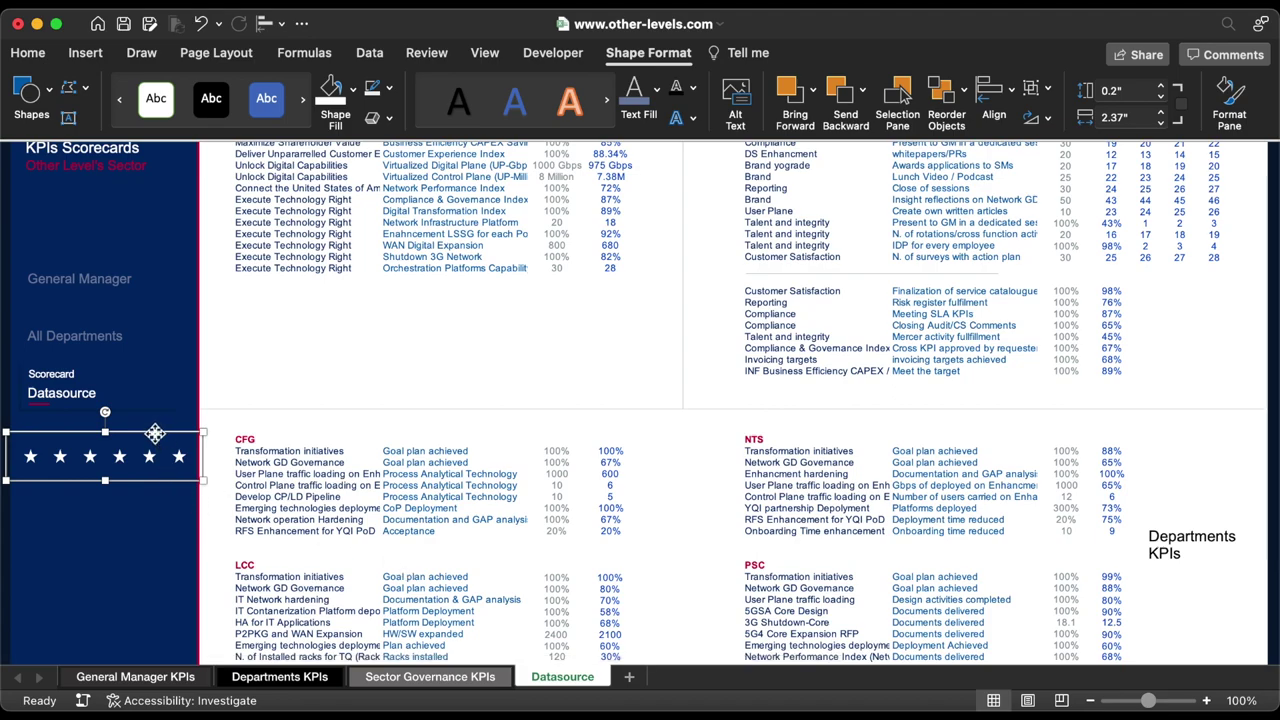
drag(157, 432, 160, 460)
drag(6, 478, 36, 478)
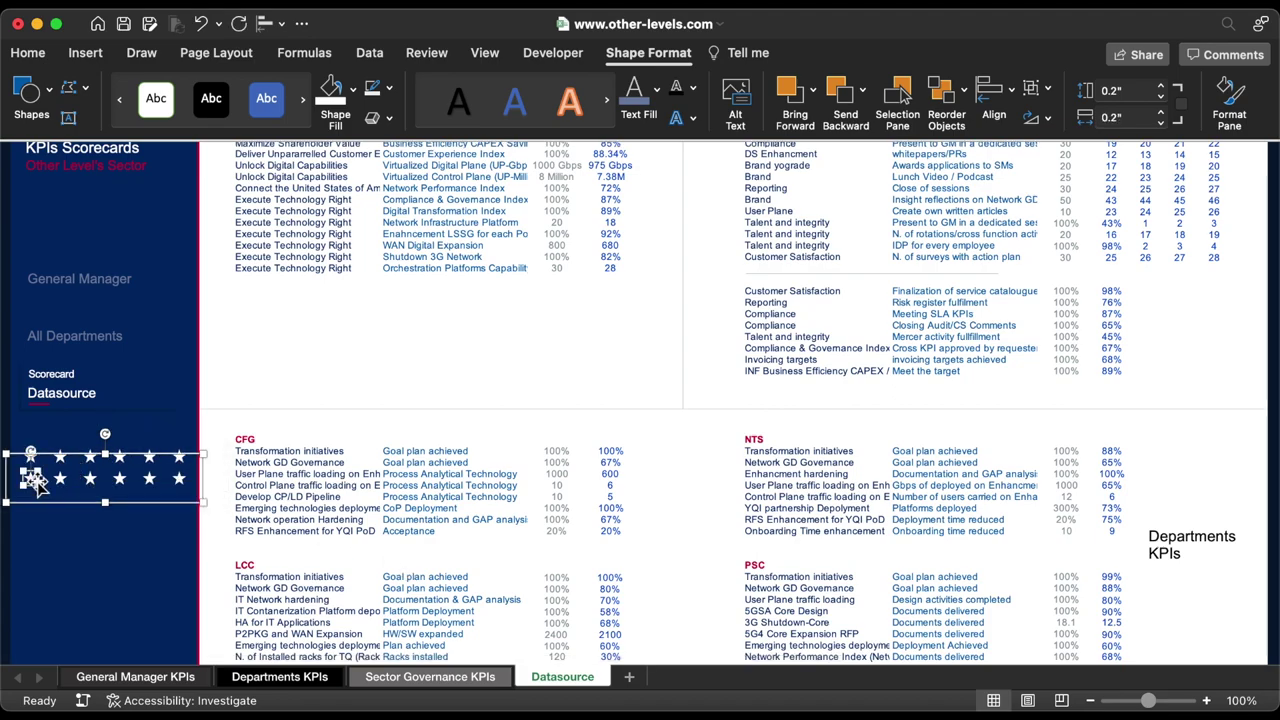
key(Left)
key(Left)
key(Left)
key(Left)
key(Left)
key(Left)
key(Left)
key(Left)
key(Left)
key(Left)
key(Left)
key(Left)
key(Left)
key(Left)
key(Left)
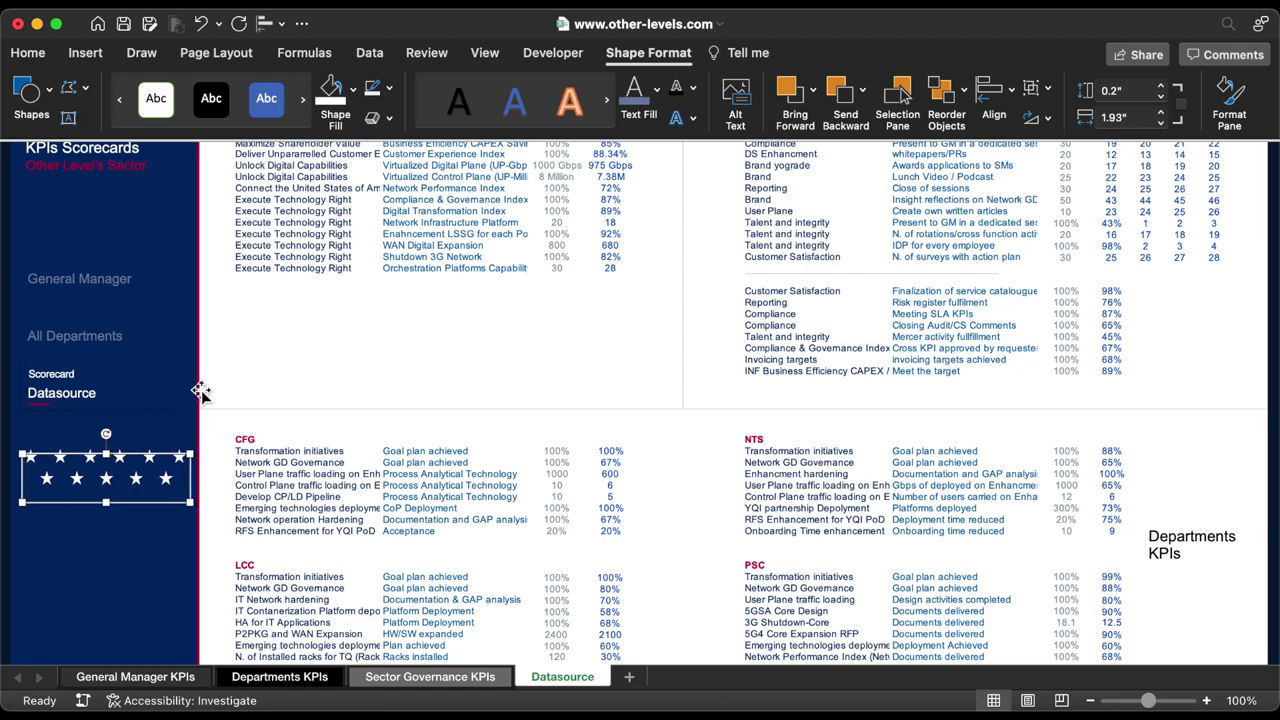
key(Up)
key(Up)
key(Up)
key(Up)
key(Up)
key(Up)
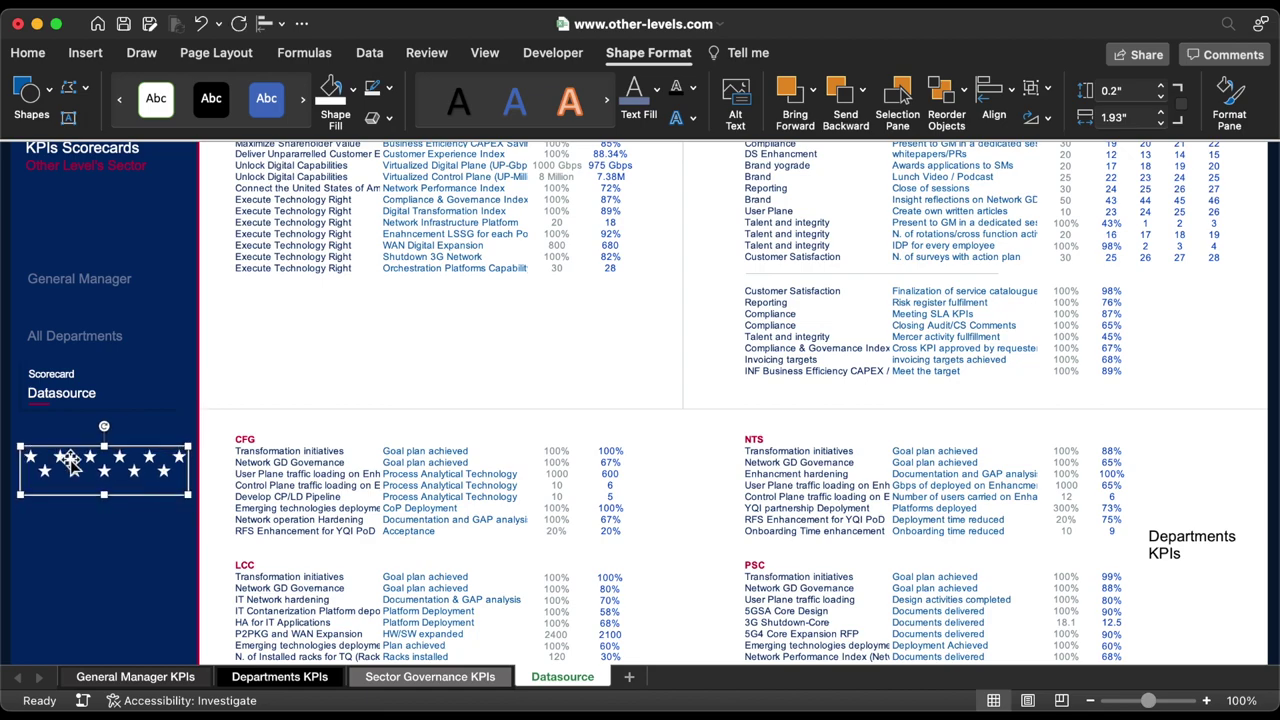
shift+click(63, 460)
right_click(62, 458)
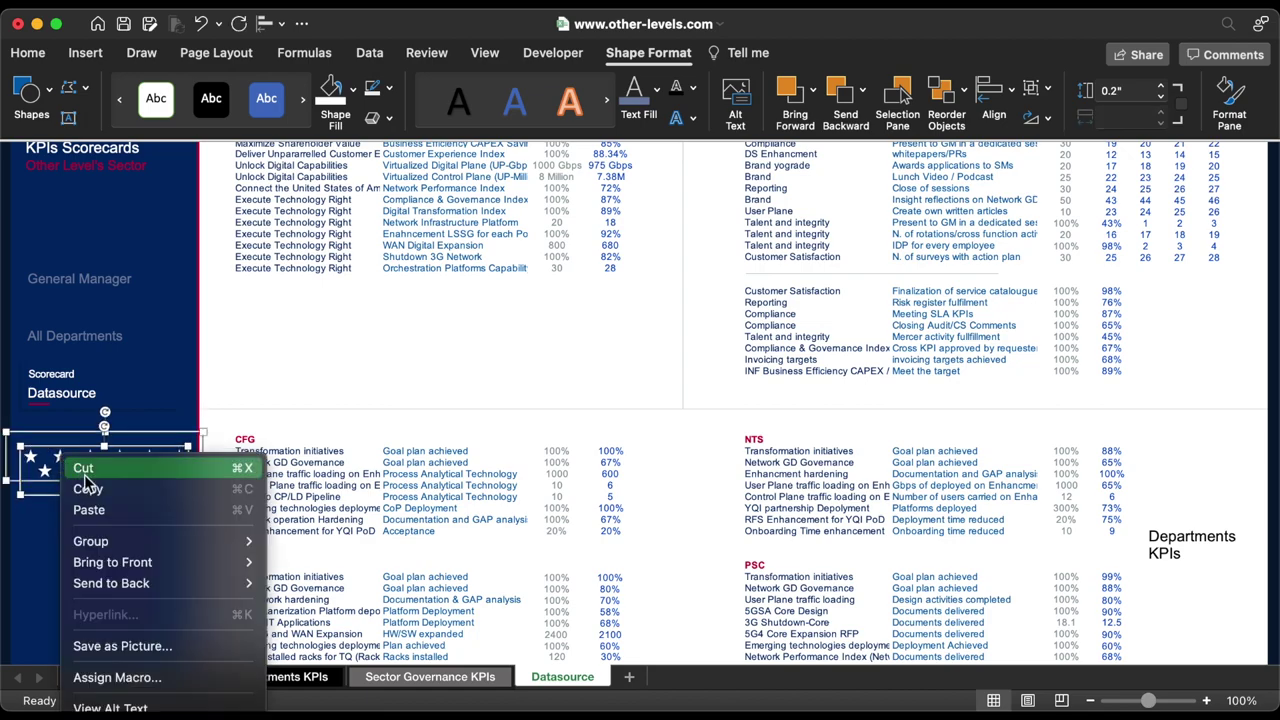
mouse_move(130, 545)
click(292, 541)
drag(128, 462, 185, 601)
Distribute the star rows evenly top to bottom and group them into one block.
shift+click(138, 505)
shift+click(137, 506)
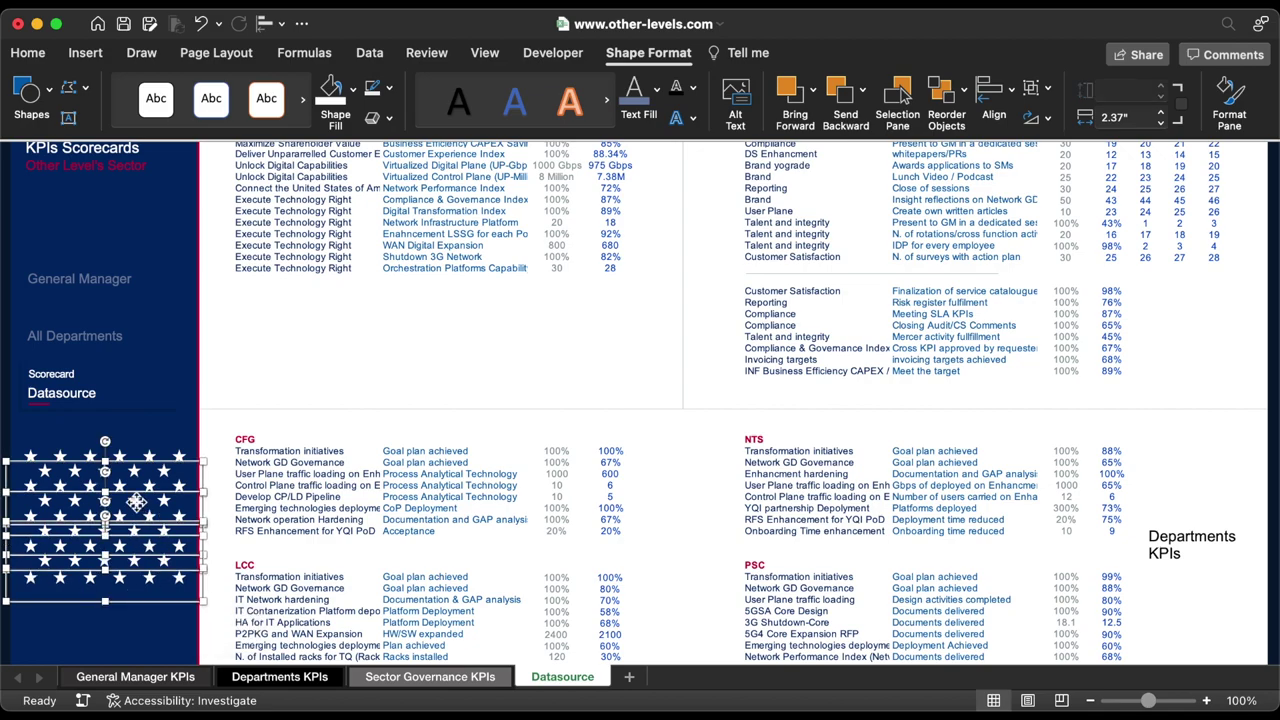
shift+click(140, 474)
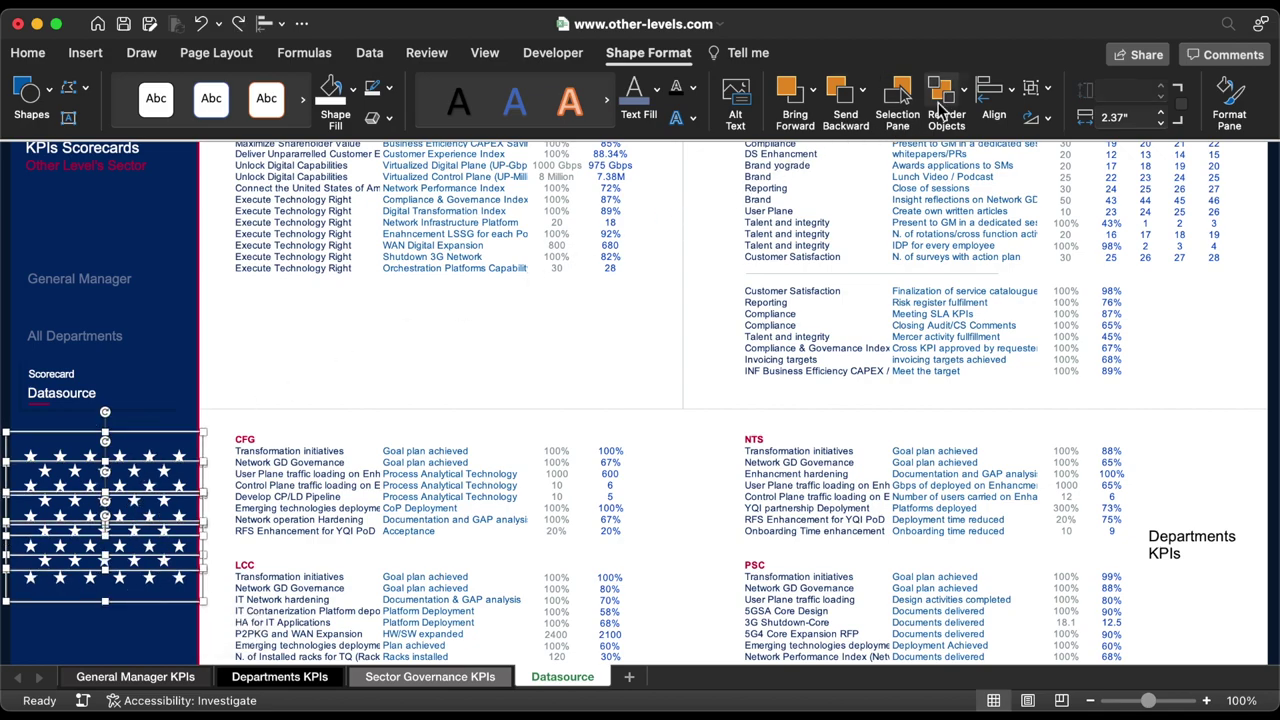
click(1012, 90)
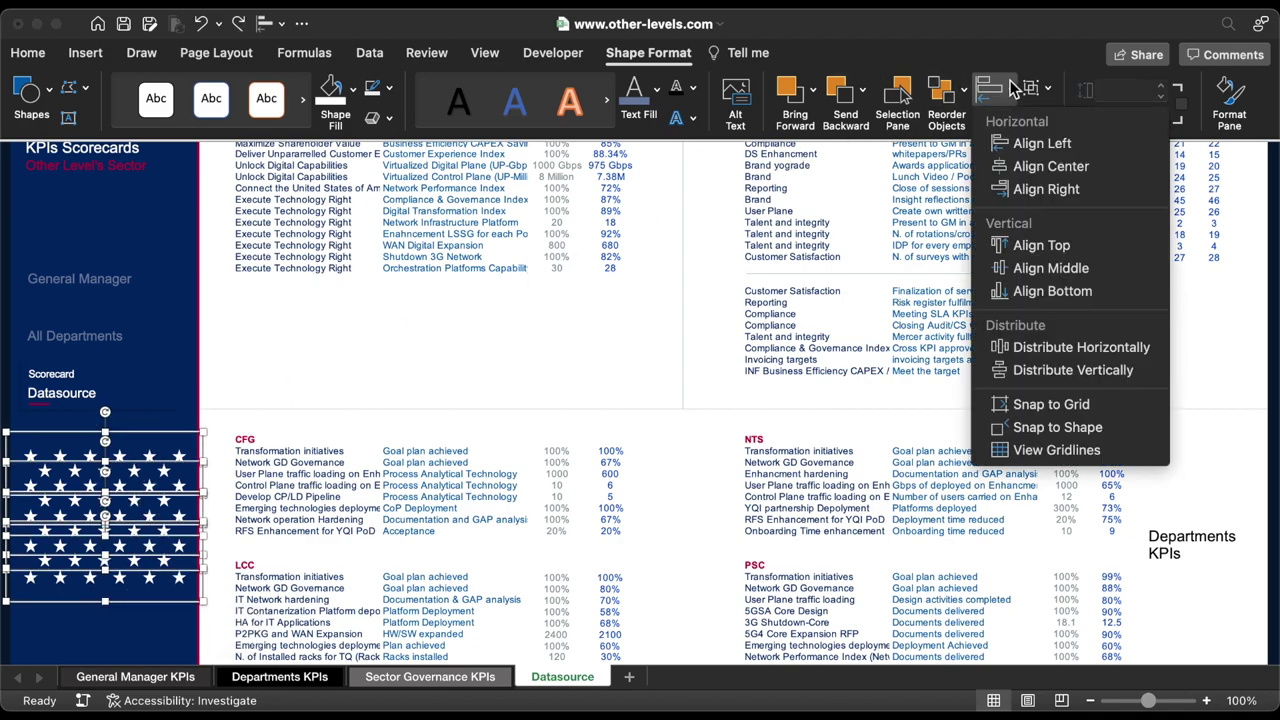
click(1046, 371)
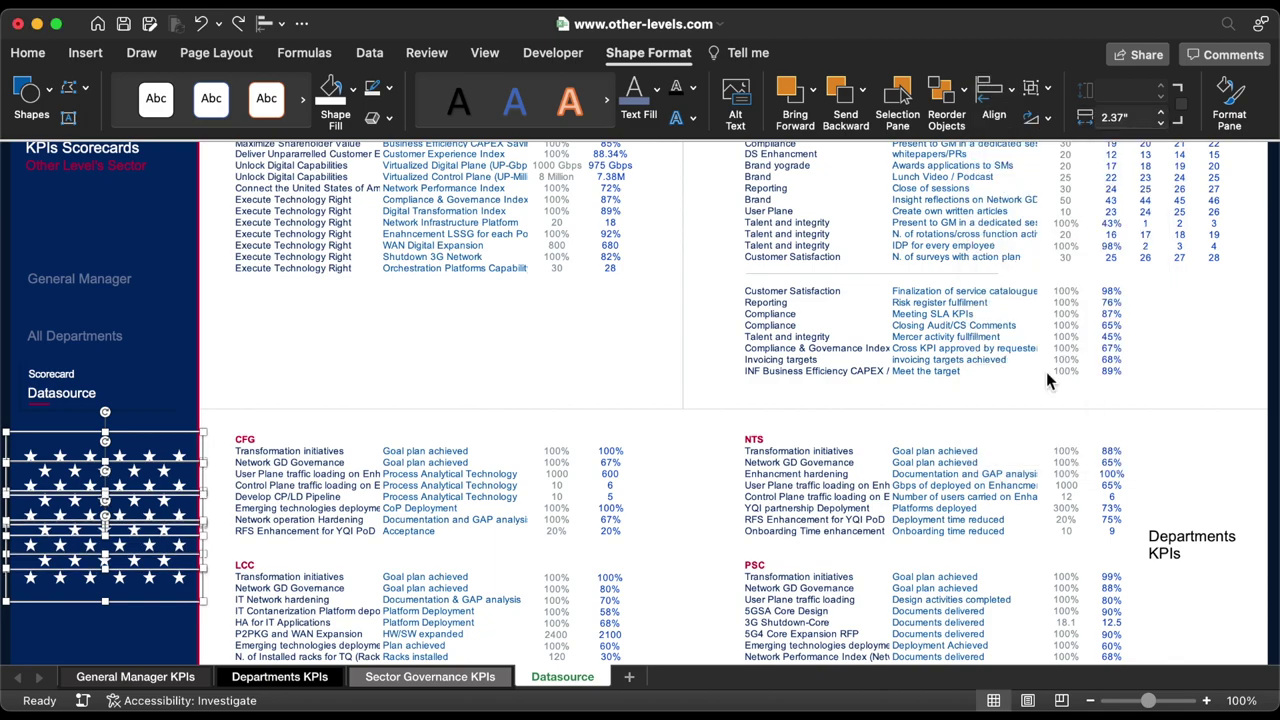
right_click(163, 497)
mouse_move(212, 562)
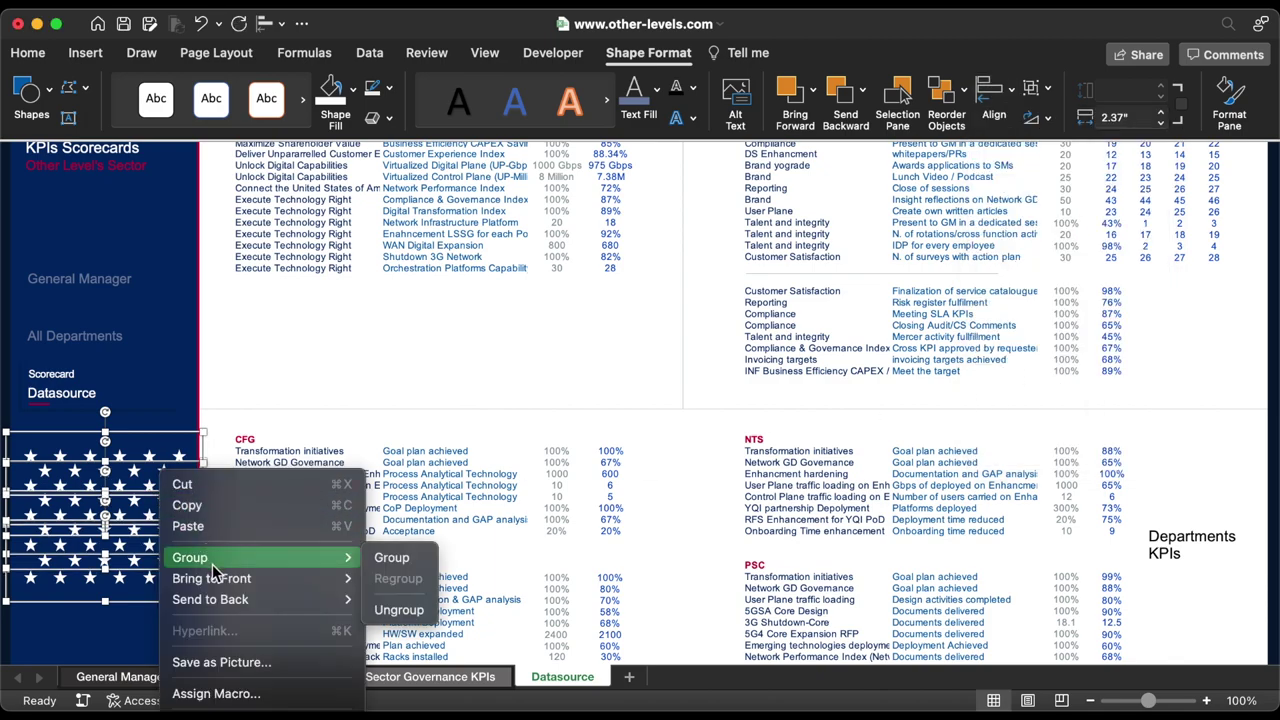
click(400, 556)
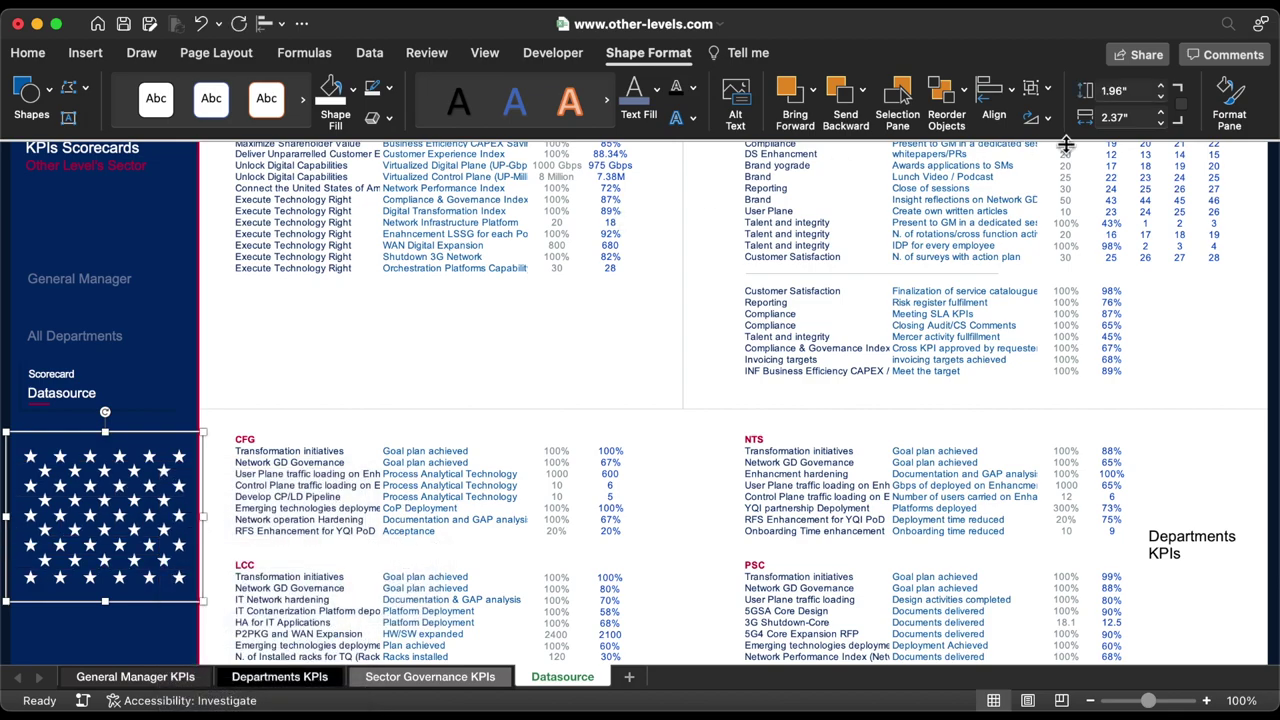
Set the star block's fill transparency to 85%.
click(1230, 105)
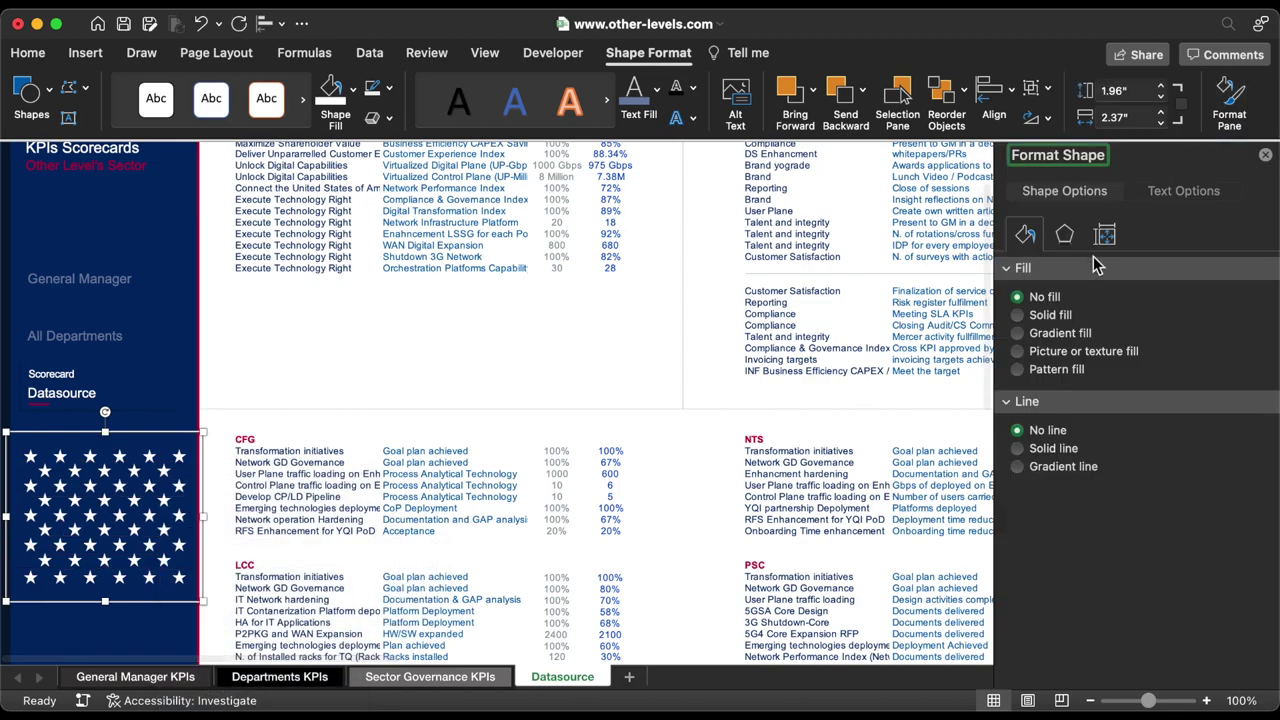
drag(1100, 432, 1150, 437)
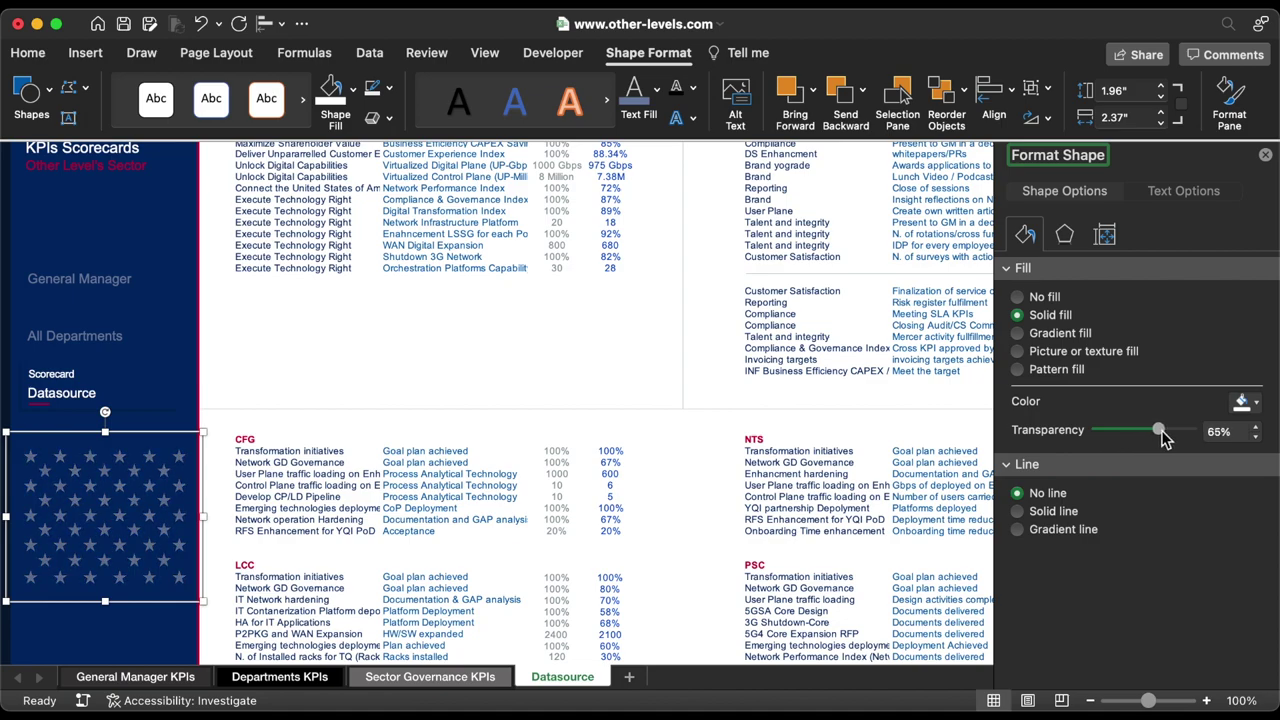
drag(1168, 437, 1177, 436)
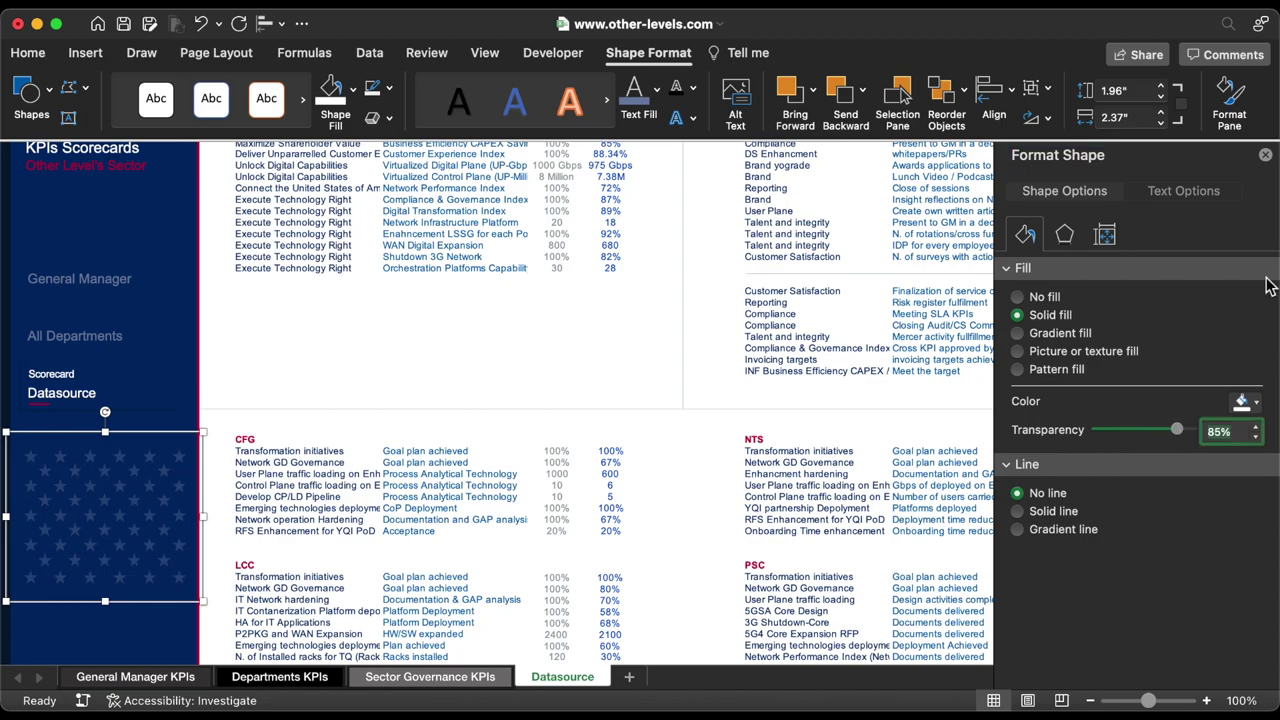
click(1265, 157)
scroll(891, 403, down, 5)
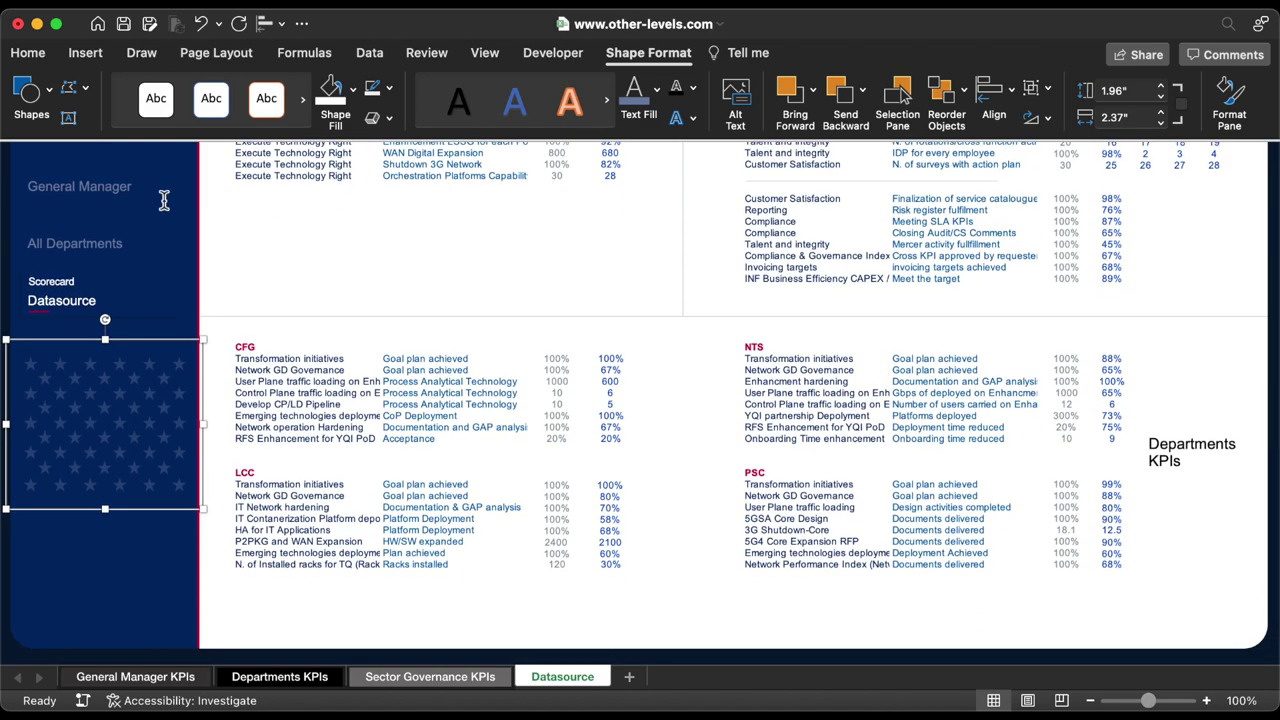
Draw a small circle in the lower side panel, sized 0.7 by 0.7 inches.
click(88, 55)
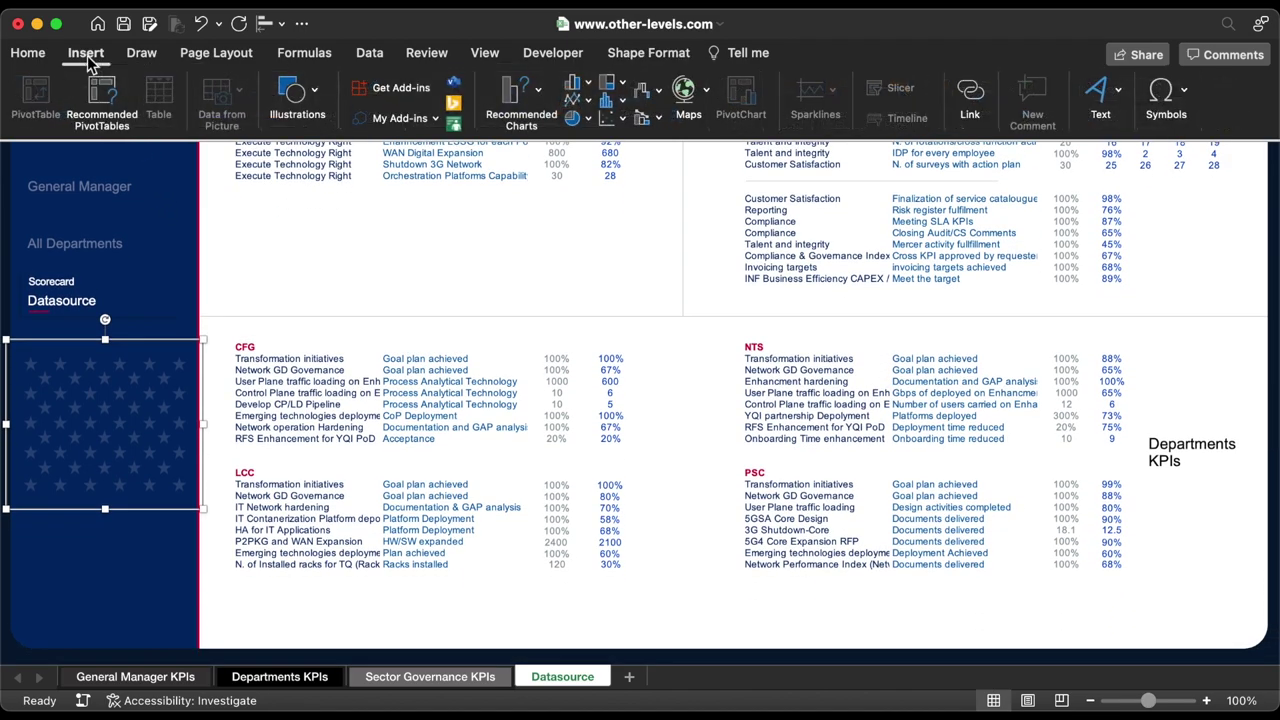
click(298, 100)
click(224, 150)
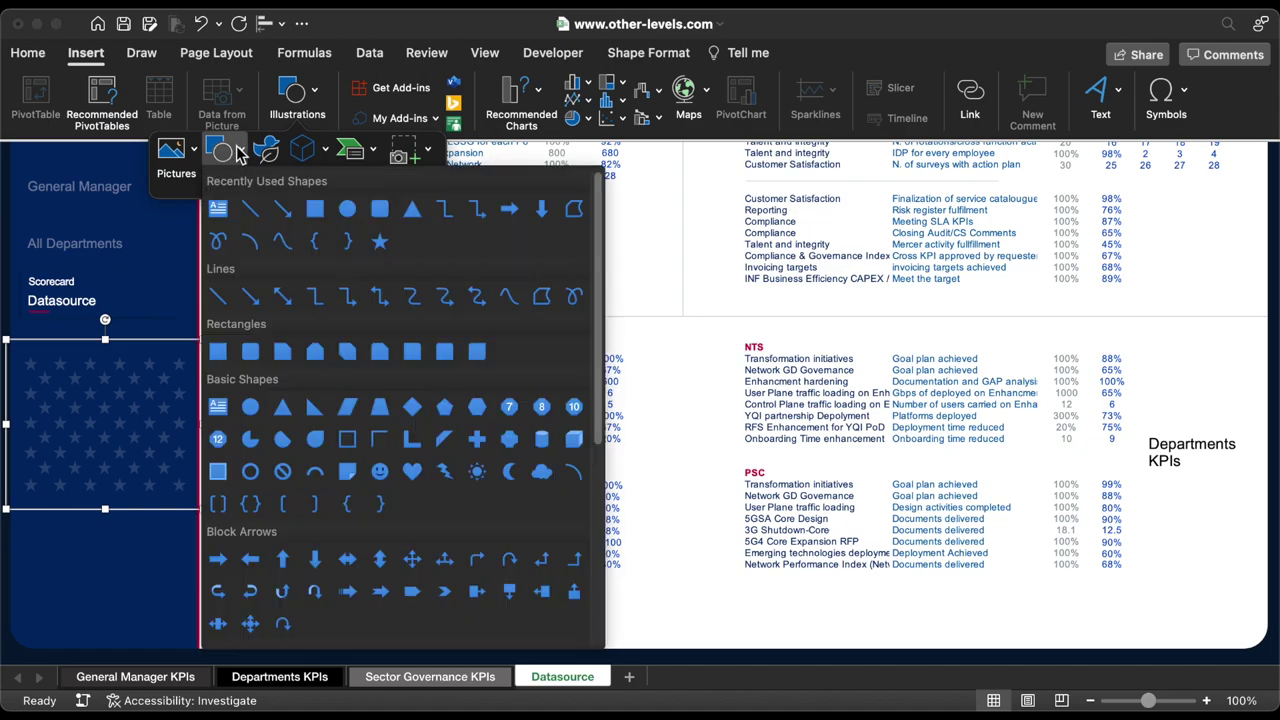
click(318, 210)
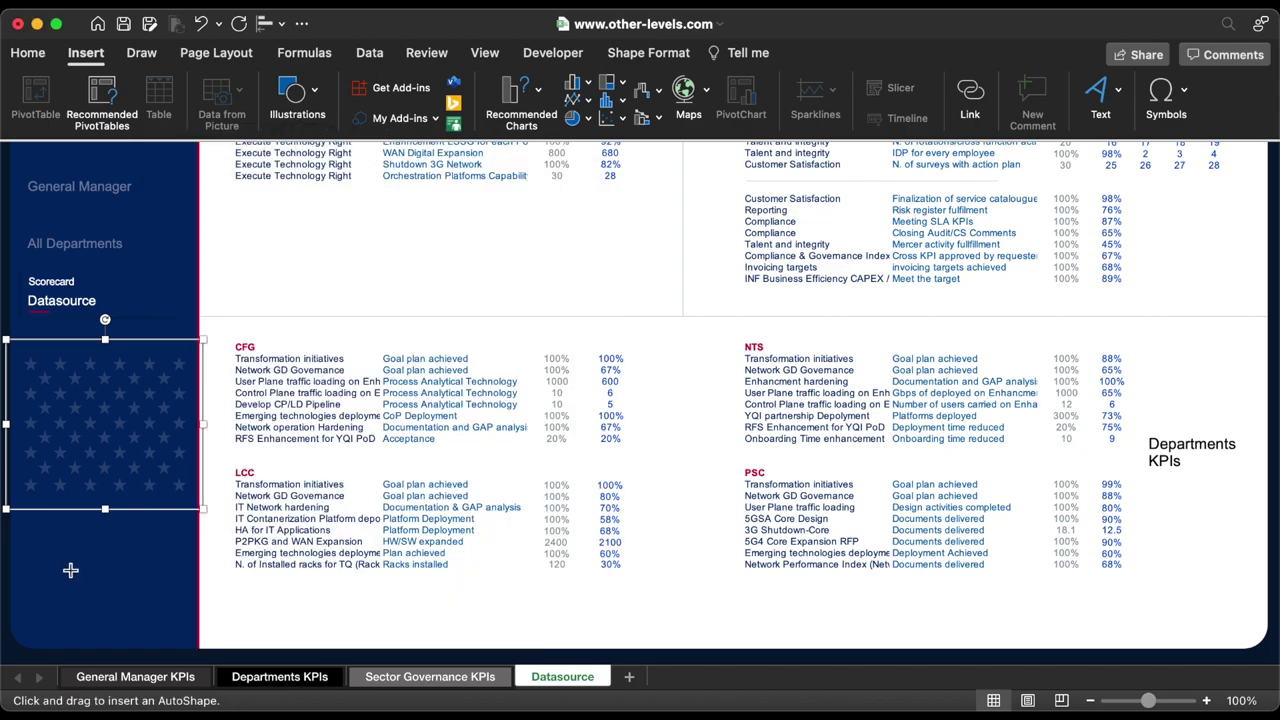
mouse_move(63, 570)
mouse_down()
mouse_move(91, 597)
mouse_move(66, 561)
mouse_up()
click(650, 55)
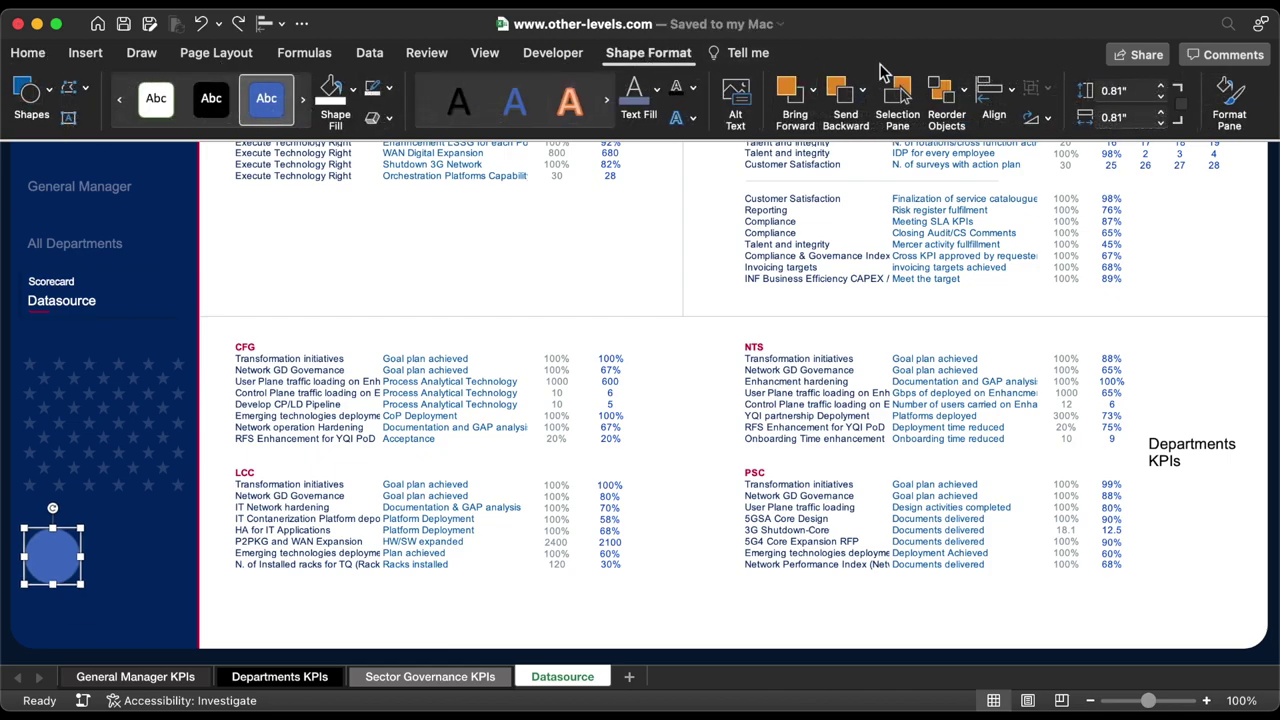
click(1161, 97)
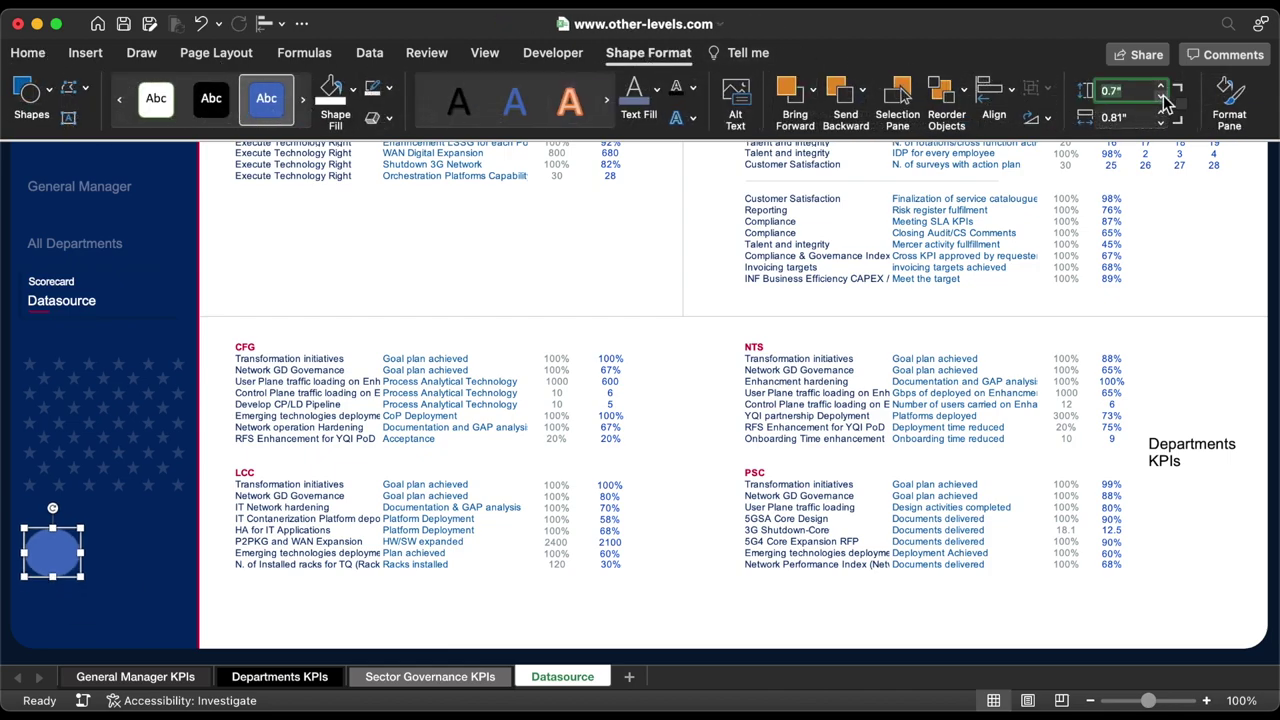
click(1162, 122)
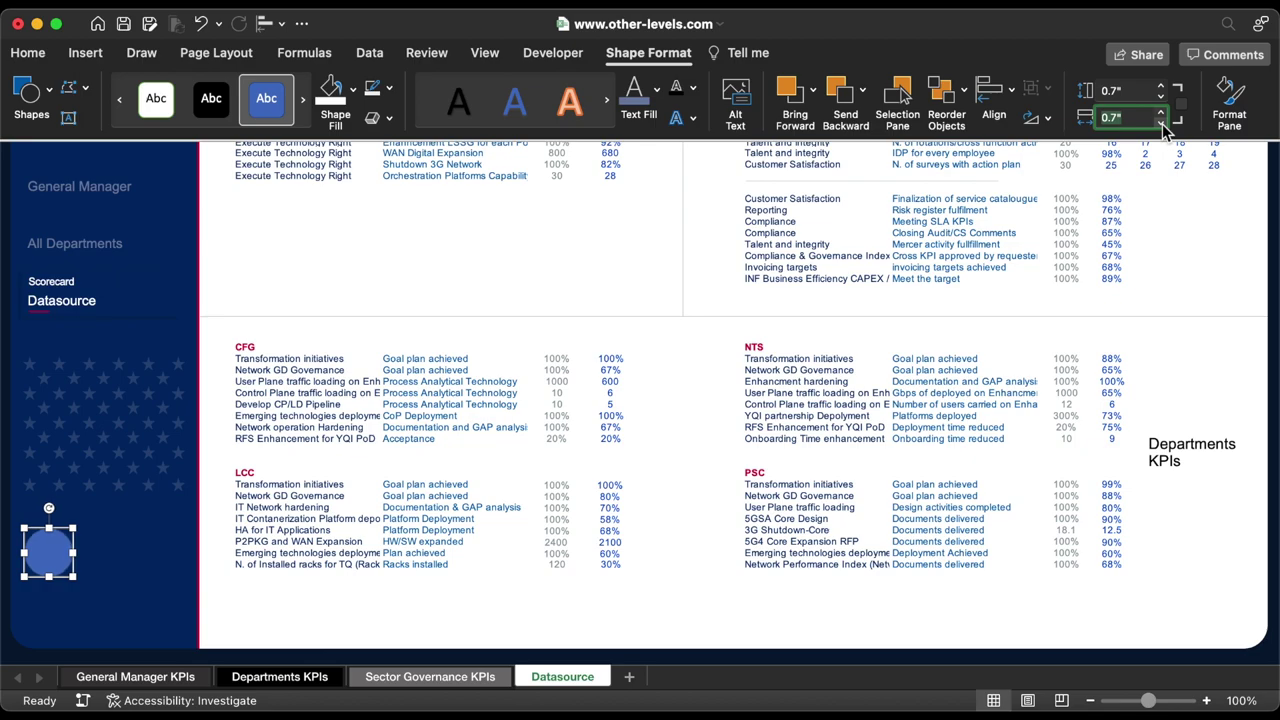
Fill the circle with the custom grey colour 96A6B4.
click(1229, 100)
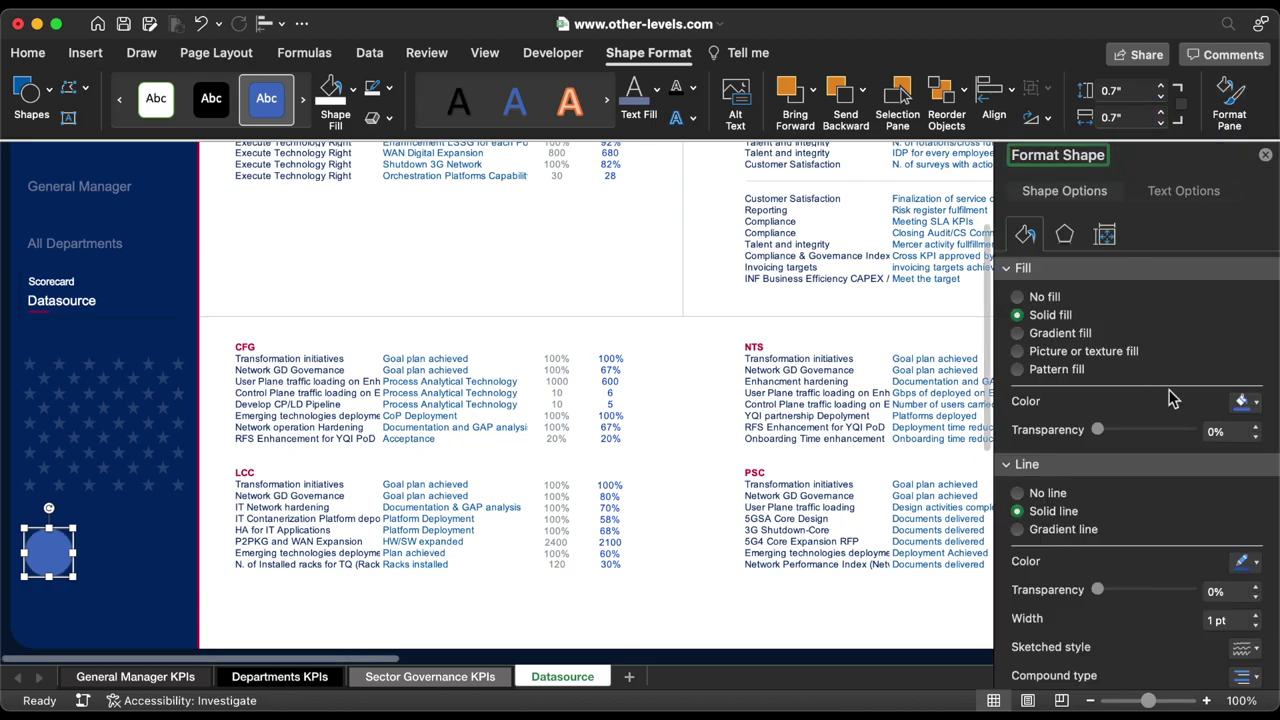
click(1241, 401)
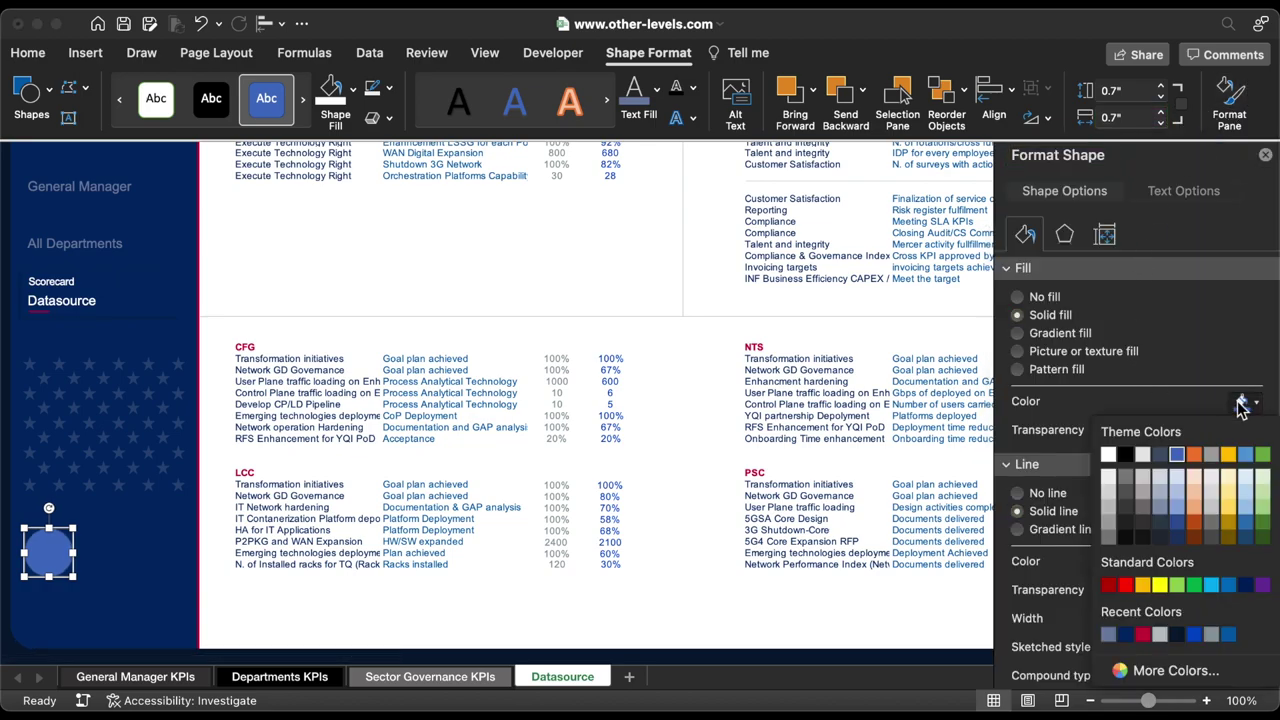
click(1165, 670)
text(96A6B4)
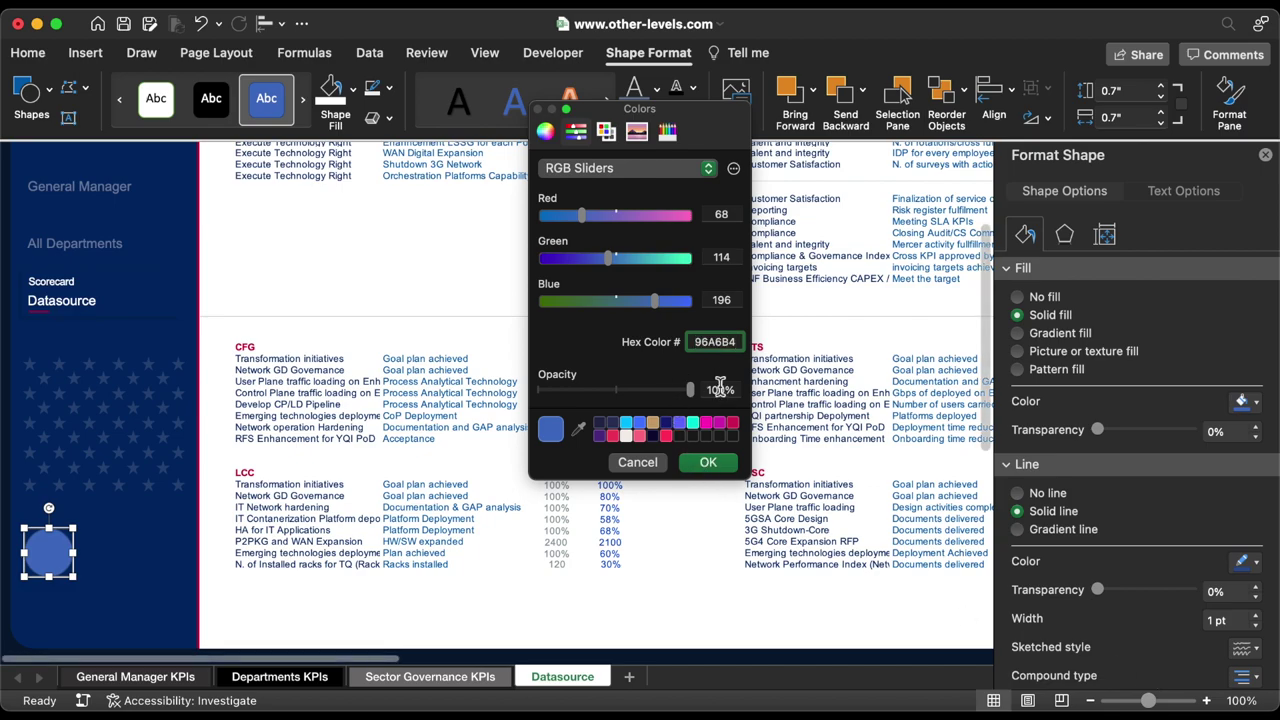
click(709, 463)
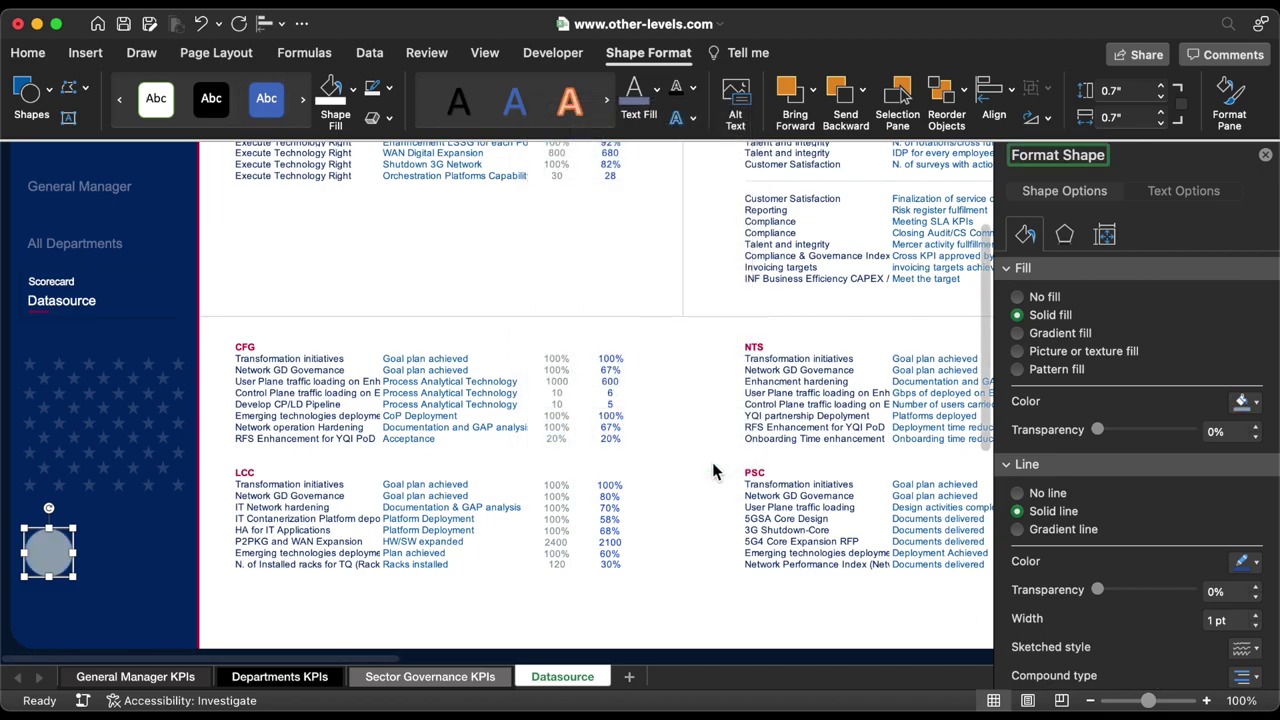
click(1265, 157)
click(86, 56)
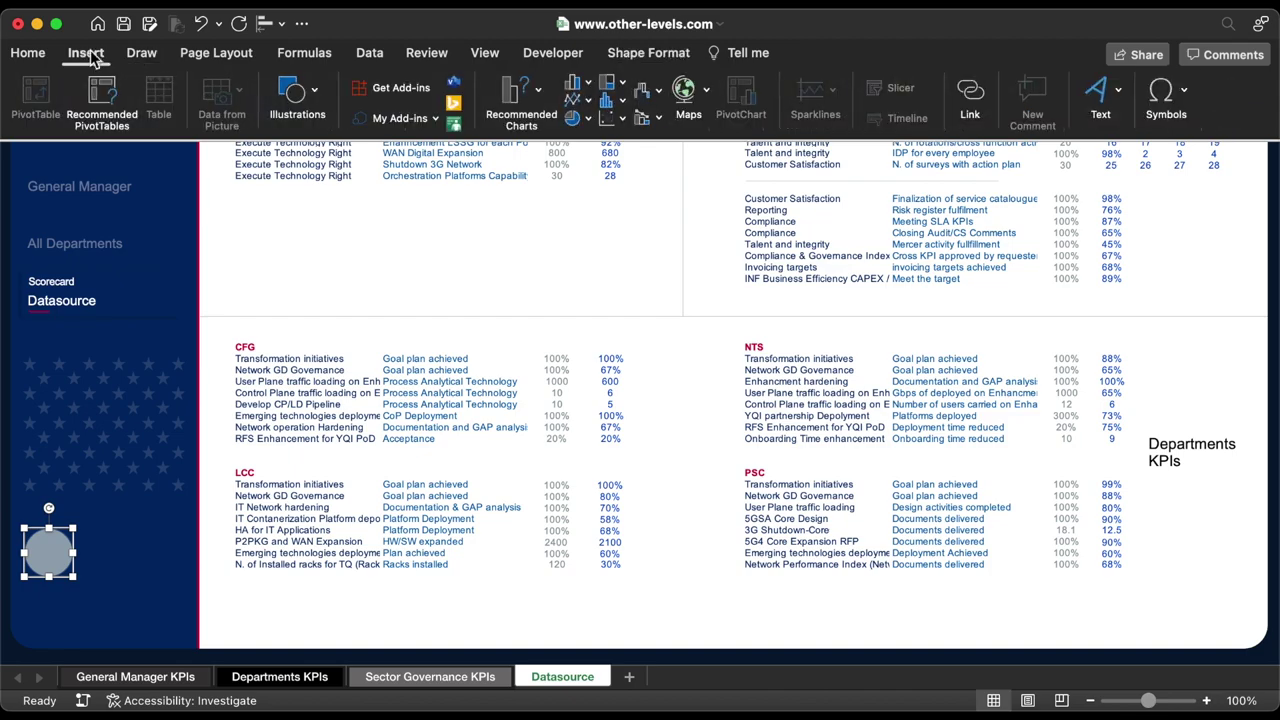
Insert the portrait photo from file, move it to the lower-left side panel, and begin cropping it.
click(297, 100)
click(190, 150)
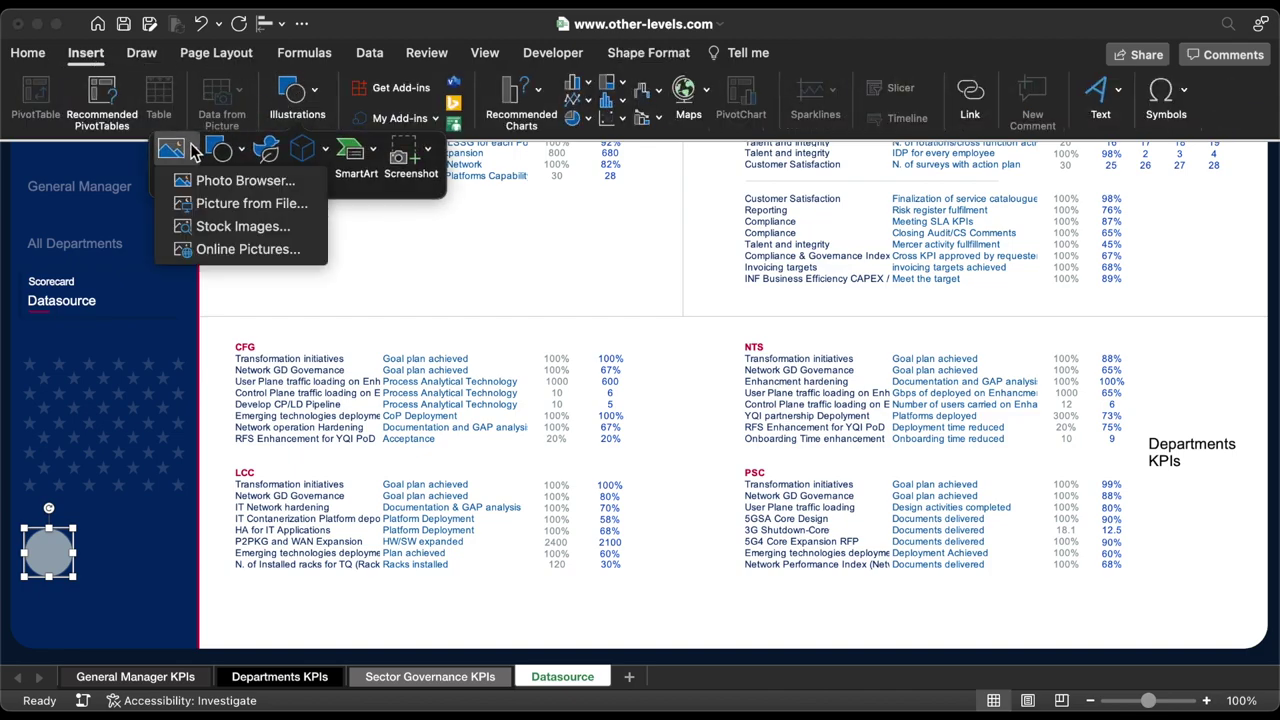
click(232, 203)
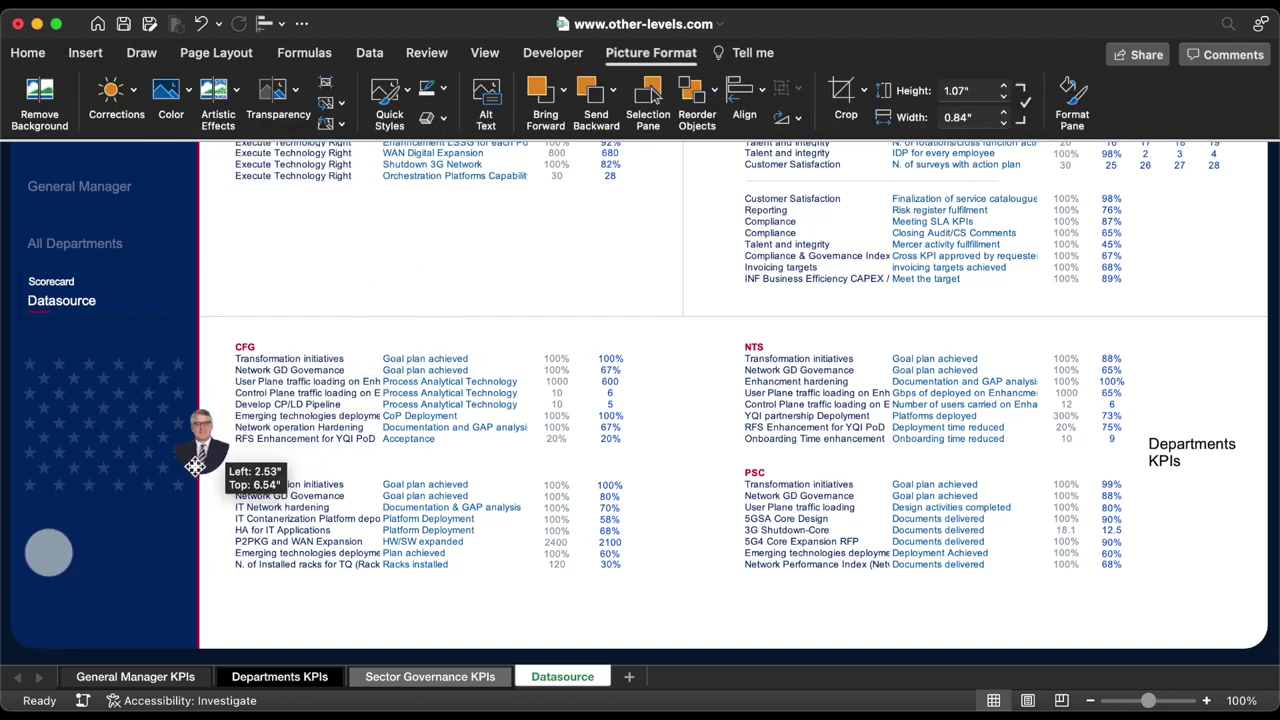
drag(206, 446, 62, 575)
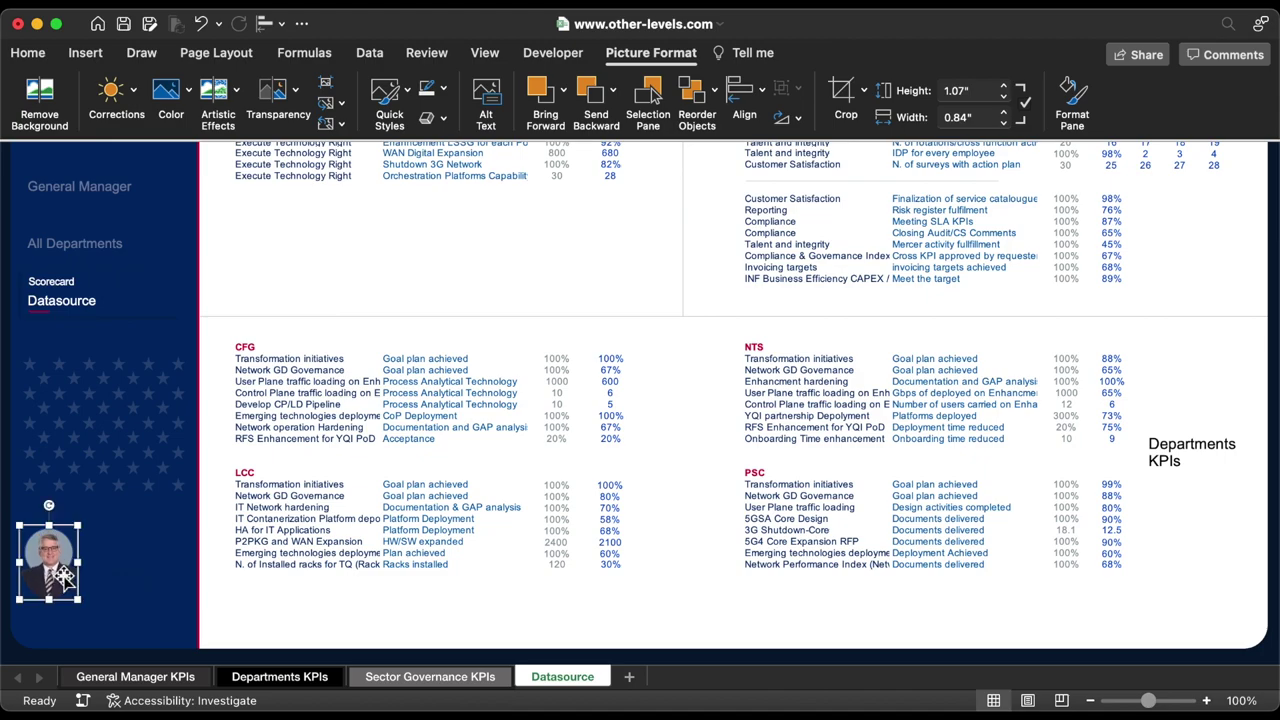
click(846, 92)
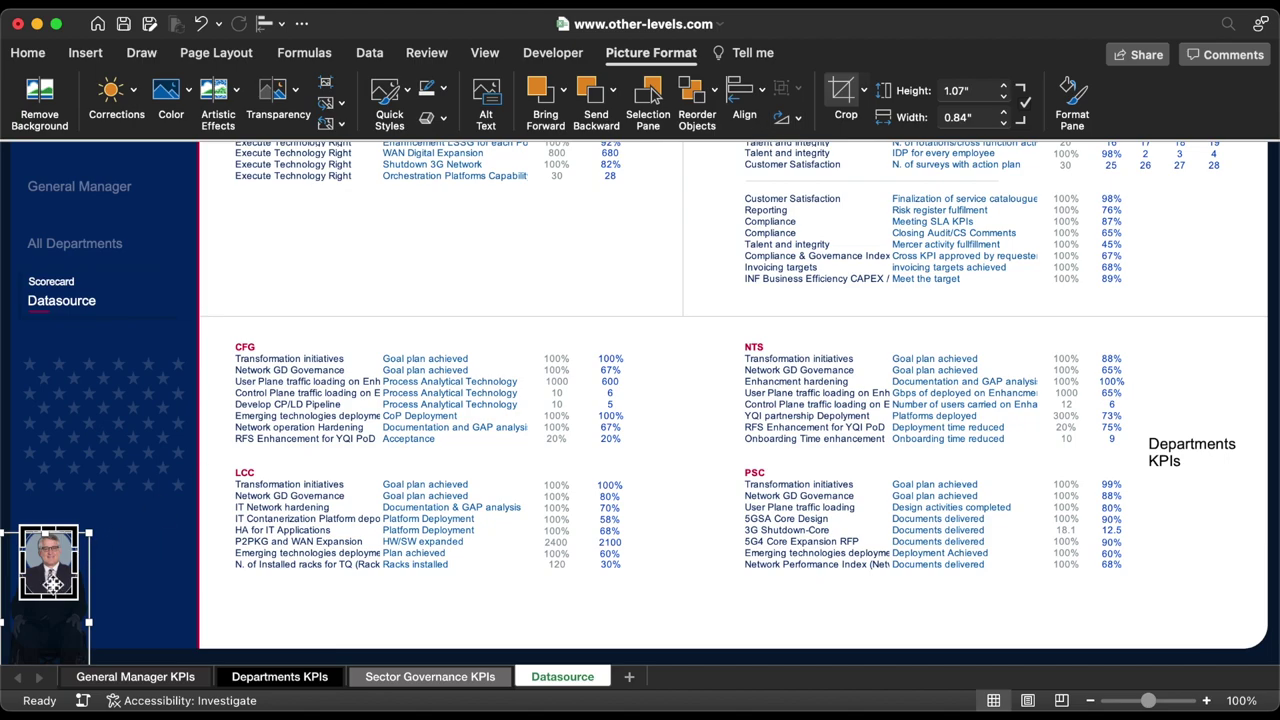
Finish the circular crop and move the Scorecard/Datasource text group below the photo.
click(69, 305)
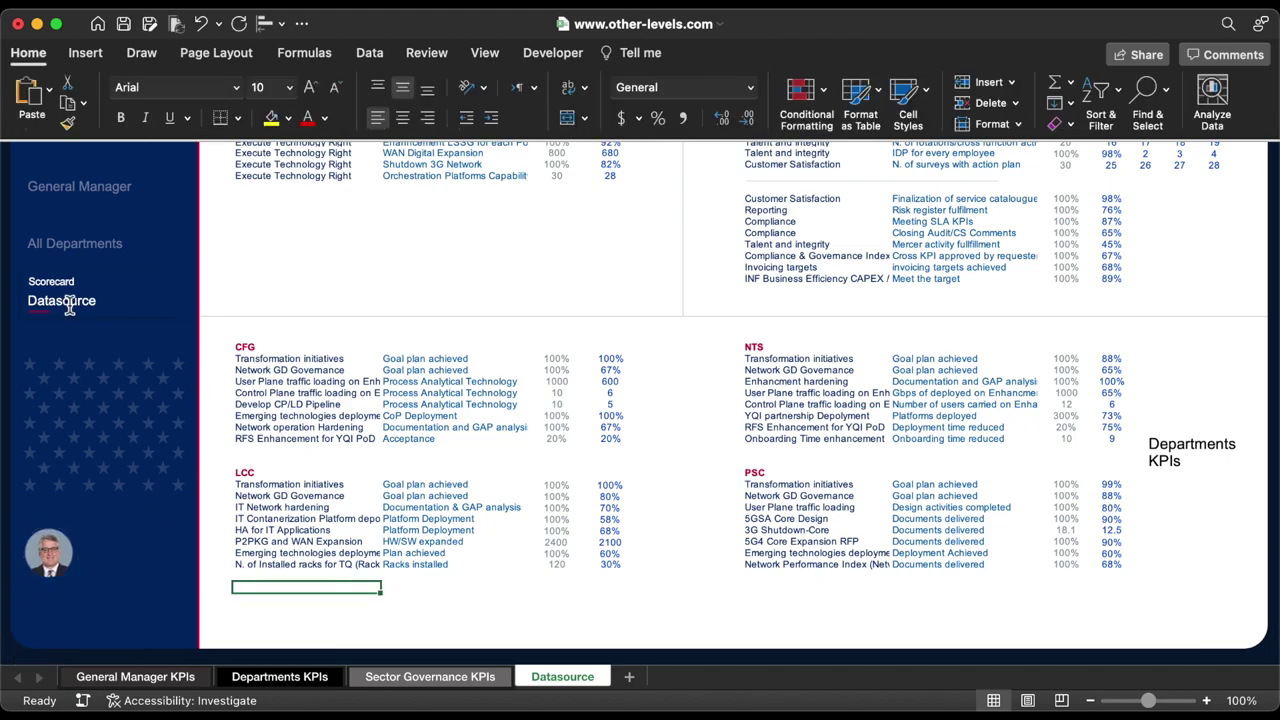
click(86, 288)
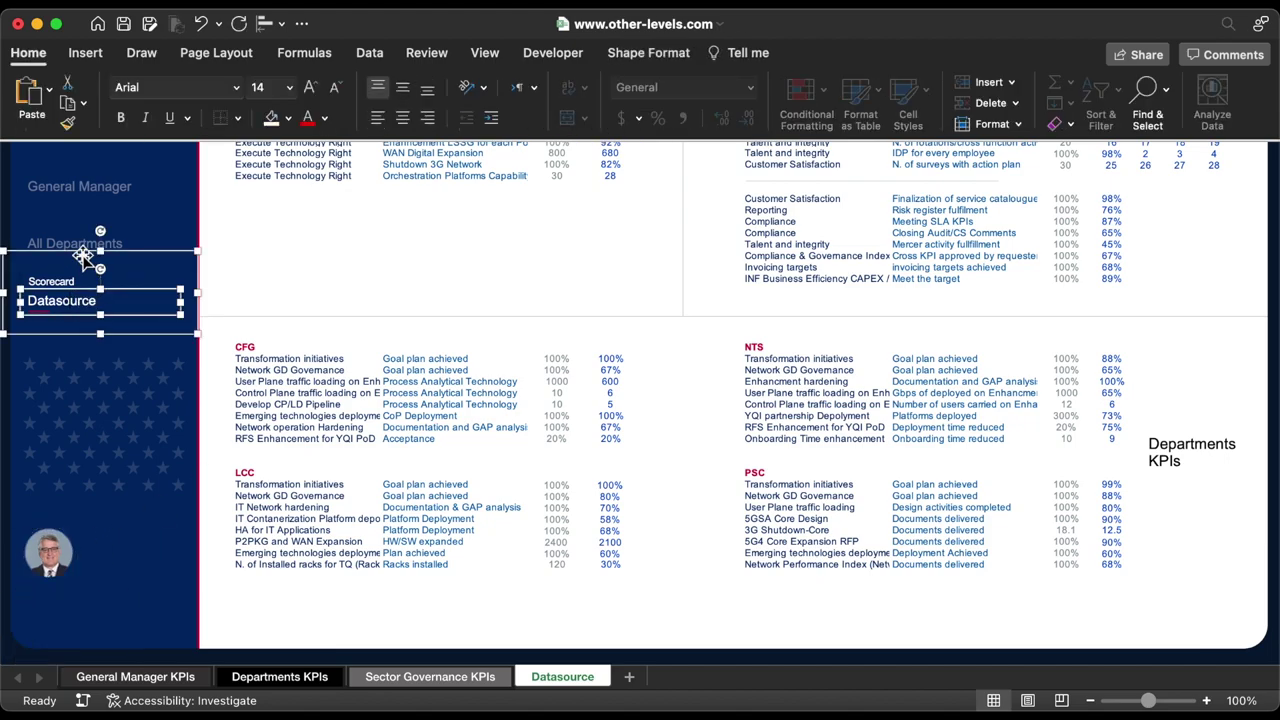
click(75, 258)
drag(79, 256, 80, 582)
click(128, 608)
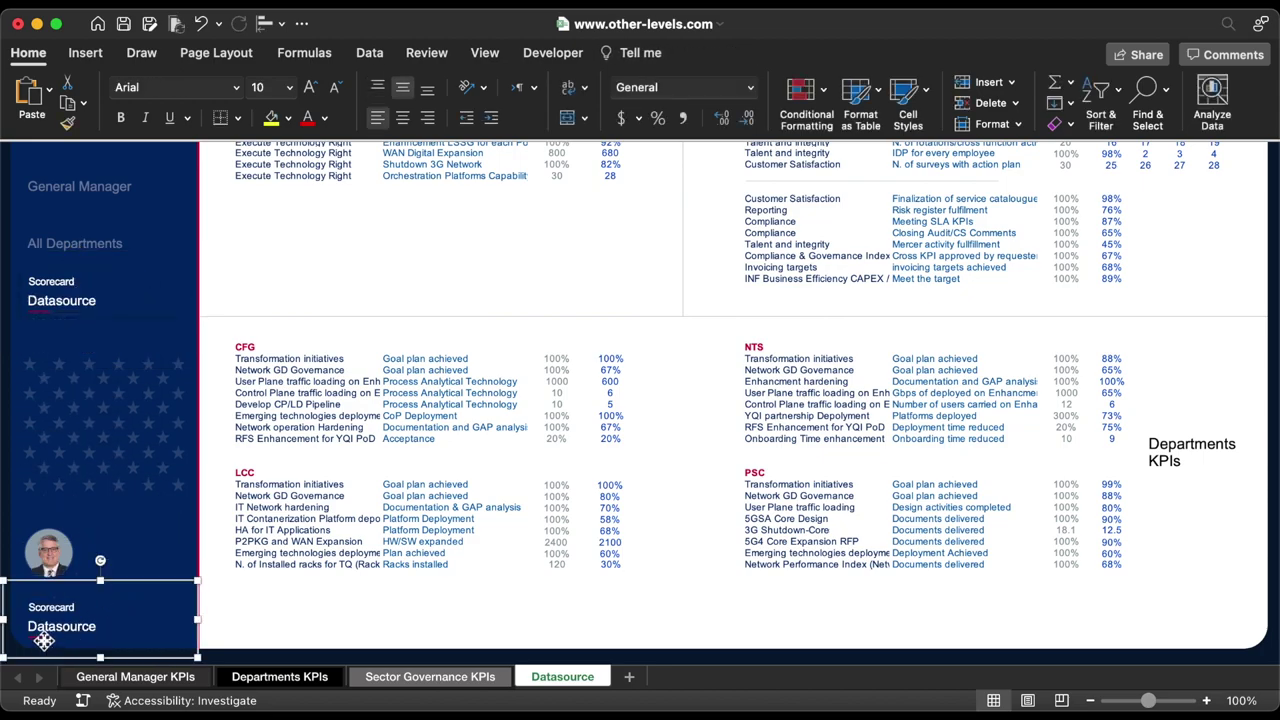
Replace the labels with the person's name and the title Other Level's Sector GM, shrinking the title.
double_click(63, 600)
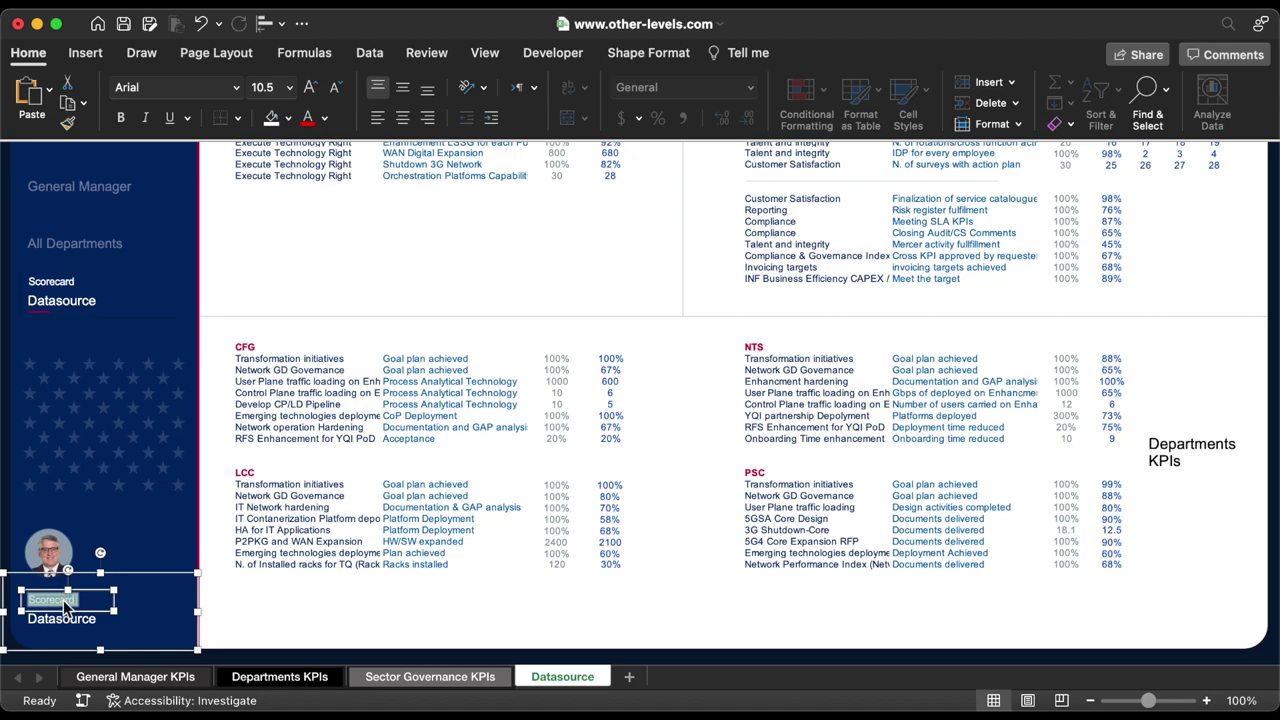
text(Jean S. Dyayne)
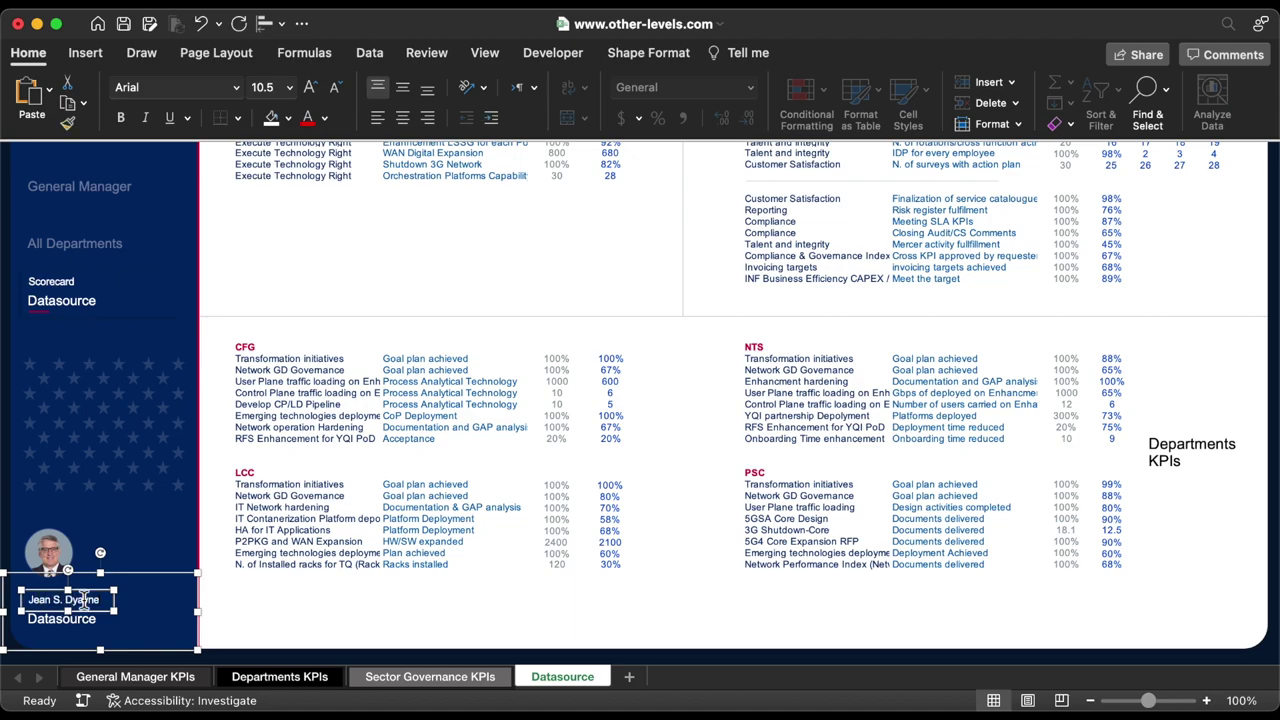
double_click(76, 622)
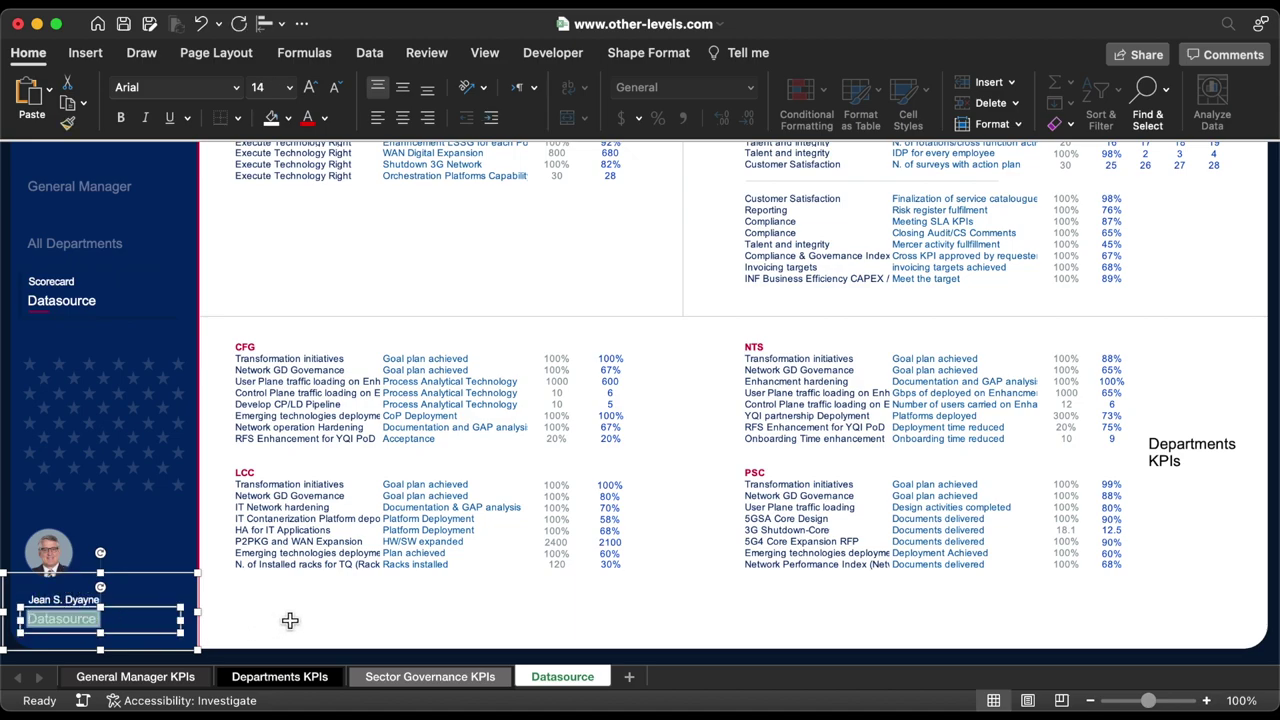
text(Other Level's Sector GM)
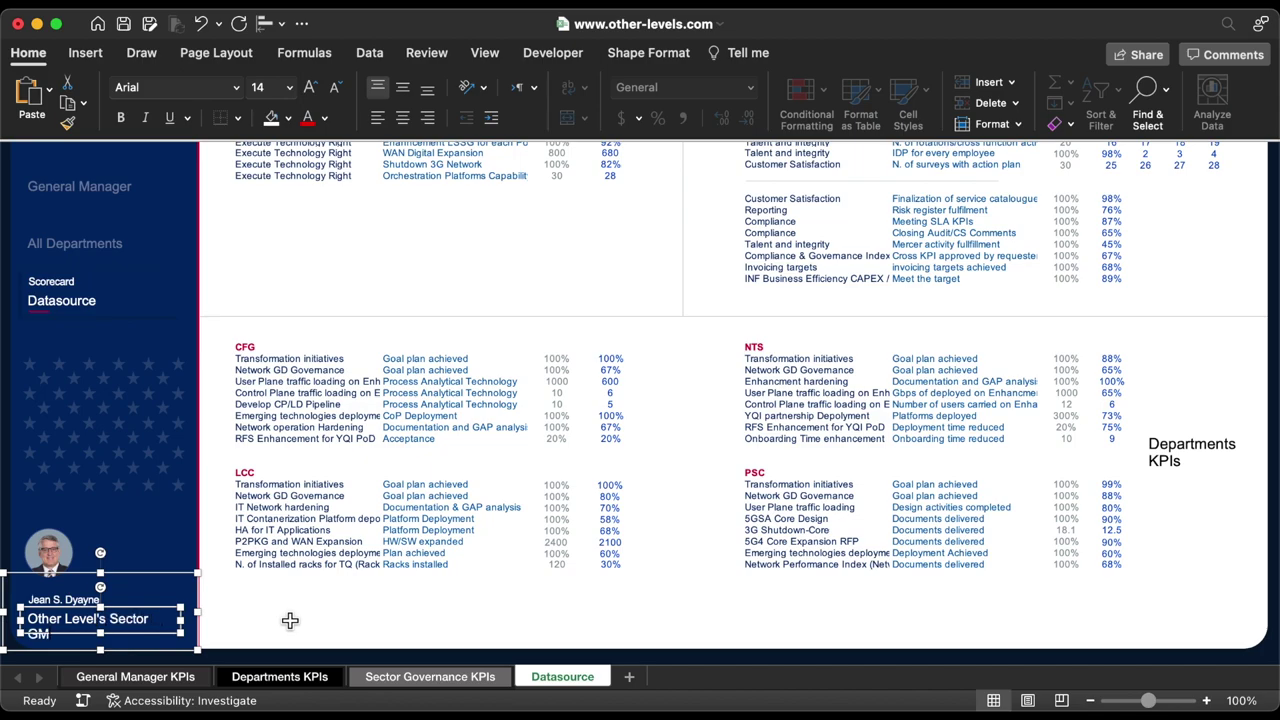
triple_click(128, 618)
click(337, 88)
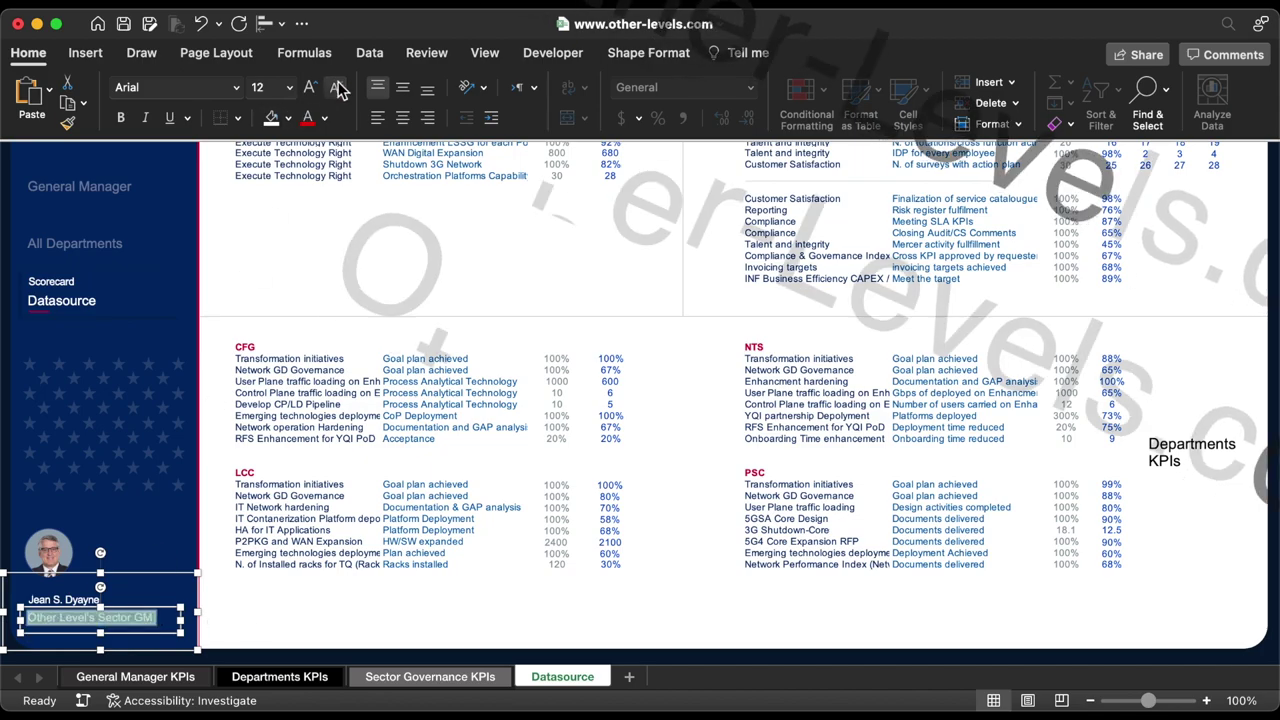
Enlarge the name text and widen its box so the full name shows.
click(80, 598)
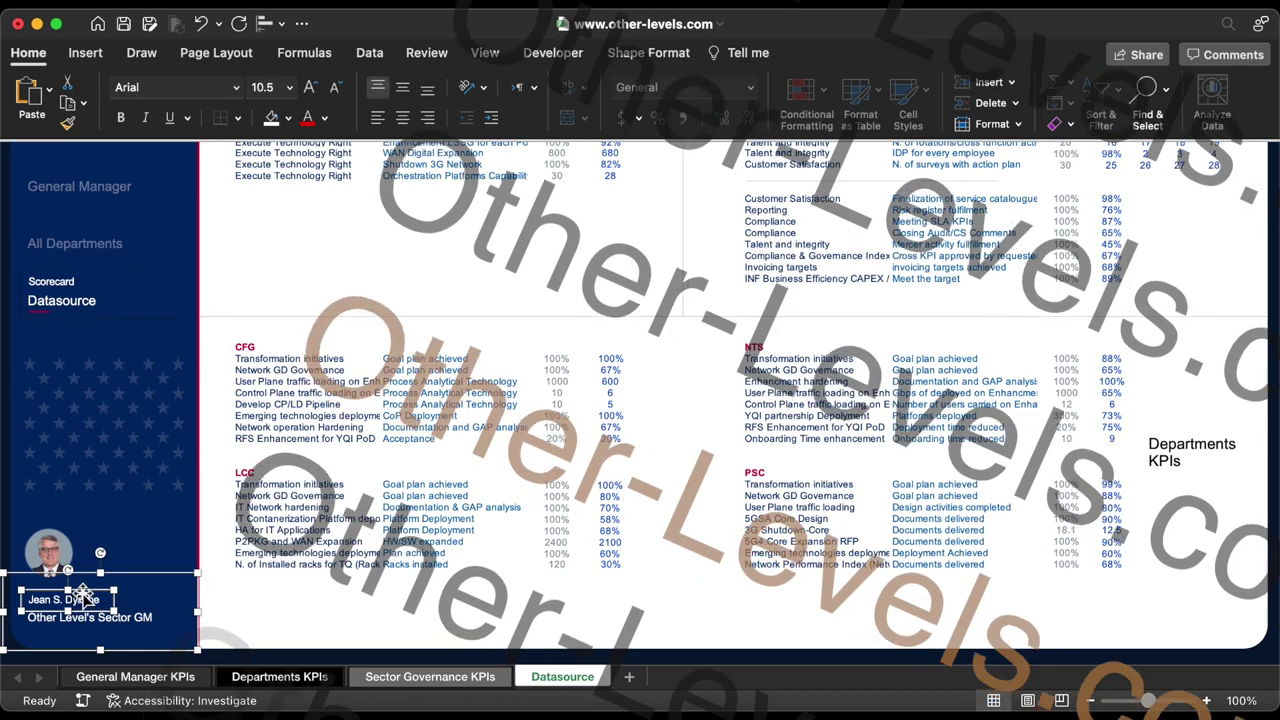
click(311, 88)
click(311, 88)
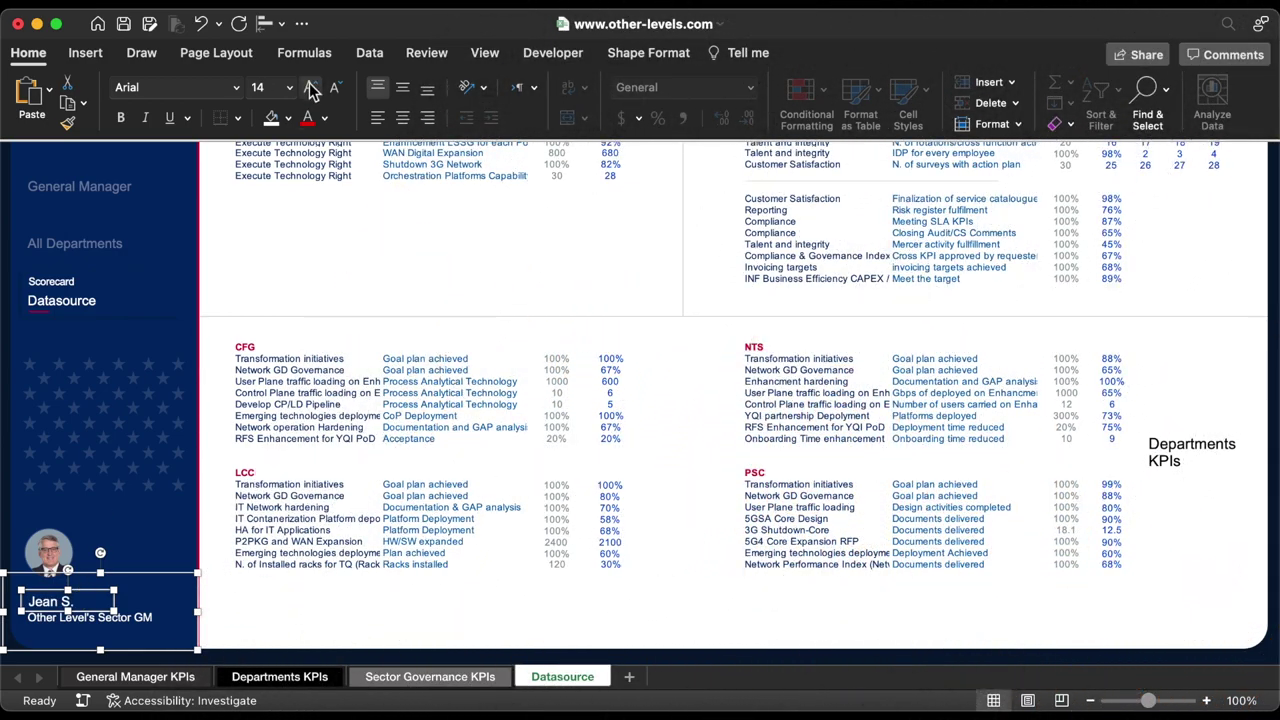
drag(115, 610, 166, 610)
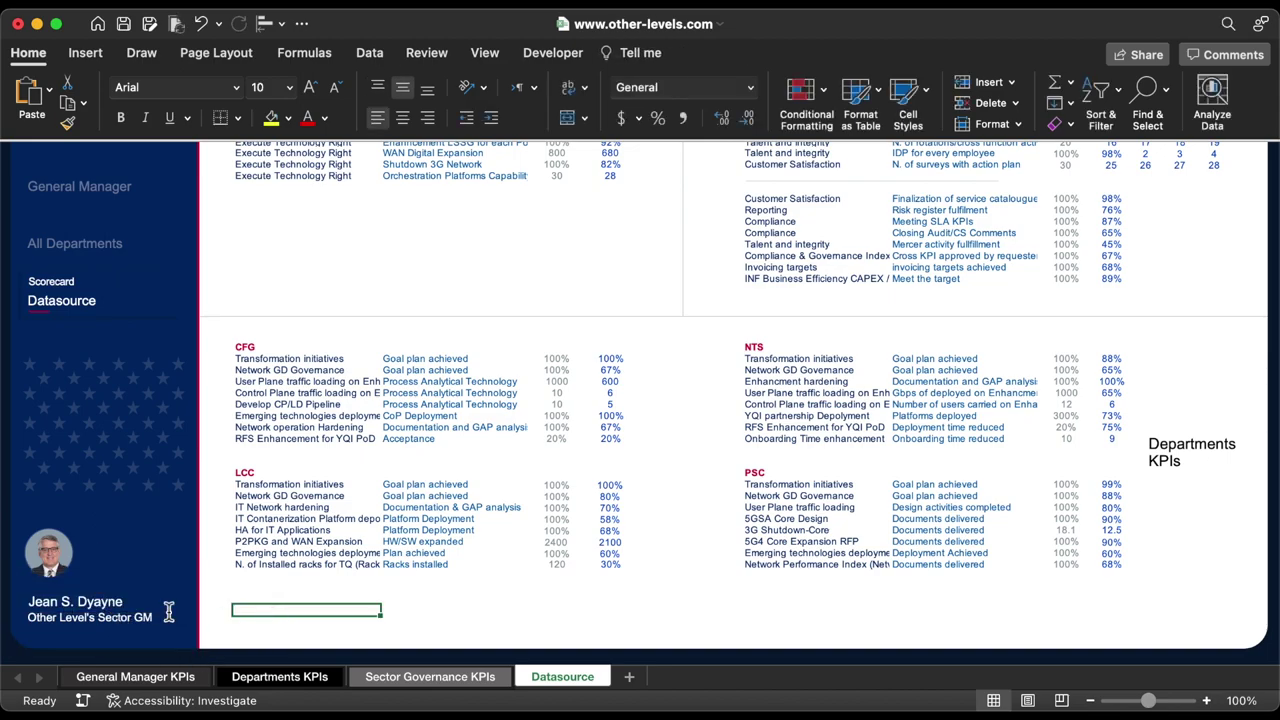
click(80, 605)
click(45, 555)
click(45, 550)
Group the photo with its grey circle and nudge the name box slightly up.
shift+click(47, 555)
right_click(48, 556)
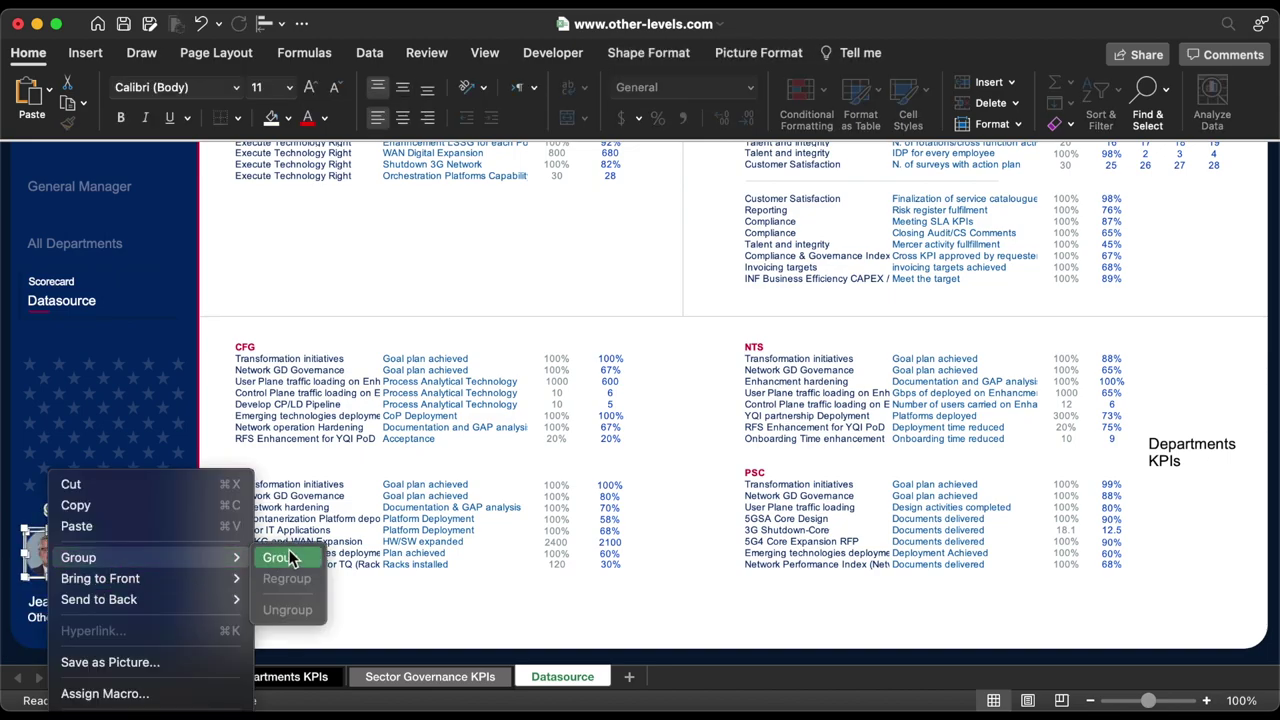
click(322, 588)
click(97, 566)
drag(153, 586, 153, 578)
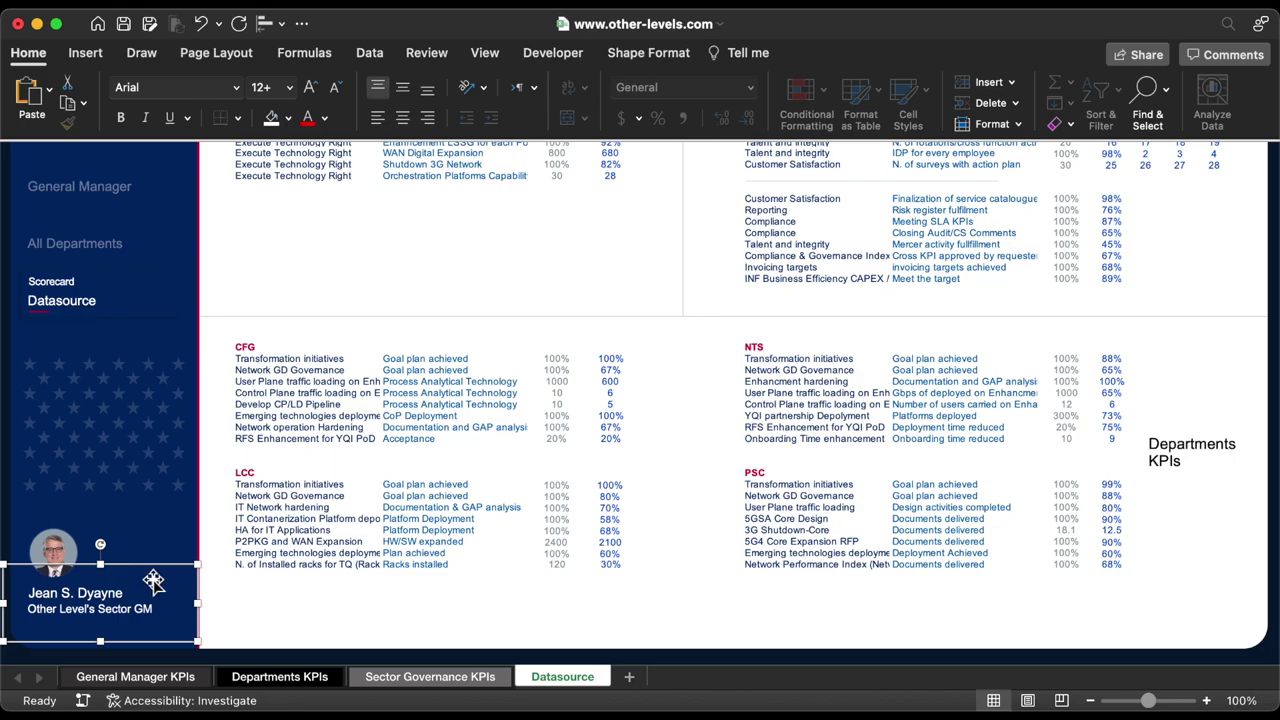
click(222, 612)
Move the four department KPI blocks down one row and the Departments KPIs label slightly lower.
scroll(222, 612, down, 1)
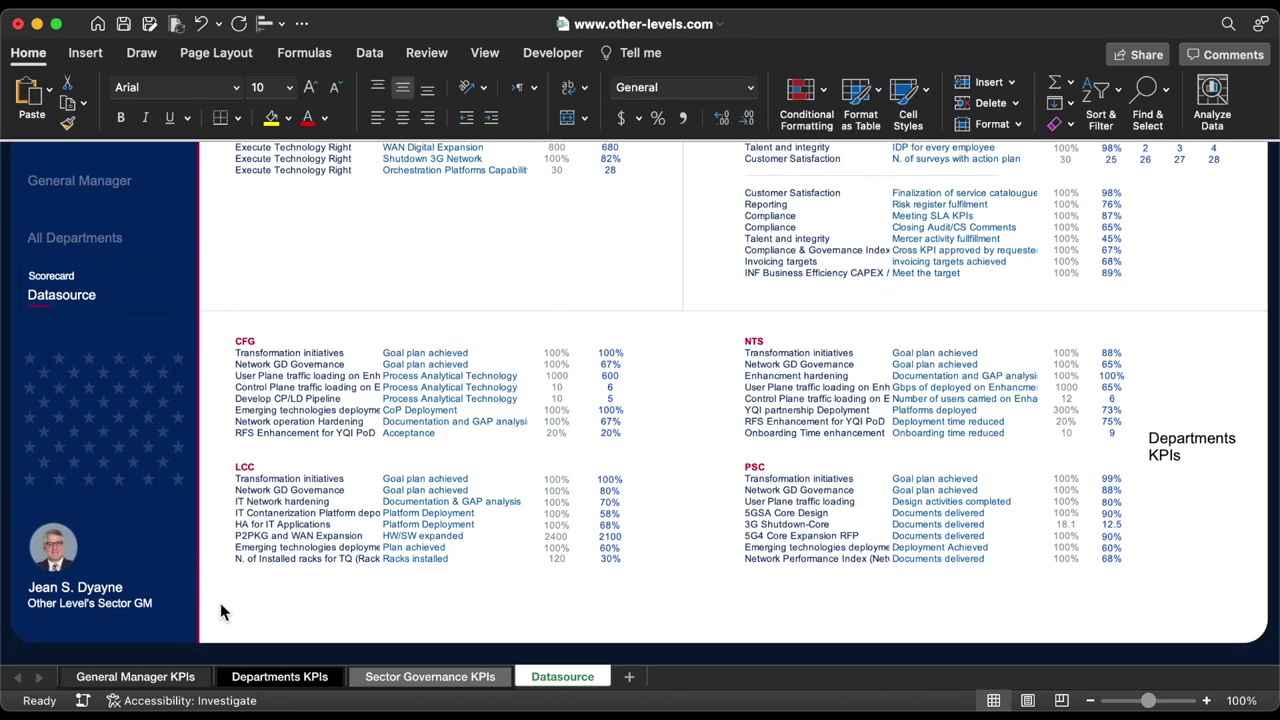
drag(245, 342, 505, 436)
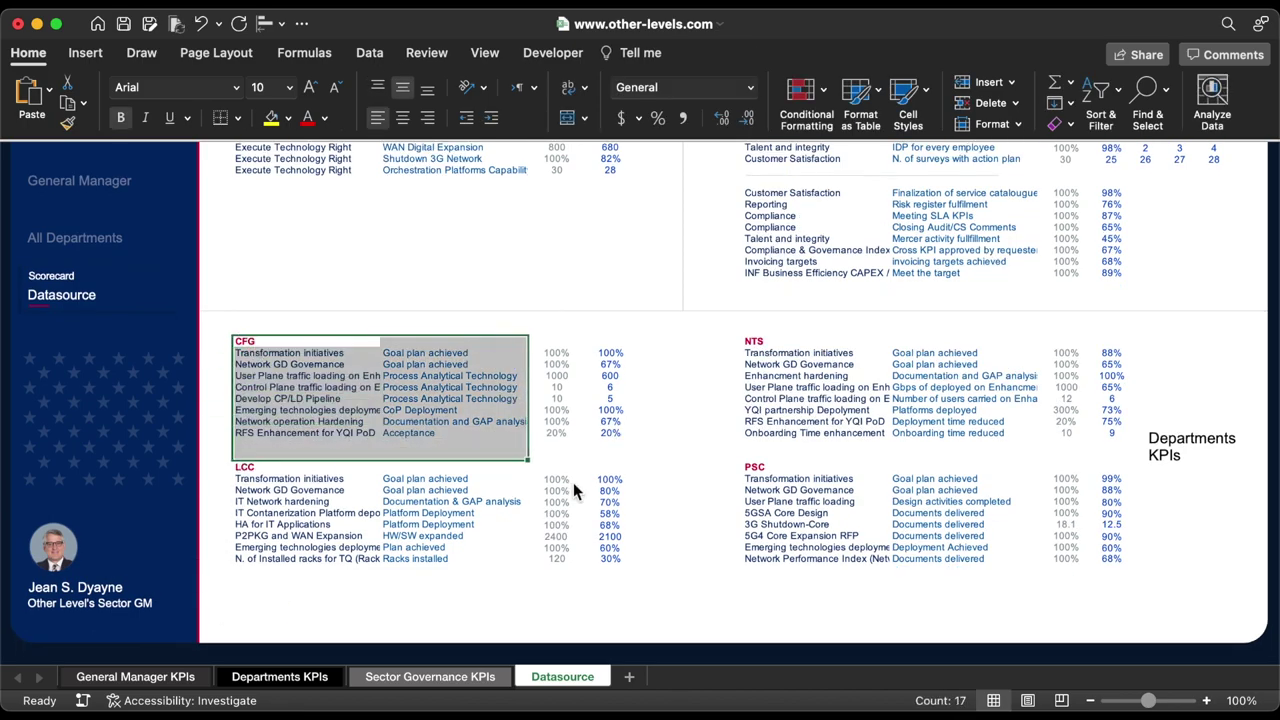
drag(573, 482, 1105, 561)
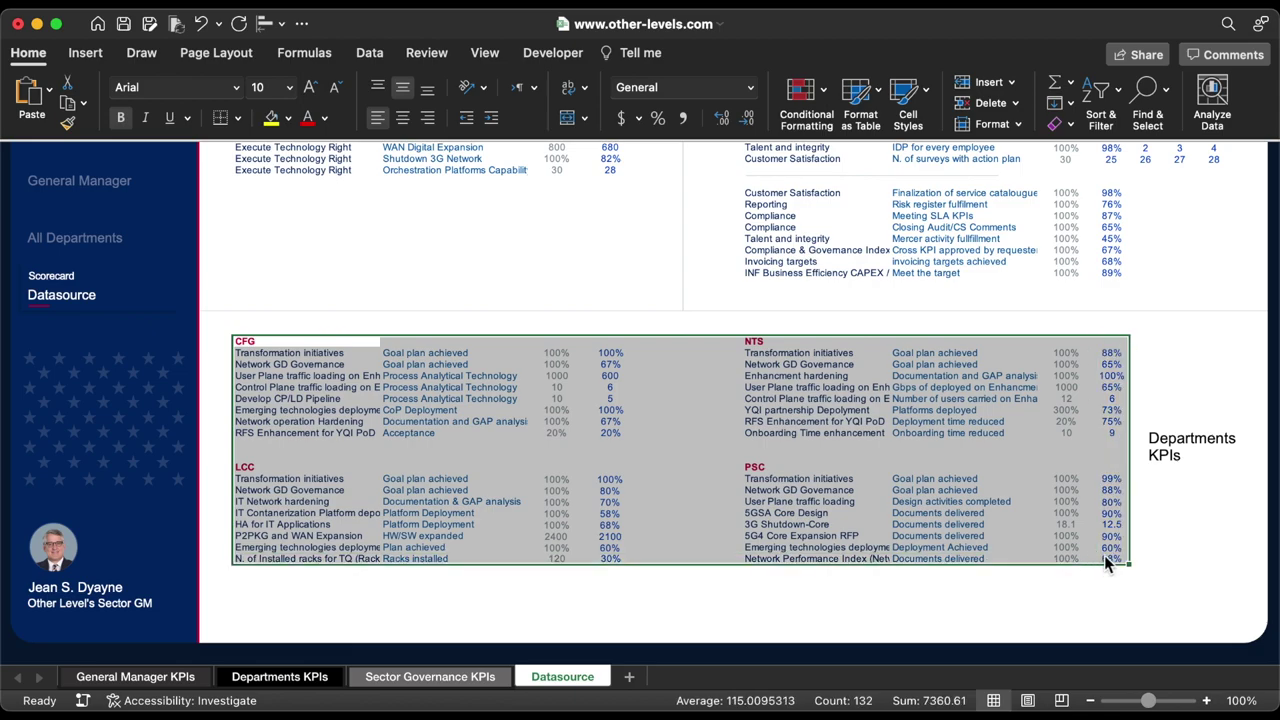
drag(897, 336, 897, 348)
click(1181, 432)
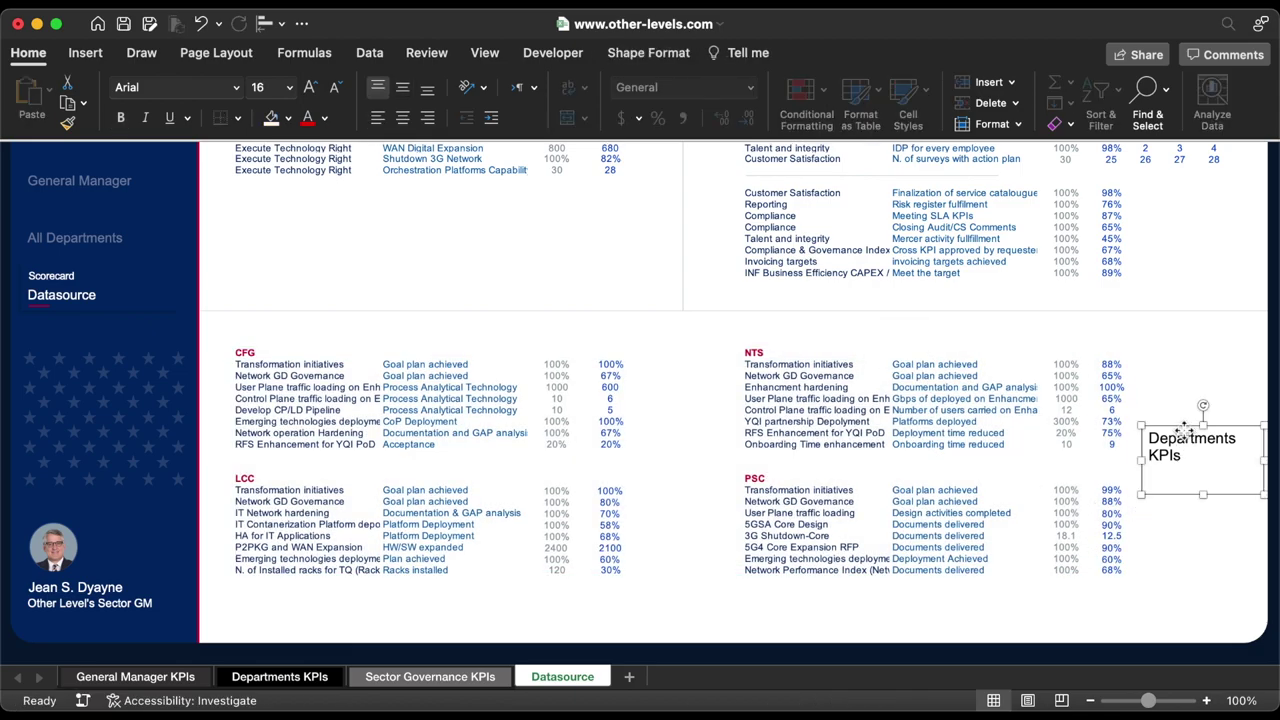
drag(1181, 432, 1183, 447)
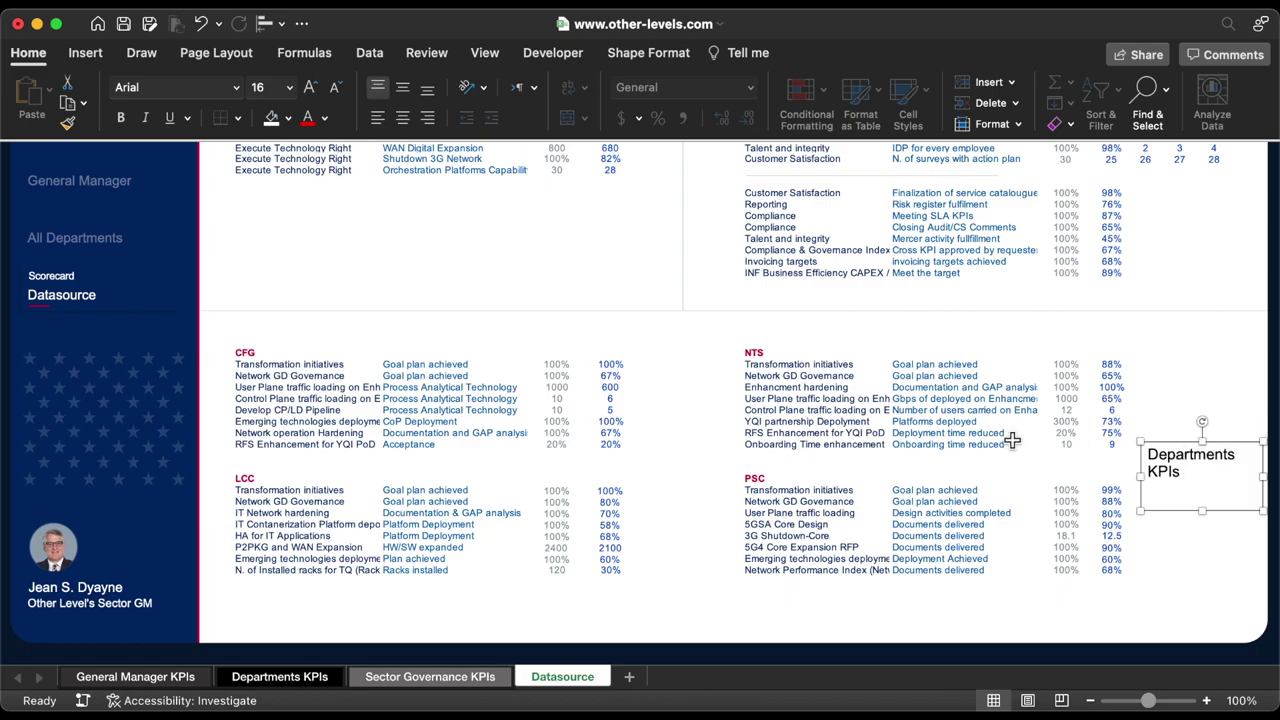
scroll(1012, 438, up, 5)
Draw a rounded rectangle below General Manager KPIs and fill it dark navy.
click(99, 60)
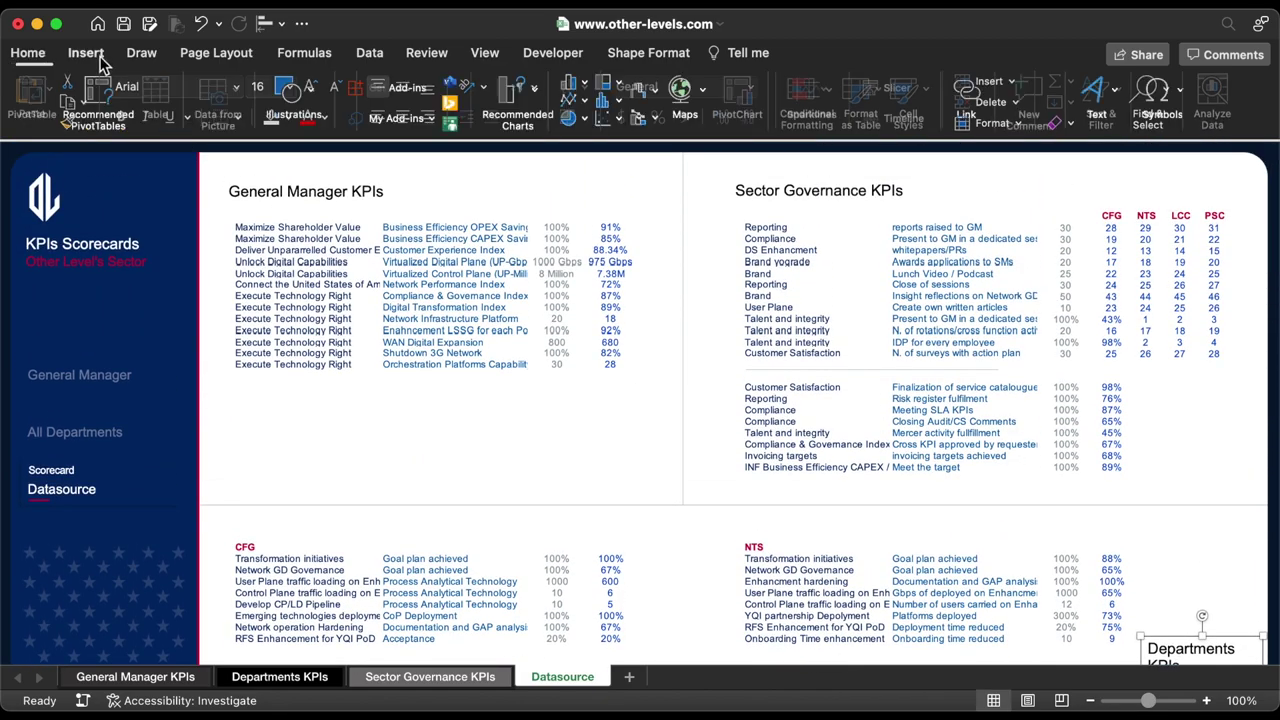
click(295, 105)
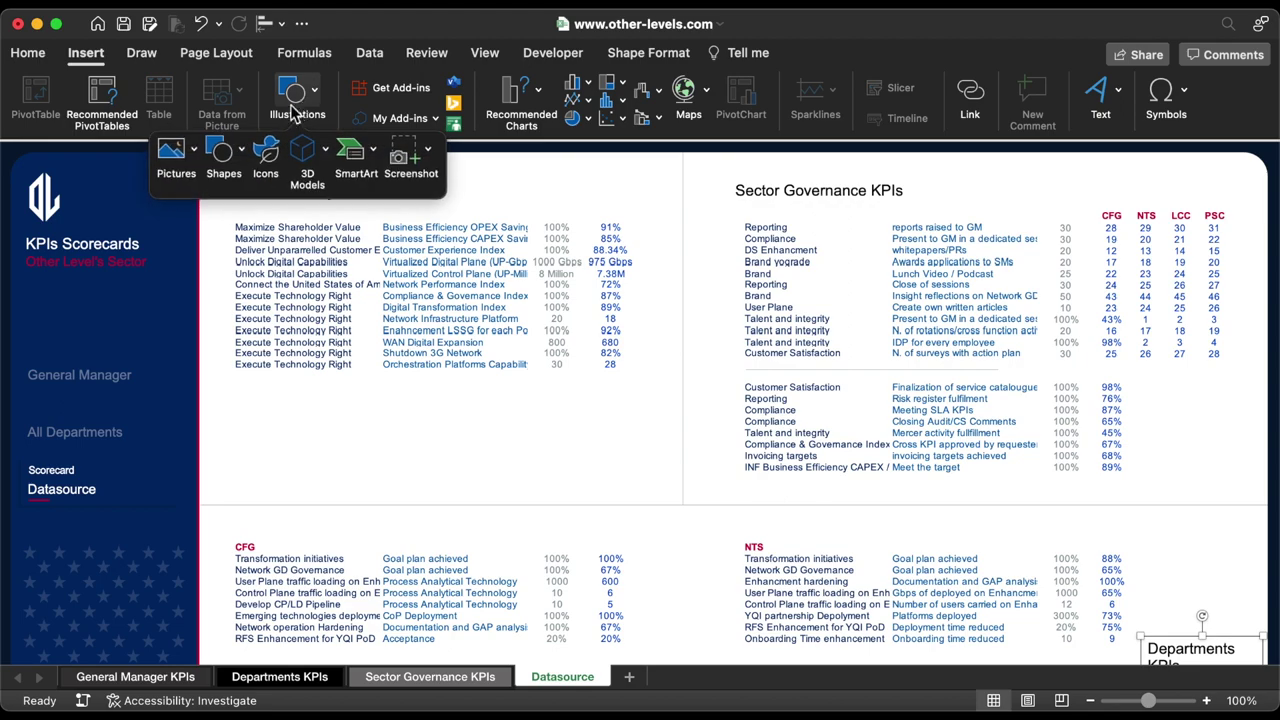
click(226, 150)
click(378, 211)
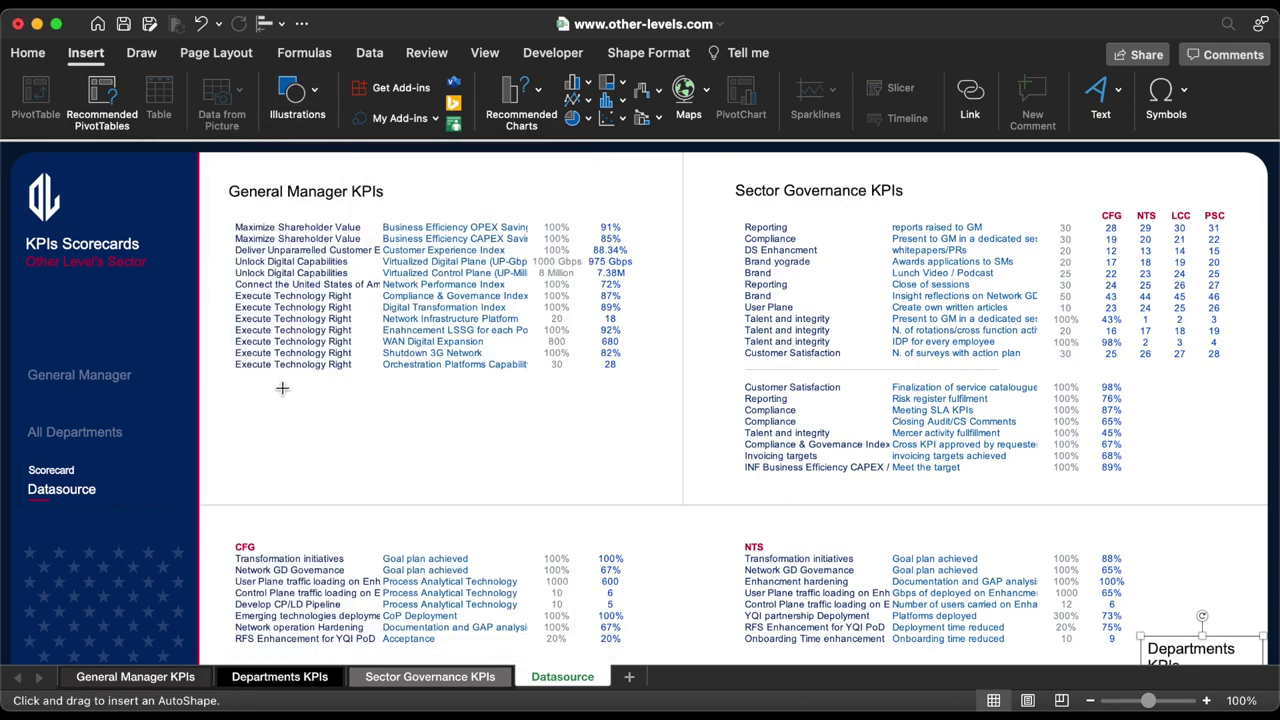
drag(244, 398, 626, 483)
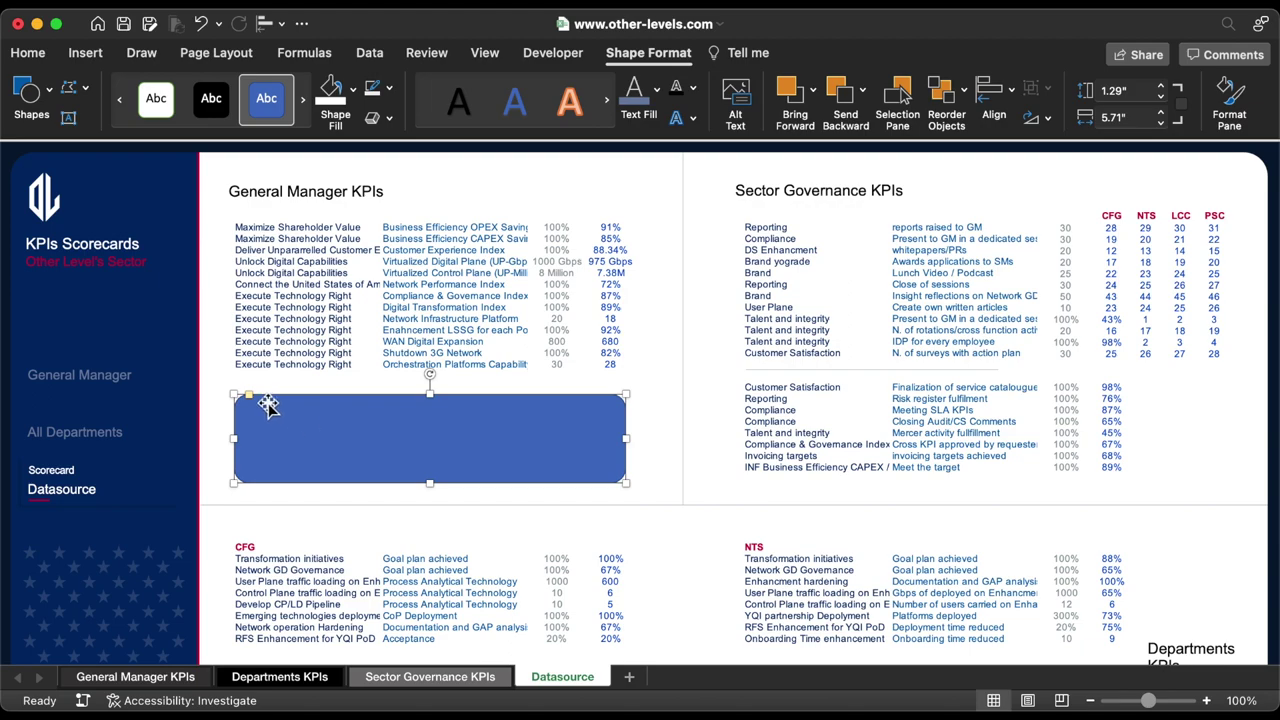
click(352, 88)
click(364, 386)
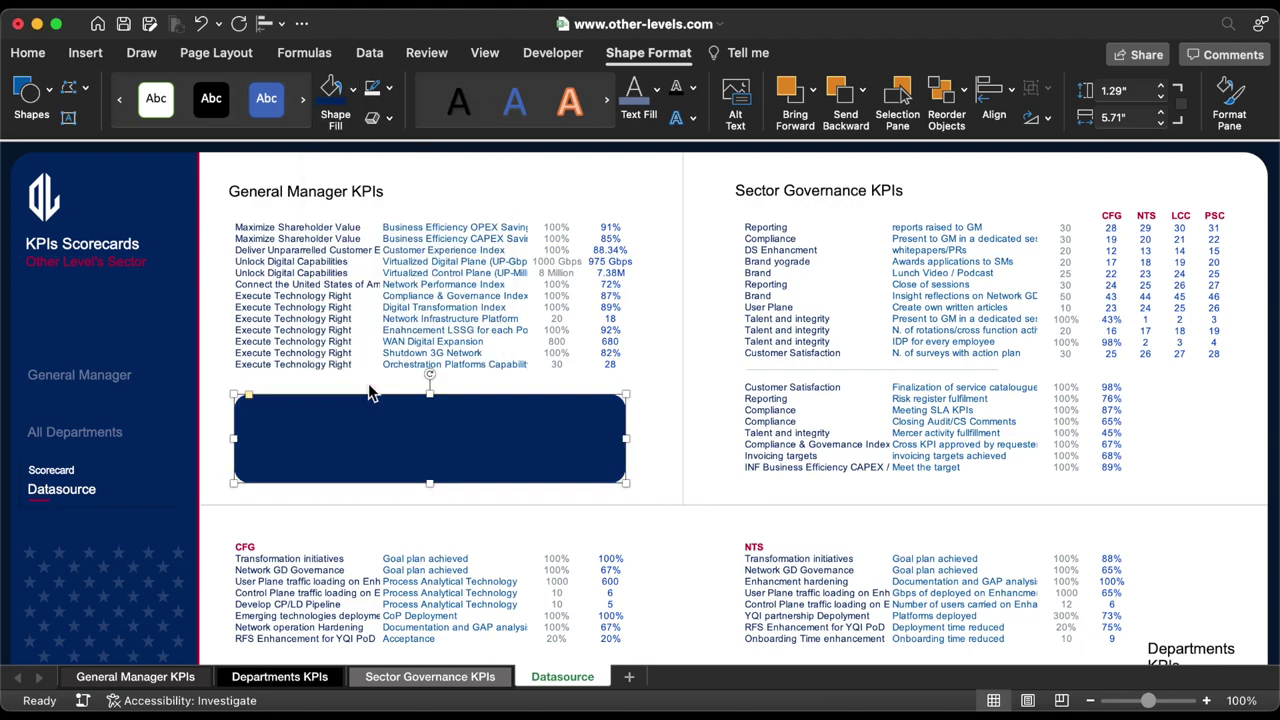
Duplicate the title box twice onto the rectangle as 'Last Update' and the date '23 Dec, 2022'.
click(114, 244)
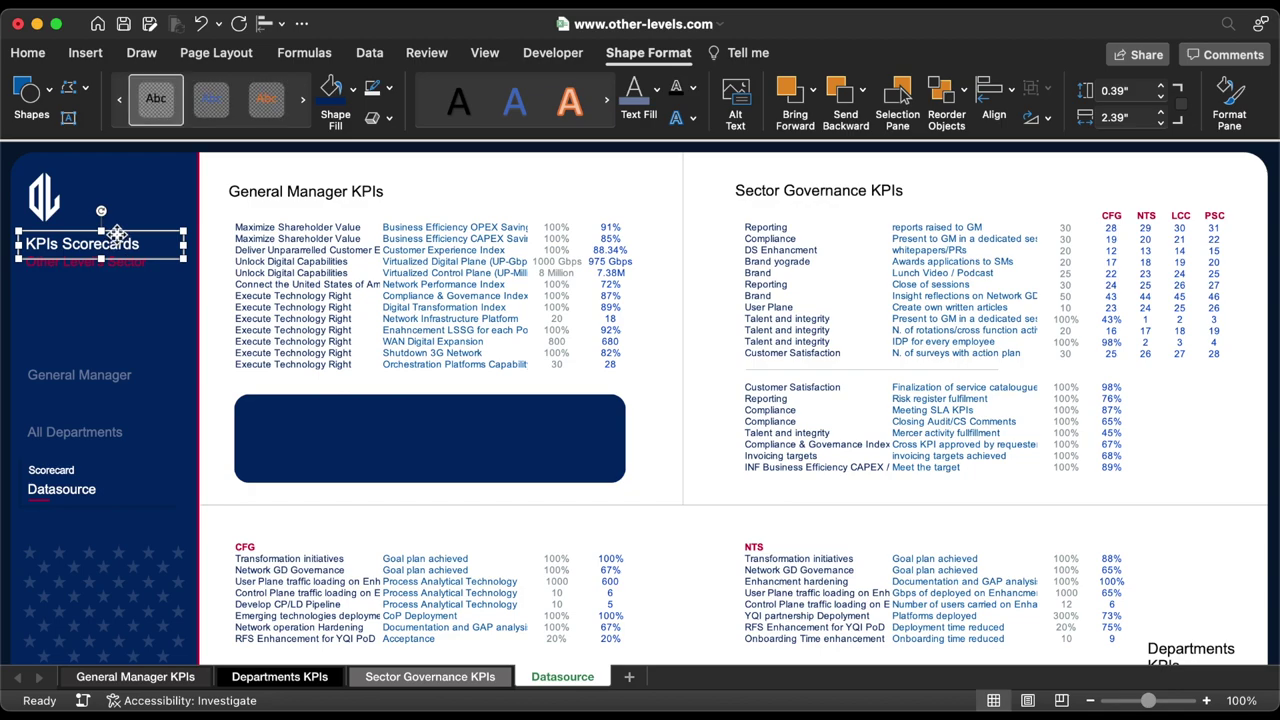
key(super+d)
drag(125, 244, 371, 408)
triple_click(343, 418)
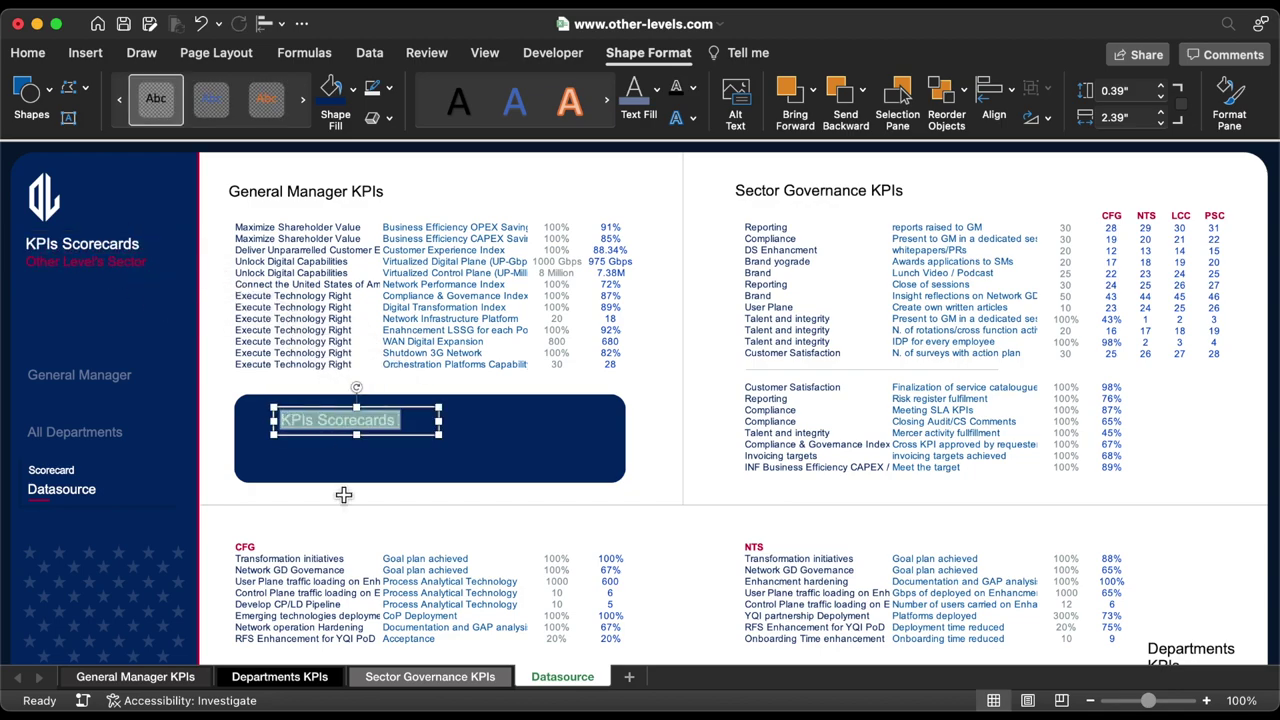
text(Last Upd)
key(Escape)
key(super+d)
drag(371, 422, 405, 460)
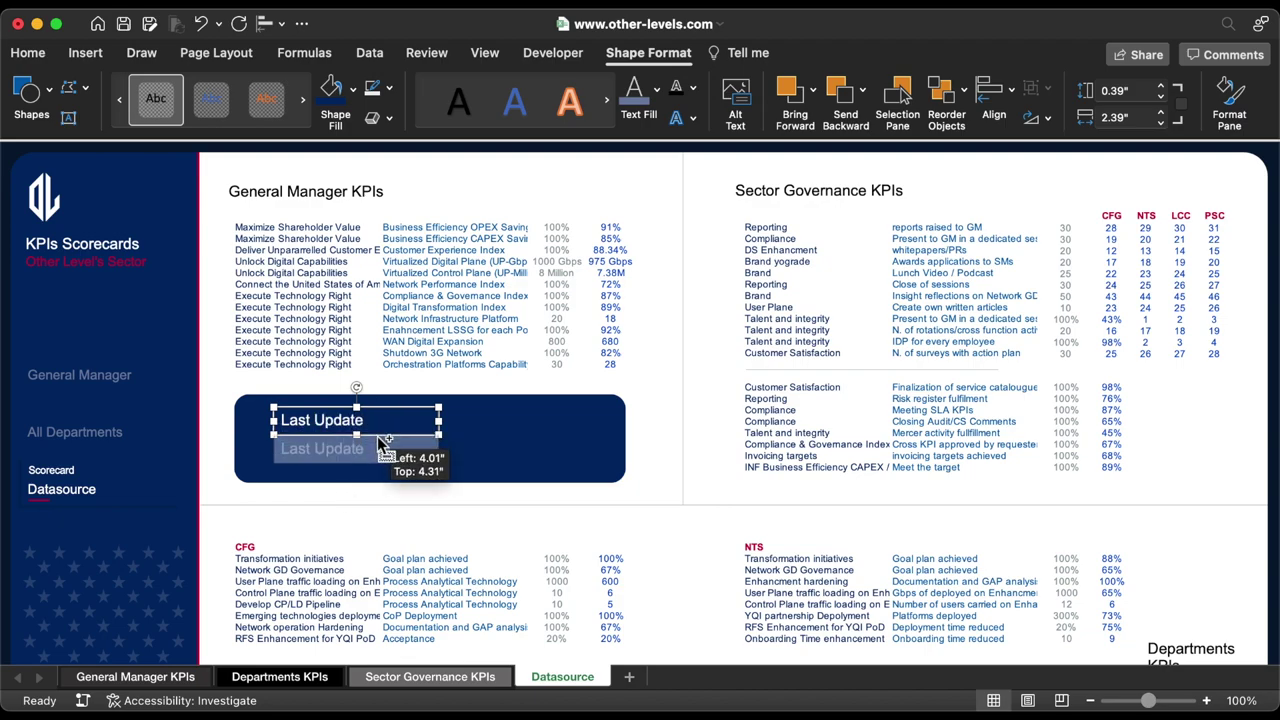
triple_click(320, 448)
text(23 Dec, 2022)
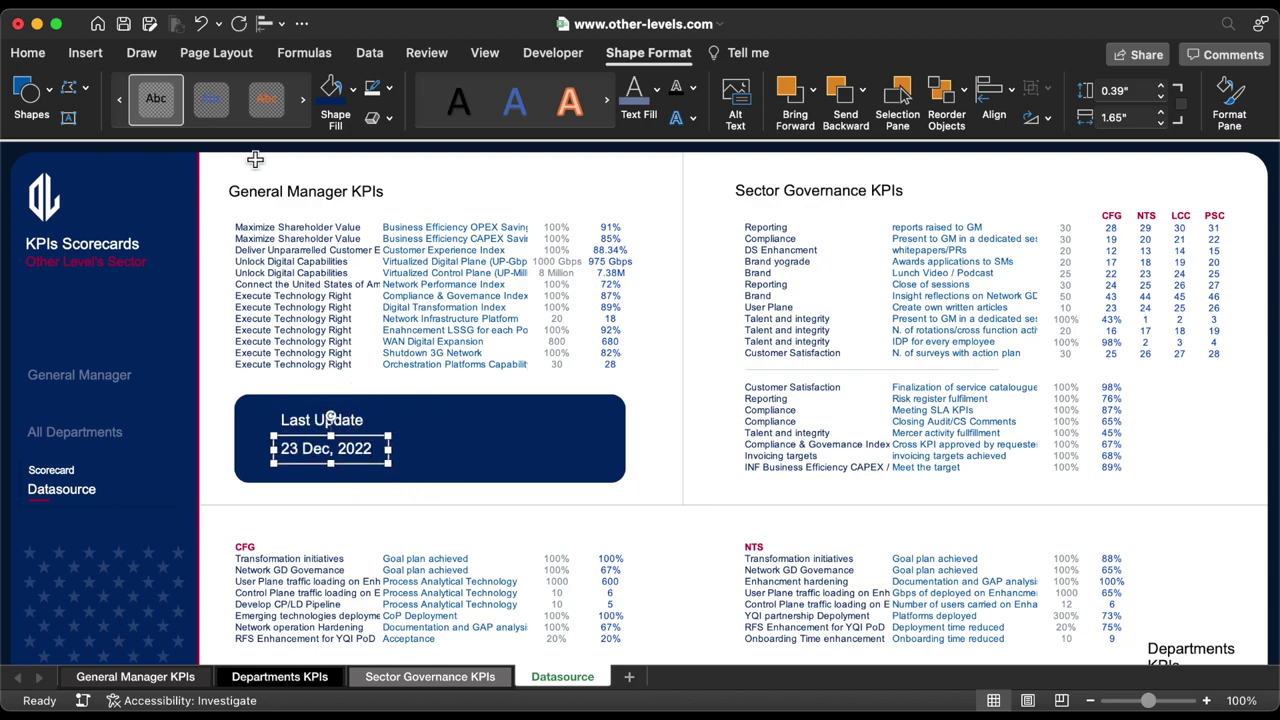
Shrink the date text and the Last Update label to 12, then reposition the label inside the card.
click(28, 53)
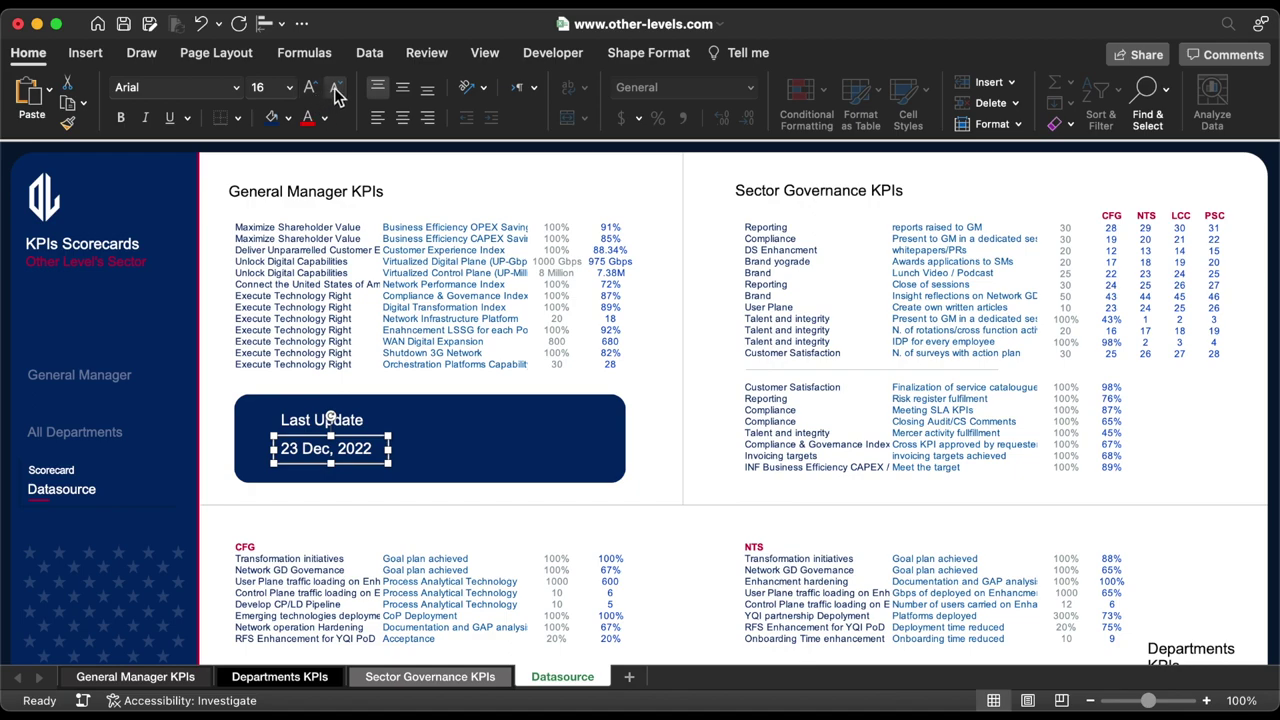
click(335, 90)
click(350, 413)
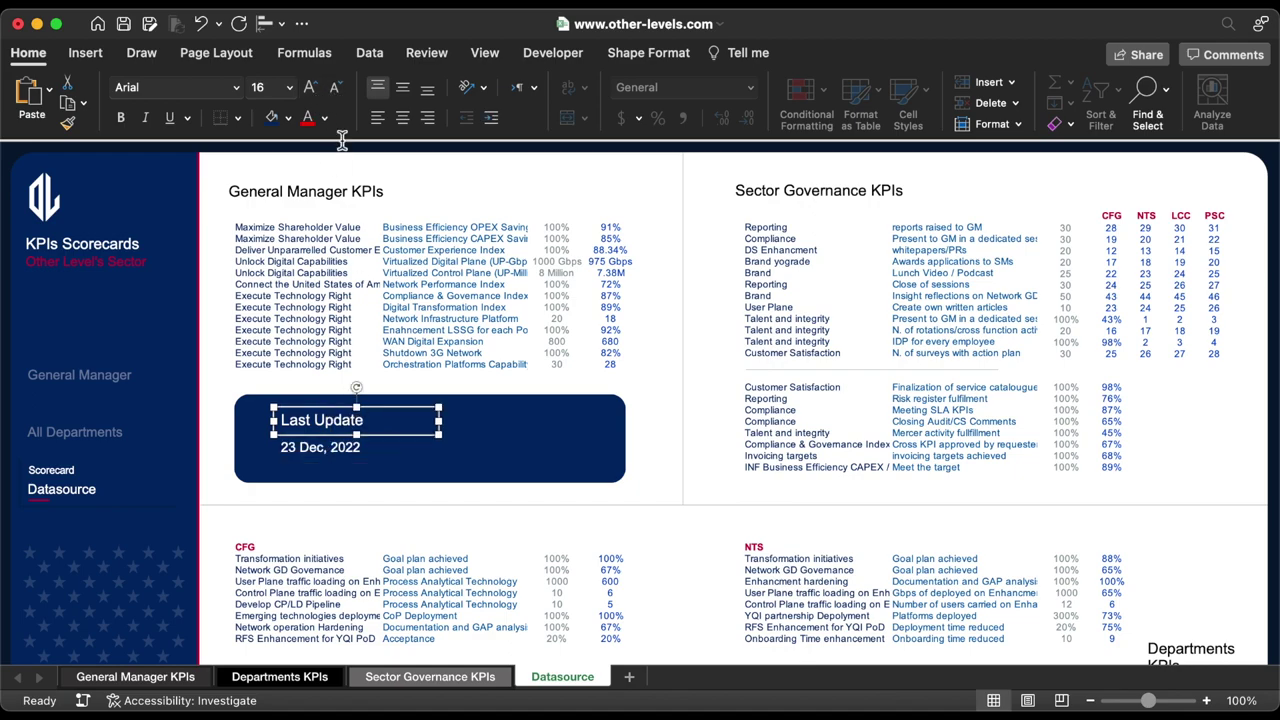
click(336, 90)
click(336, 90)
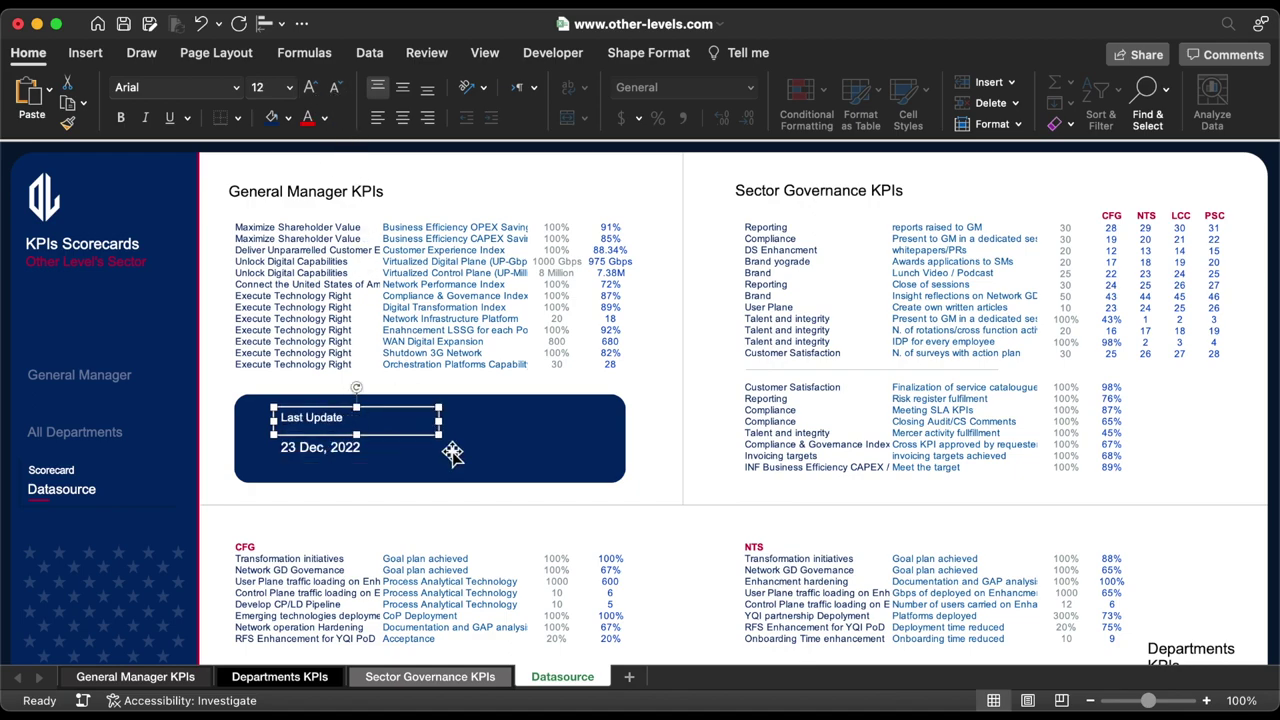
drag(438, 434, 418, 441)
drag(340, 412, 340, 422)
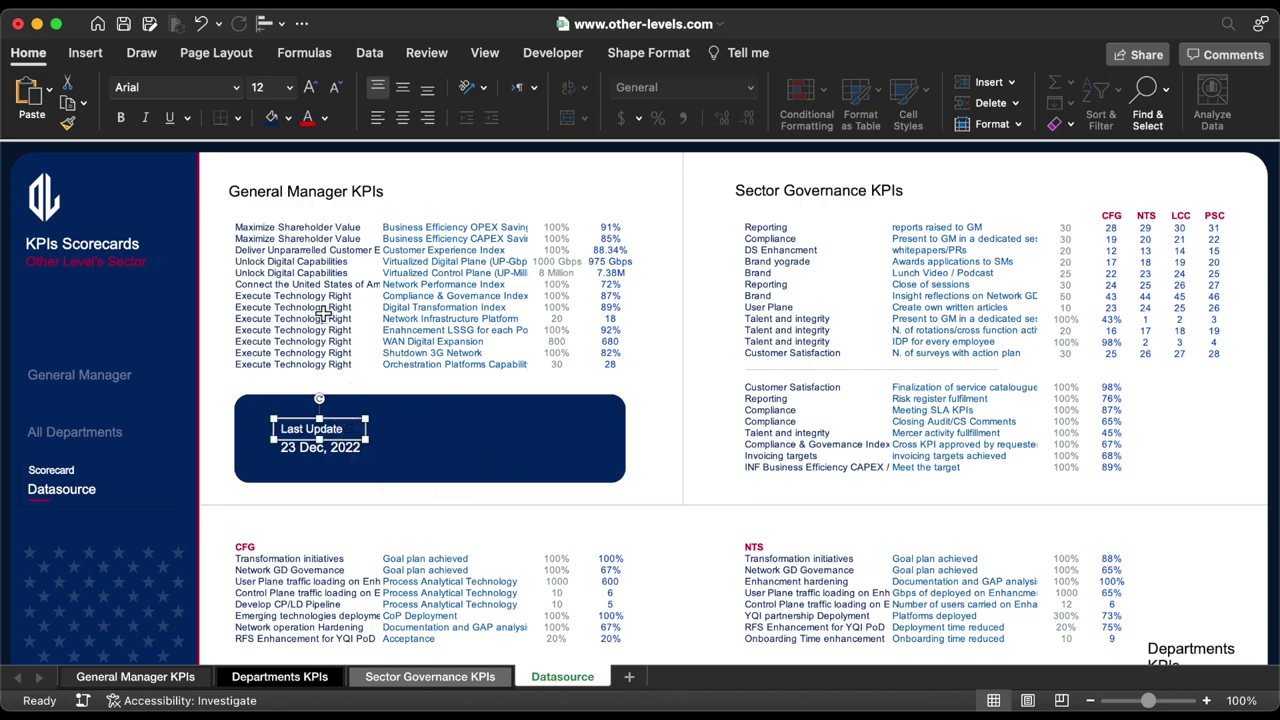
click(88, 53)
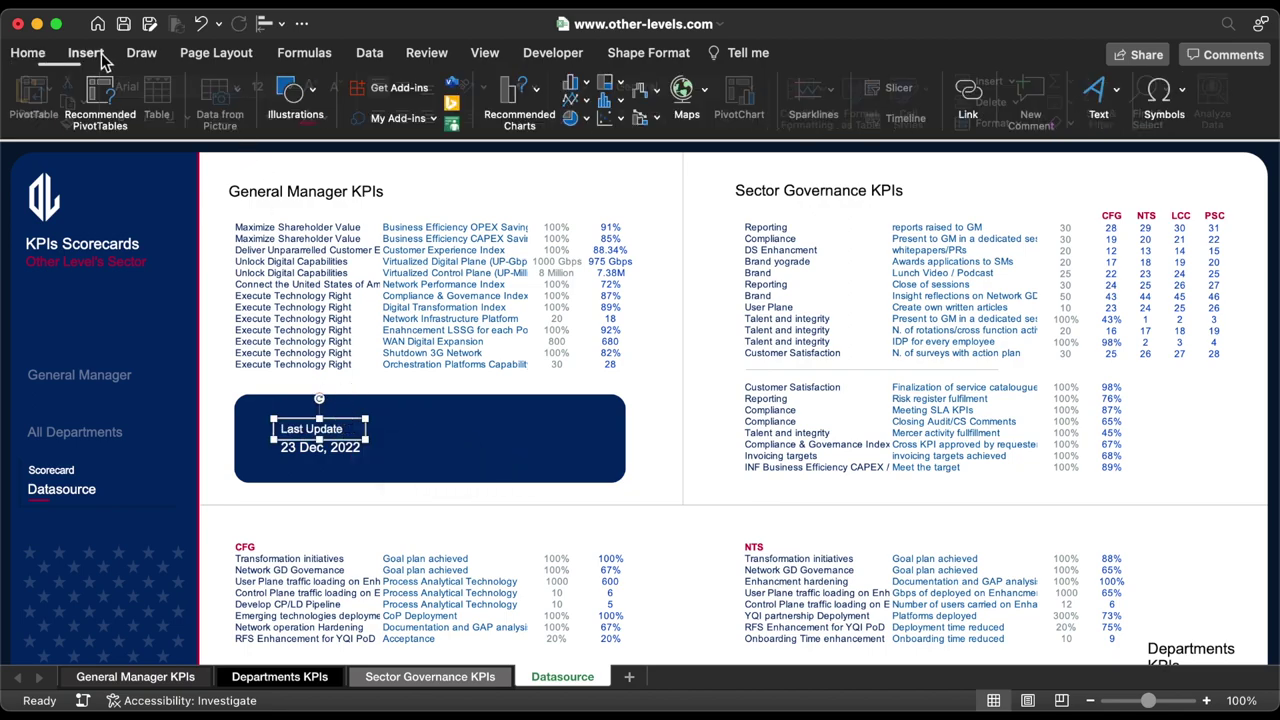
Insert the circular-arrows update icon and place it beside Last Update.
click(295, 95)
click(265, 155)
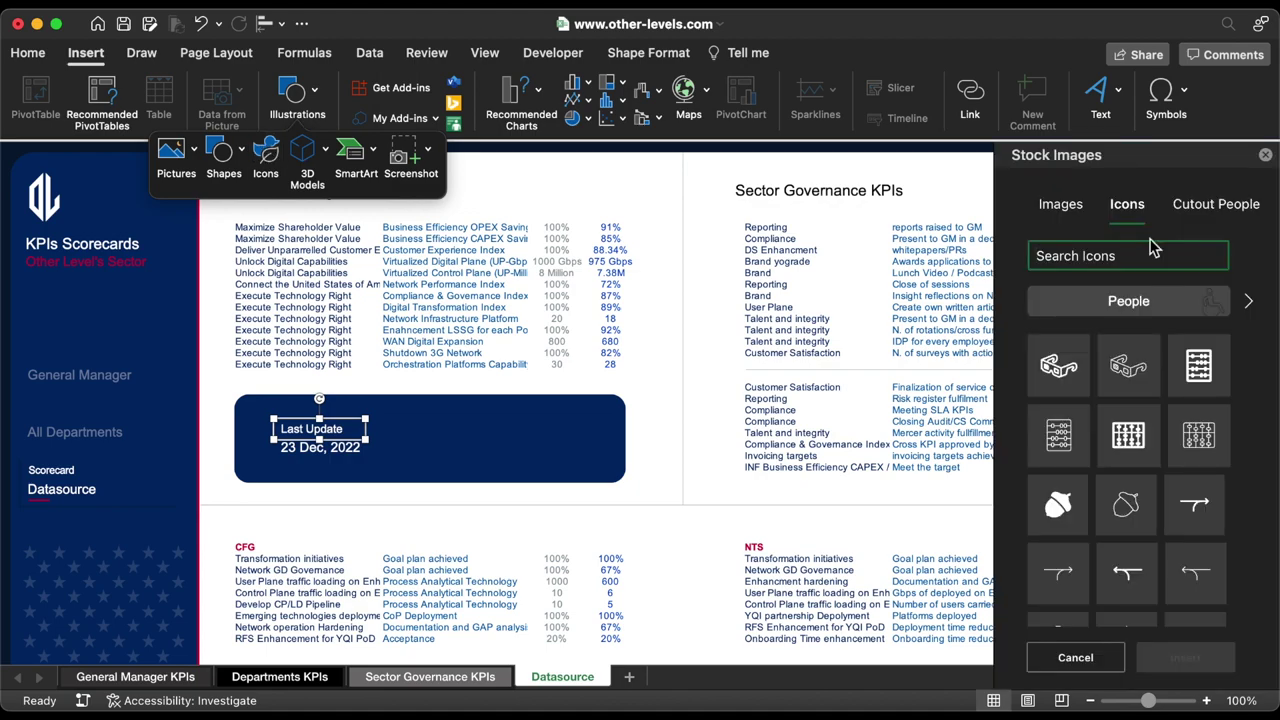
text(update)
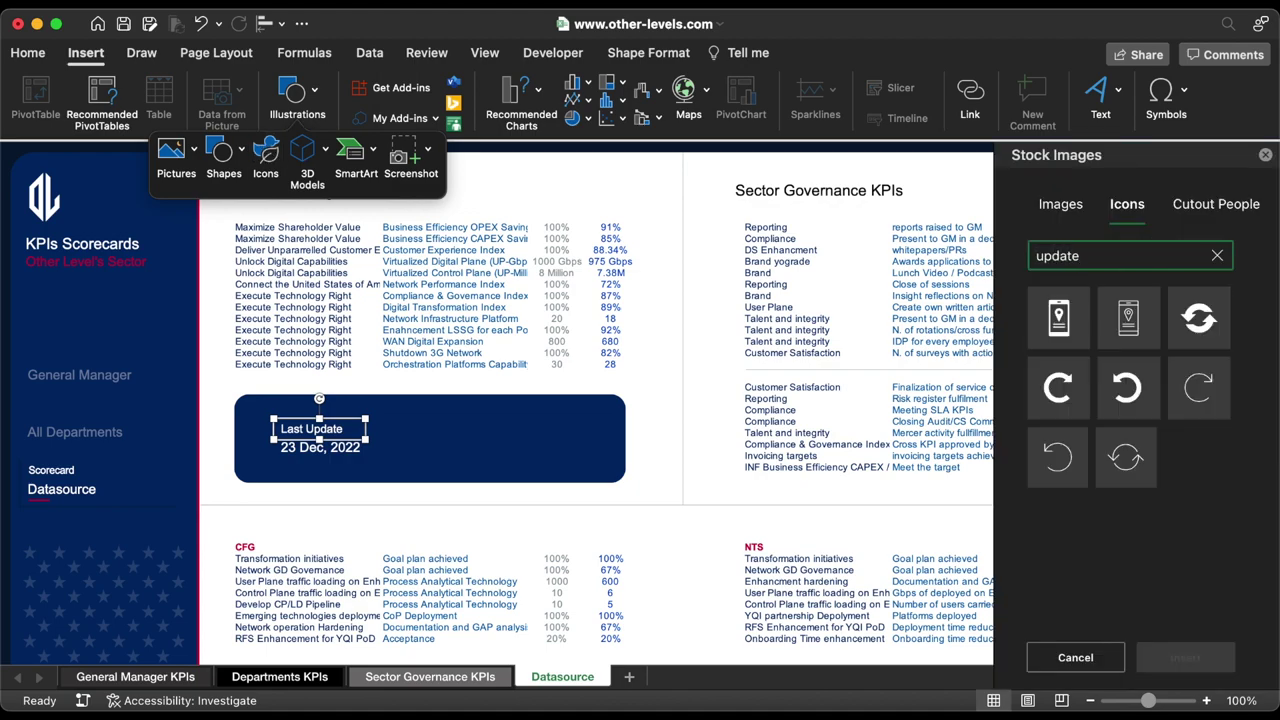
click(1185, 400)
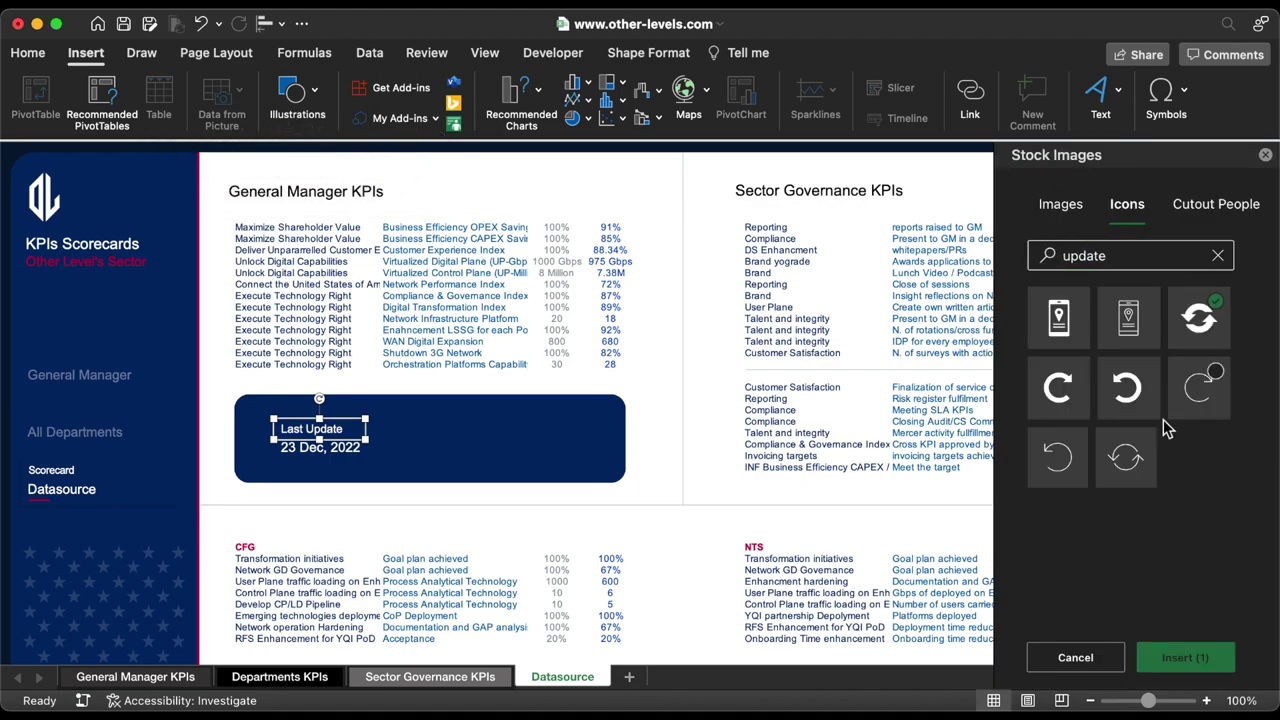
click(1184, 657)
drag(320, 432, 262, 437)
Draw a short vertical straight line inside the navy card.
click(303, 97)
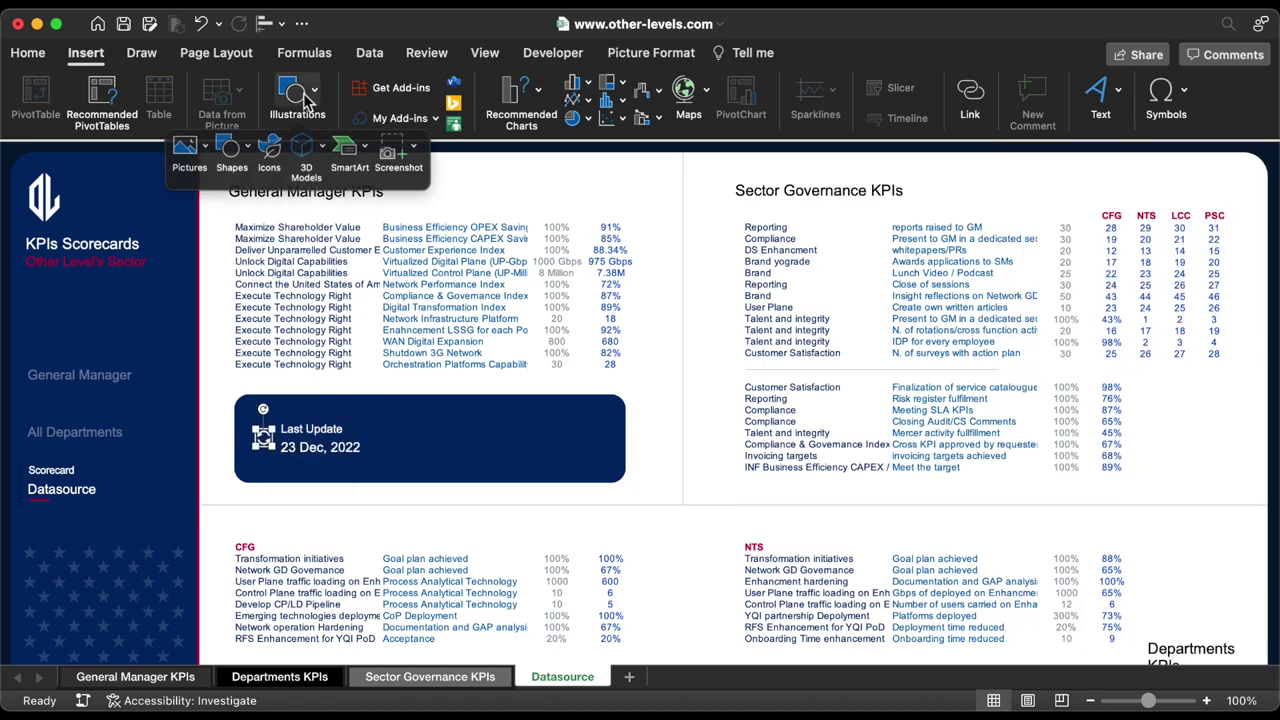
click(235, 150)
click(250, 210)
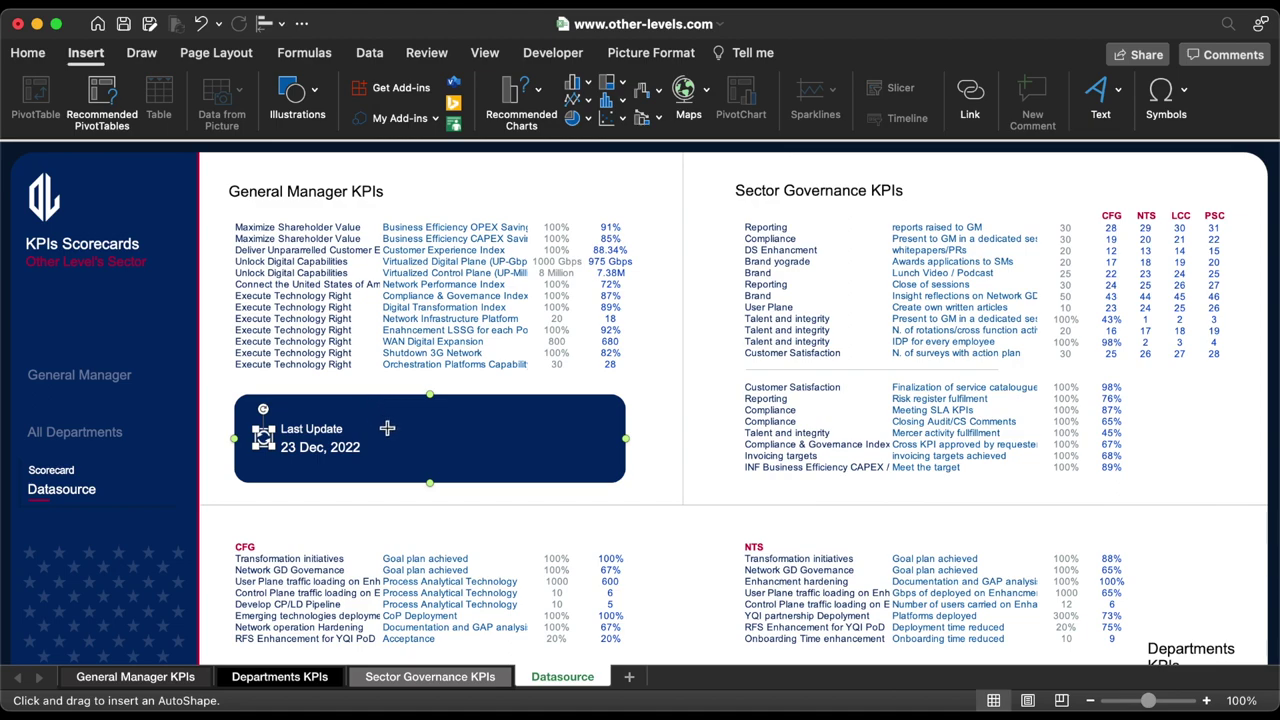
drag(377, 425, 378, 462)
Make the line thin and white, set its height to 0.7", and place it right of the date.
click(390, 90)
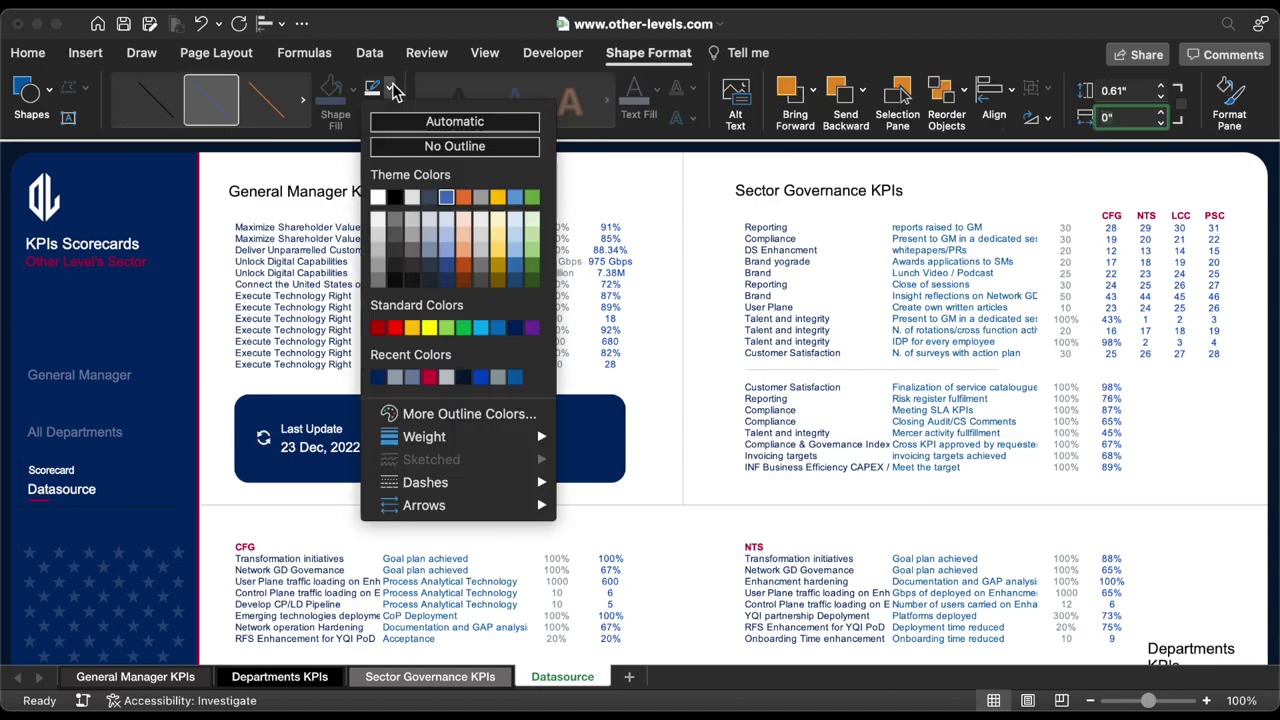
mouse_move(520, 437)
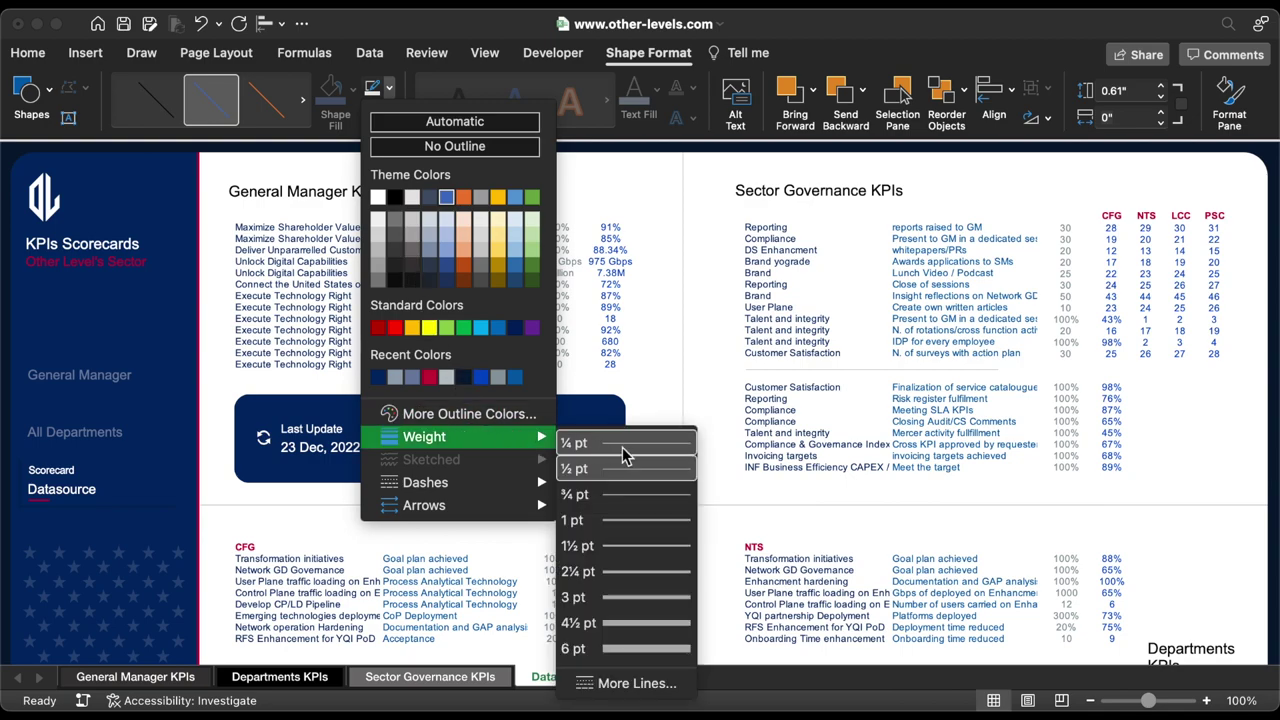
click(620, 528)
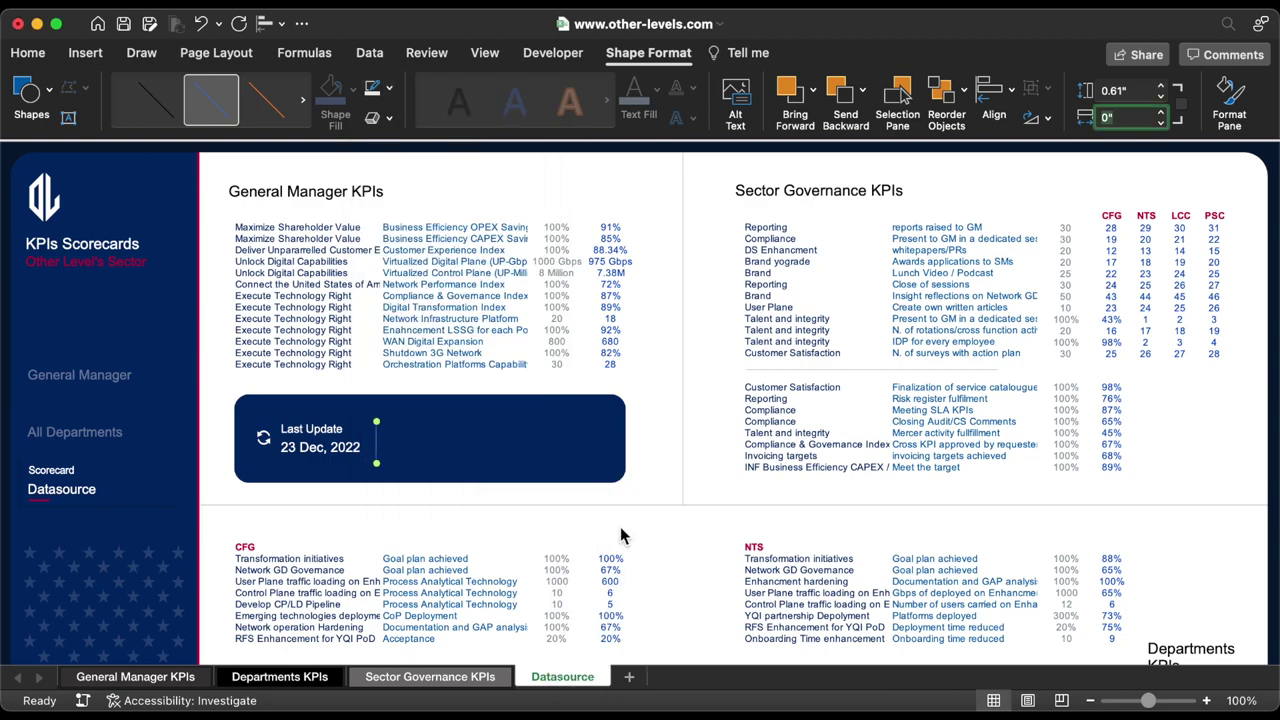
click(388, 90)
click(378, 198)
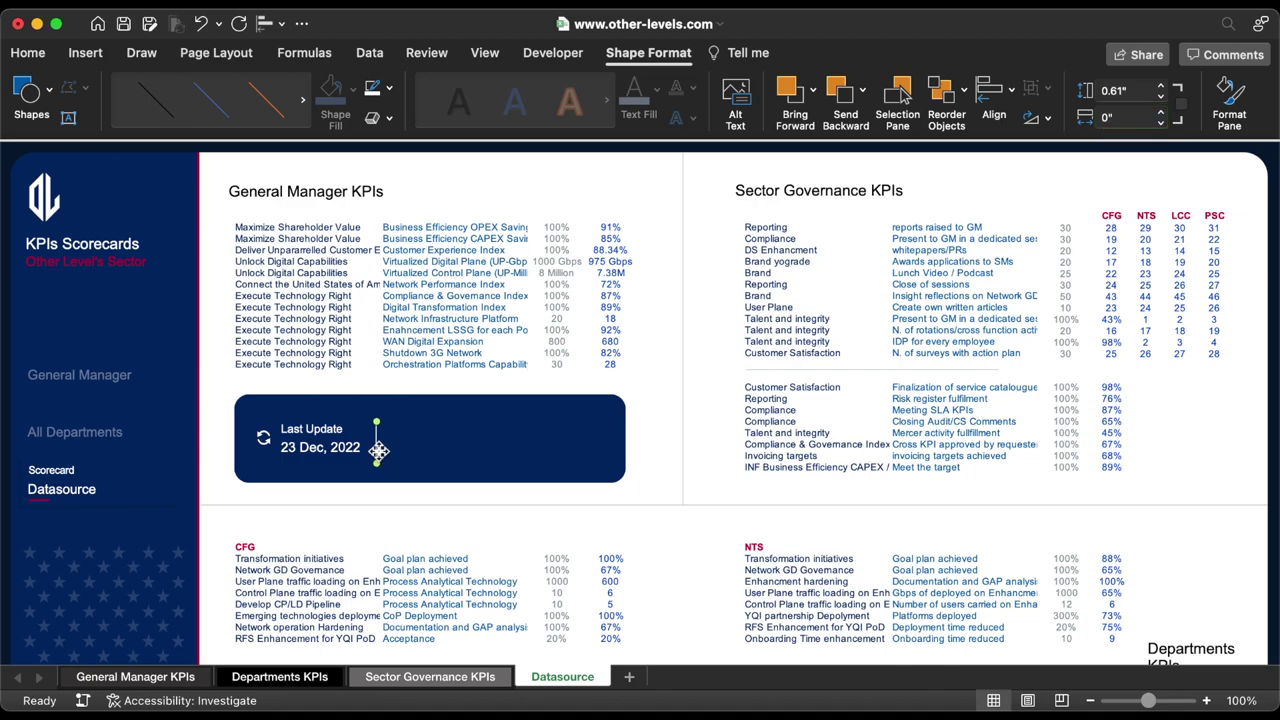
drag(374, 436, 374, 447)
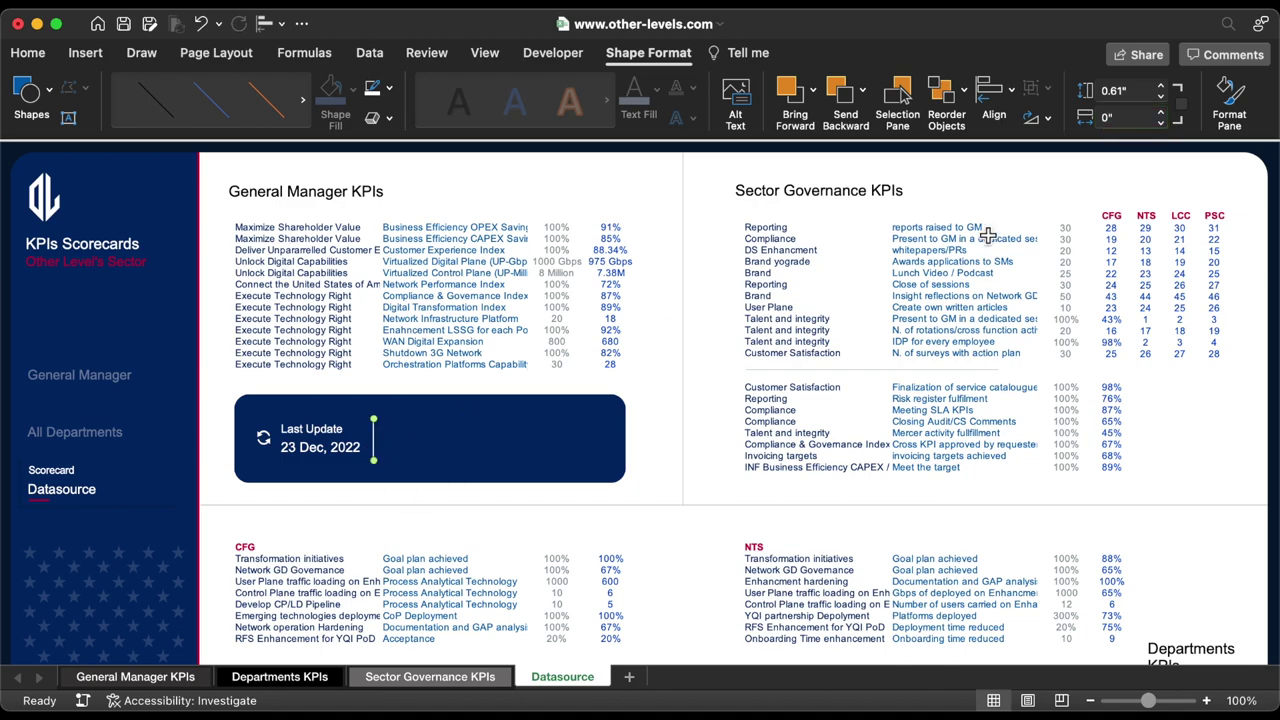
click(1163, 91)
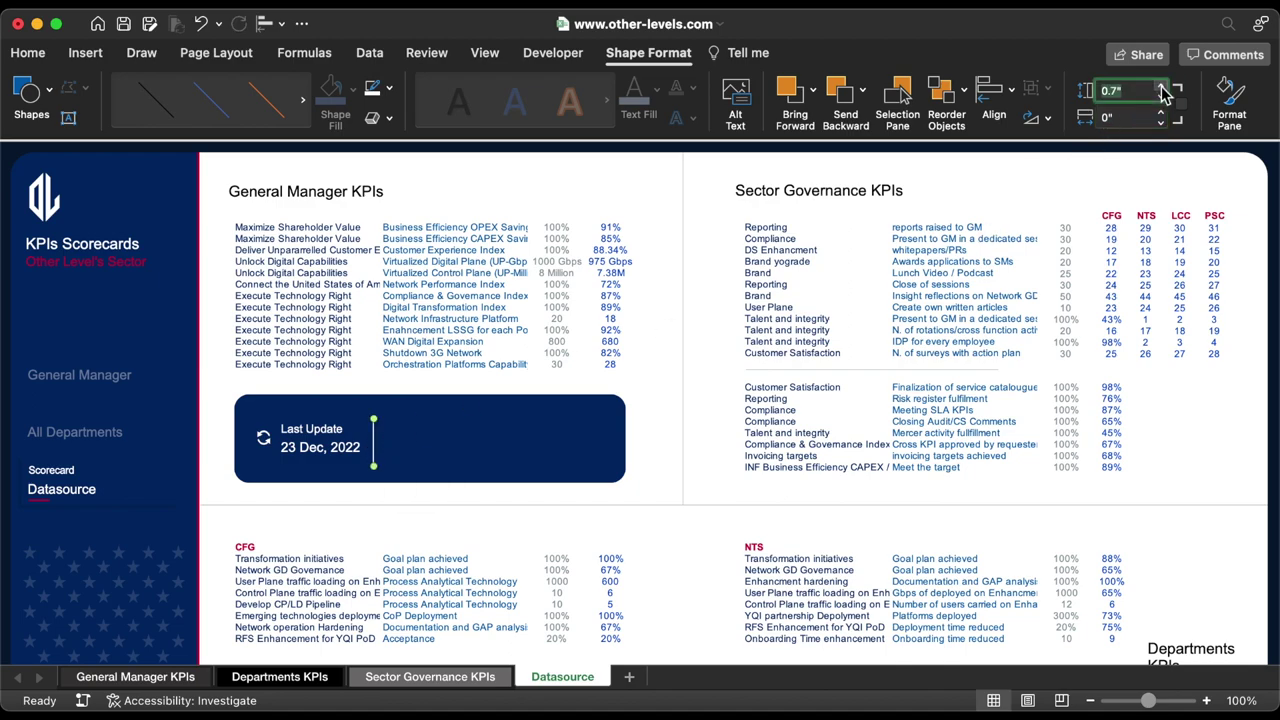
click(376, 450)
drag(376, 447, 376, 445)
Shorten the navy card from the top and copy the sector subtitle box over its right side.
click(412, 418)
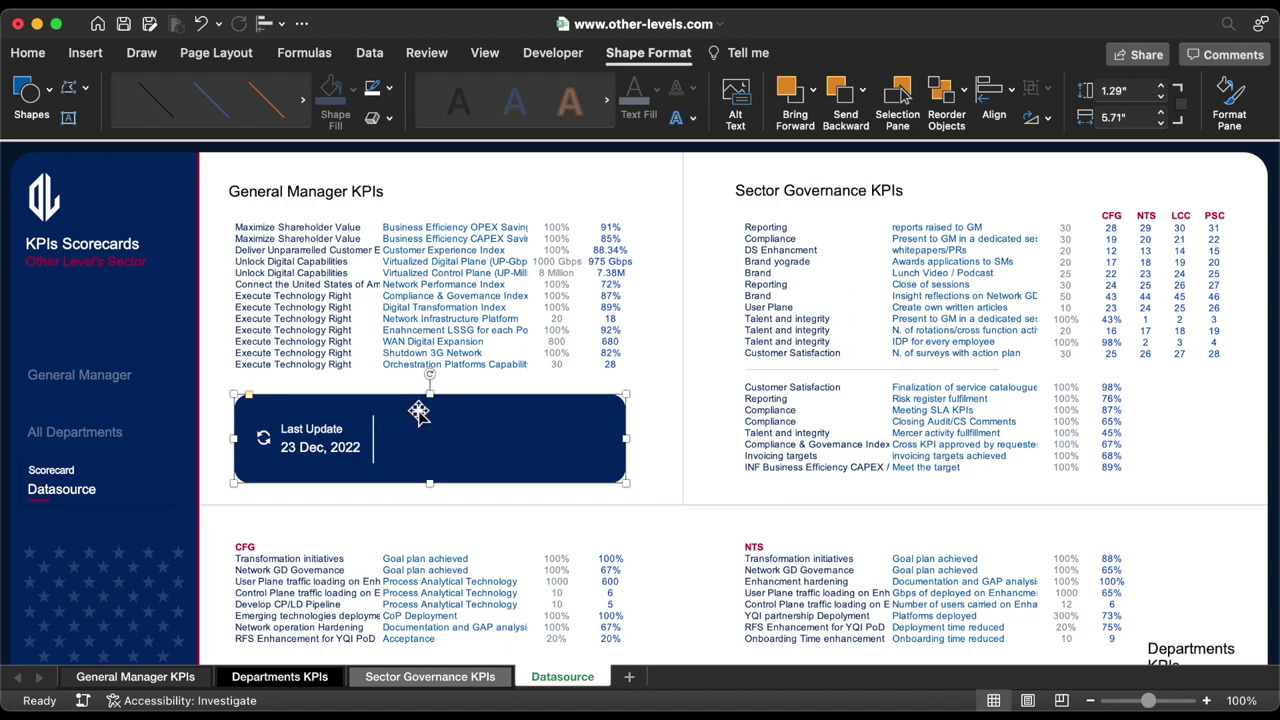
drag(430, 396, 430, 403)
click(88, 280)
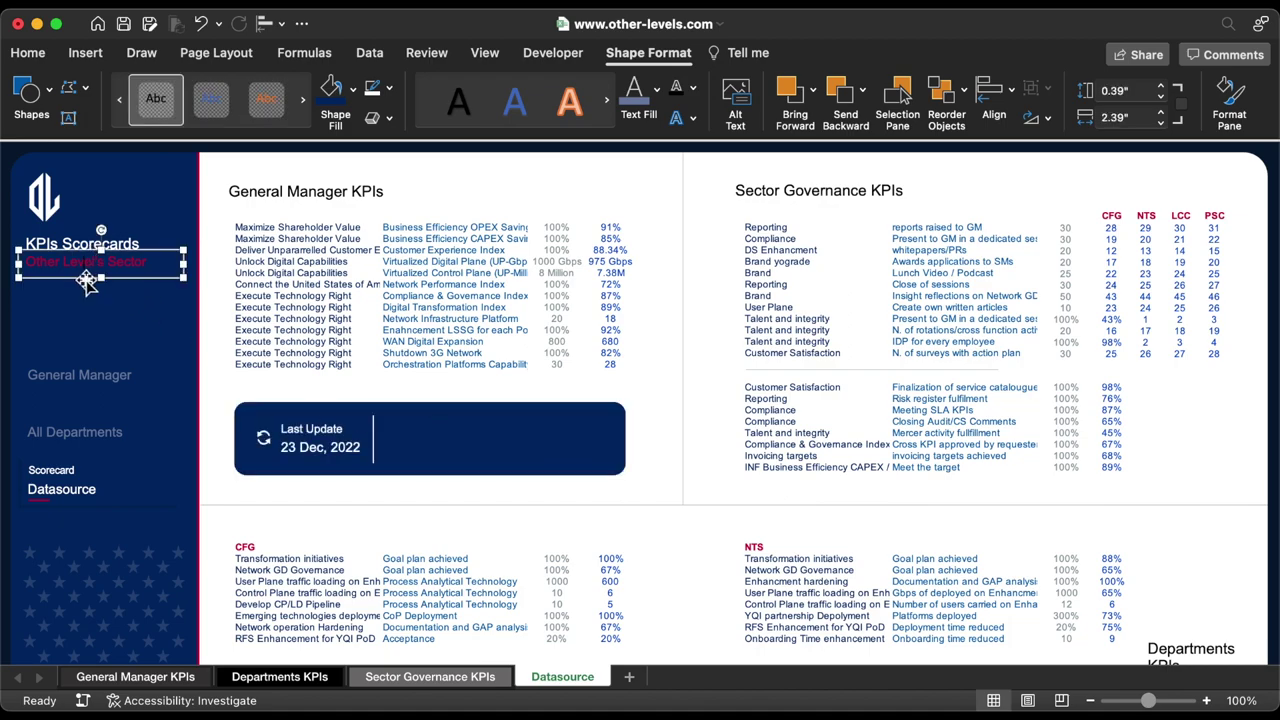
drag(84, 279, 441, 438)
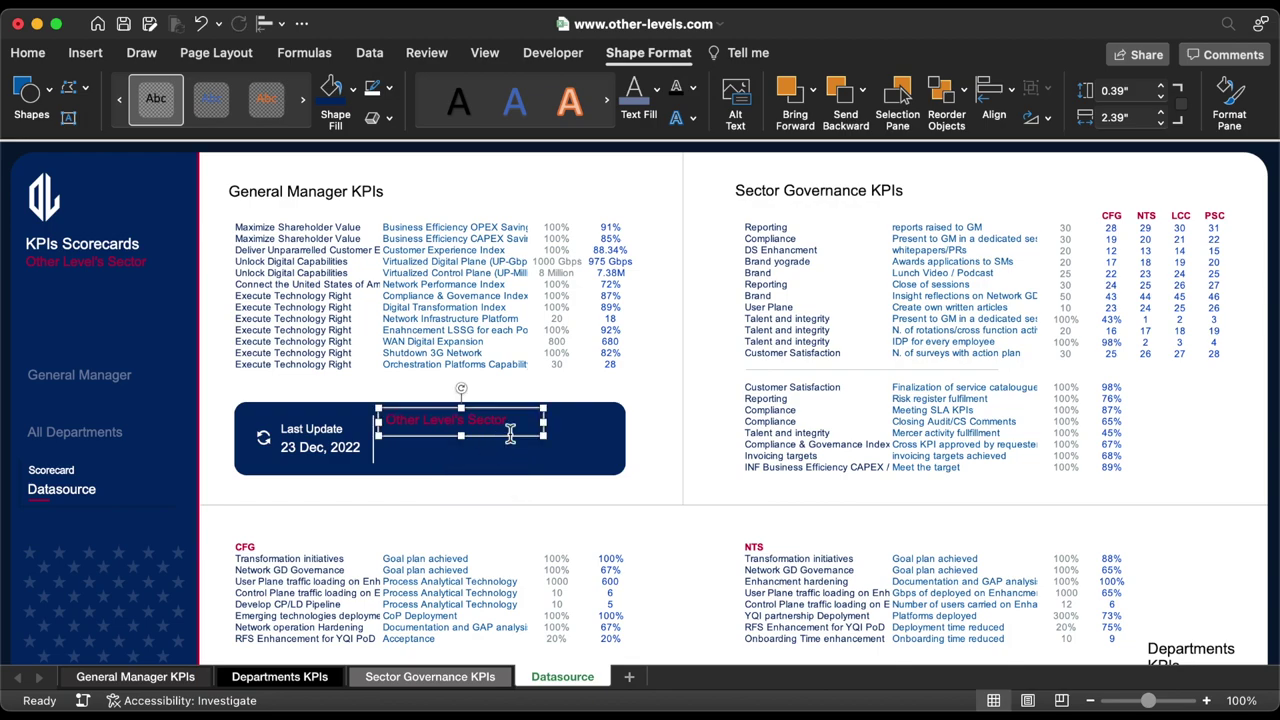
drag(542, 436, 620, 474)
Replace the copied text with two red bullet notes on KPI targets and updating the BDP system.
triple_click(493, 432)
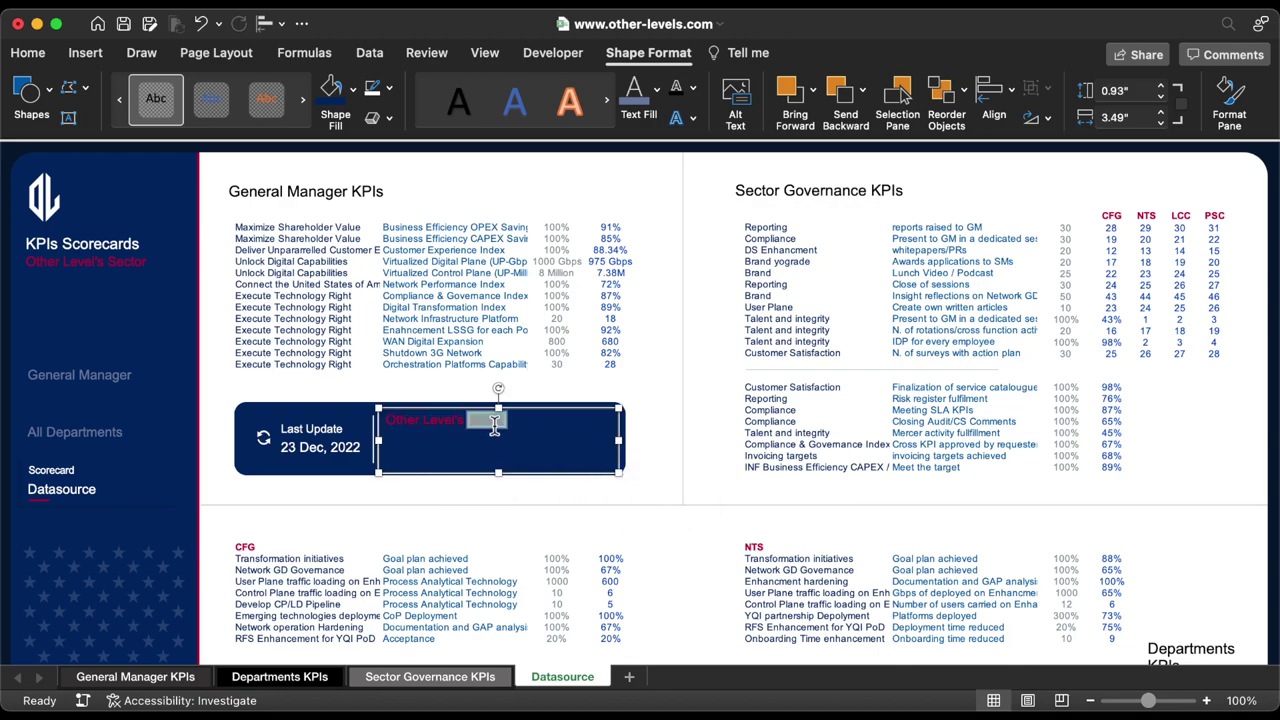
key(BackSpace)
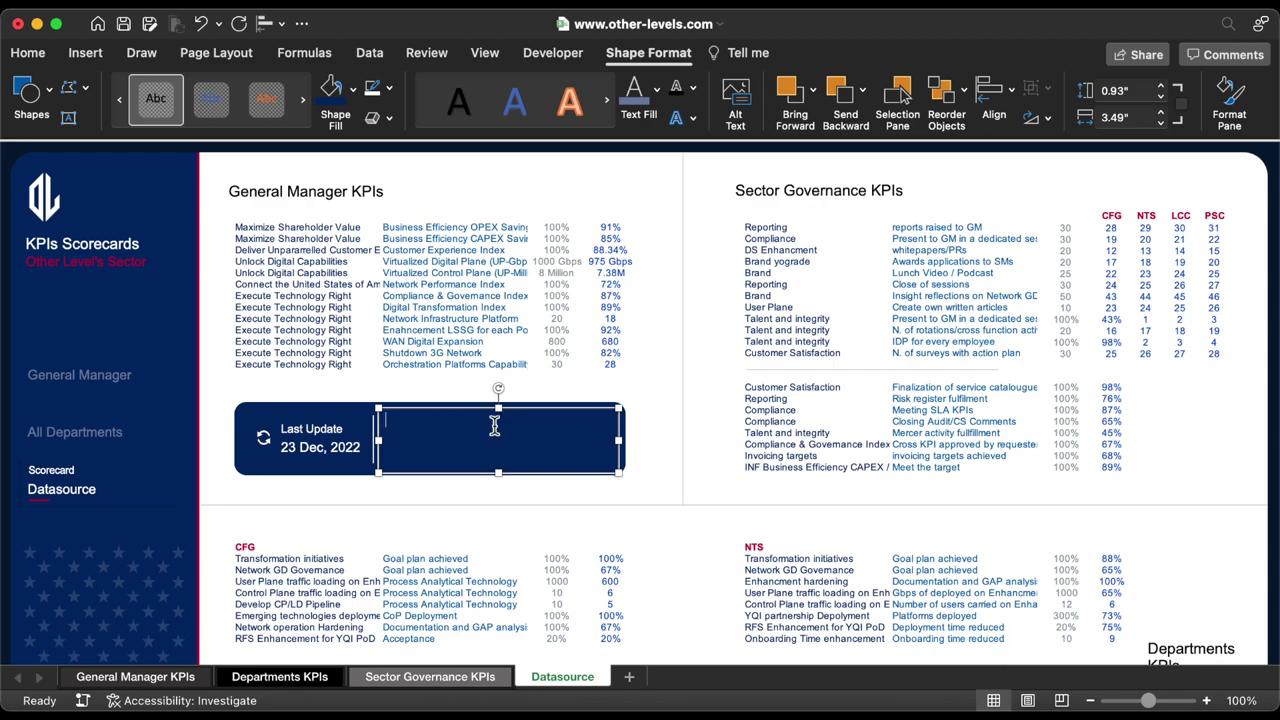
text(All Director must Active all KPIs targets by the end of november. General Manager consultants need to update the SOP system.)
click(131, 234)
click(34, 56)
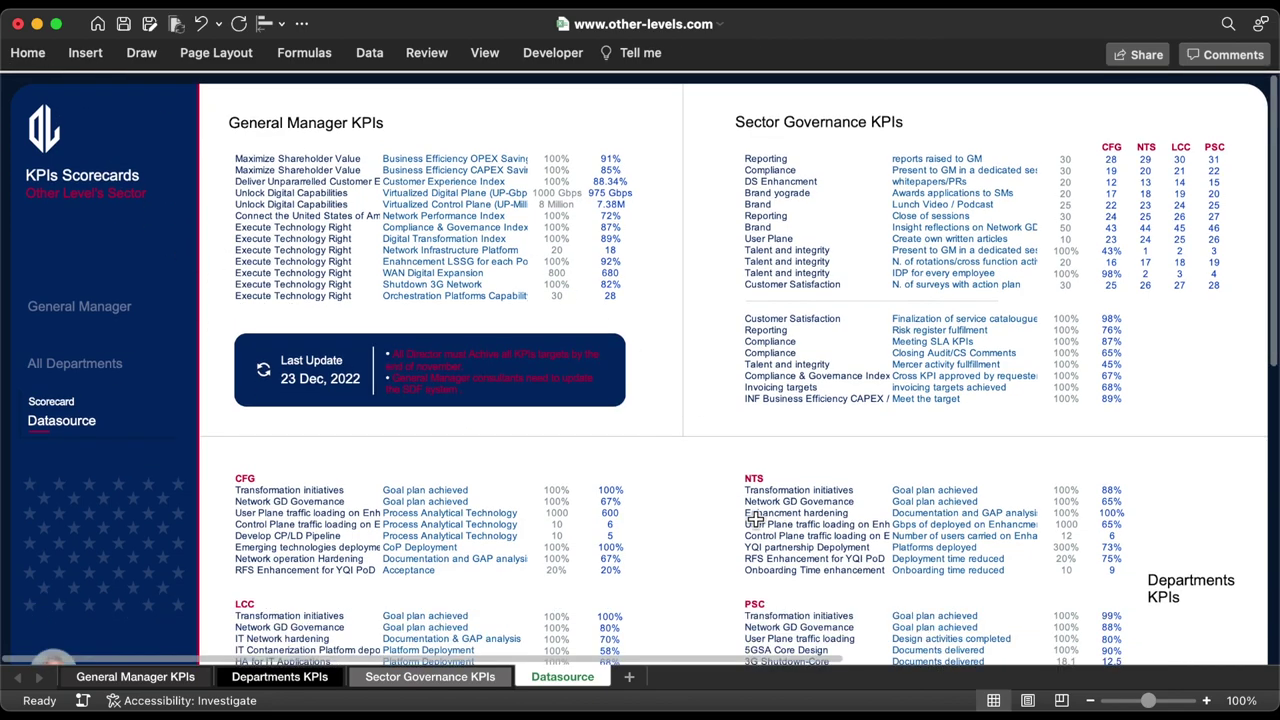
scroll(755, 519, down, 5)
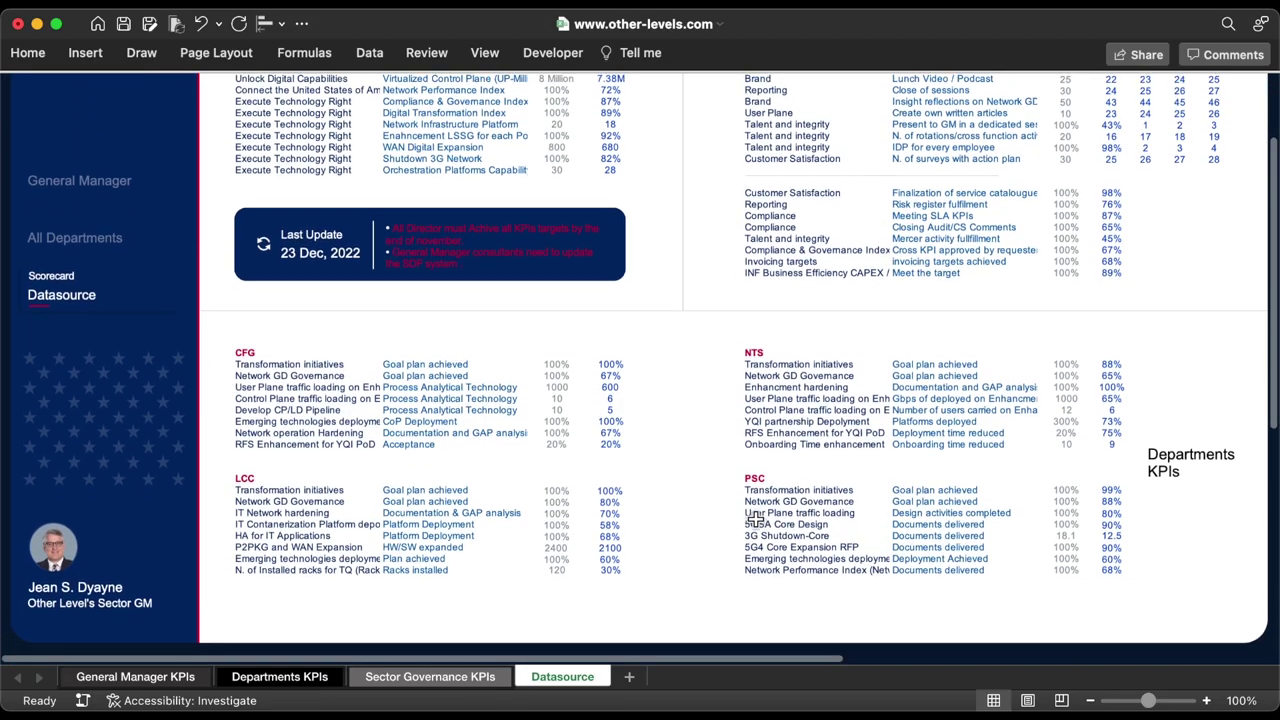
scroll(730, 520, up, 5)
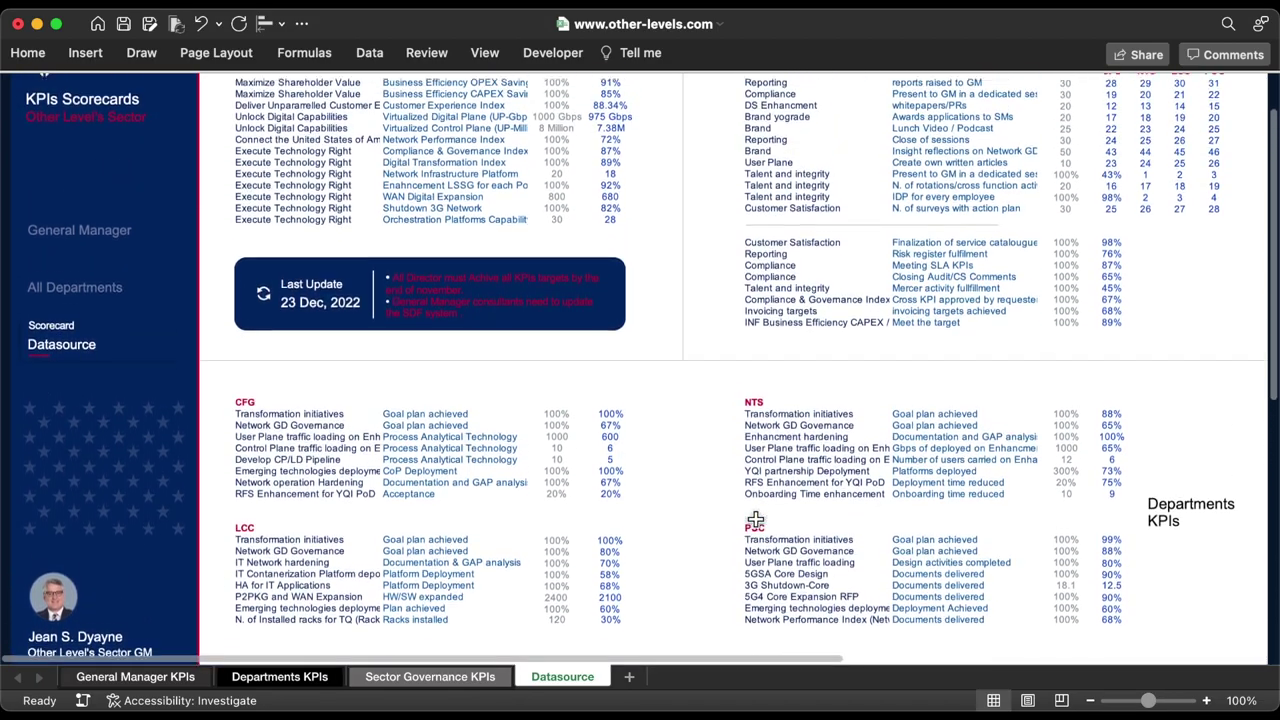
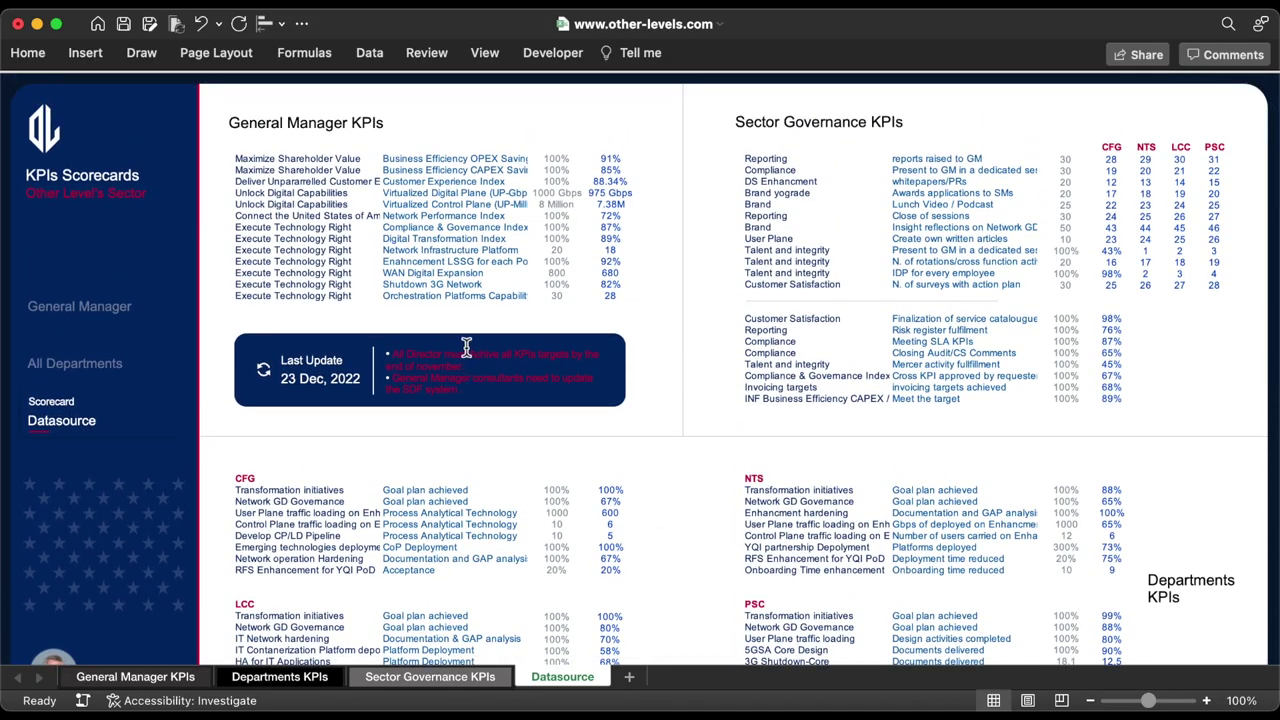
Select all shapes on the sheet and check their anchoring under Format Picture > Size & Properties.
click(466, 347)
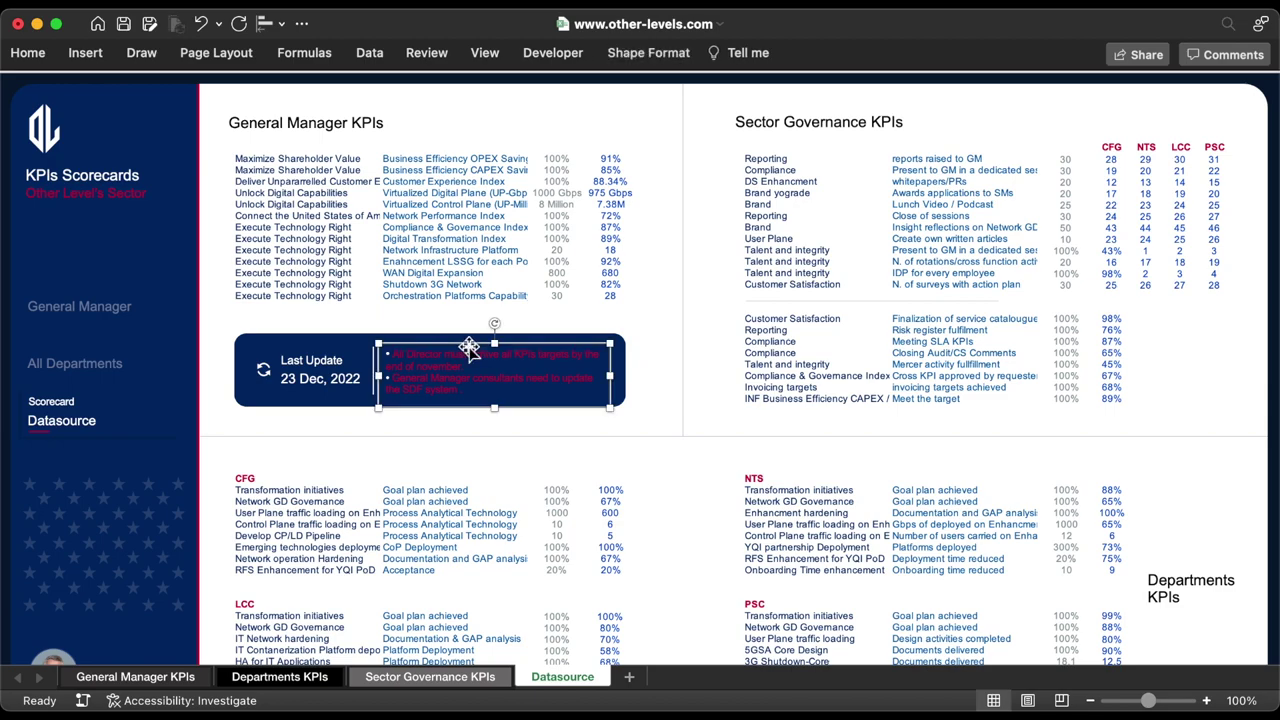
key(super+a)
key(super+1)
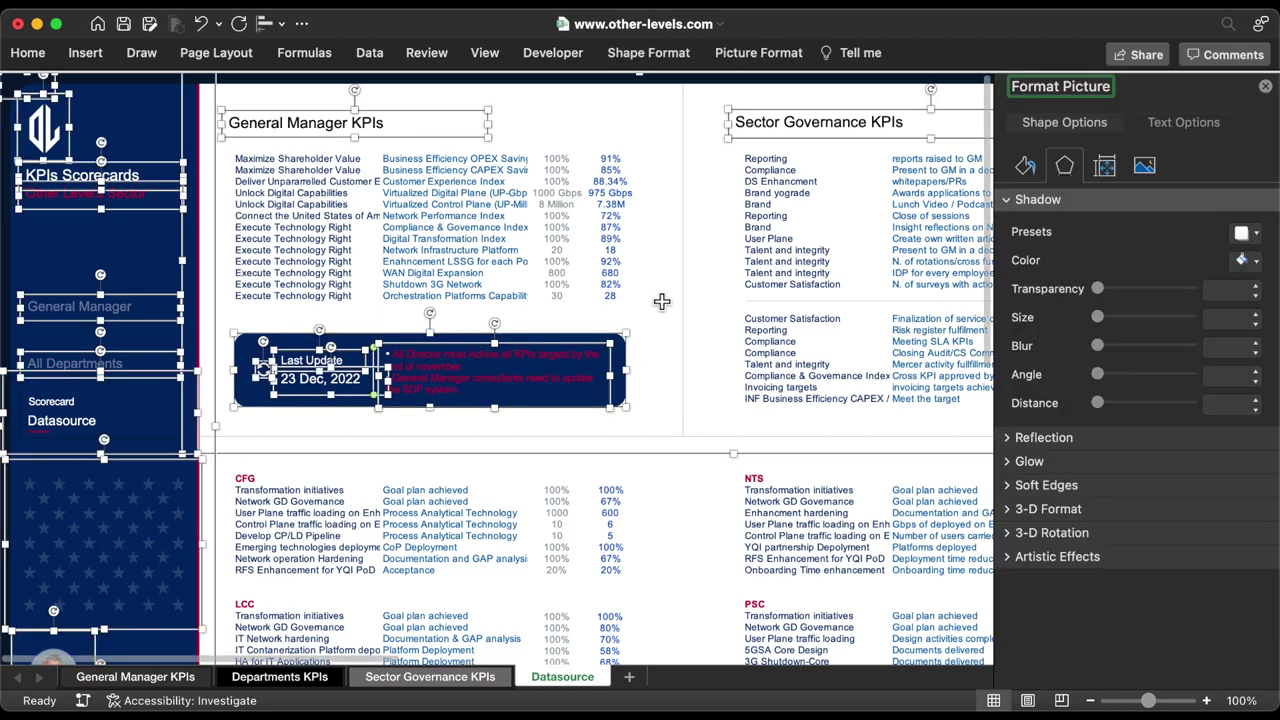
click(1104, 165)
click(1007, 223)
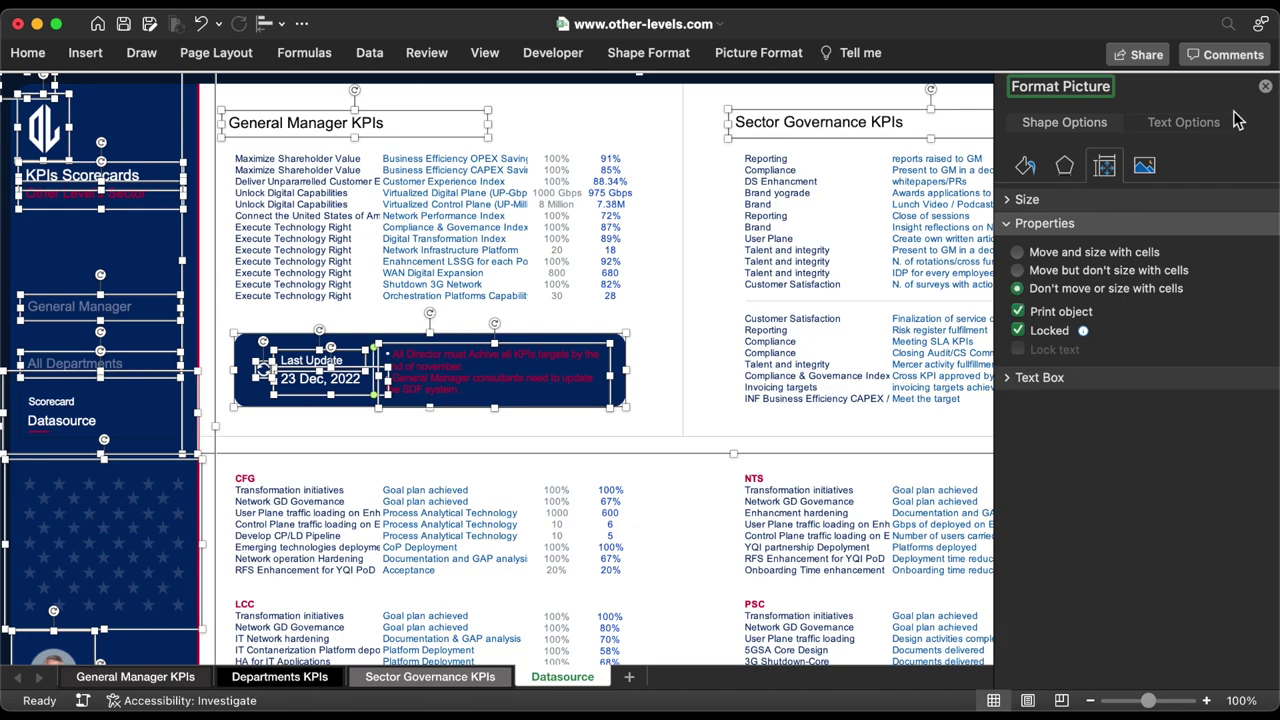
click(1265, 88)
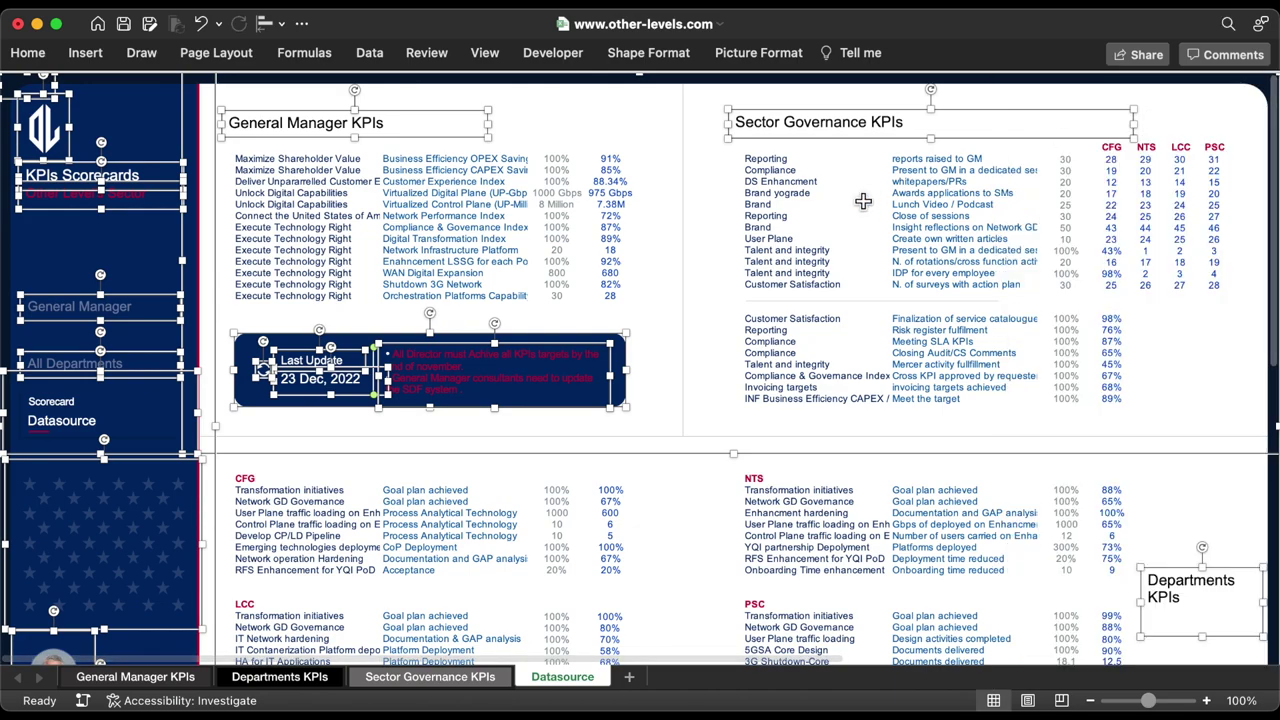
key(Escape)
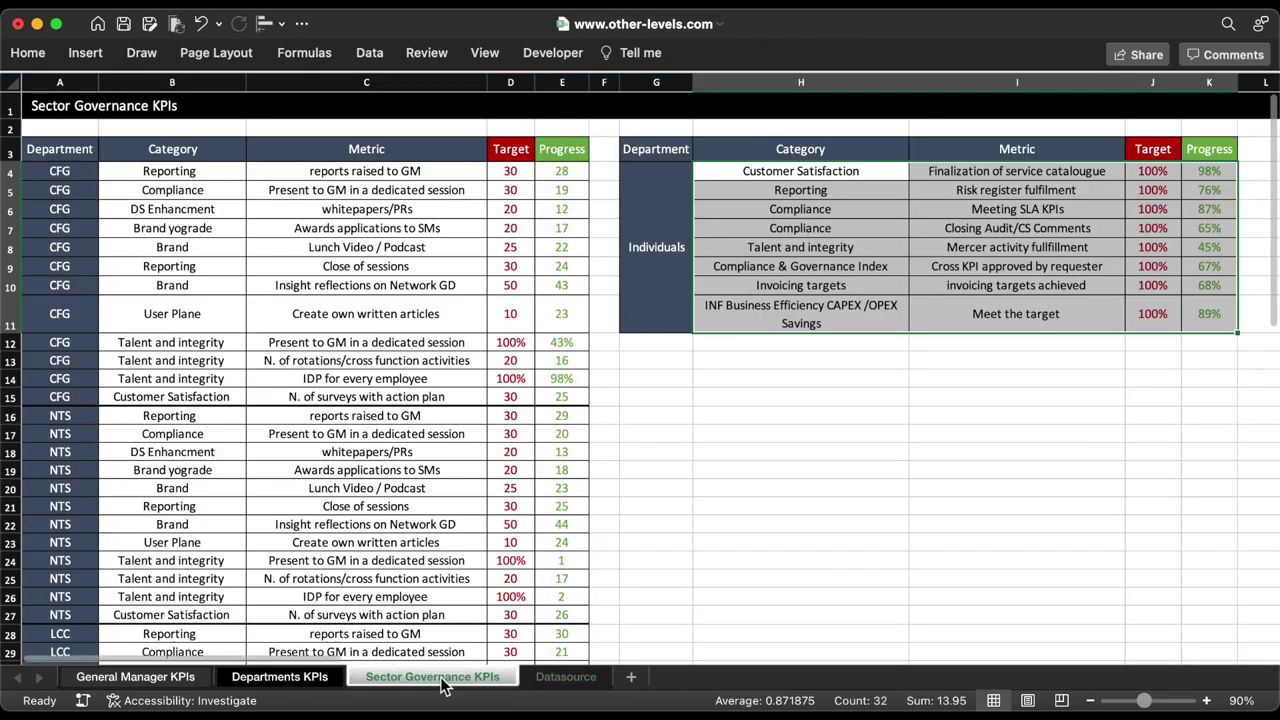
Group the General Manager, Departments and Sector Governance KPIs sheets and choose Delete.
click(280, 677)
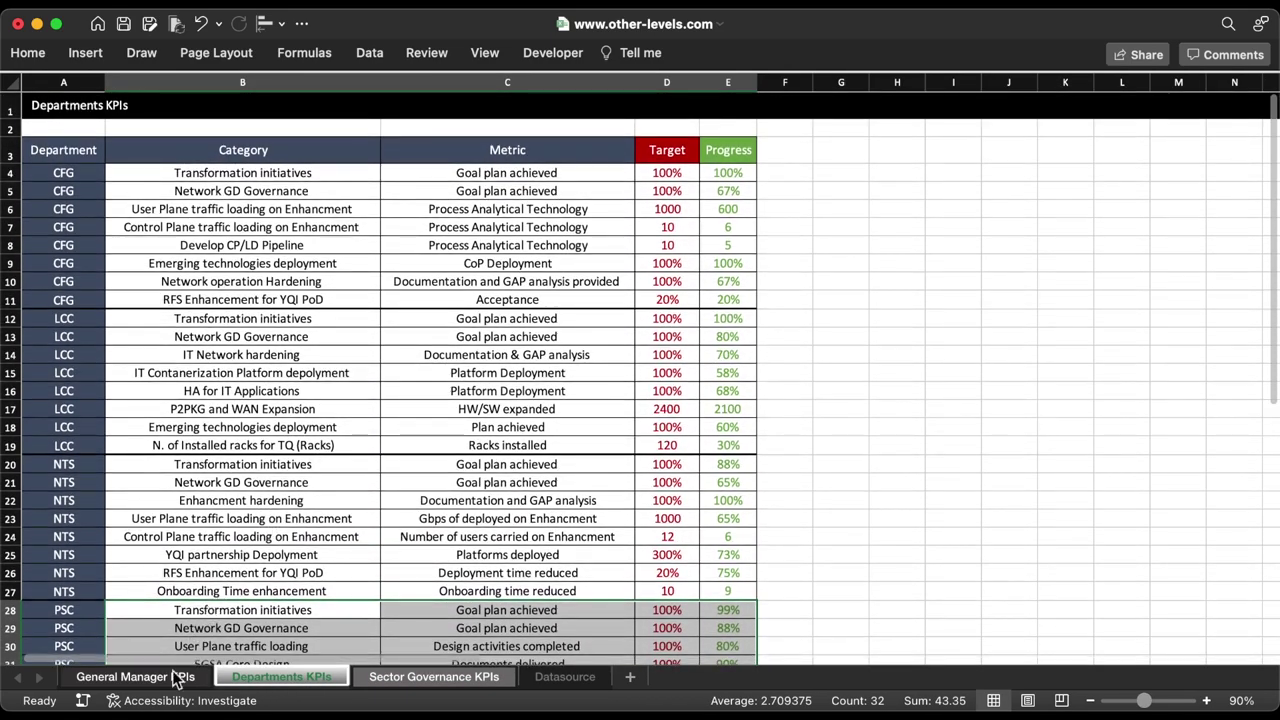
shift+click(180, 677)
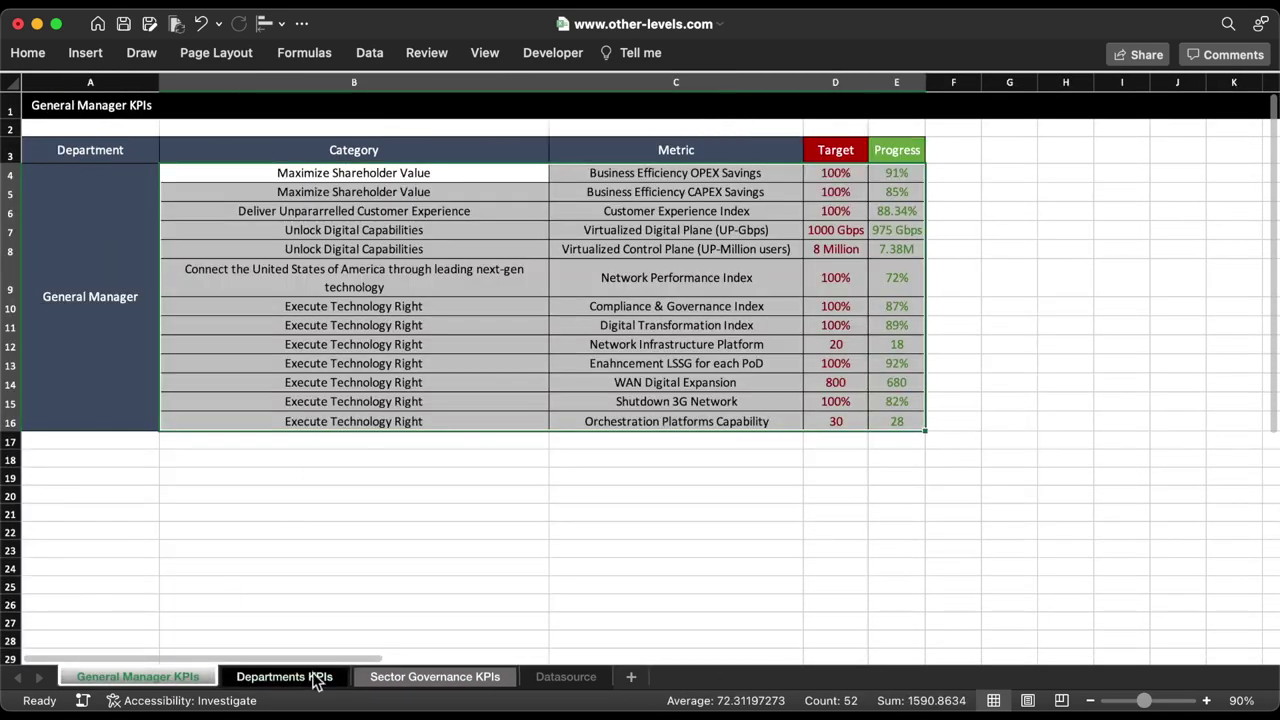
shift+click(420, 678)
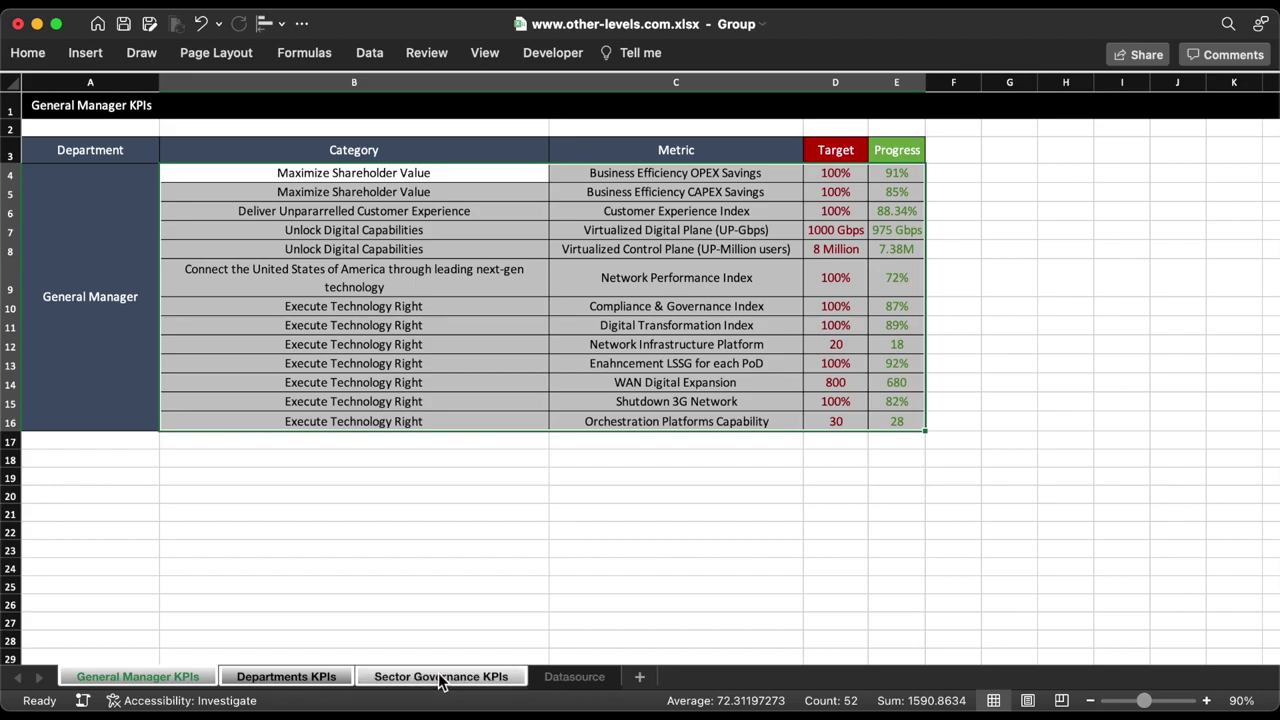
right_click(438, 680)
click(469, 559)
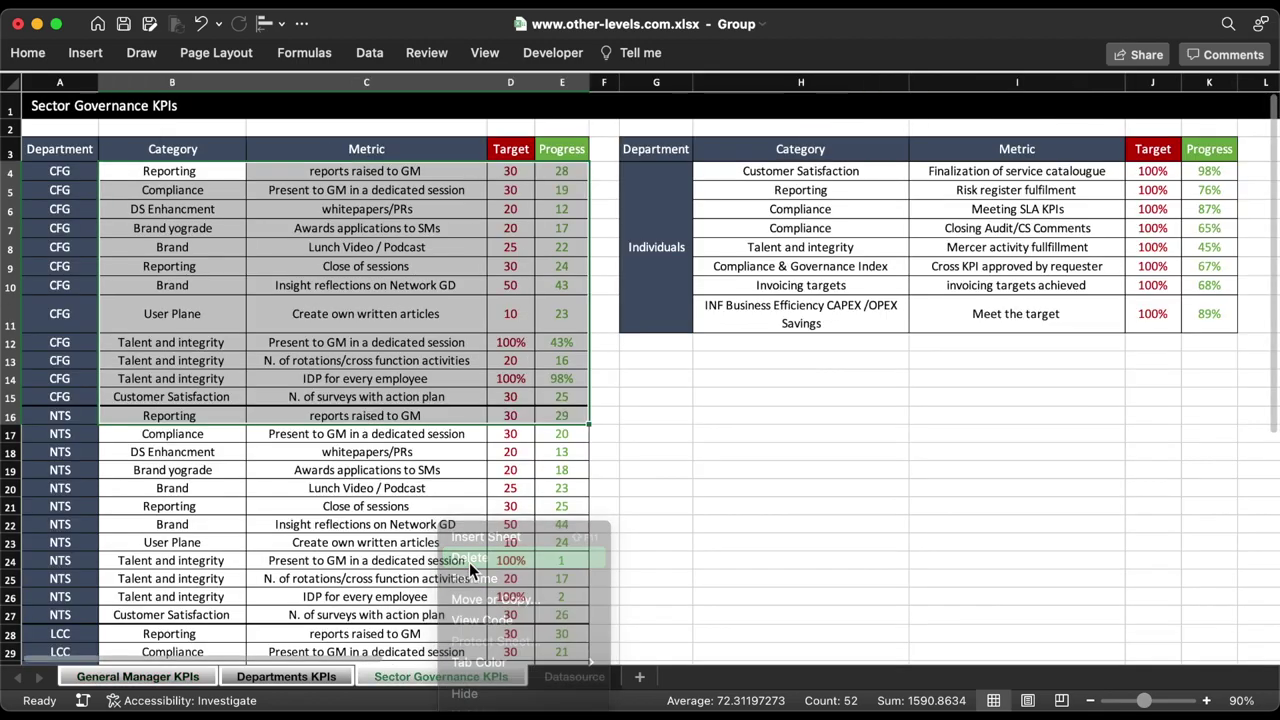
Confirm the sheet deletion, then copy the Datasource sheet to the end of the workbook.
click(697, 322)
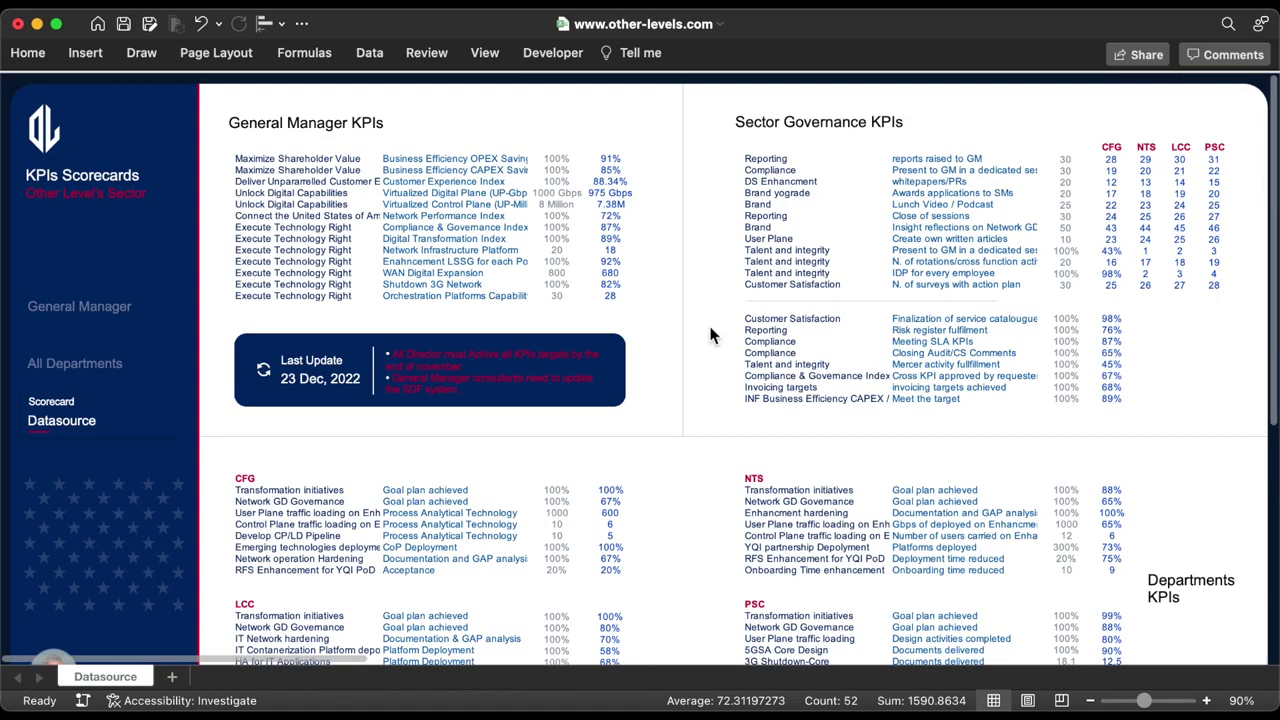
right_click(127, 677)
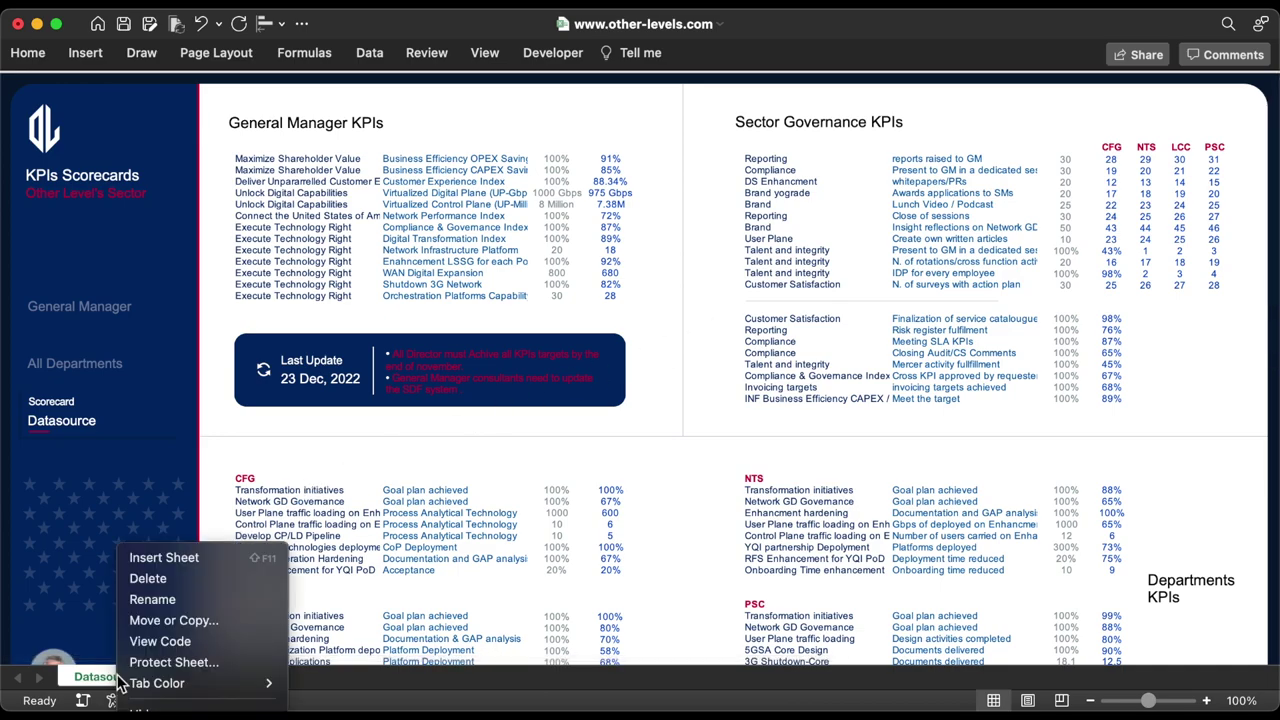
click(170, 622)
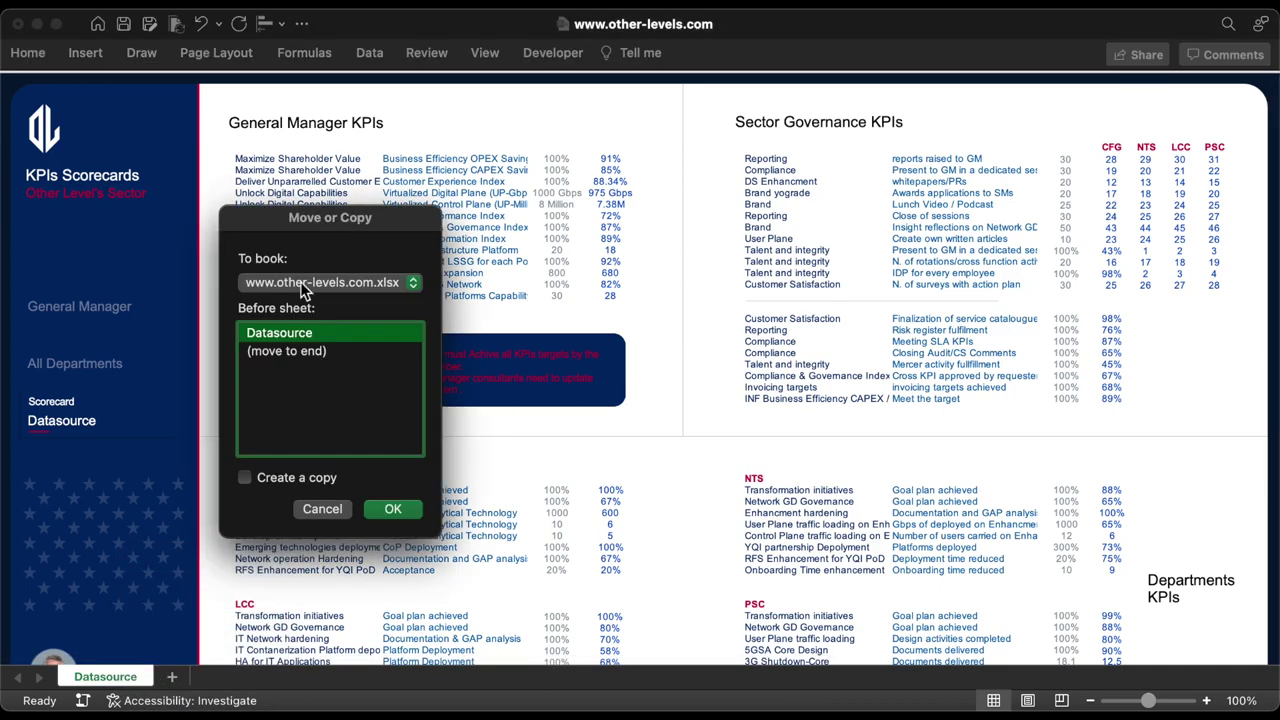
click(300, 351)
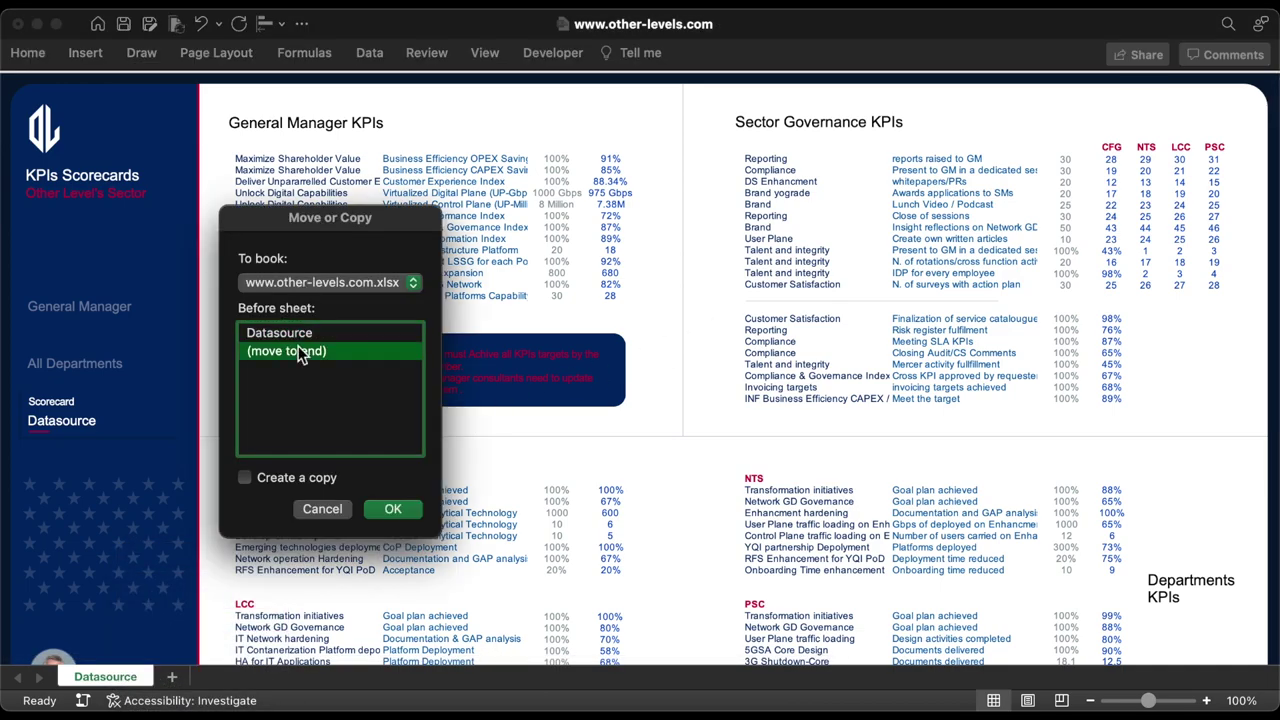
click(391, 510)
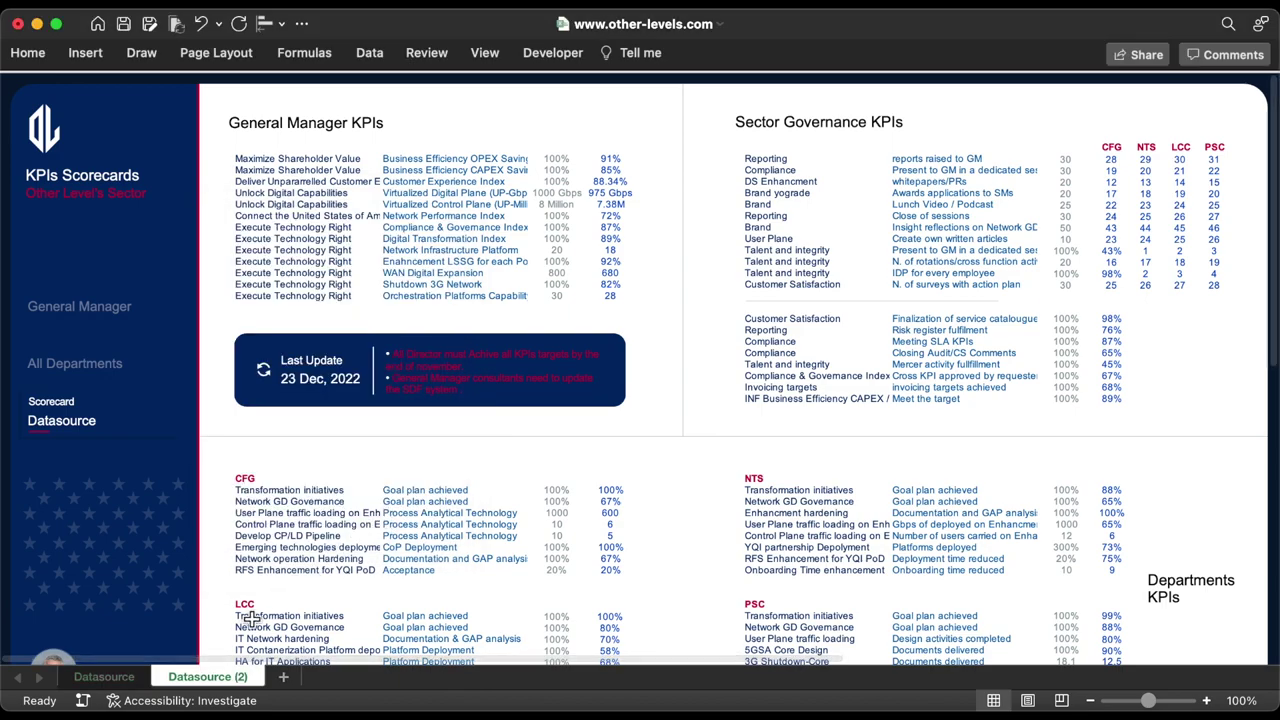
Copy Datasource (2) to the end as Datasource (3) and return to the original Datasource.
right_click(207, 683)
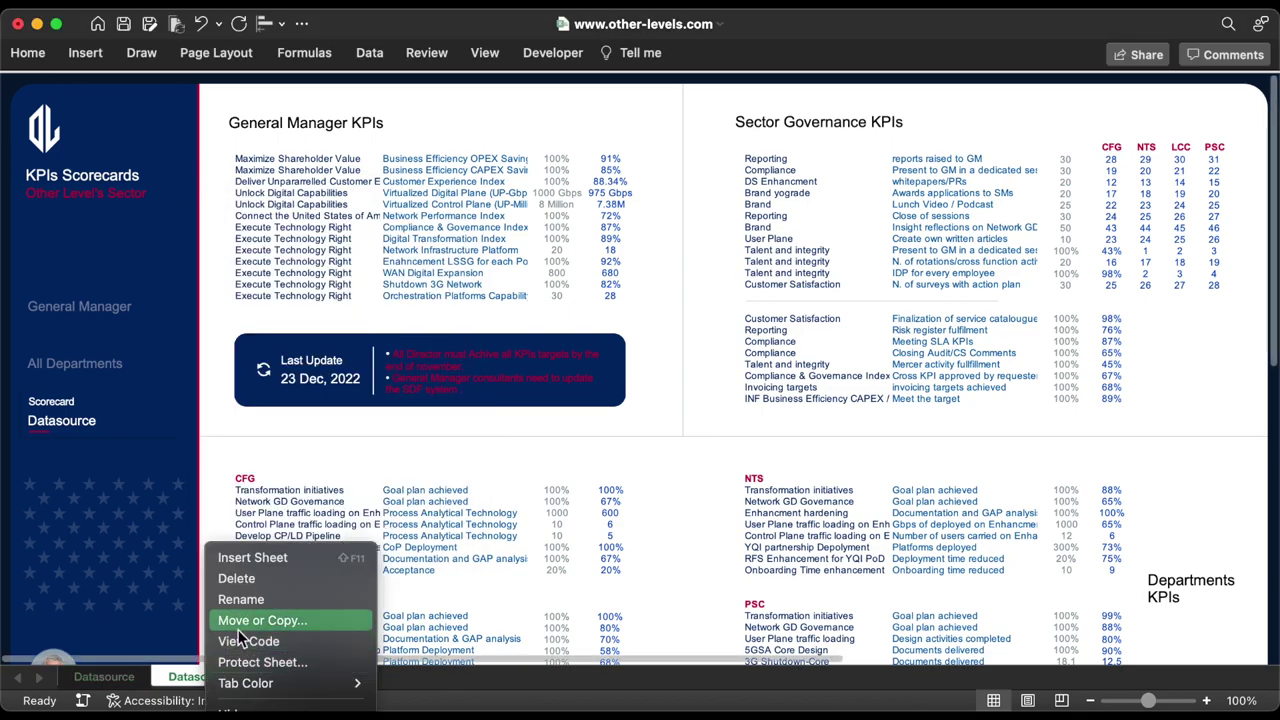
click(275, 617)
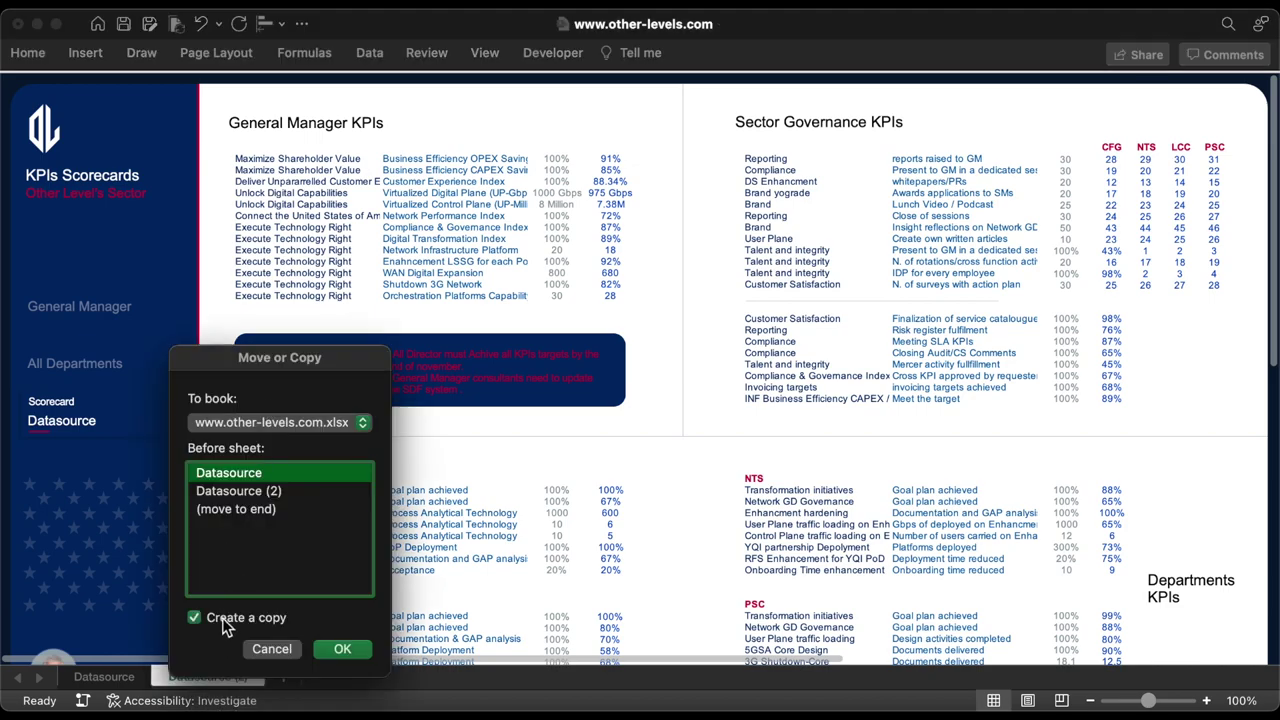
click(226, 506)
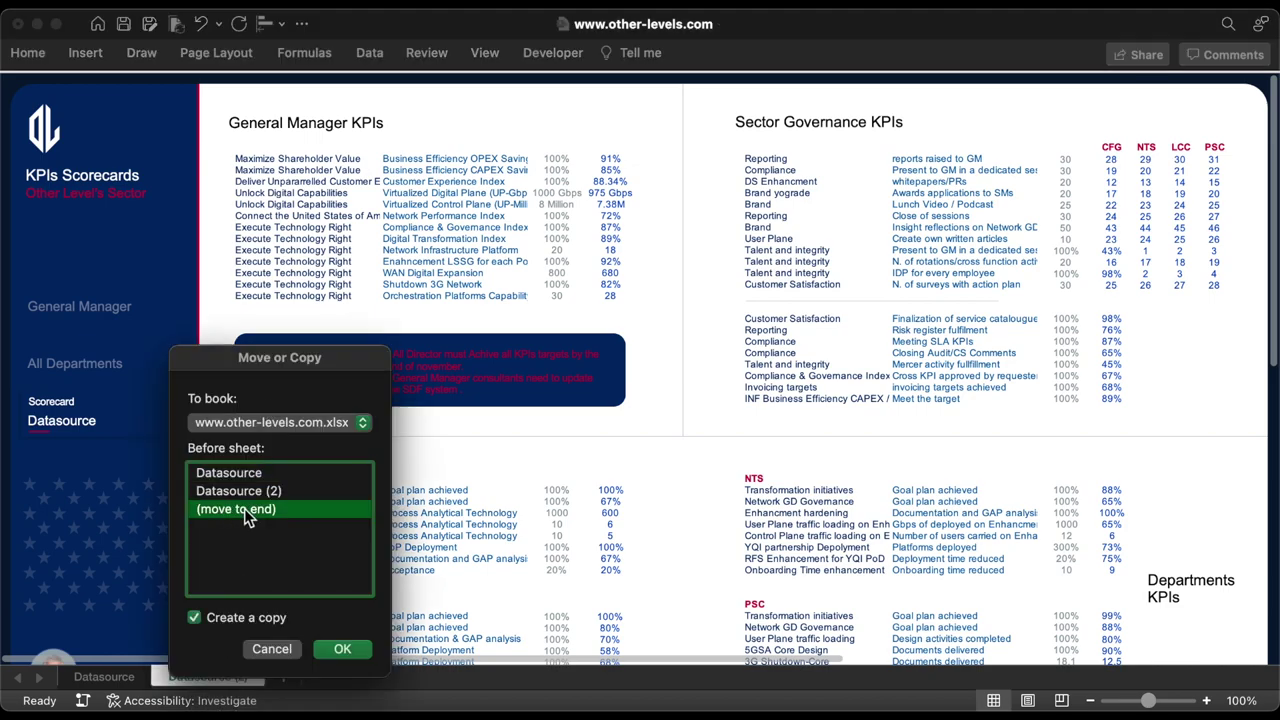
click(338, 650)
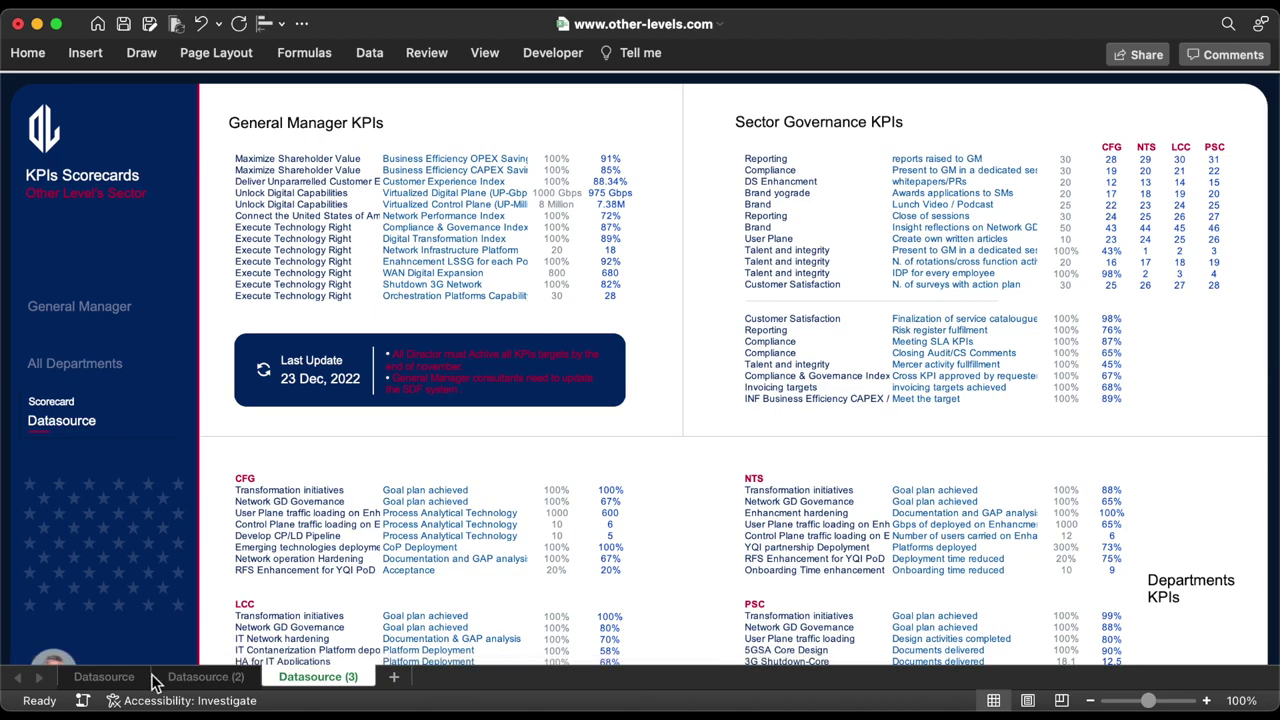
click(130, 680)
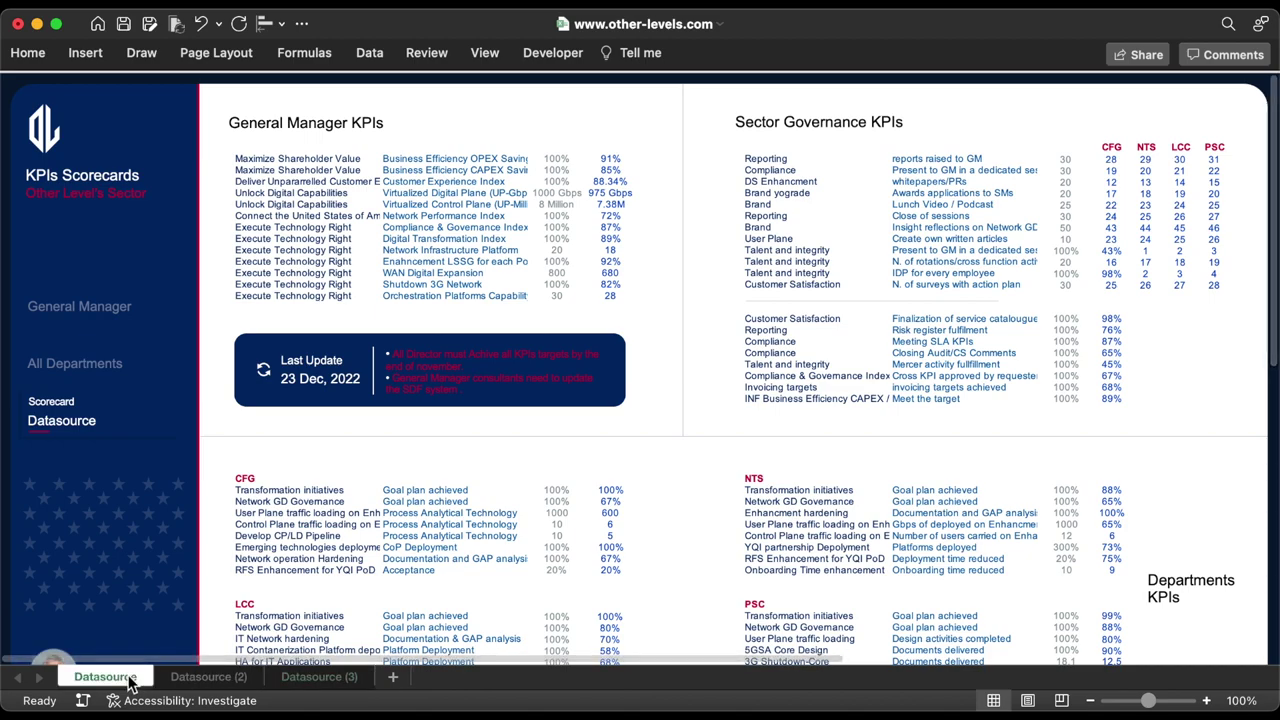
Rename the original Datasource sheet to 'General Manager'.
right_click(130, 680)
click(163, 600)
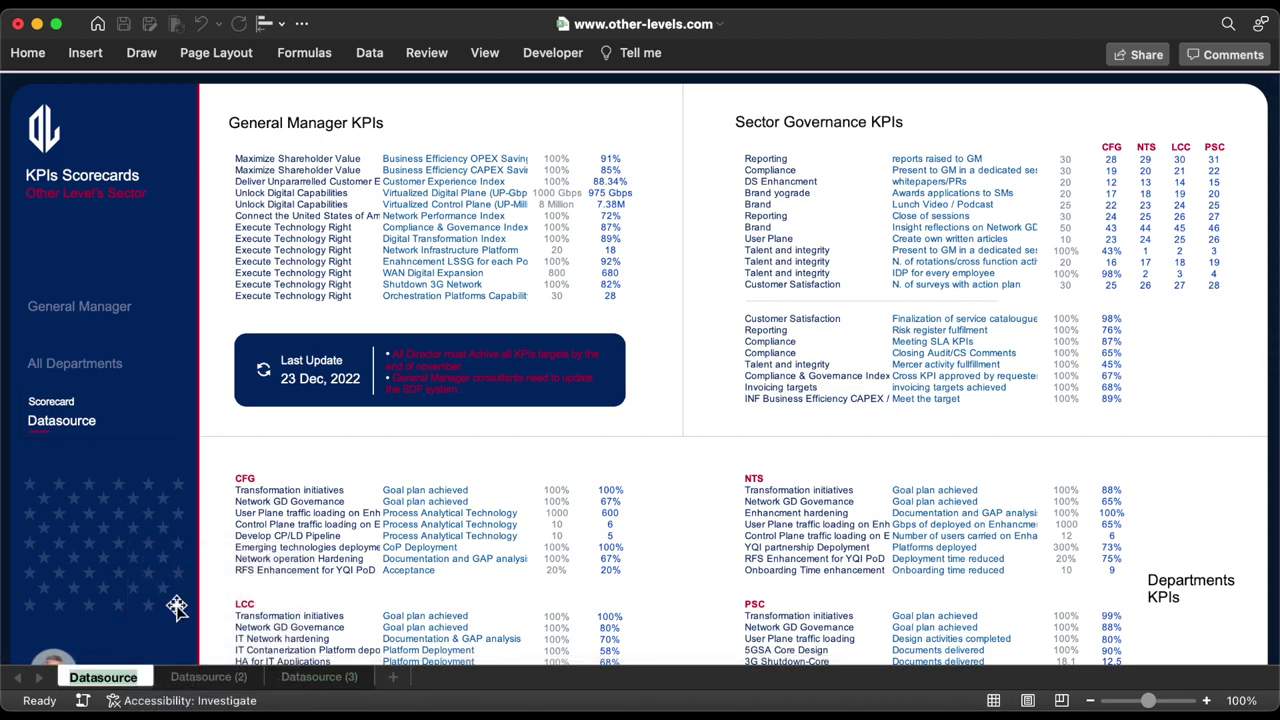
text(General Manager)
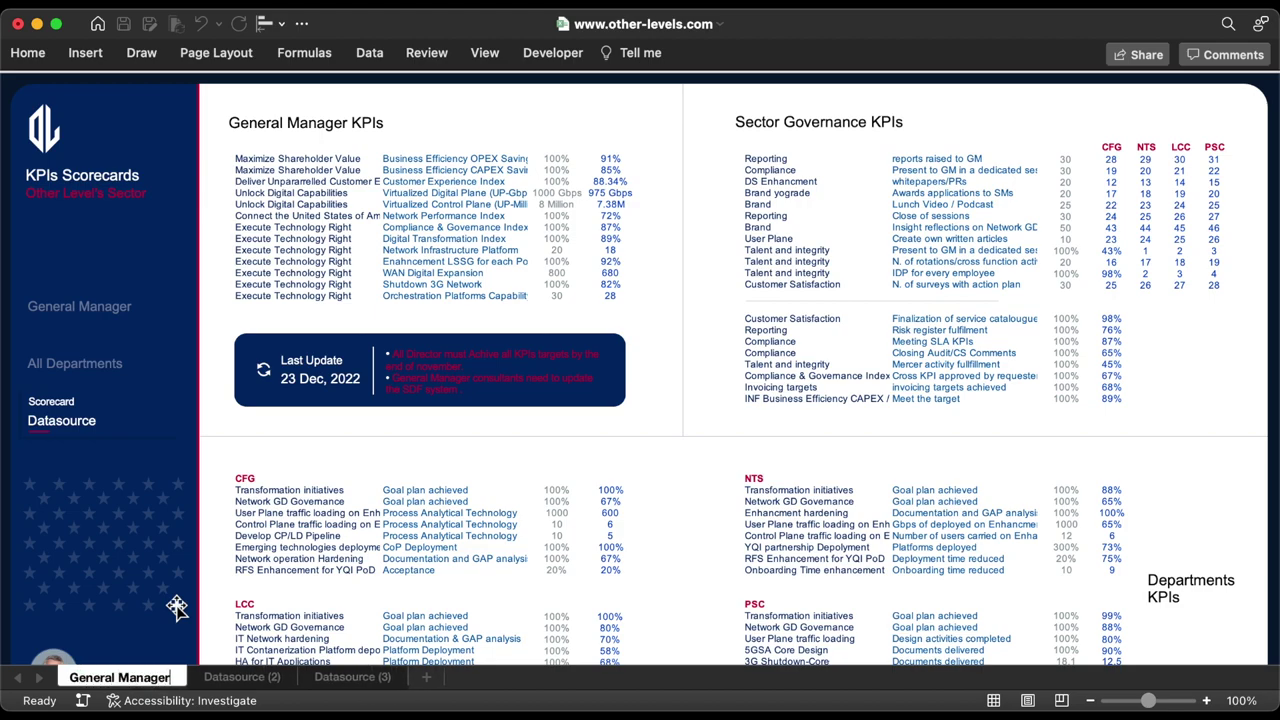
key(Return)
Rename the Datasource (2) sheet to 'All Department'.
click(243, 679)
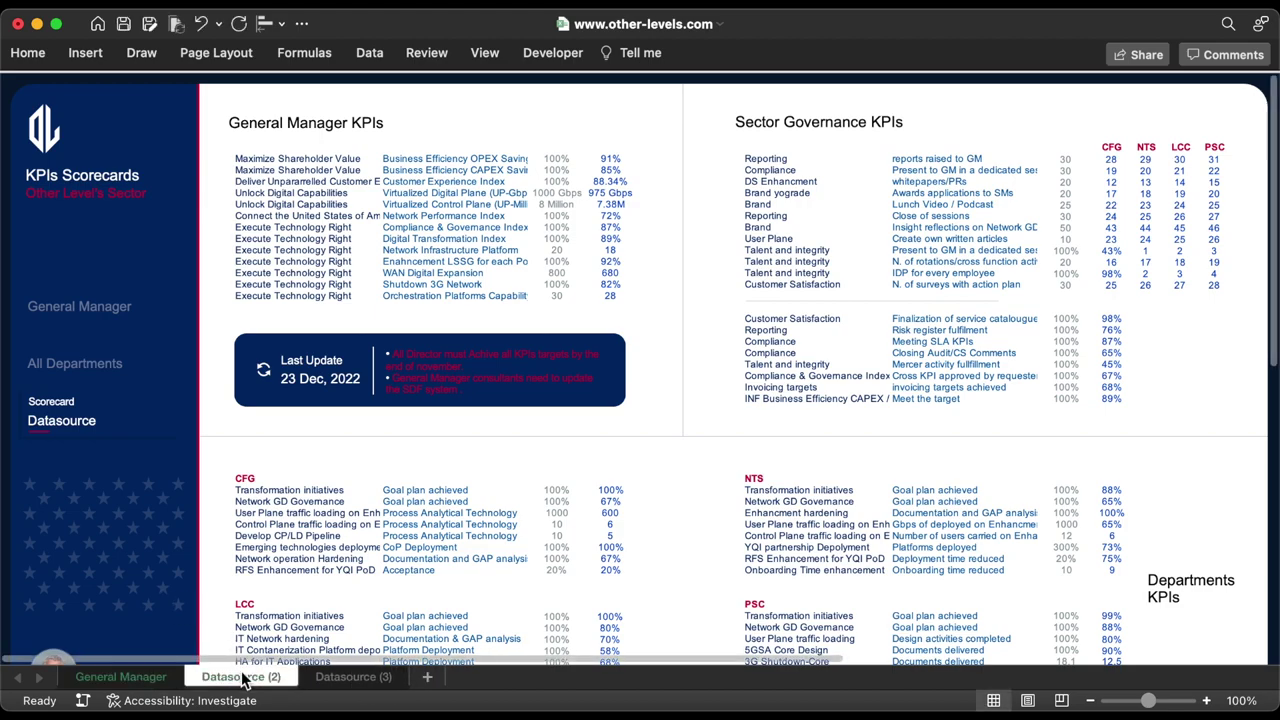
right_click(243, 679)
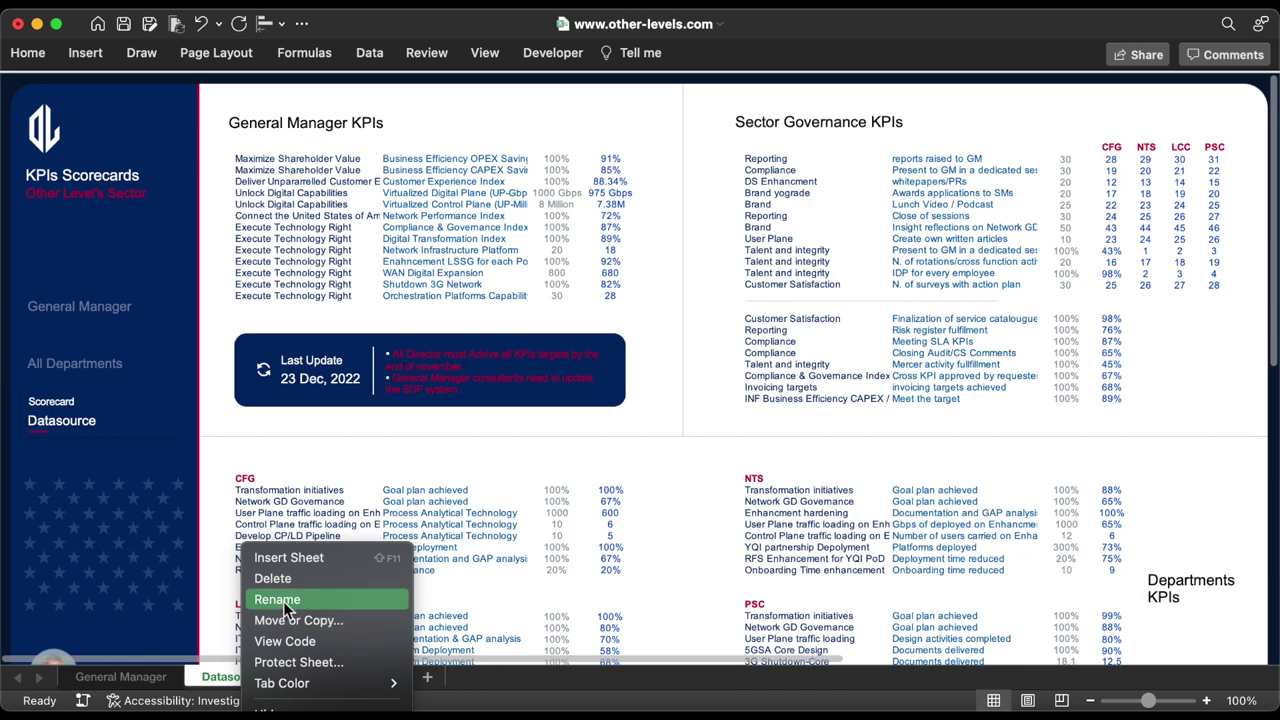
click(398, 594)
text(All Department)
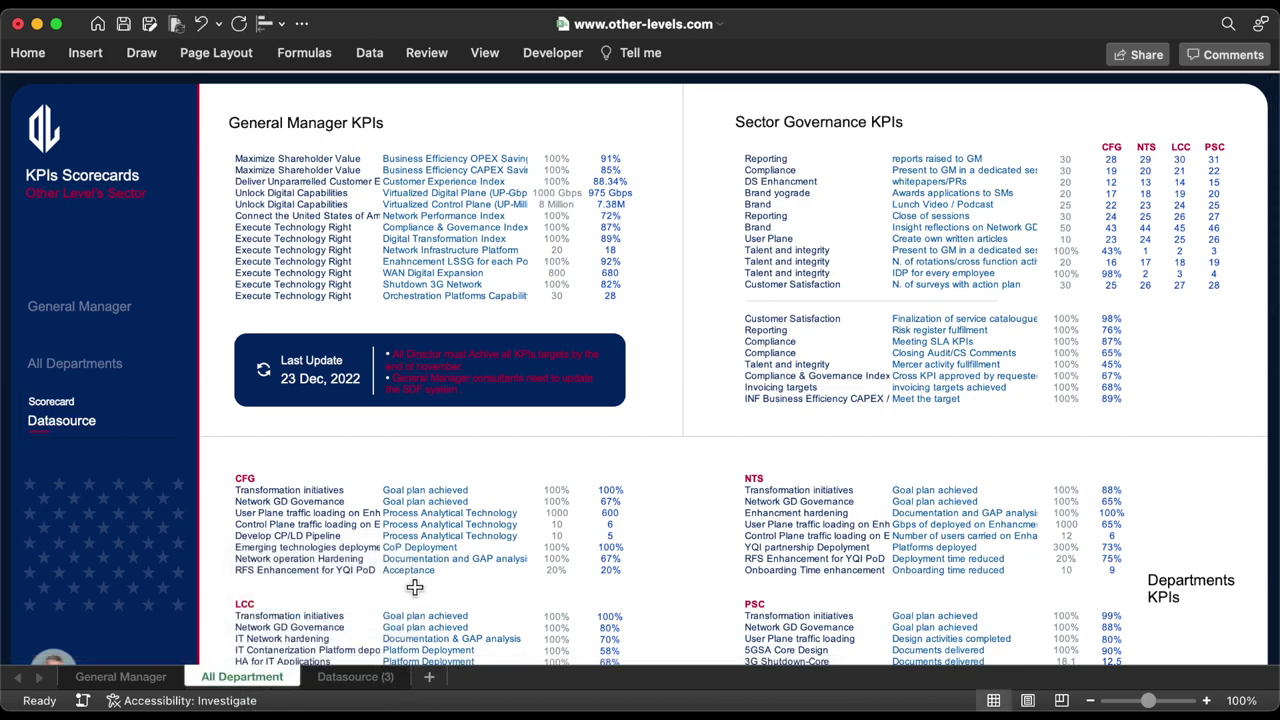
Rename Datasource (3) to 'Datasource' by removing the copy number.
click(358, 677)
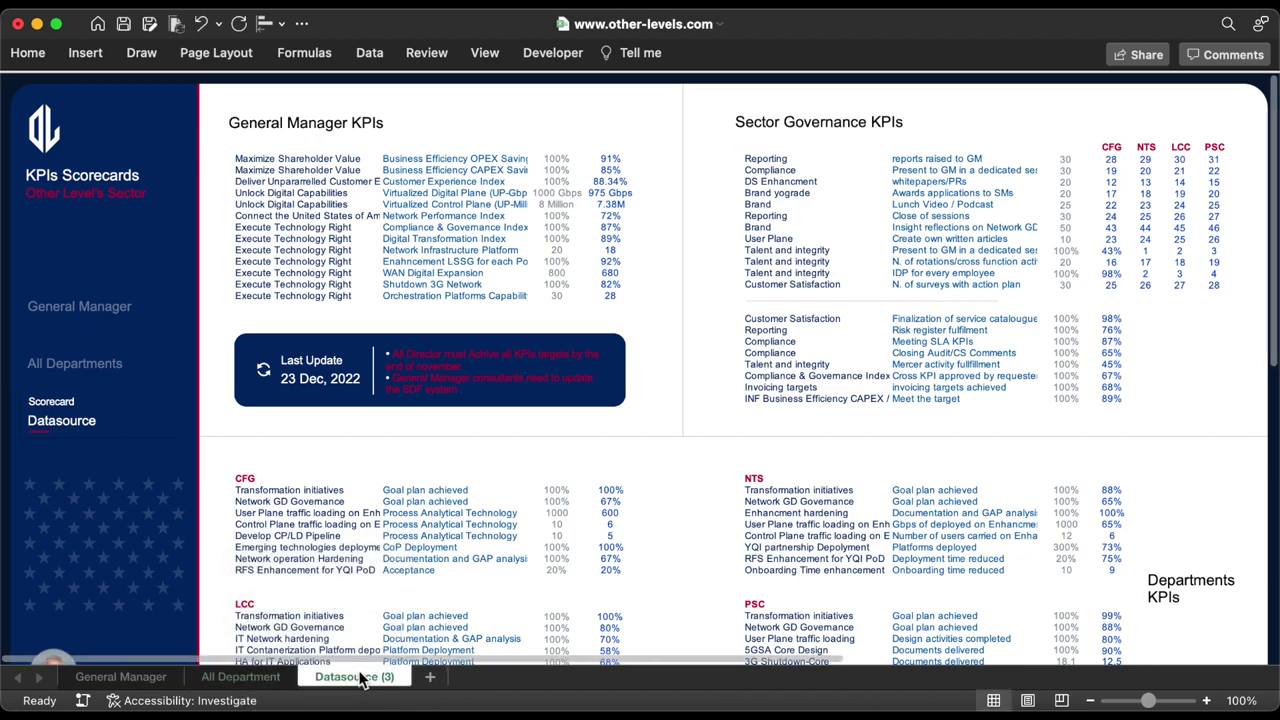
right_click(362, 679)
click(395, 603)
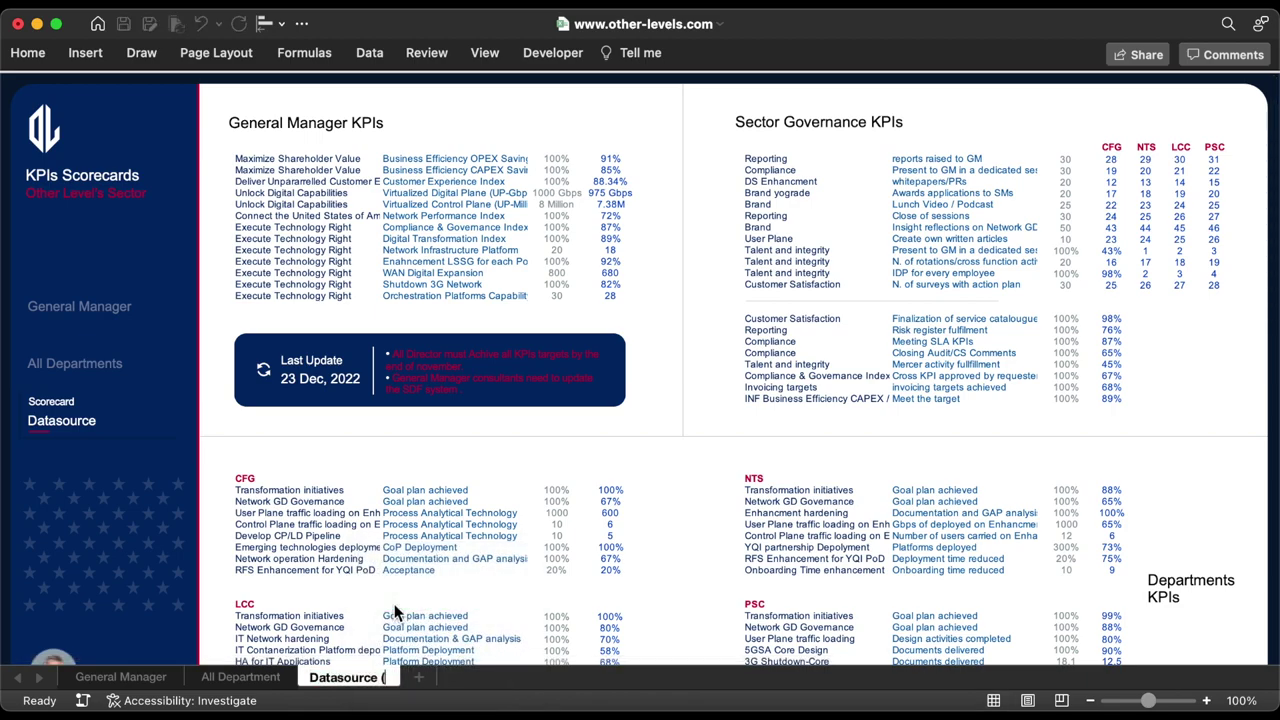
key(BackSpace)
key(BackSpace)
key(BackSpace)
key(BackSpace)
key(Return)
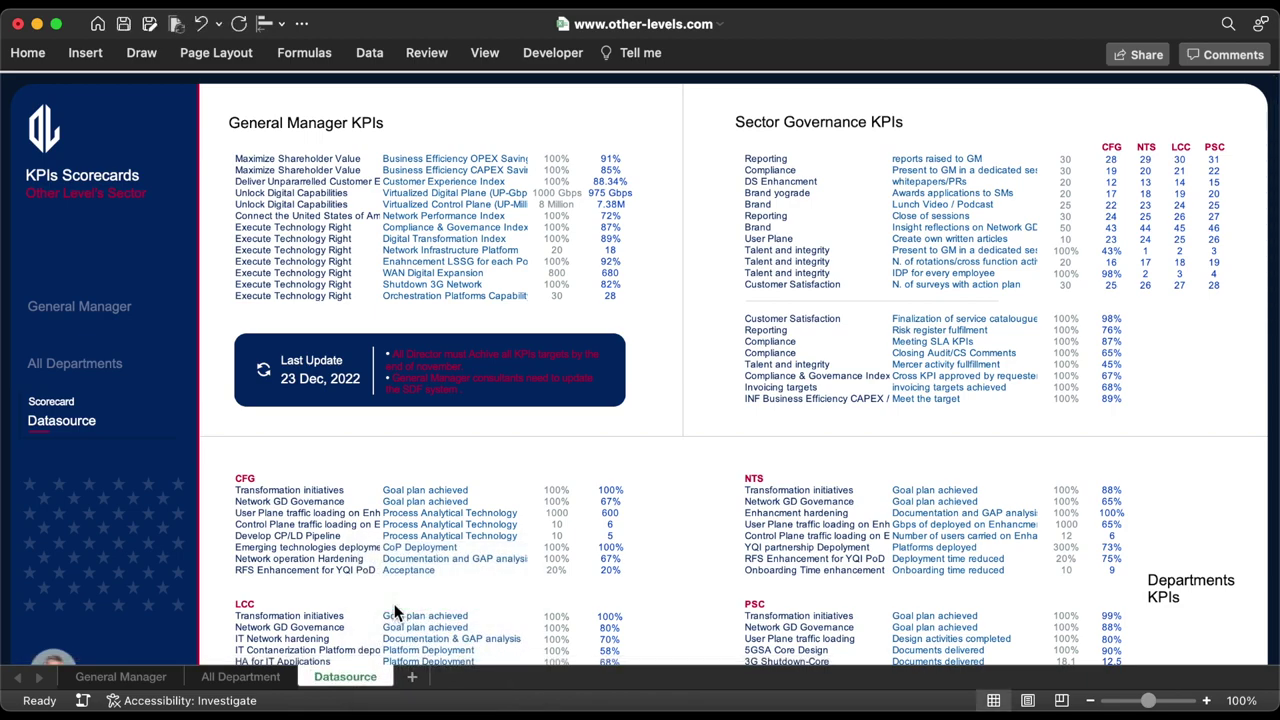
On General Manager, delete the KPI title boxes and the Last Update banner.
click(135, 677)
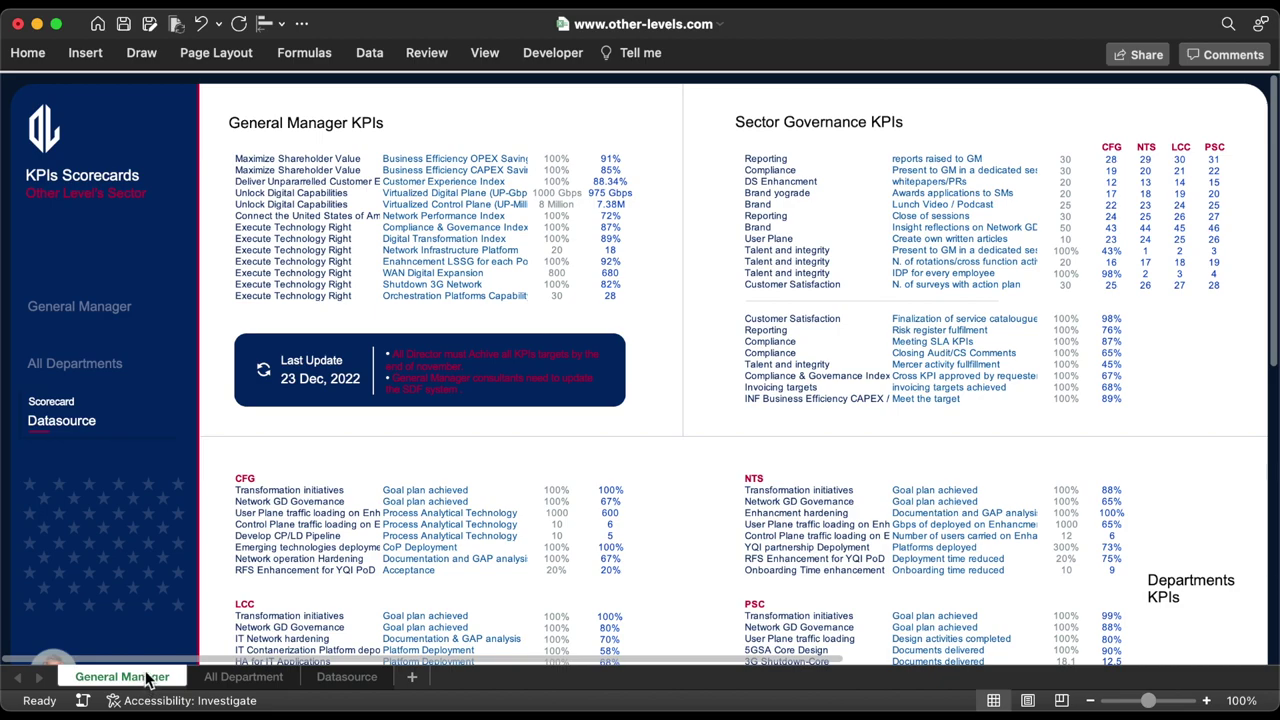
click(266, 122)
shift+click(818, 122)
shift+click(376, 370)
shift+click(263, 370)
shift+click(320, 370)
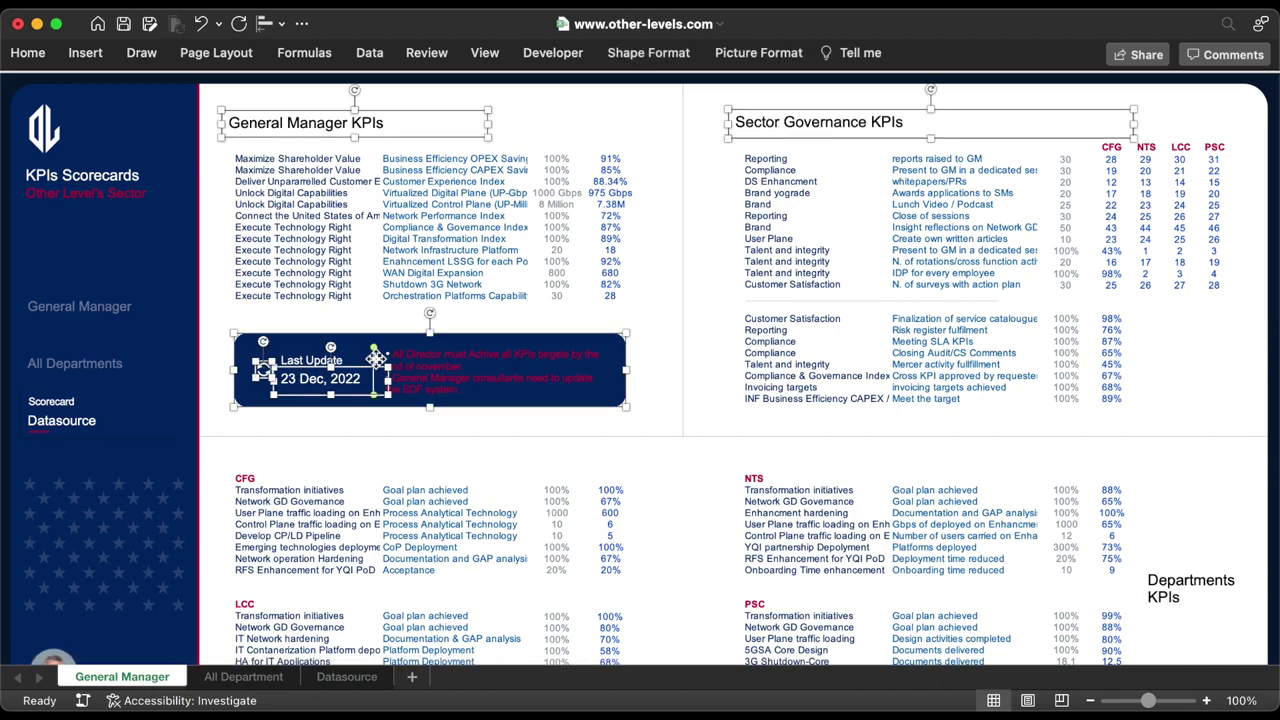
shift+click(495, 370)
key(Delete)
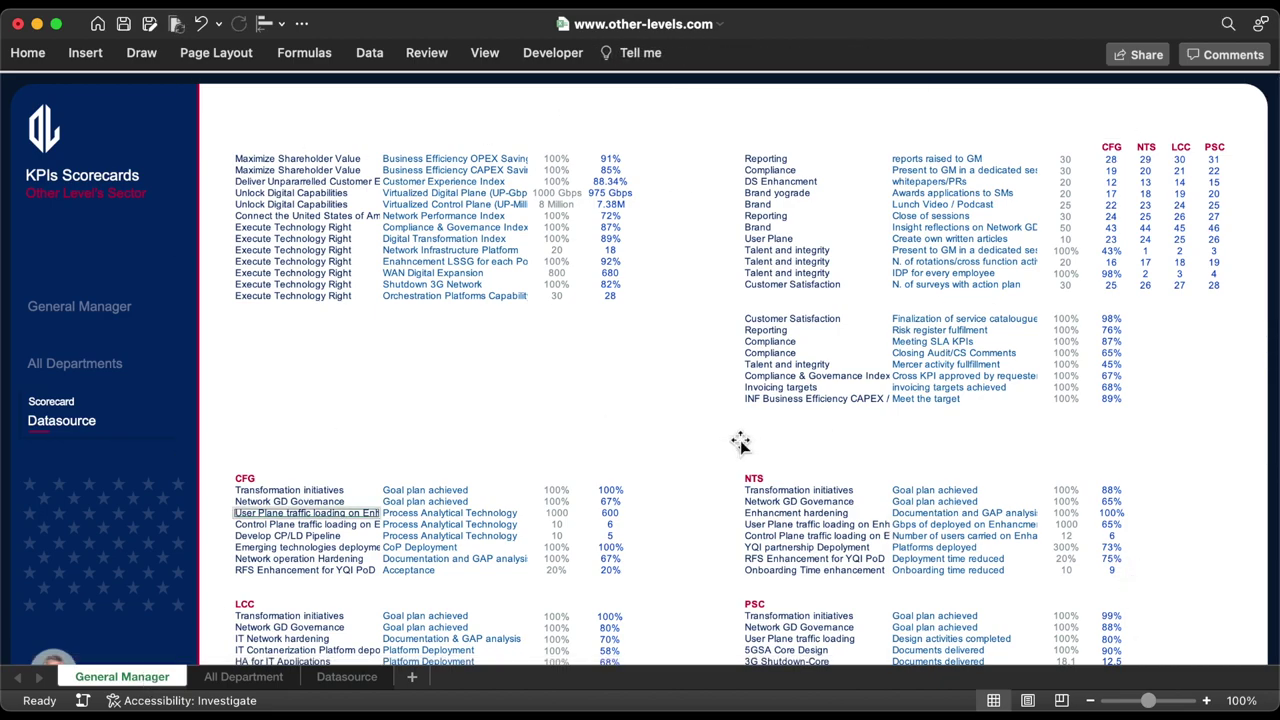
Clear the contents of the KPI table cells on the General Manager sheet.
click(243, 119)
drag(243, 119, 283, 469)
key(Delete)
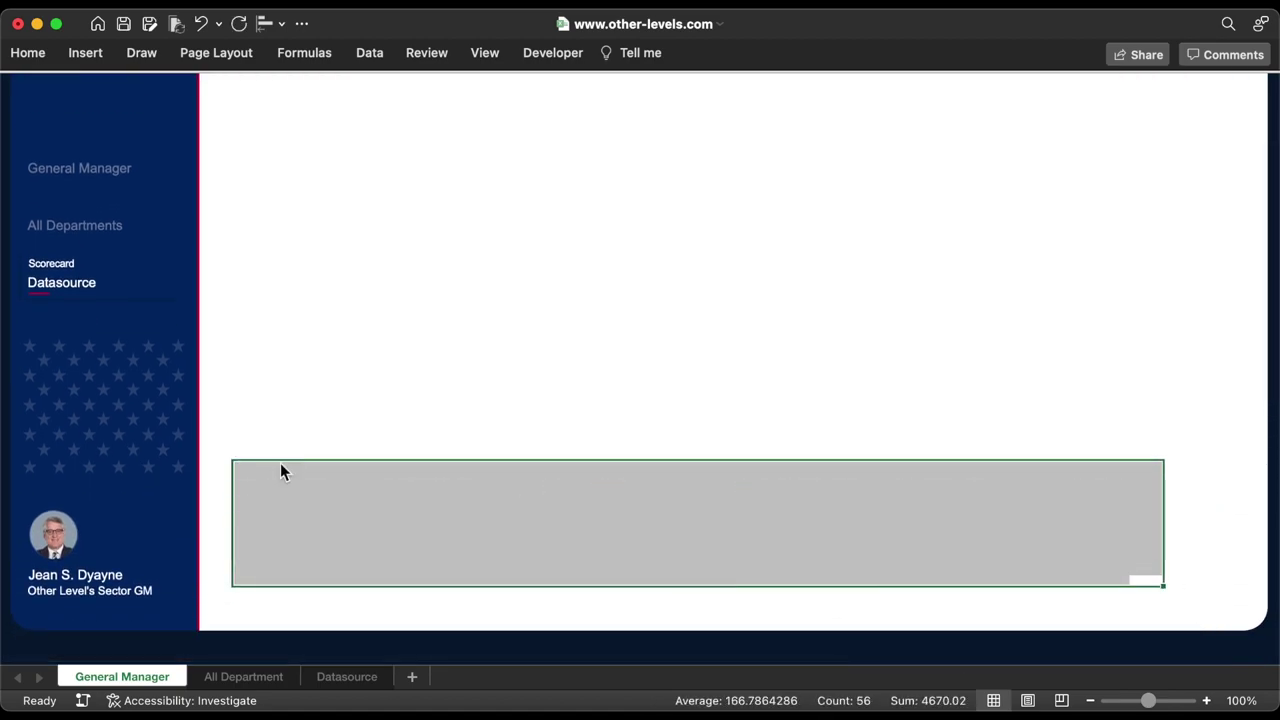
key(Delete)
click(454, 404)
scroll(351, 549, up, 3)
On All Department, delete the Last Update banner, KPI titles and Departments KPIs box.
click(245, 677)
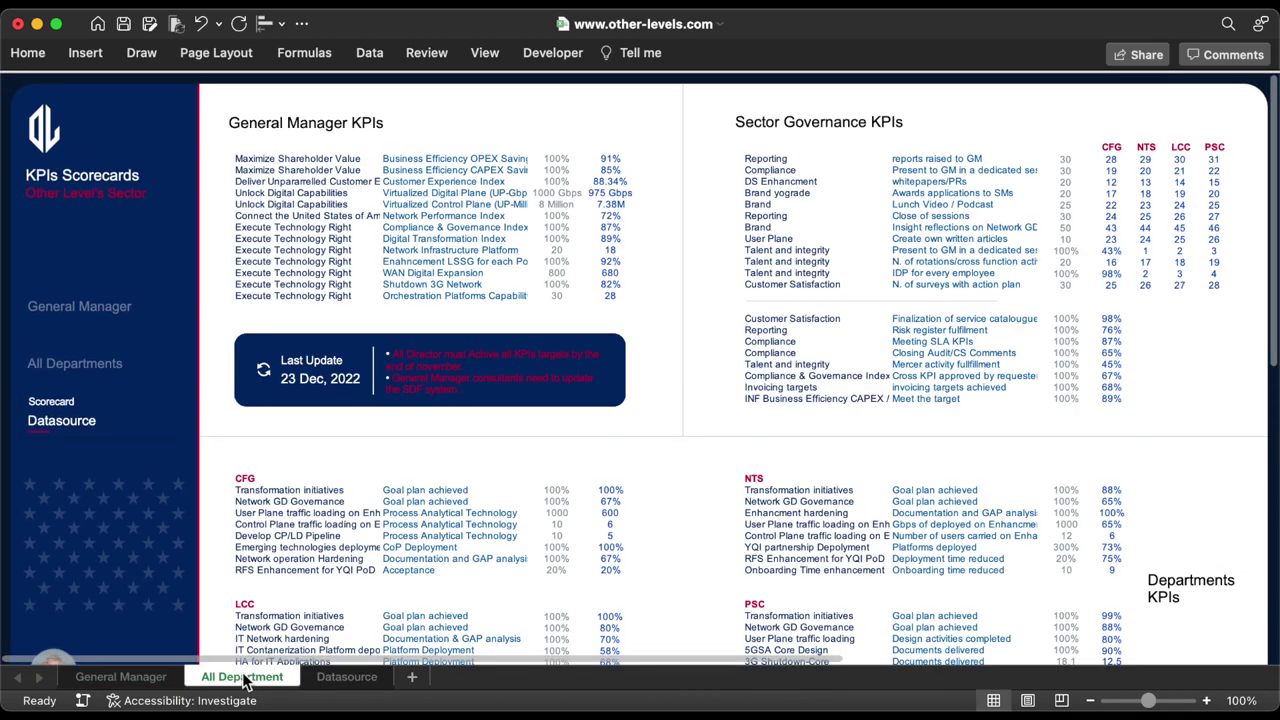
click(390, 360)
shift+click(254, 395)
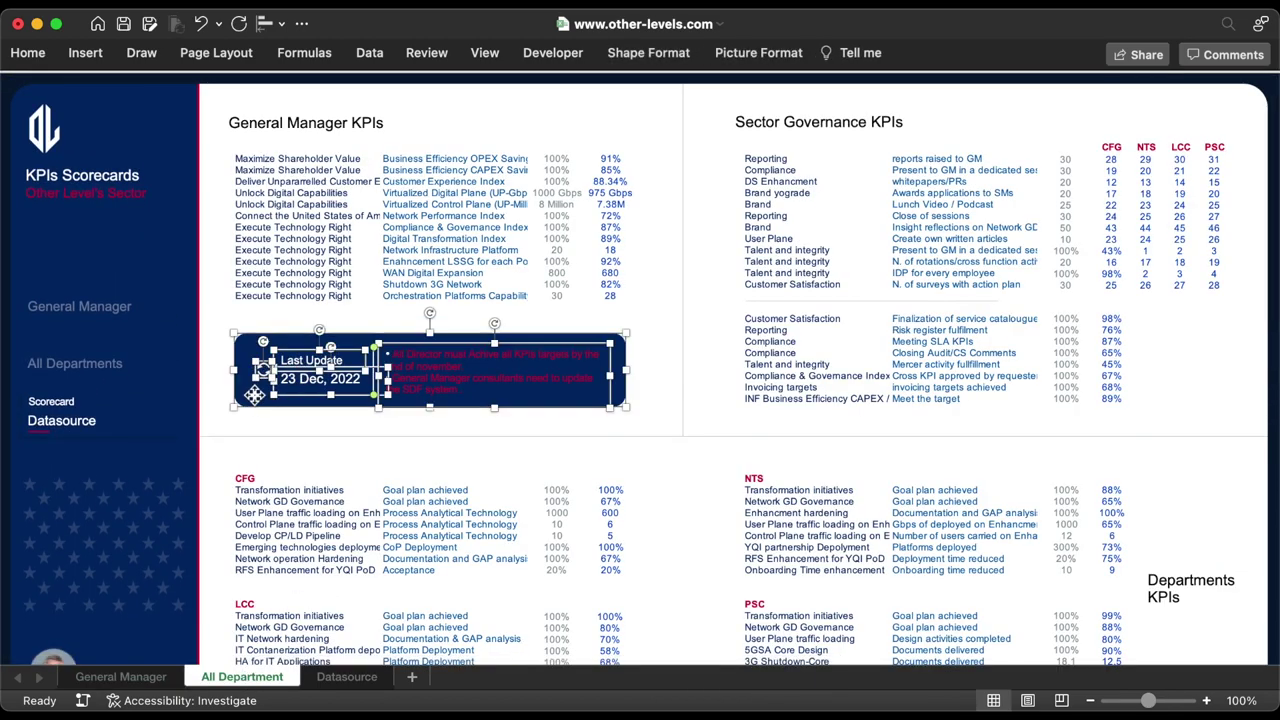
shift+click(344, 127)
shift+click(690, 133)
shift+click(1180, 580)
key(Delete)
mouse_move(1229, 135)
mouse_down()
mouse_move(284, 595)
mouse_move(246, 383)
mouse_move(1140, 566)
mouse_up()
Ungroup the General Manager sheet's Scorecard/Datasource sidebar shape and its inner group.
click(128, 677)
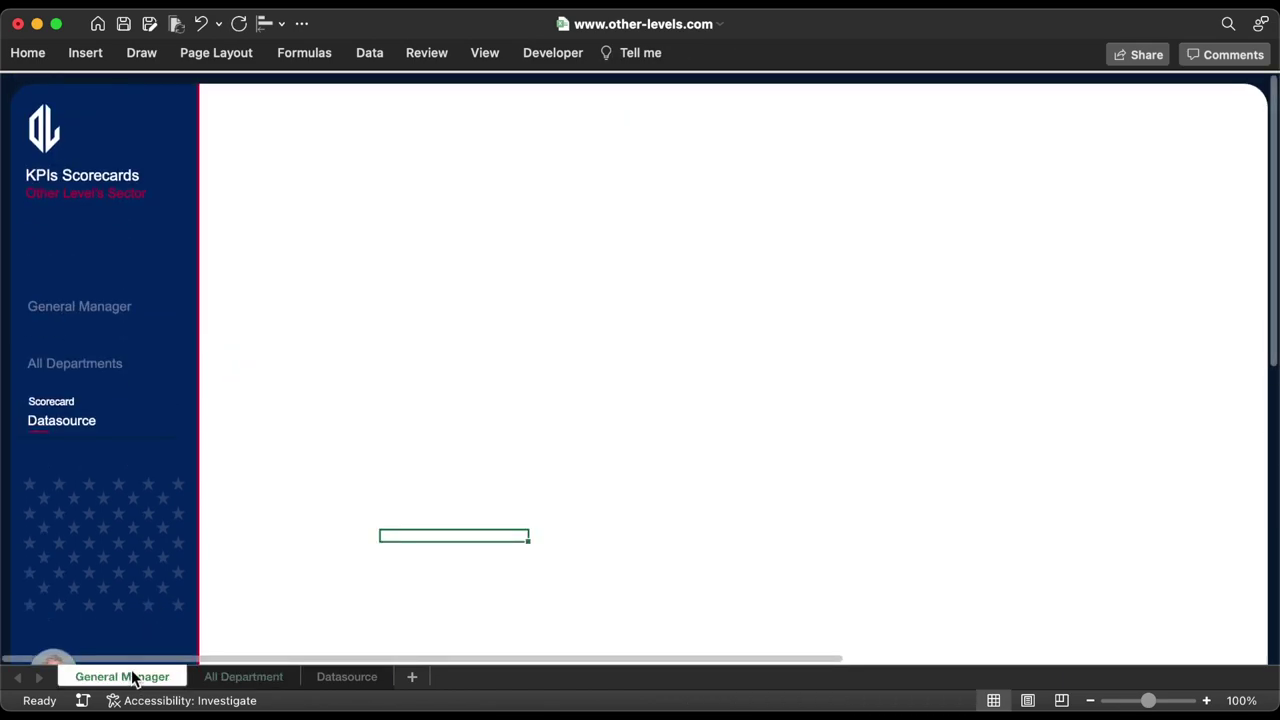
click(98, 371)
right_click(95, 373)
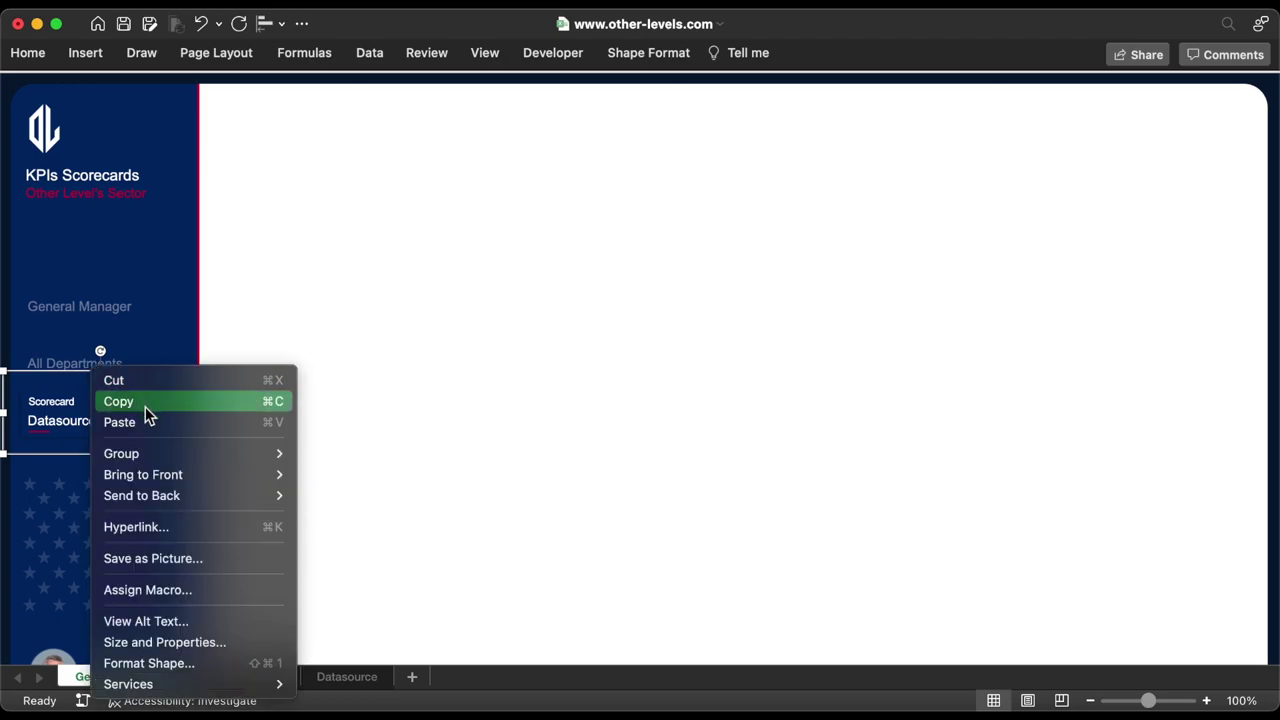
mouse_move(209, 451)
click(342, 509)
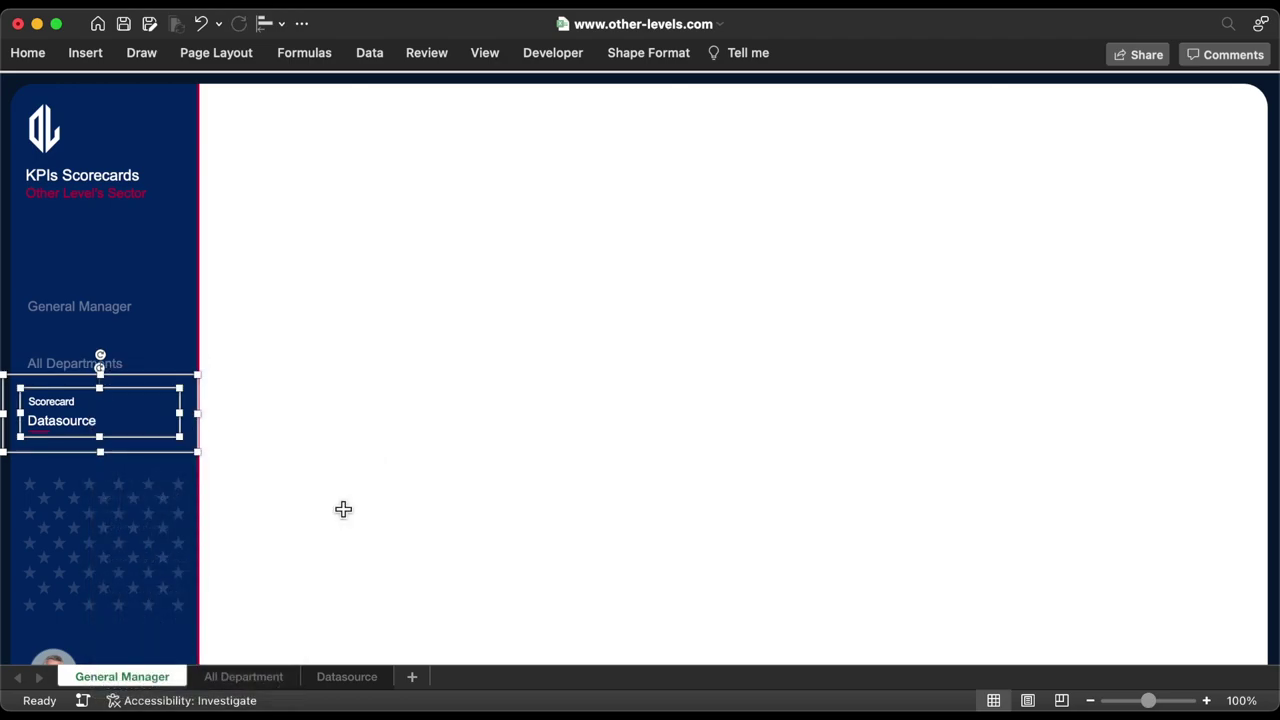
right_click(122, 398)
mouse_move(190, 478)
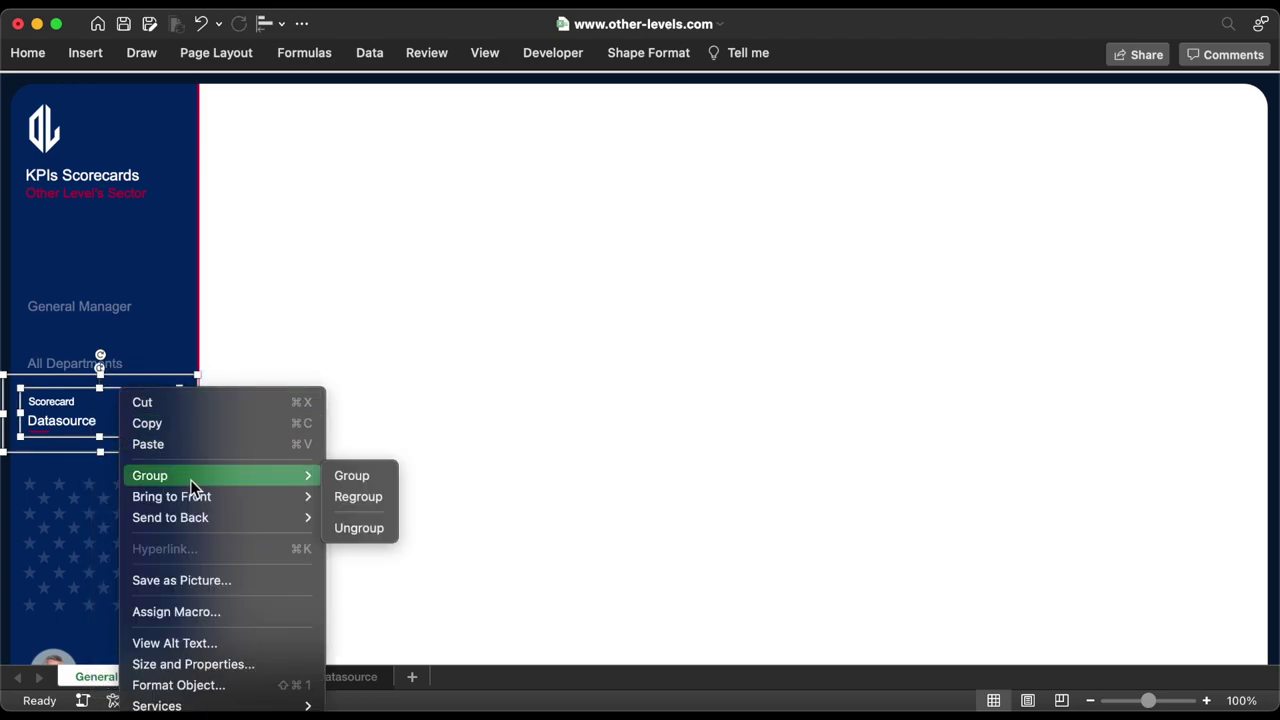
click(342, 528)
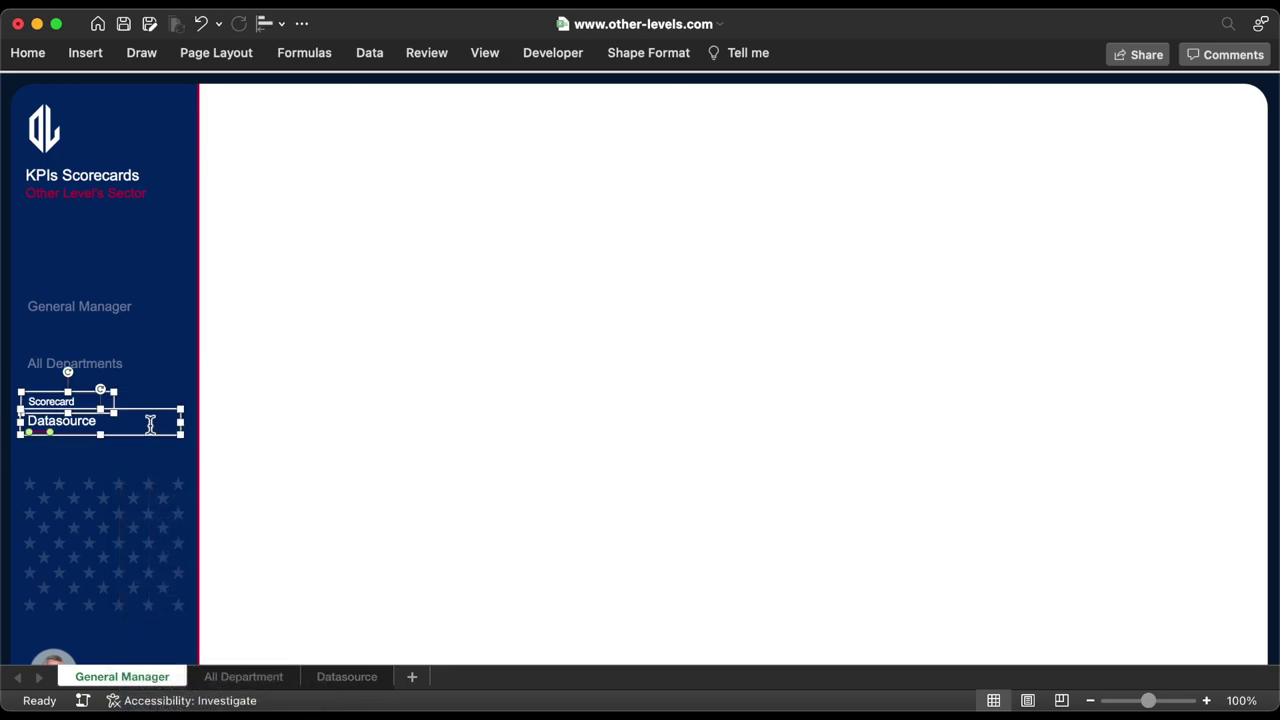
Move the Scorecard label and underline up beside General Manager and group them.
shift+click(139, 420)
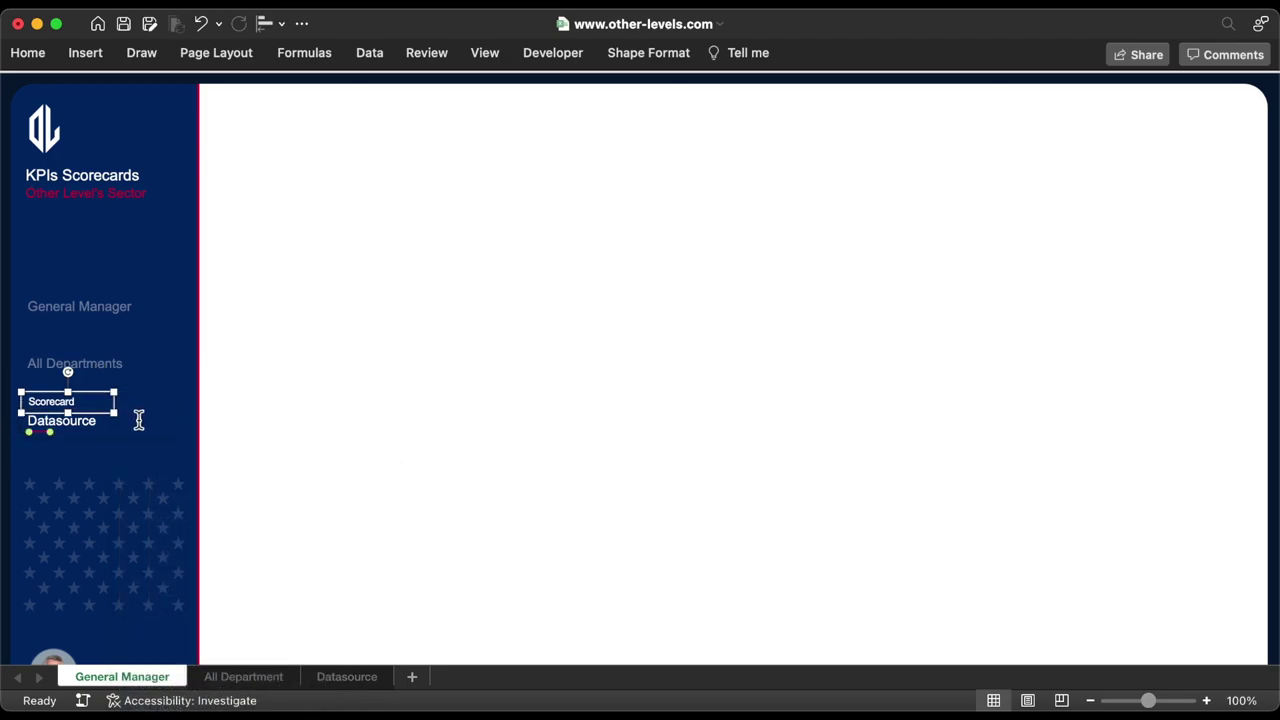
shift+click(119, 440)
drag(124, 440, 127, 335)
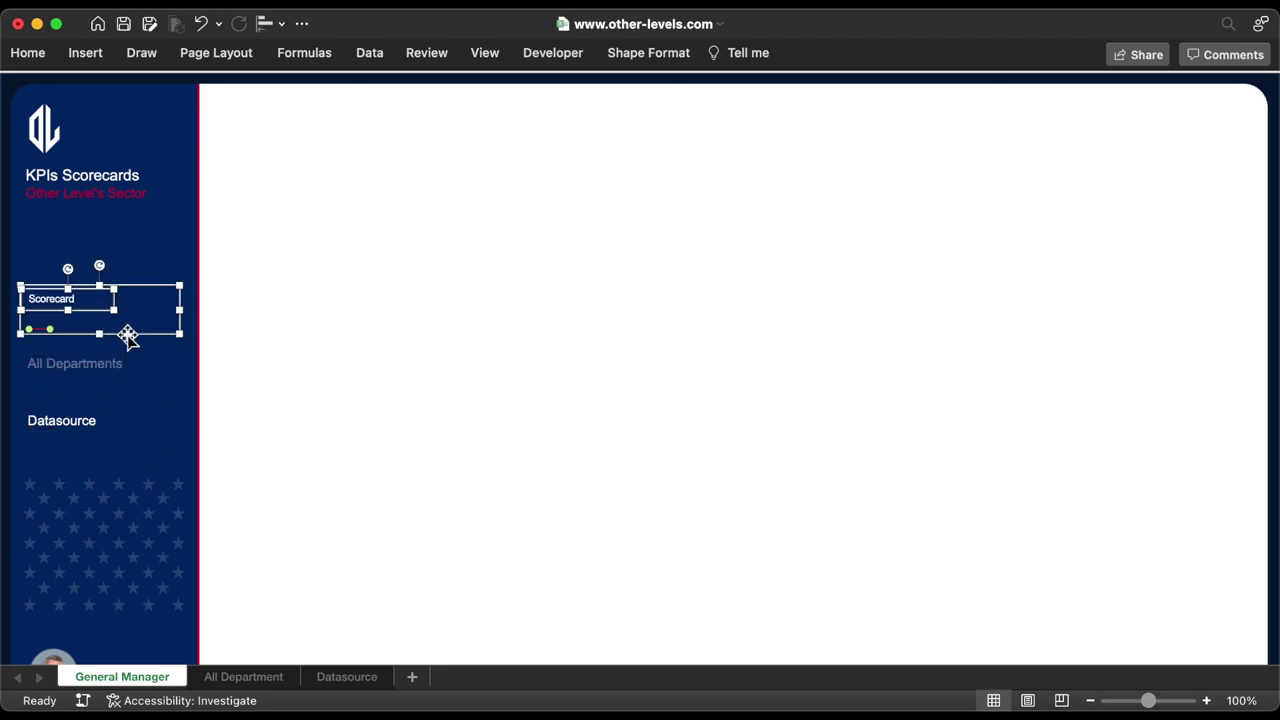
right_click(127, 335)
mouse_move(289, 418)
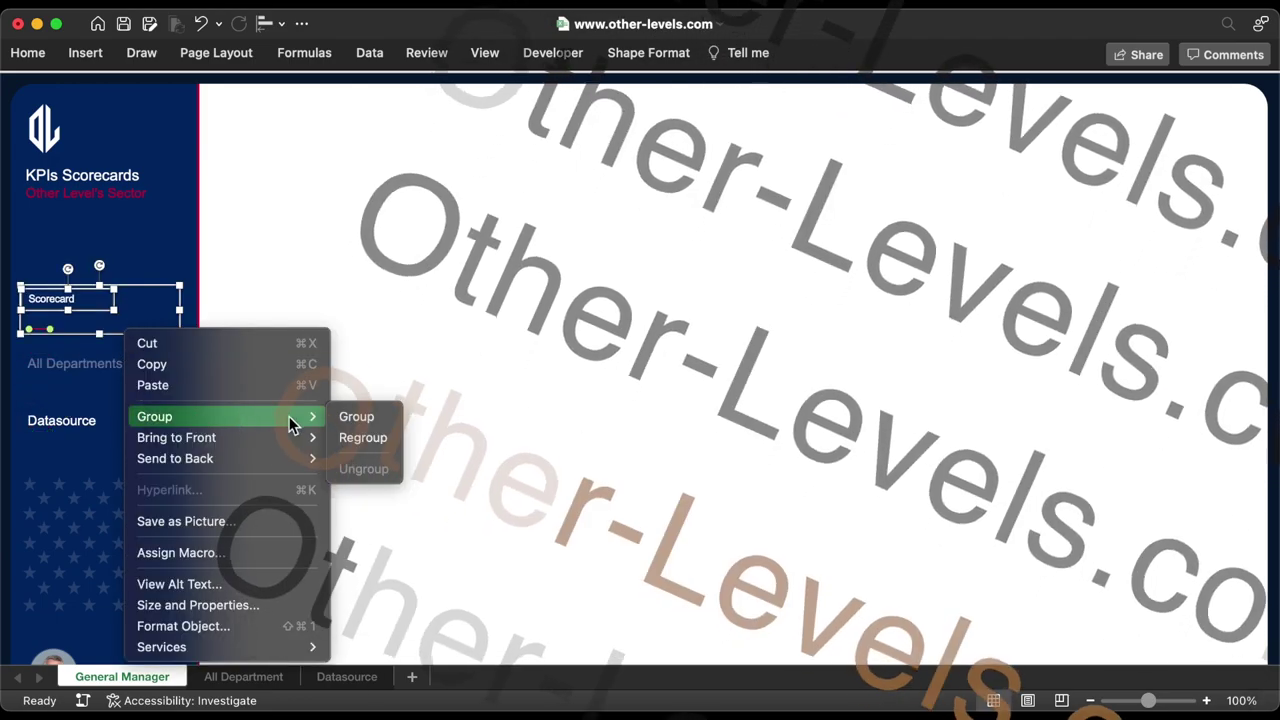
click(352, 425)
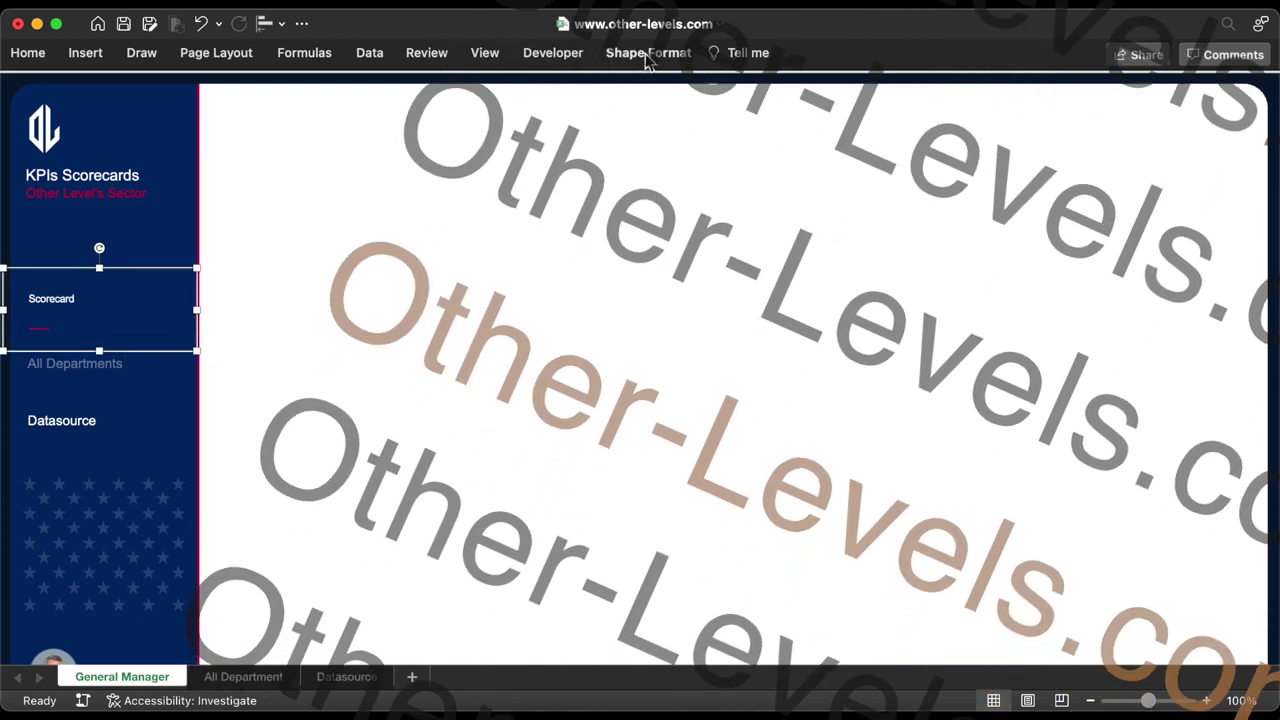
Hide the old Scorecard group 134 in the Selection Pane.
click(648, 56)
click(897, 105)
scroll(1160, 365, down, 10)
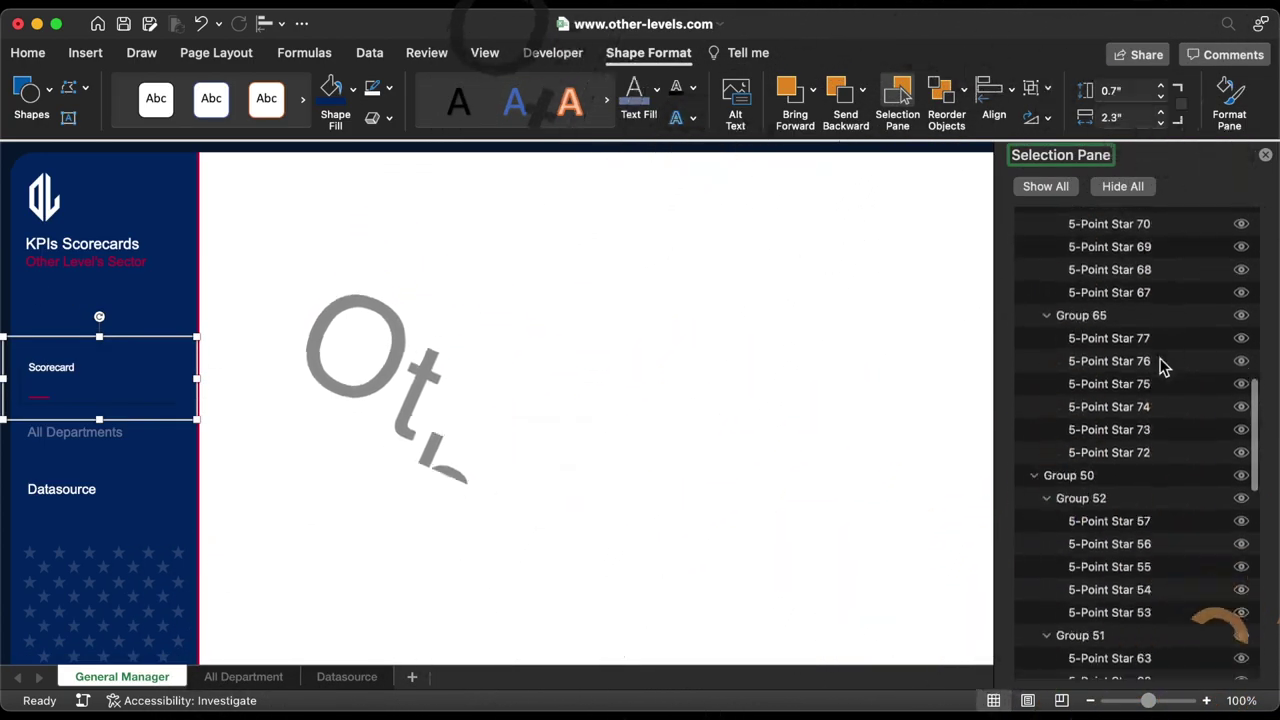
scroll(1163, 367, down, 3)
click(1241, 347)
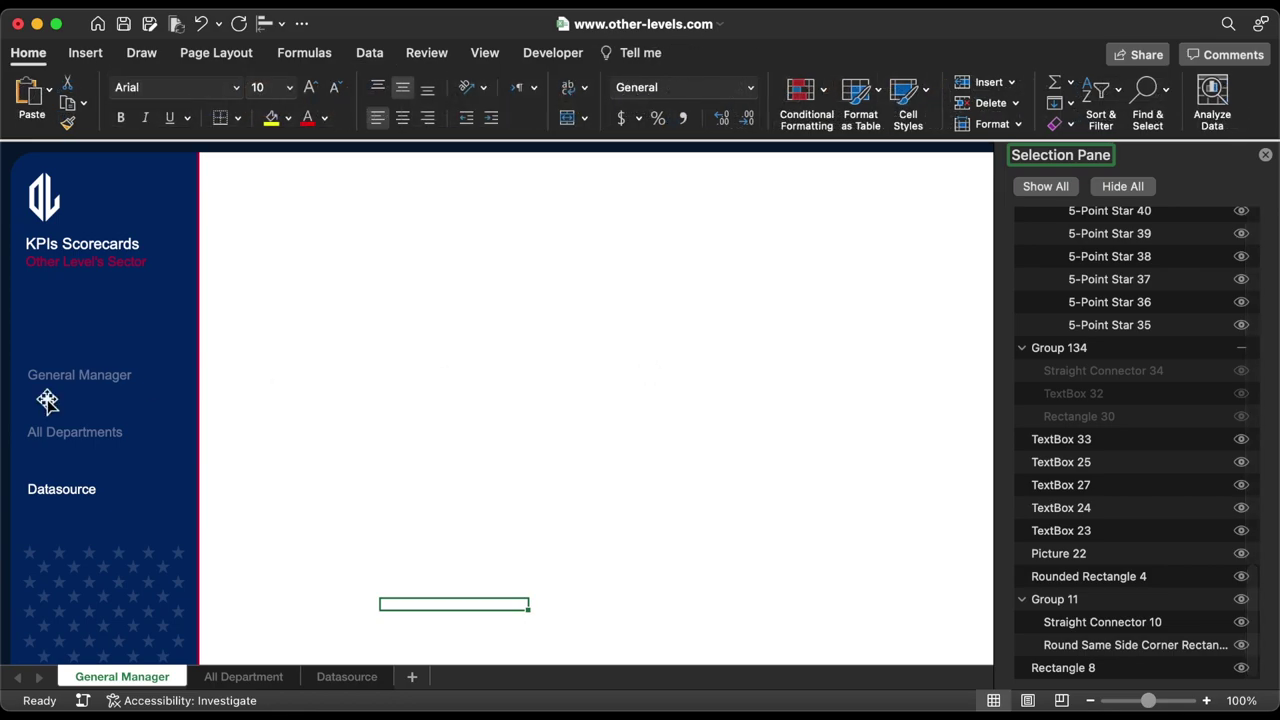
Bring the General Manager text box to front, show all shapes, and nudge the Scorecard group up.
click(100, 378)
right_click(90, 370)
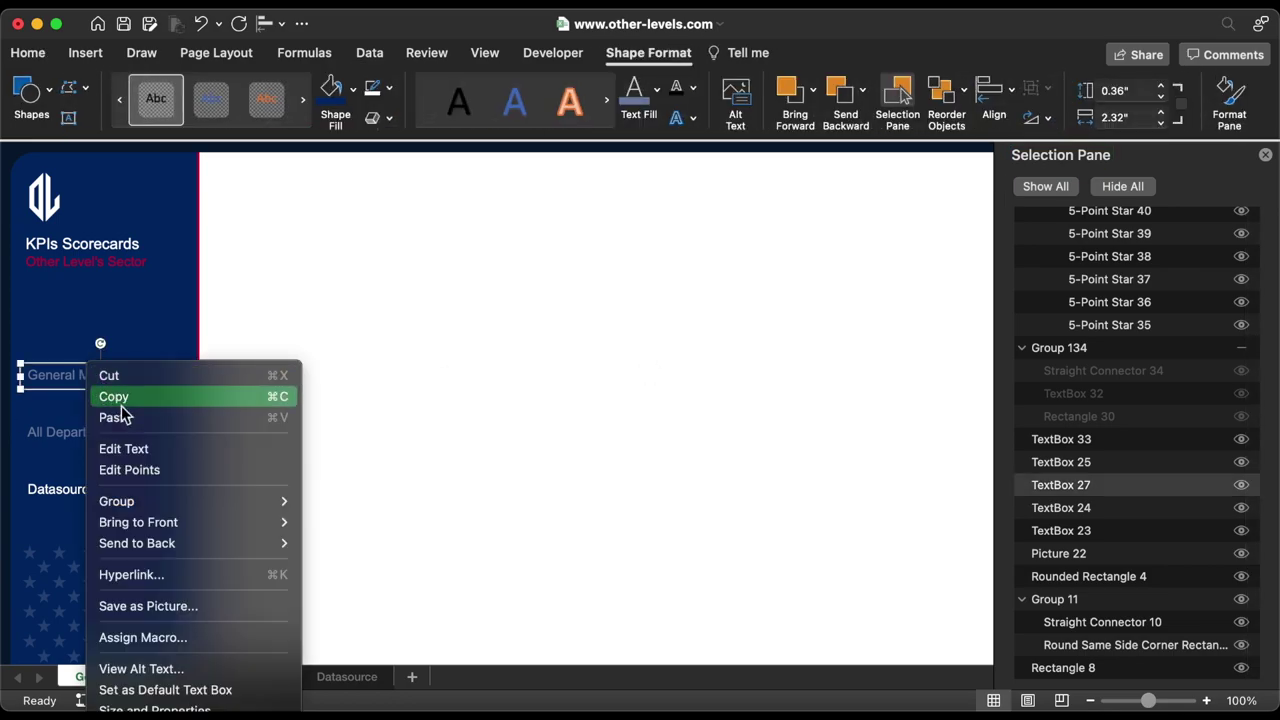
mouse_move(183, 522)
click(349, 522)
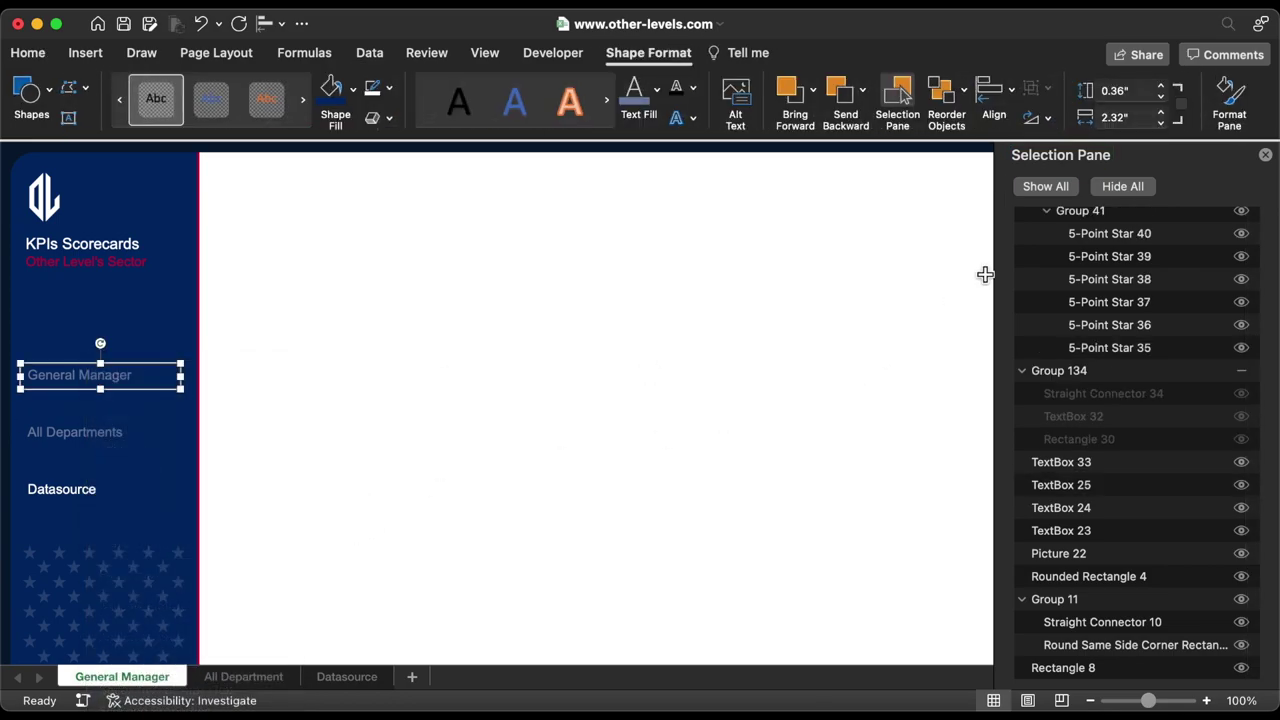
click(1050, 190)
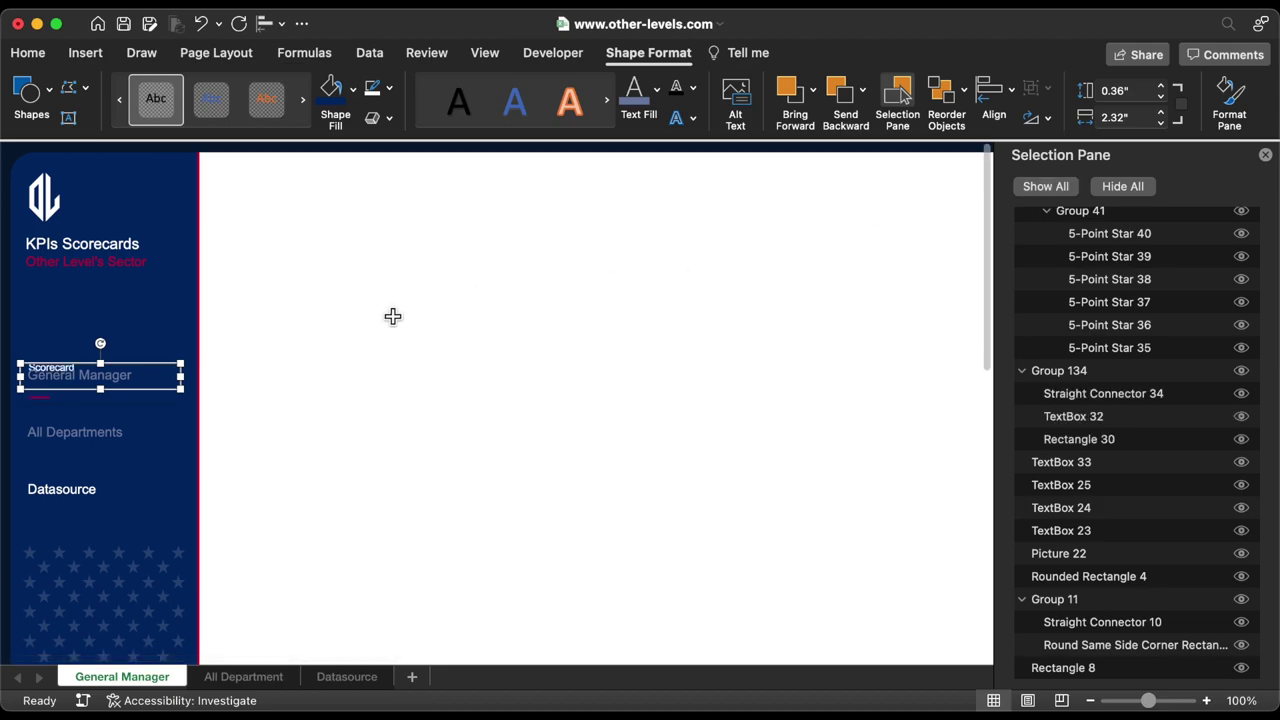
click(136, 402)
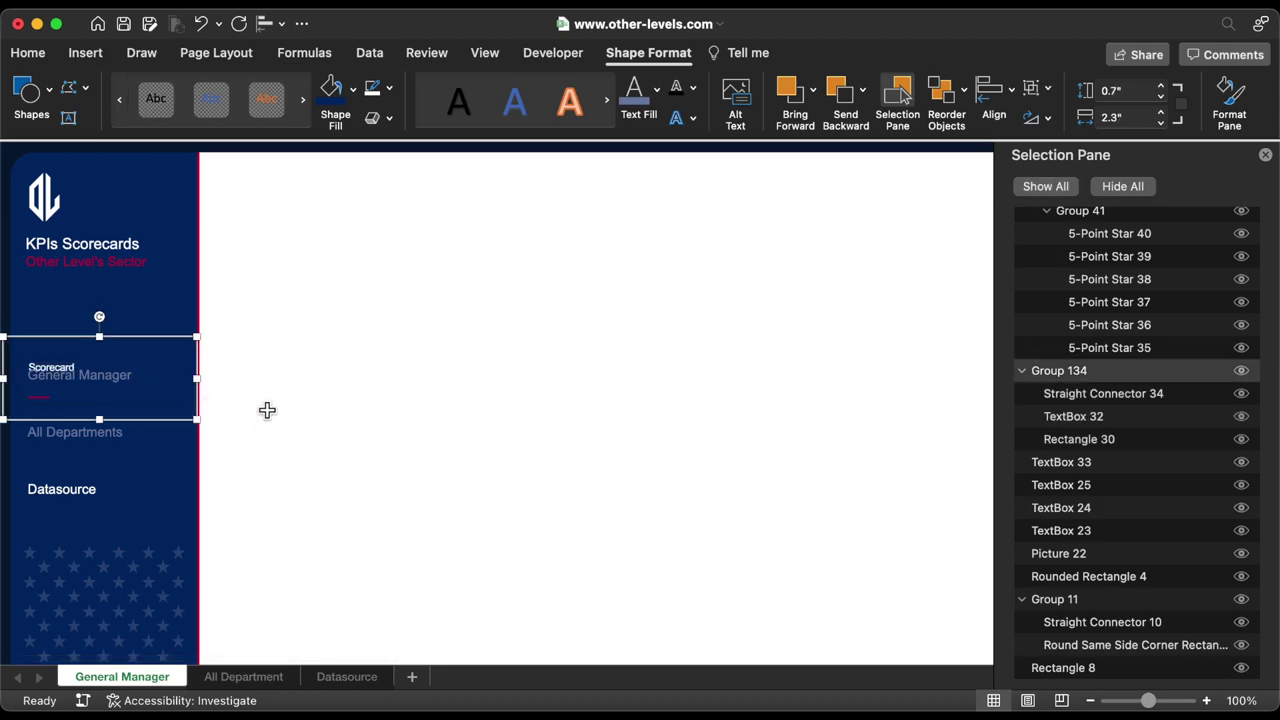
key(Up)
key(Up)
key(Up)
key(Up)
key(Up)
key(Up)
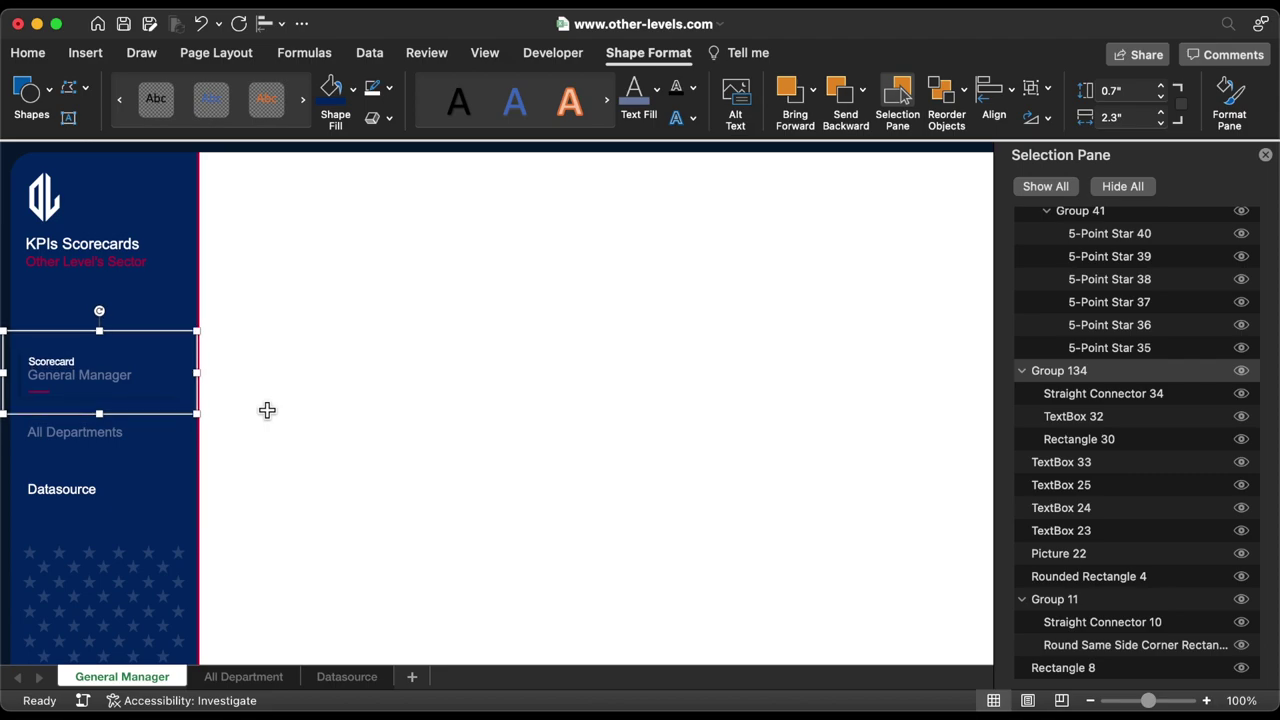
Make the General Manager text white and recolour the Datasource text.
triple_click(110, 374)
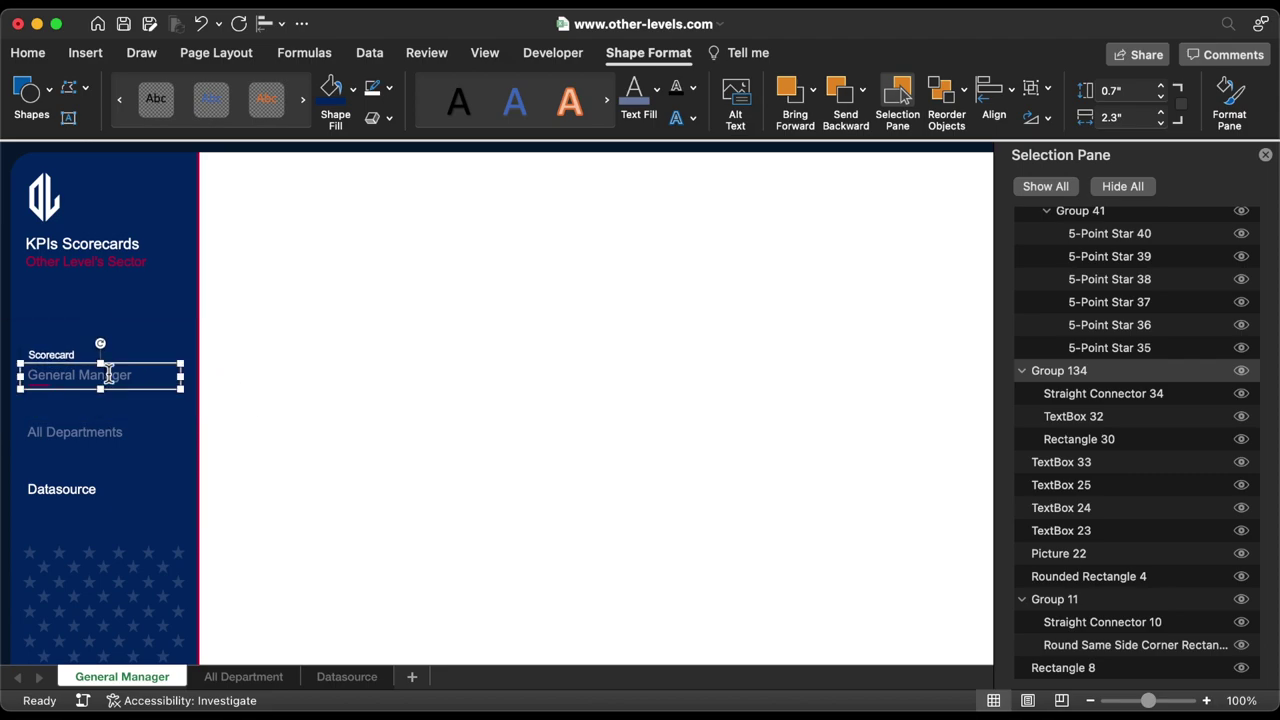
click(29, 53)
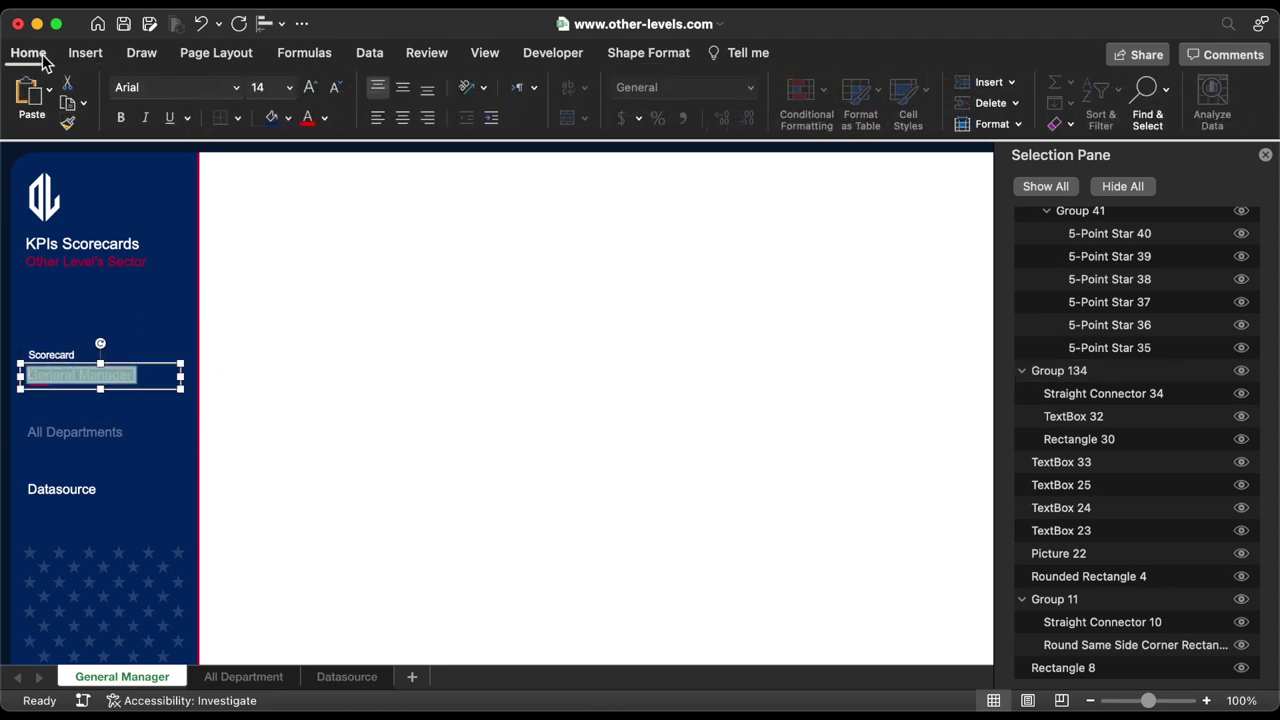
click(327, 118)
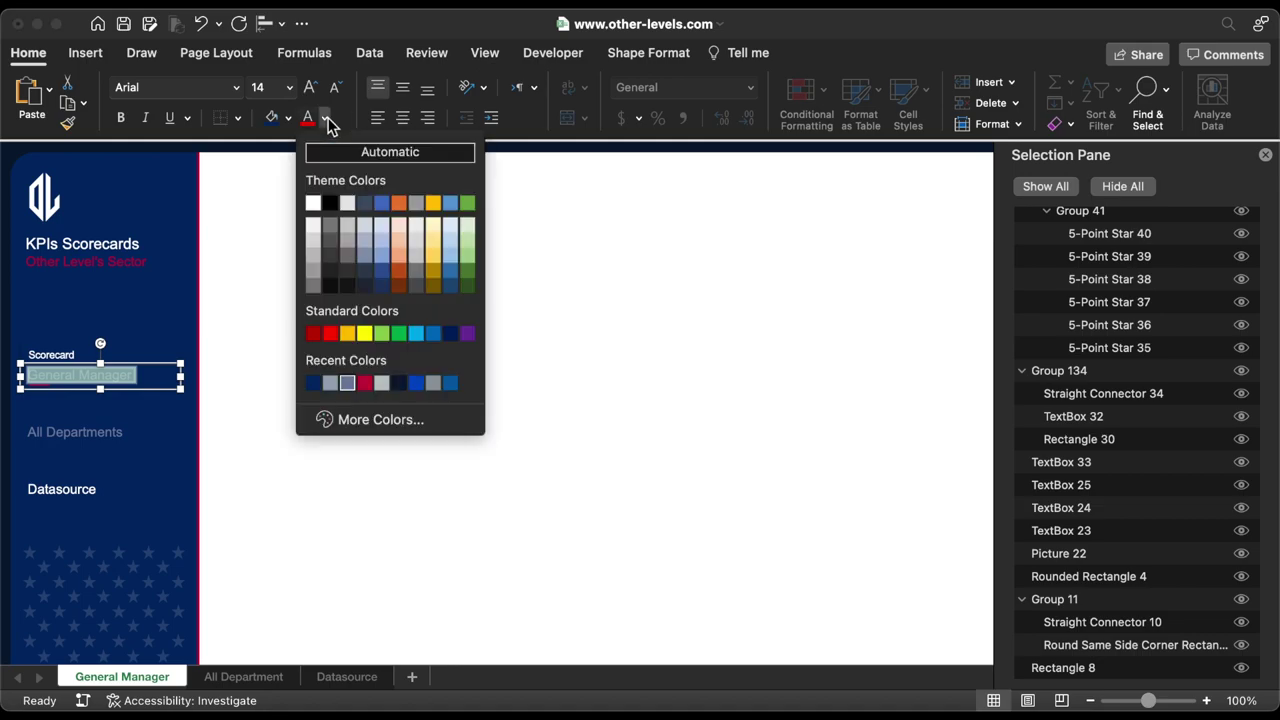
click(316, 204)
double_click(62, 491)
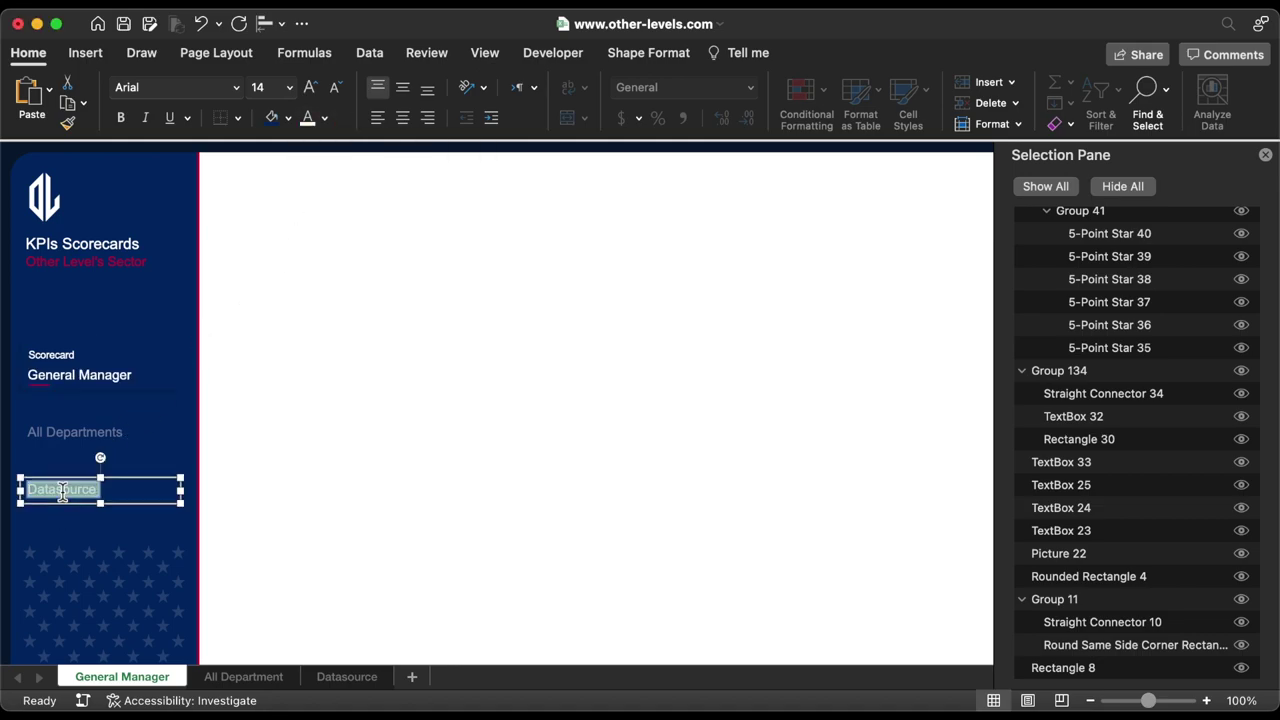
click(327, 118)
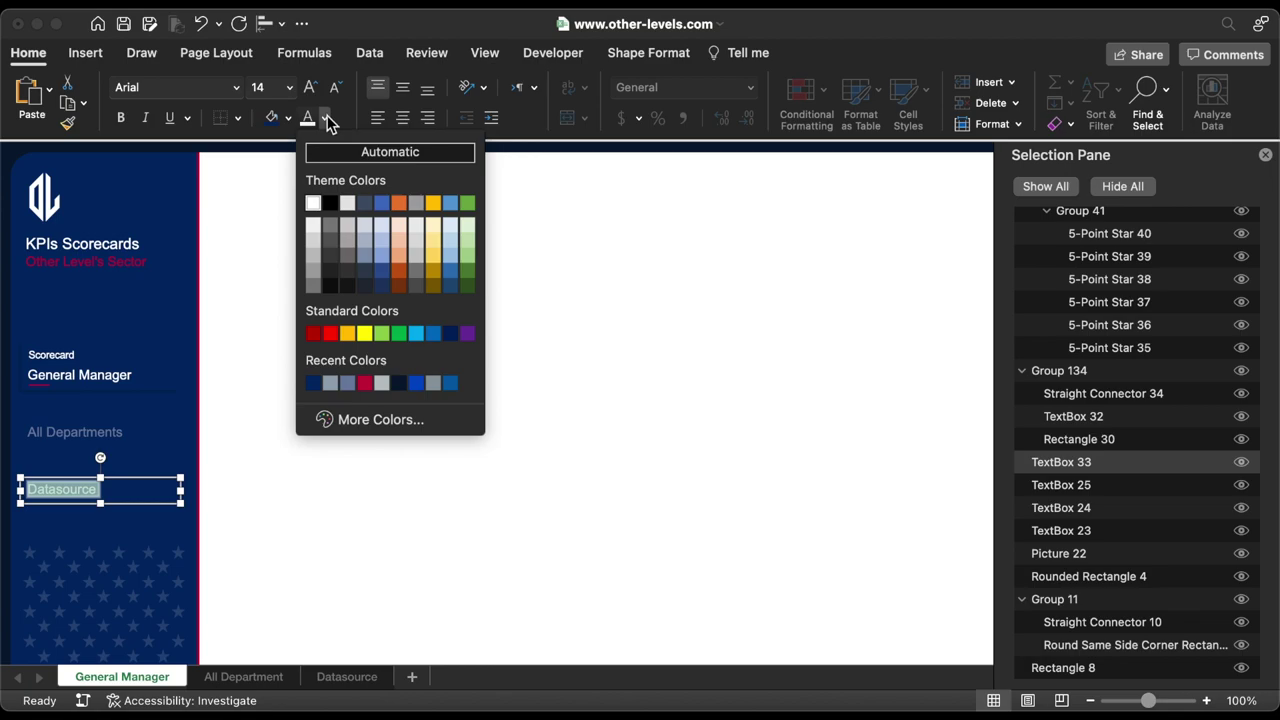
click(347, 383)
click(314, 457)
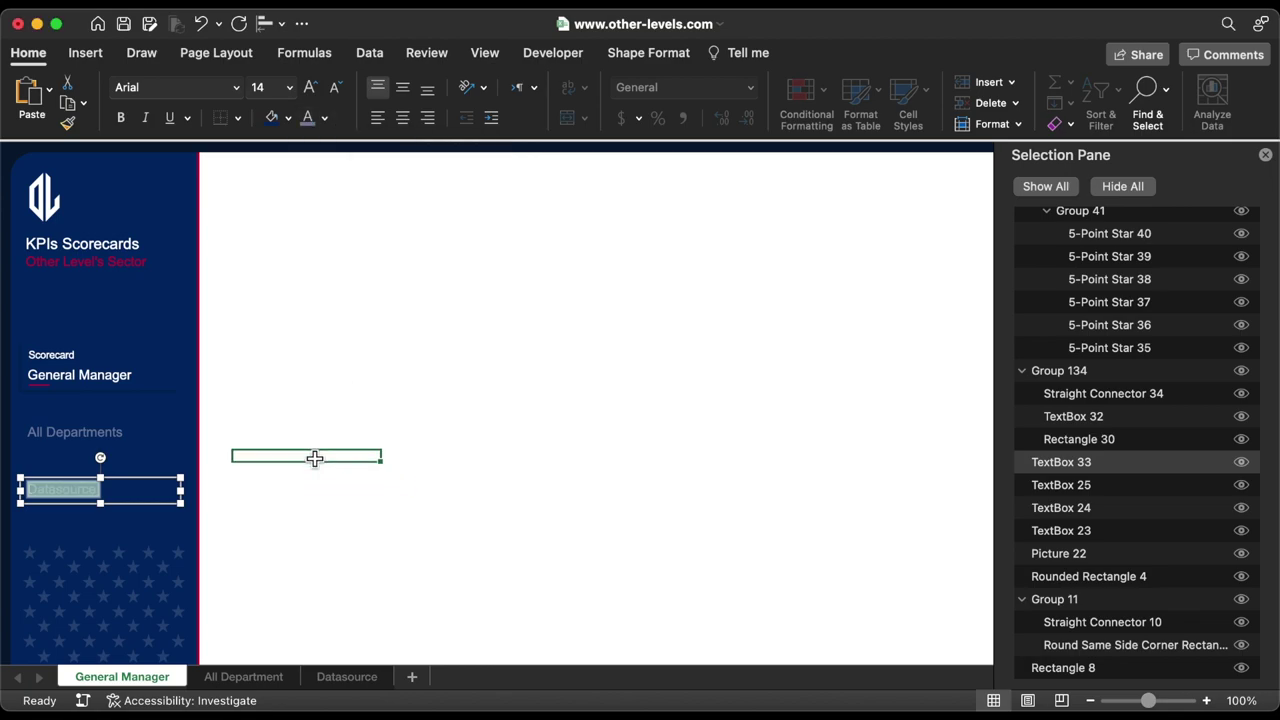
Ungroup the All Department sheet's Scorecard/Datasource sidebar shape and its inner group.
click(249, 677)
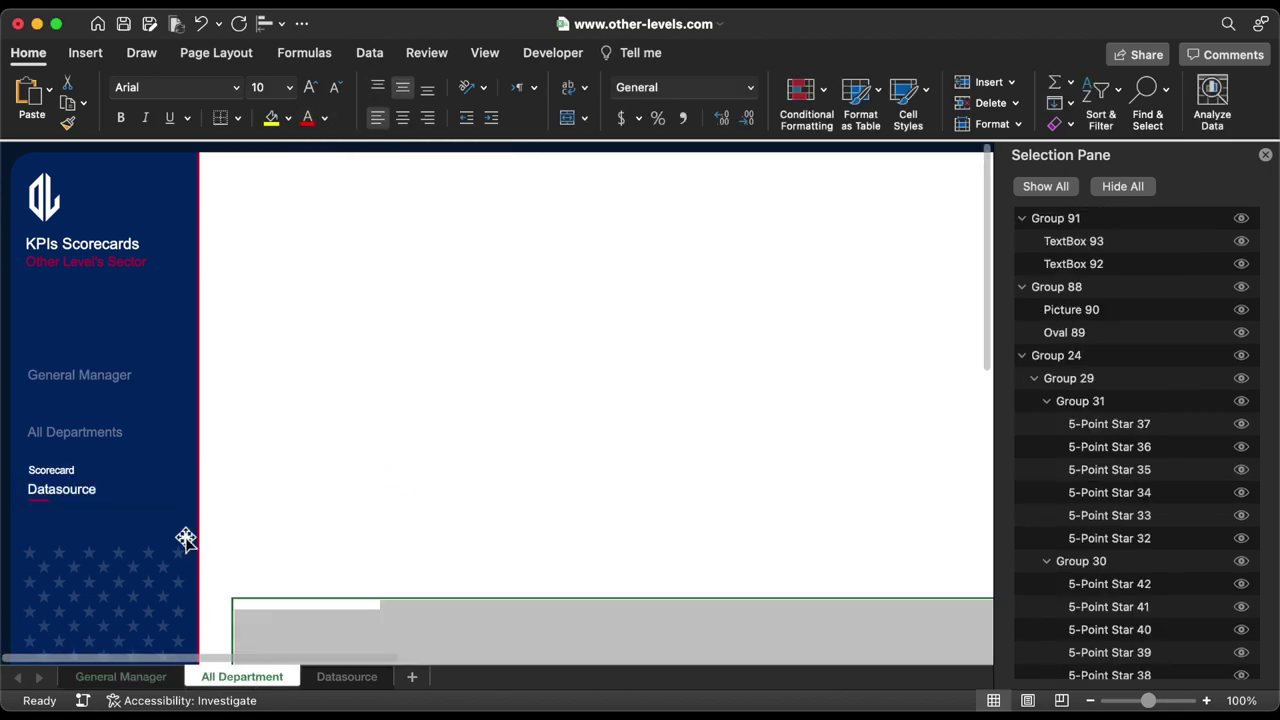
click(139, 484)
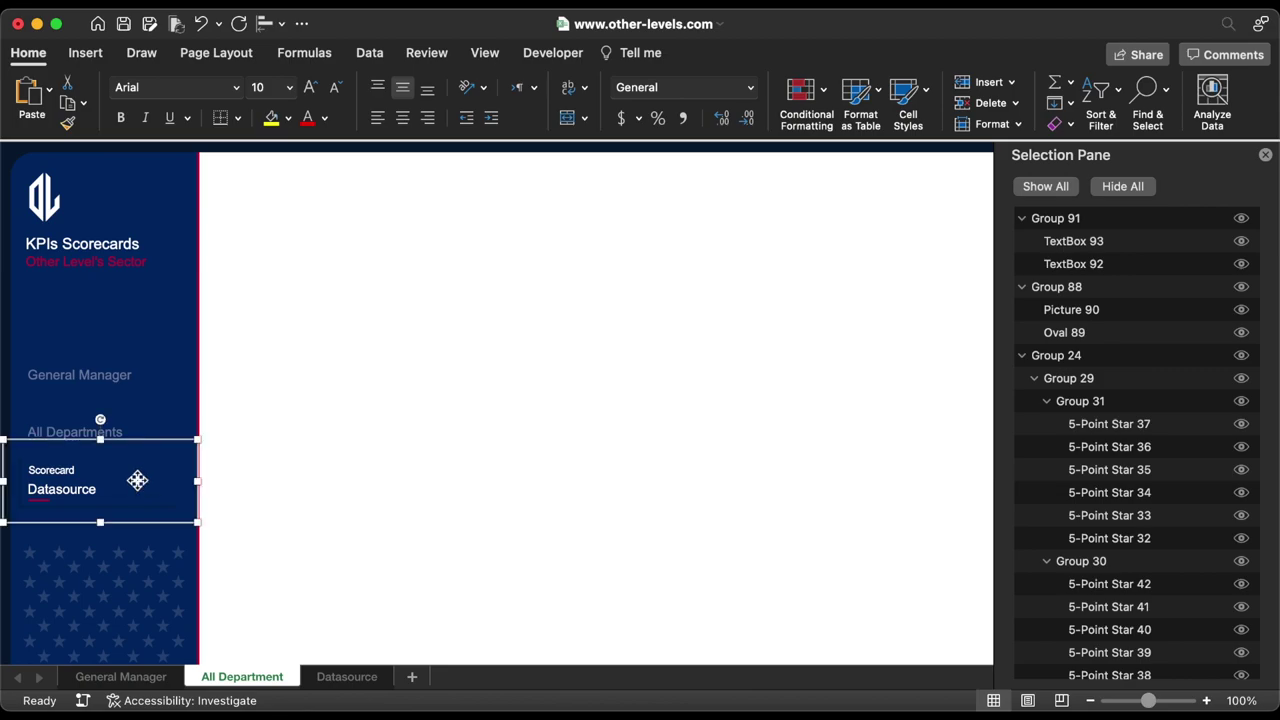
right_click(138, 485)
mouse_move(189, 559)
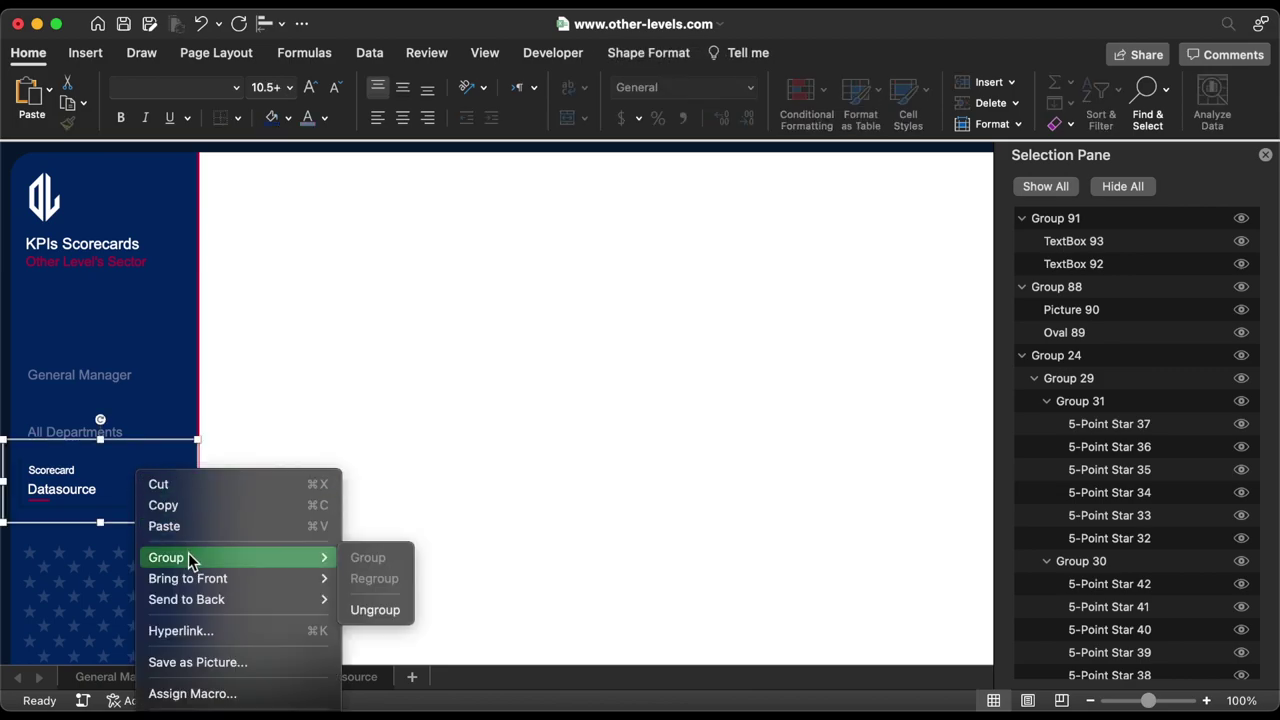
click(376, 611)
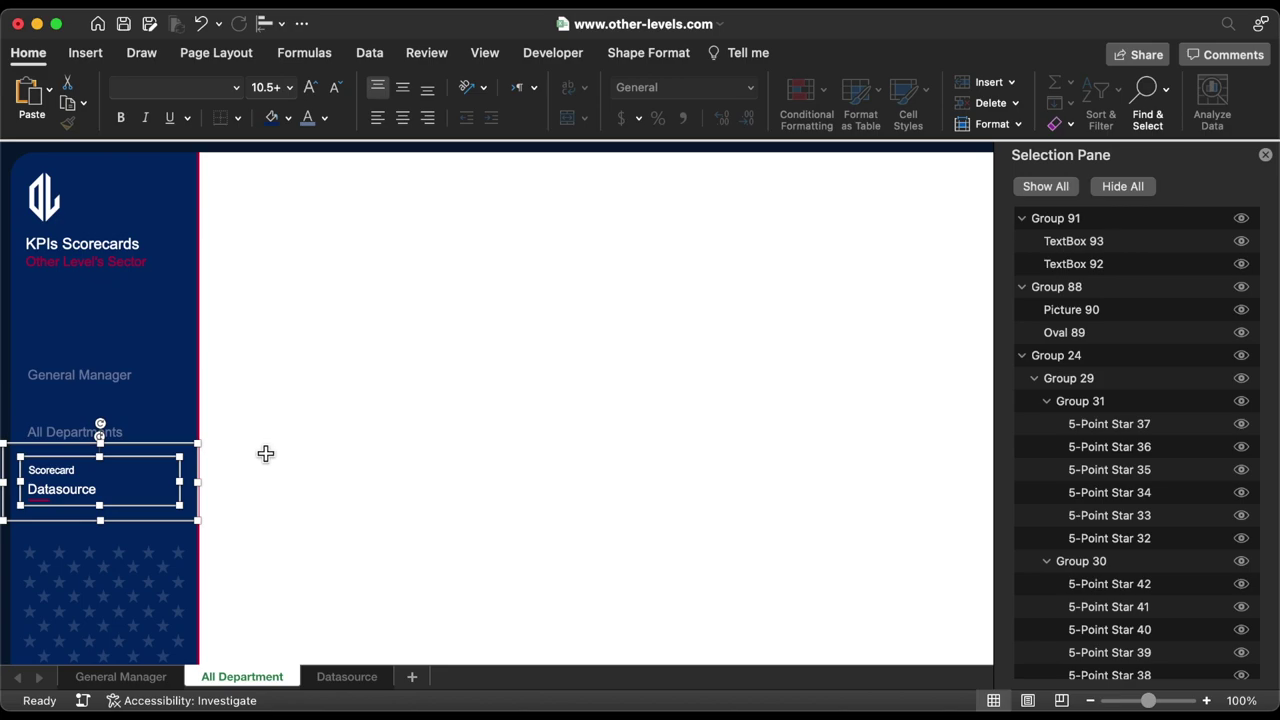
right_click(153, 459)
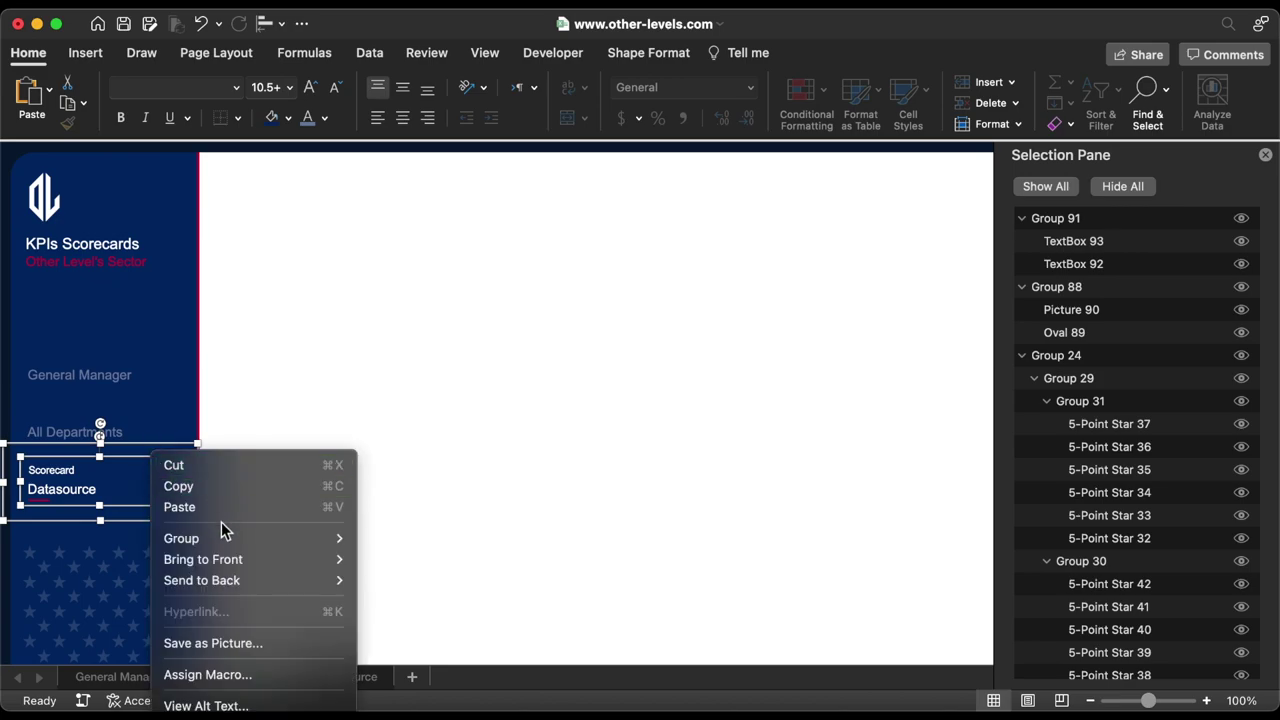
mouse_move(228, 538)
click(389, 591)
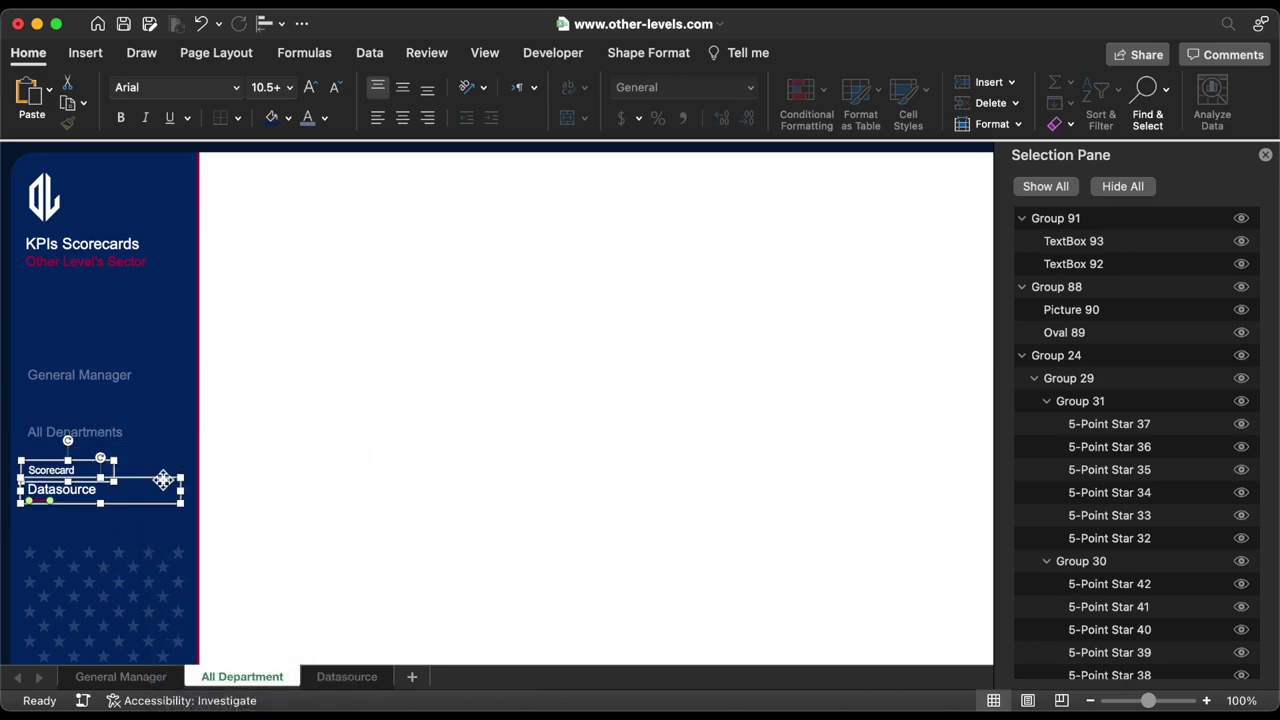
Nudge the Scorecard label and underline up toward All Departments and group them.
shift+click(114, 506)
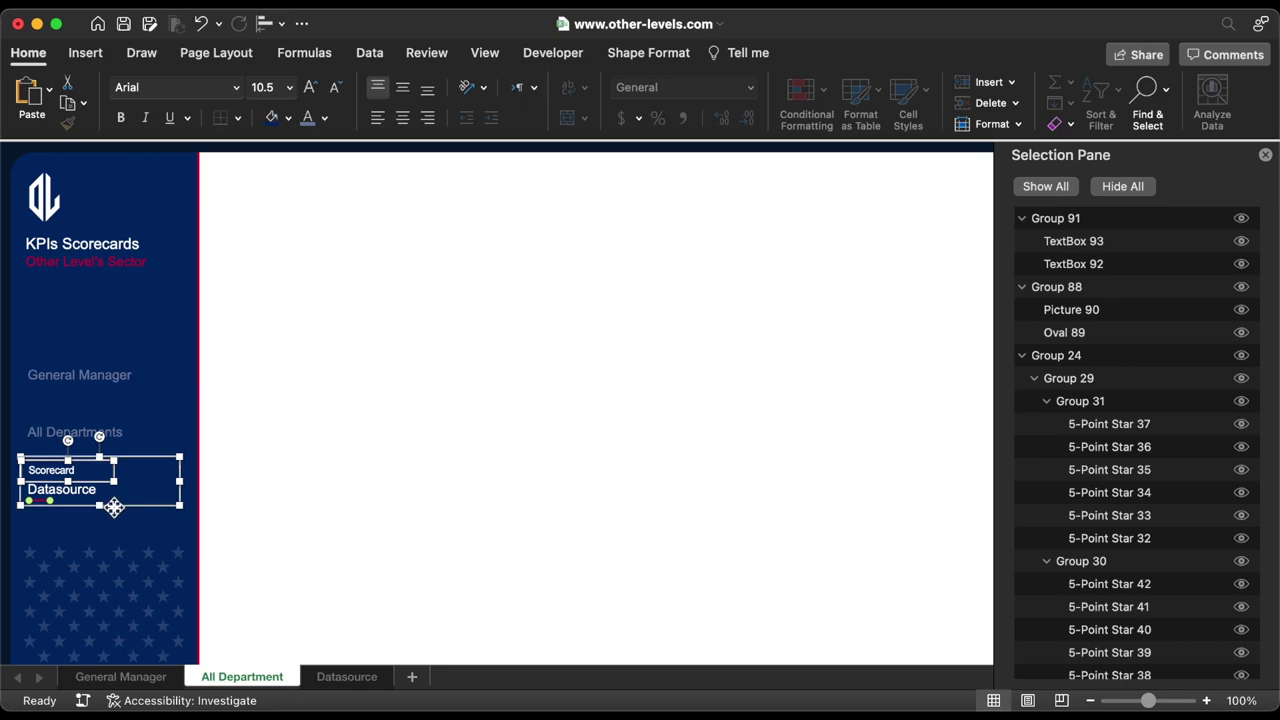
key(Up)
key(Up)
key(Up)
key(Up)
key(Up)
key(Up)
key(Up)
key(Up)
key(Up)
key(Up)
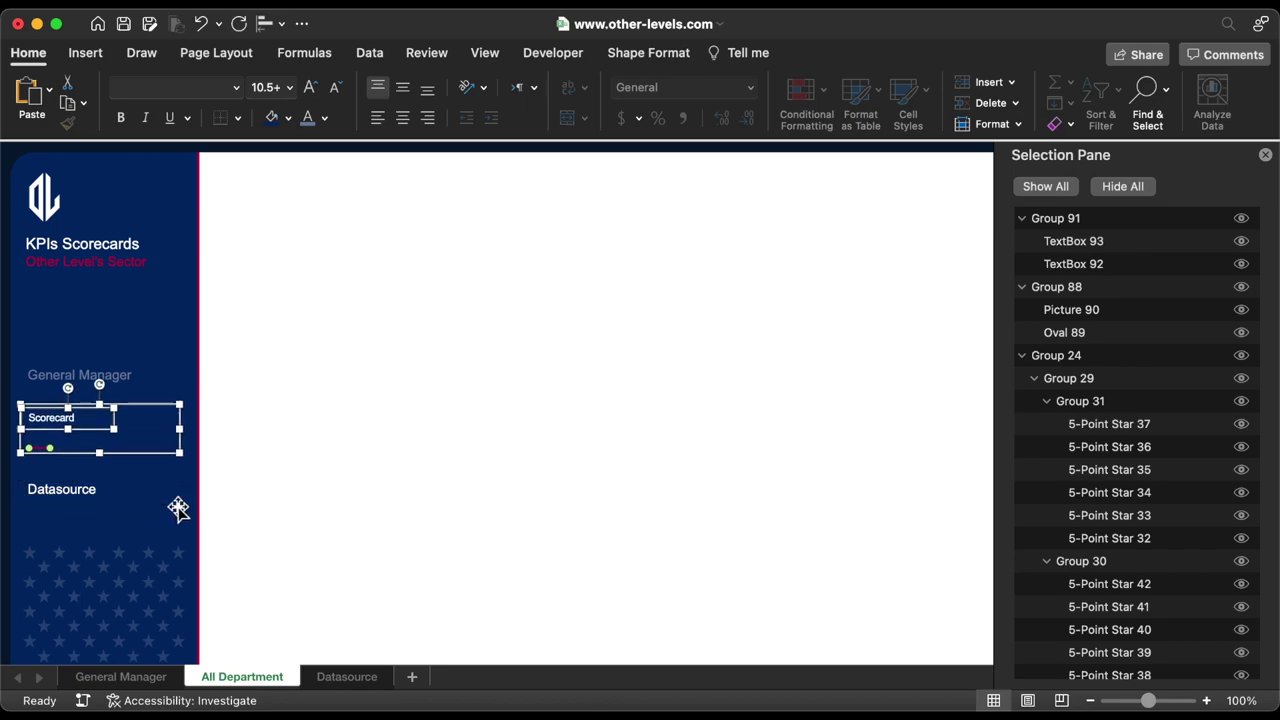
right_click(157, 450)
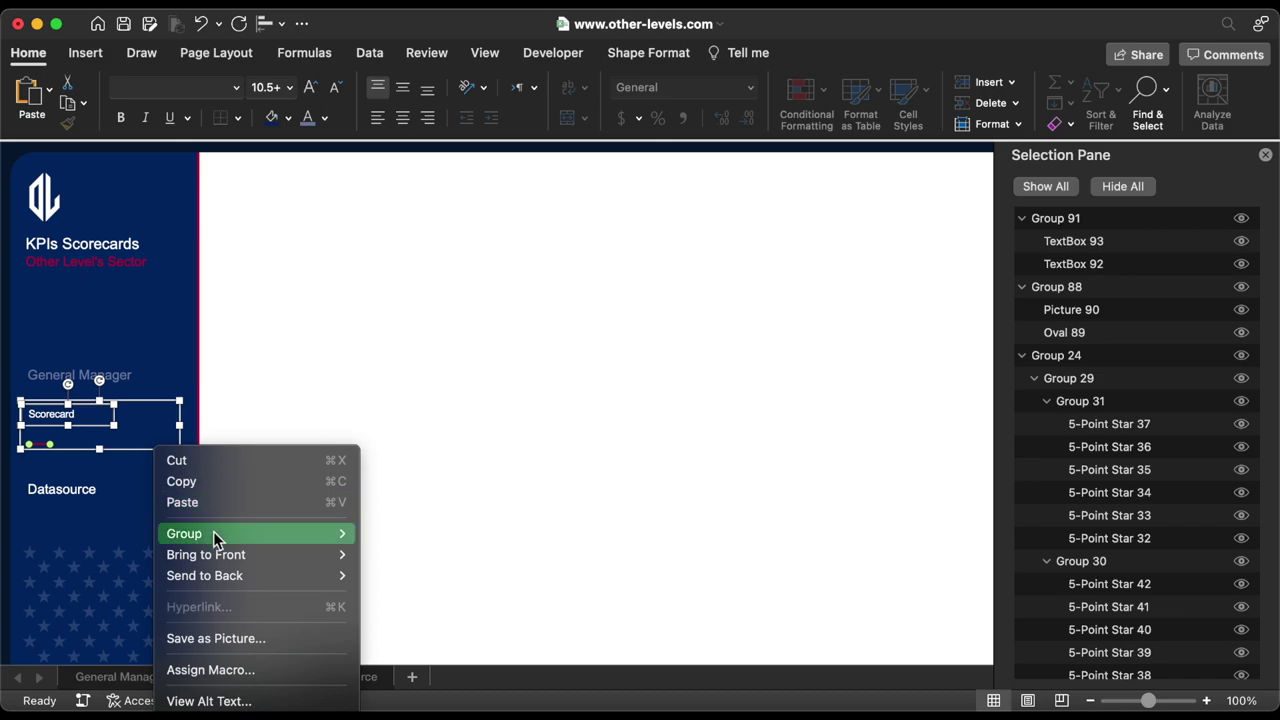
mouse_move(214, 534)
click(410, 538)
Hide the Scorecard marker group and make the All Departments text white.
scroll(1154, 406, down, 10)
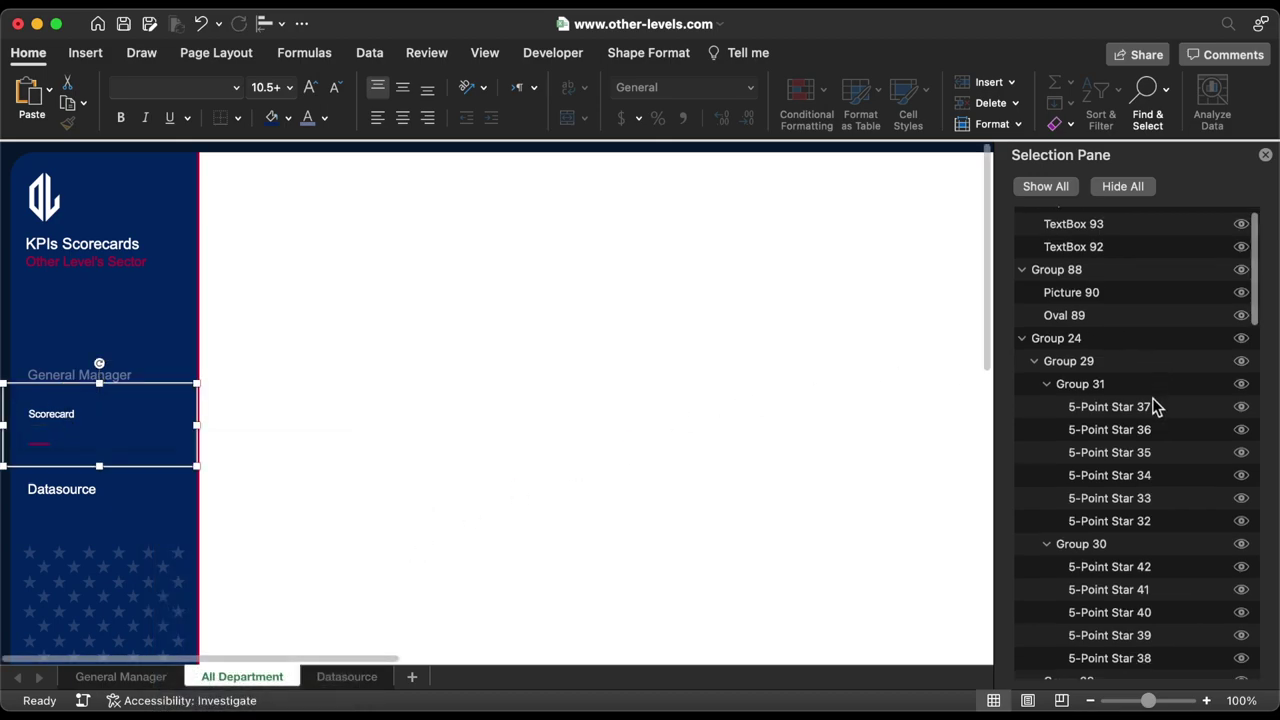
scroll(1154, 406, down, 15)
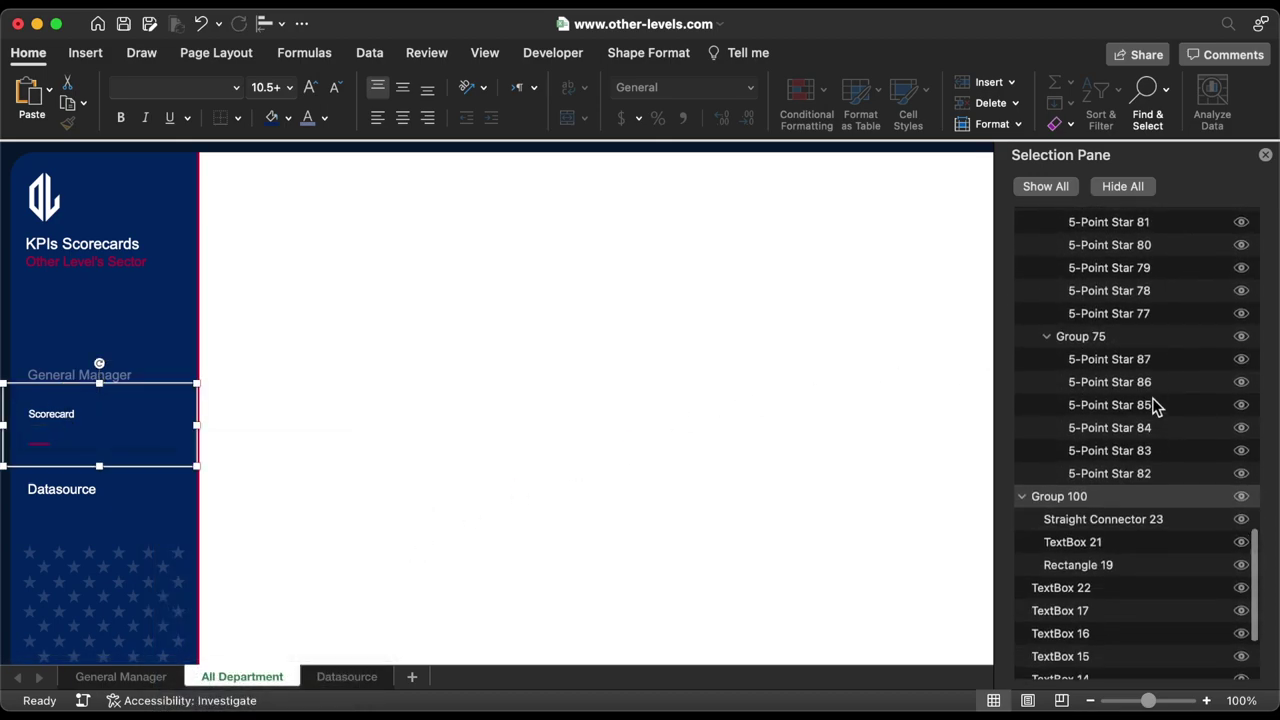
click(1241, 458)
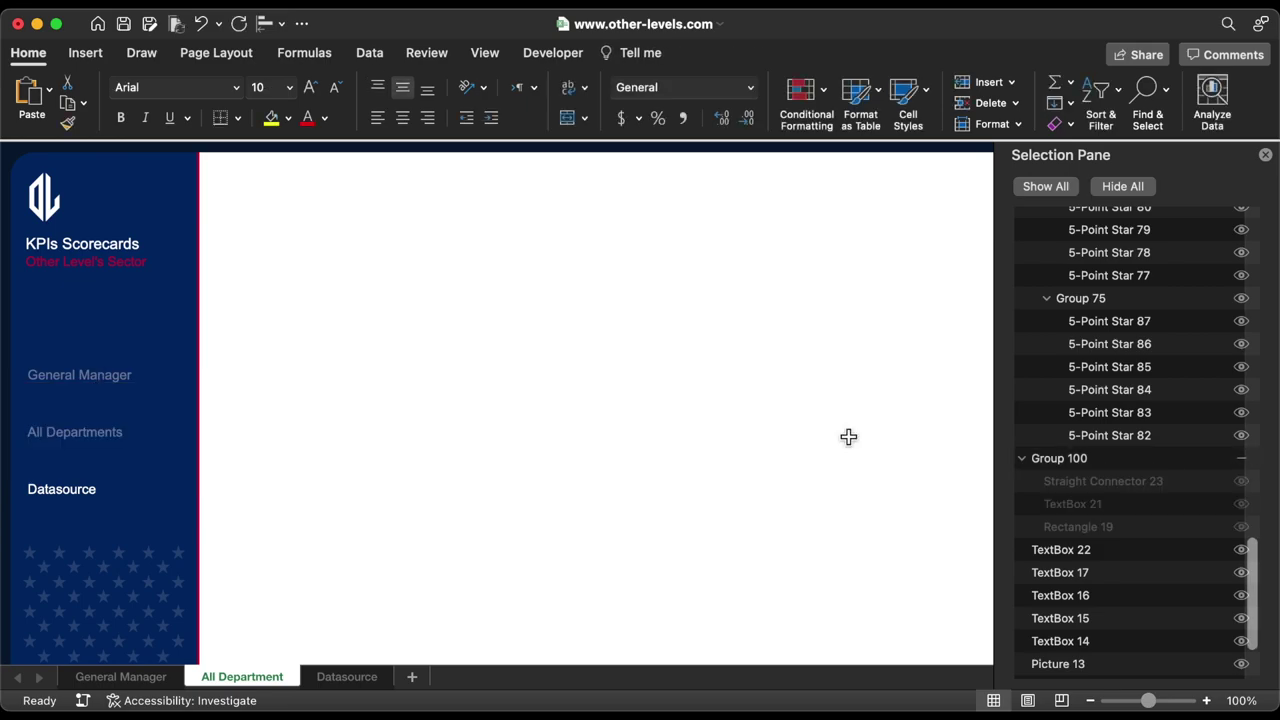
triple_click(86, 431)
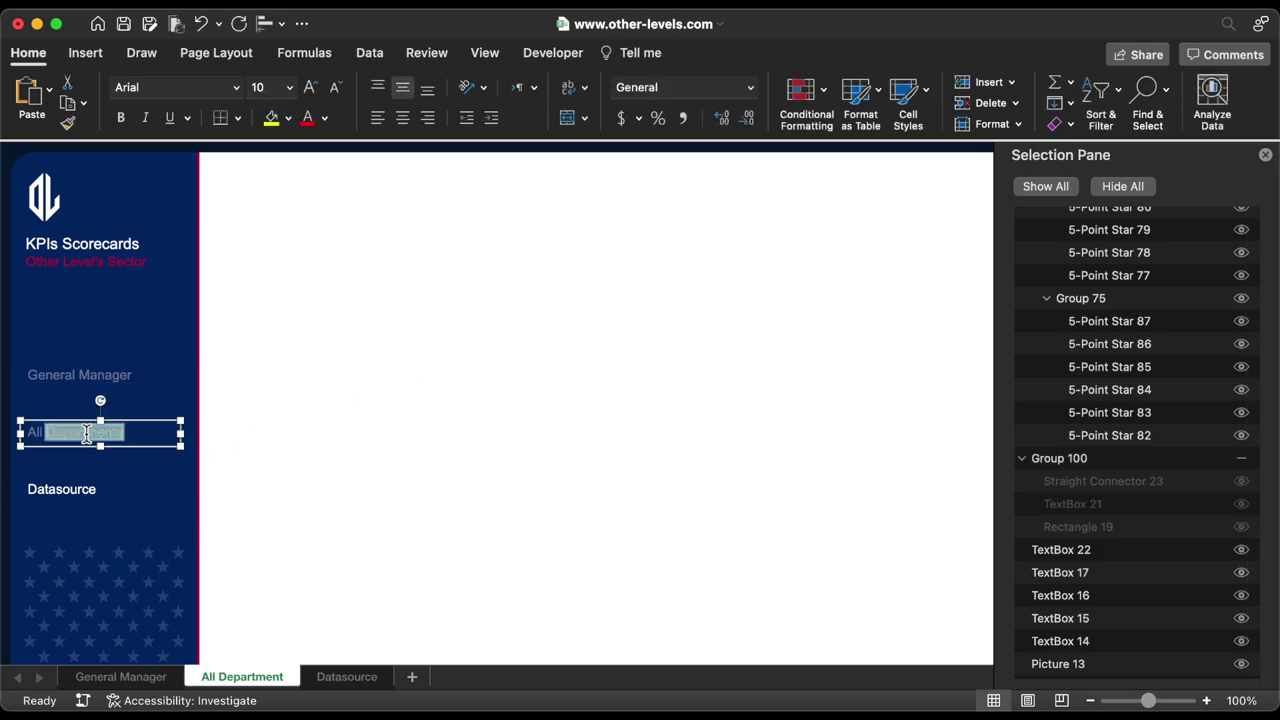
click(324, 118)
click(313, 203)
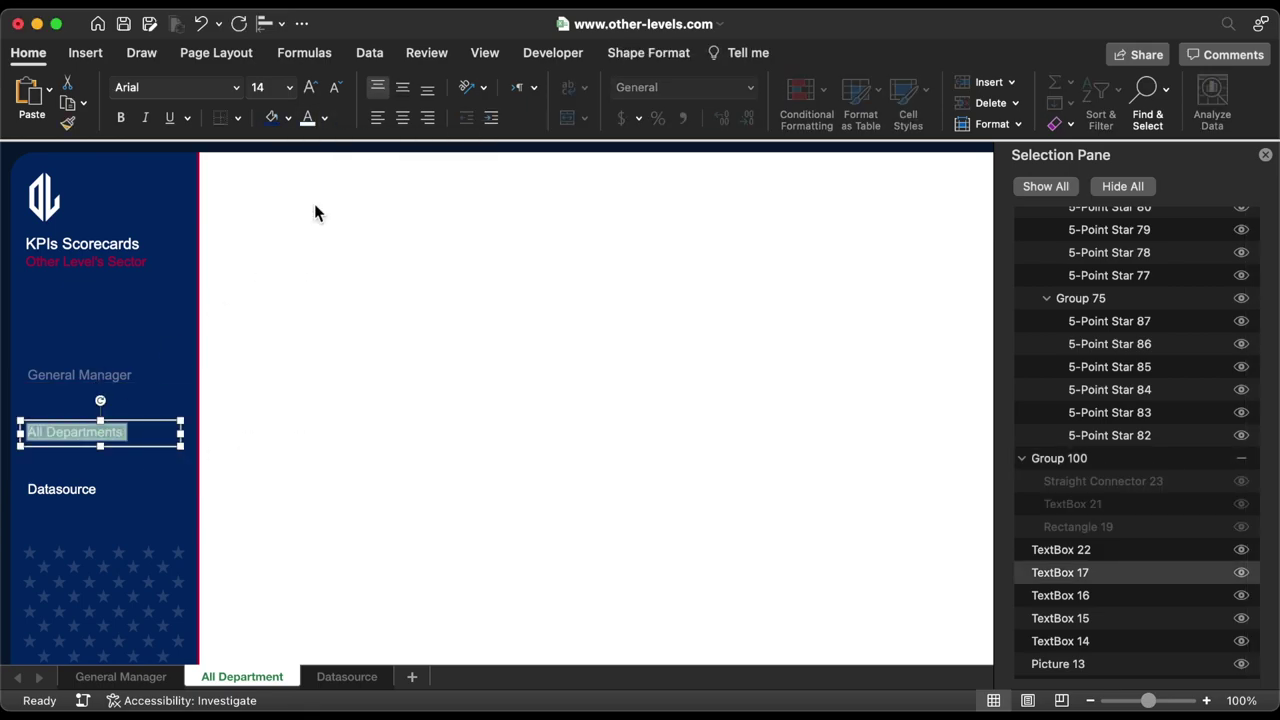
key(Escape)
Bring the All Departments box to the front and show all hidden shapes.
right_click(147, 428)
mouse_move(251, 565)
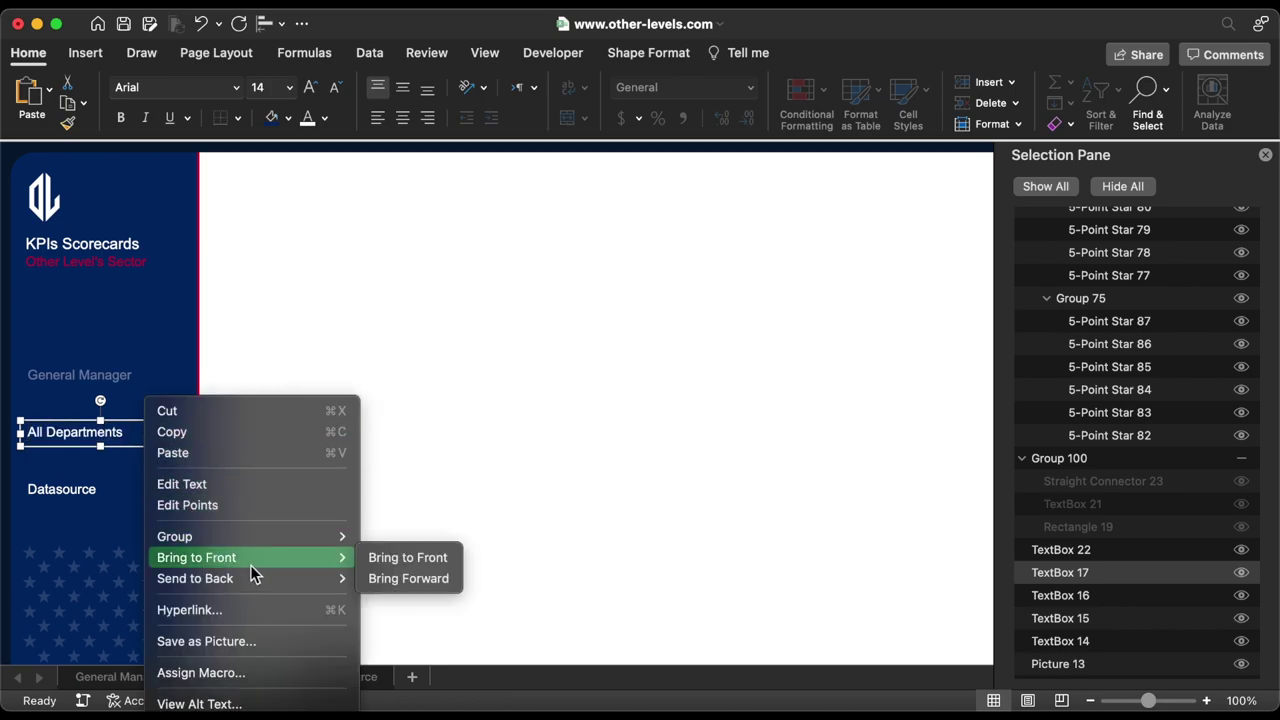
click(405, 558)
click(1047, 189)
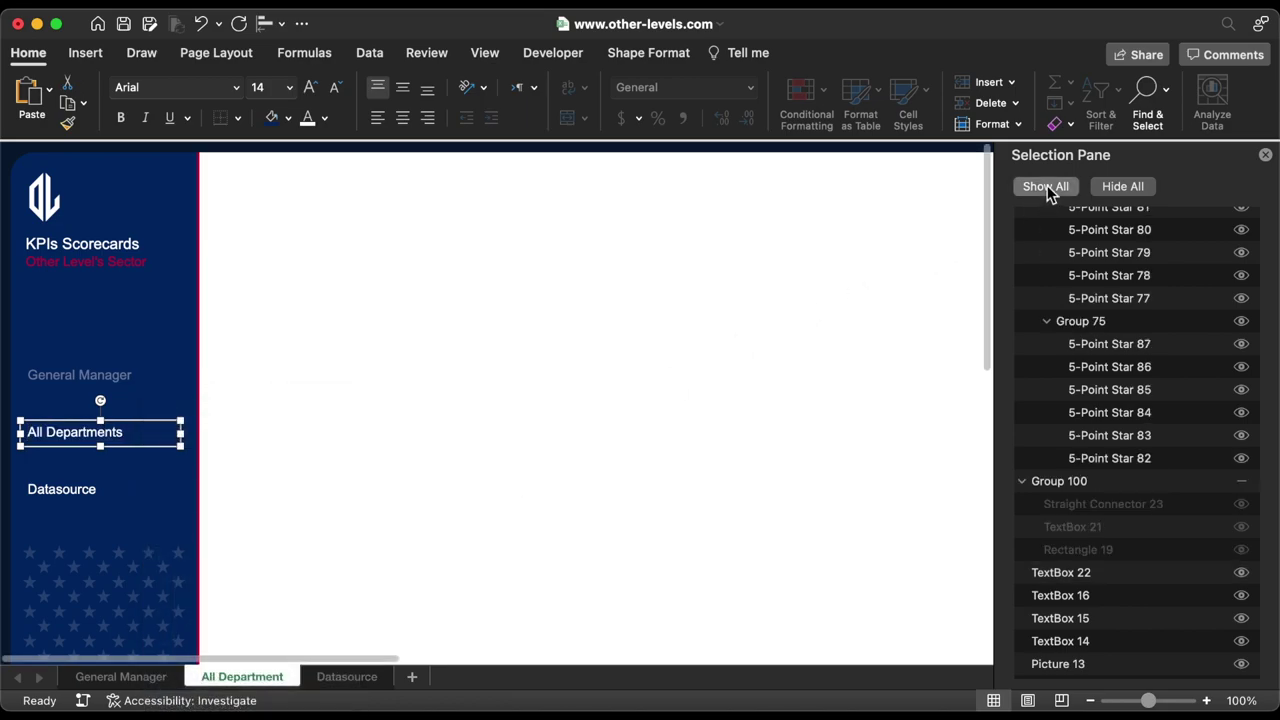
Select the Scorecard marker group, then dim the Datasource text with a recent colour.
click(68, 408)
click(145, 387)
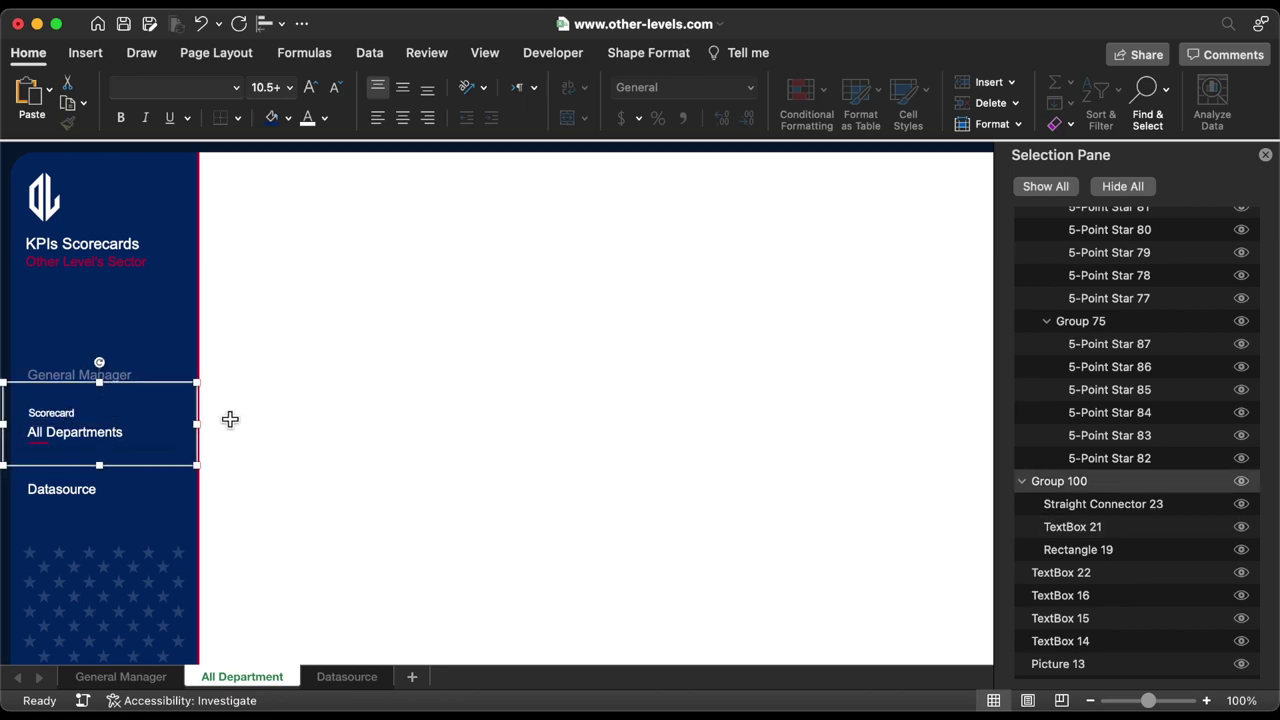
double_click(76, 486)
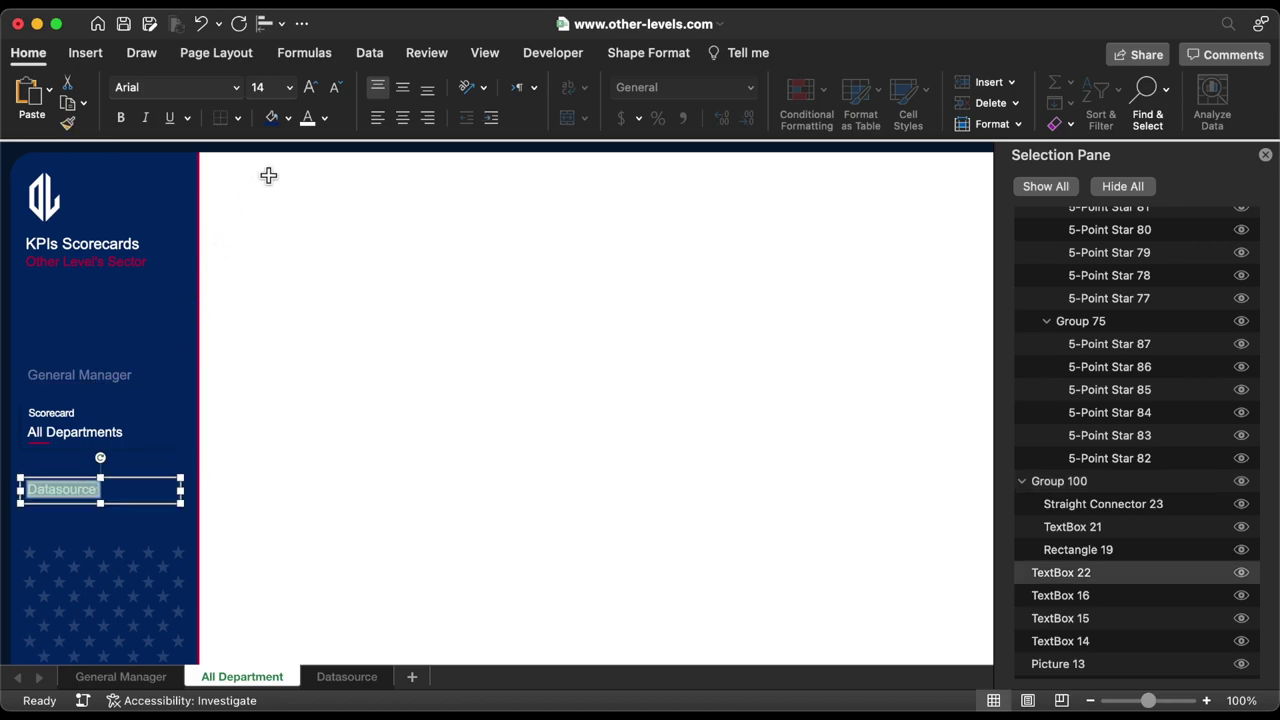
click(326, 118)
click(314, 386)
Hyperlink the Datasource label to the Datasource sheet with the ScreenTip 'Go to Datasource'.
click(140, 478)
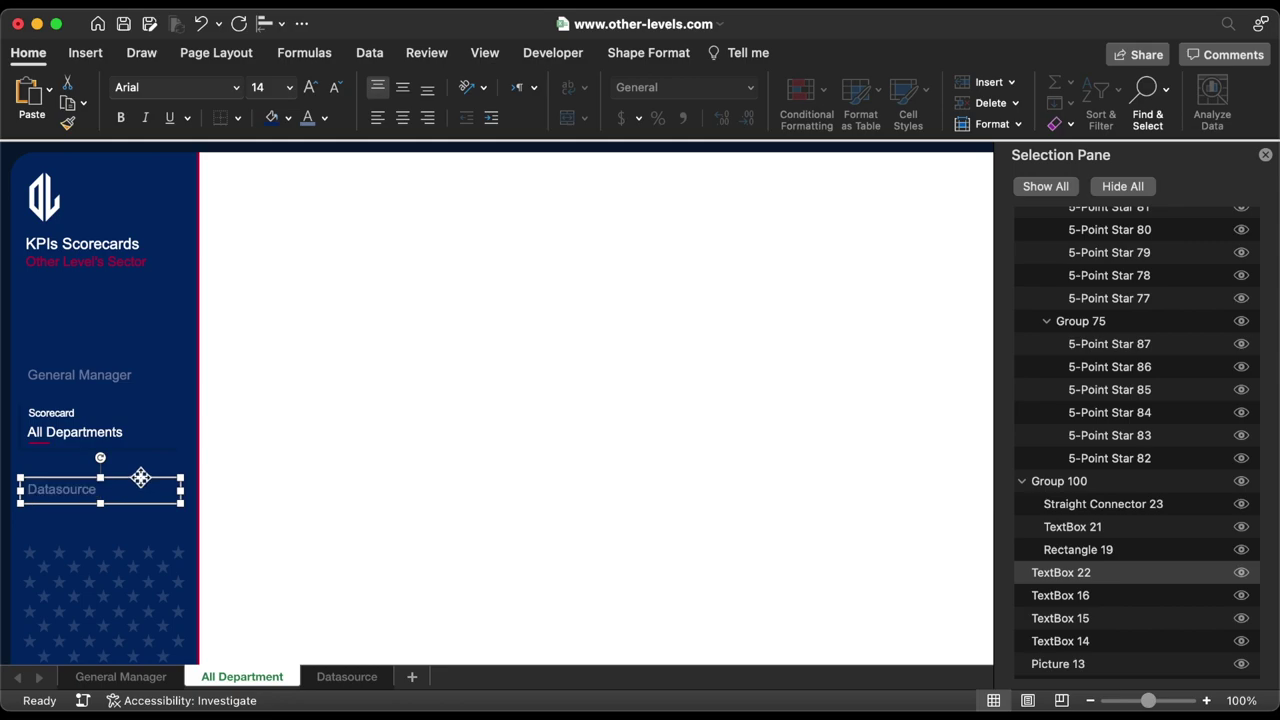
right_click(142, 480)
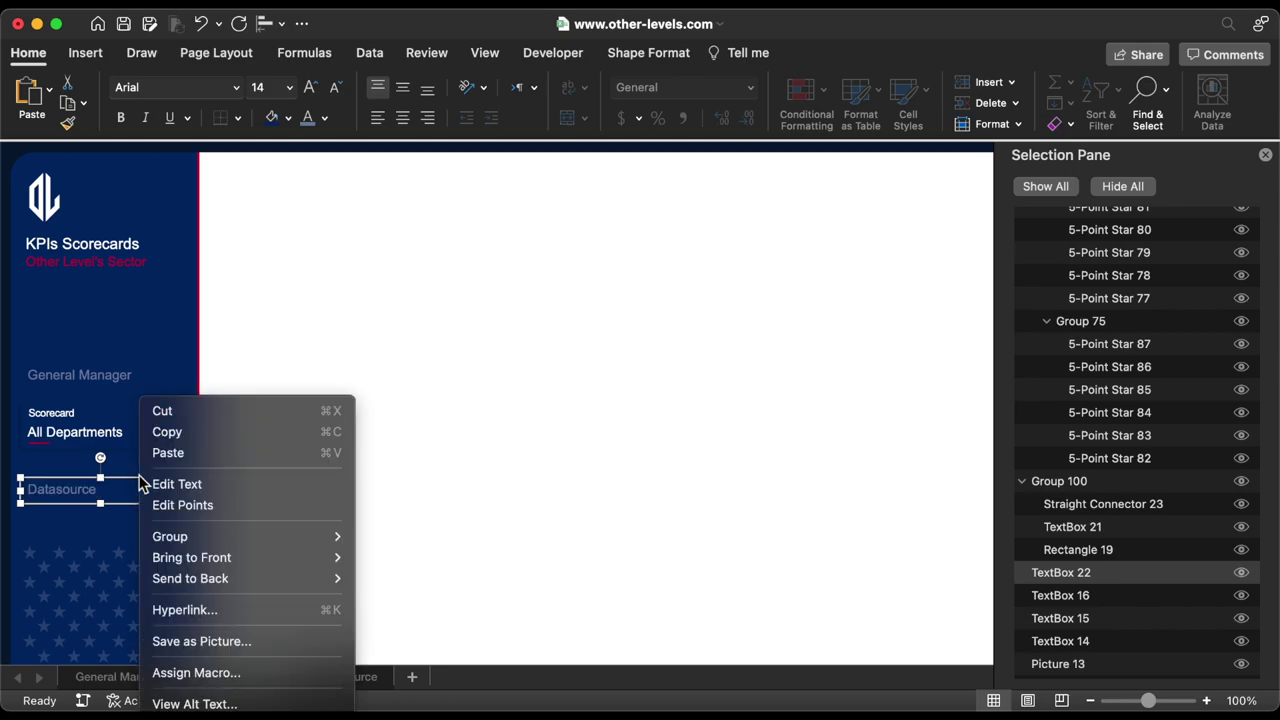
click(207, 612)
drag(599, 123, 553, 179)
click(605, 253)
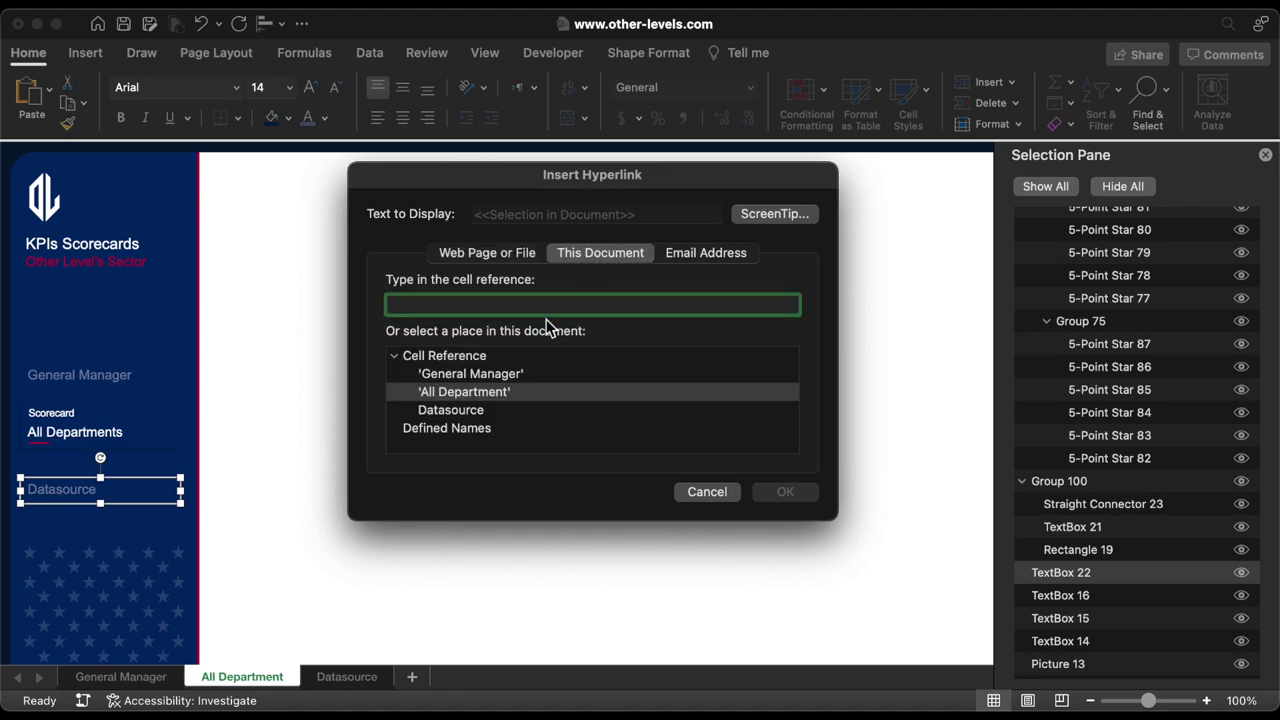
click(451, 412)
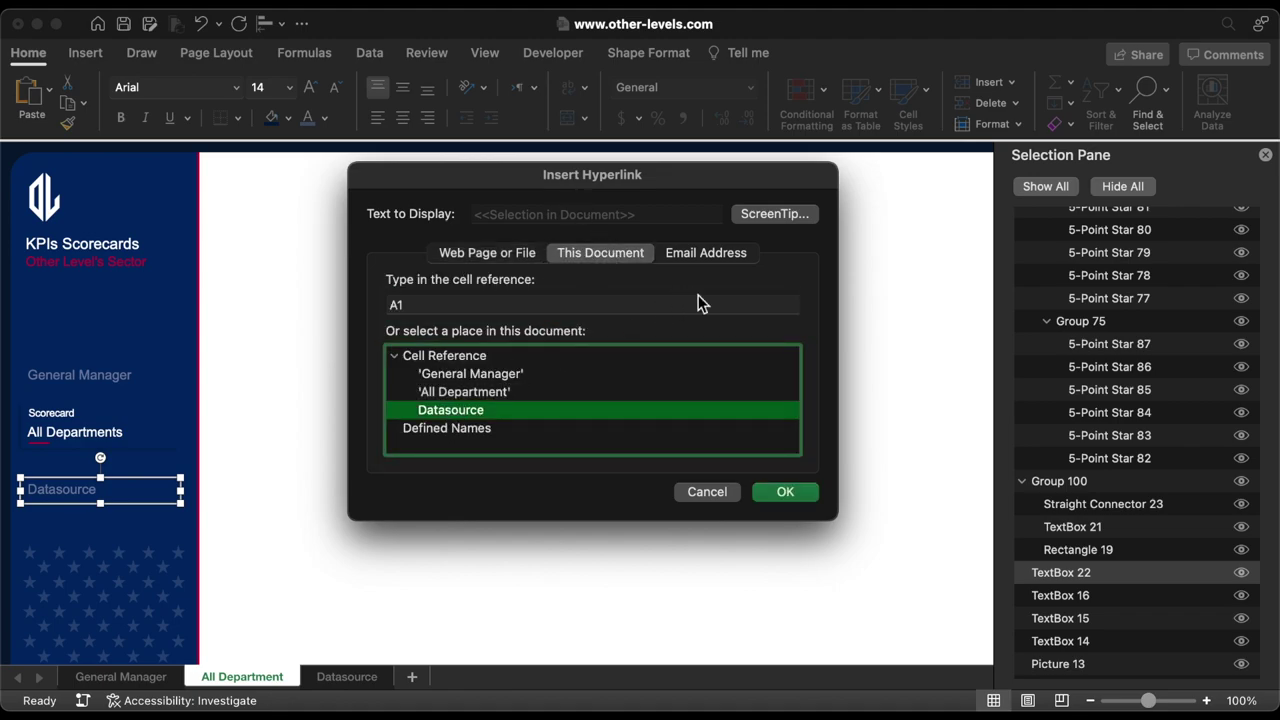
click(799, 216)
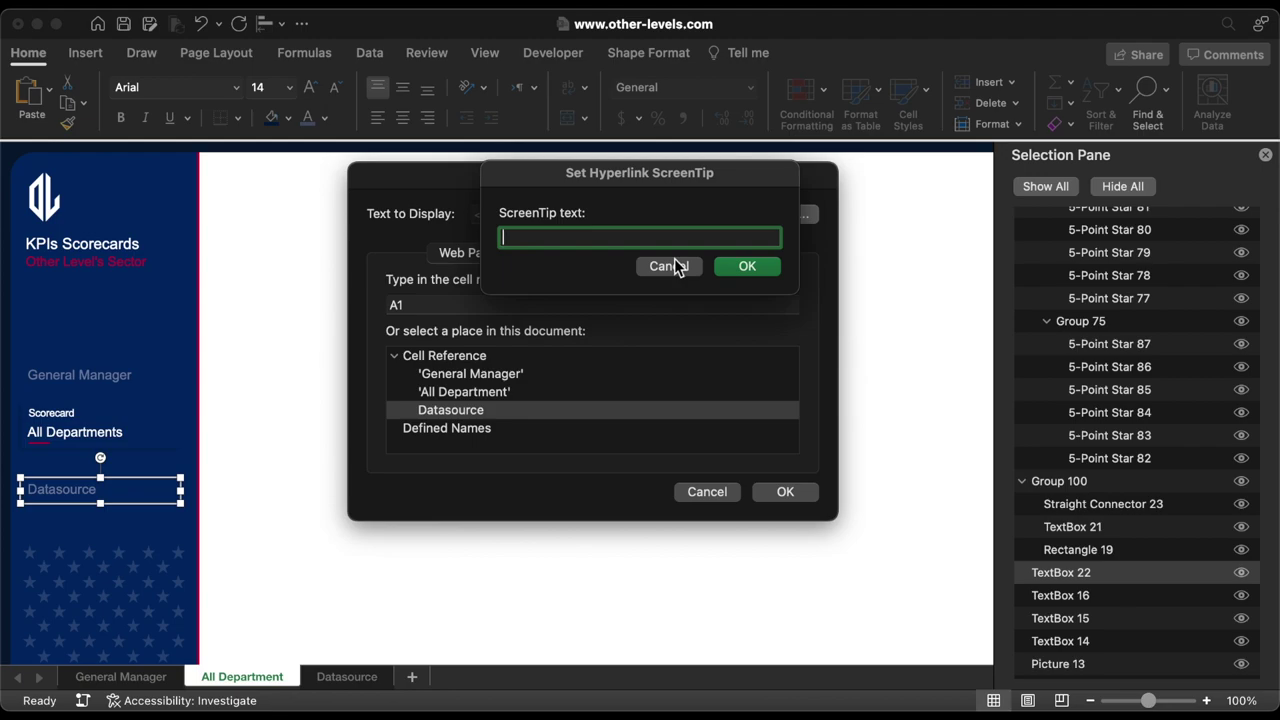
text(Go to Datasource)
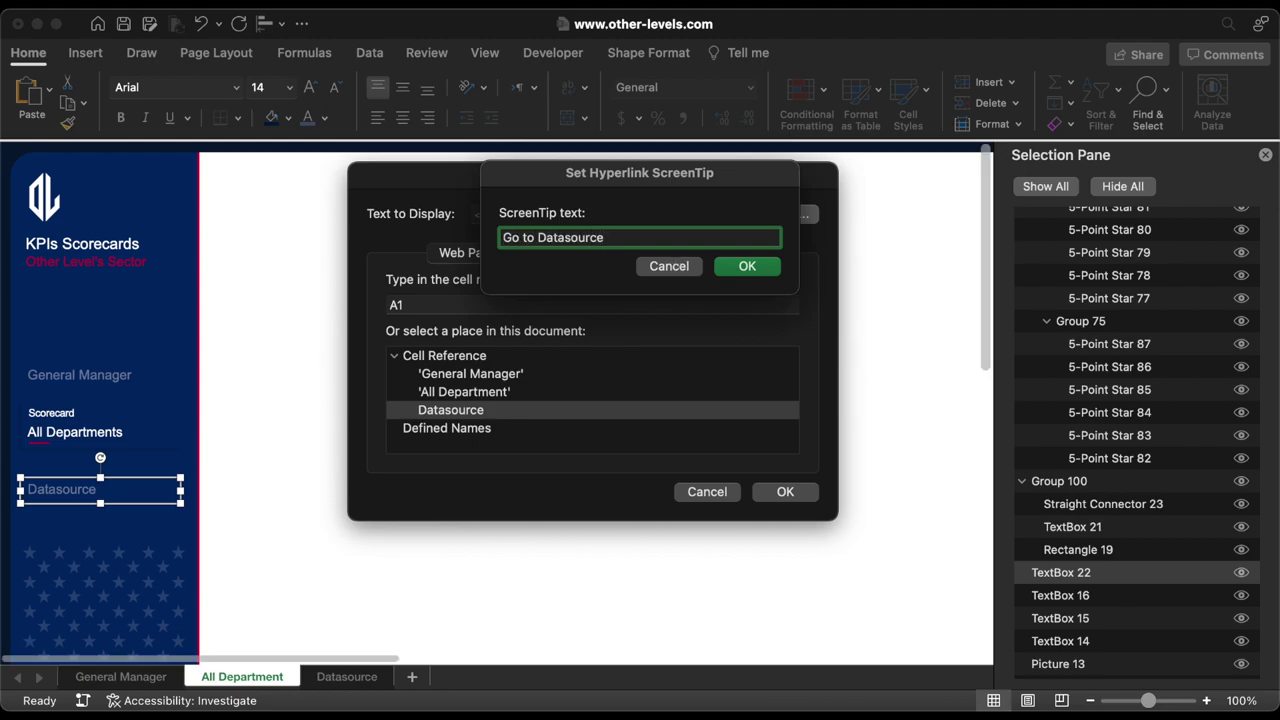
click(746, 266)
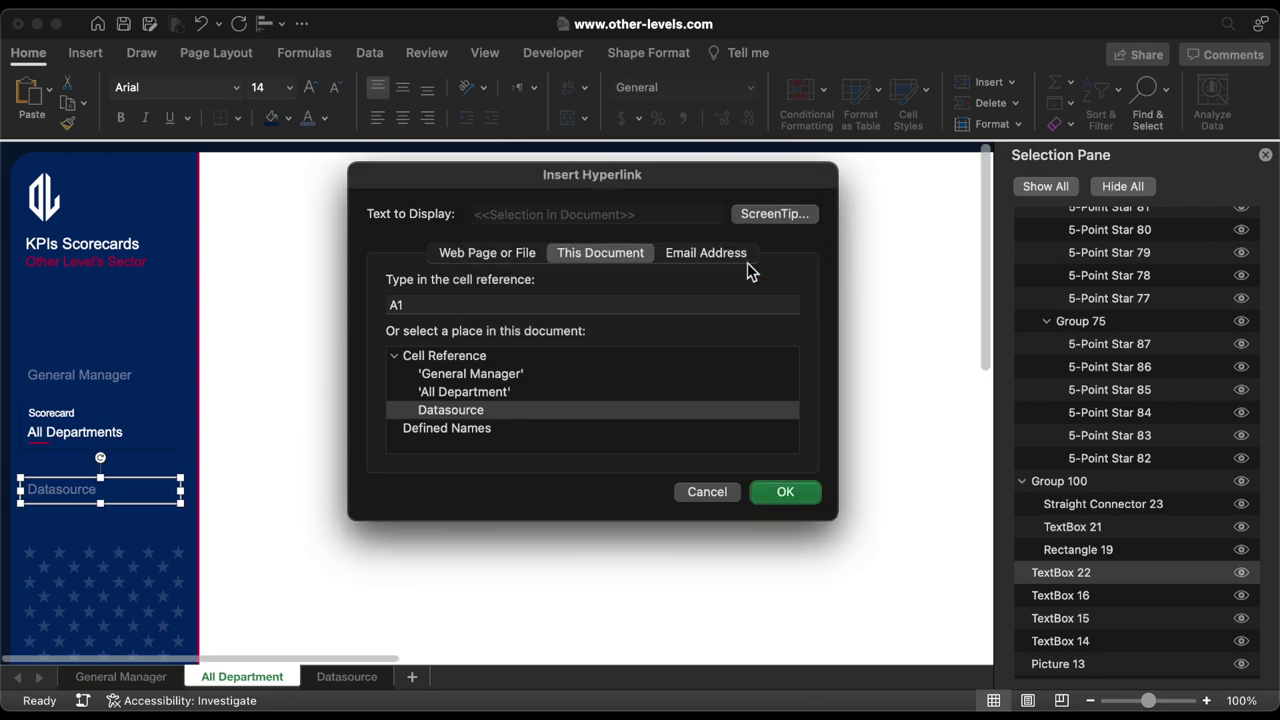
click(766, 498)
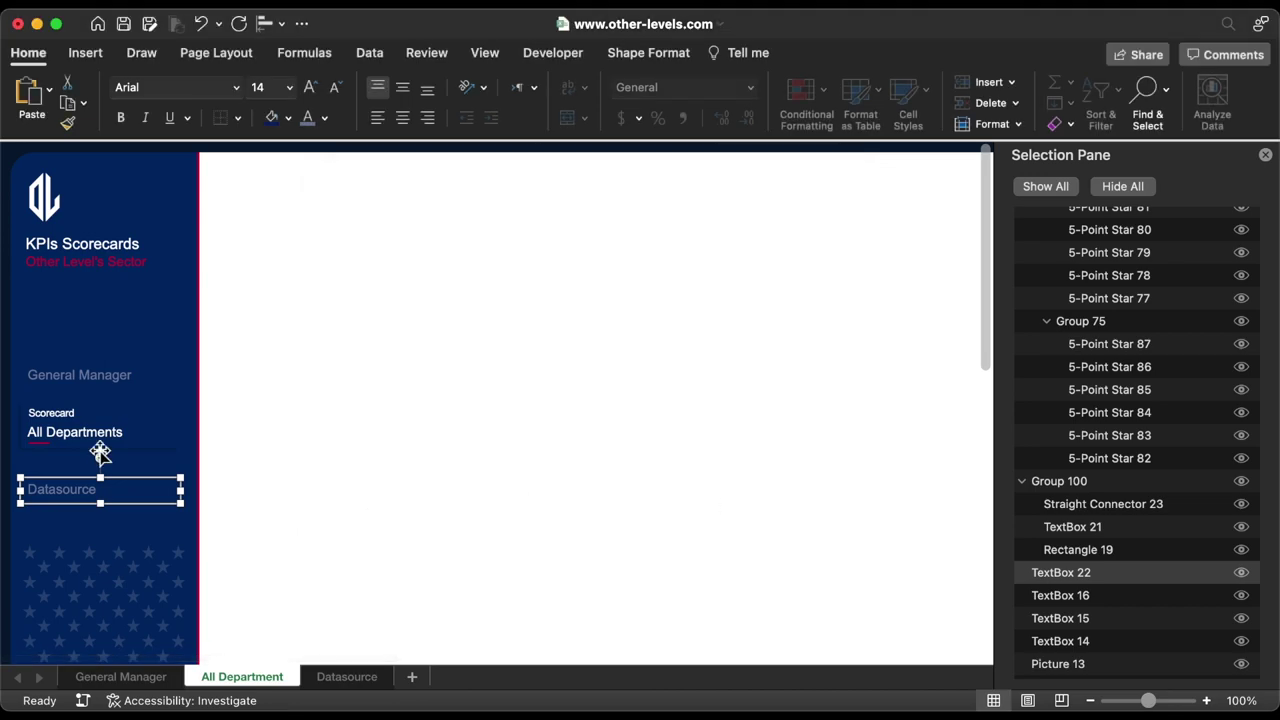
Hyperlink the All Departments label to the All Department sheet with a Go to ScreenTip.
click(87, 428)
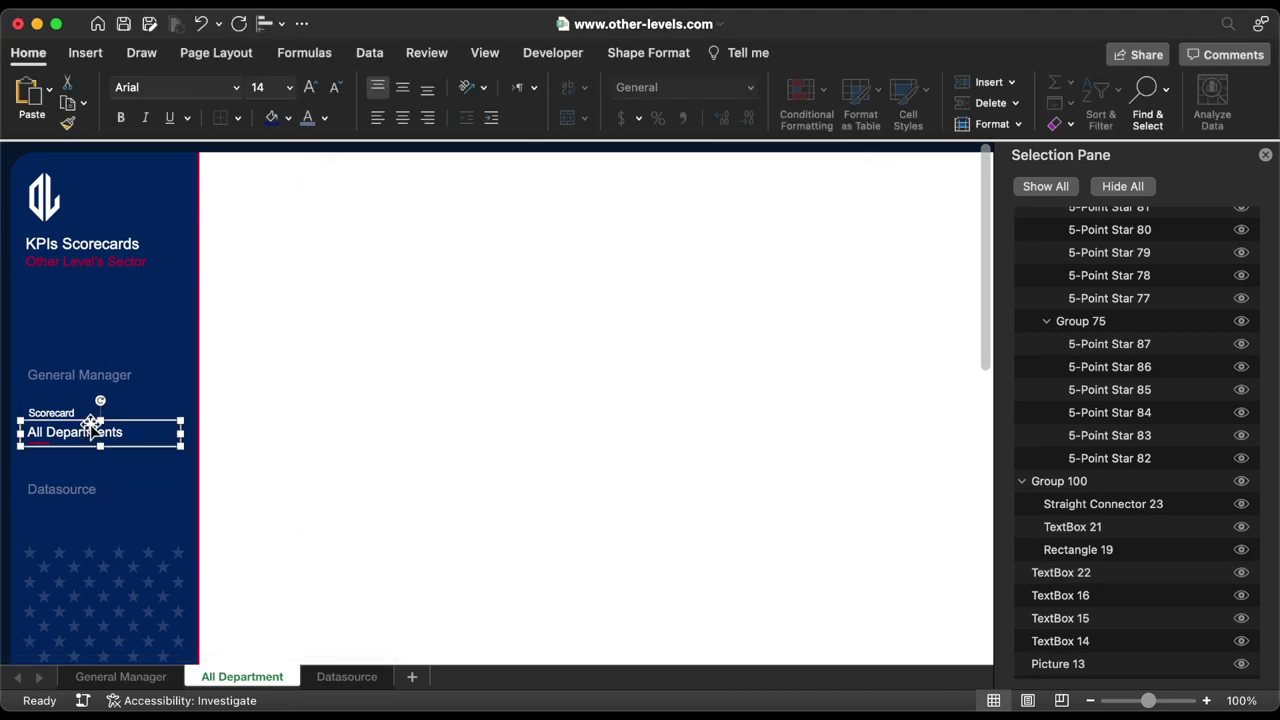
right_click(92, 424)
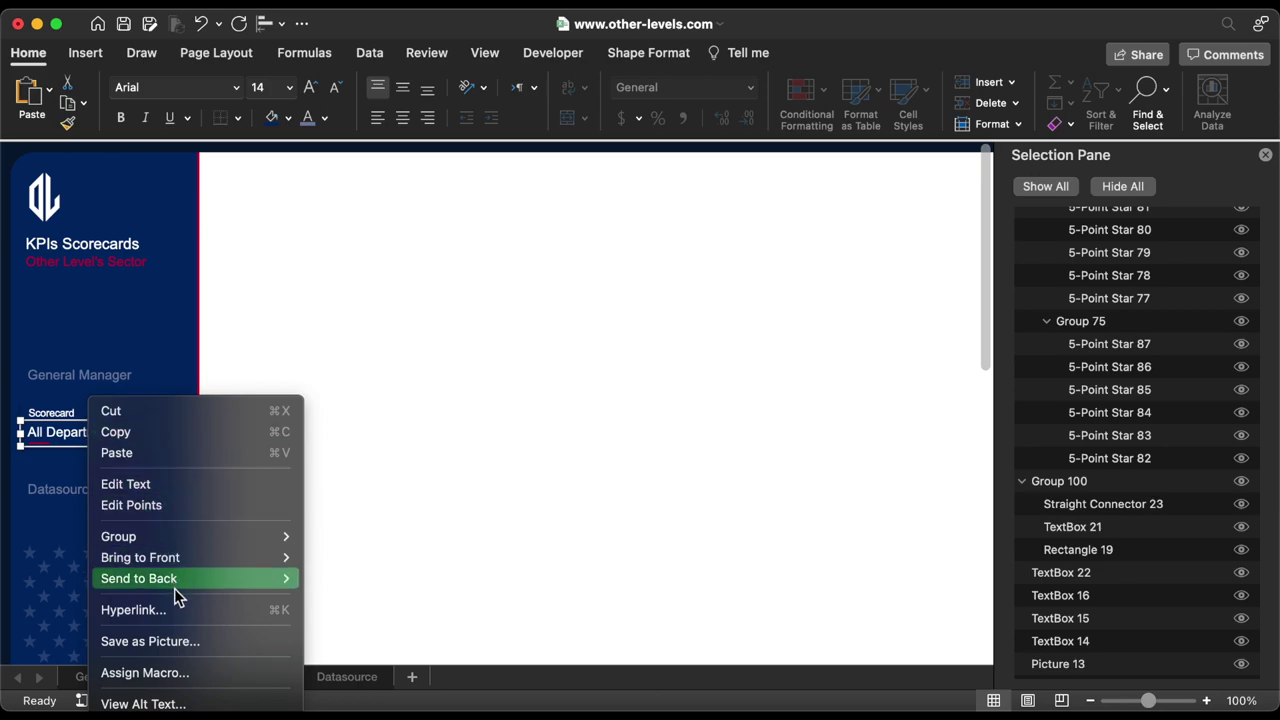
click(177, 616)
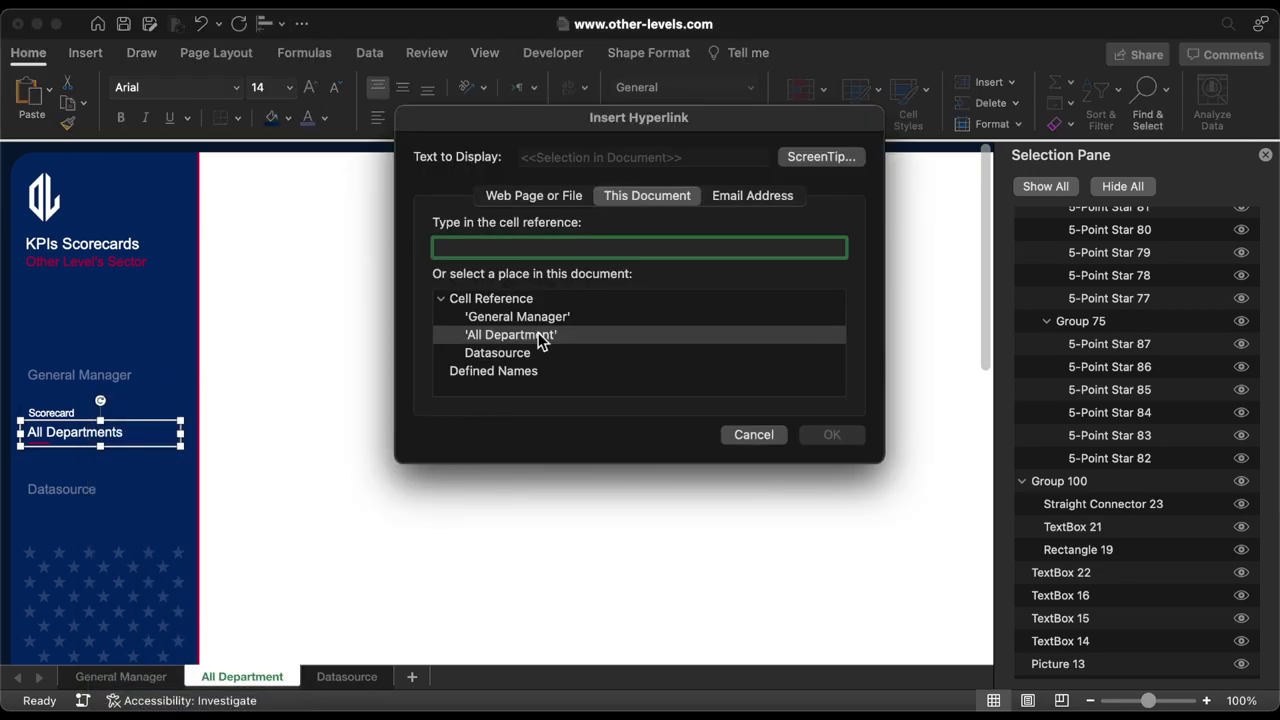
click(540, 338)
click(821, 157)
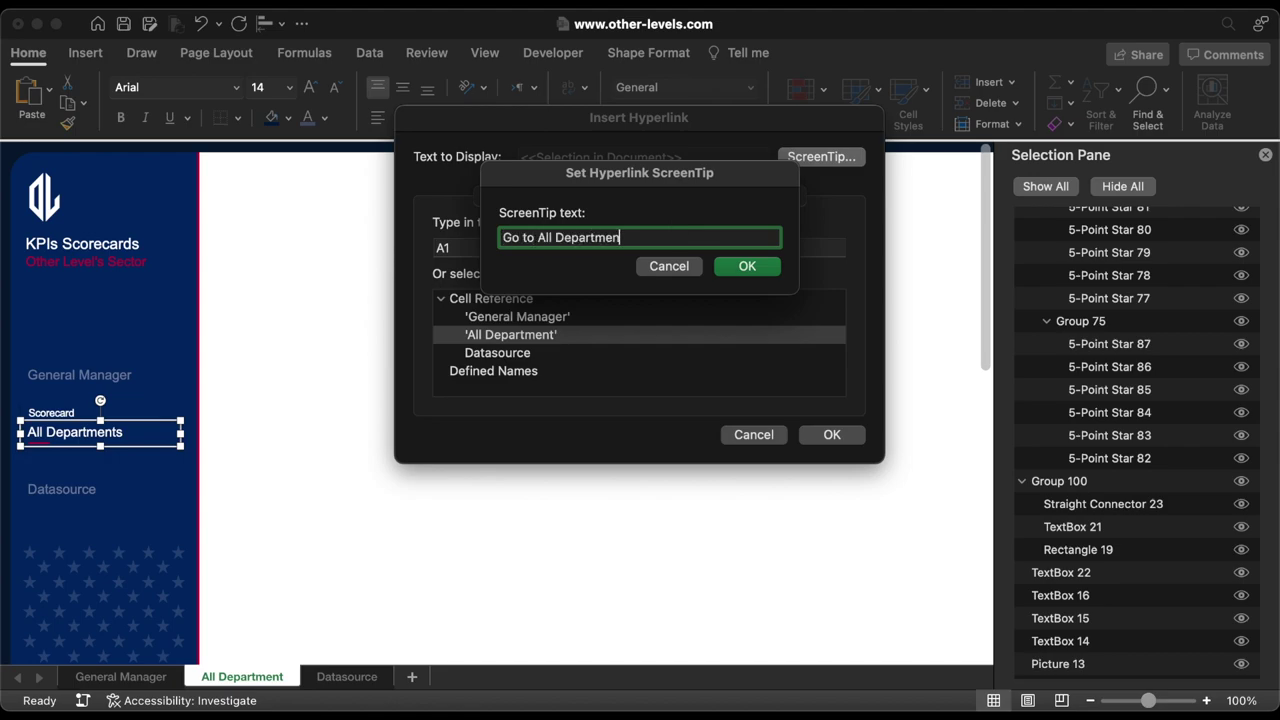
click(770, 264)
click(826, 430)
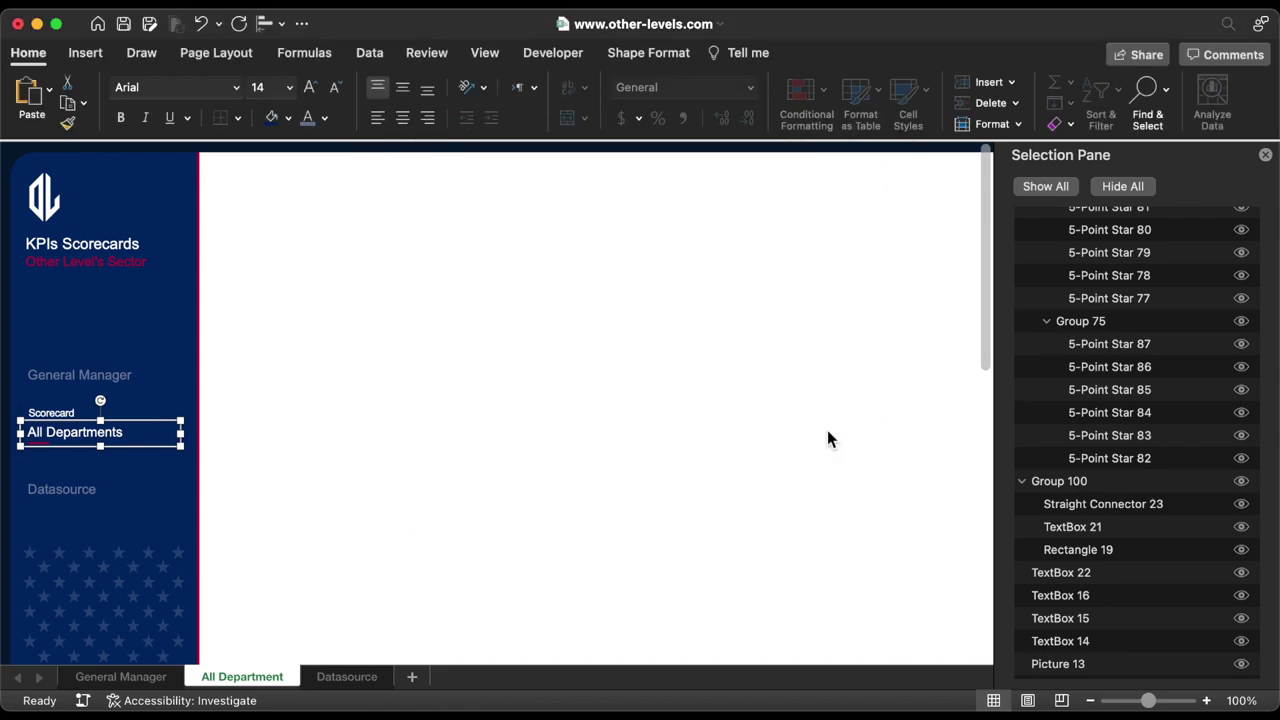
Link the General Manager label to its sheet with tip 'Go to General Manager', then view that sheet.
click(112, 372)
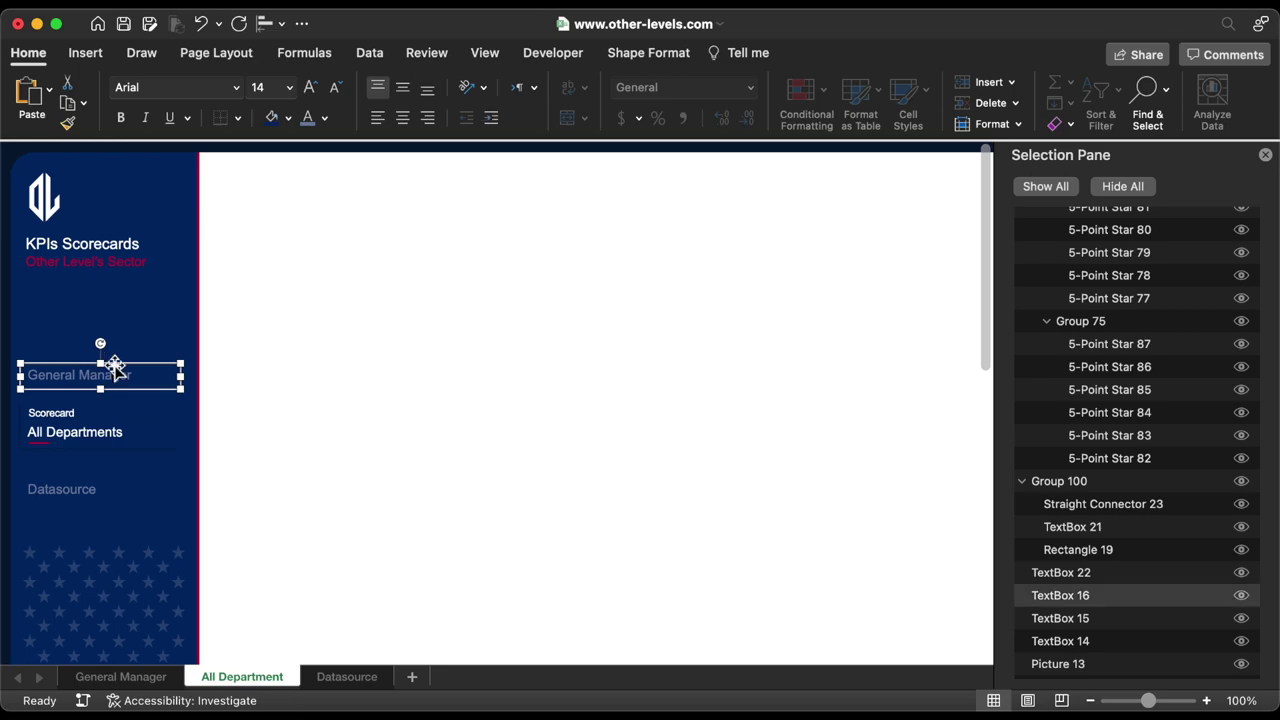
right_click(112, 371)
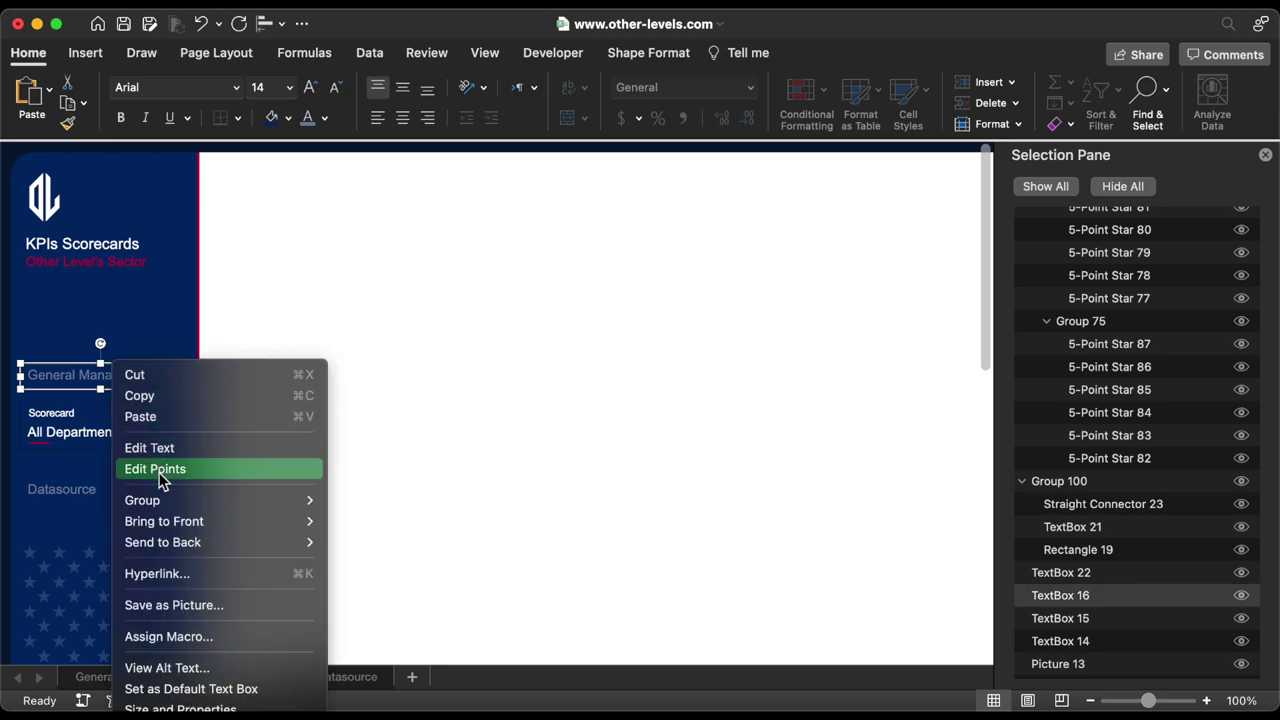
click(174, 574)
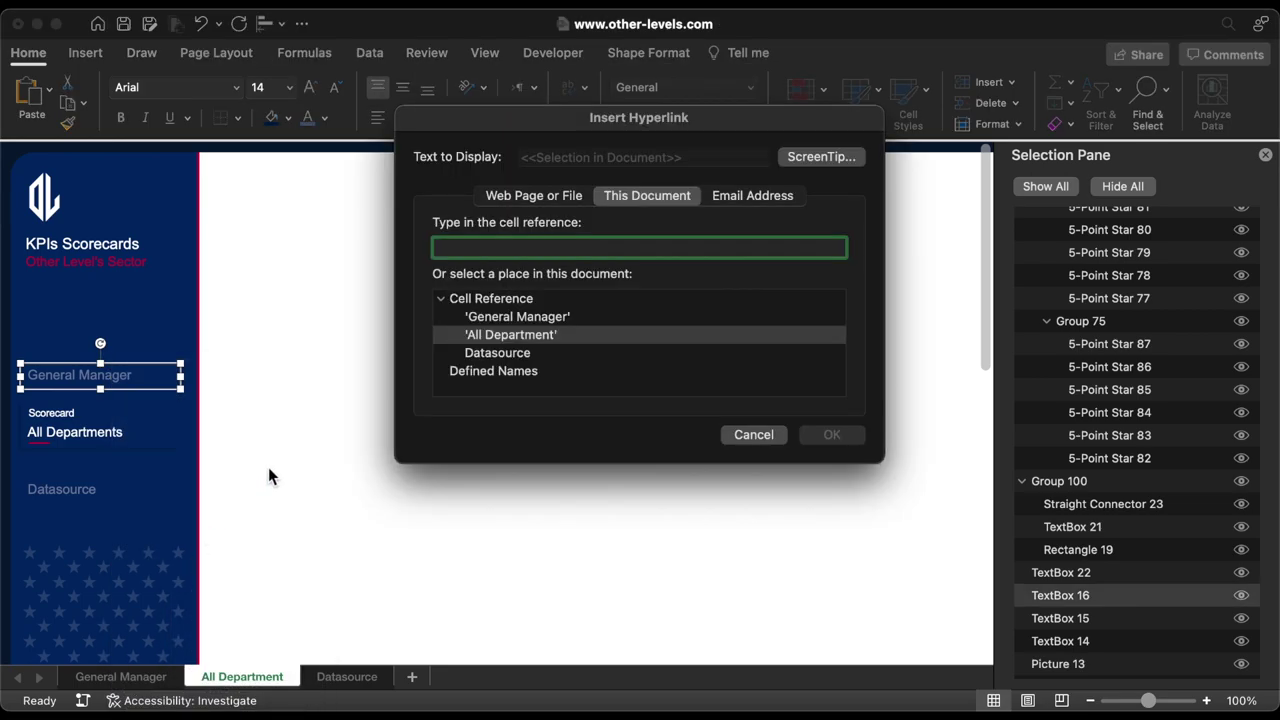
click(491, 318)
click(820, 160)
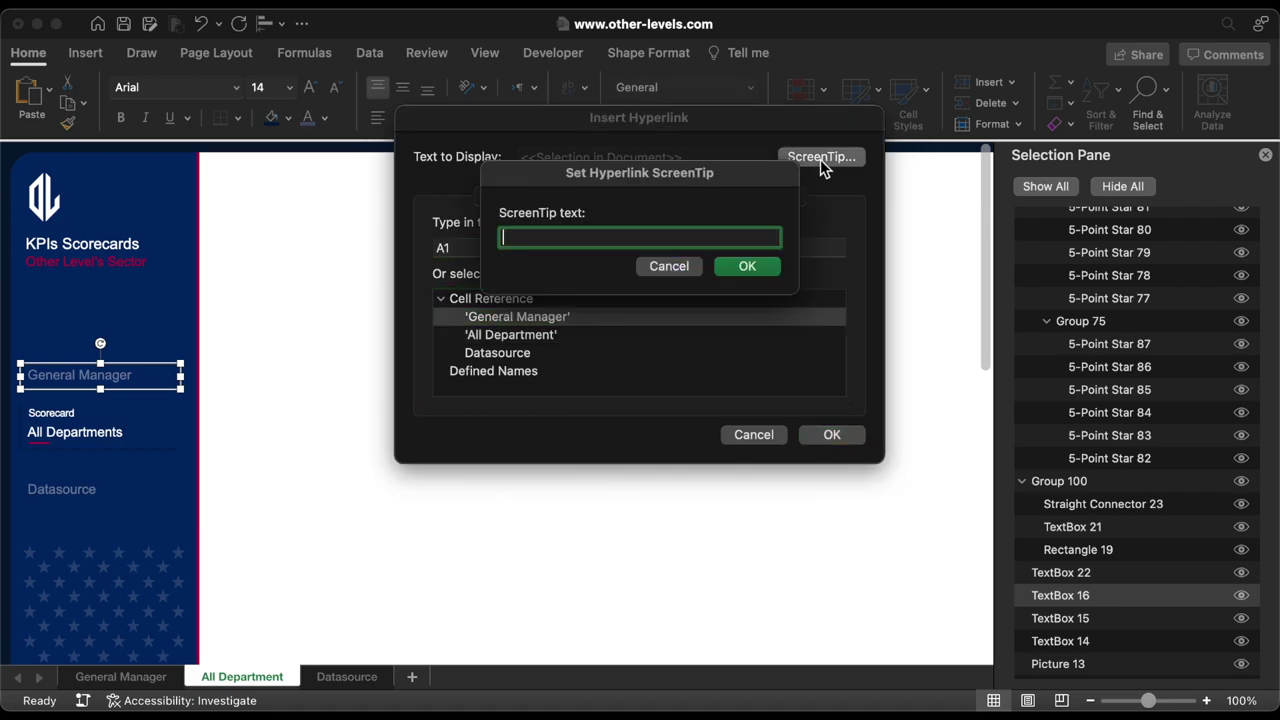
click(748, 267)
click(830, 433)
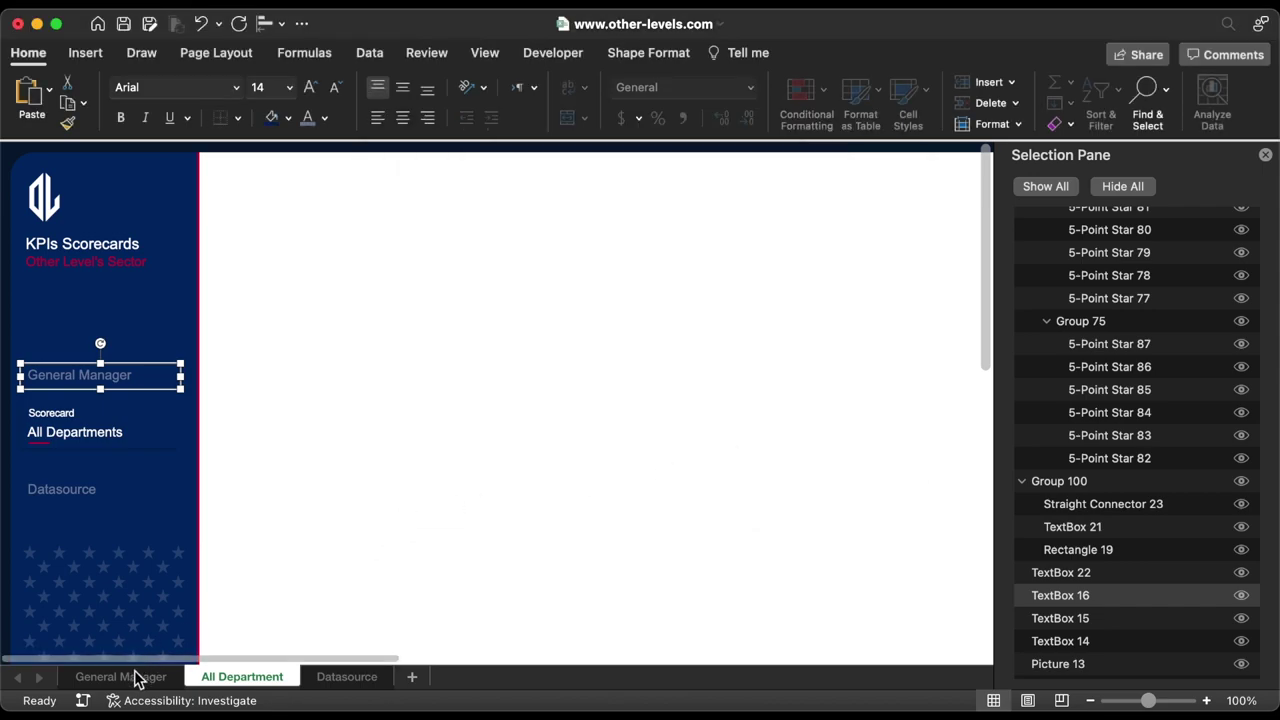
click(136, 676)
Hyperlink this sheet's General Manager label to the General Manager sheet with a Go to tip.
click(107, 373)
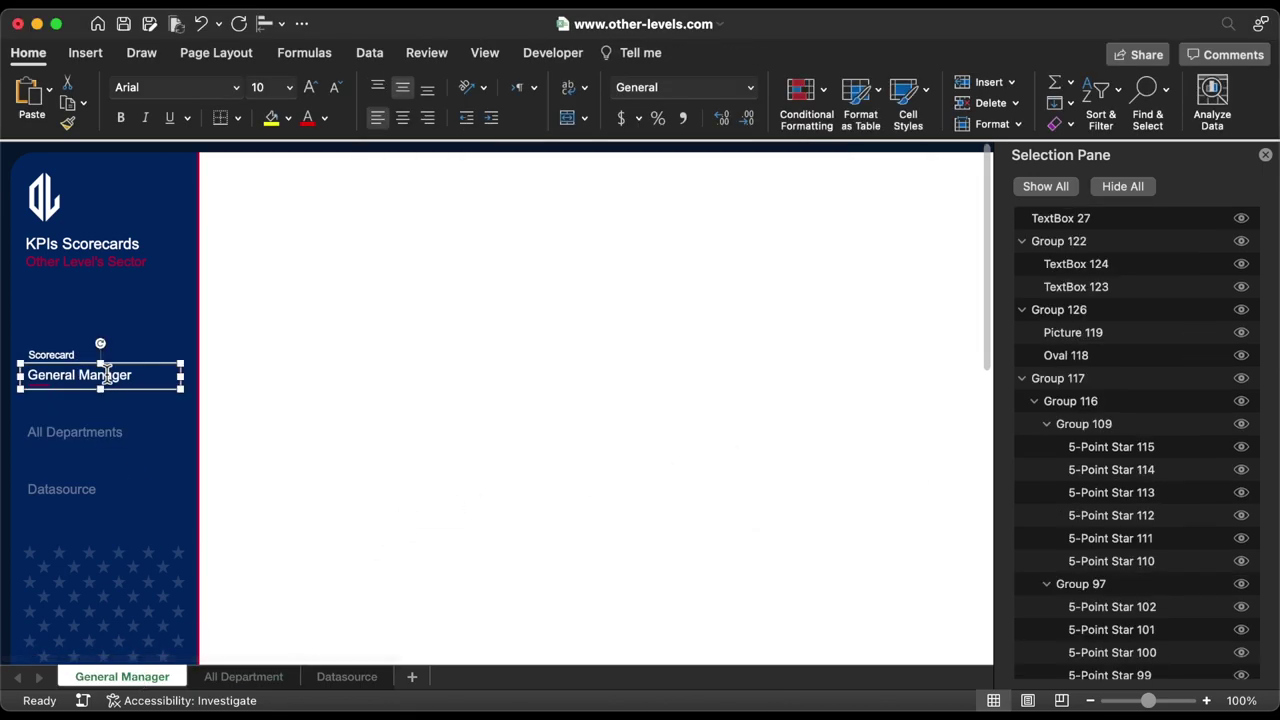
right_click(118, 366)
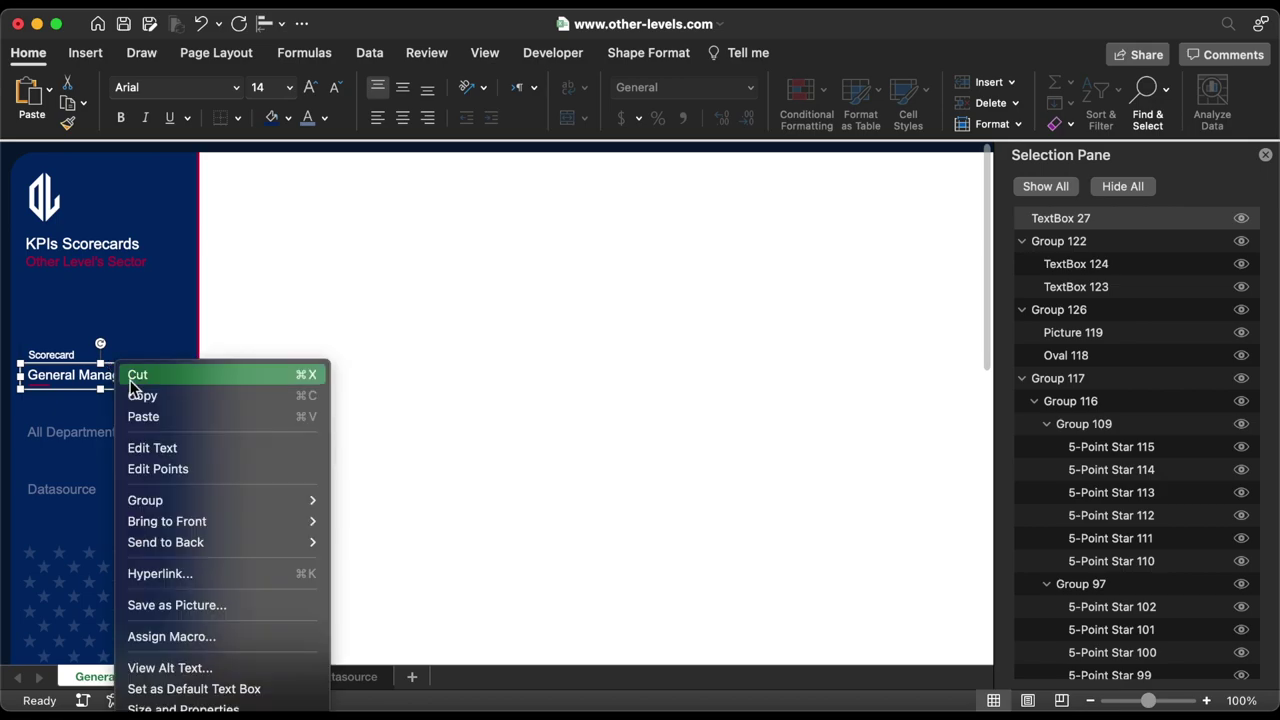
click(189, 574)
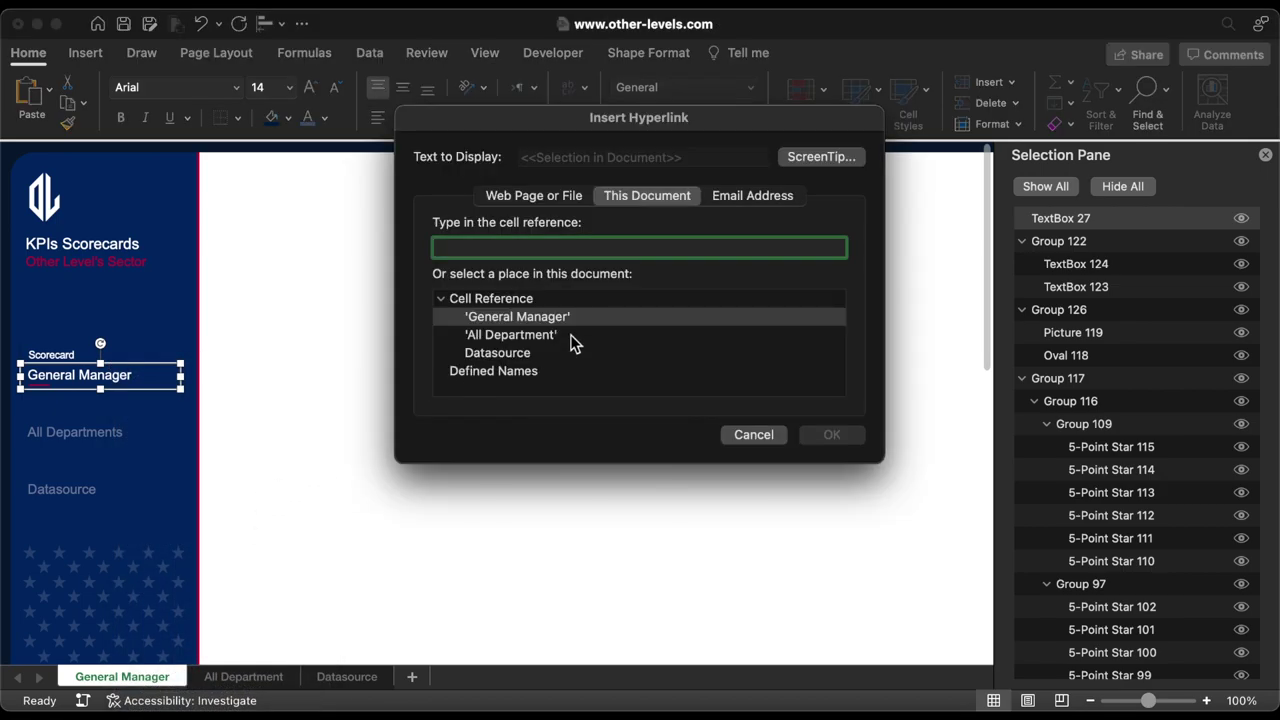
click(557, 318)
click(805, 157)
text(G)
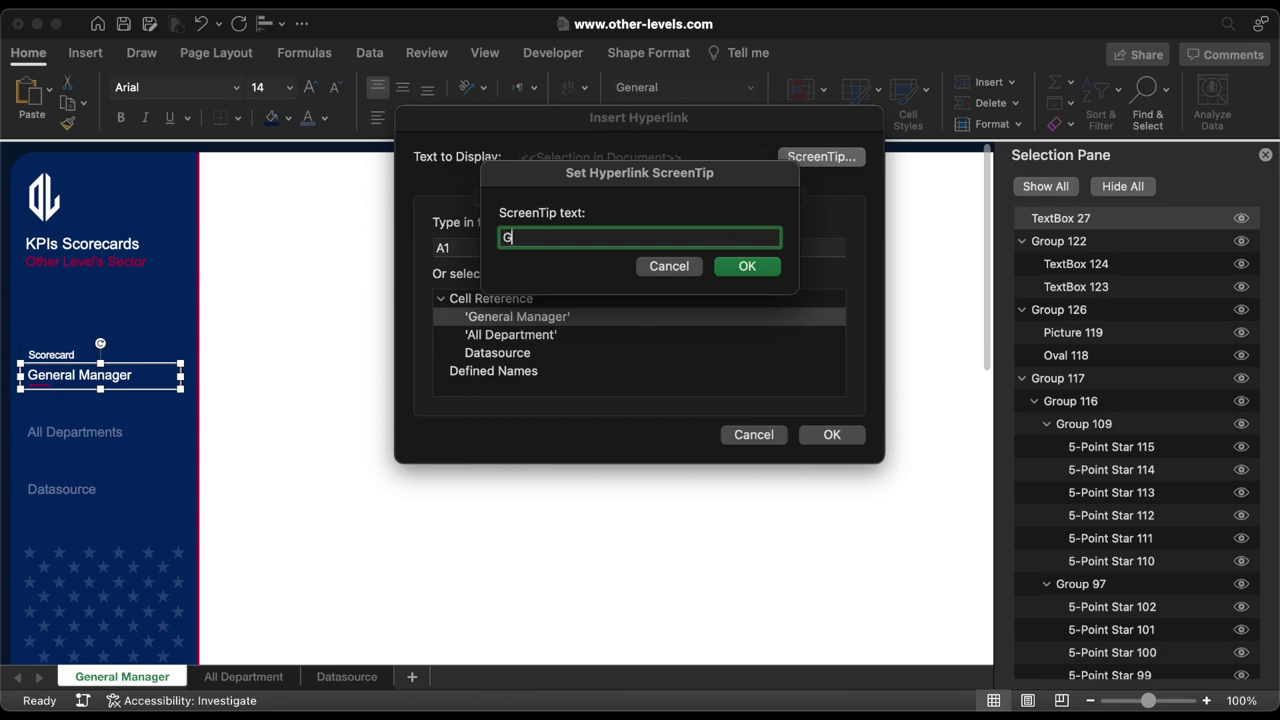
click(834, 440)
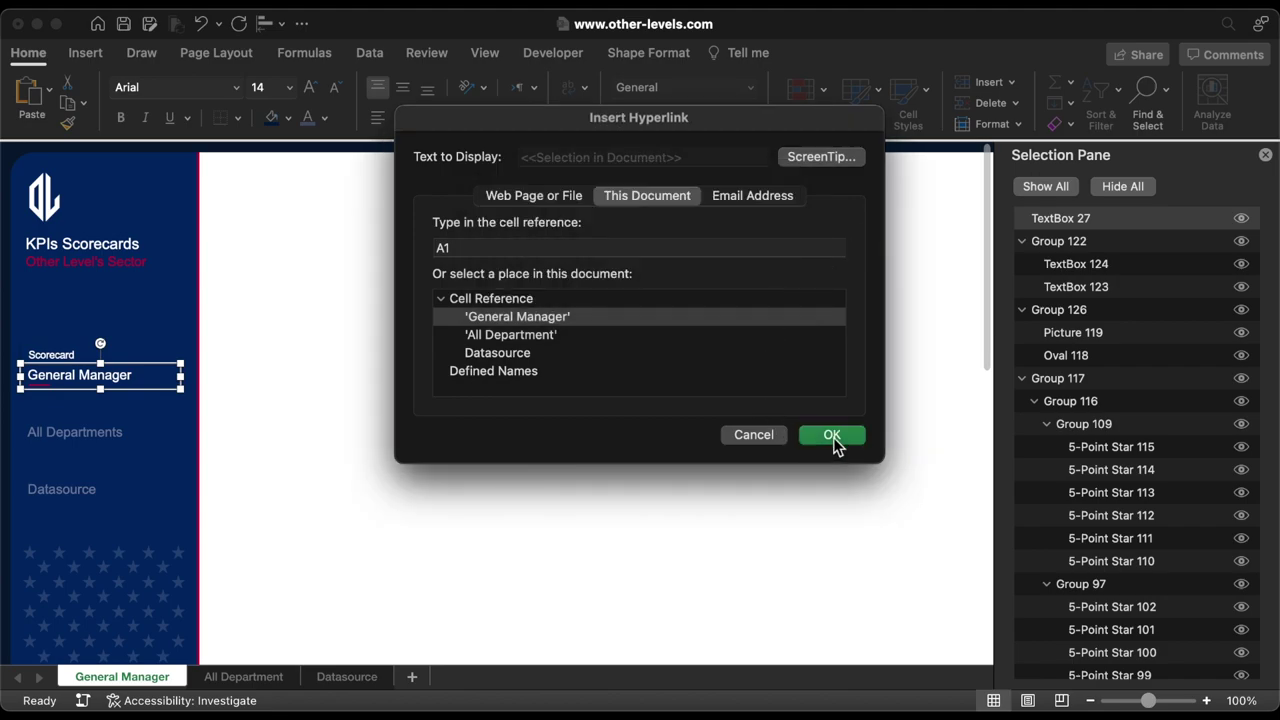
Hyperlink the All Departments label to the All Department sheet with a Go to ScreenTip.
click(100, 430)
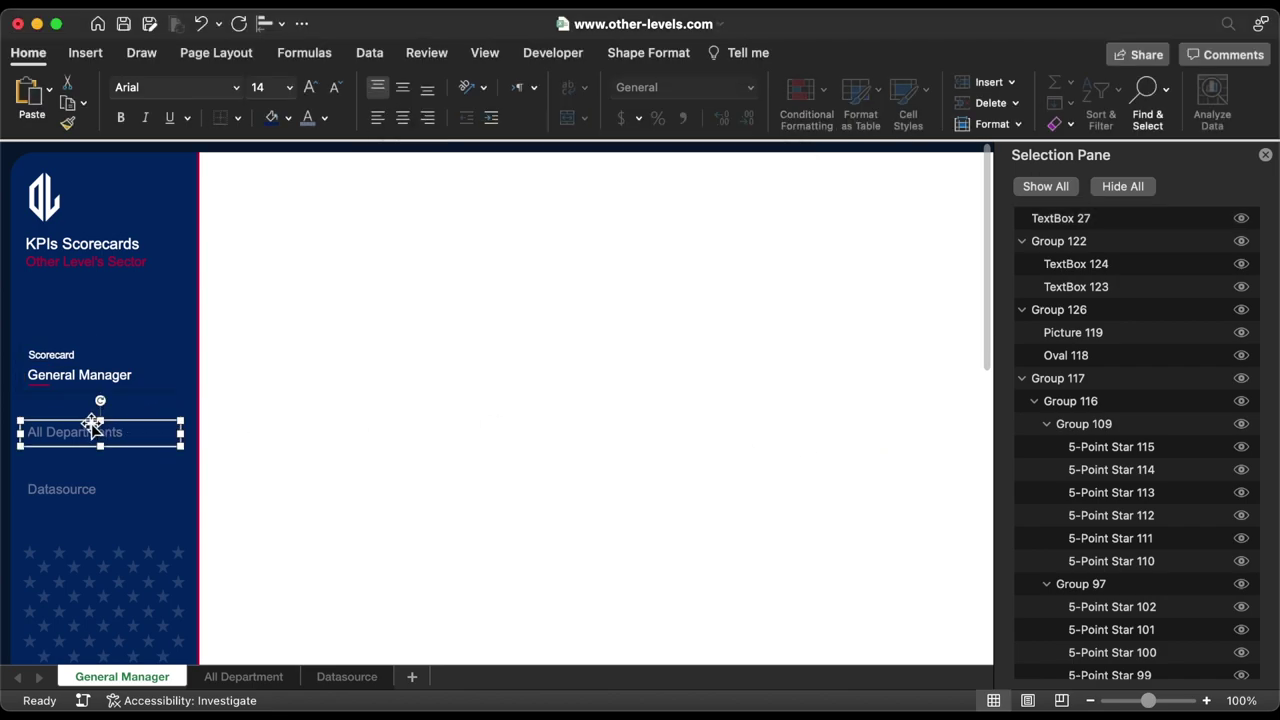
right_click(90, 422)
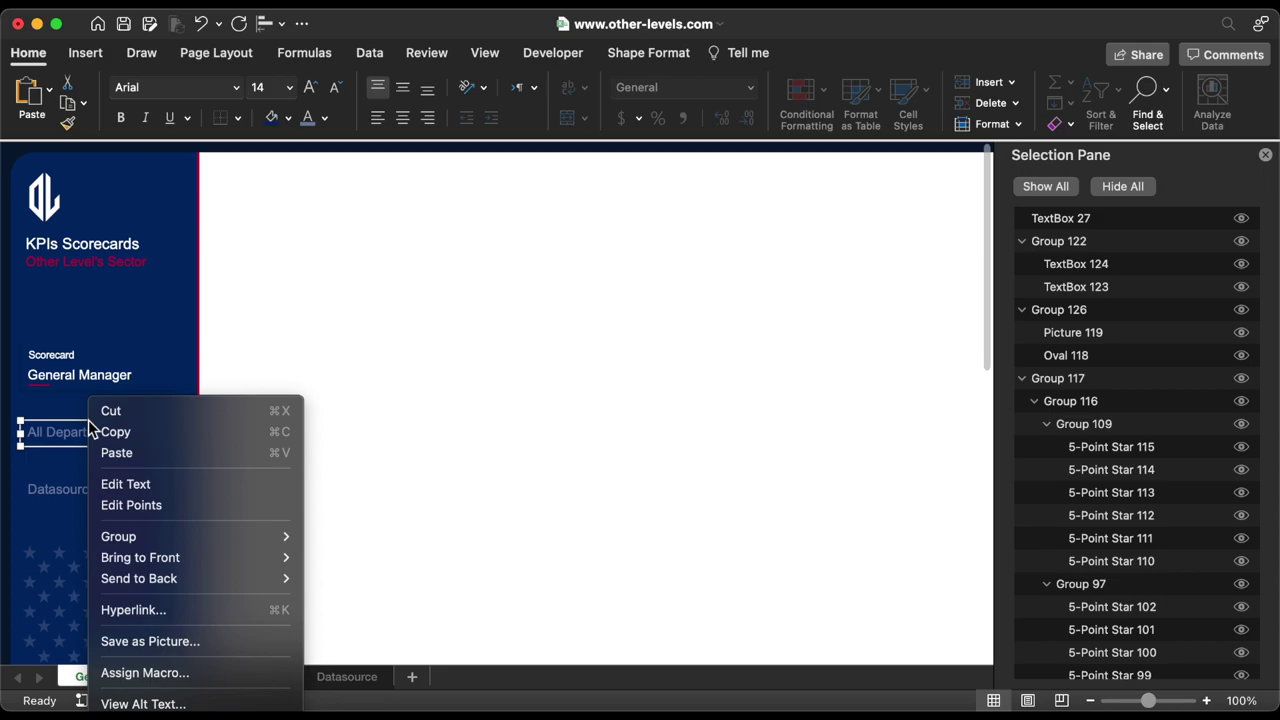
click(178, 611)
click(520, 335)
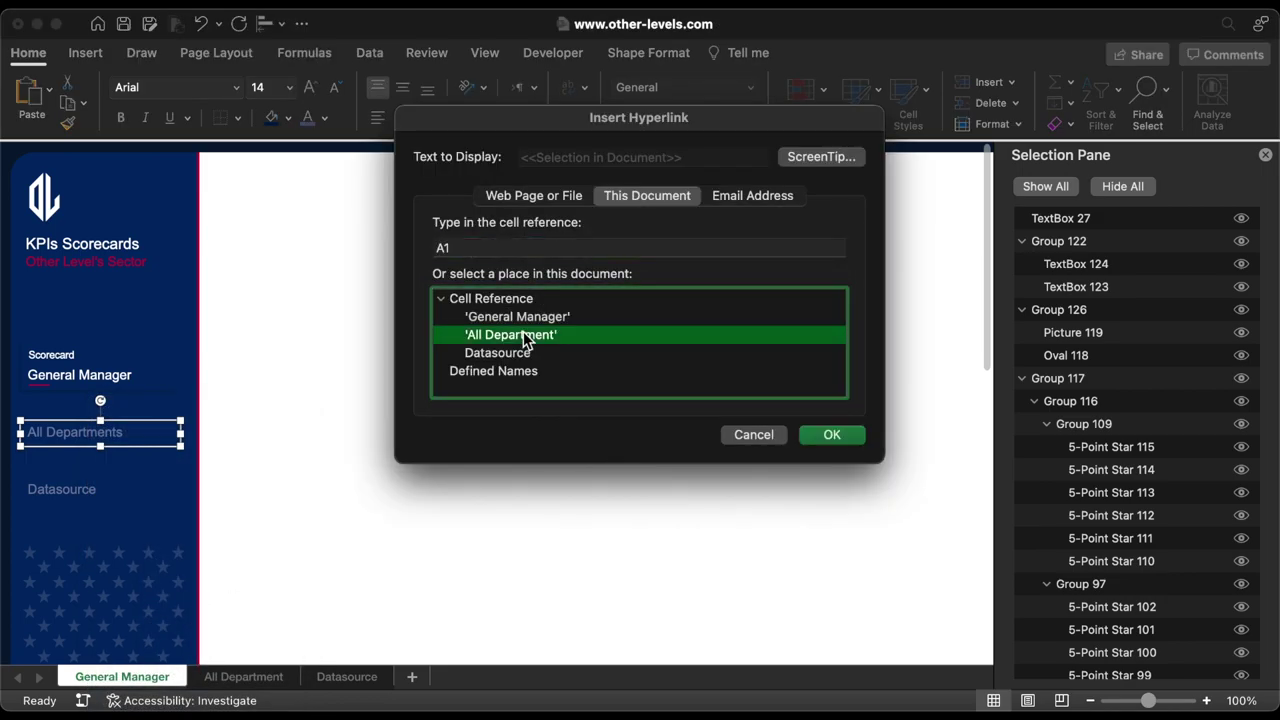
click(812, 158)
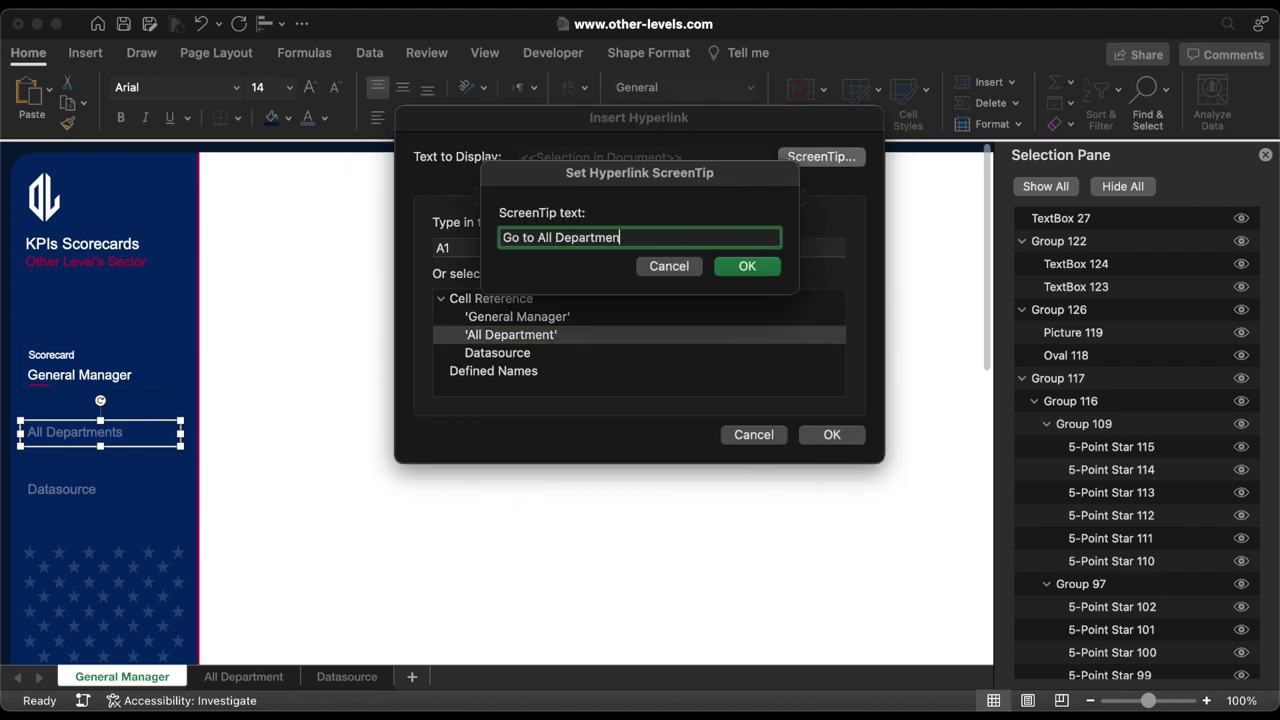
click(752, 266)
click(825, 436)
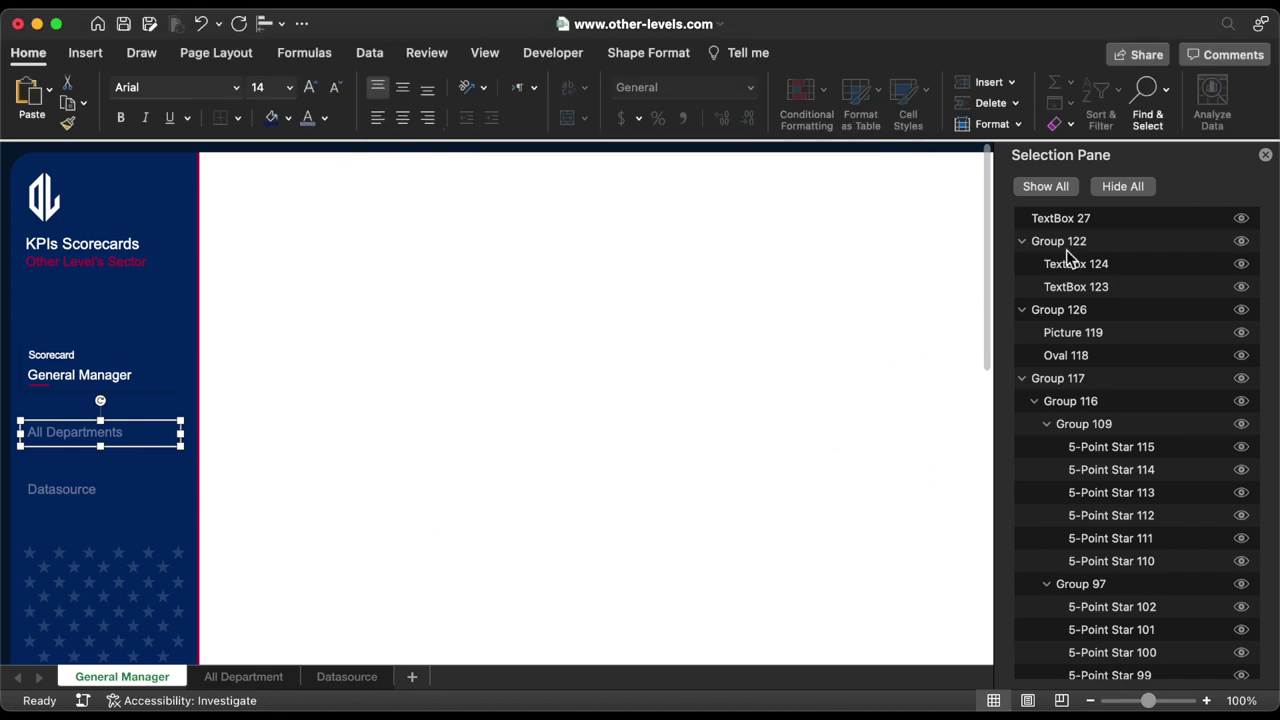
click(1265, 157)
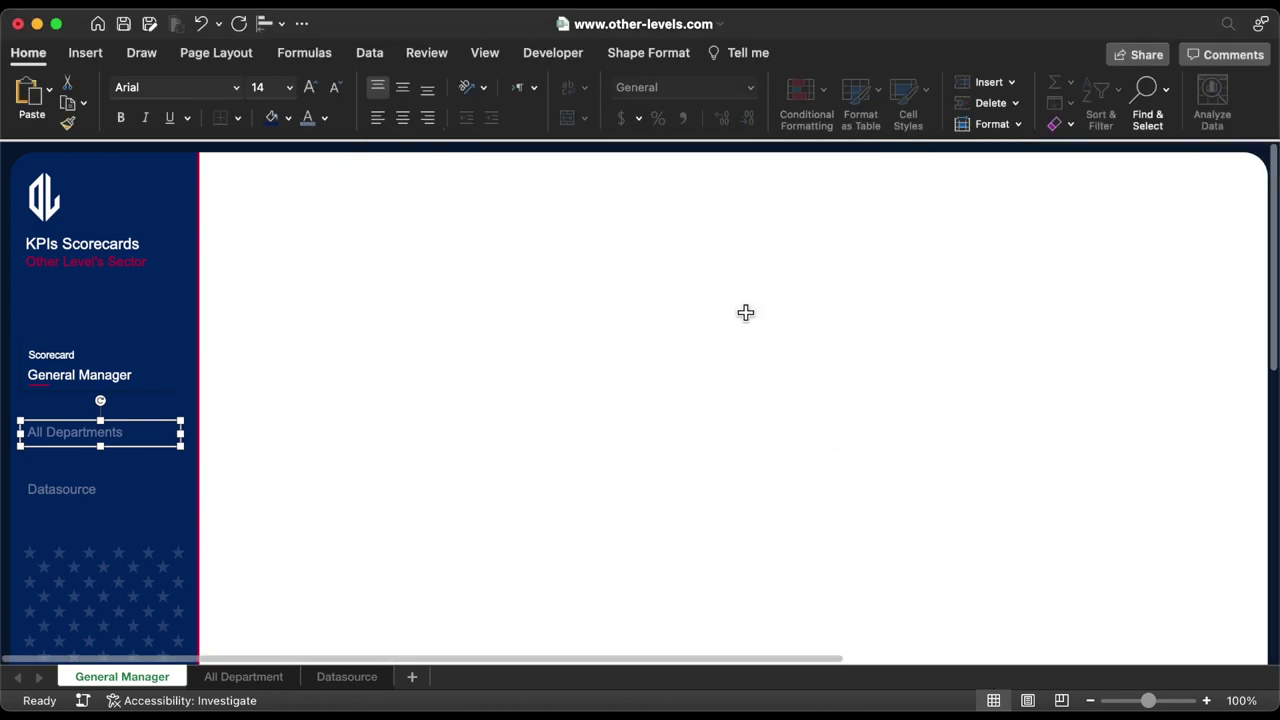
Link the Datasource label to the Datasource sheet with a Go to tip, then view Datasource.
click(75, 489)
right_click(78, 485)
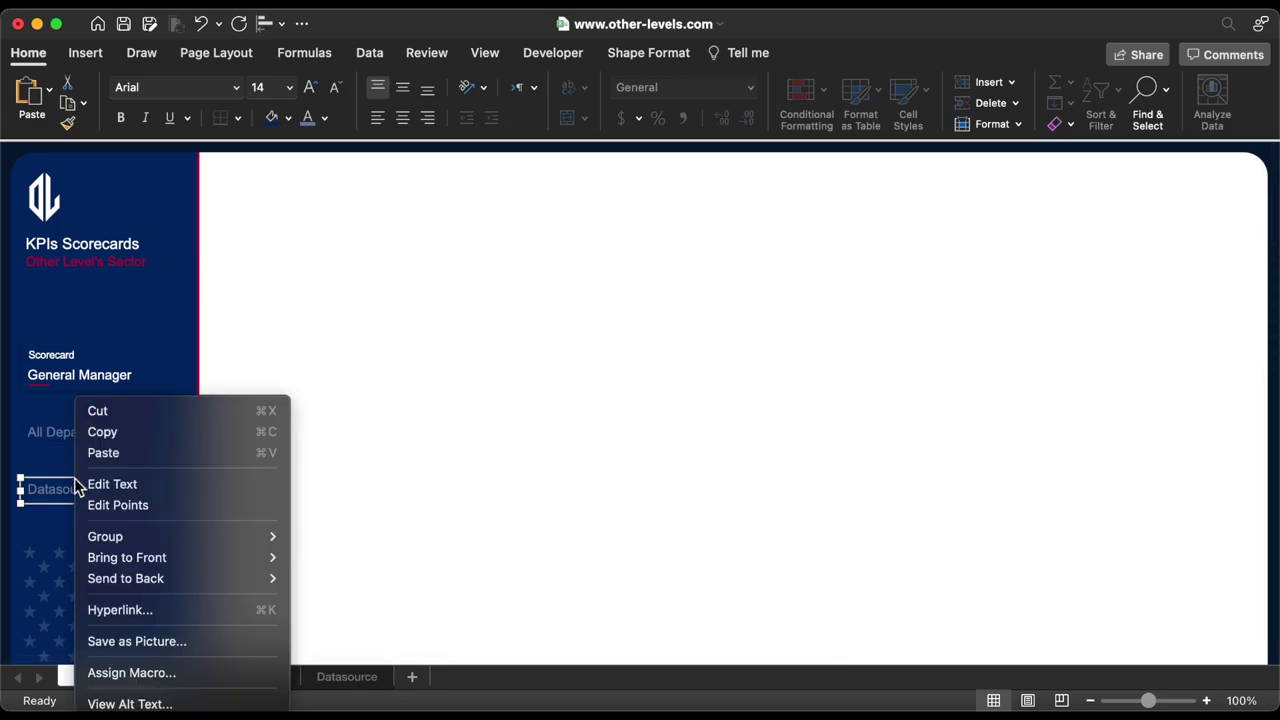
click(135, 609)
click(510, 353)
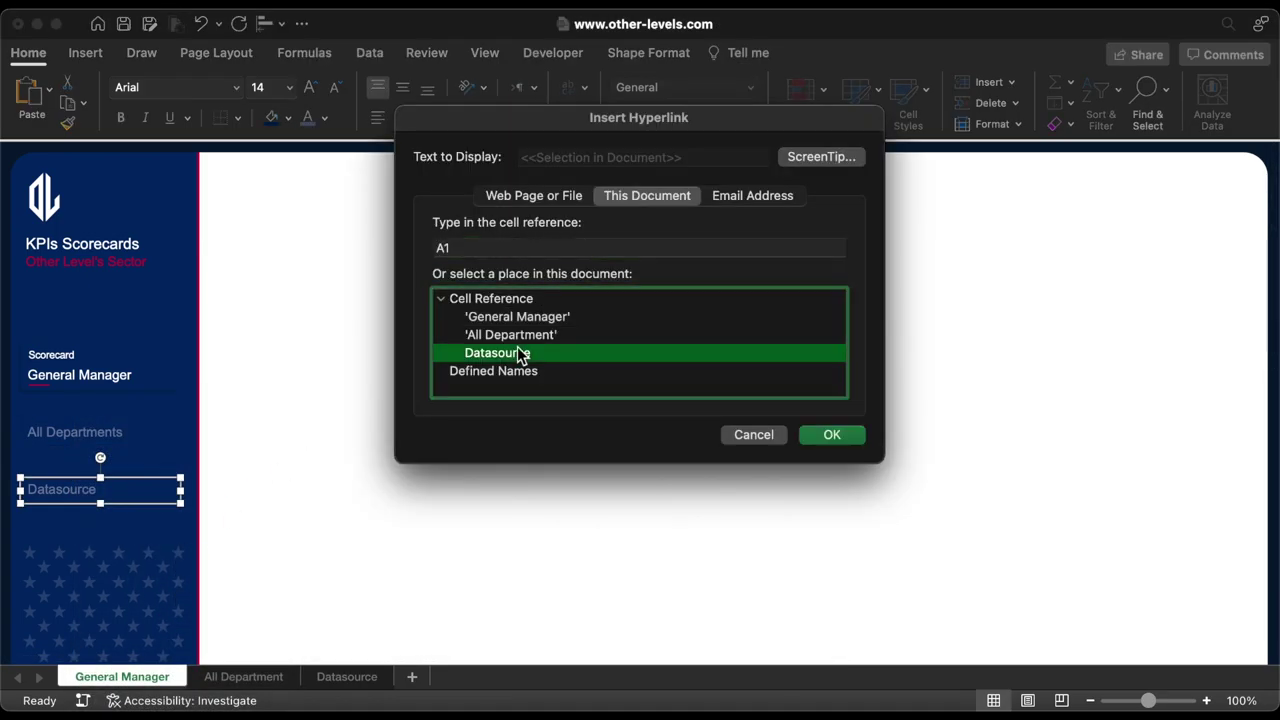
click(814, 160)
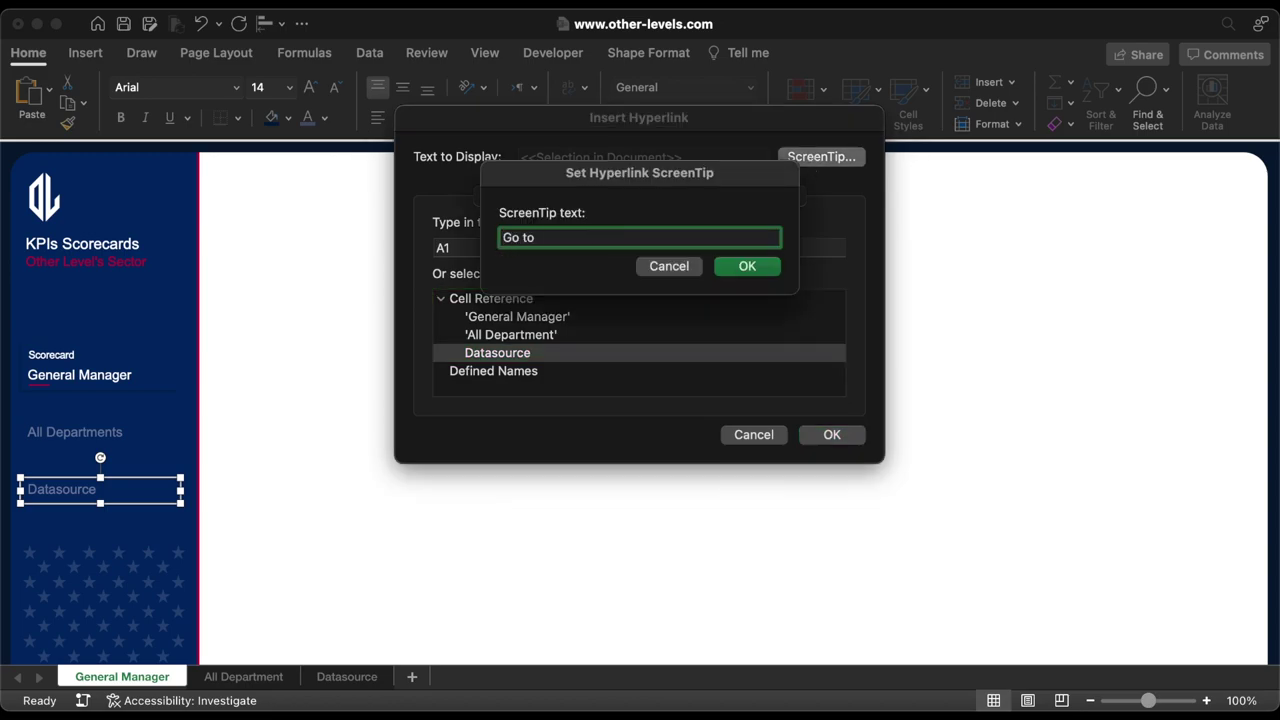
click(750, 266)
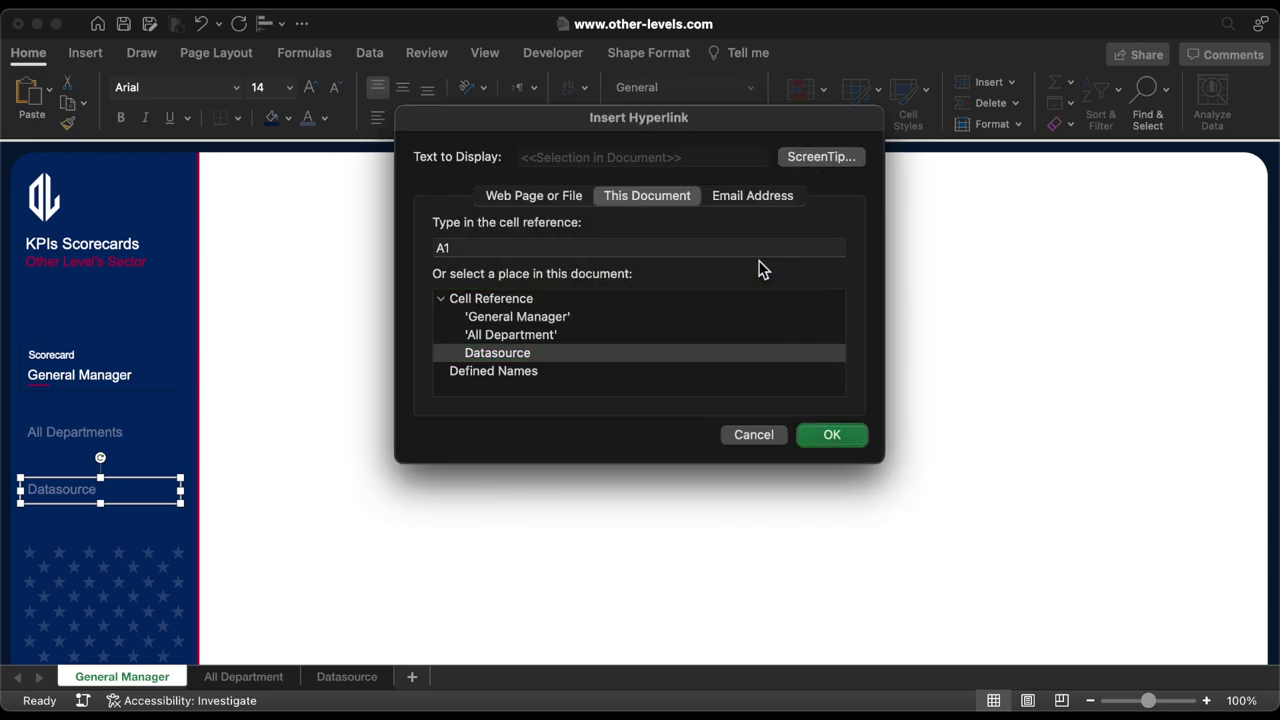
click(836, 438)
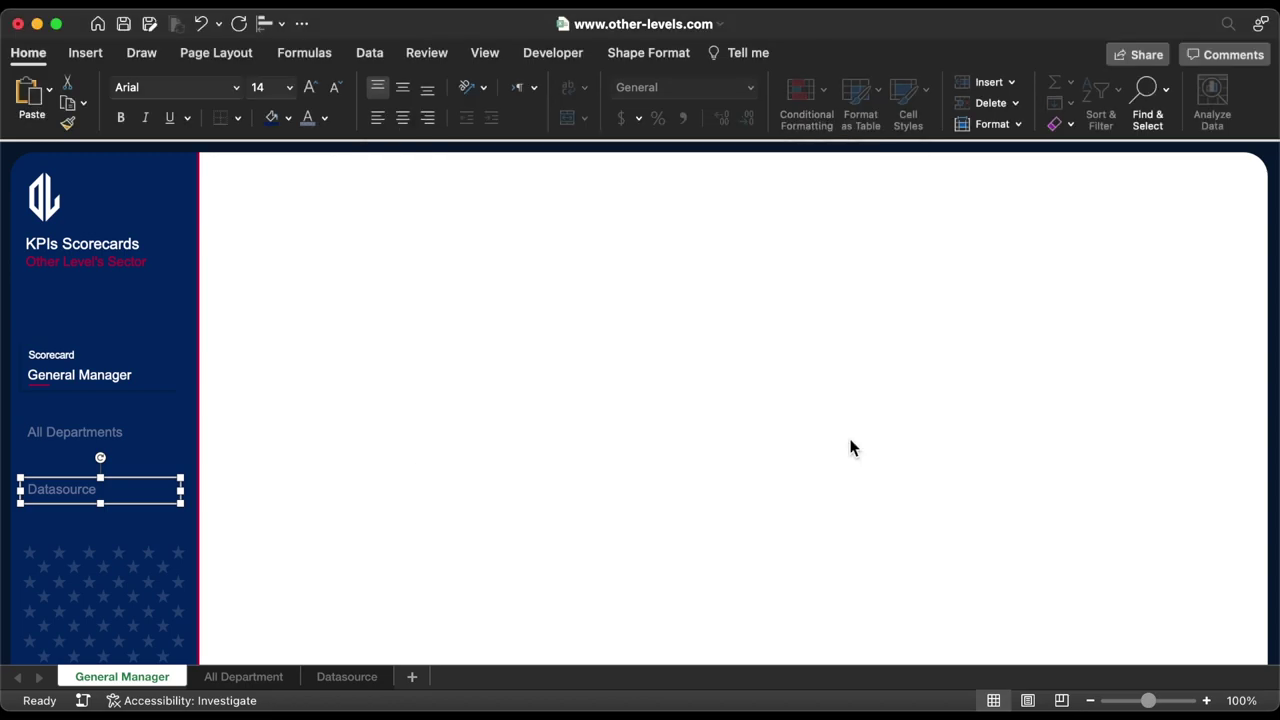
click(345, 677)
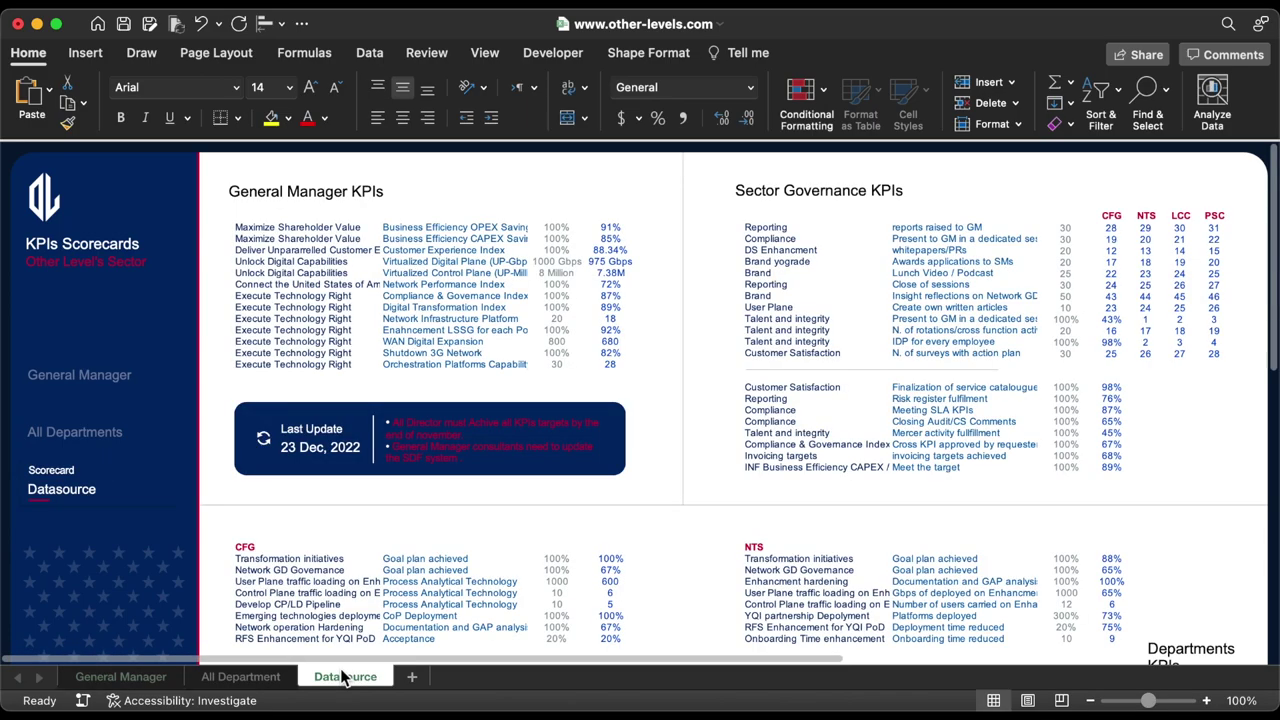
Hyperlink the Datasource sheet's General Manager label with ScreenTip 'Go to General Manager'.
click(90, 376)
right_click(86, 363)
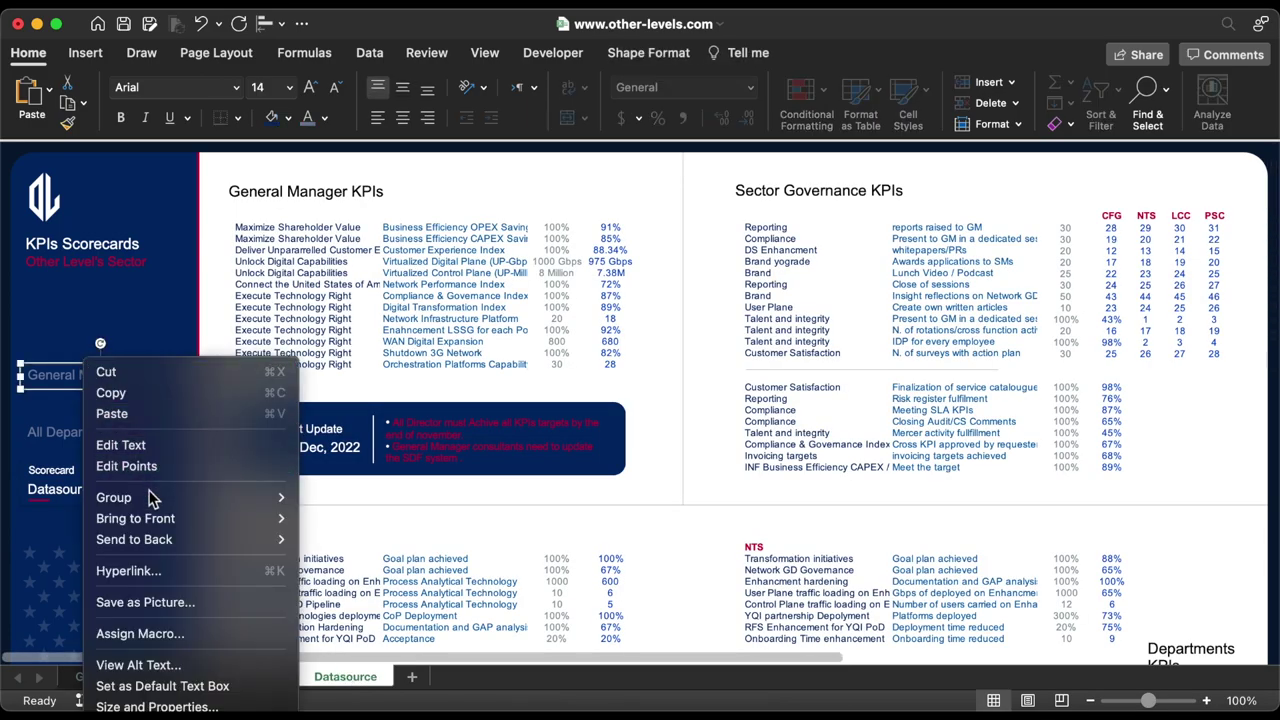
click(150, 570)
click(512, 318)
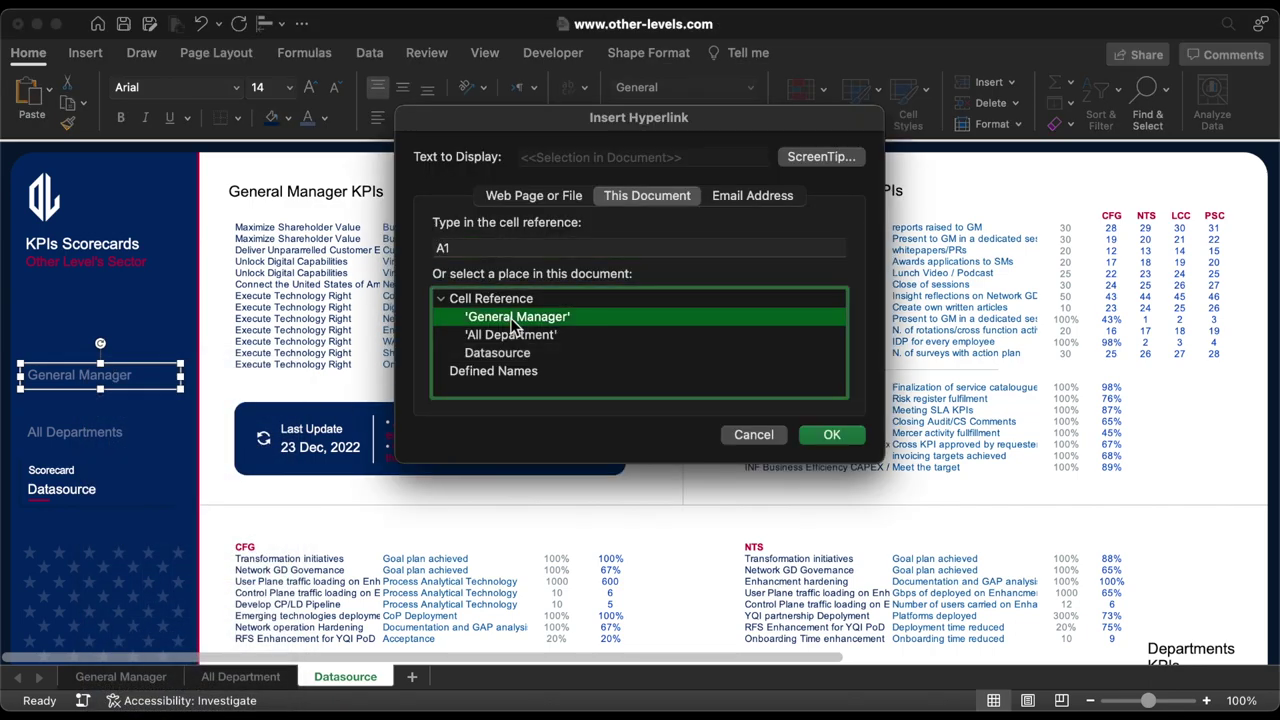
click(818, 160)
text(Go to General Manager)
click(747, 266)
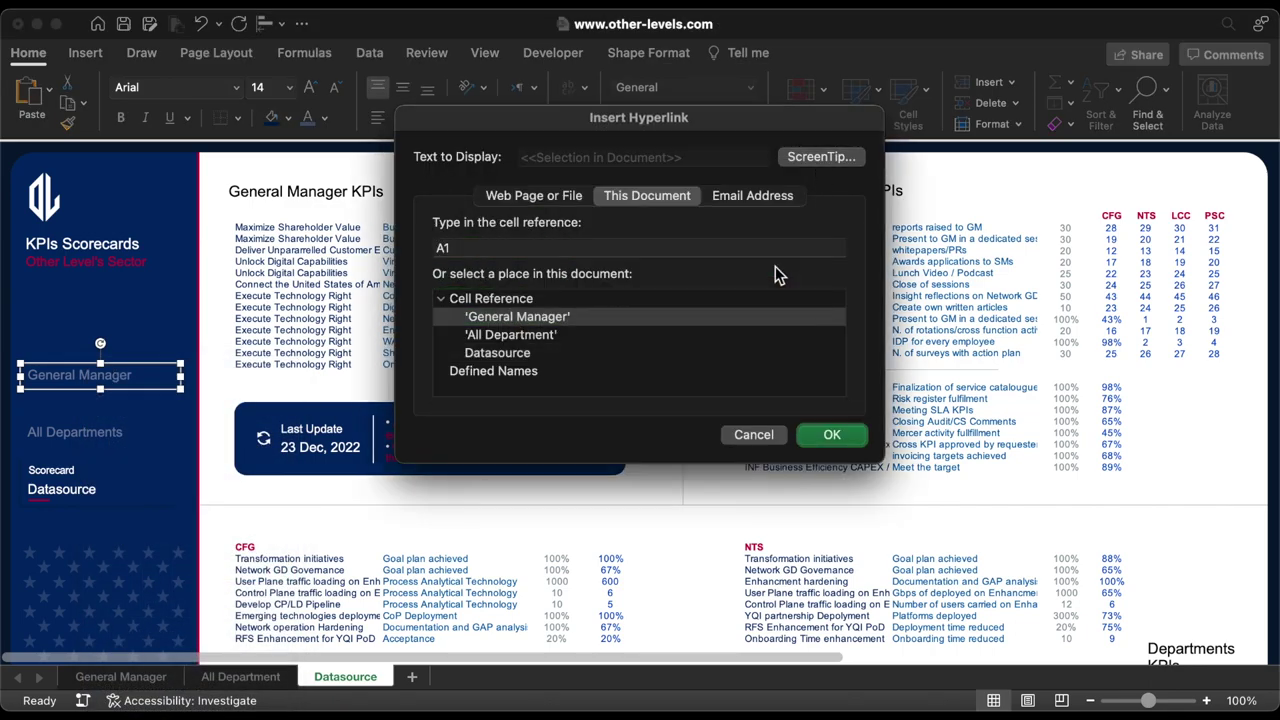
click(832, 435)
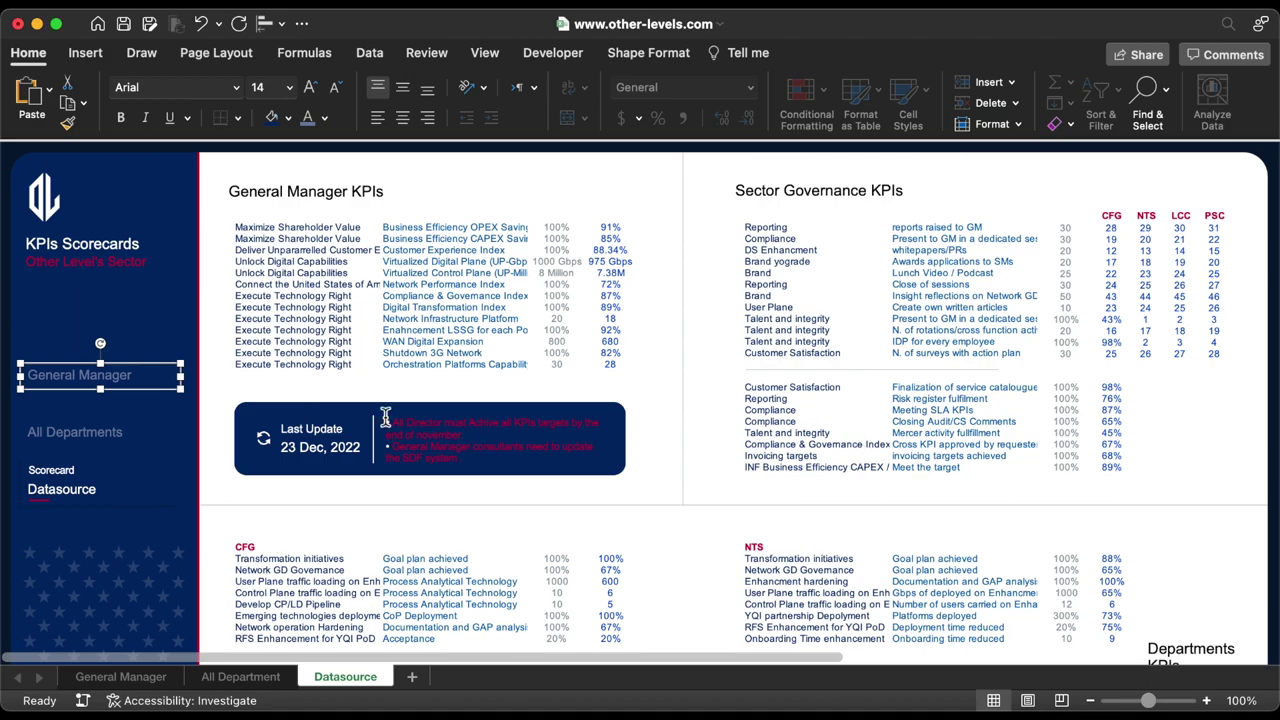
Hyperlink the All Departments label to the All Department sheet with tip 'Go to All Department'.
click(110, 432)
right_click(116, 420)
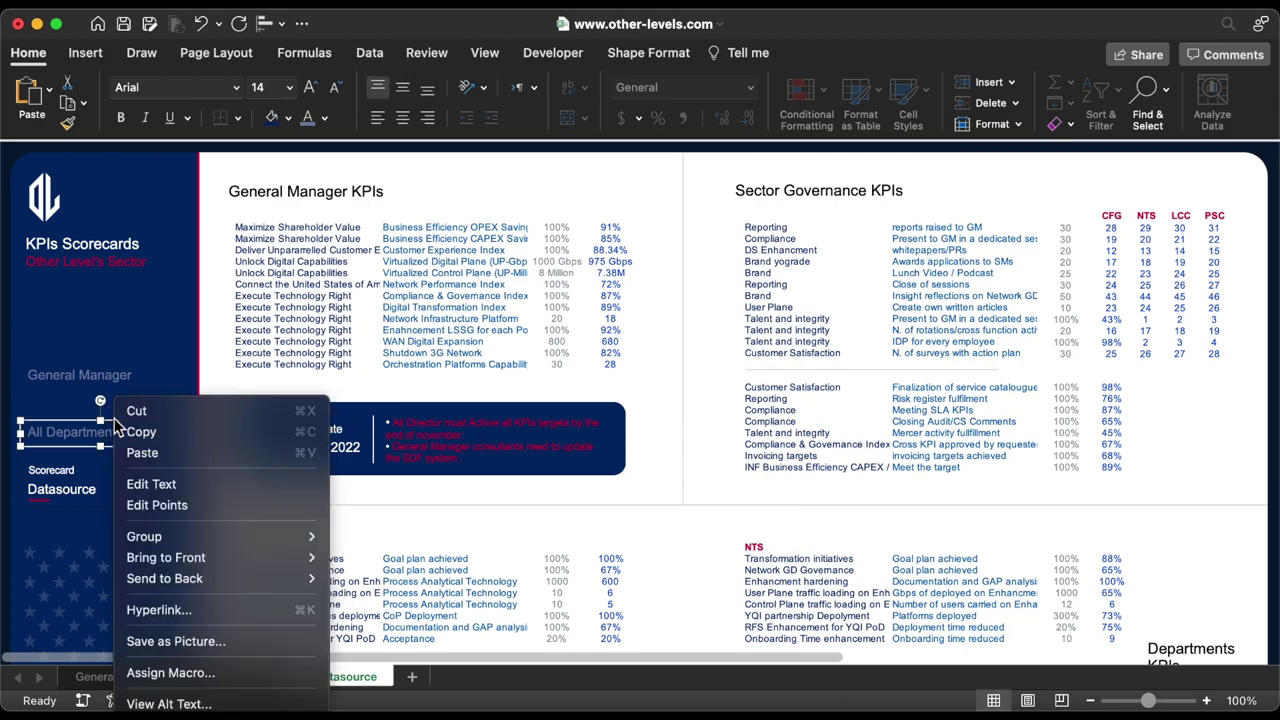
click(160, 609)
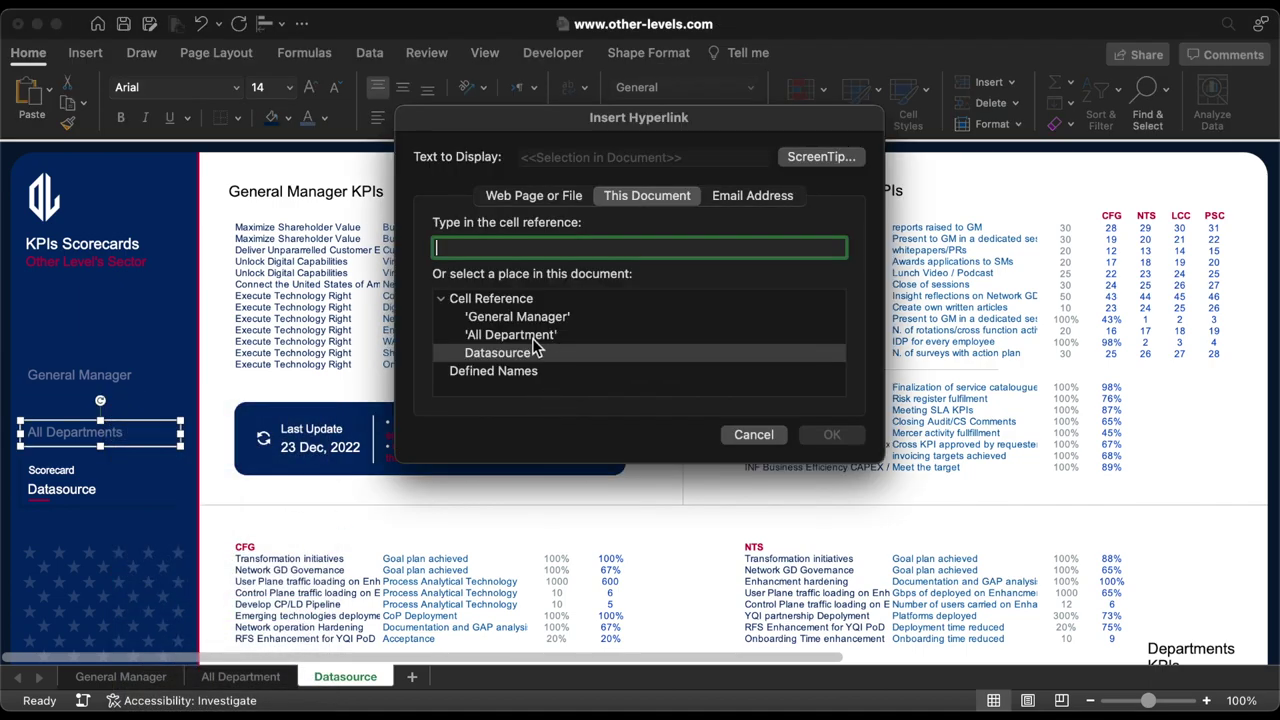
click(536, 337)
click(822, 157)
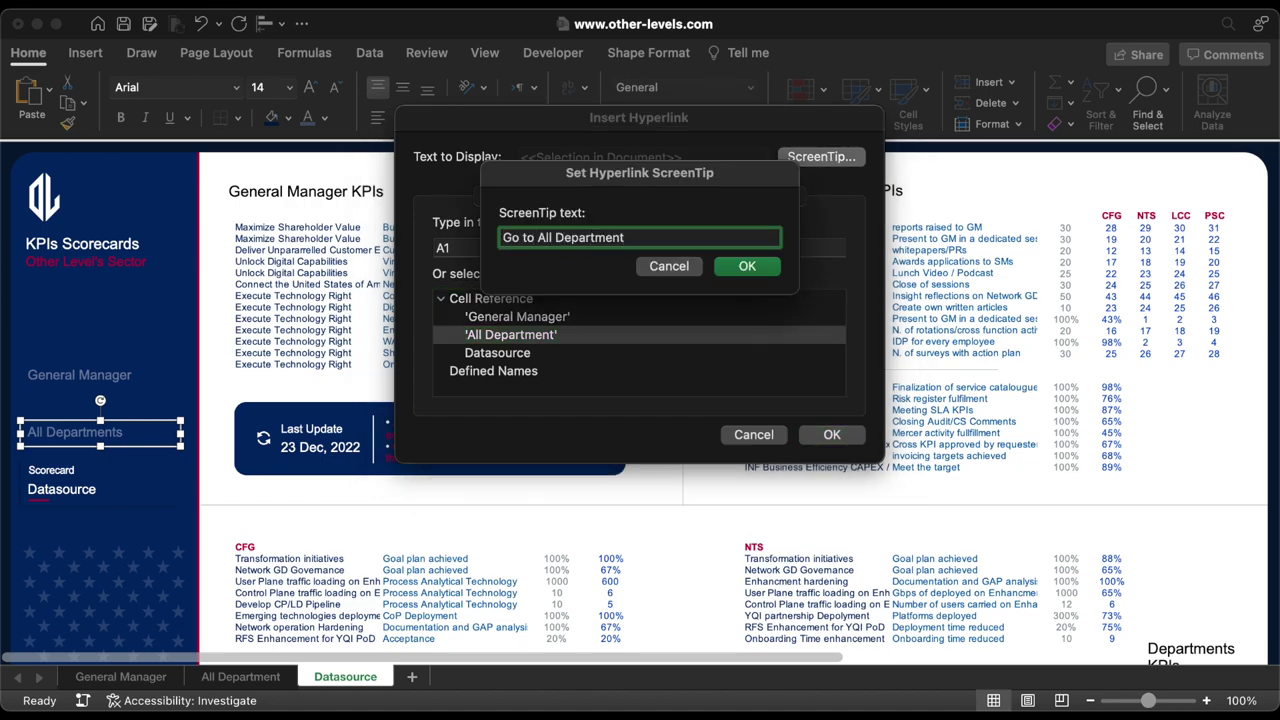
click(745, 268)
click(832, 436)
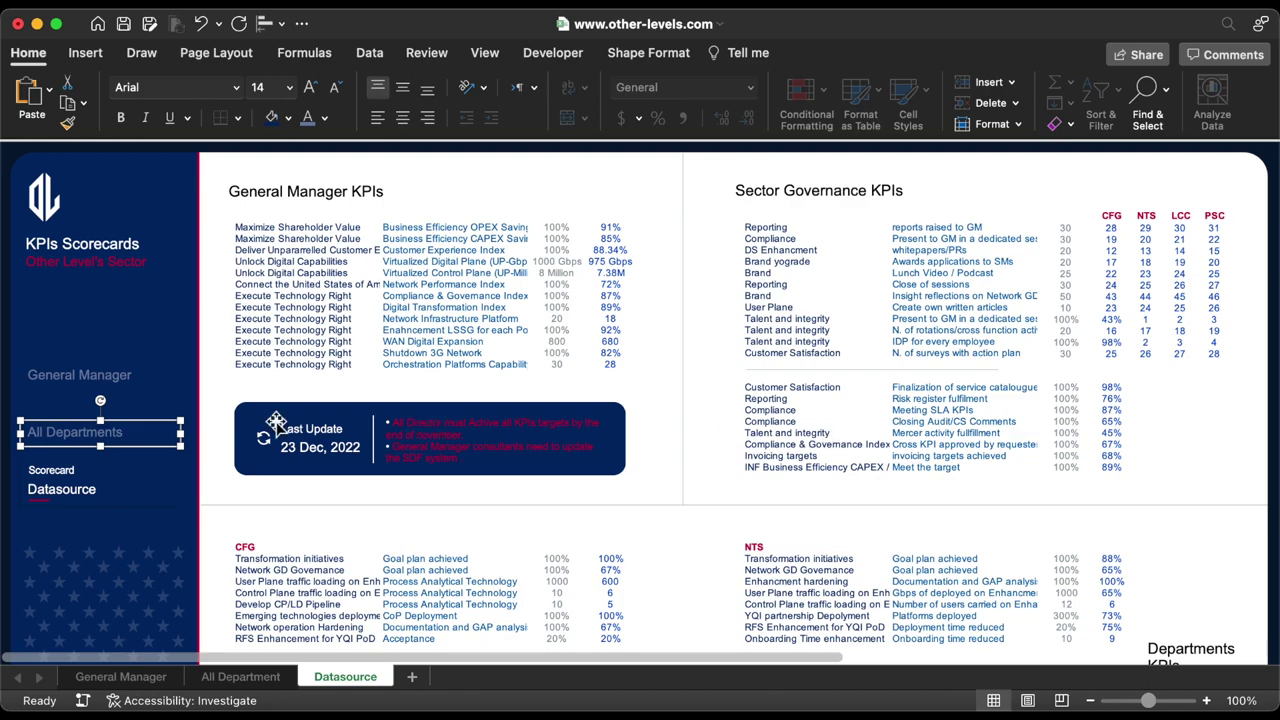
Test the sidebar links by jumping between sheets, ending on General Manager.
click(144, 390)
click(115, 434)
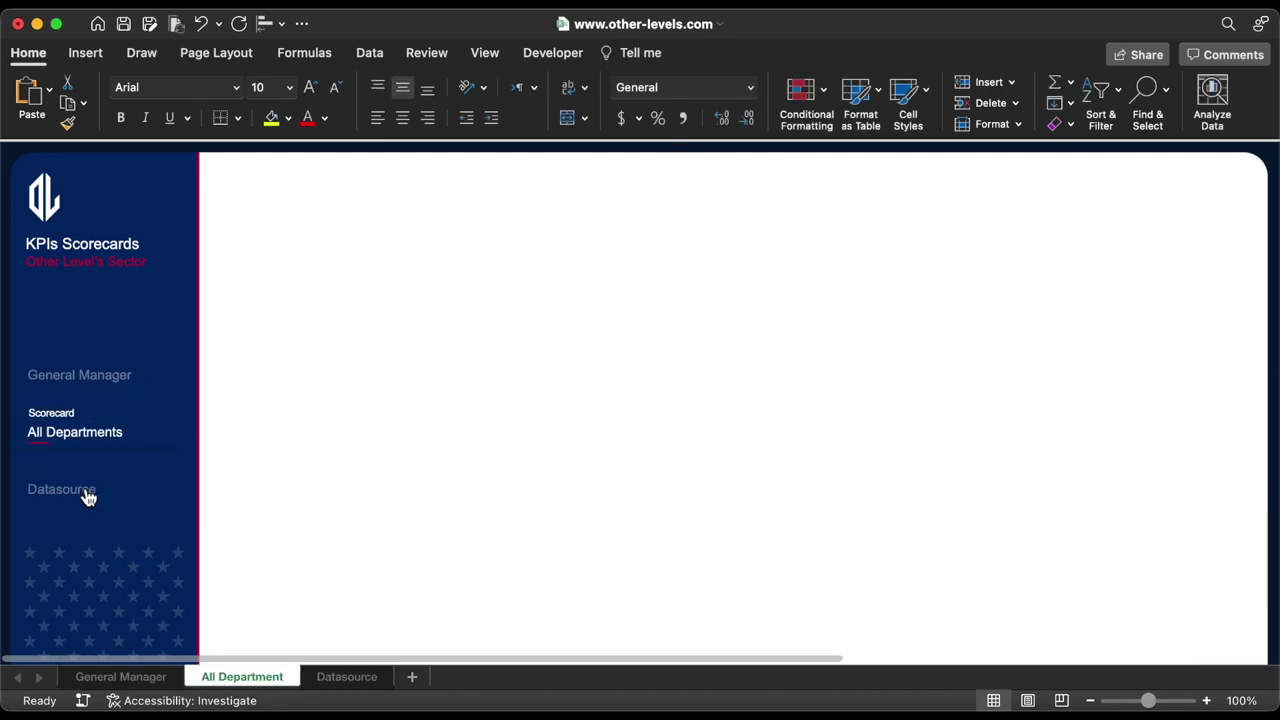
click(88, 493)
click(90, 436)
click(94, 388)
click(95, 435)
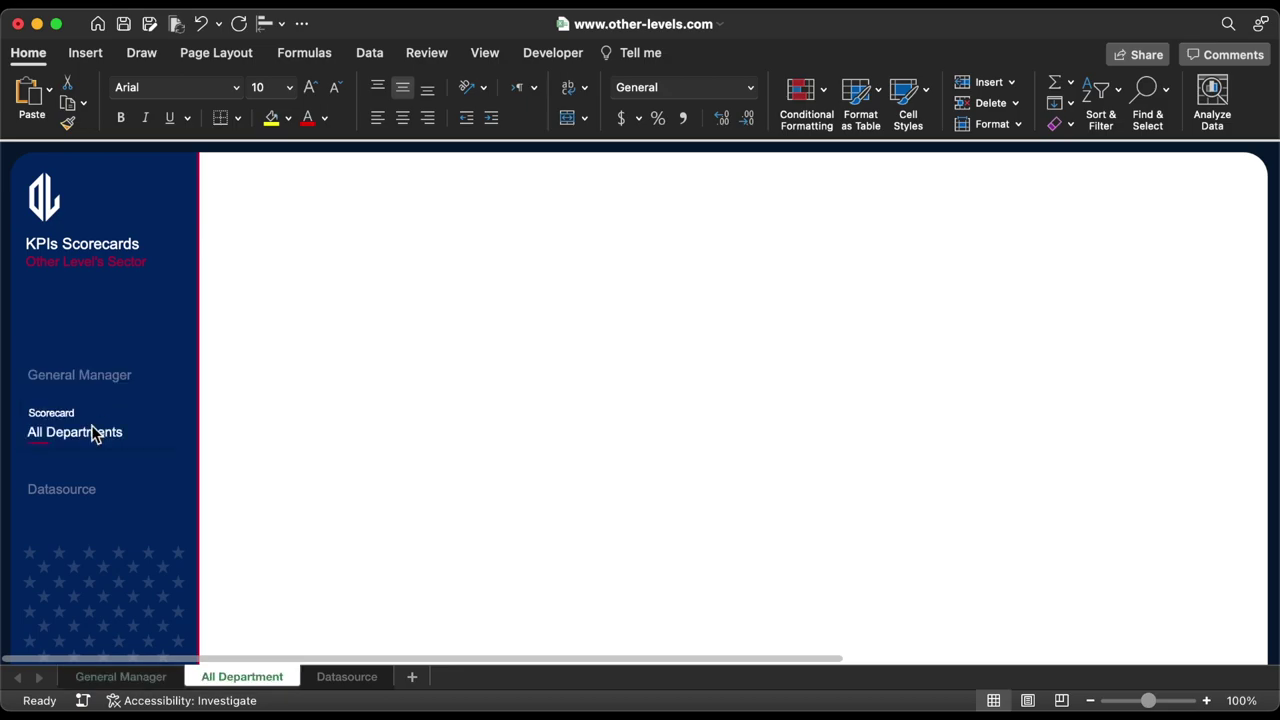
click(84, 489)
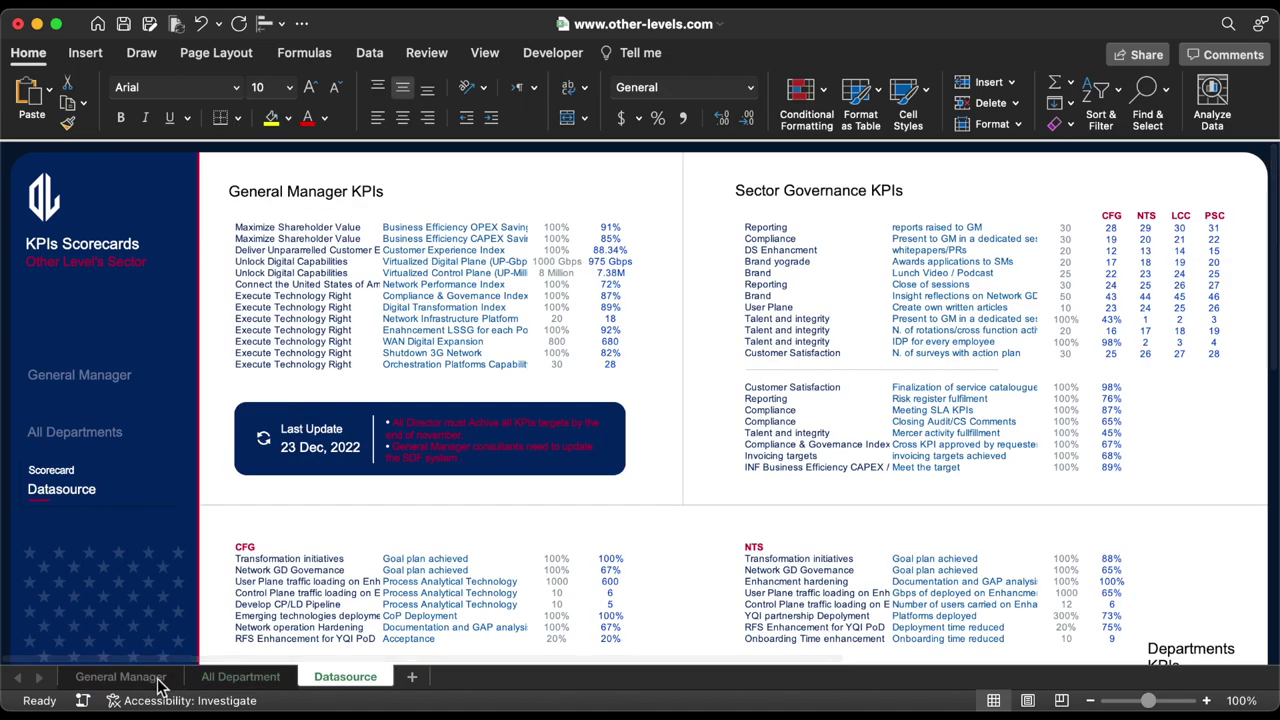
click(155, 678)
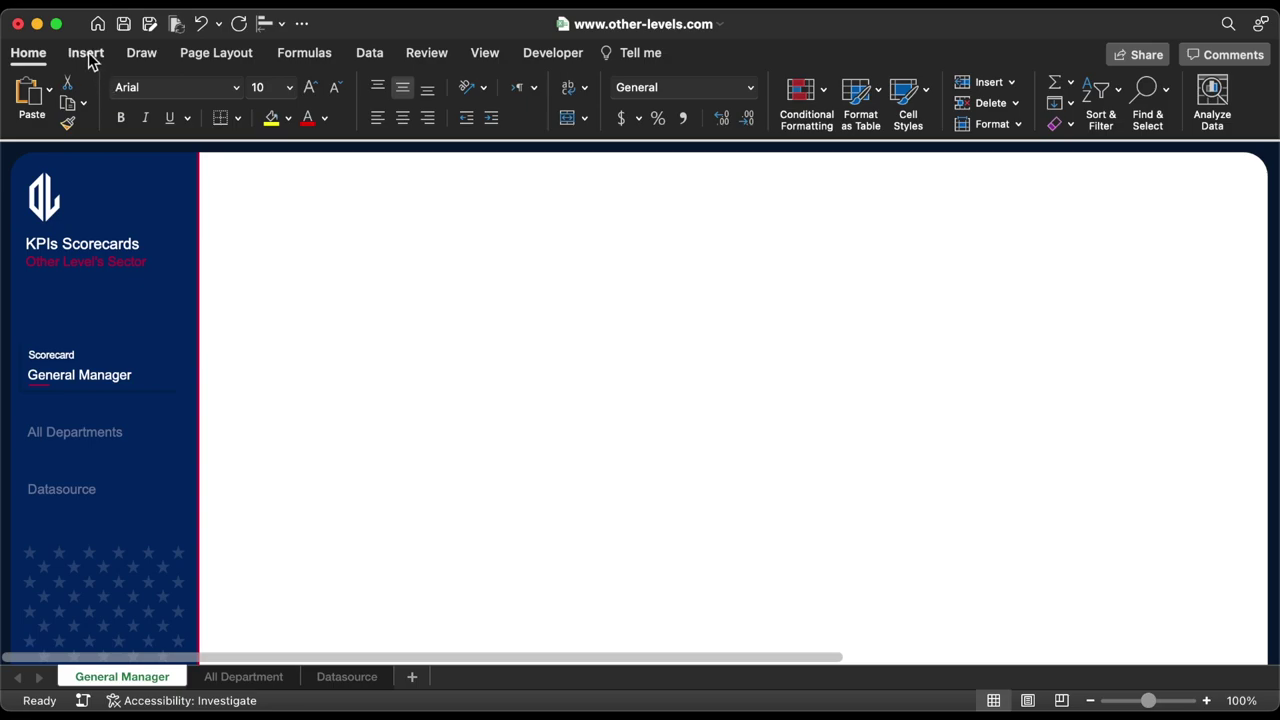
Draw a new text box near the top of General Manager and show the formula bar.
click(86, 54)
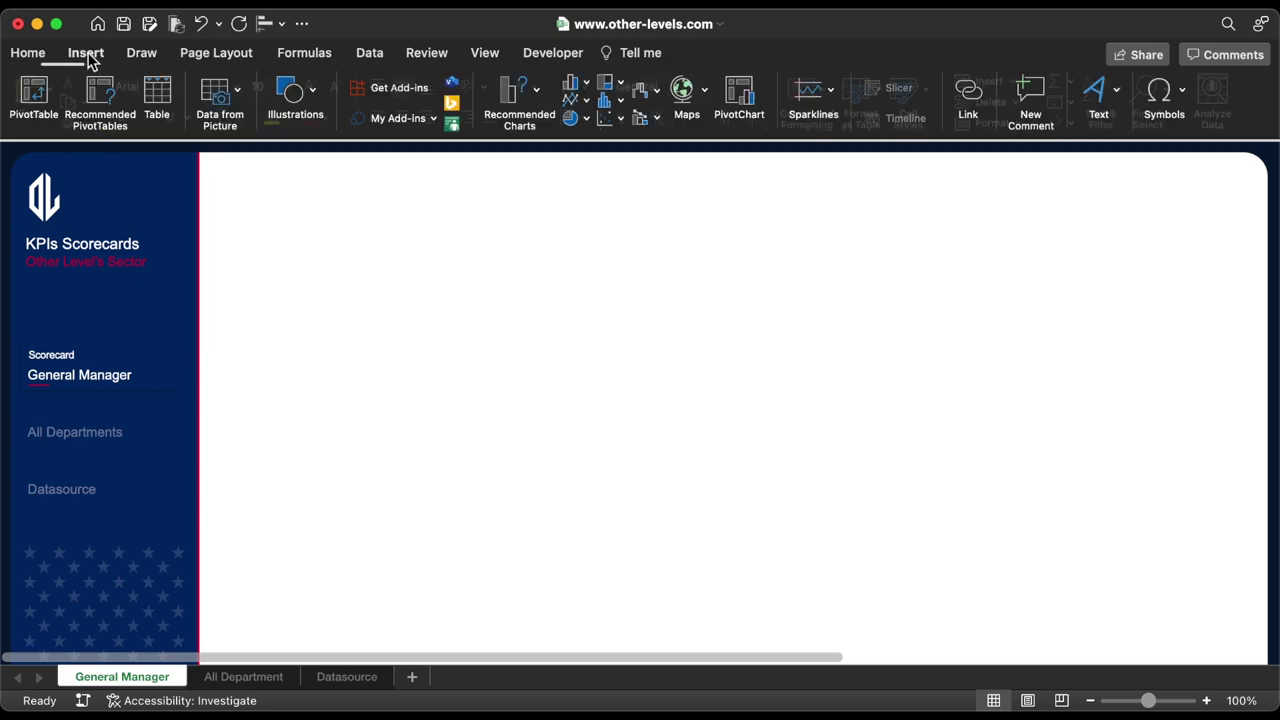
click(294, 95)
click(224, 153)
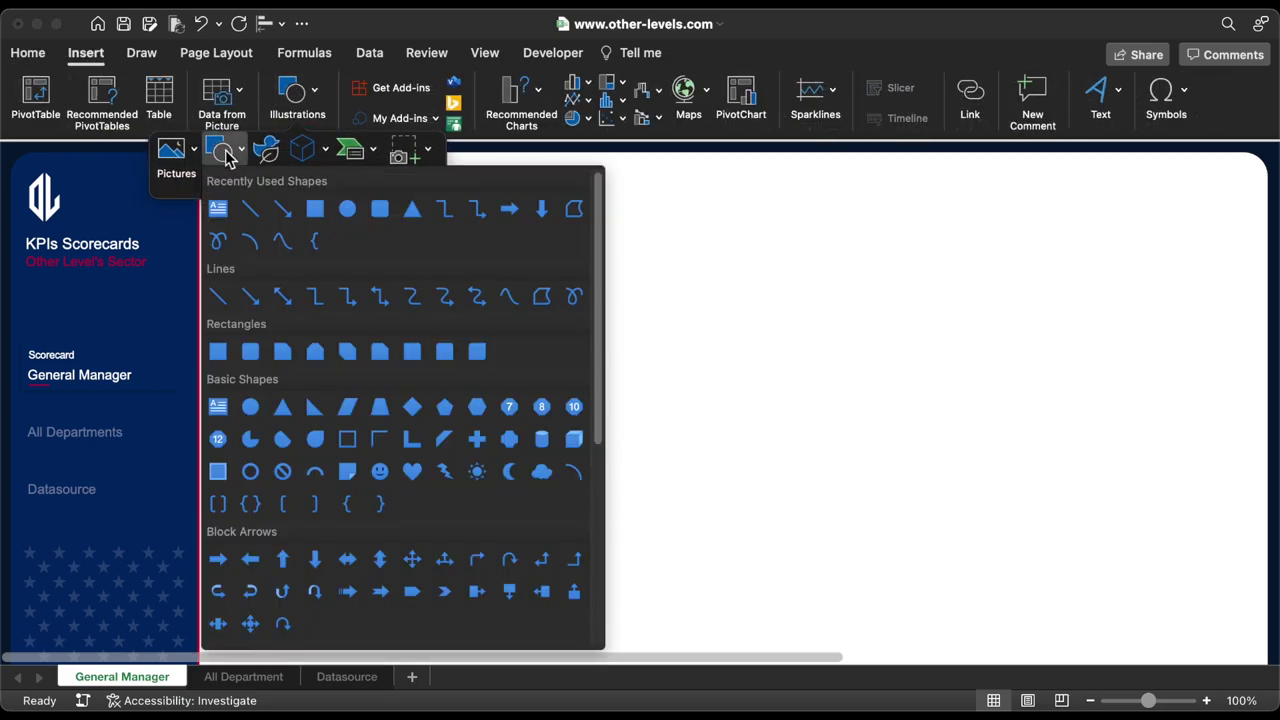
click(218, 208)
drag(375, 221, 756, 268)
click(485, 54)
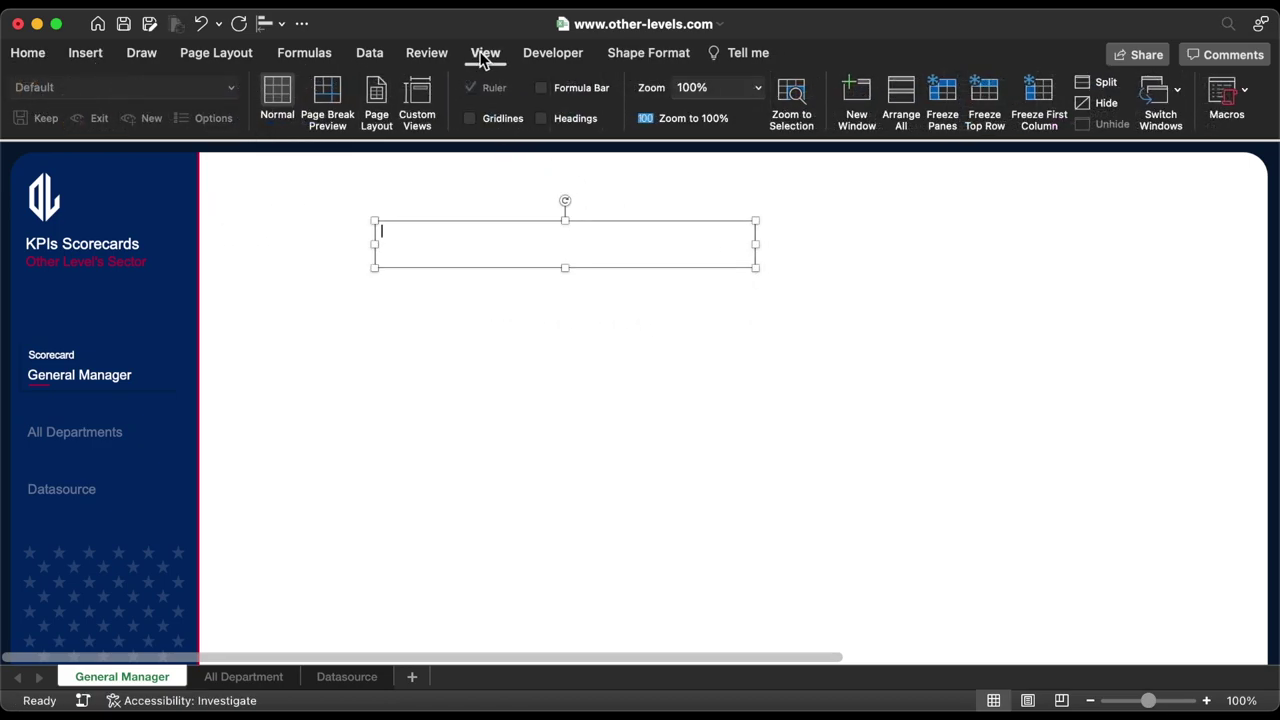
click(548, 89)
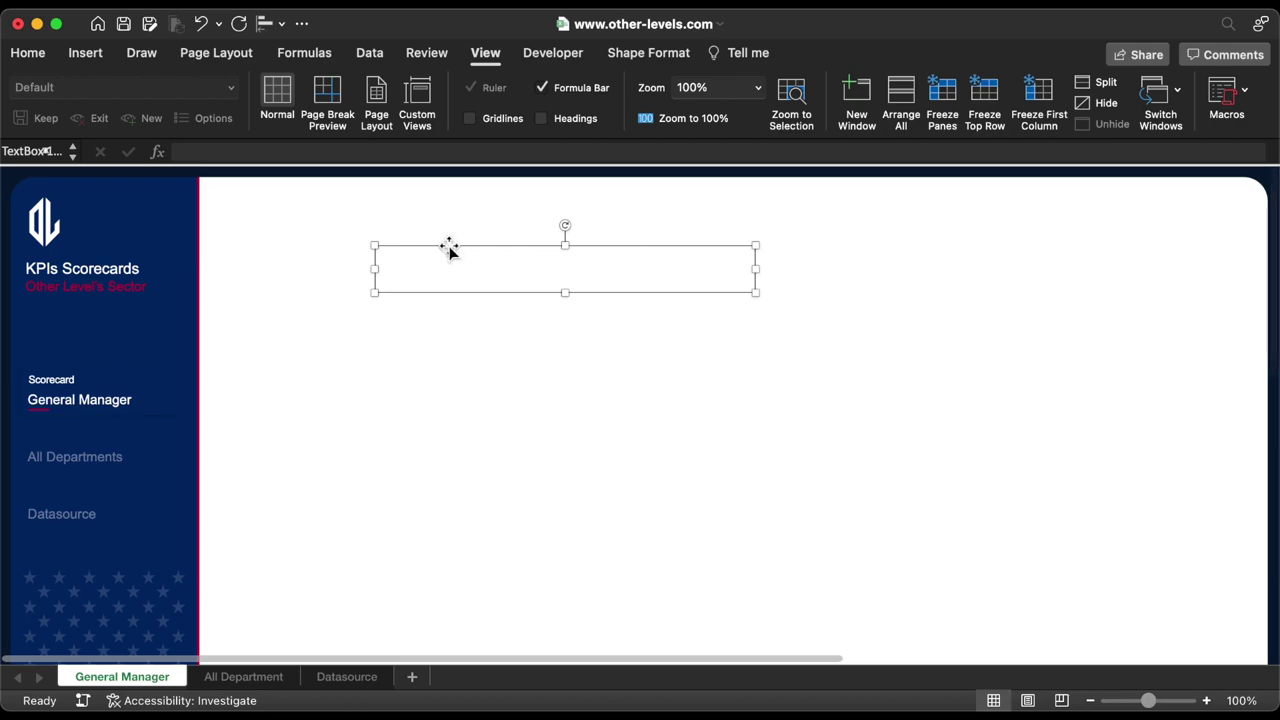
drag(447, 248, 335, 250)
Link the text box to =Datasource!E8 so it shows 'Maximize Shareholder Value'.
click(310, 157)
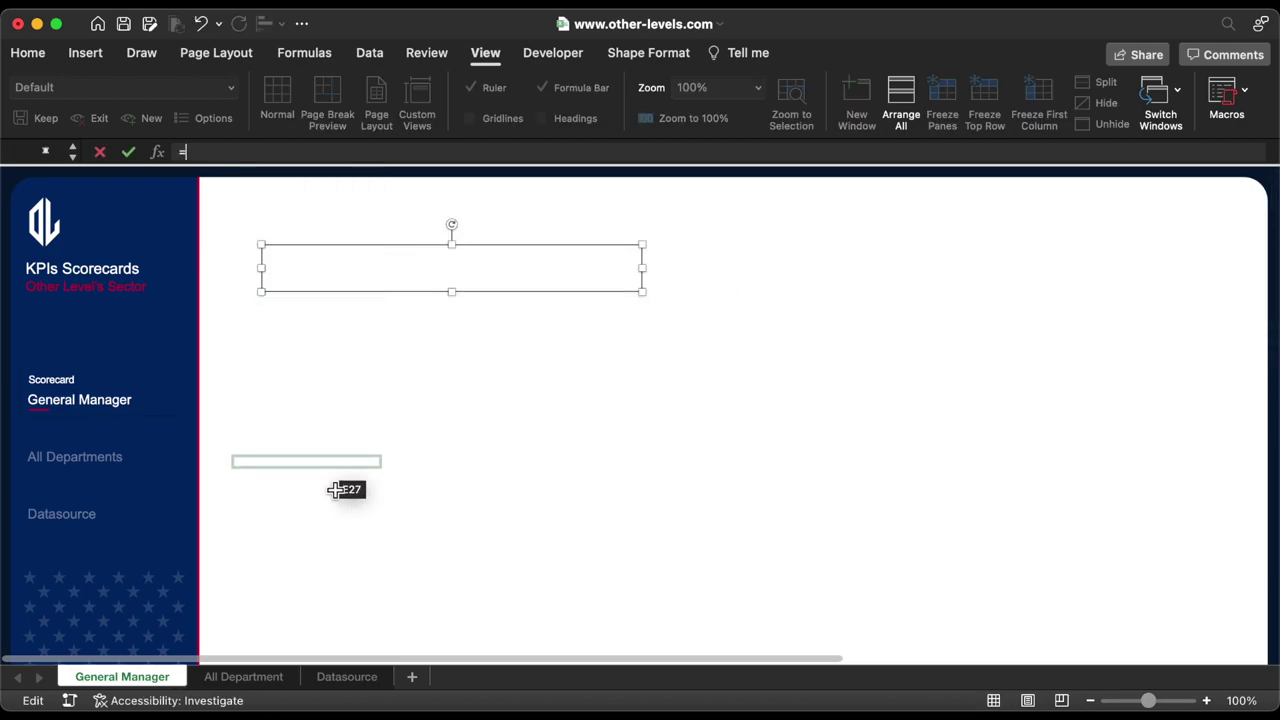
click(345, 677)
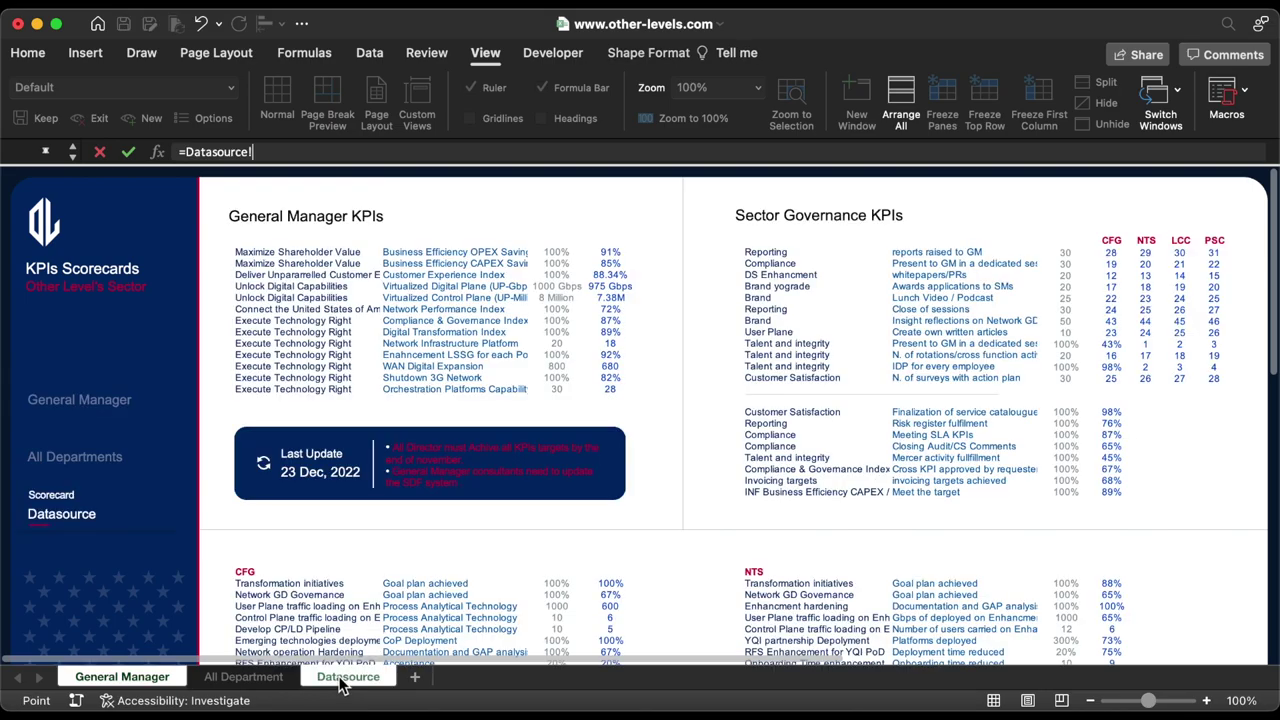
click(300, 252)
key(Return)
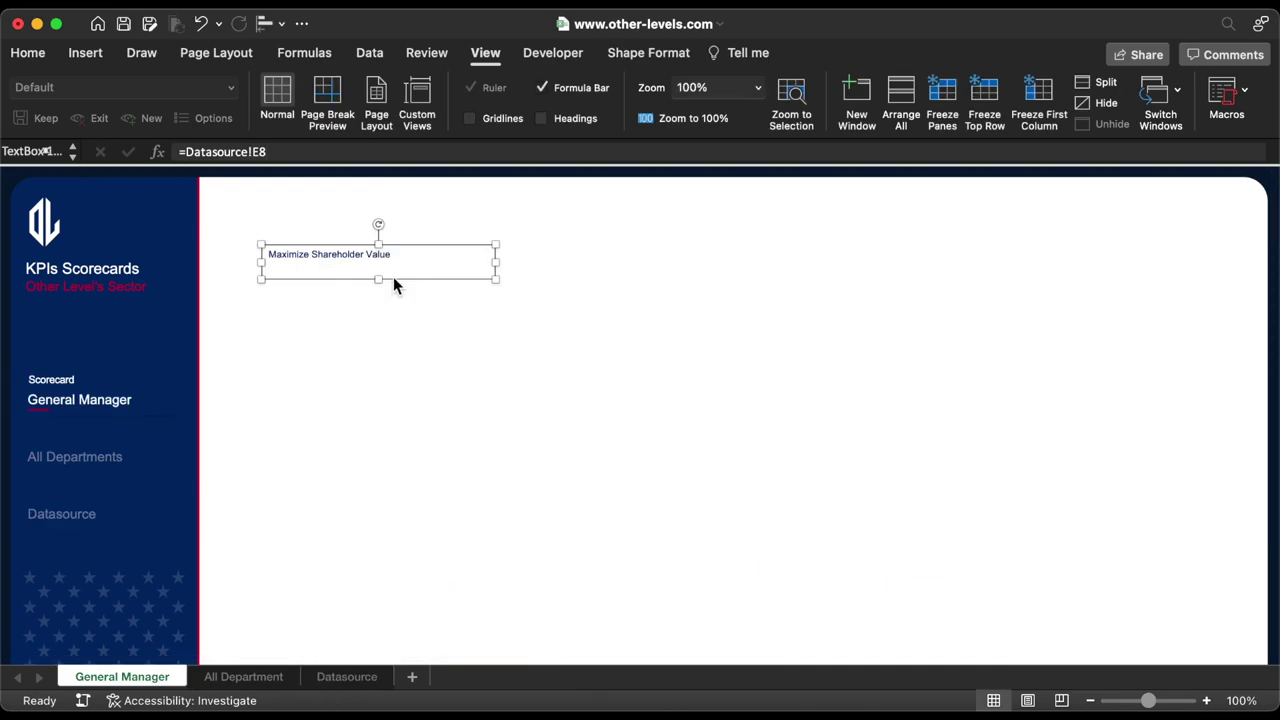
Duplicate the linked text box into a stack of copies below it.
drag(393, 278, 401, 326)
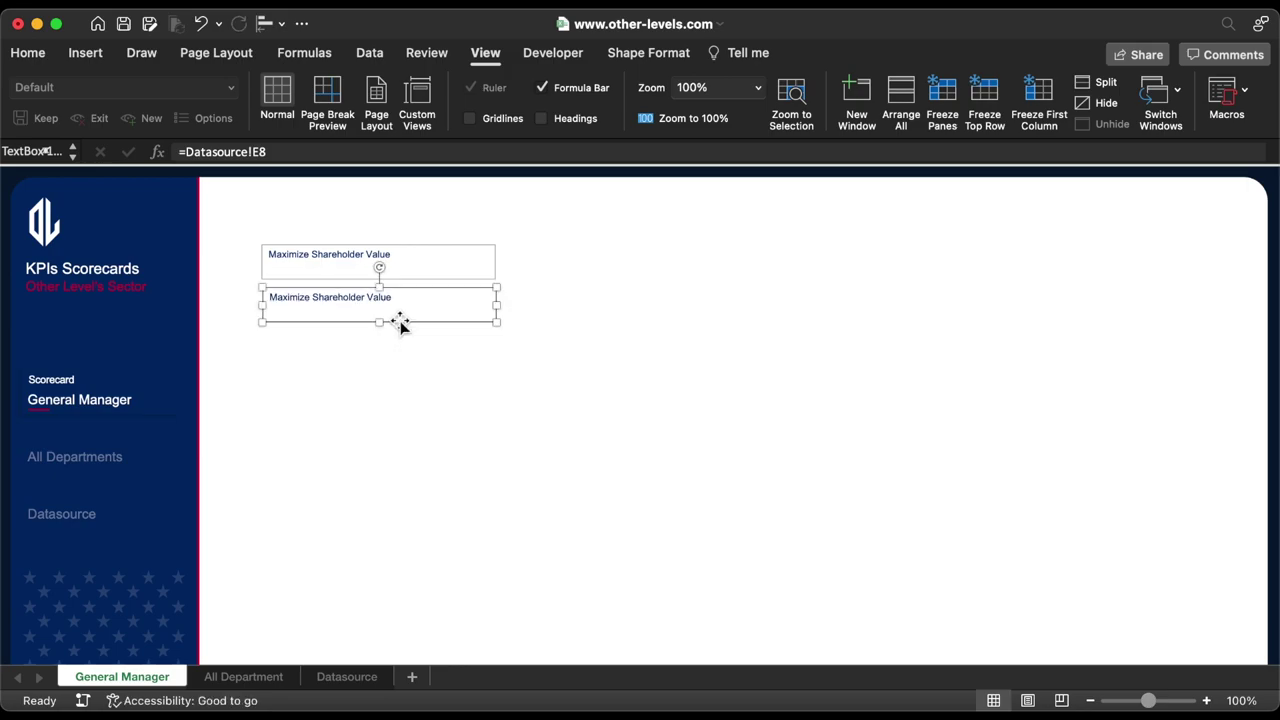
key(super+d)
key(super+d)
key(super+d)
key(super+d)
key(super+d)
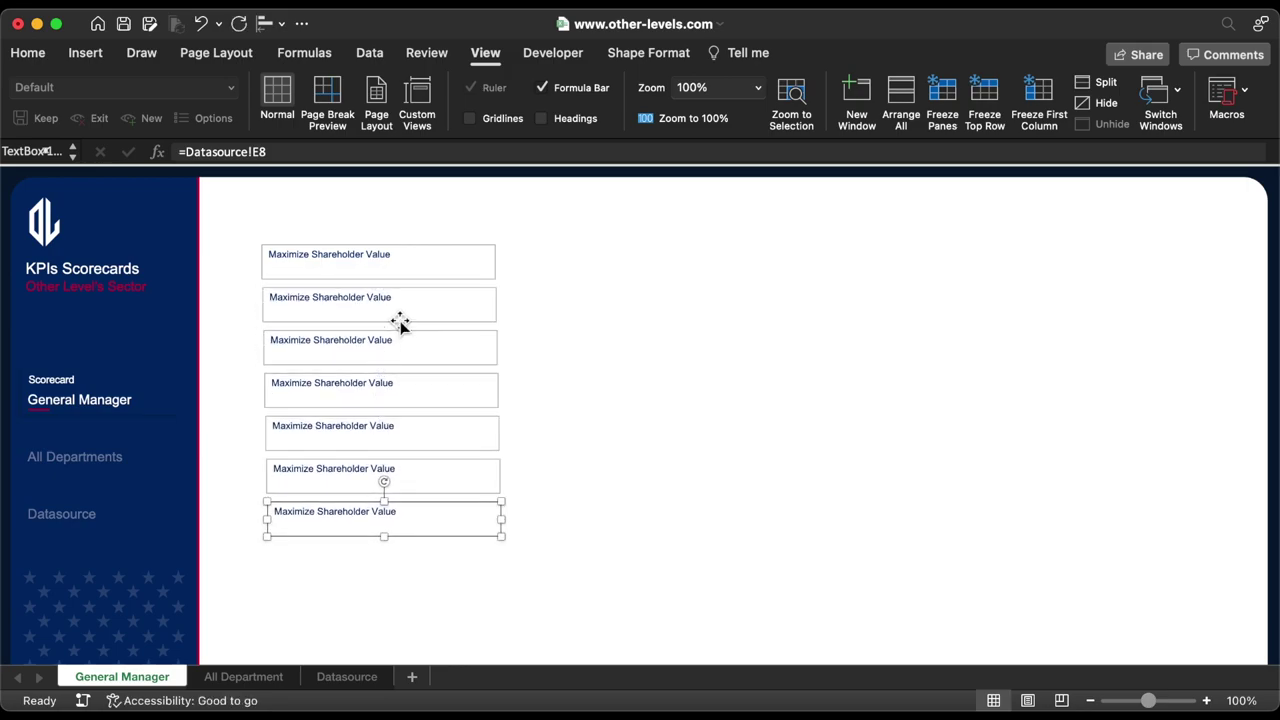
key(super+d)
Relink the second through fifth text boxes to Datasource E9, E10, E11 and E12.
click(376, 297)
click(283, 151)
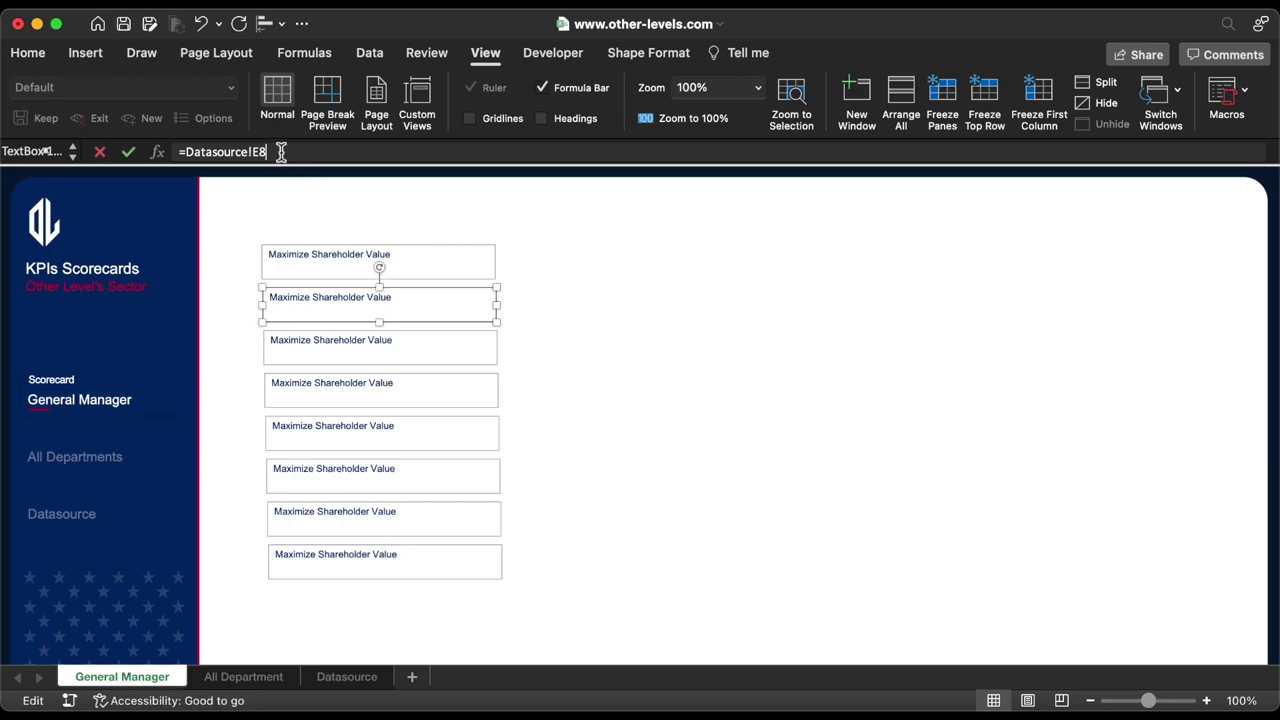
text(9)
key(Return)
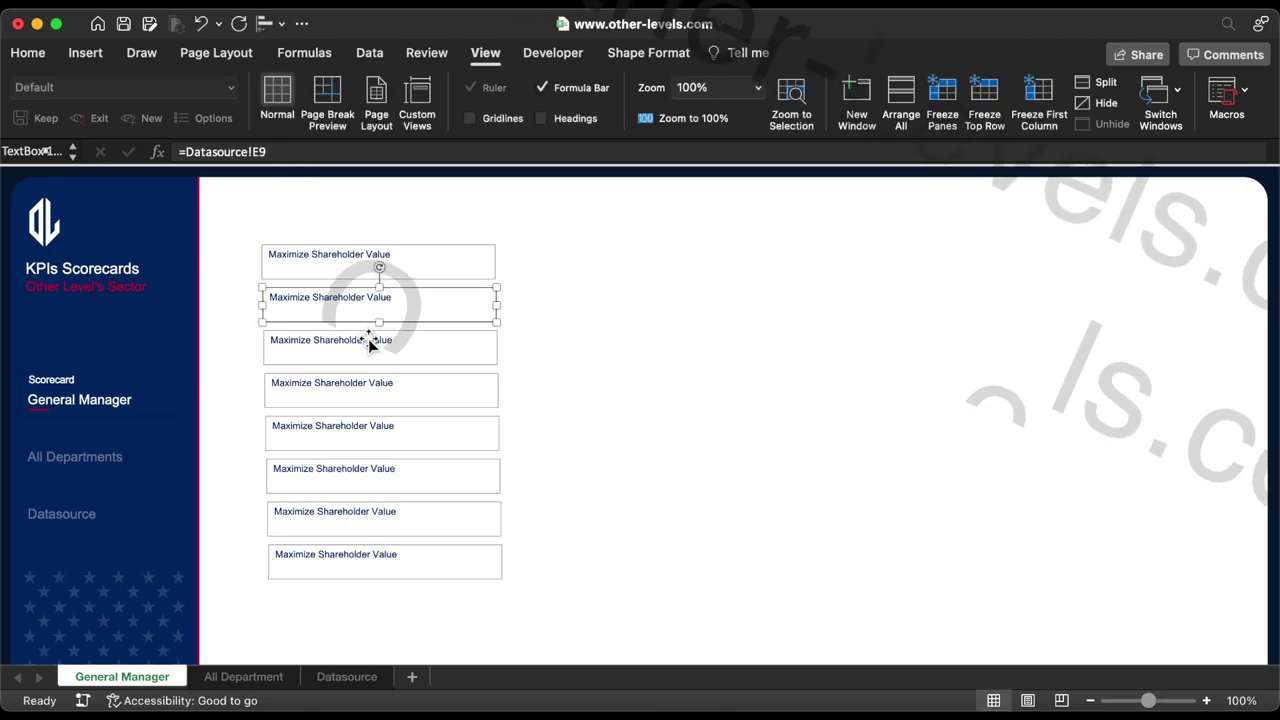
click(335, 342)
click(300, 152)
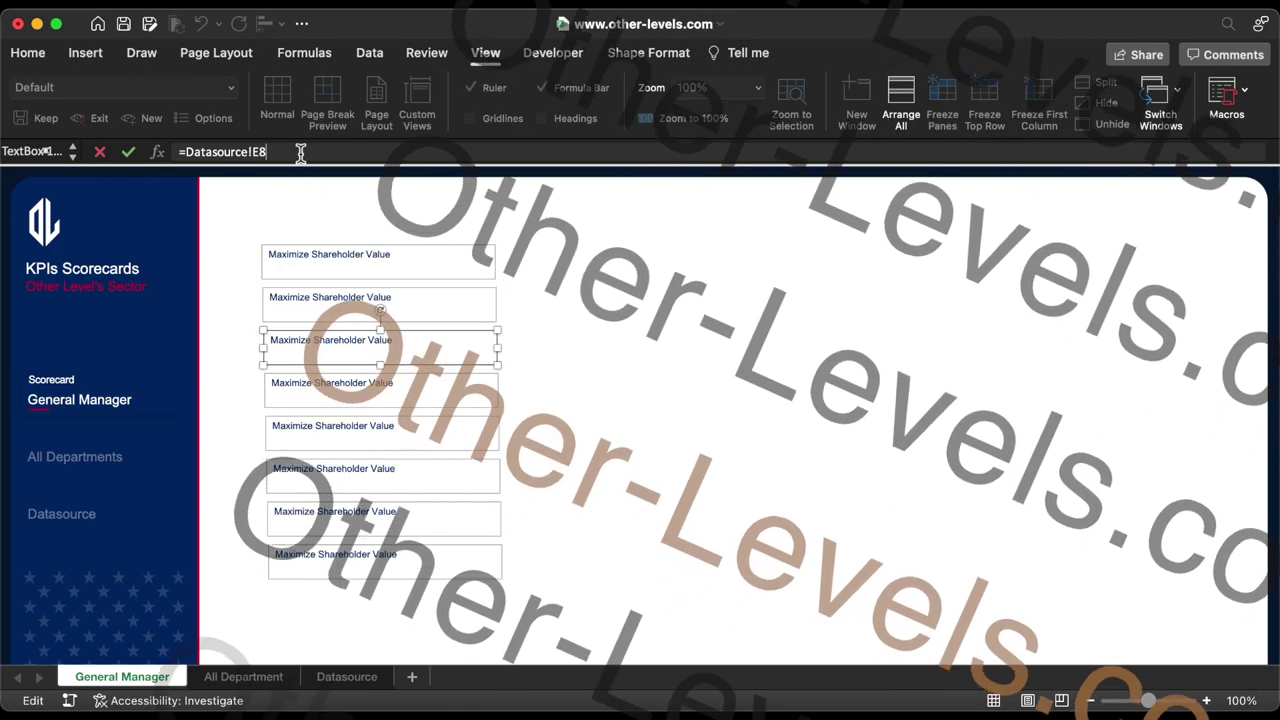
key(BackSpace)
text(10)
key(Return)
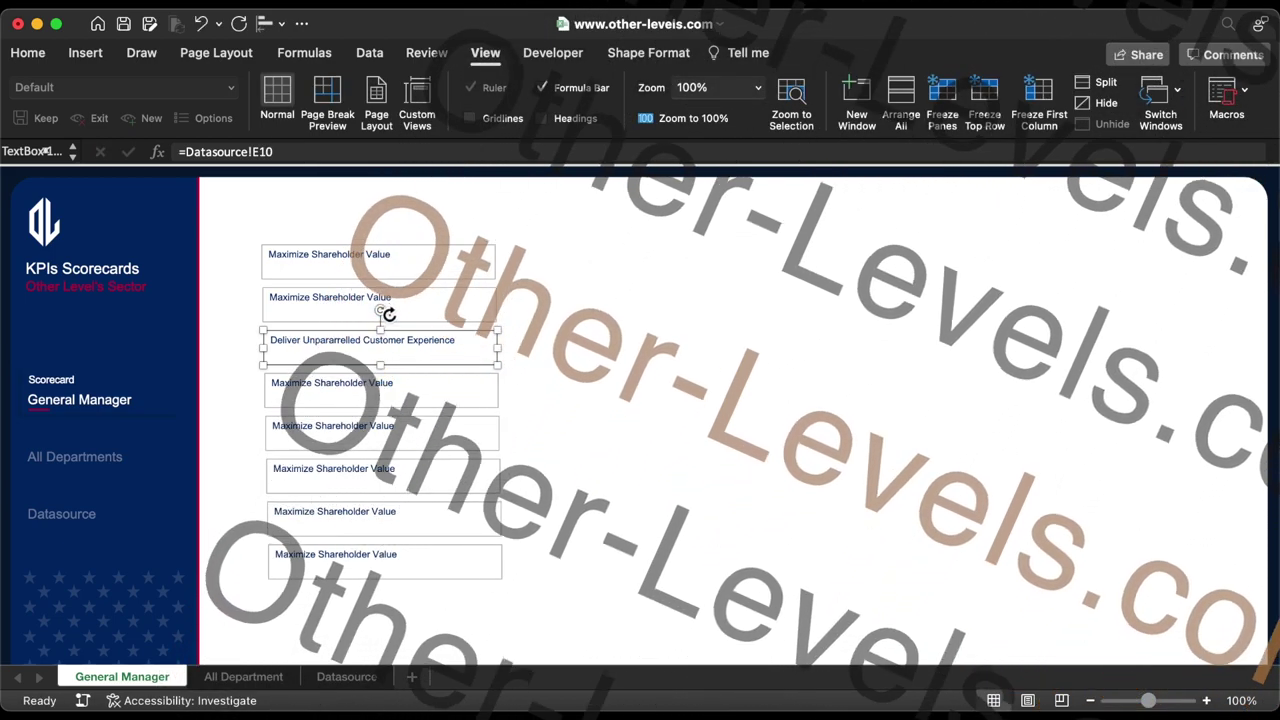
key(Tab)
click(313, 156)
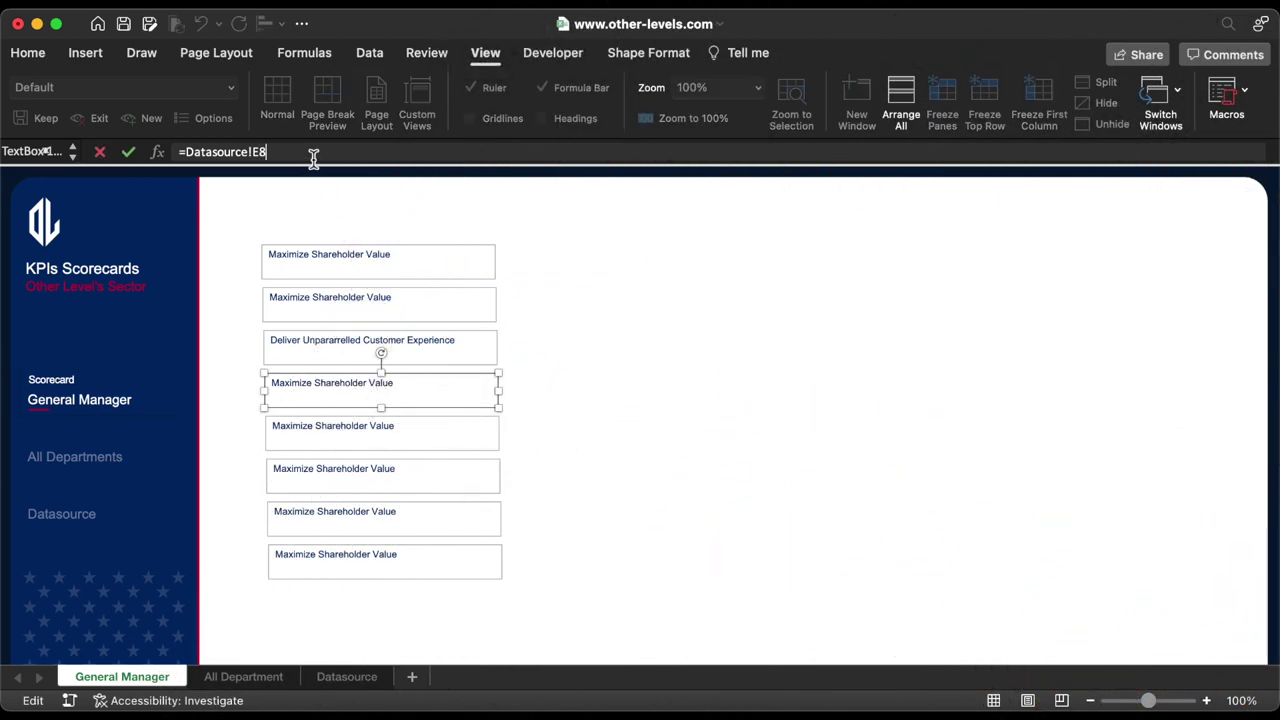
text(11)
key(Return)
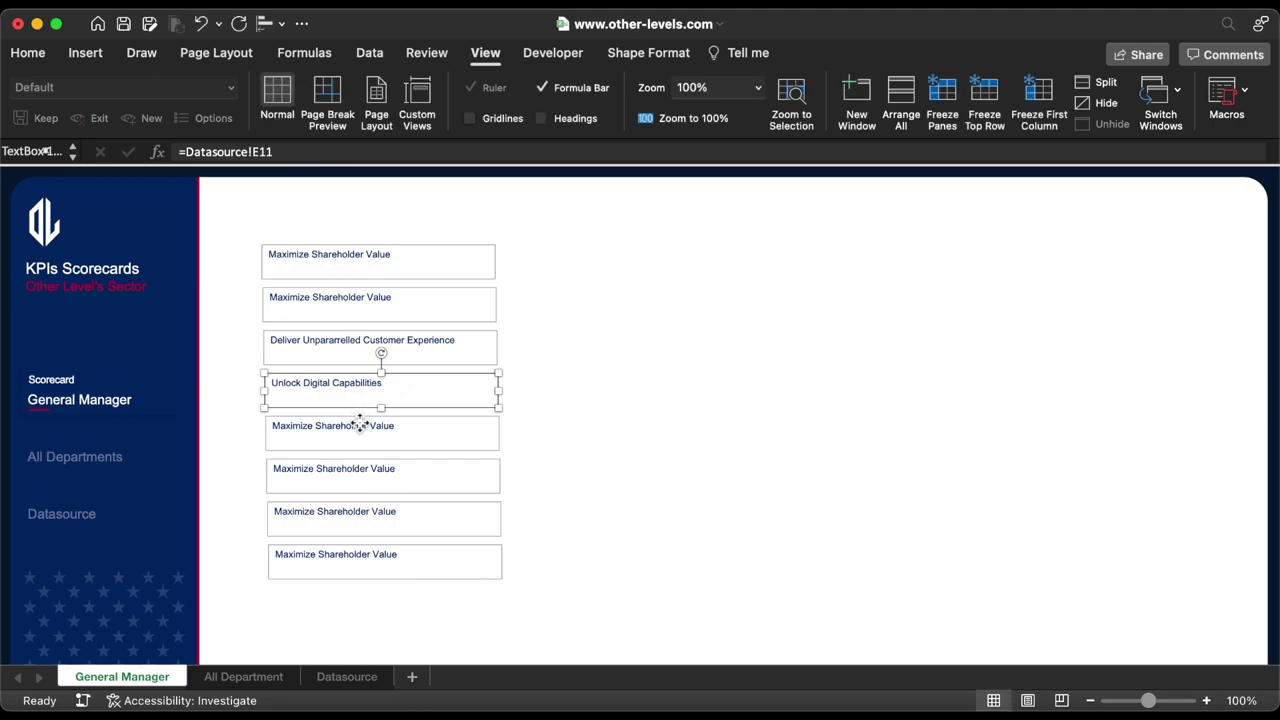
click(360, 425)
click(310, 152)
key(BackSpace)
key(BackSpace)
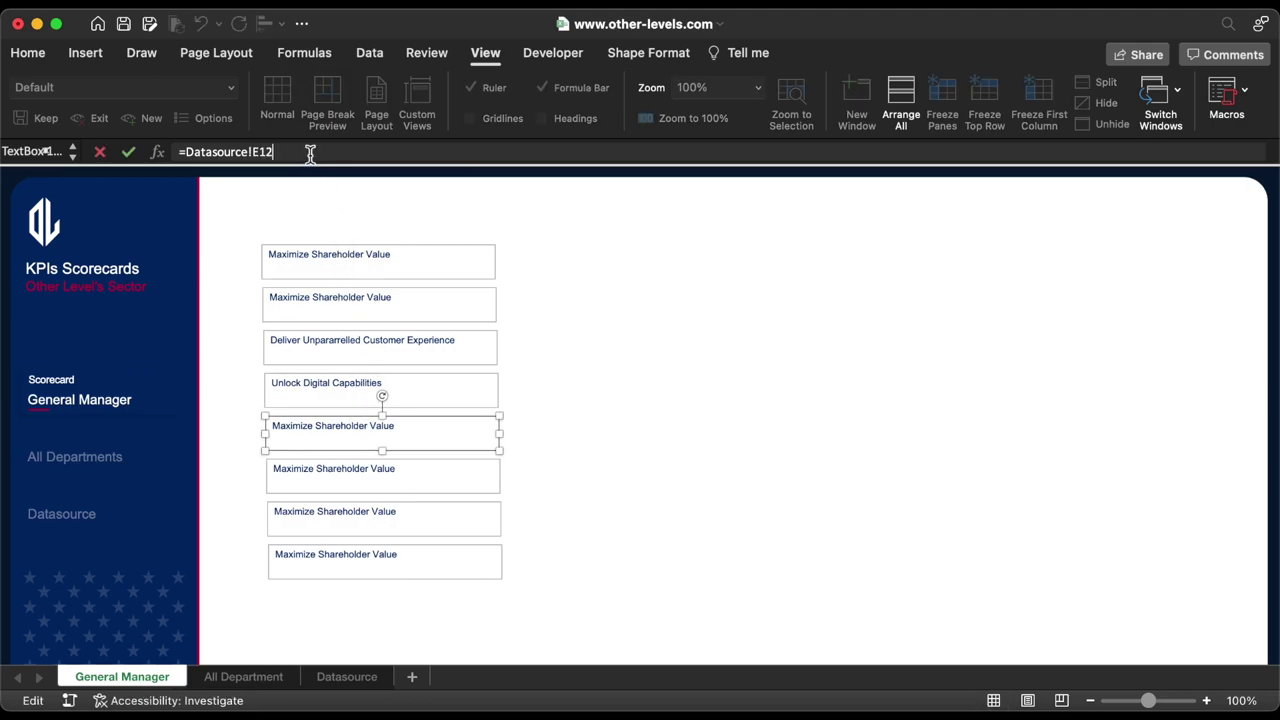
key(Return)
Relink the sixth through eighth text boxes to Datasource E13, E14 and E15.
click(357, 466)
click(320, 153)
key(BackSpace)
text(13)
key(Return)
click(371, 509)
click(321, 152)
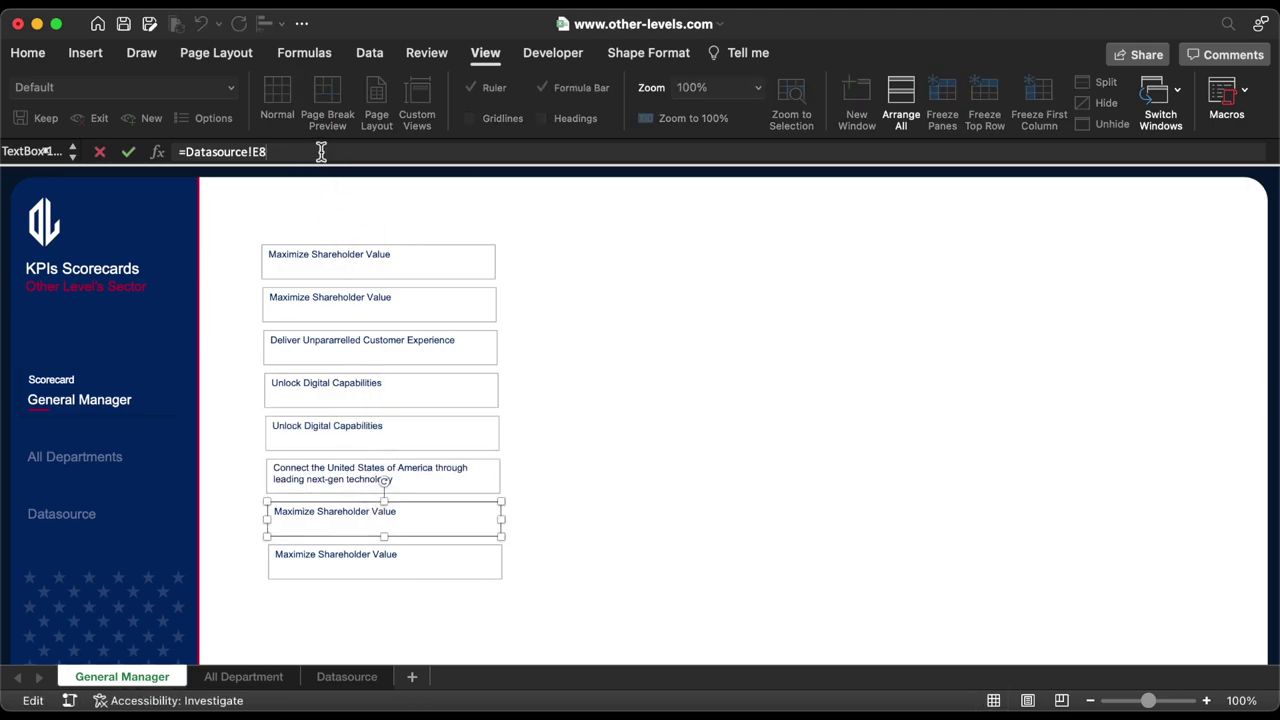
key(BackSpace)
text(14)
key(Return)
click(386, 553)
click(306, 151)
key(BackSpace)
text(15)
key(Return)
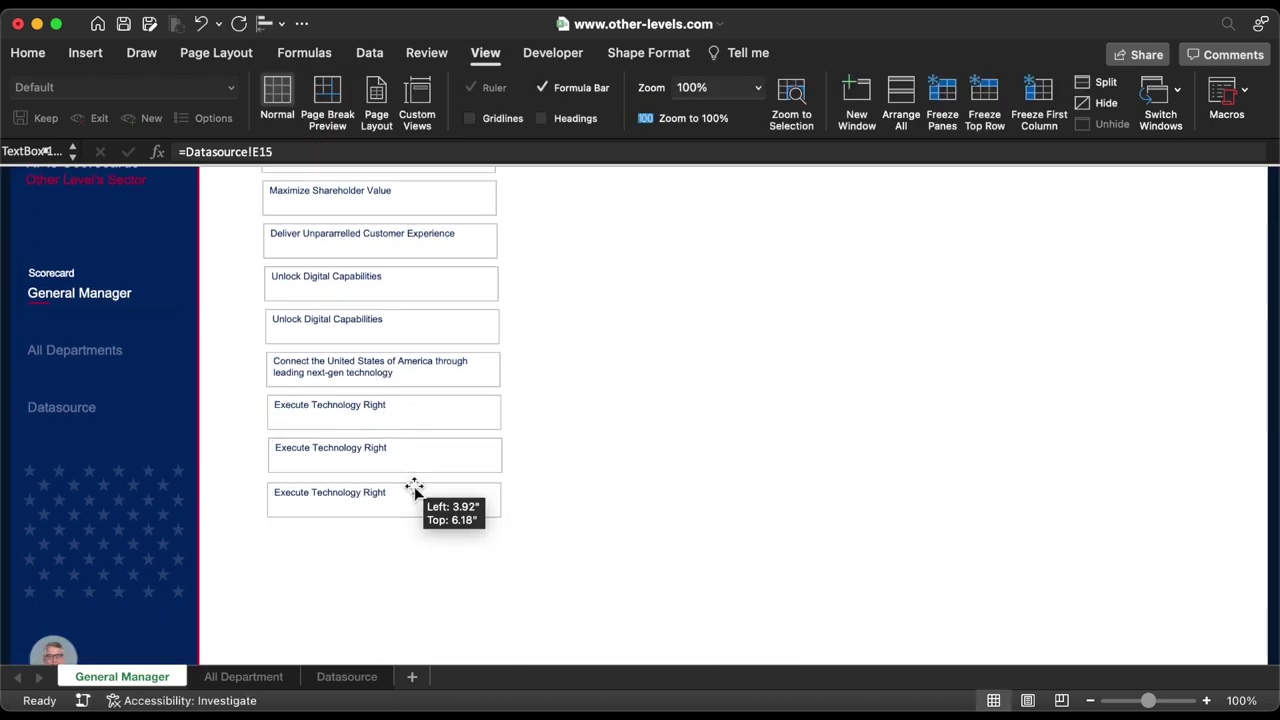
Place another copy at the column's bottom and relink boxes to Datasource E16–E18.
drag(414, 488, 414, 491)
click(389, 446)
key(BackSpace)
text(6)
key(Return)
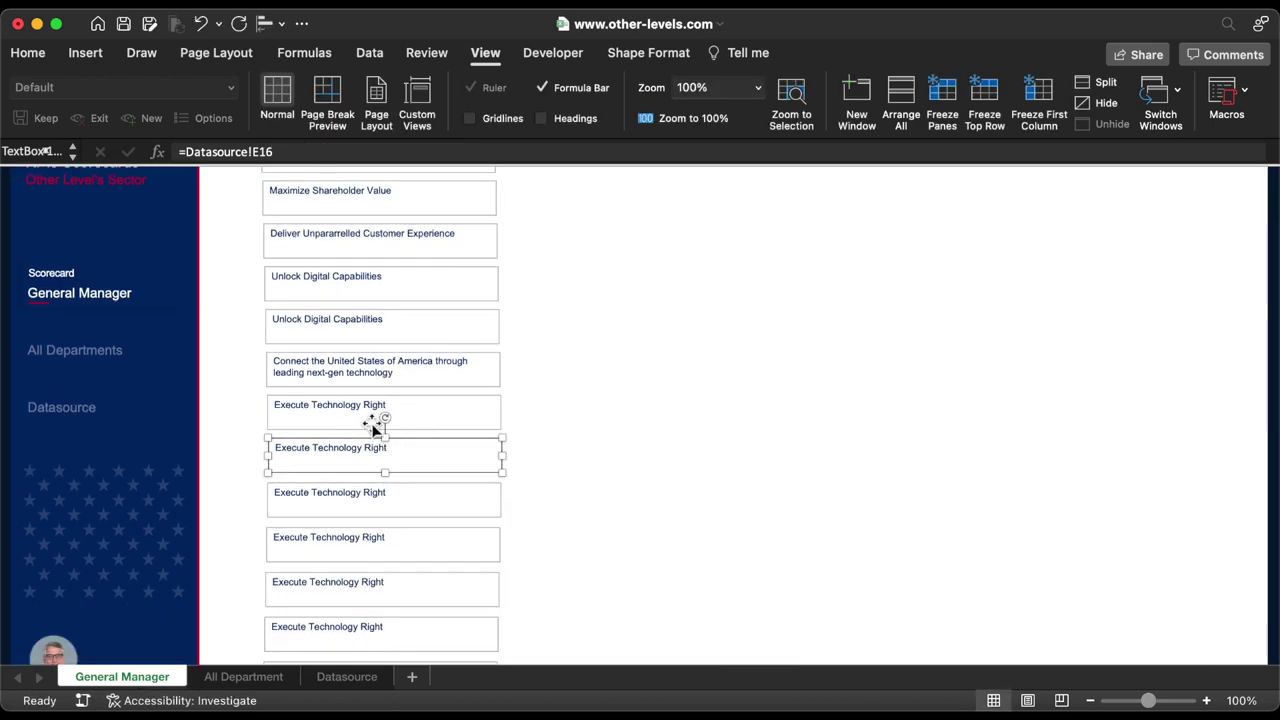
click(385, 500)
click(306, 150)
text(7)
key(Return)
click(423, 537)
click(300, 150)
text(8)
key(Return)
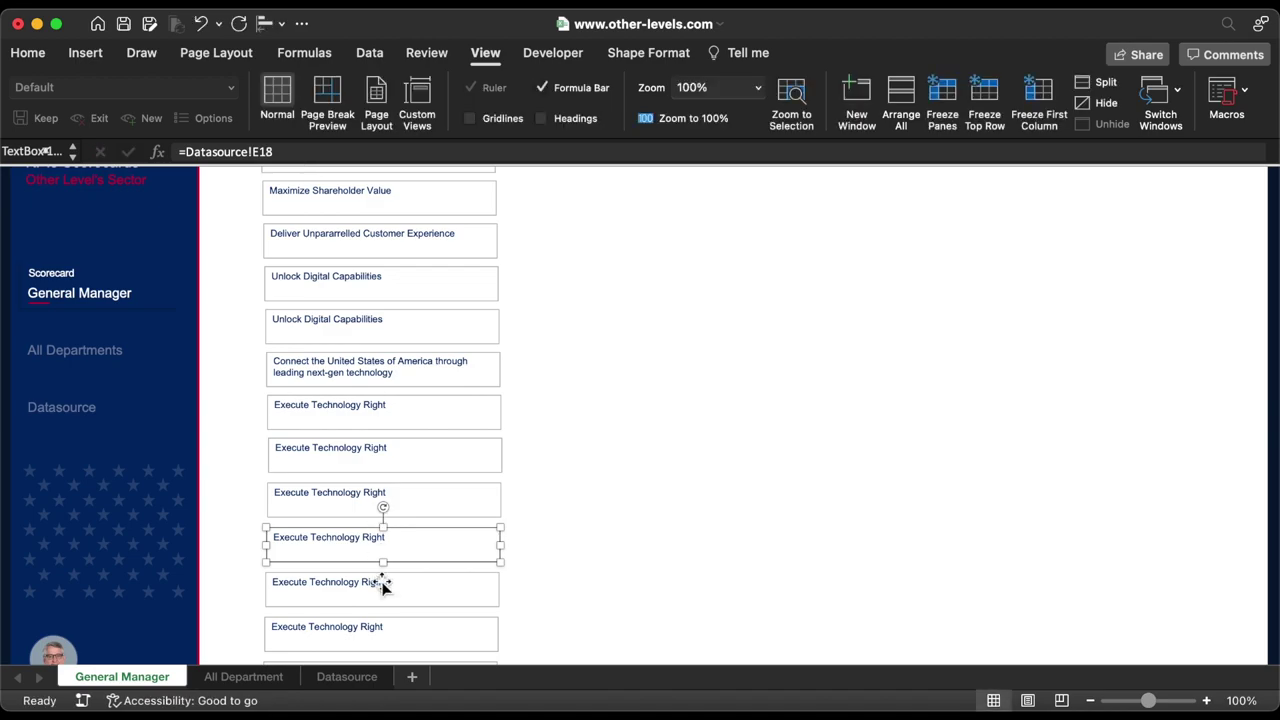
Relink the last two text boxes to Datasource E19 and E20.
click(385, 585)
click(300, 151)
text(9)
key(Return)
click(383, 630)
click(291, 151)
text(20)
key(Return)
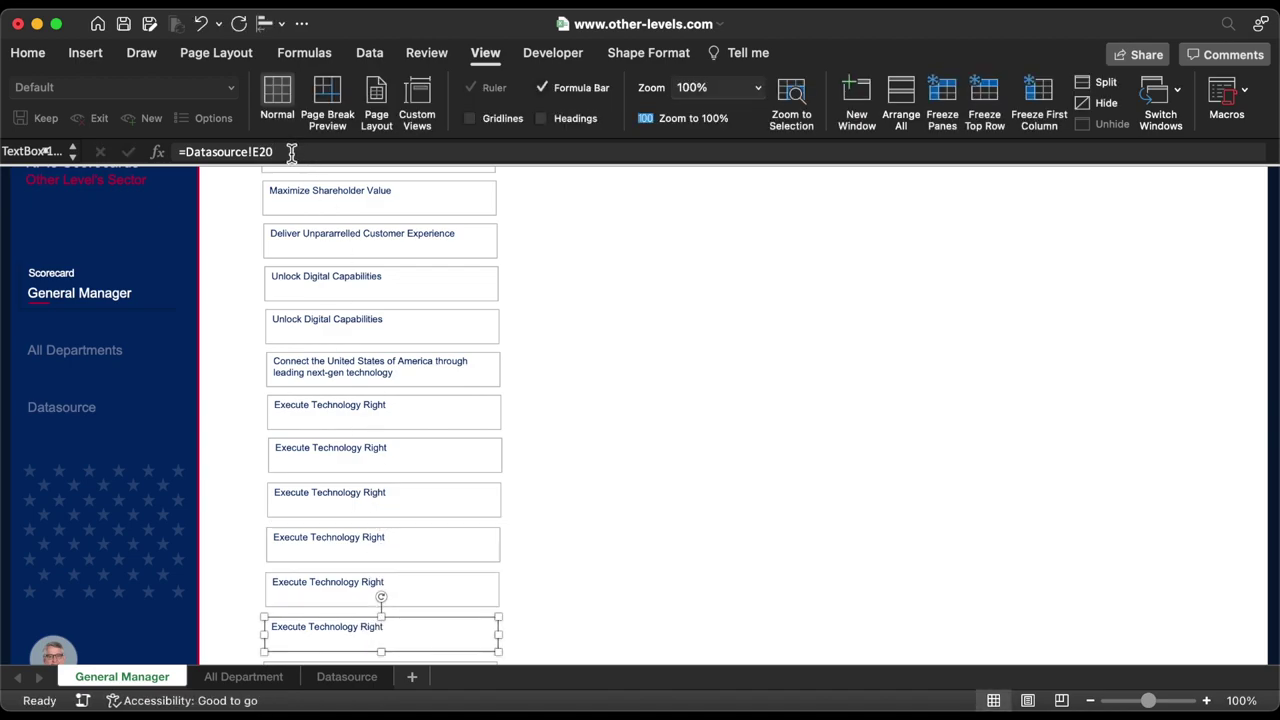
Select the column's text boxes together as a group.
shift+click(433, 581)
shift+click(429, 503)
shift+click(425, 449)
shift+click(423, 366)
shift+click(420, 249)
Finish selecting every text box and move the column to the page's top-left.
scroll(420, 272, up, 2)
shift+click(420, 272)
shift+click(438, 300)
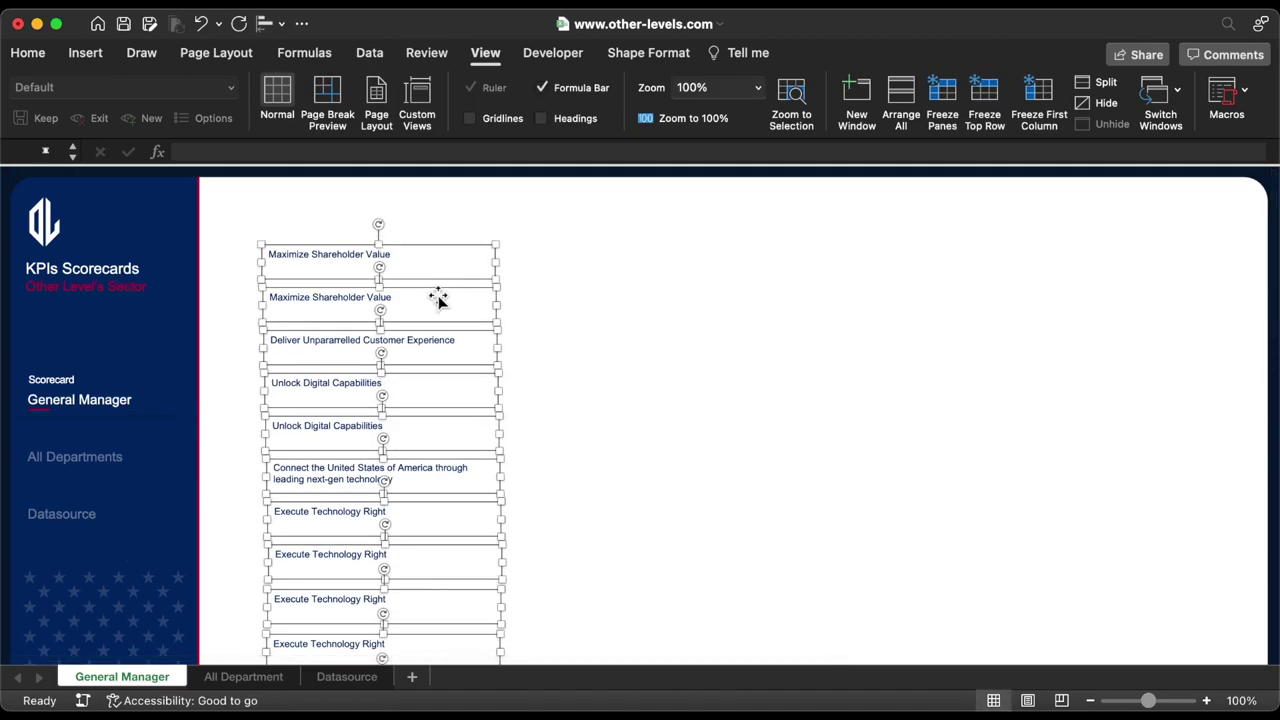
drag(438, 300, 631, 255)
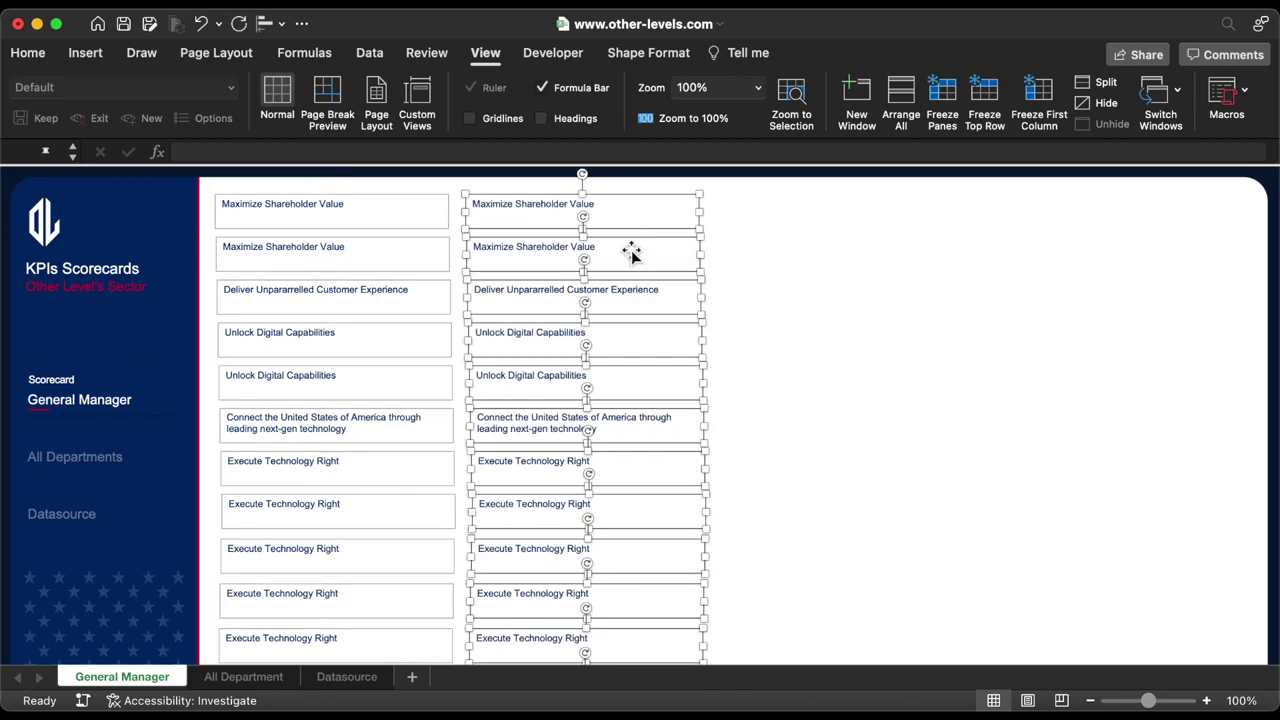
Copy the column to the right and make the copied boxes narrower.
drag(537, 228, 790, 240)
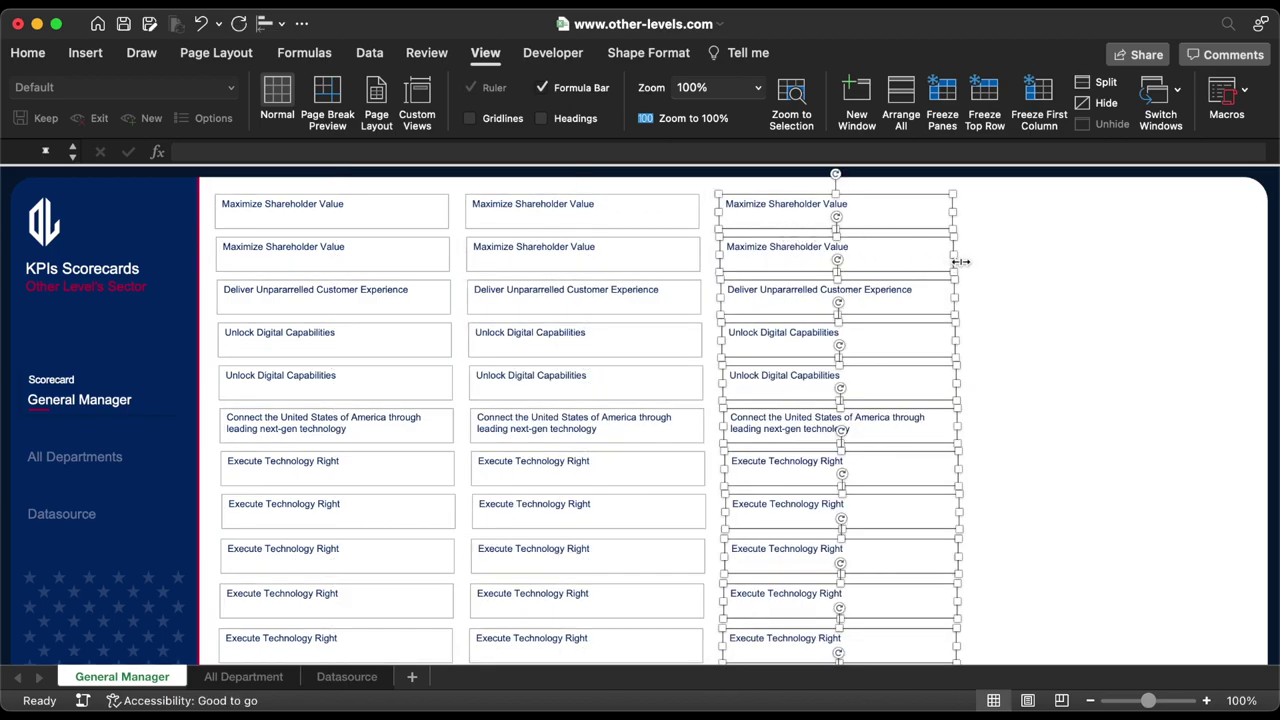
drag(958, 261, 903, 236)
click(580, 210)
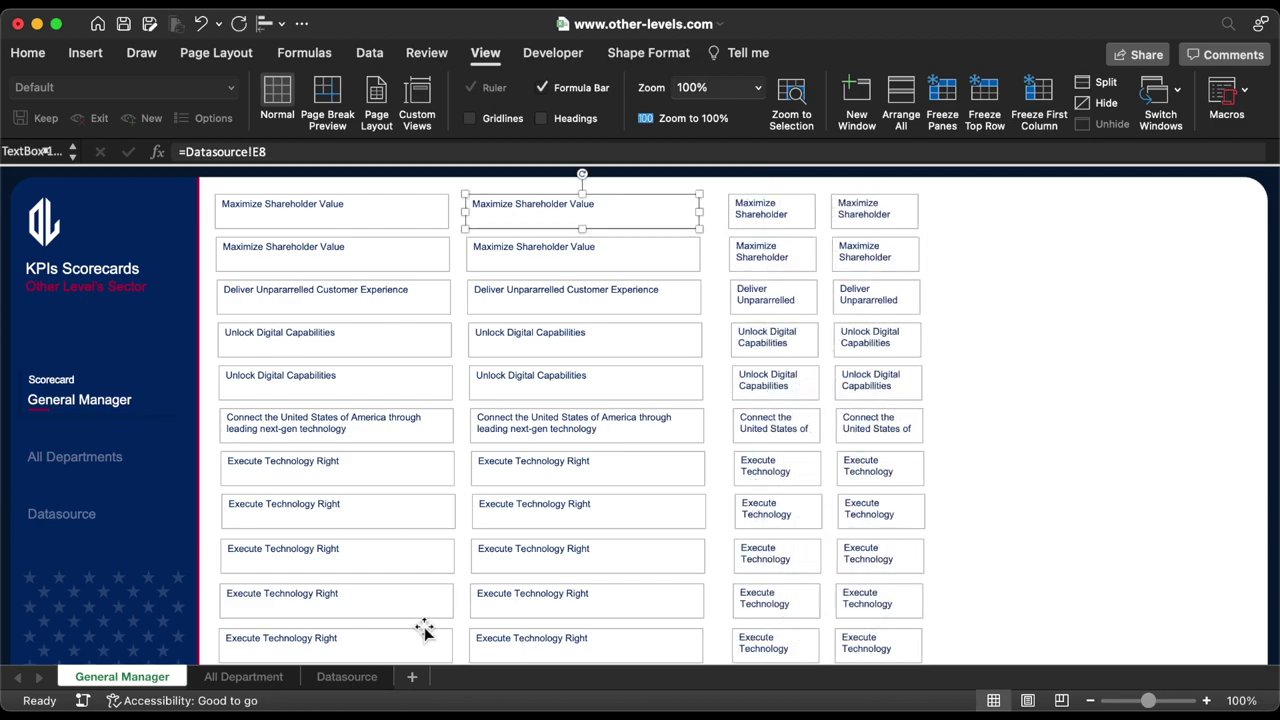
On the Datasource sheet, show headings and check the KPI names in column F.
click(347, 677)
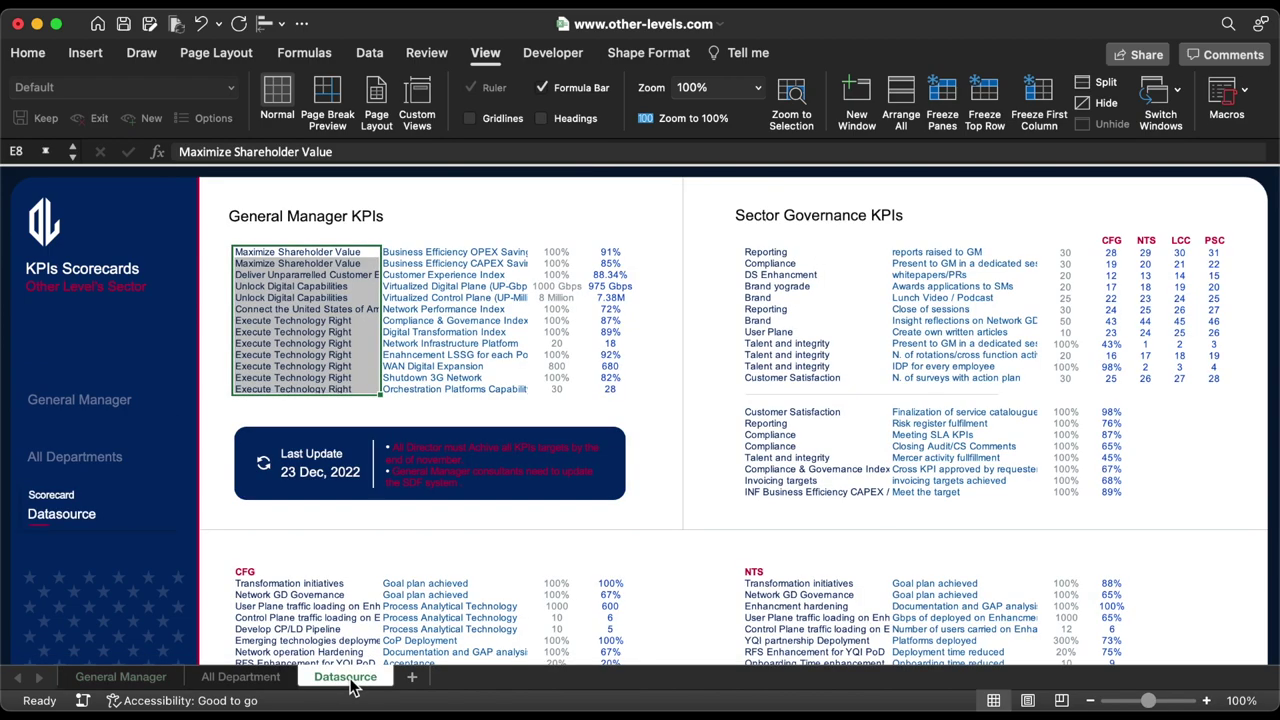
click(566, 121)
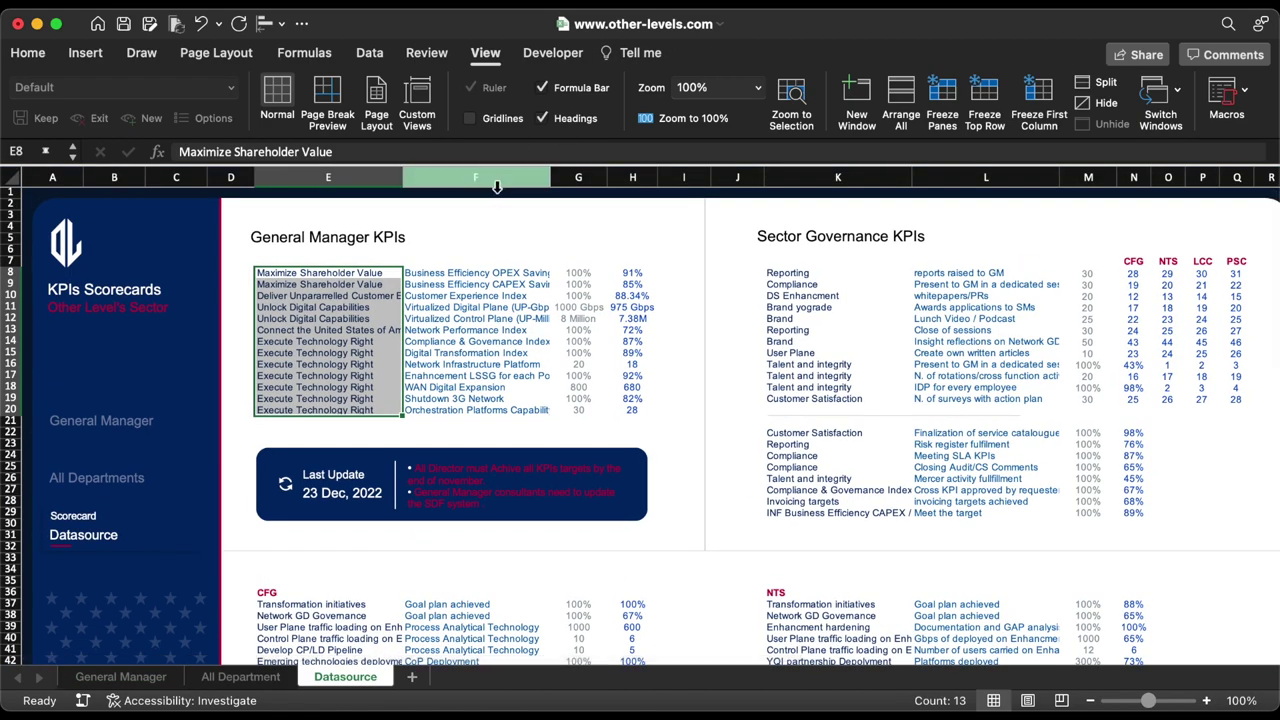
drag(466, 273, 465, 410)
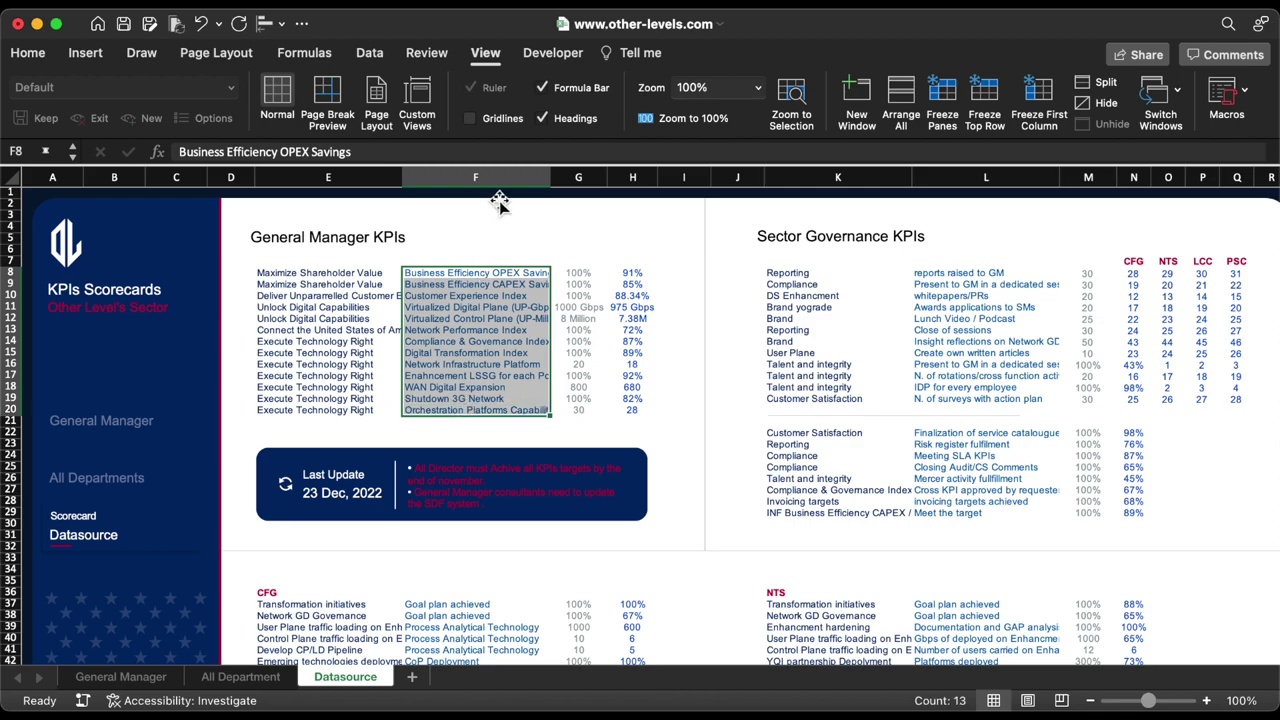
Relink the top three second-column boxes to Datasource F8, F9 and F10.
click(122, 677)
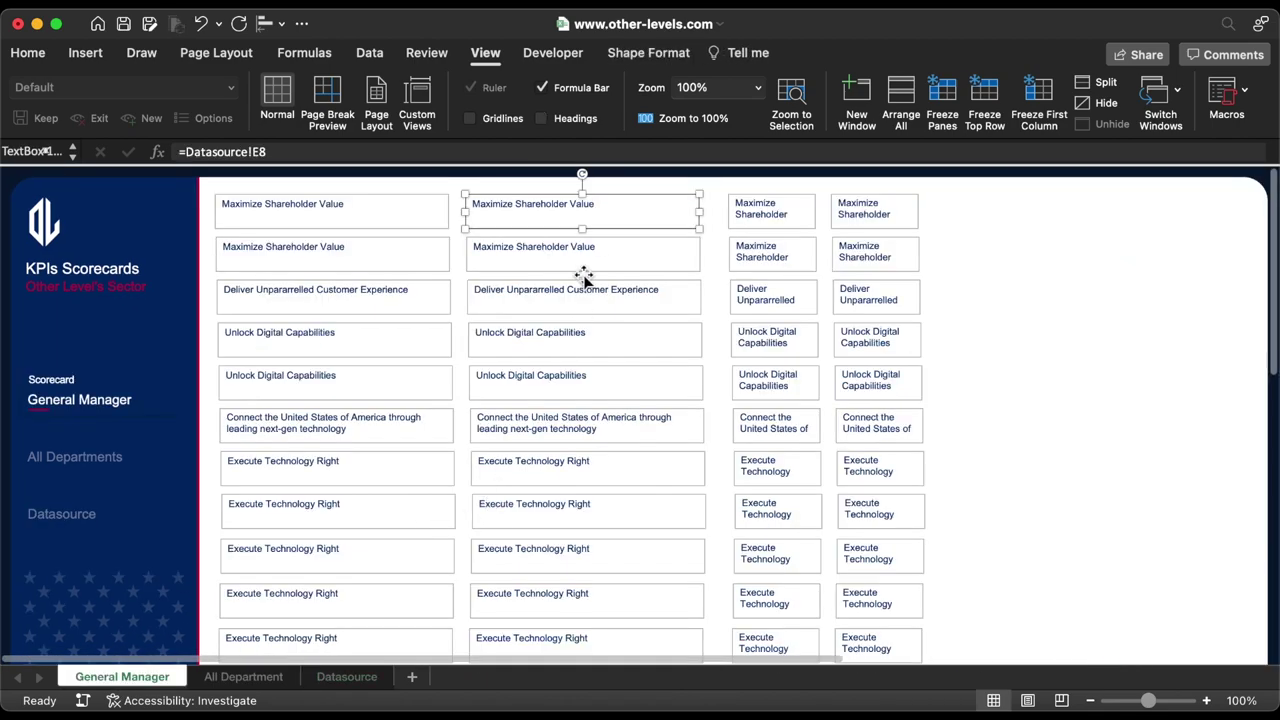
click(259, 152)
key(BackSpace)
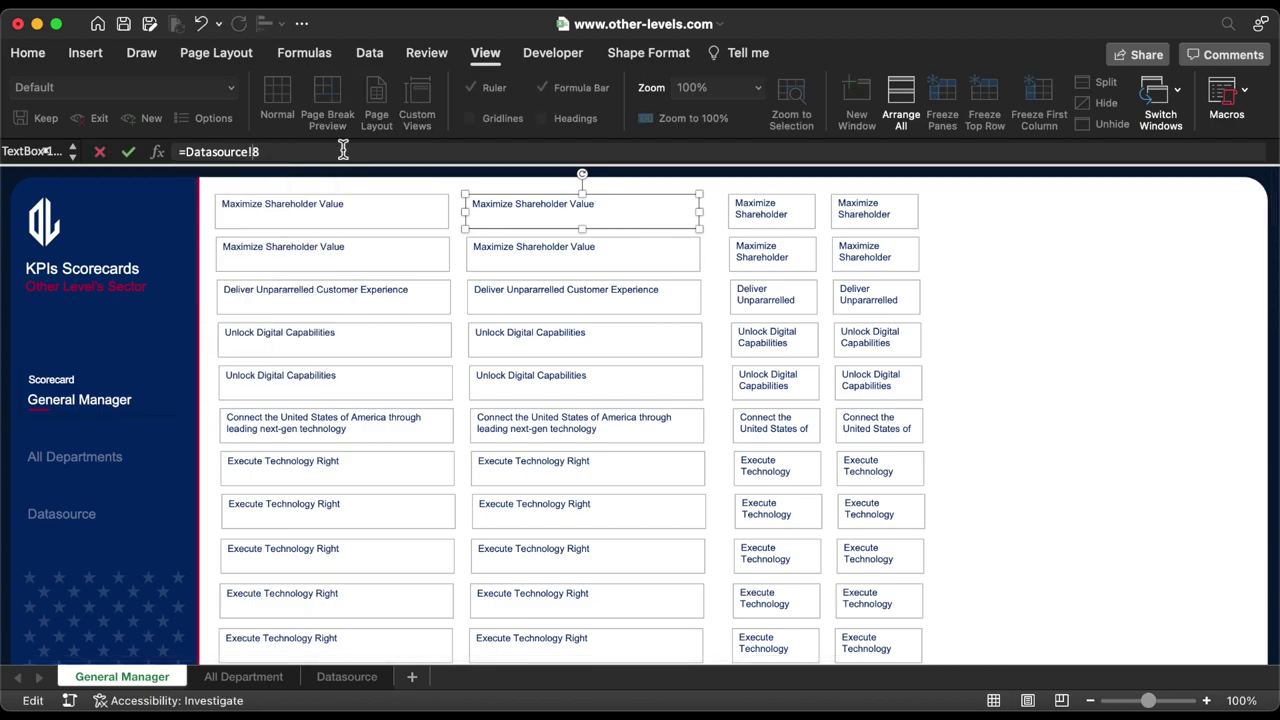
text(F)
key(Return)
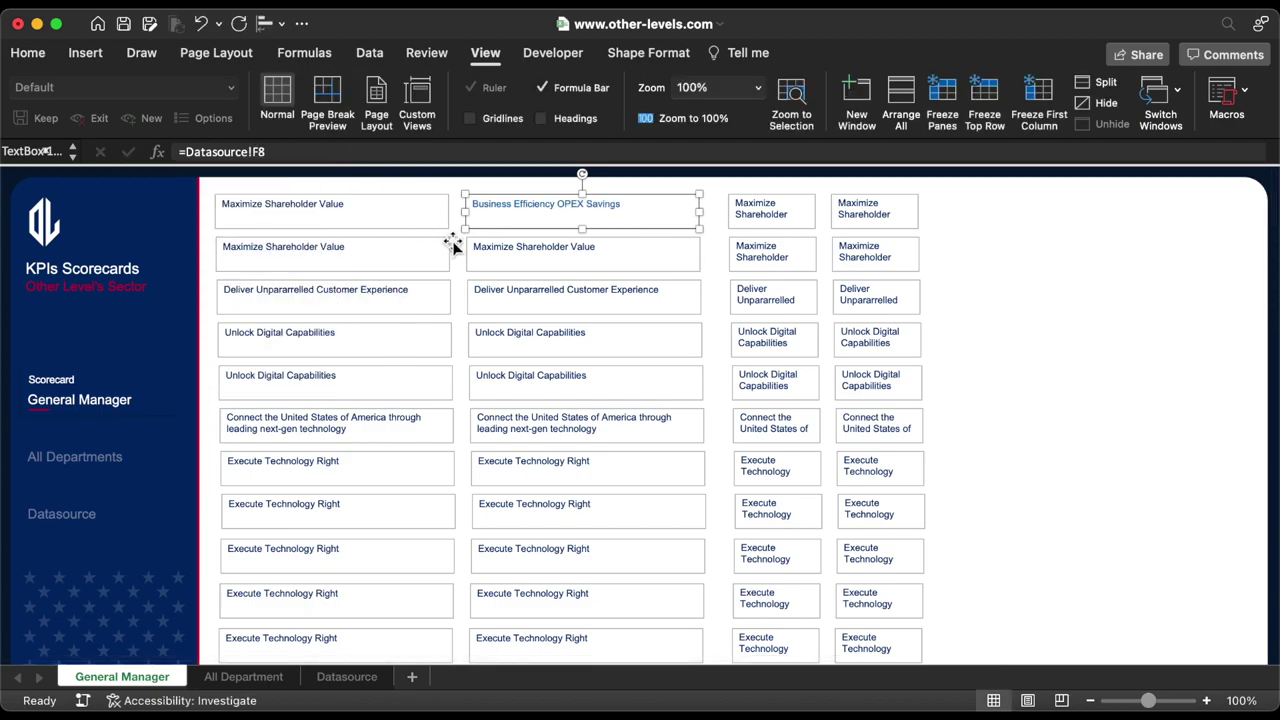
click(500, 248)
click(260, 152)
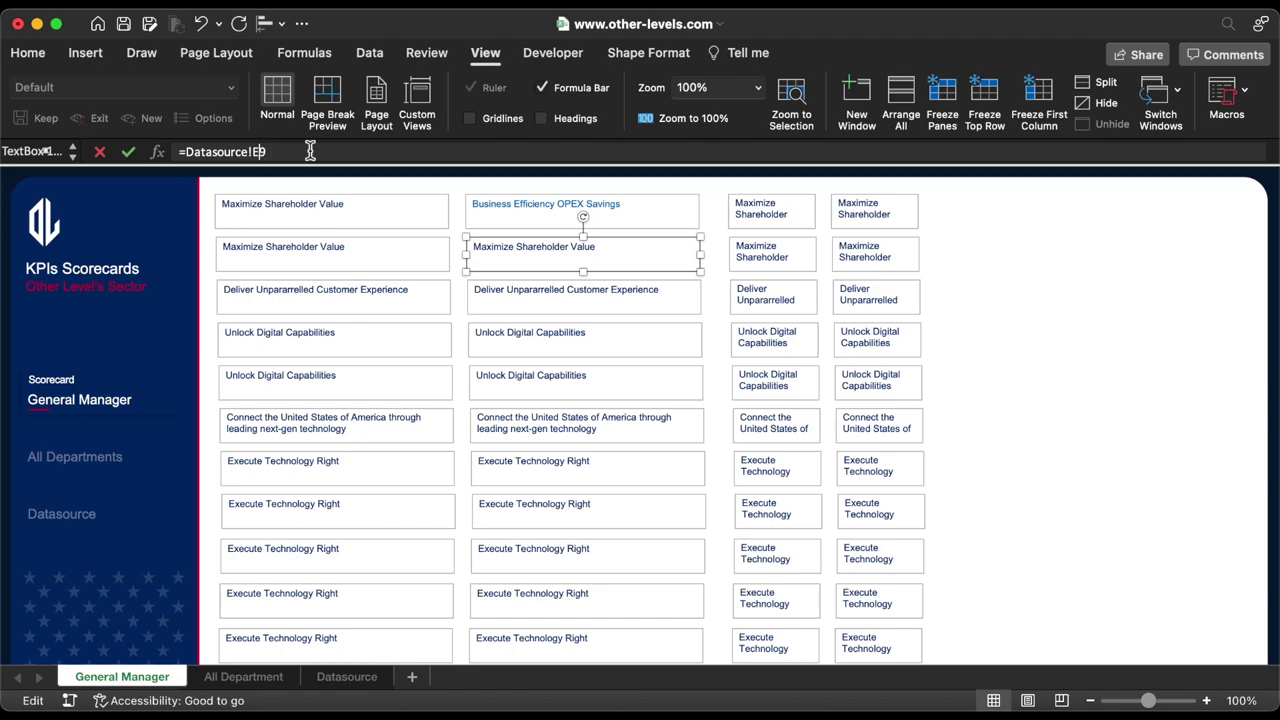
key(BackSpace)
text(F)
key(Return)
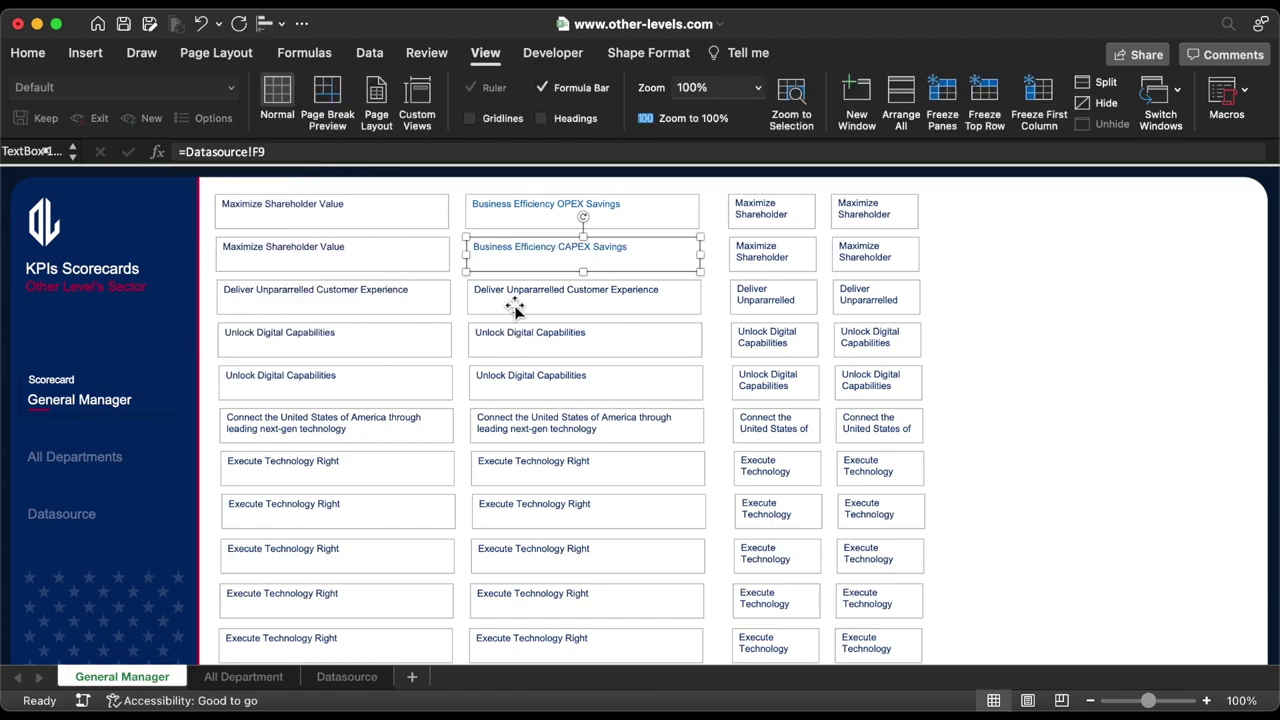
click(513, 304)
click(262, 152)
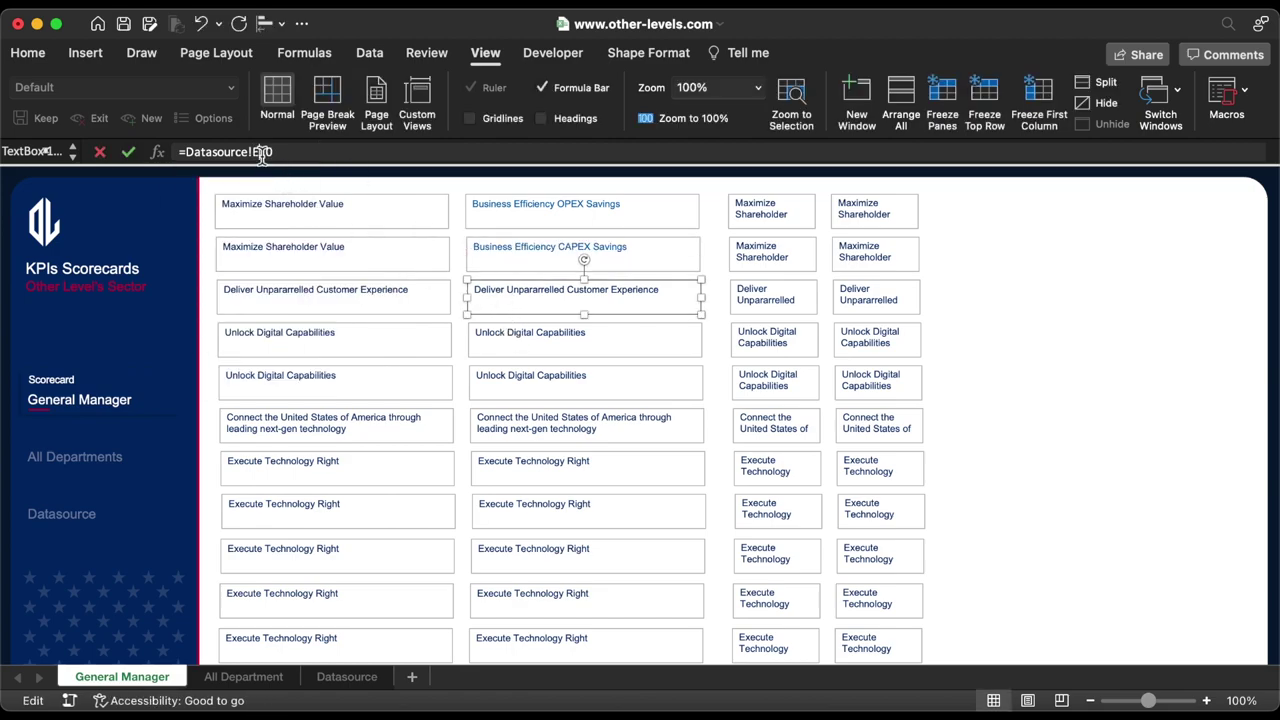
text(F10)
key(Return)
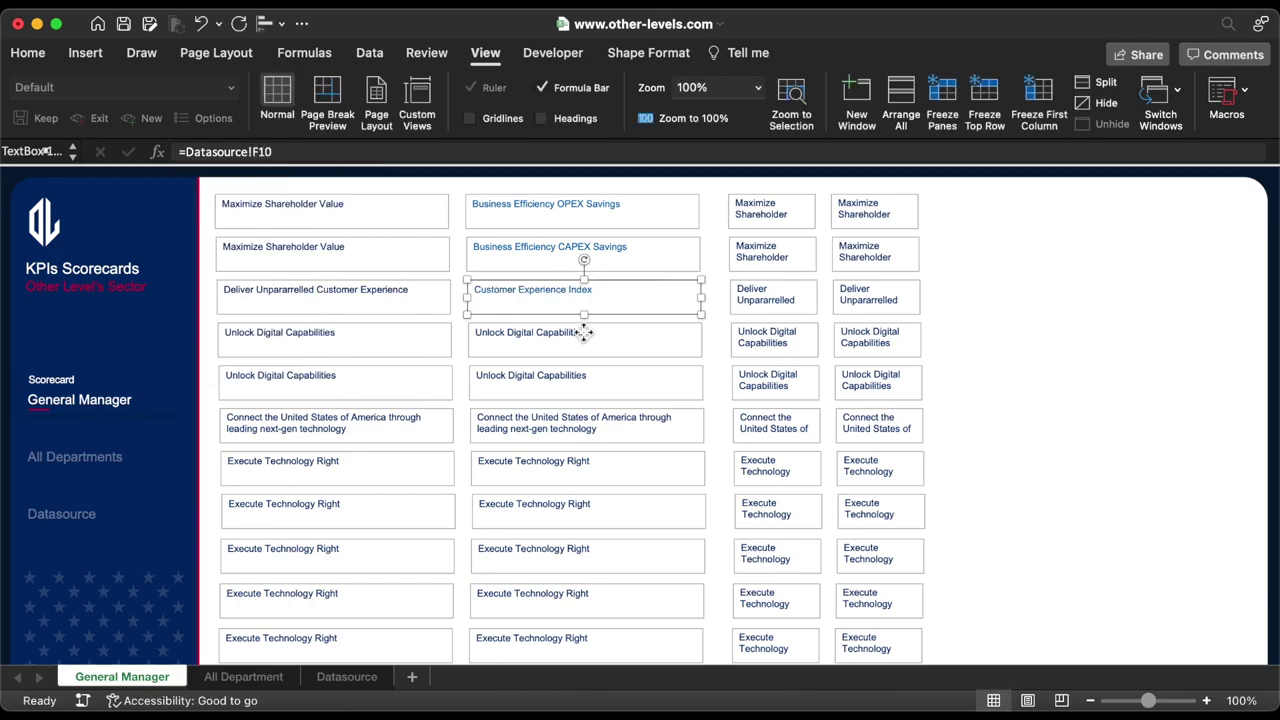
Relink the next three boxes to Datasource F11, F12 and F13.
click(584, 333)
click(262, 152)
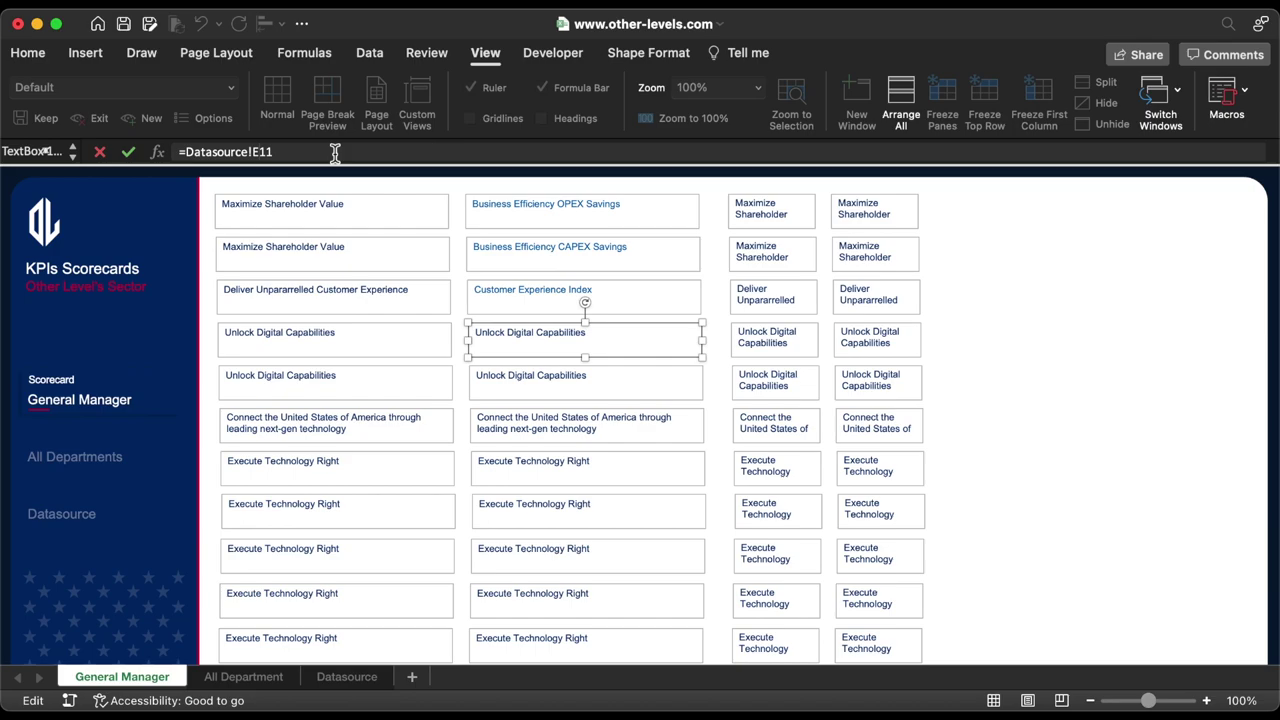
text(F11)
key(Return)
click(540, 385)
click(258, 152)
text(F12)
key(Return)
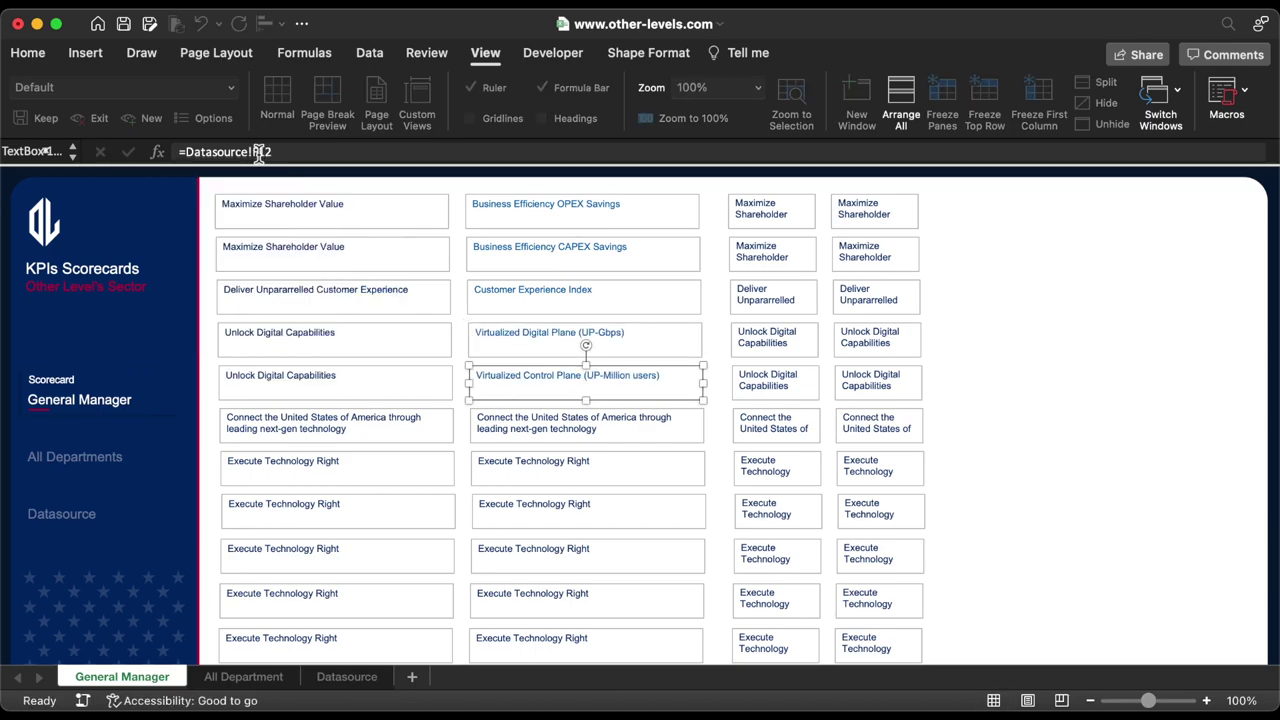
click(590, 425)
click(258, 152)
text(F13)
key(Return)
Change the next three boxes' links from column E to F (F14–F16).
click(605, 462)
click(258, 152)
key(BackSpace)
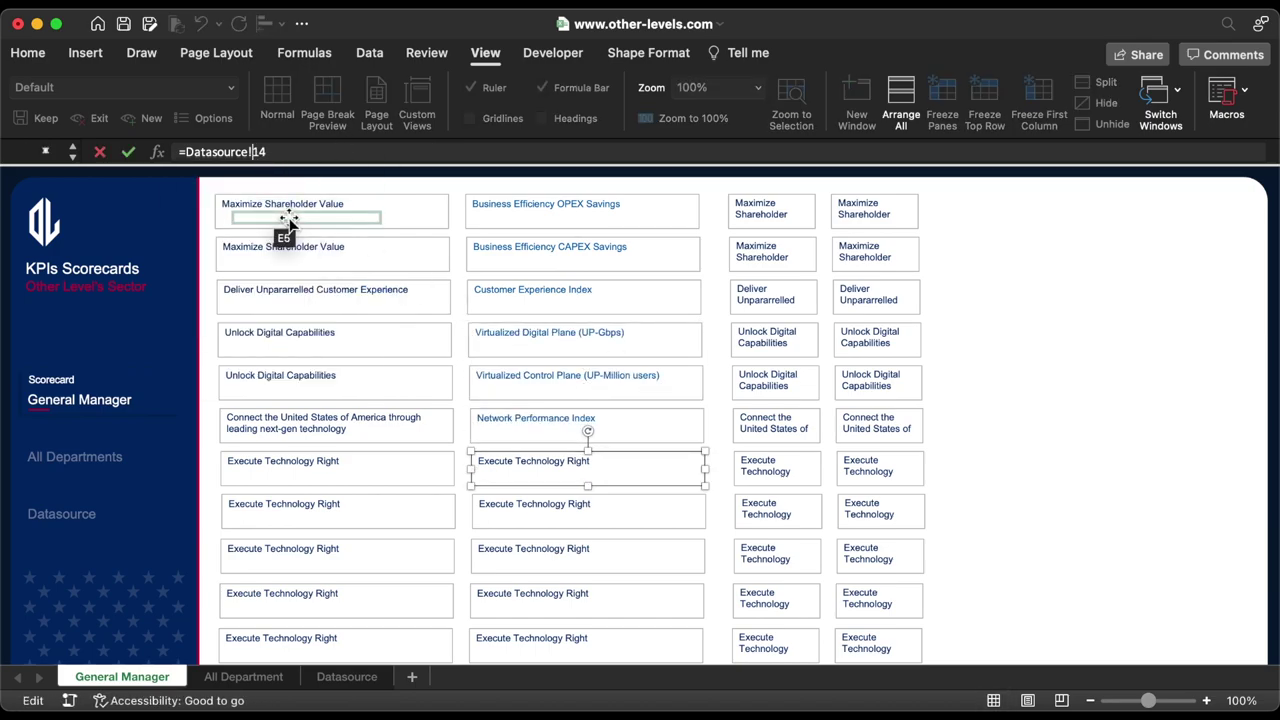
text(F)
key(Return)
click(534, 505)
click(252, 152)
text(F)
key(Return)
click(608, 551)
click(252, 152)
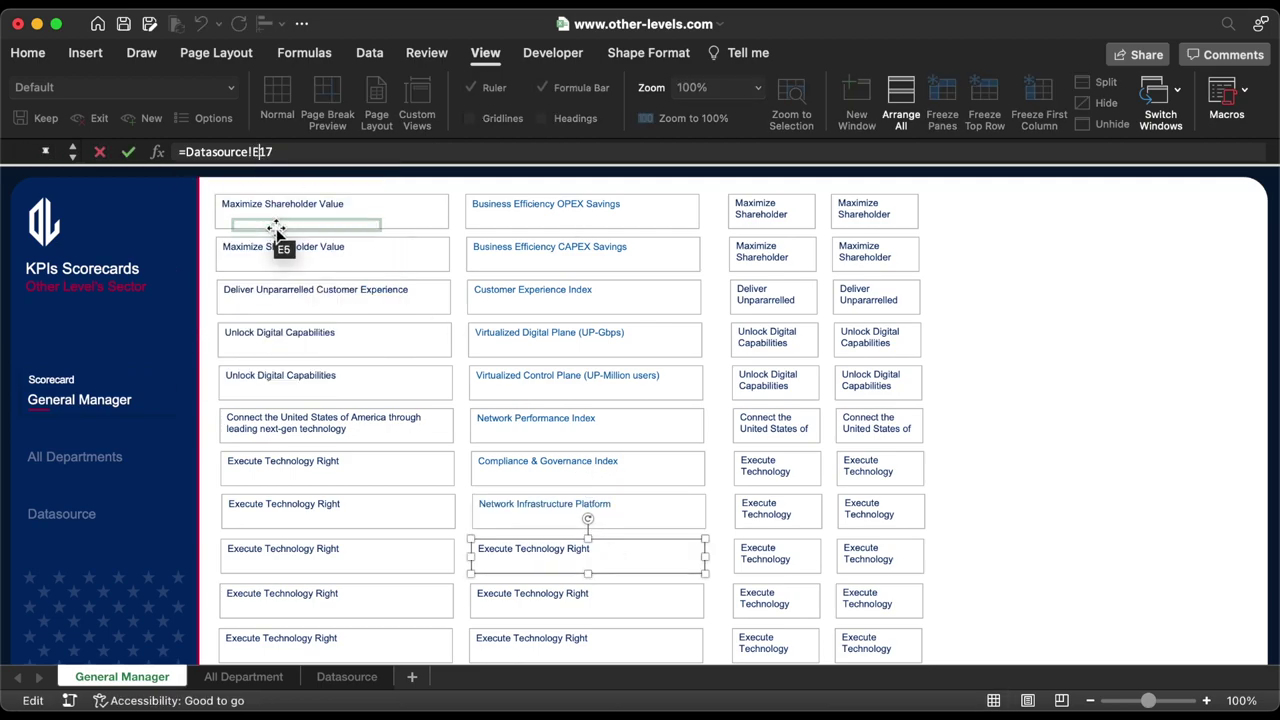
text(F)
key(Return)
Relink the remaining boxes down to Datasource F20, then return to the Datasource sheet.
click(651, 600)
click(252, 152)
text(F)
key(Return)
scroll(603, 537, down, 2)
click(603, 550)
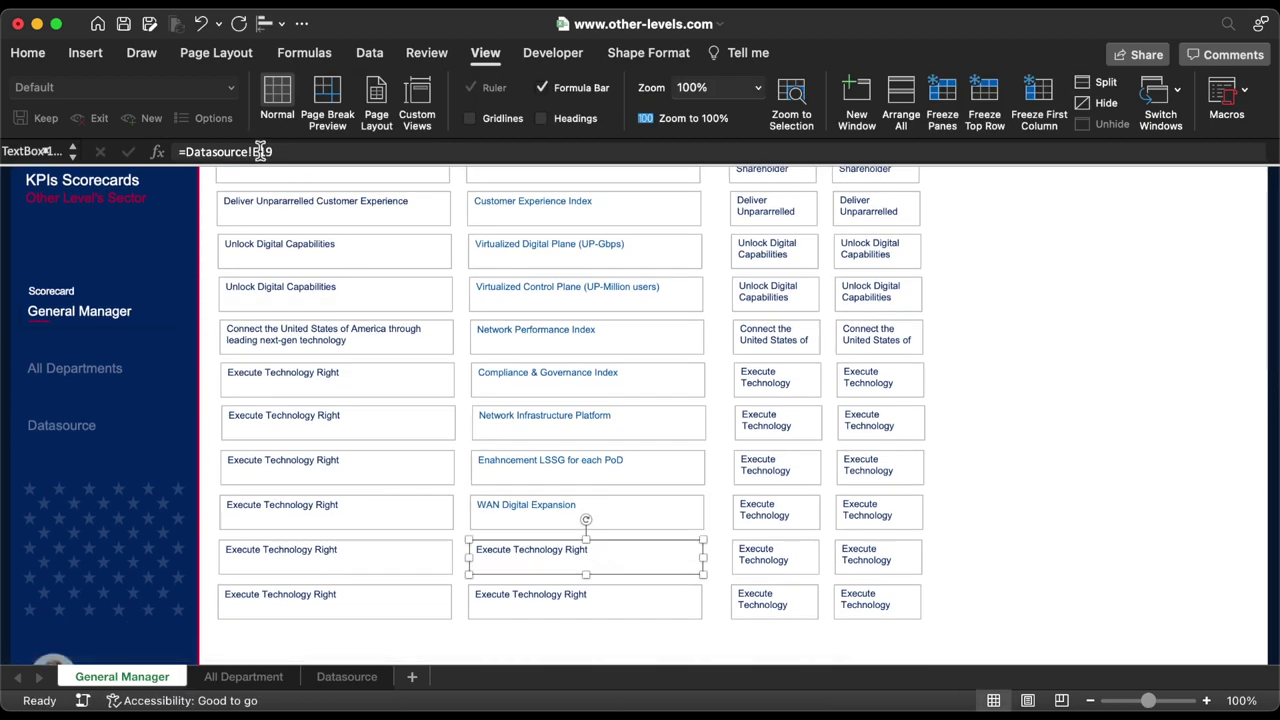
text(F)
key(Return)
click(590, 600)
click(252, 152)
text(F)
key(Return)
click(346, 677)
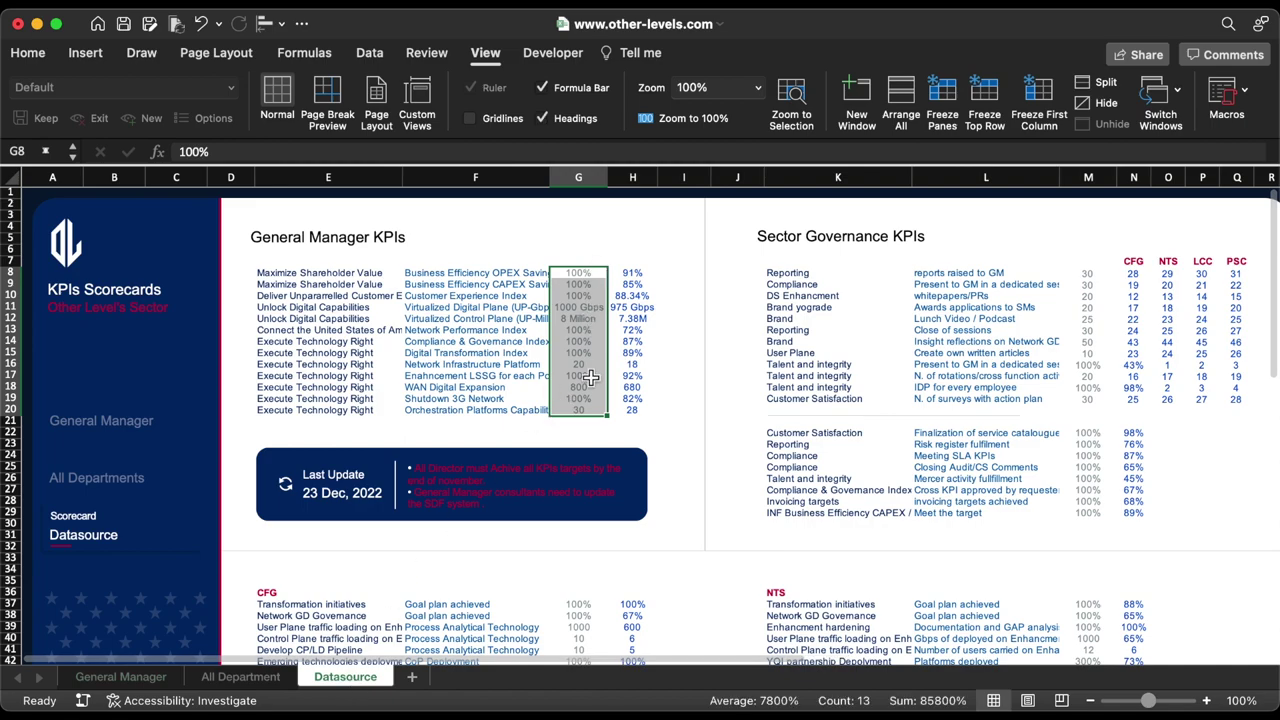
On General Manager, relink the first two third-column text boxes to Datasource G8 and G9.
key(ctrl+Page_Up)
key(ctrl+Page_Up)
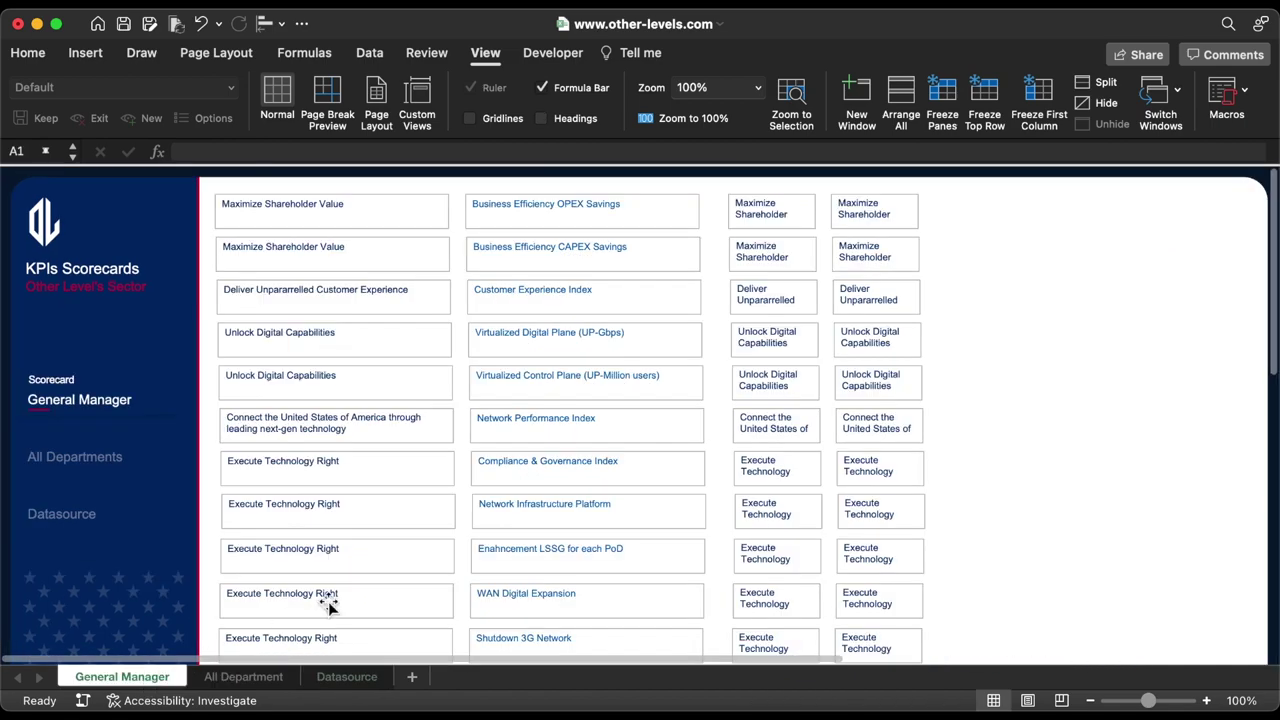
click(765, 215)
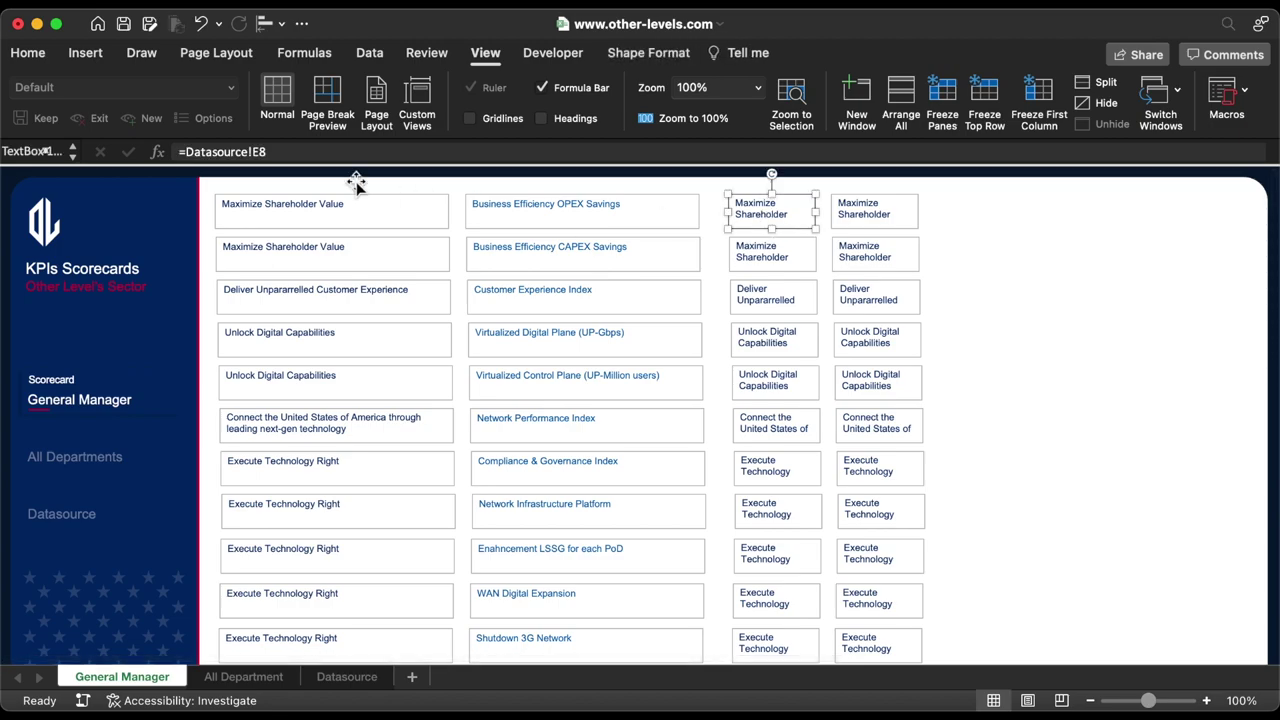
click(261, 152)
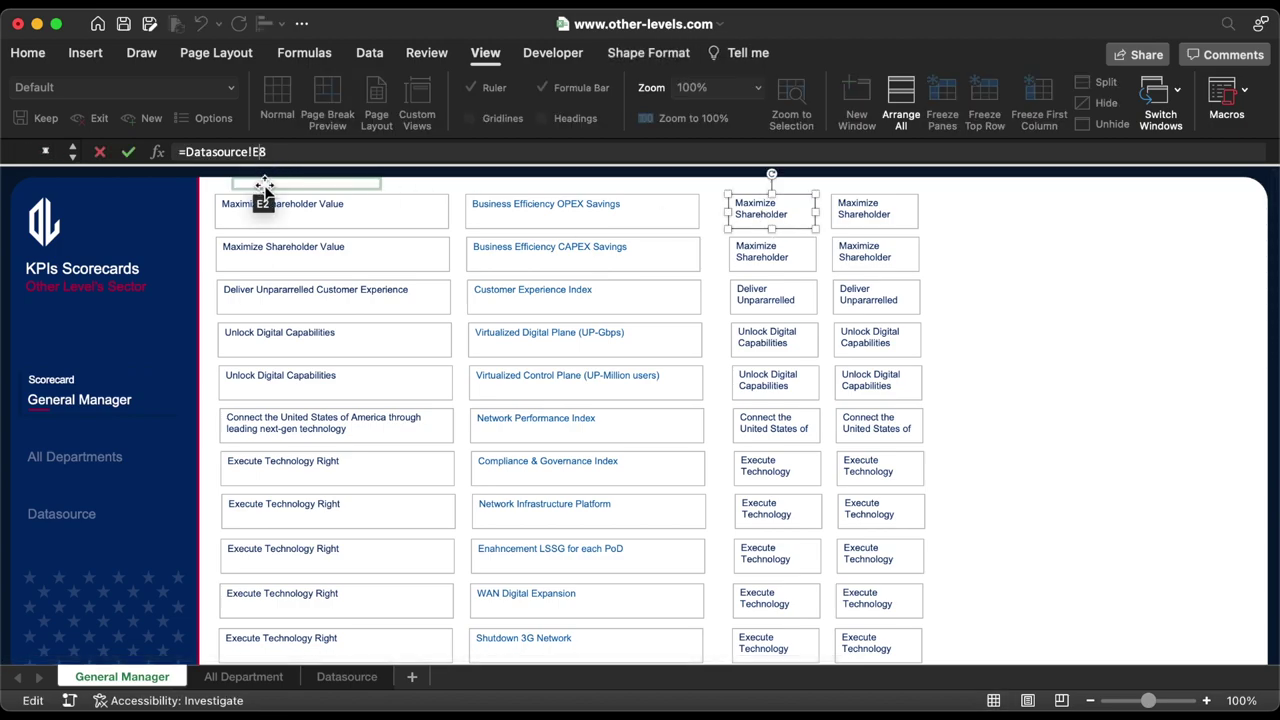
key(BackSpace)
key(BackSpace)
text(G8)
key(Return)
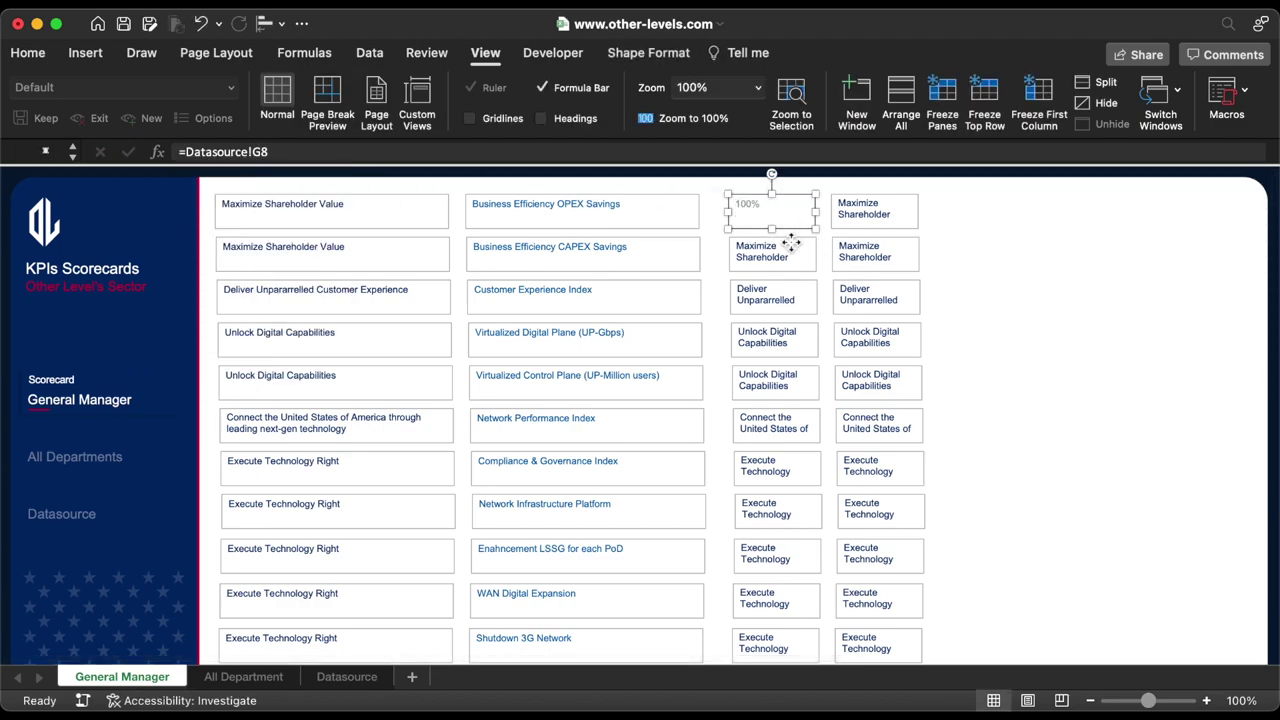
click(790, 243)
click(258, 151)
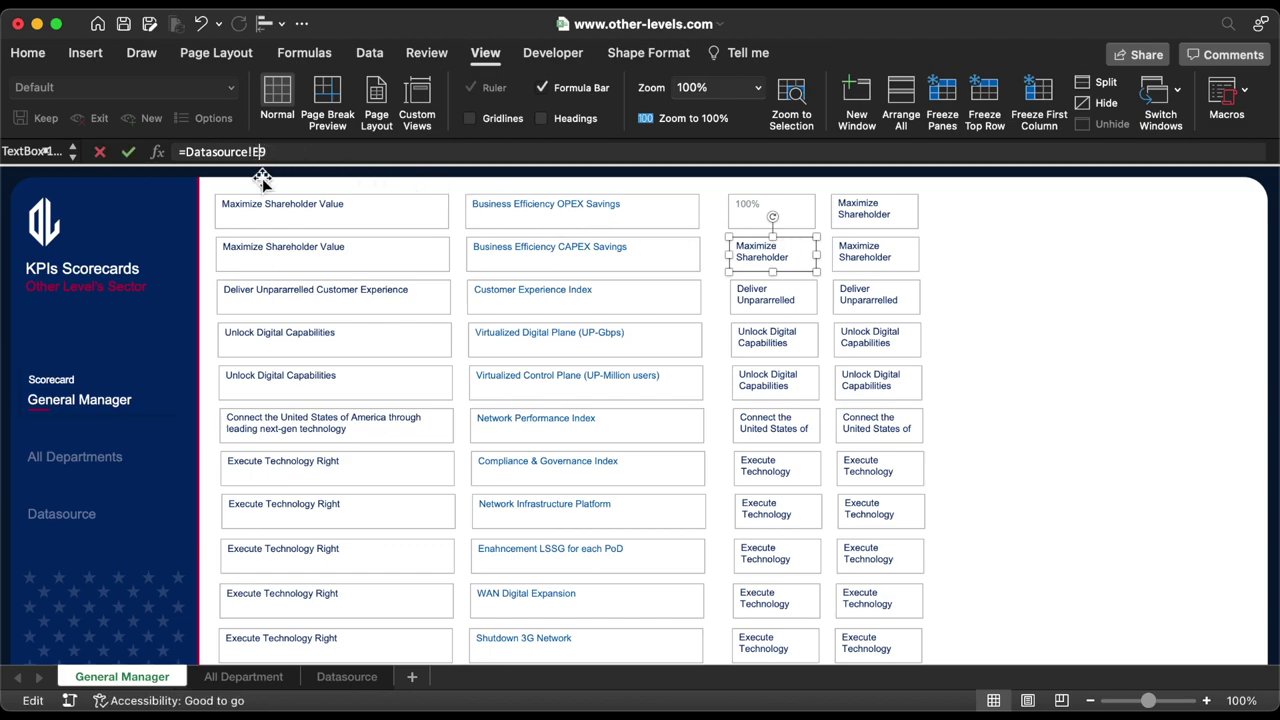
text(G)
key(Return)
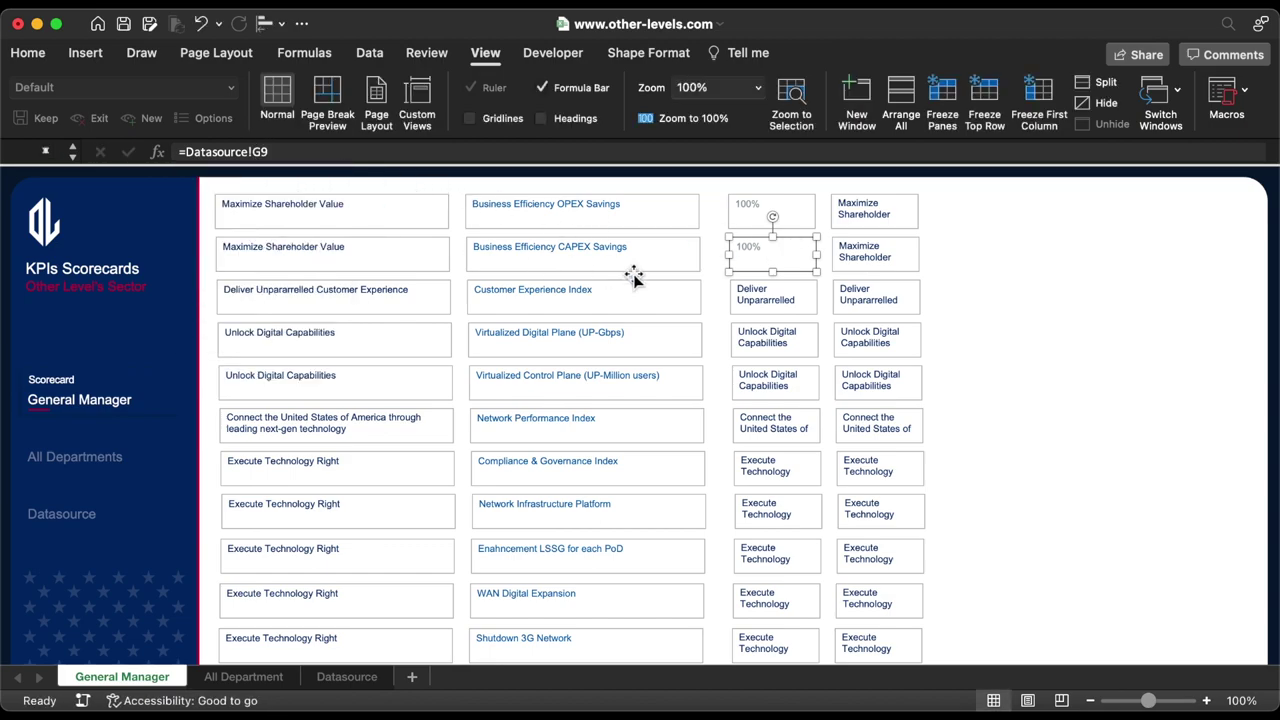
Relink the Deliver Unparalleled and first Unlock Digital Capabilities boxes to Datasource G10 and G11.
click(748, 302)
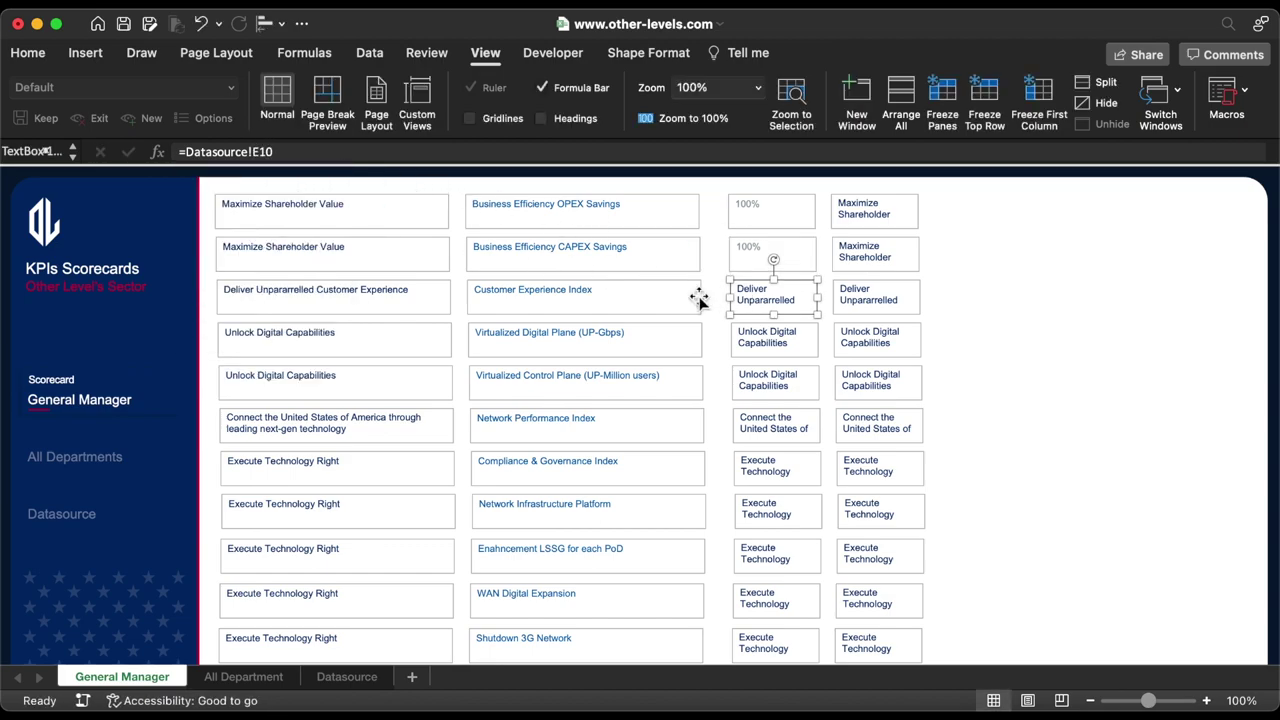
click(260, 150)
key(BackSpace)
text(G)
key(Return)
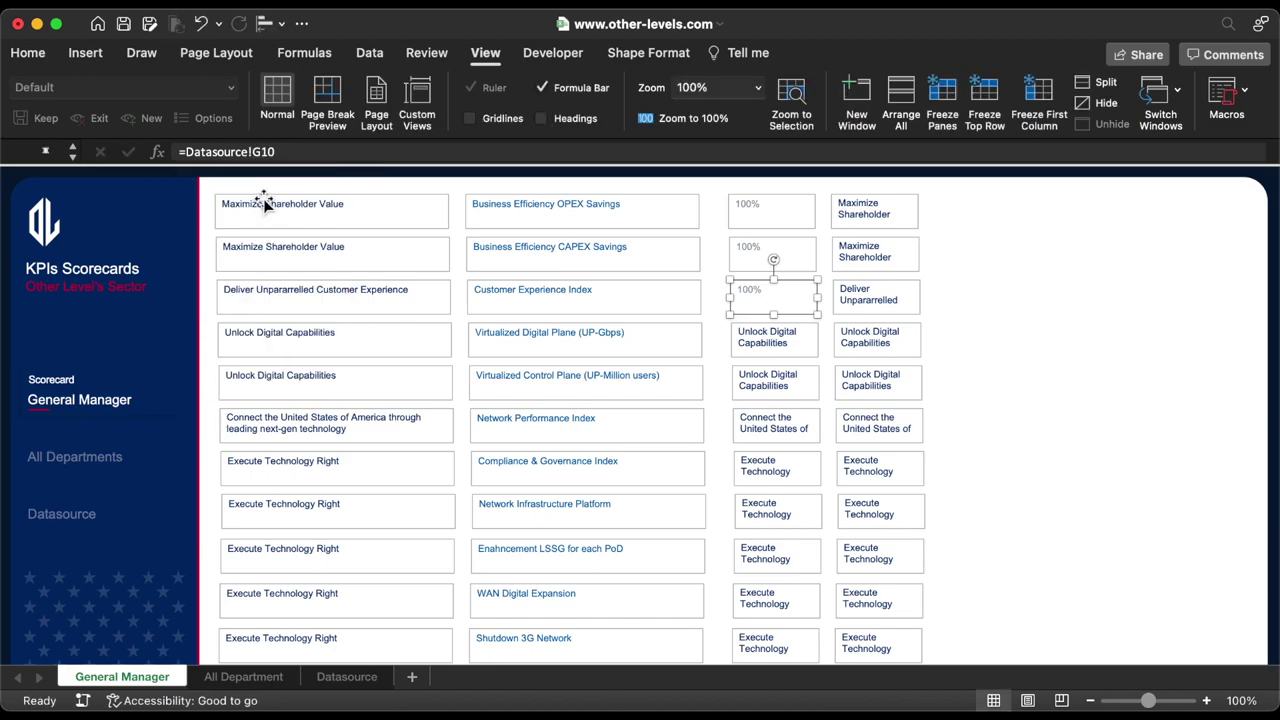
click(768, 330)
click(262, 150)
text(G)
key(Return)
Switch the next boxes down, through Connect the United States and Execute Technology, to column G up to G14.
click(745, 372)
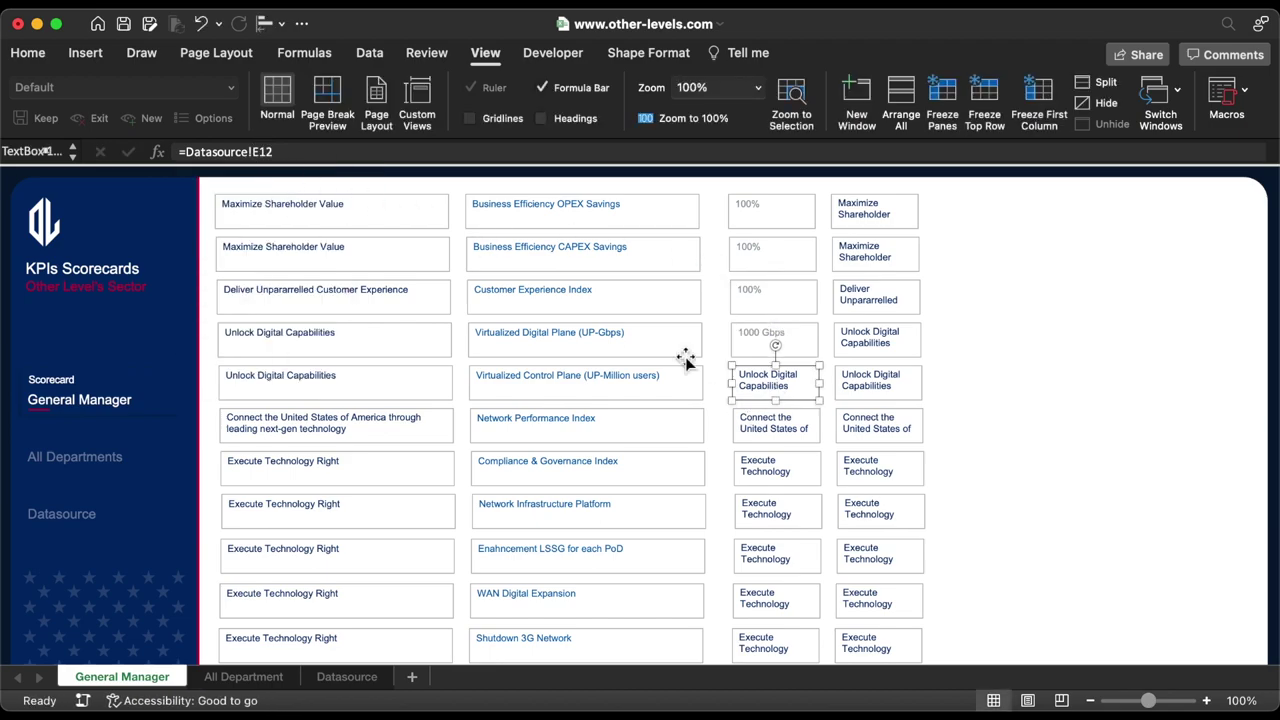
click(262, 150)
text(G)
click(780, 416)
click(262, 150)
text(G)
click(790, 466)
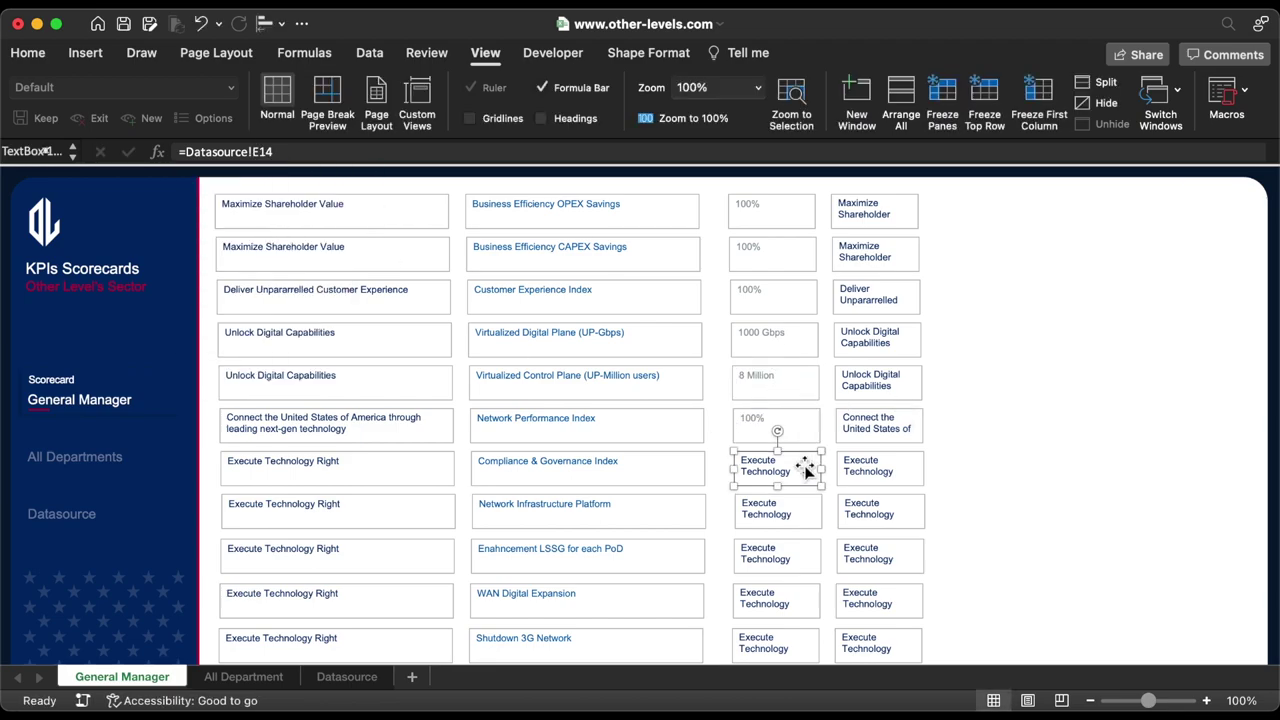
click(262, 150)
text(G)
key(Return)
Relink the following box and the Enhancement LSSG box to their column G targets.
click(790, 500)
click(262, 150)
text(G)
key(Return)
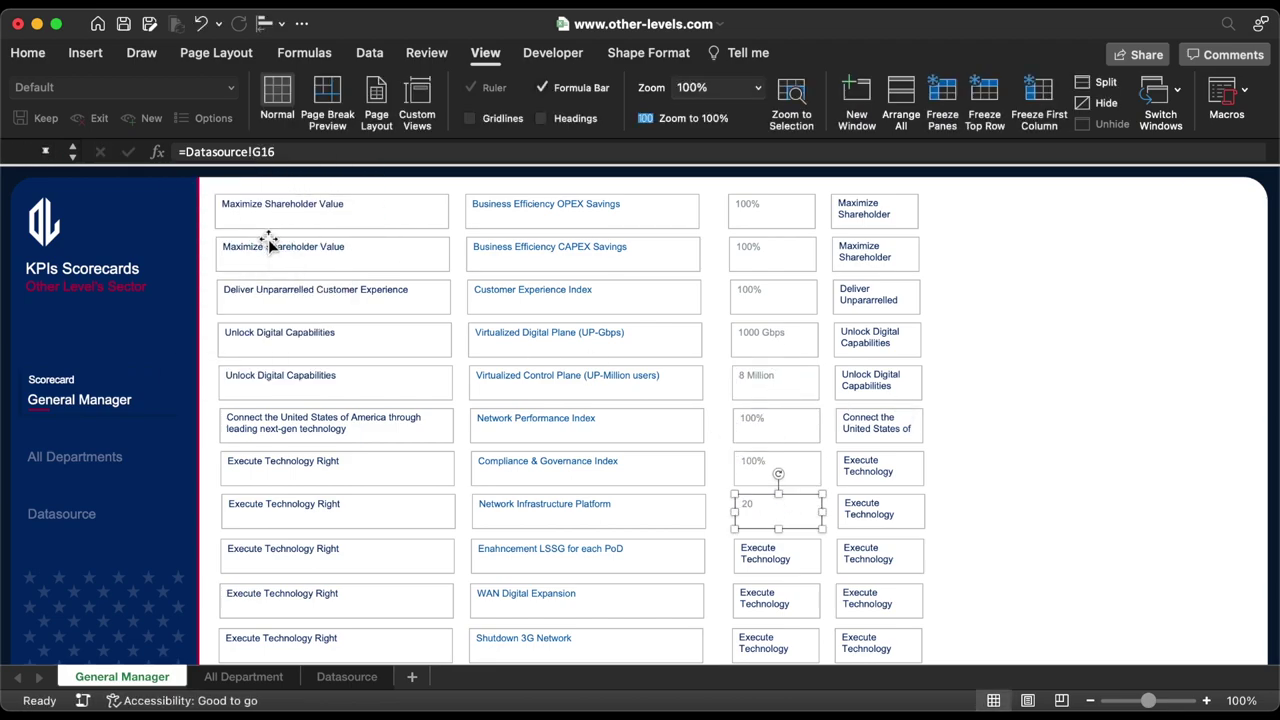
click(765, 540)
click(262, 150)
key(BackSpace)
text(G)
key(Return)
Relink the WAN Digital Expansion and Shutdown 3G Network boxes to Datasource G18 and G19.
click(765, 597)
click(262, 150)
text(G)
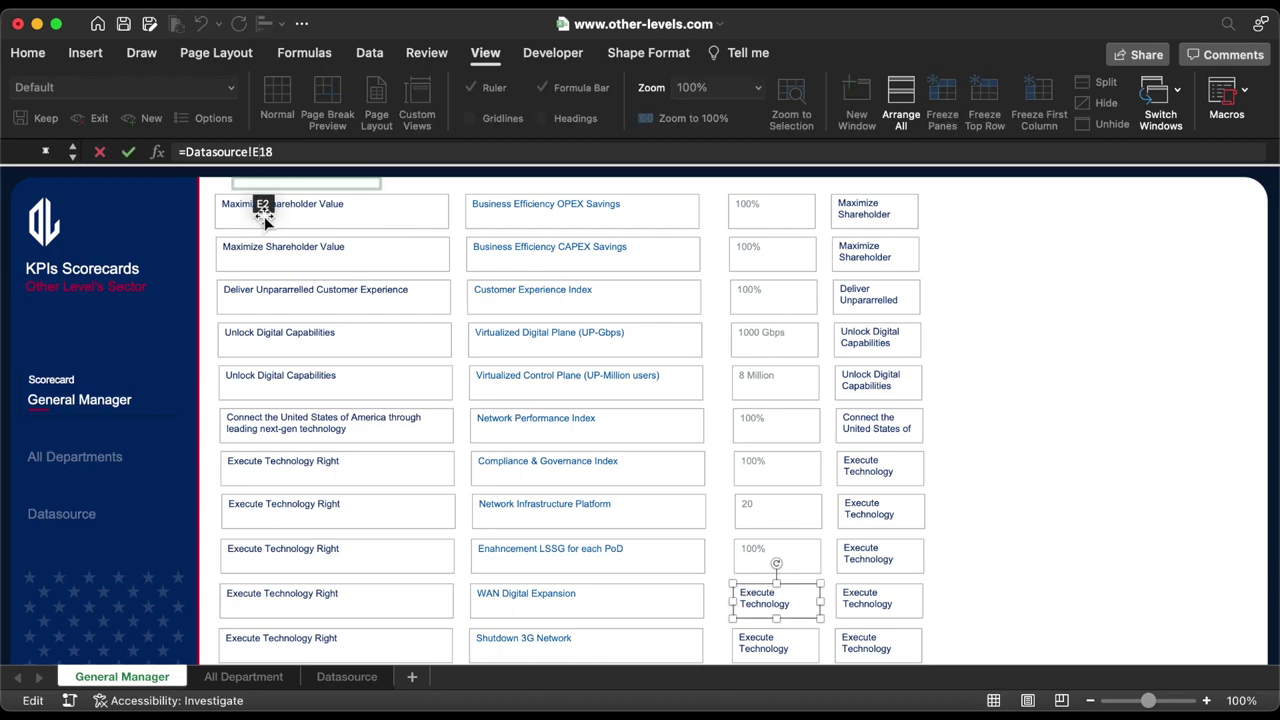
key(Return)
click(765, 642)
scroll(697, 450, down, 5)
click(262, 150)
key(BackSpace)
text(G)
key(Return)
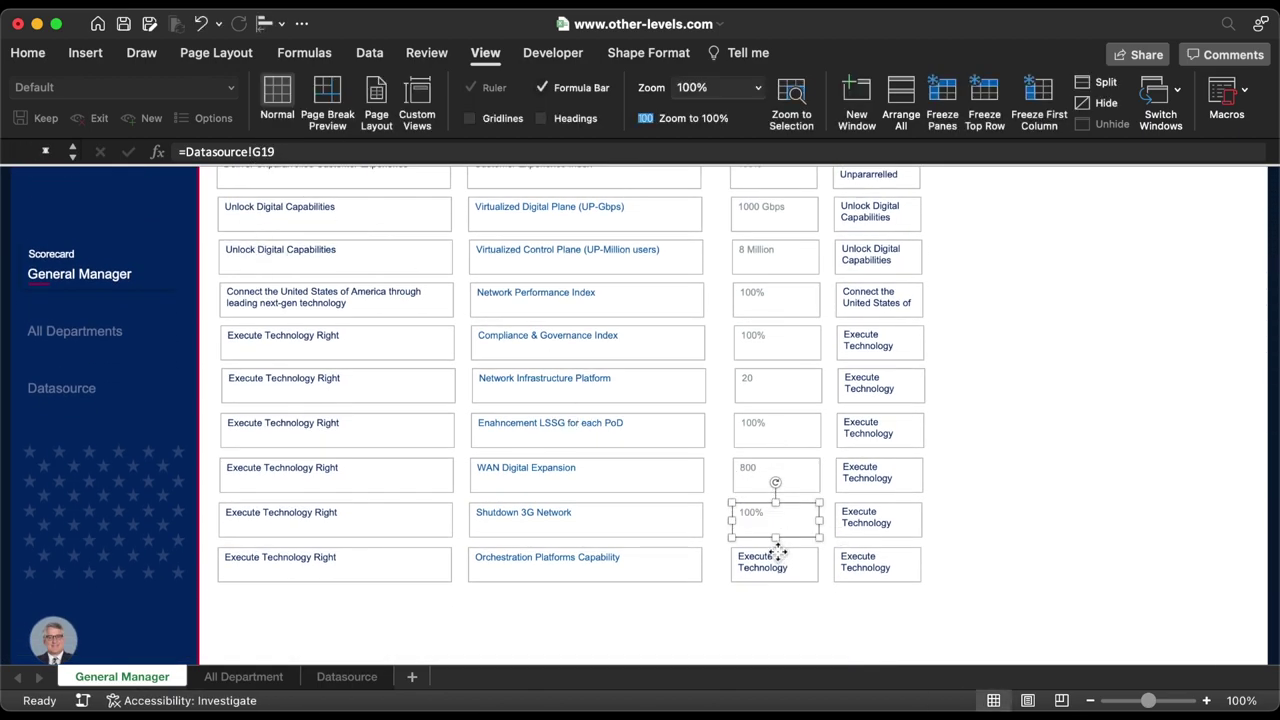
Link the Orchestration Platforms box to G20, then select the Datasource actuals H8:H20.
click(773, 562)
click(262, 150)
key(BackSpace)
text(G)
key(Return)
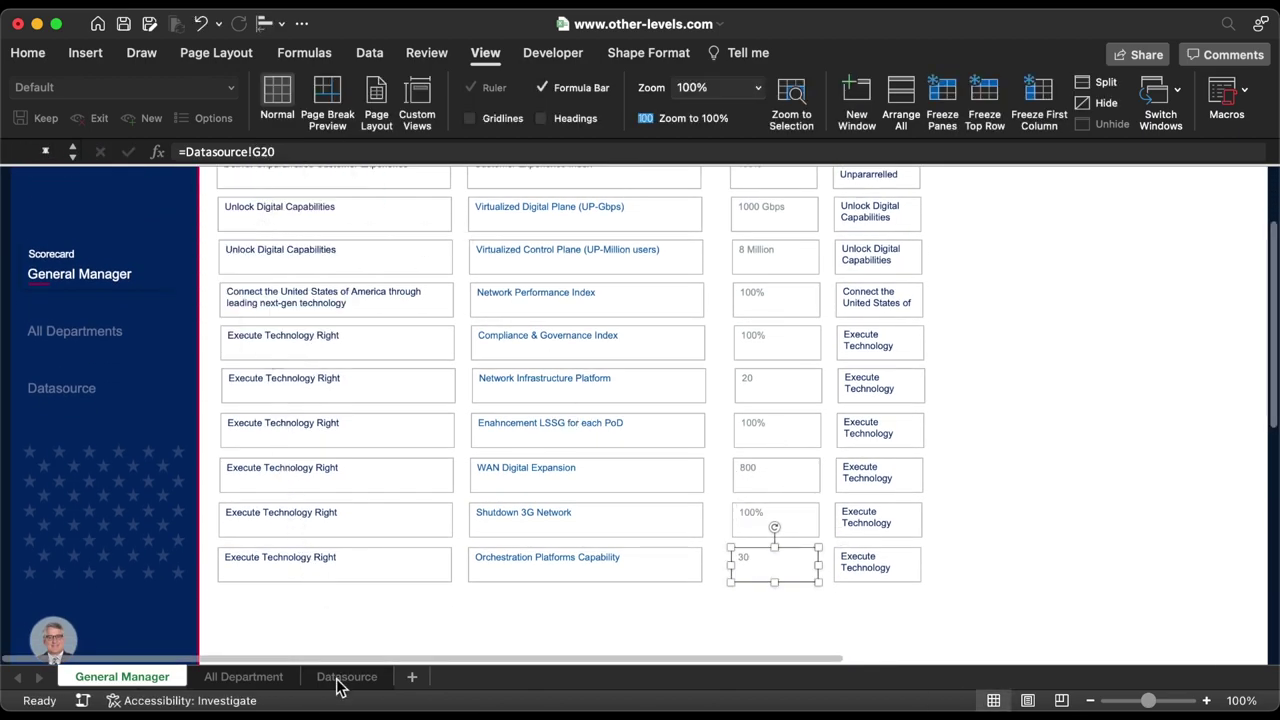
click(346, 676)
drag(631, 280, 640, 413)
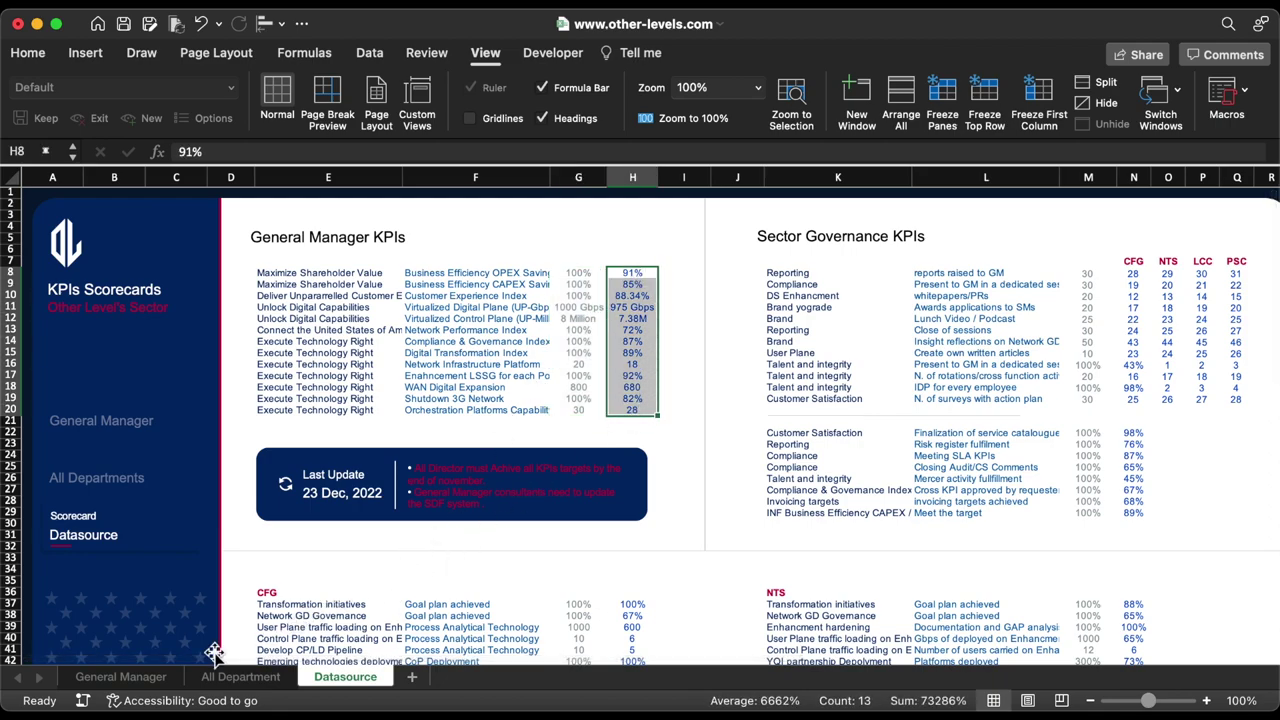
Back on General Manager, link the first two fourth-column boxes to Datasource H8 and H9.
click(145, 677)
scroll(866, 421, up, 3)
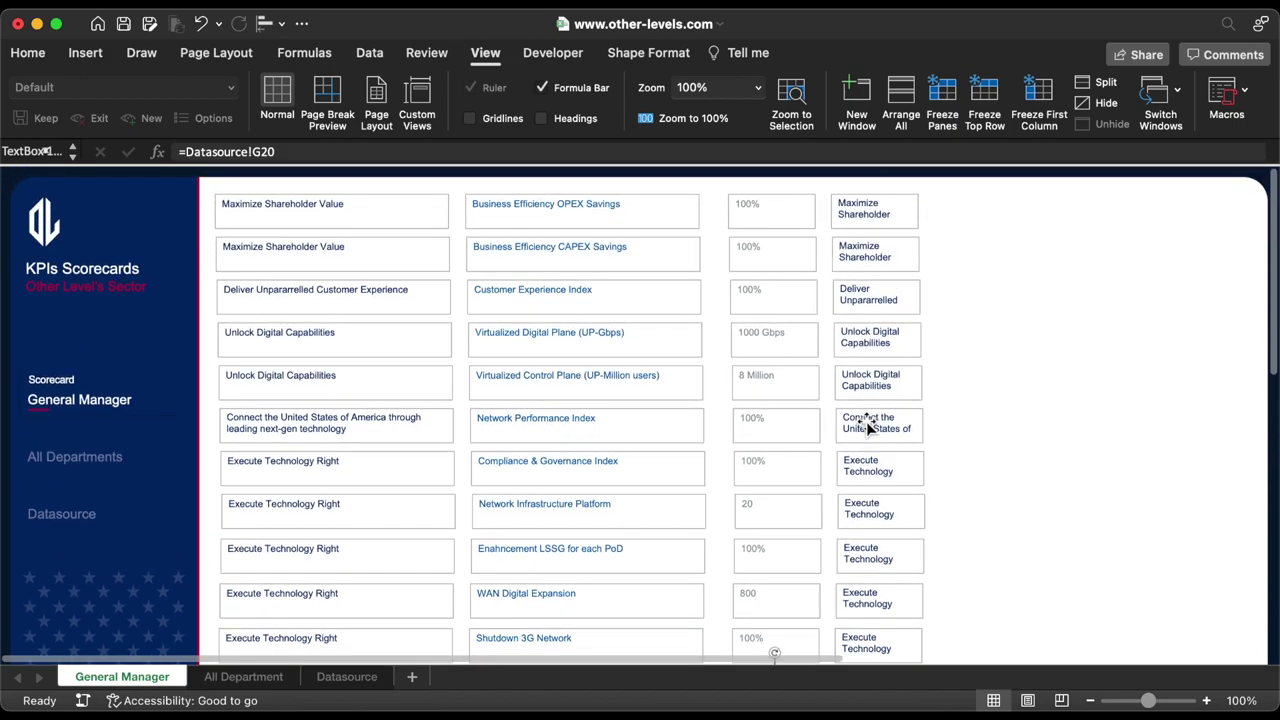
click(866, 203)
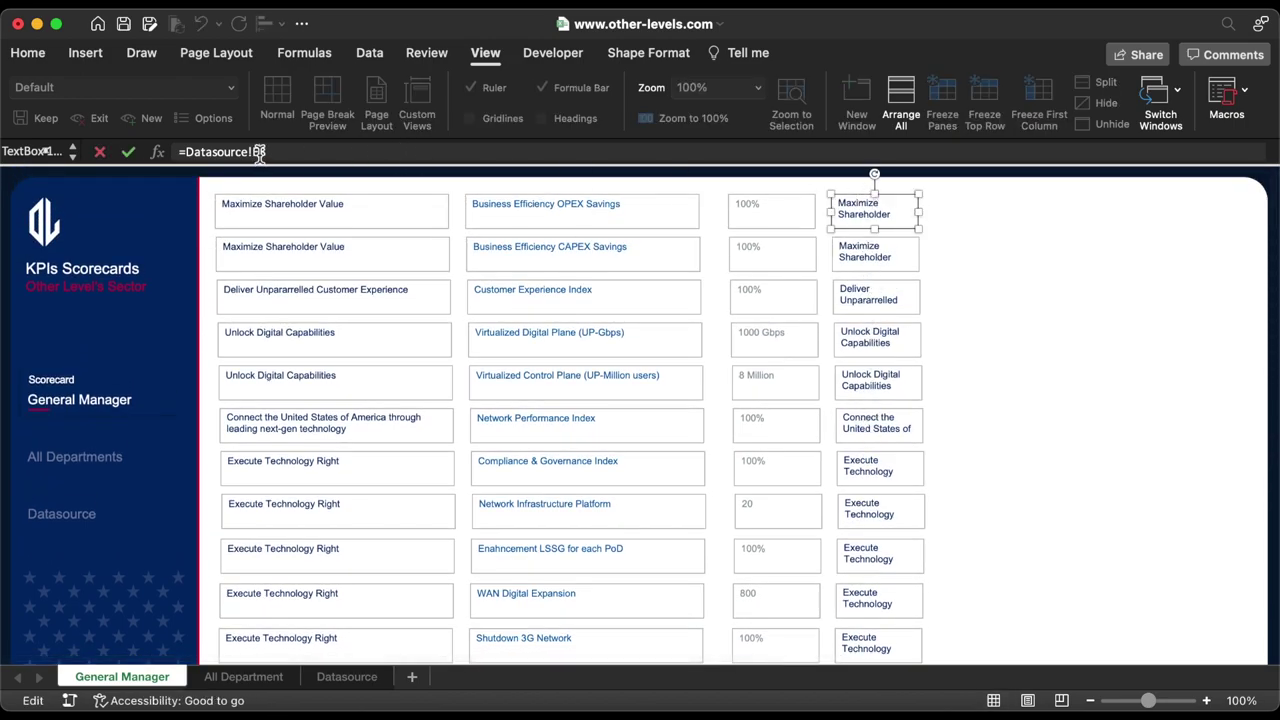
text(H8)
key(Return)
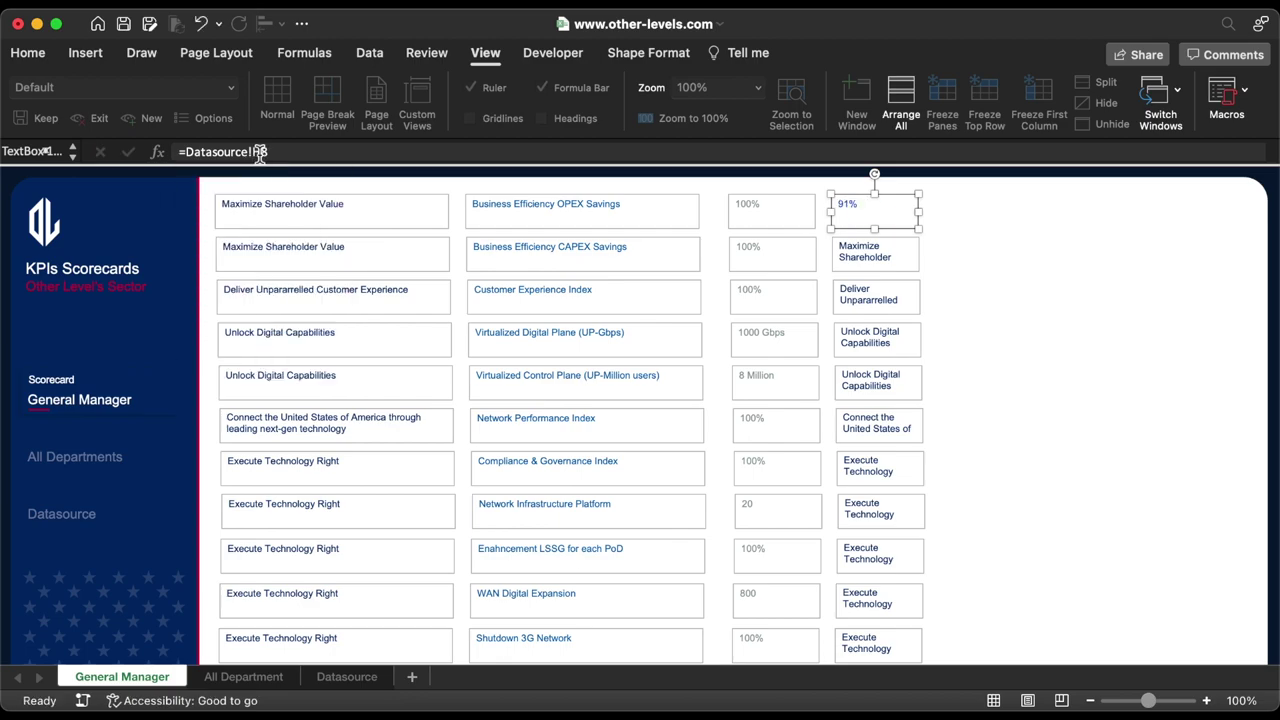
click(861, 250)
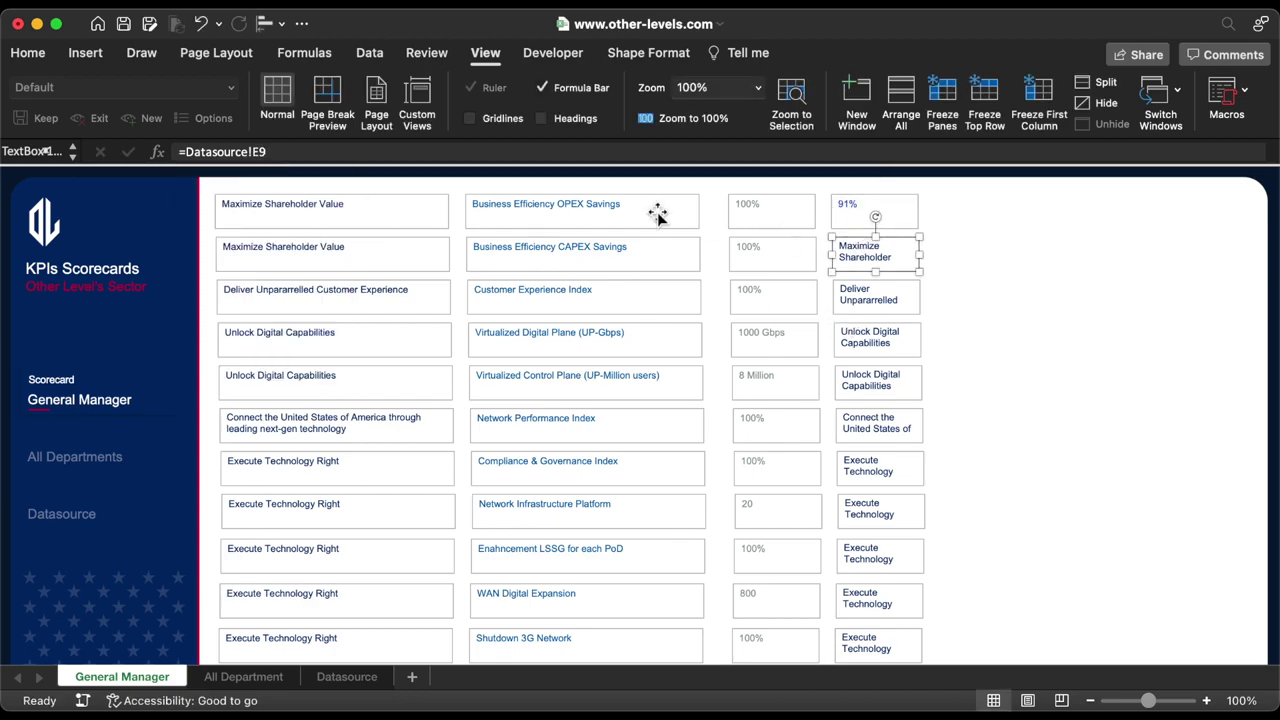
click(258, 152)
key(BackSpace)
text(H)
key(Return)
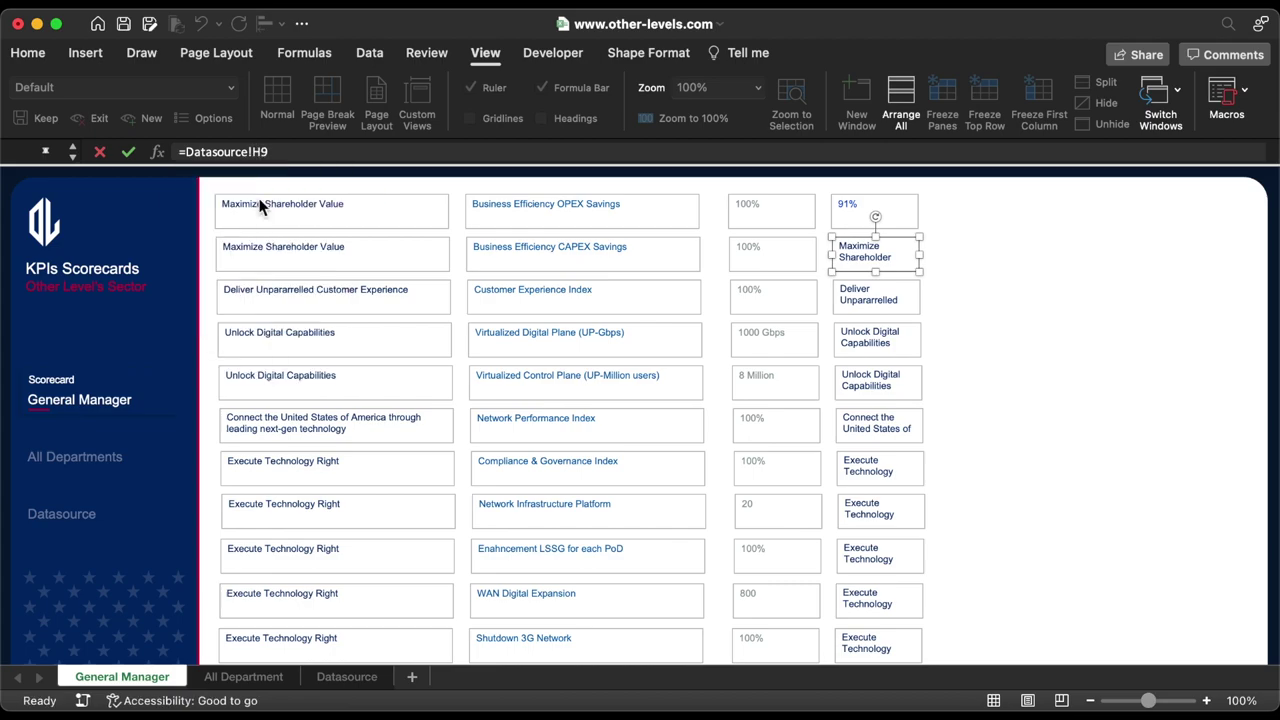
Relink the Deliver Unparalleled and first Unlock Digital Capabilities boxes to Datasource H10 and H11.
click(912, 288)
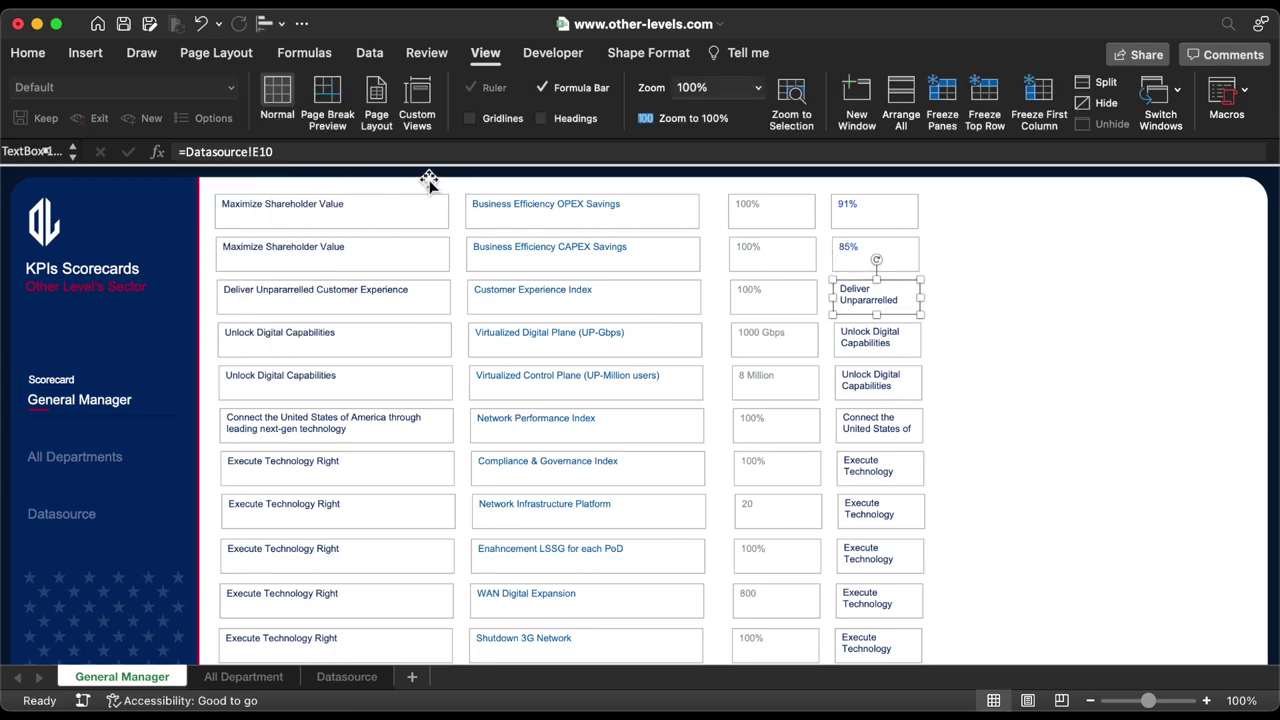
click(258, 152)
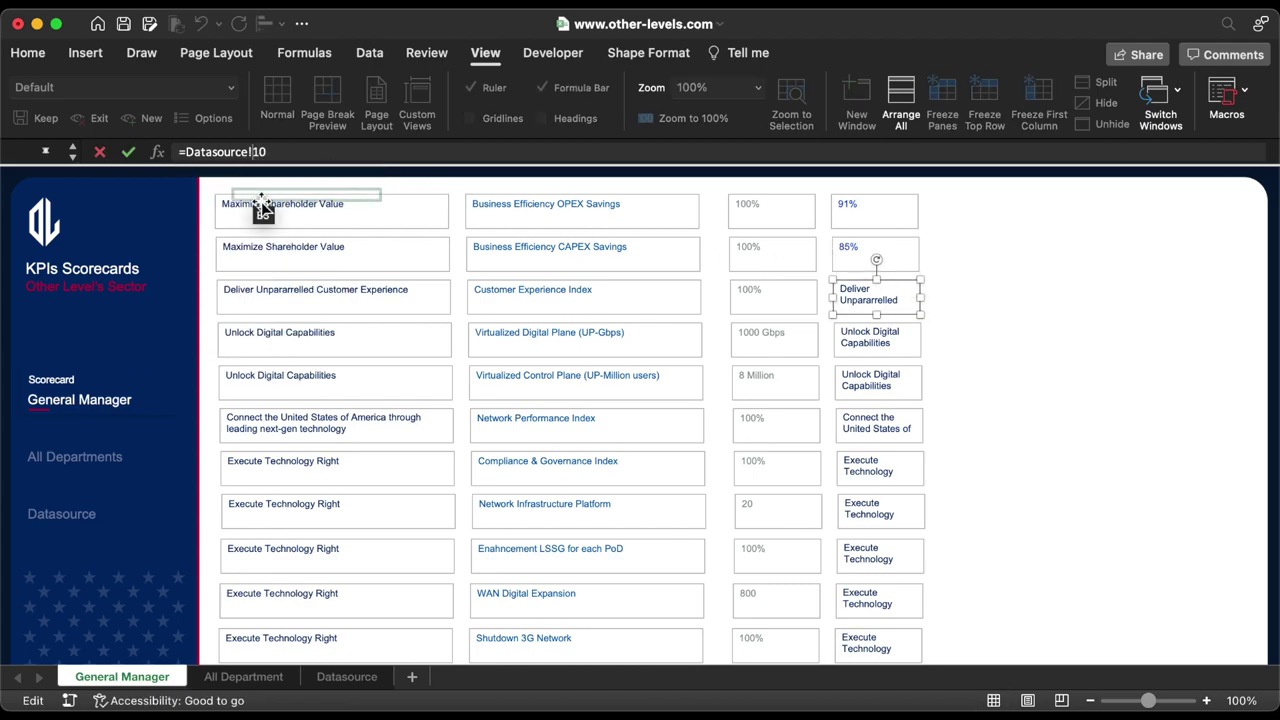
text(H)
key(Return)
click(886, 335)
click(260, 152)
key(BackSpace)
text(H)
key(Return)
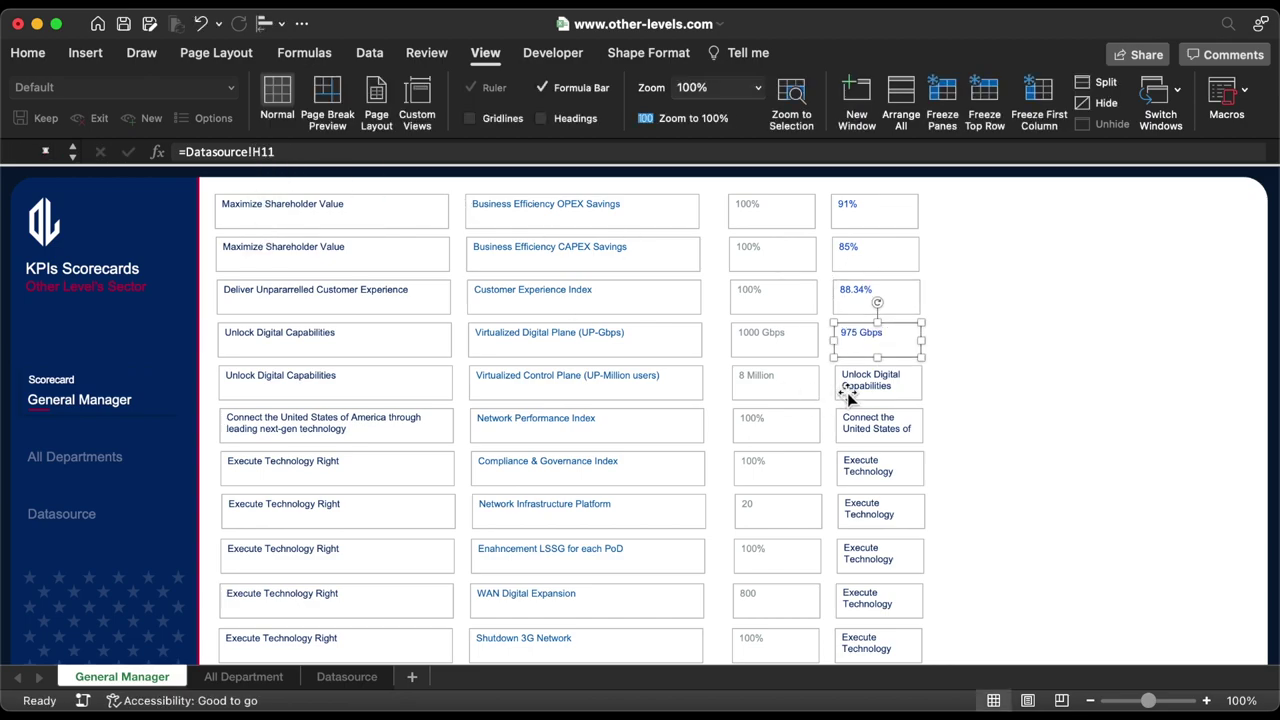
Relink the second Unlock Digital Capabilities and Connect the United States boxes to H12 and H13.
click(848, 397)
click(260, 152)
key(BackSpace)
text(H)
key(Return)
click(877, 423)
click(258, 152)
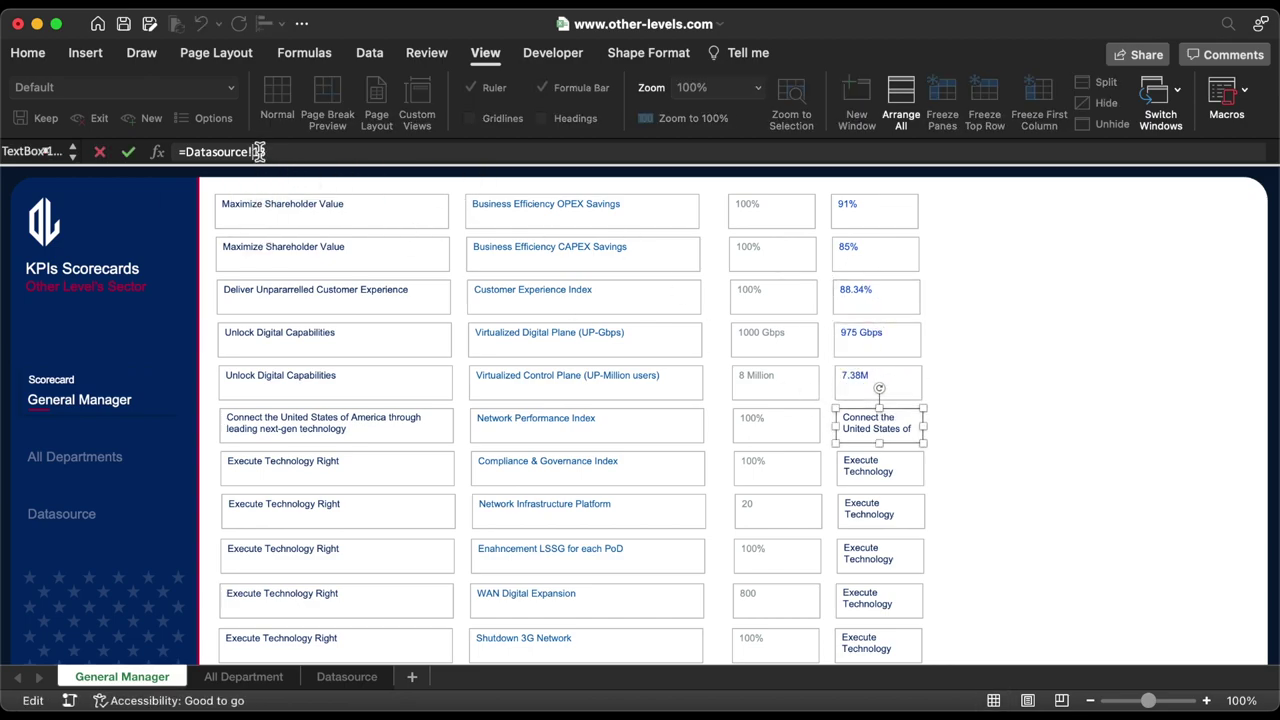
key(BackSpace)
text(H)
key(Tab)
Switch the two Execute Technology boxes from column E to column H, starting at H14.
click(258, 152)
key(BackSpace)
text(H)
key(Tab)
click(258, 152)
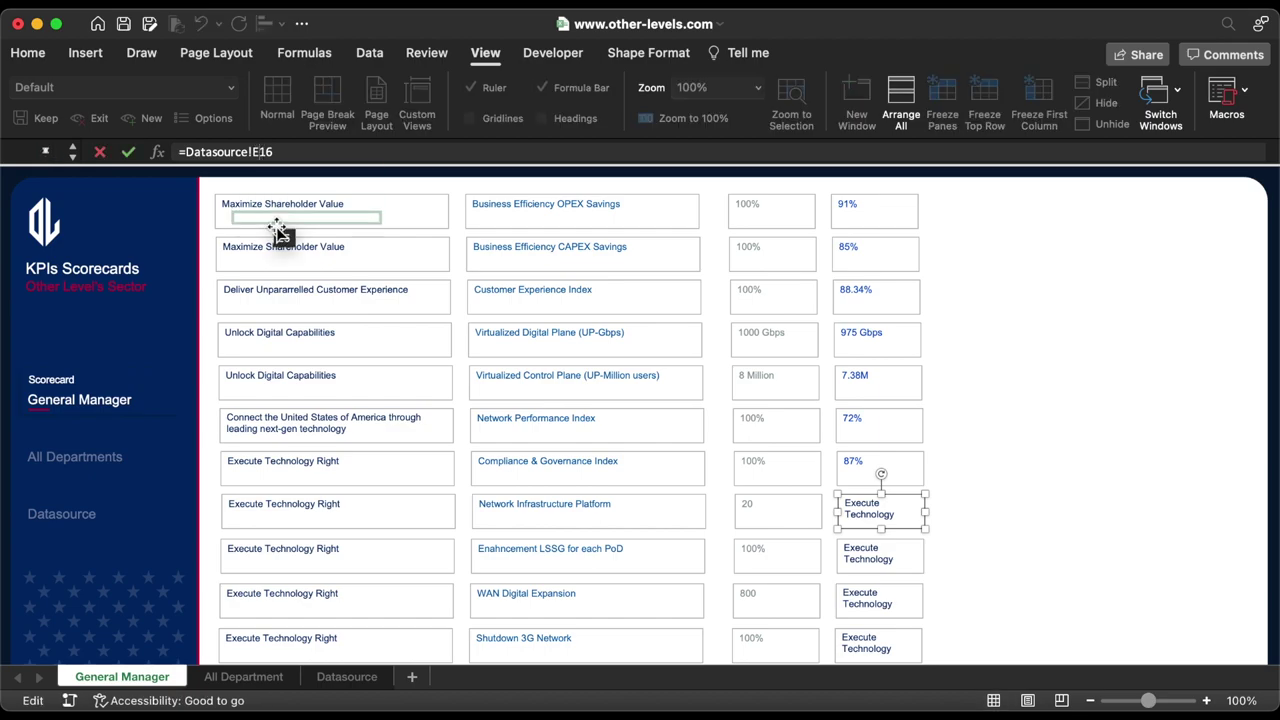
key(BackSpace)
text(H)
key(Tab)
scroll(729, 434, down, 3)
Relink the remaining boxes through Orchestration Platforms to column H, ending at H20.
click(258, 152)
key(BackSpace)
text(H)
key(Tab)
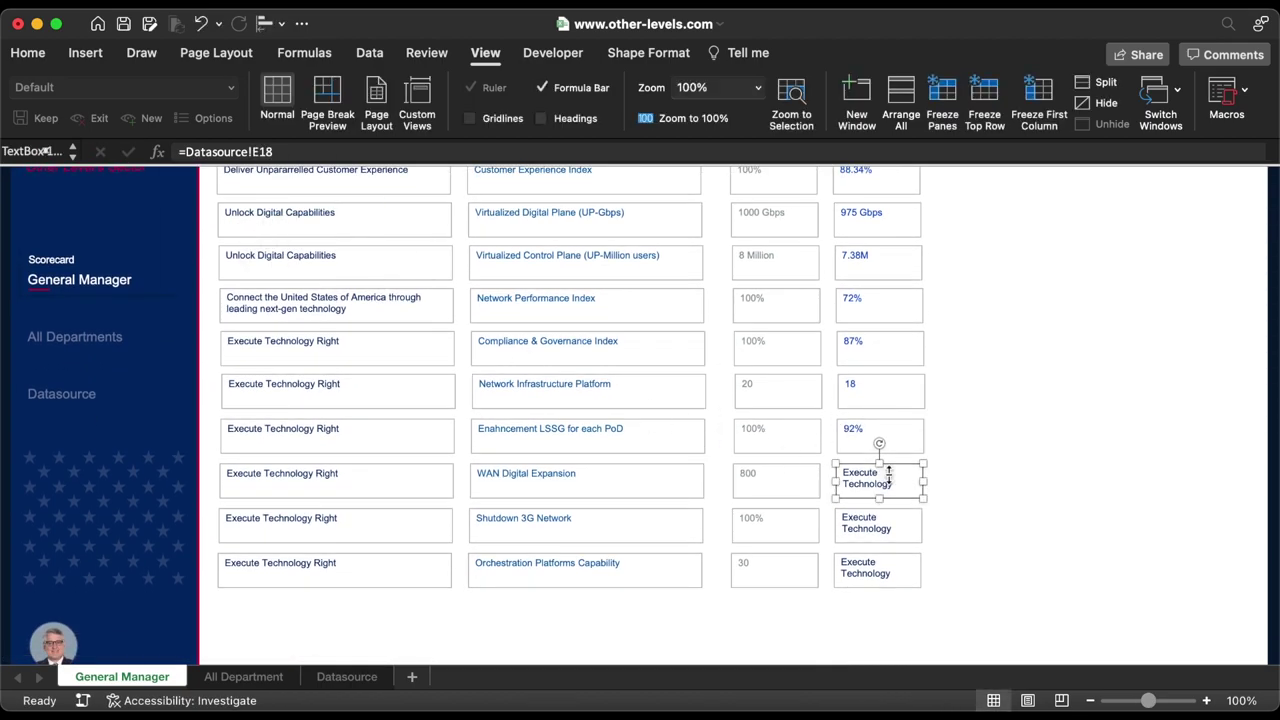
click(258, 152)
key(BackSpace)
text(H)
key(Tab)
click(258, 152)
key(BackSpace)
text(H)
key(Tab)
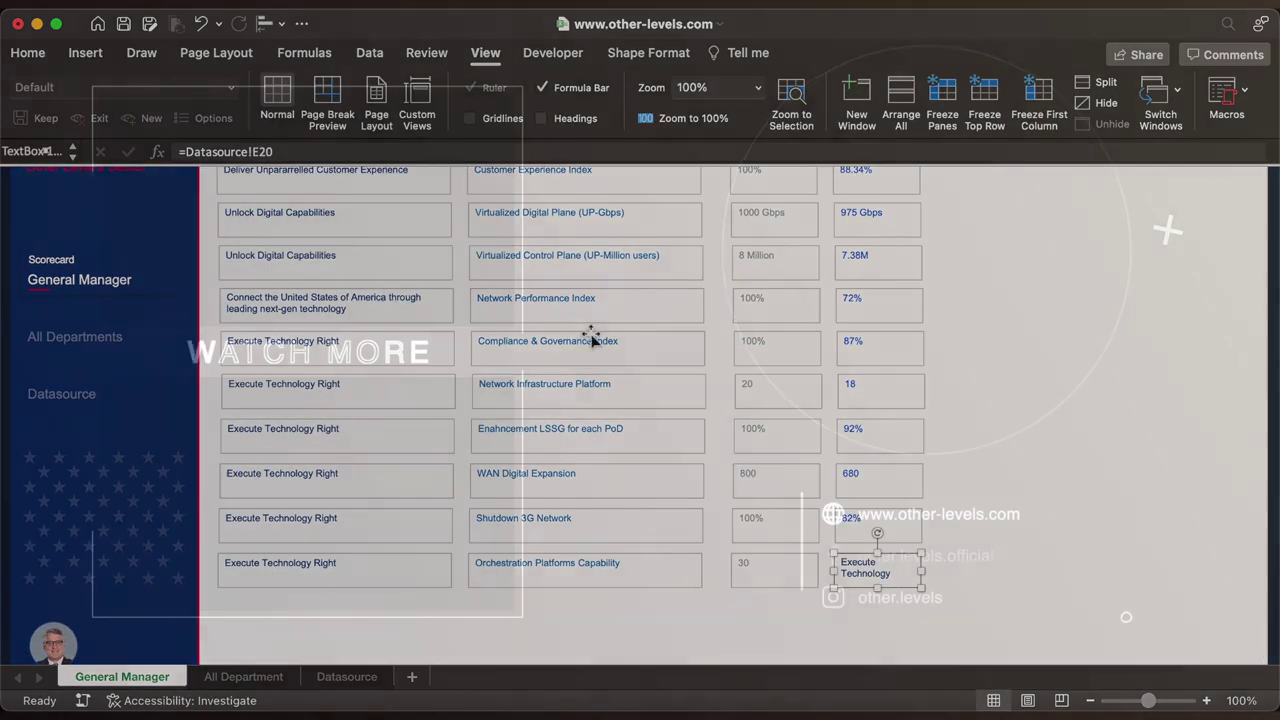